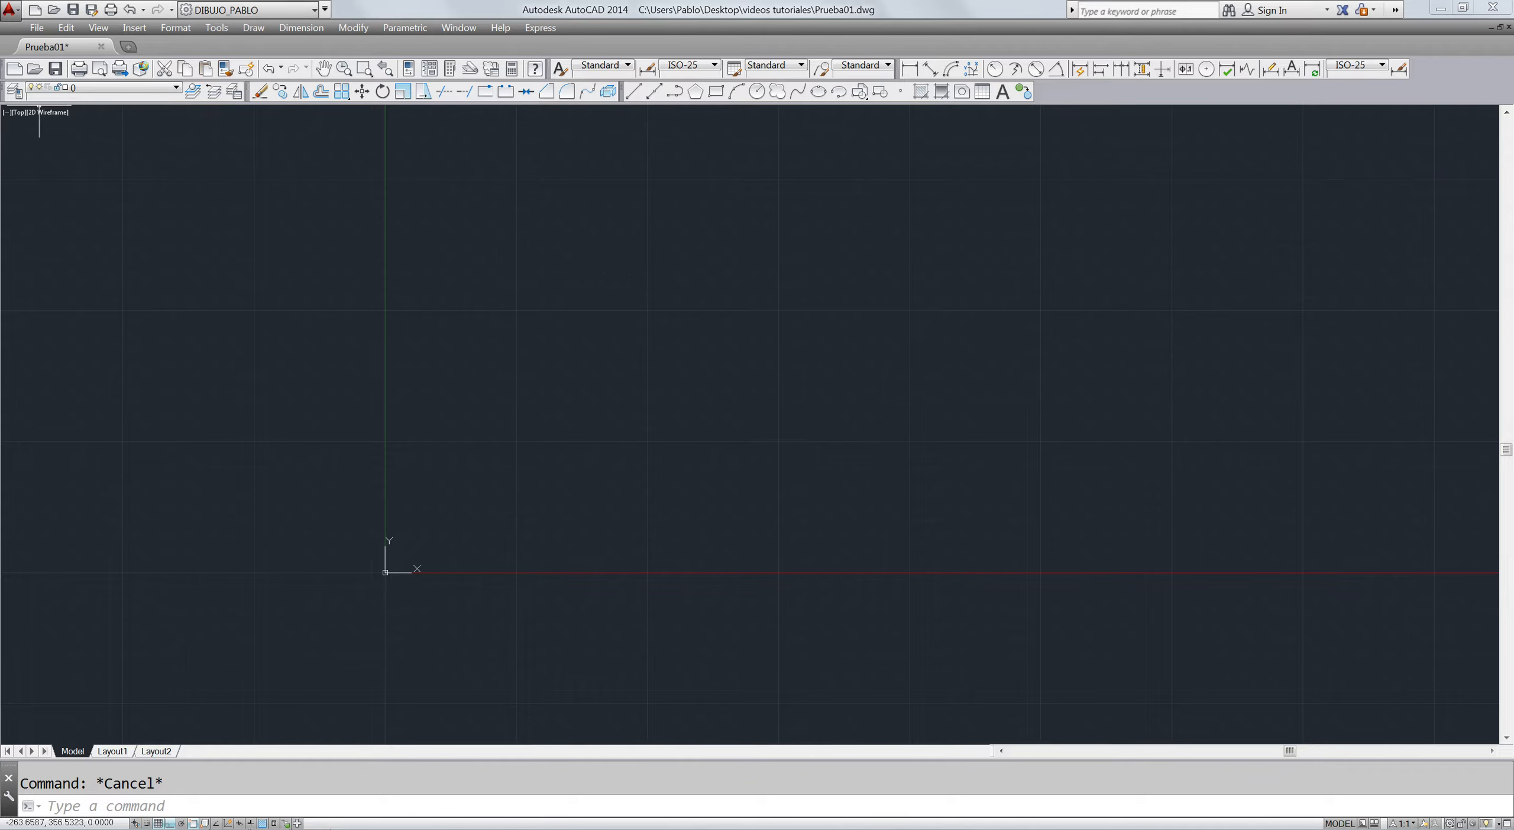
# - Open the layer manager and create a new layer named MUROS
pyautogui.write('LA')
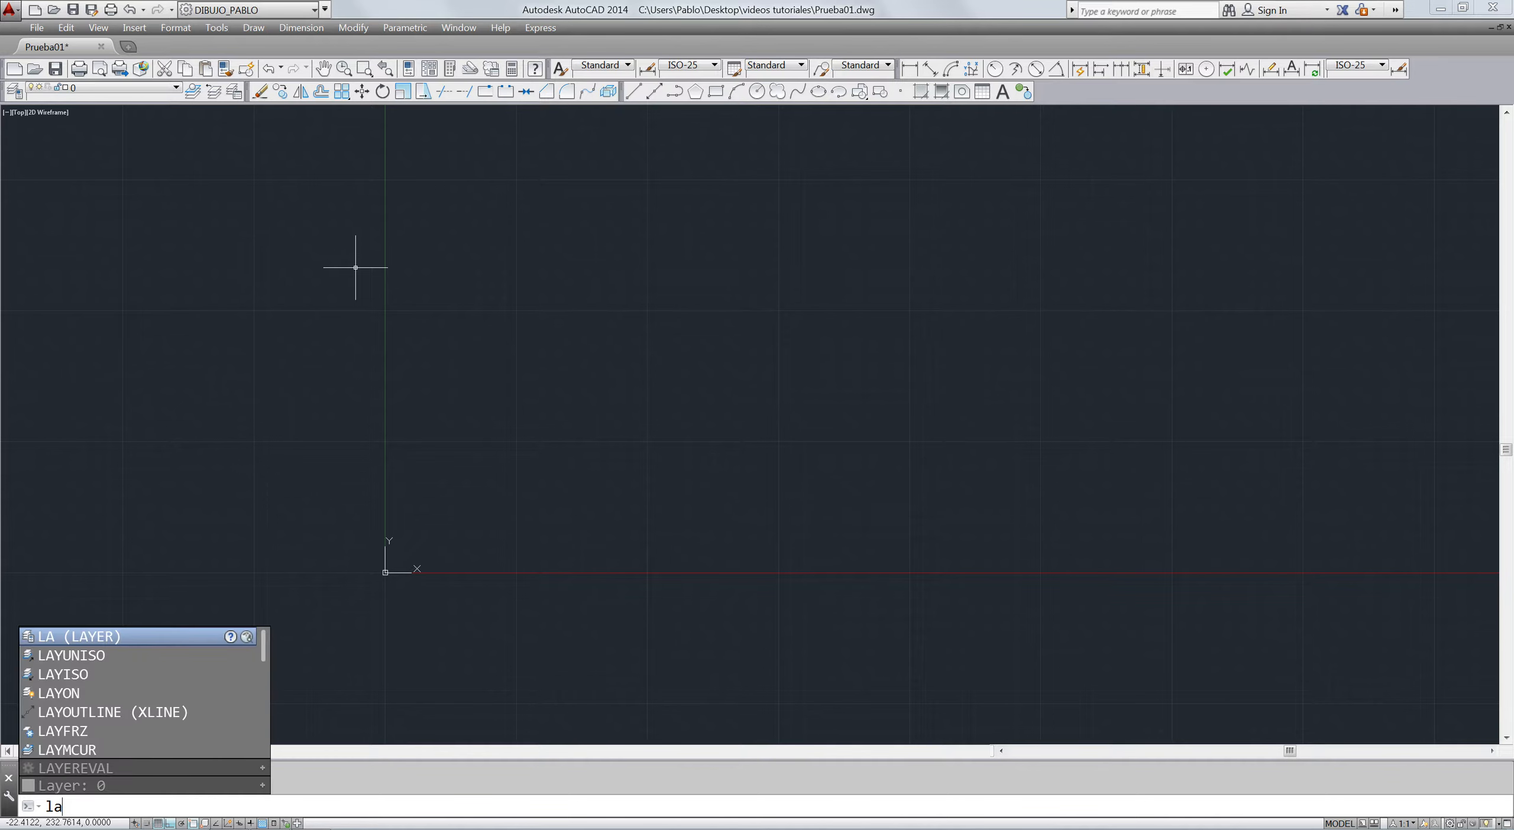
pyautogui.press('Escape')
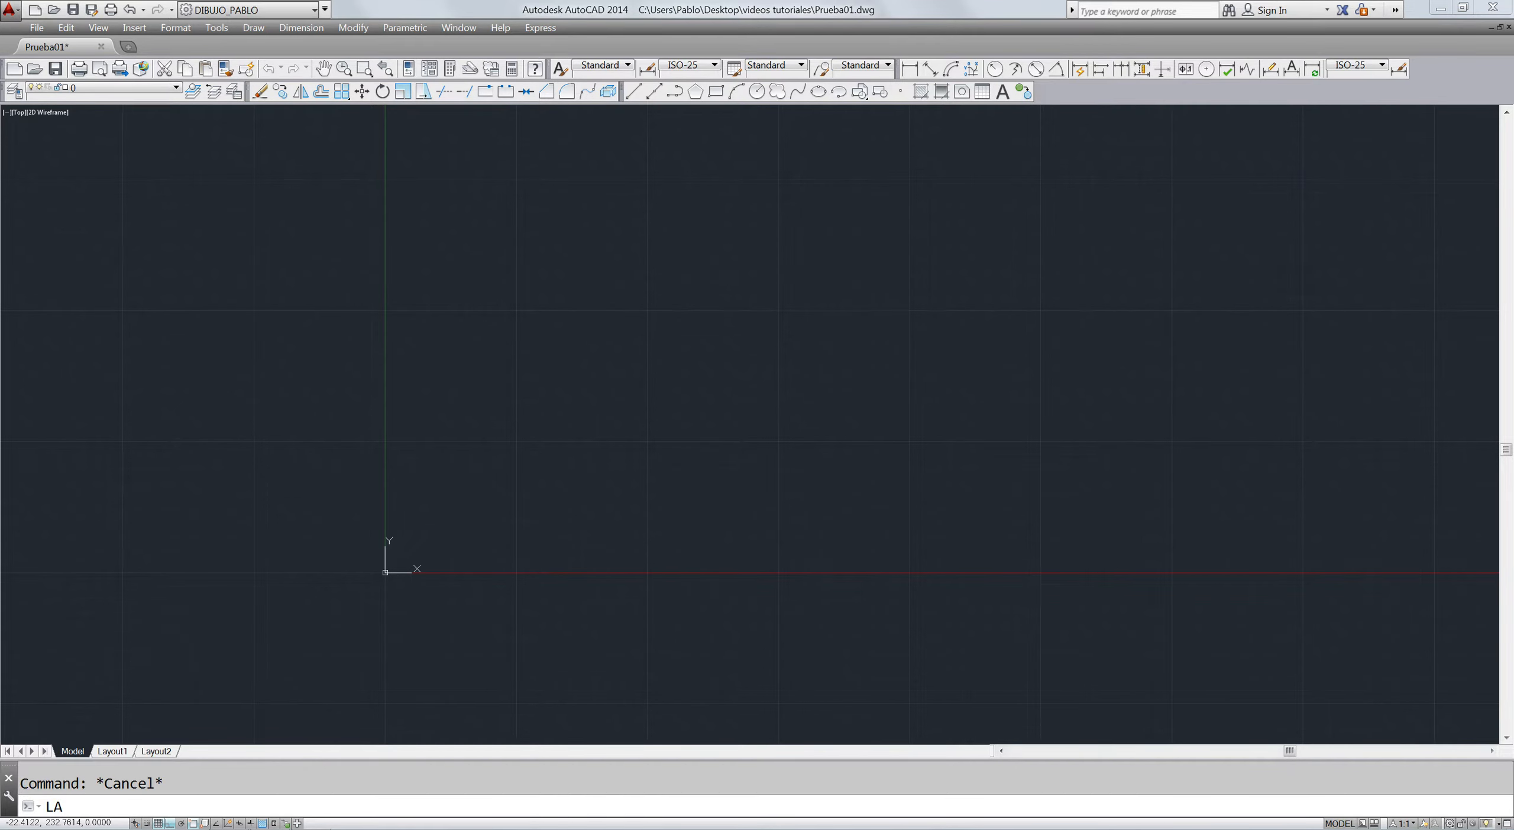
pyautogui.press('Return')
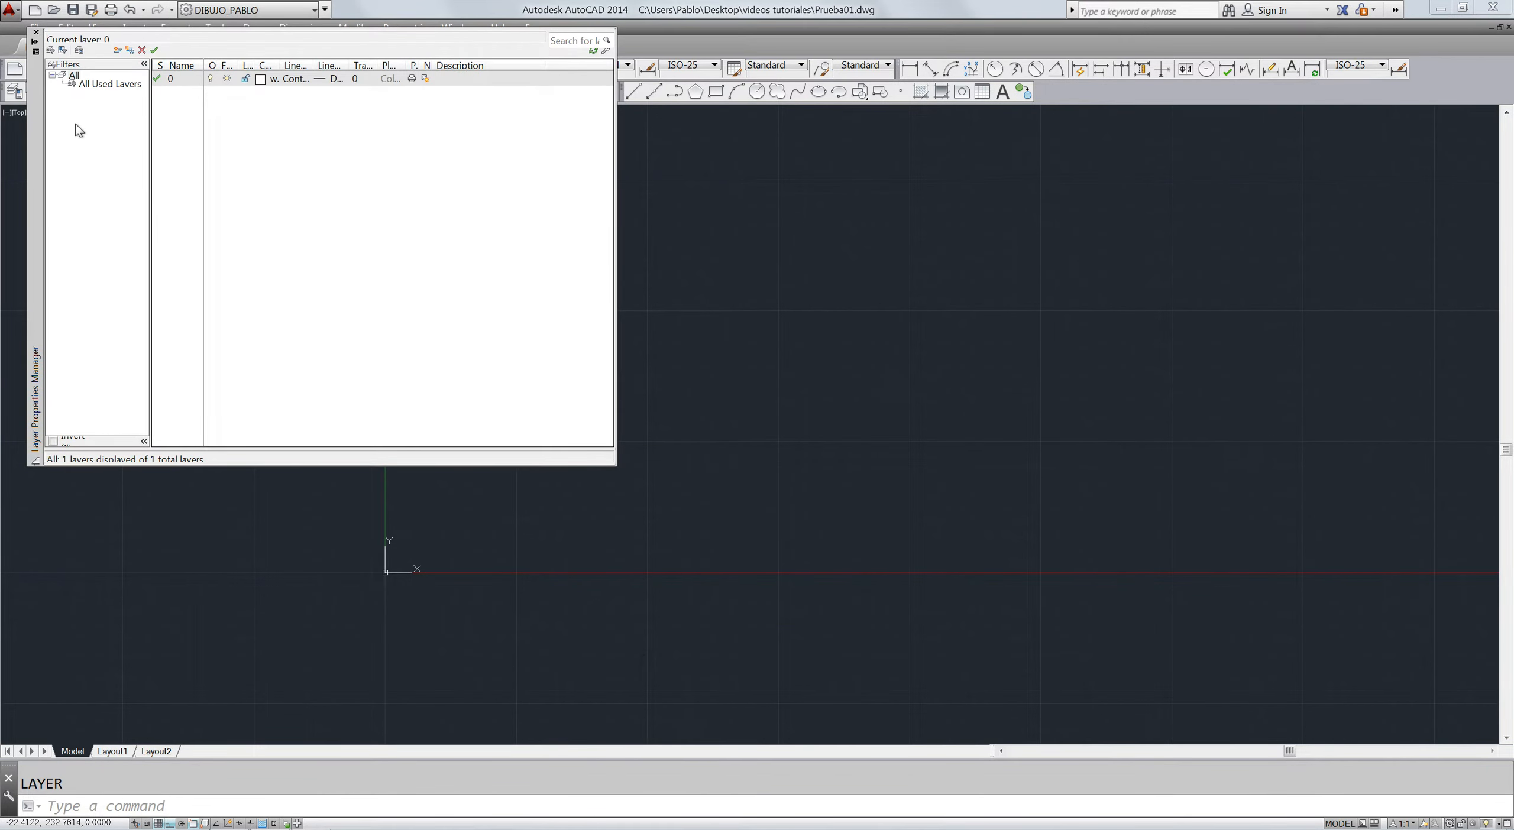
pyautogui.moveTo(35, 136); pyautogui.dragTo(364, 279)
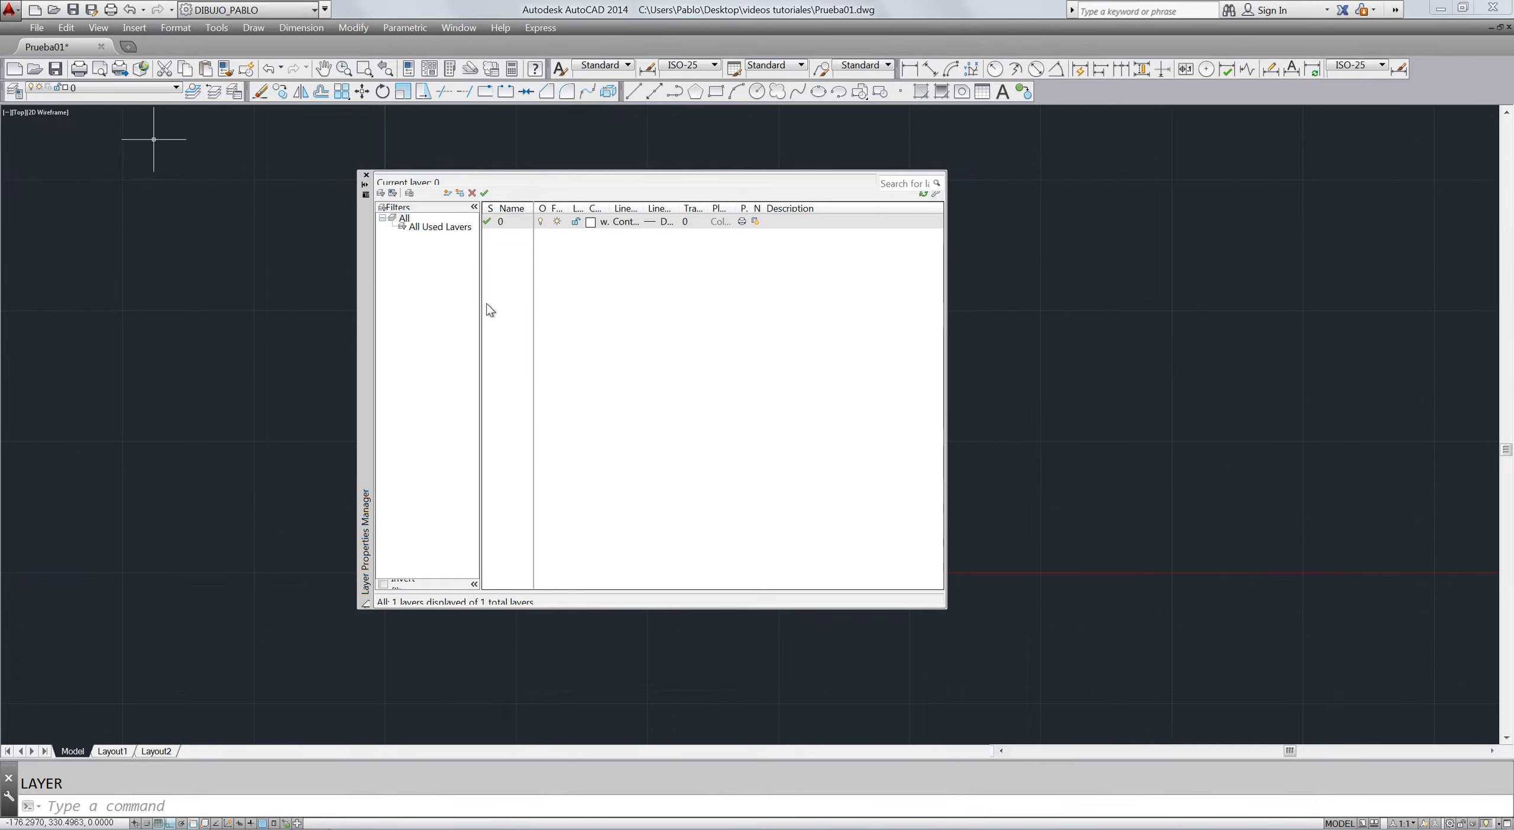
pyautogui.click(447, 192)
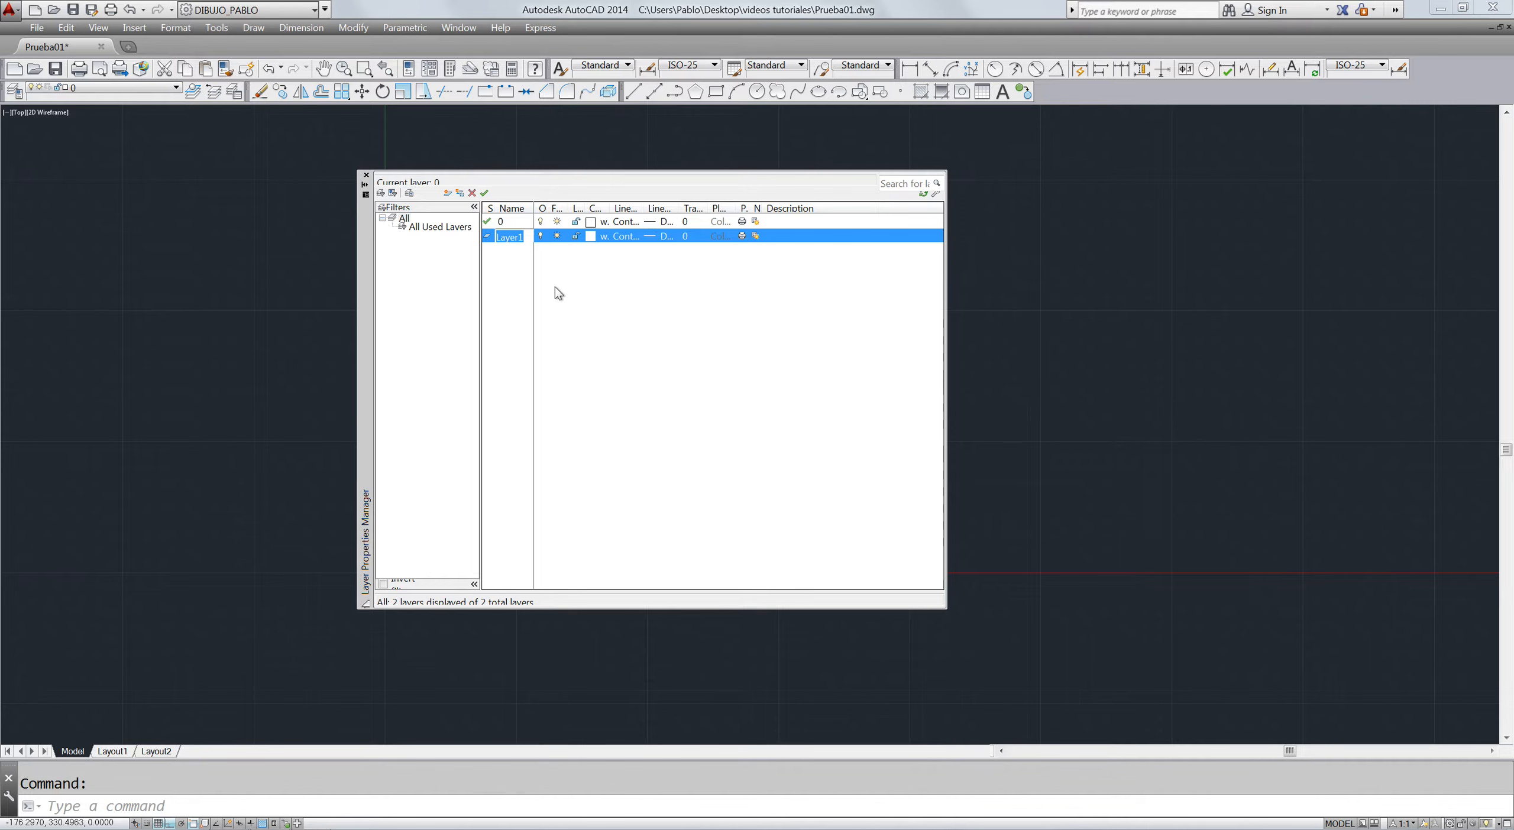
pyautogui.write('mu')
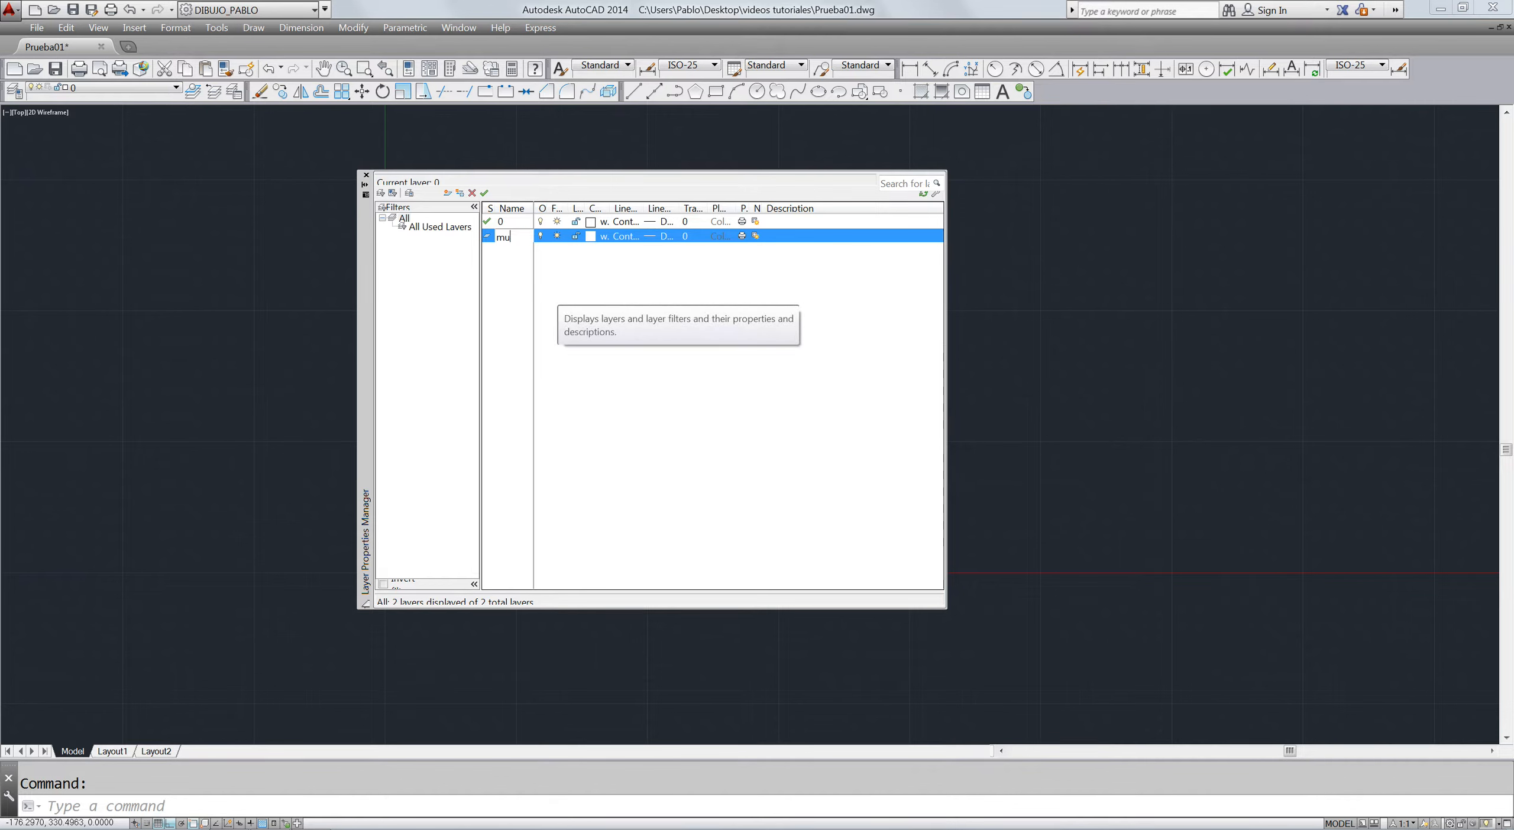
pyautogui.write('ros')
pyautogui.press('BackSpace')
pyautogui.press('BackSpace')
pyautogui.press('BackSpace')
pyautogui.press('BackSpace')
pyautogui.press('BackSpace')
pyautogui.write('M')
pyautogui.write('UROS')
pyautogui.press('Return')
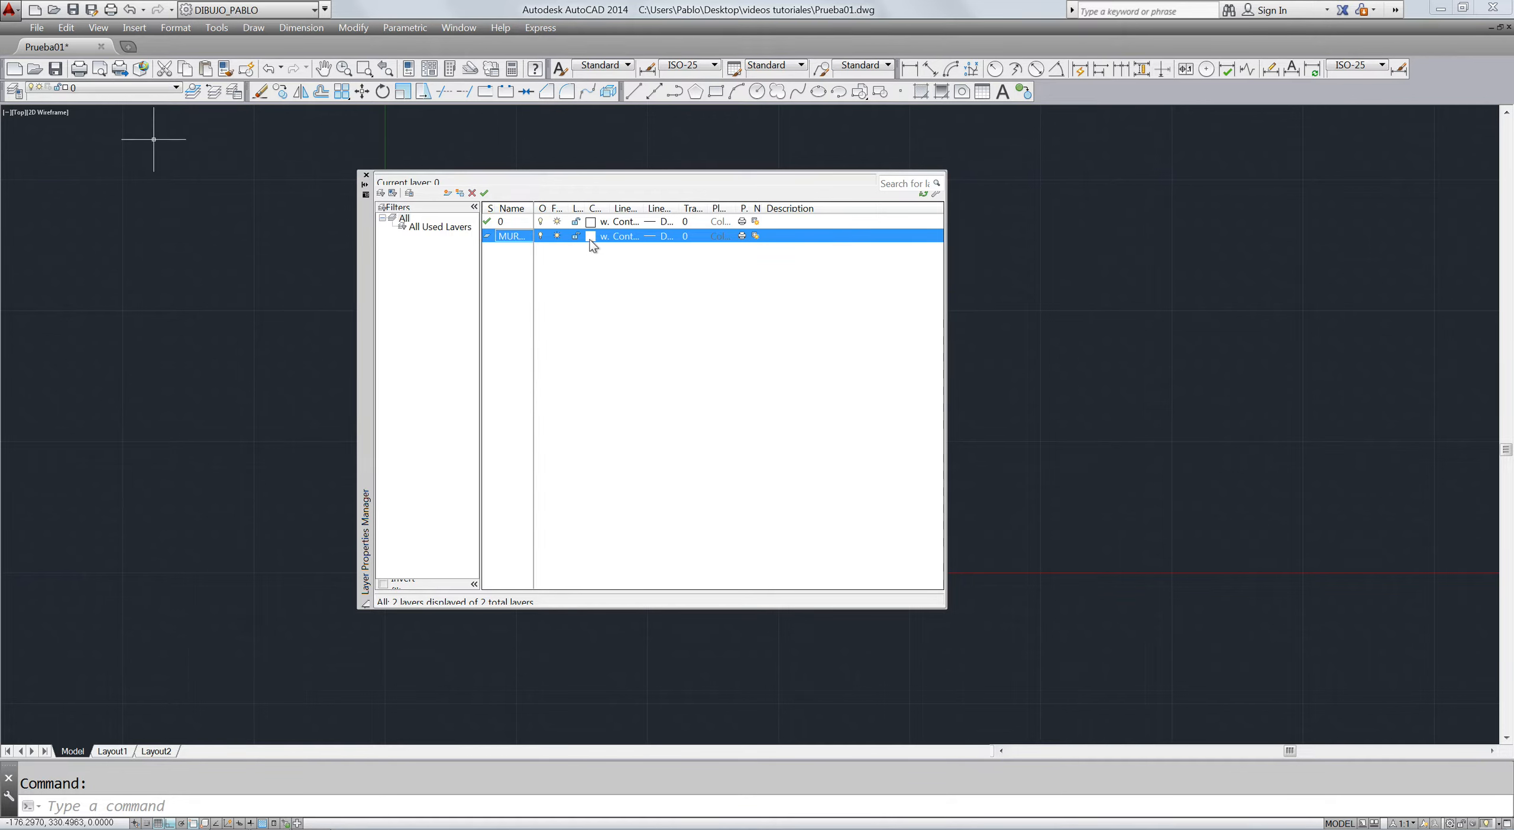
# - Set the MUROS layer's color to red
pyautogui.click(590, 237)
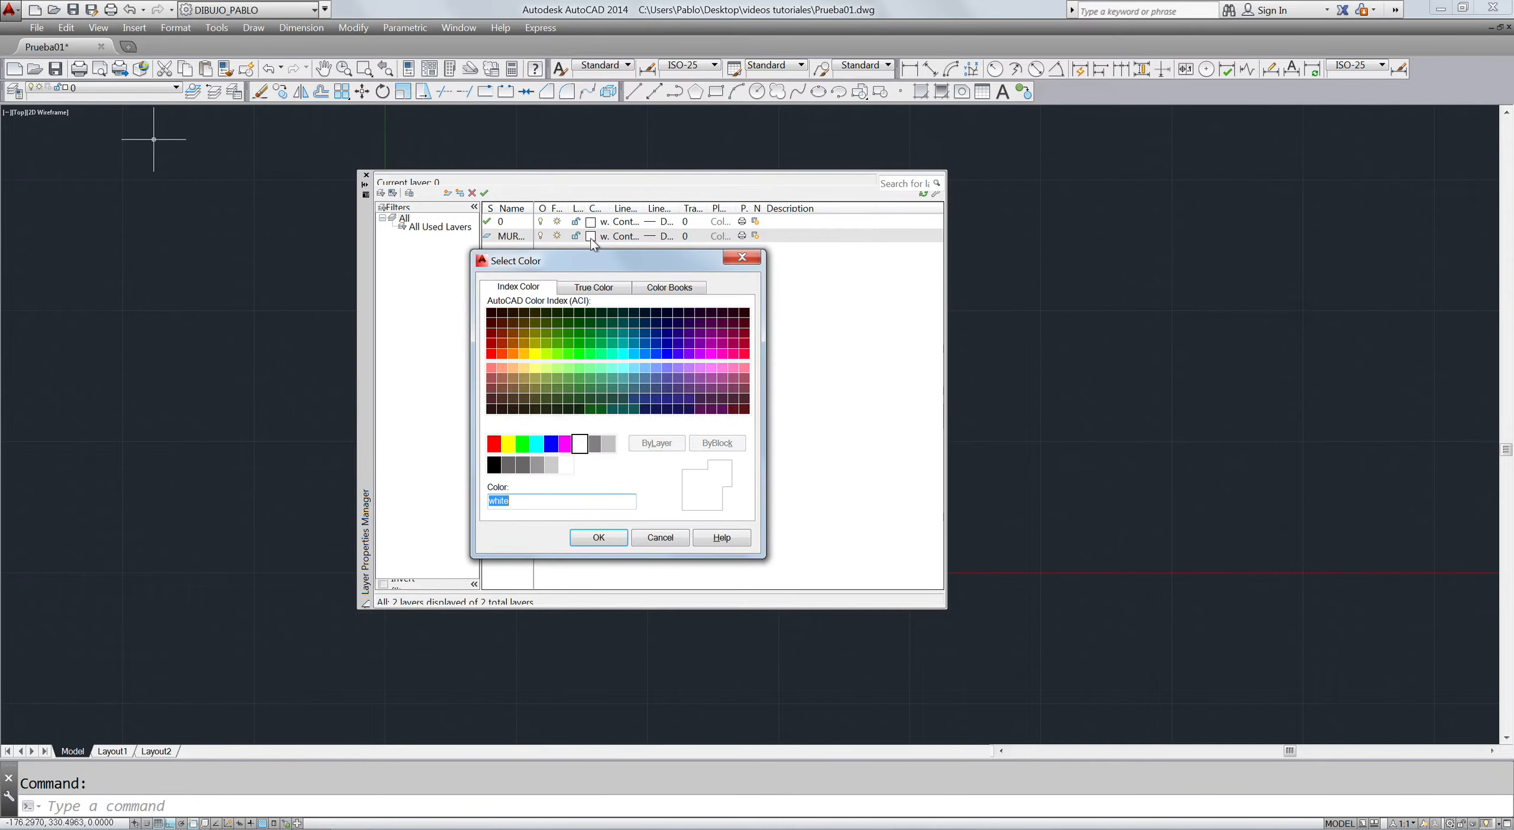
pyautogui.click(495, 444)
pyautogui.click(599, 538)
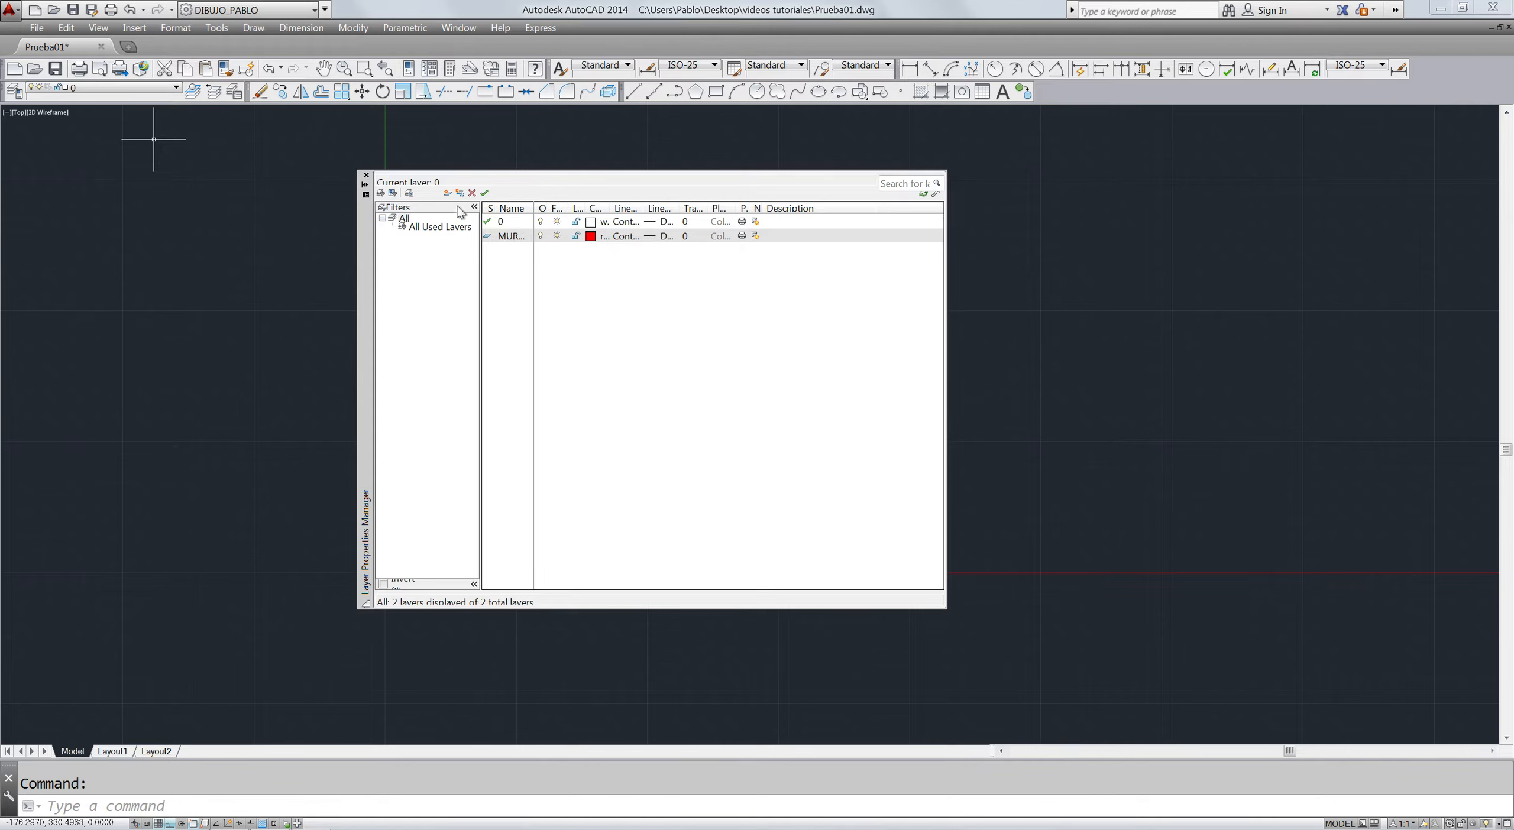
# - Create a layer named TABIQUES and set its color to cyan
pyautogui.click(447, 192)
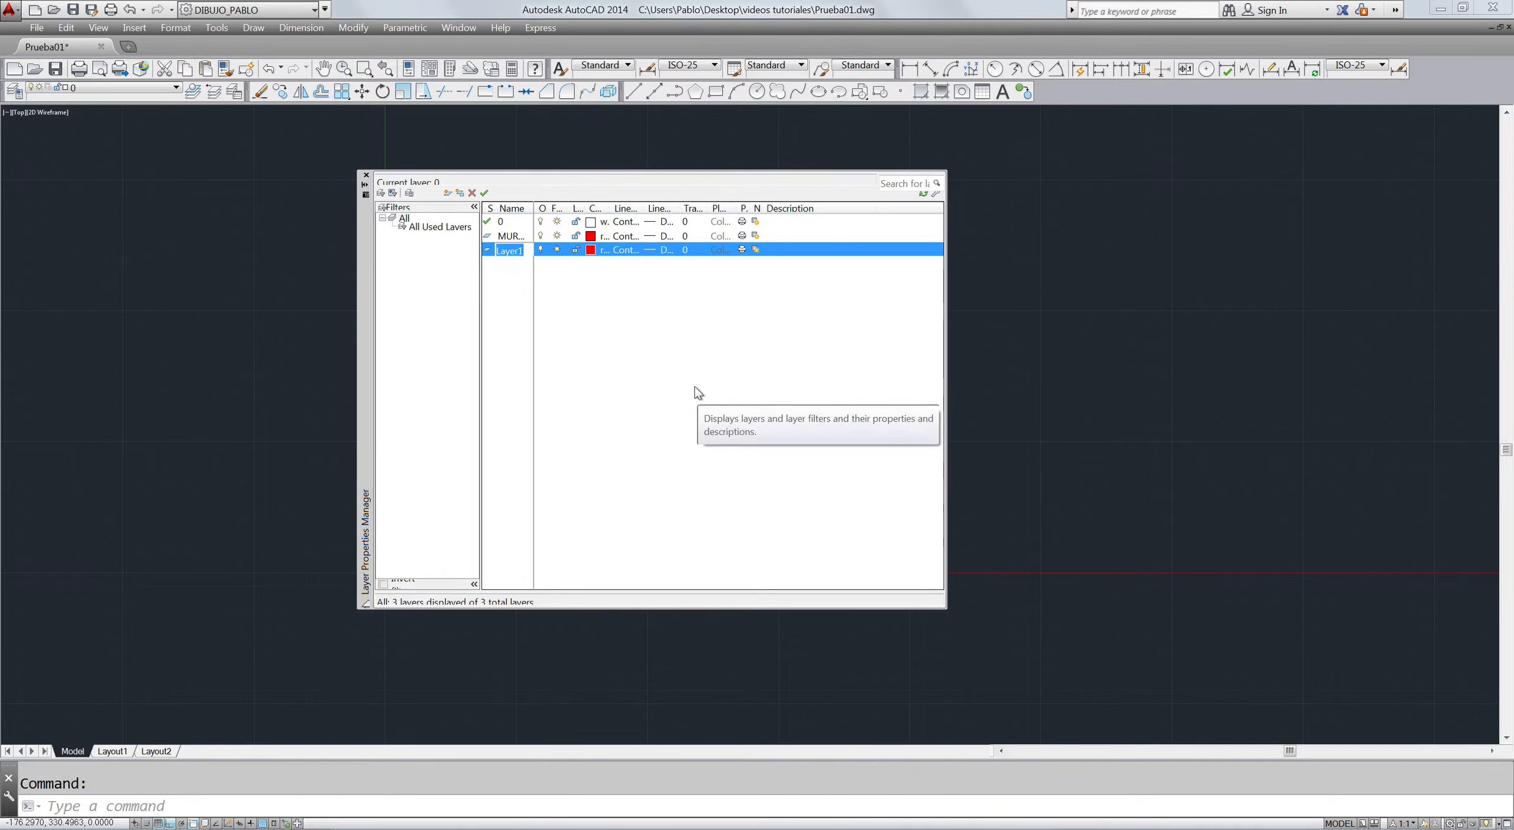
pyautogui.write('TABI')
pyautogui.write('QUES')
pyautogui.press('Return')
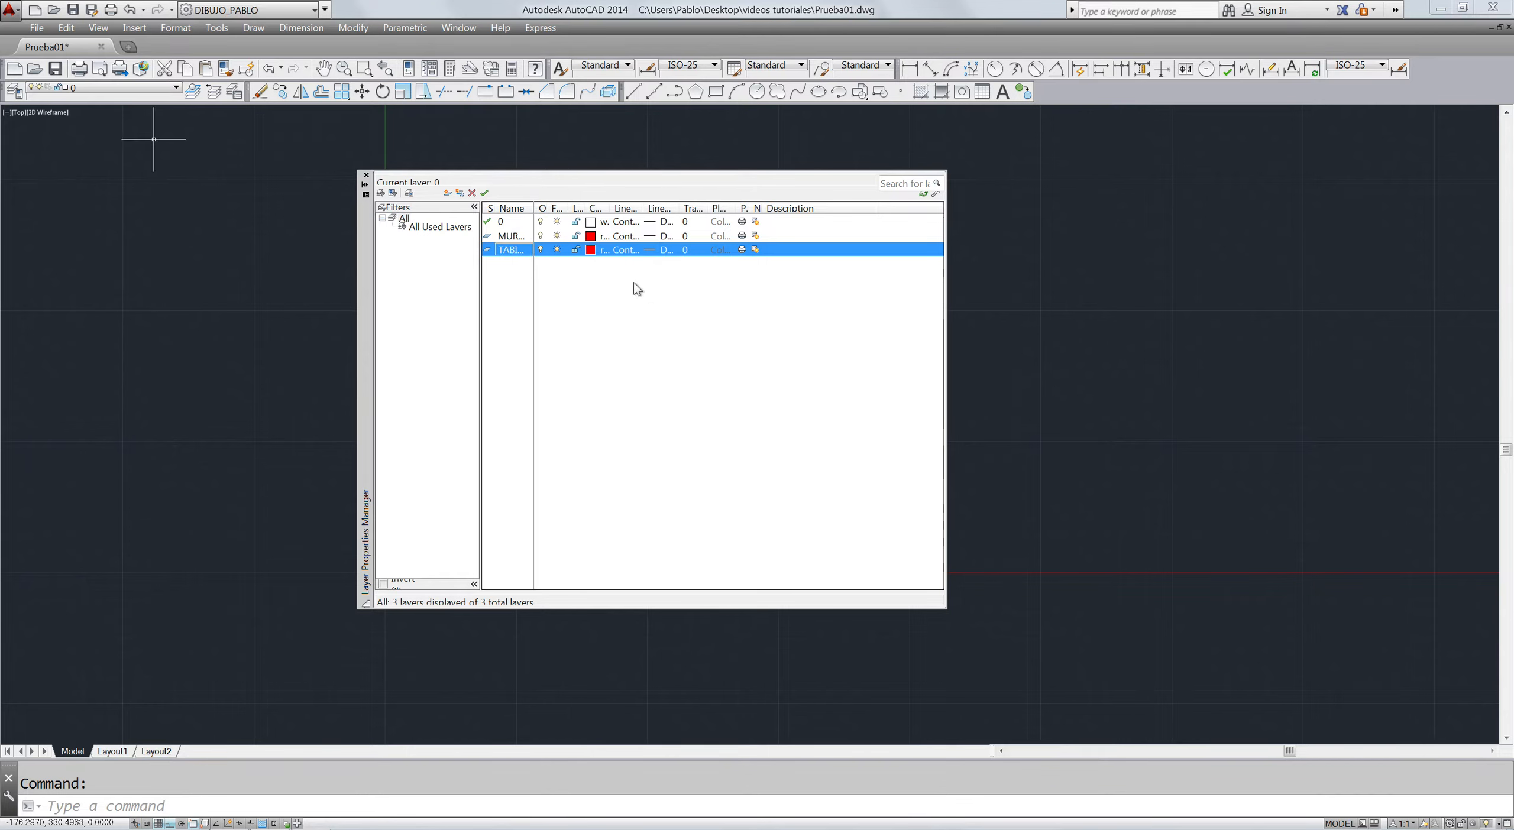
pyautogui.click(591, 252)
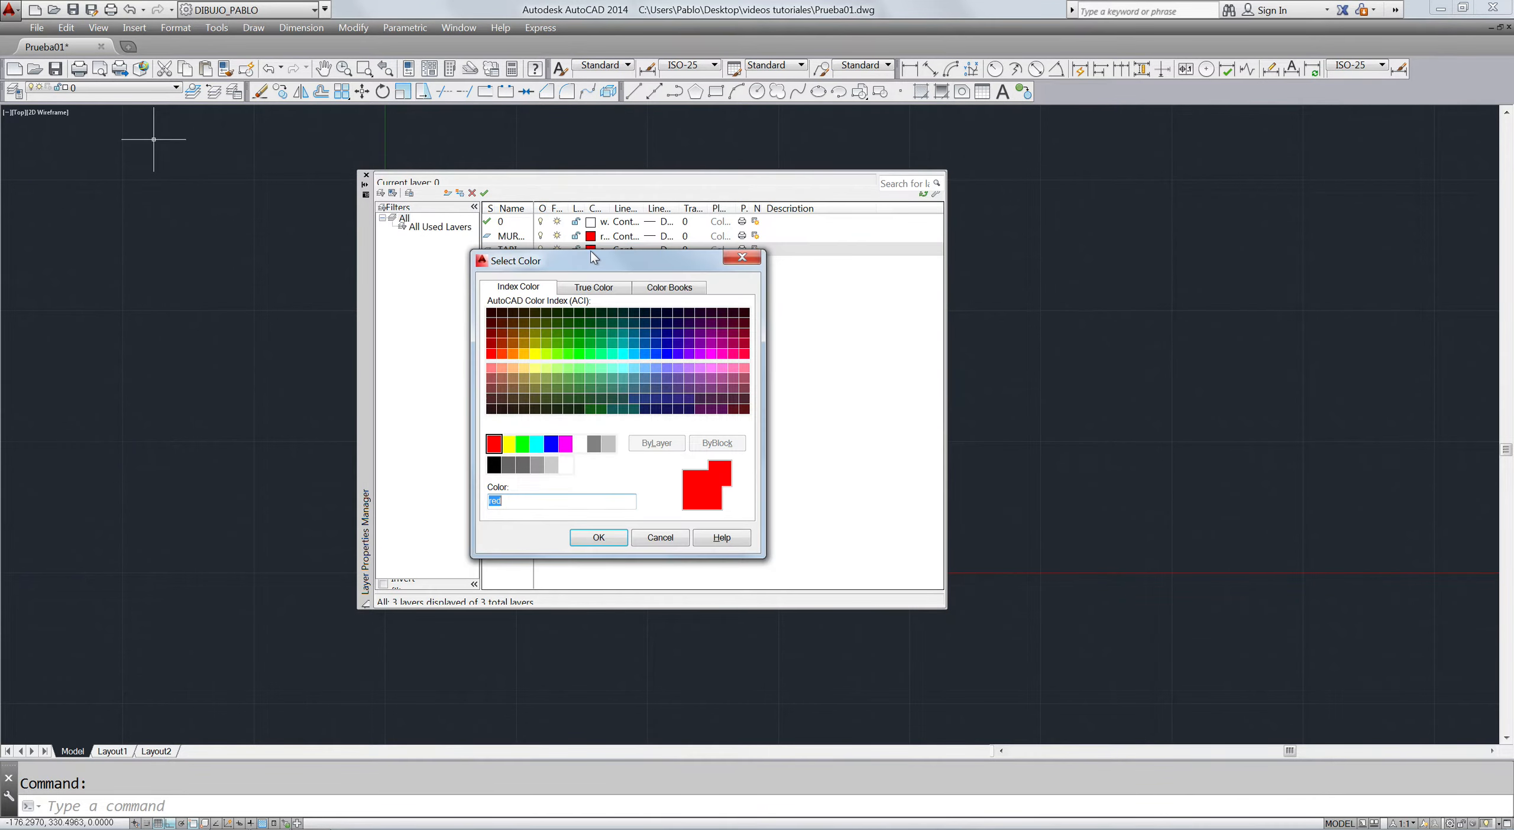
pyautogui.click(535, 442)
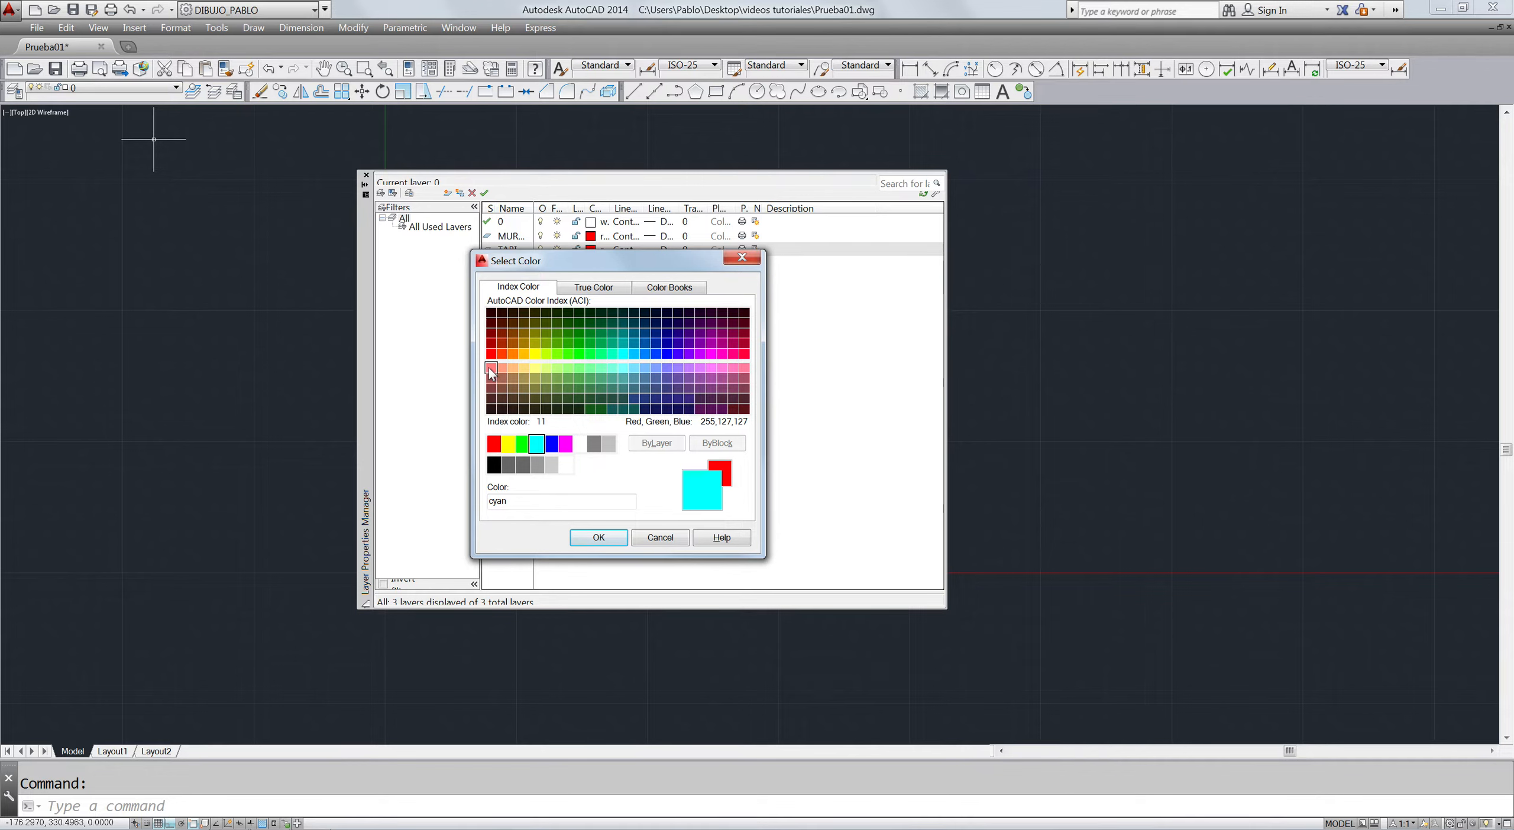
pyautogui.click(600, 535)
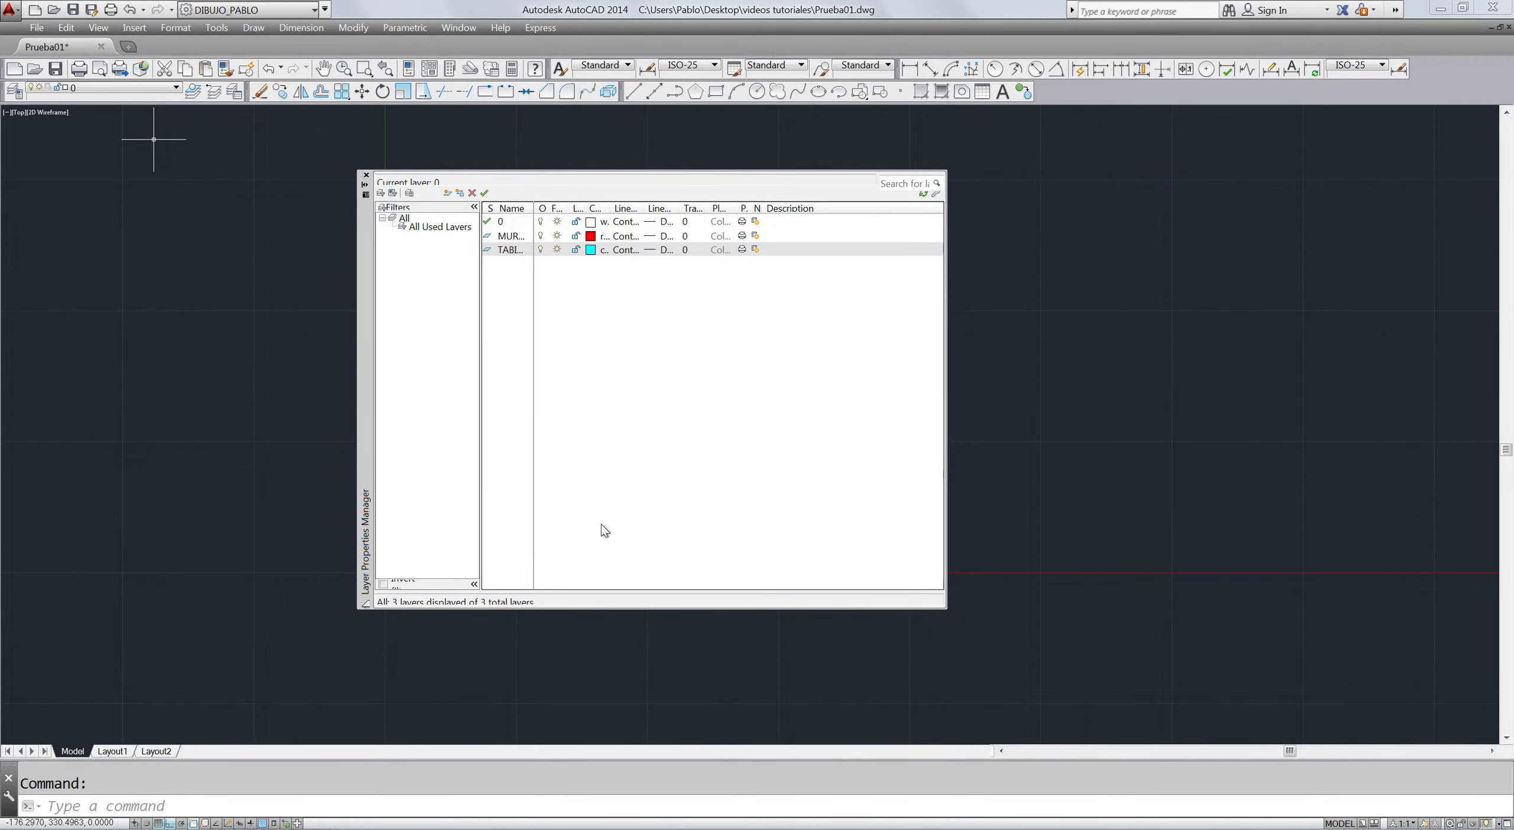
# - Create a layer named PUERTAS VENTANAS and set its color to blue
pyautogui.click(447, 193)
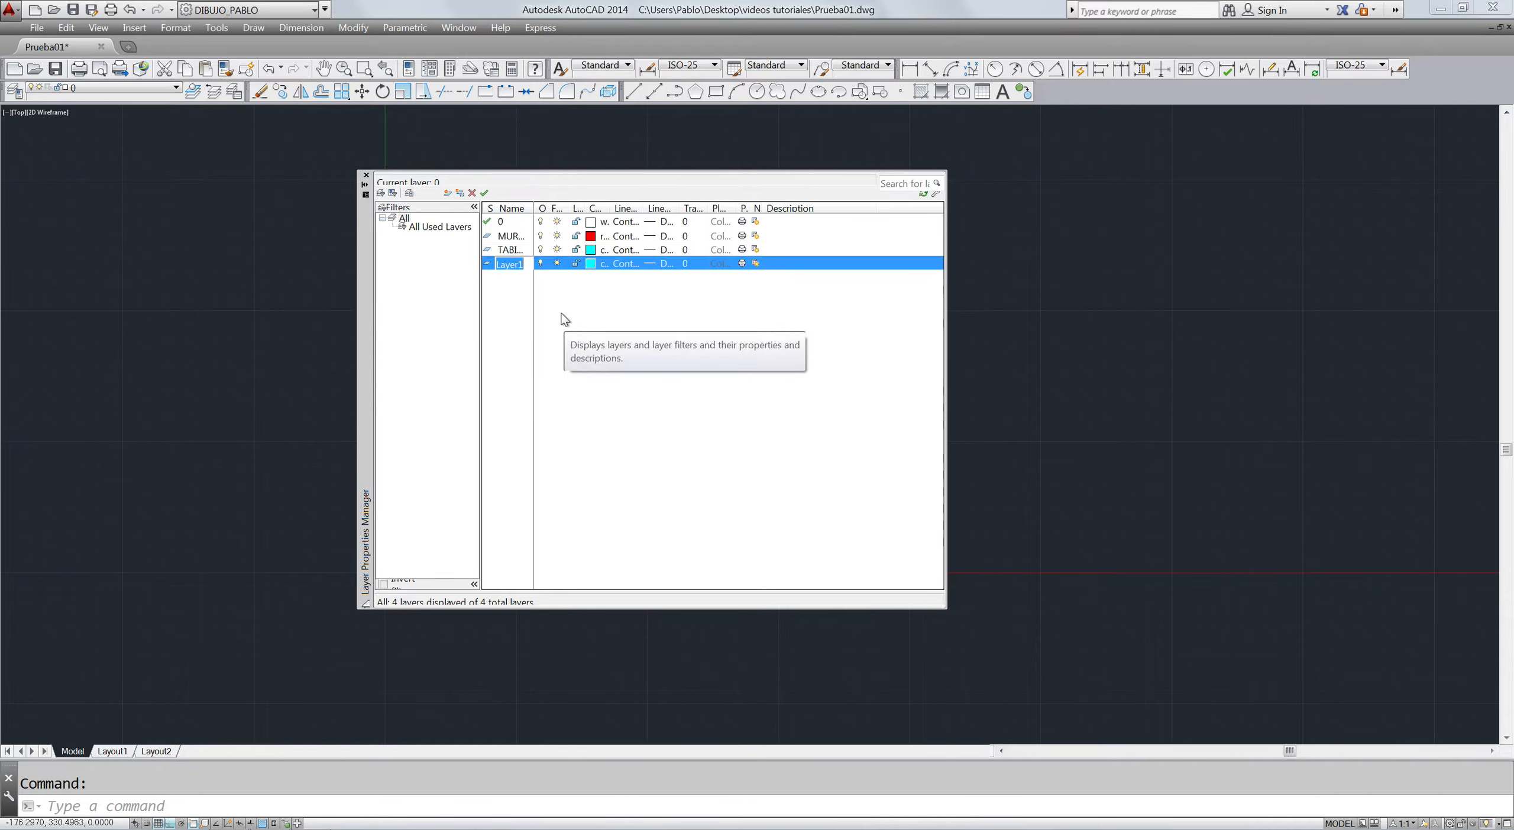
pyautogui.write('PUERT')
pyautogui.write('AS')
pyautogui.write(' Y VENTANA')
pyautogui.write('S')
pyautogui.click(589, 264)
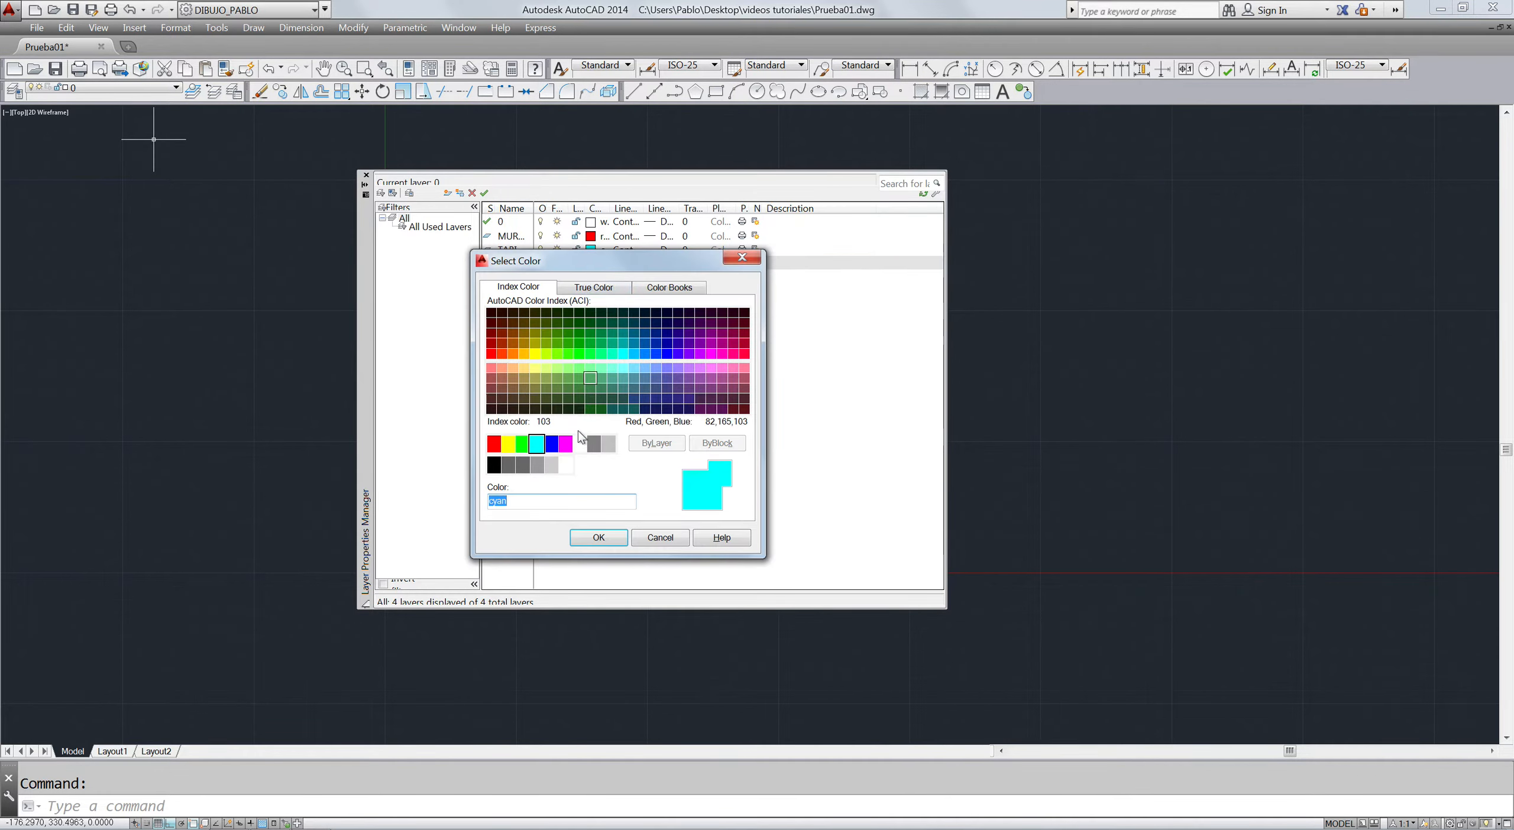
pyautogui.click(550, 444)
pyautogui.click(596, 537)
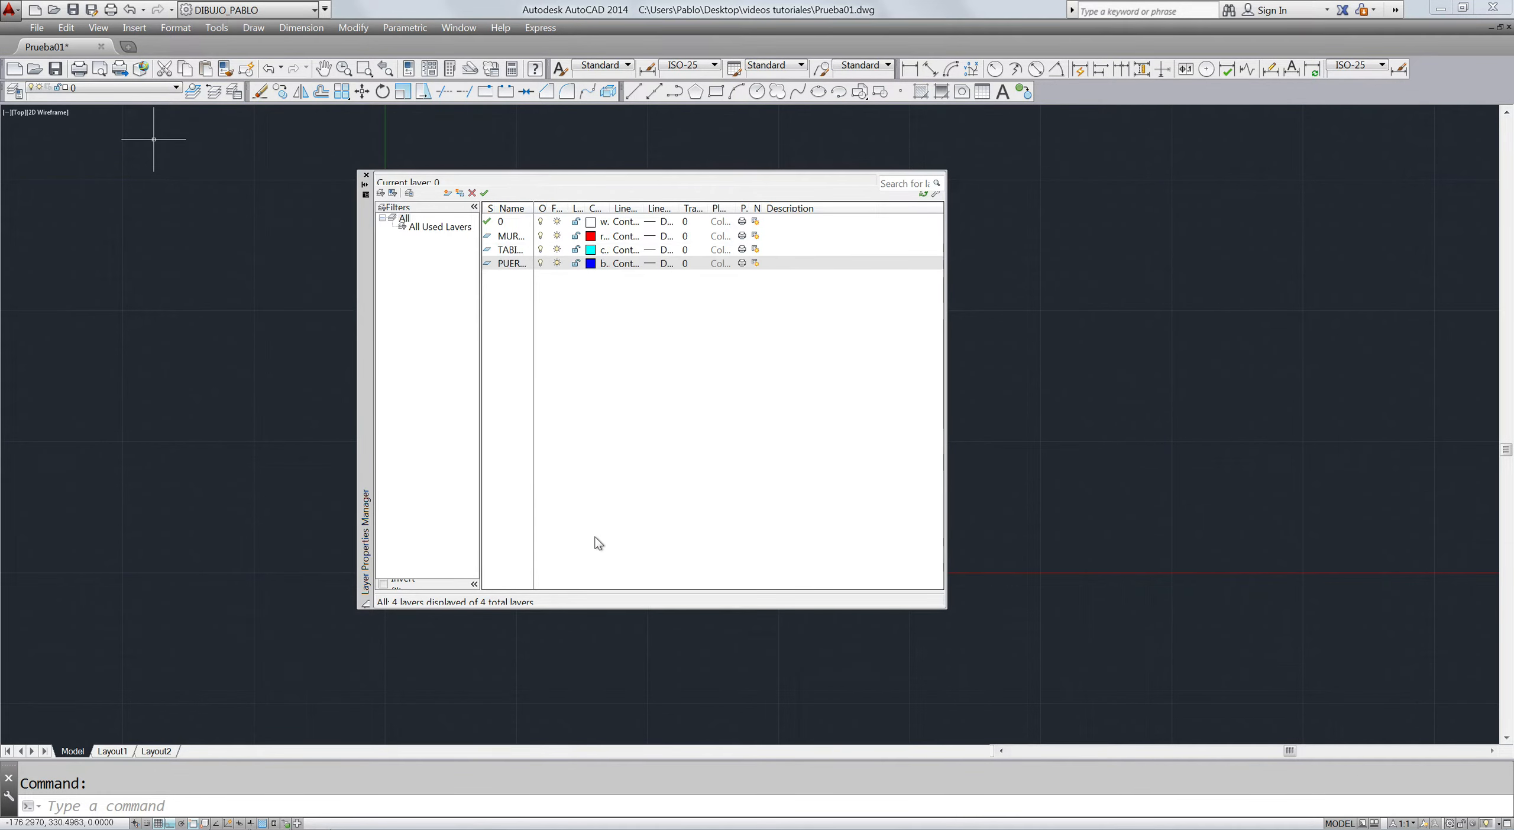
# - Create a layer named PROY and give it the grey color 8
pyautogui.click(447, 194)
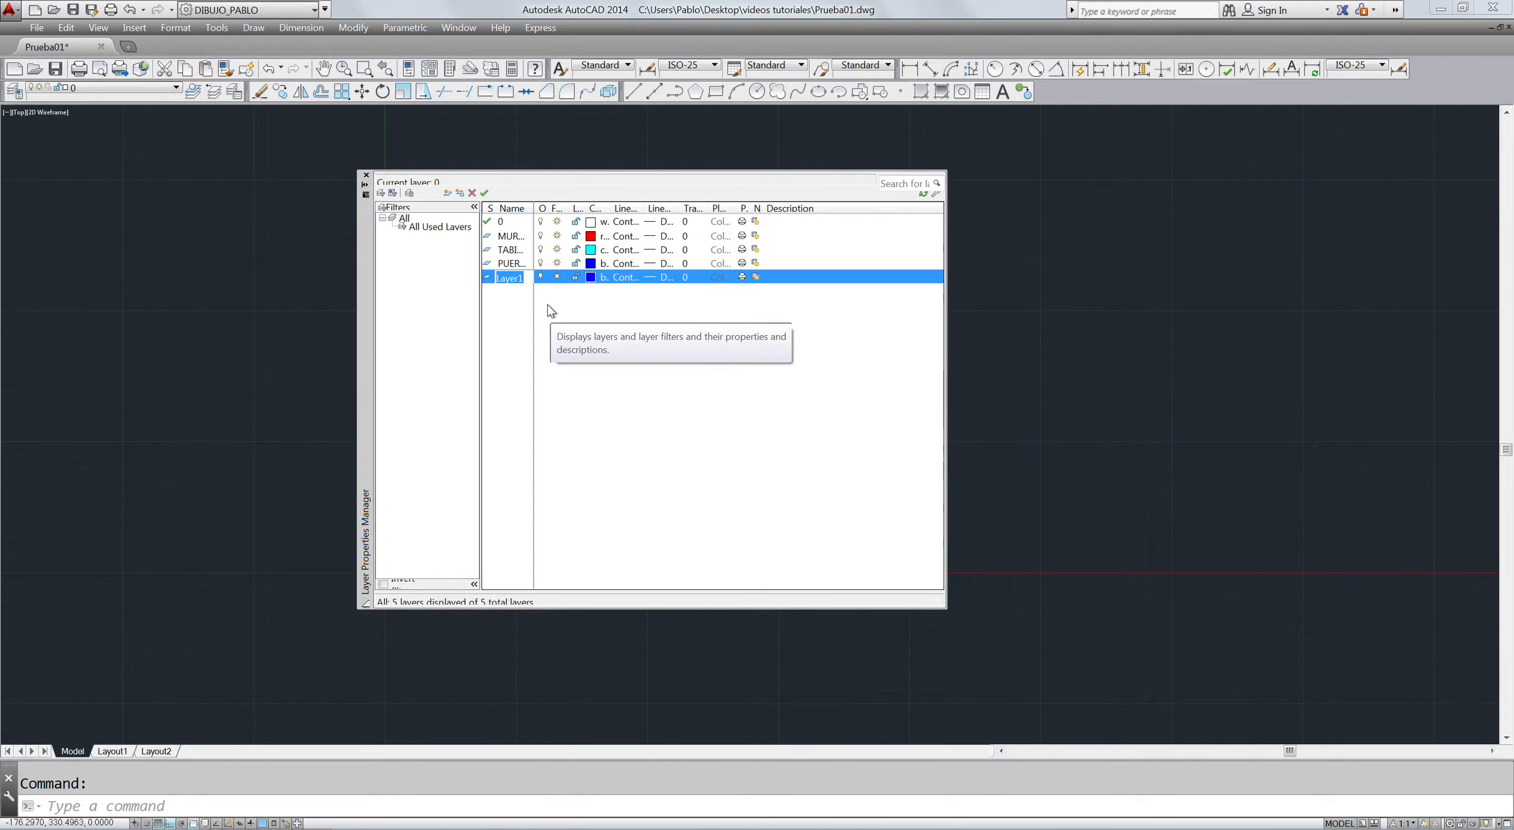
pyautogui.write('PRO')
pyautogui.press('Return')
pyautogui.click(590, 277)
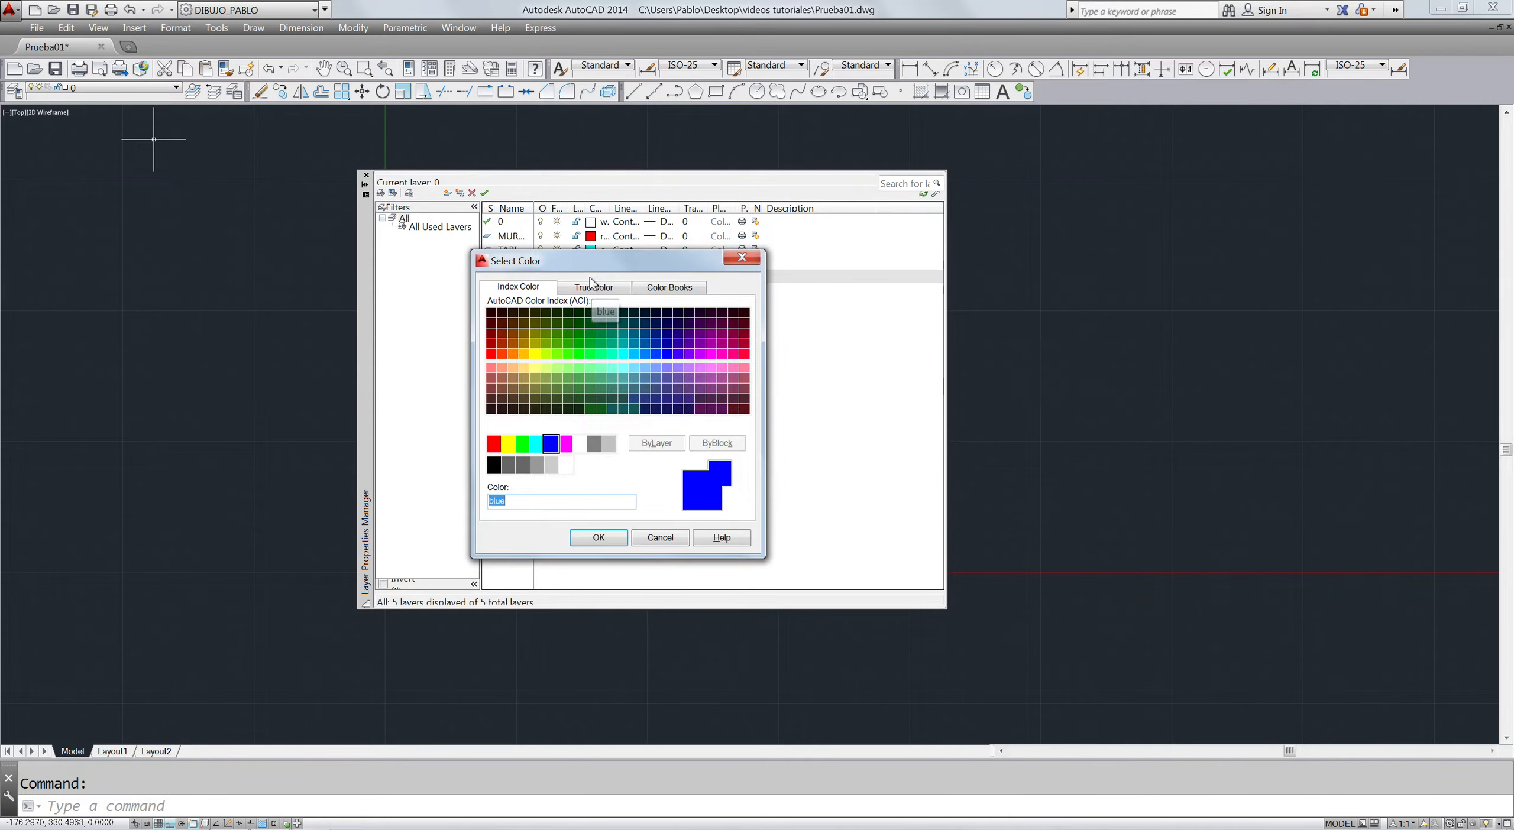
pyautogui.click(594, 443)
pyautogui.click(599, 537)
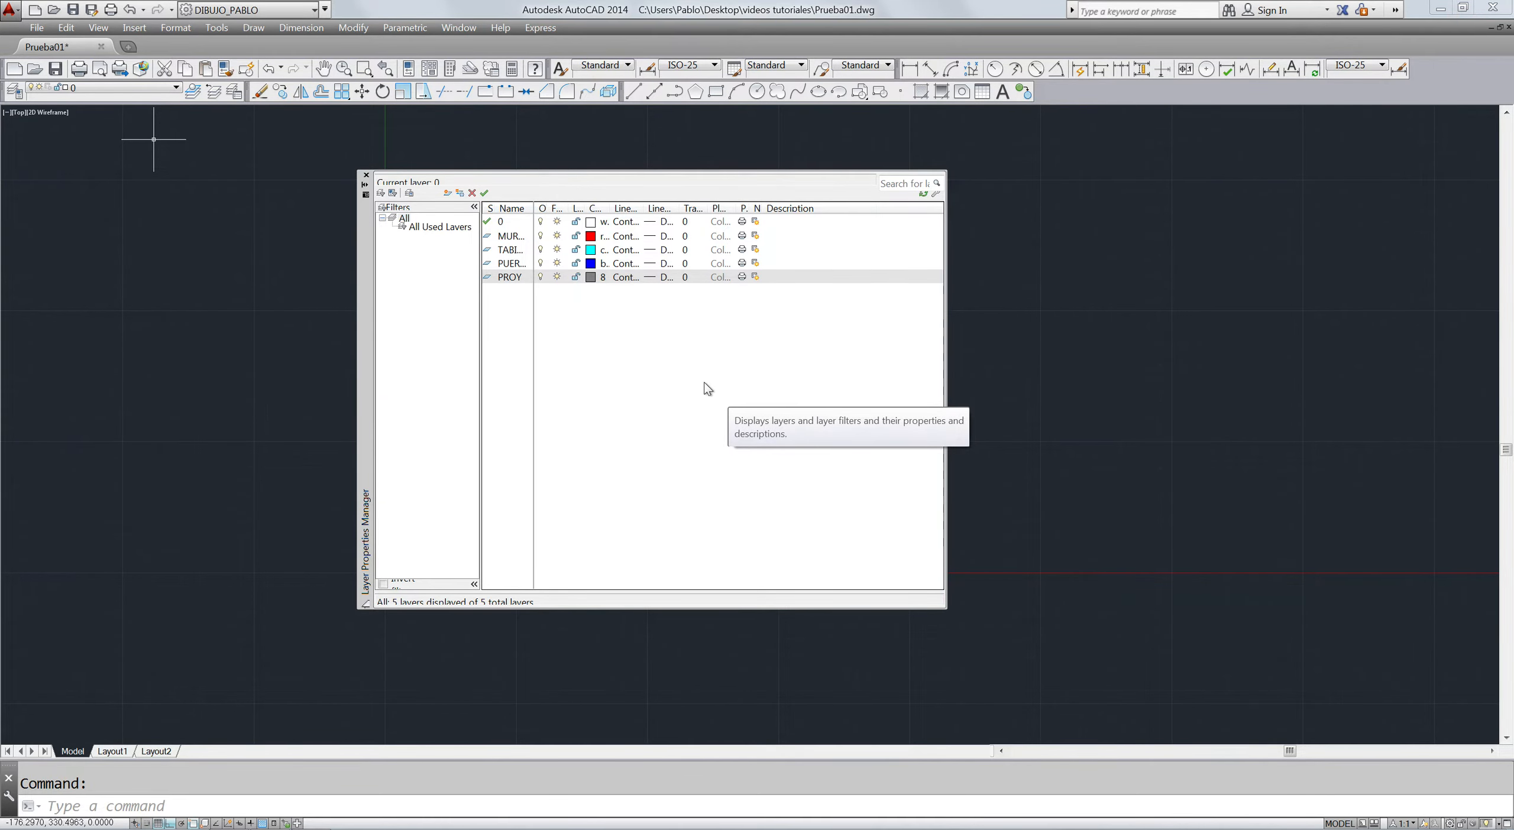
# - Close the layer manager and make MUROS the current layer
pyautogui.click(366, 176)
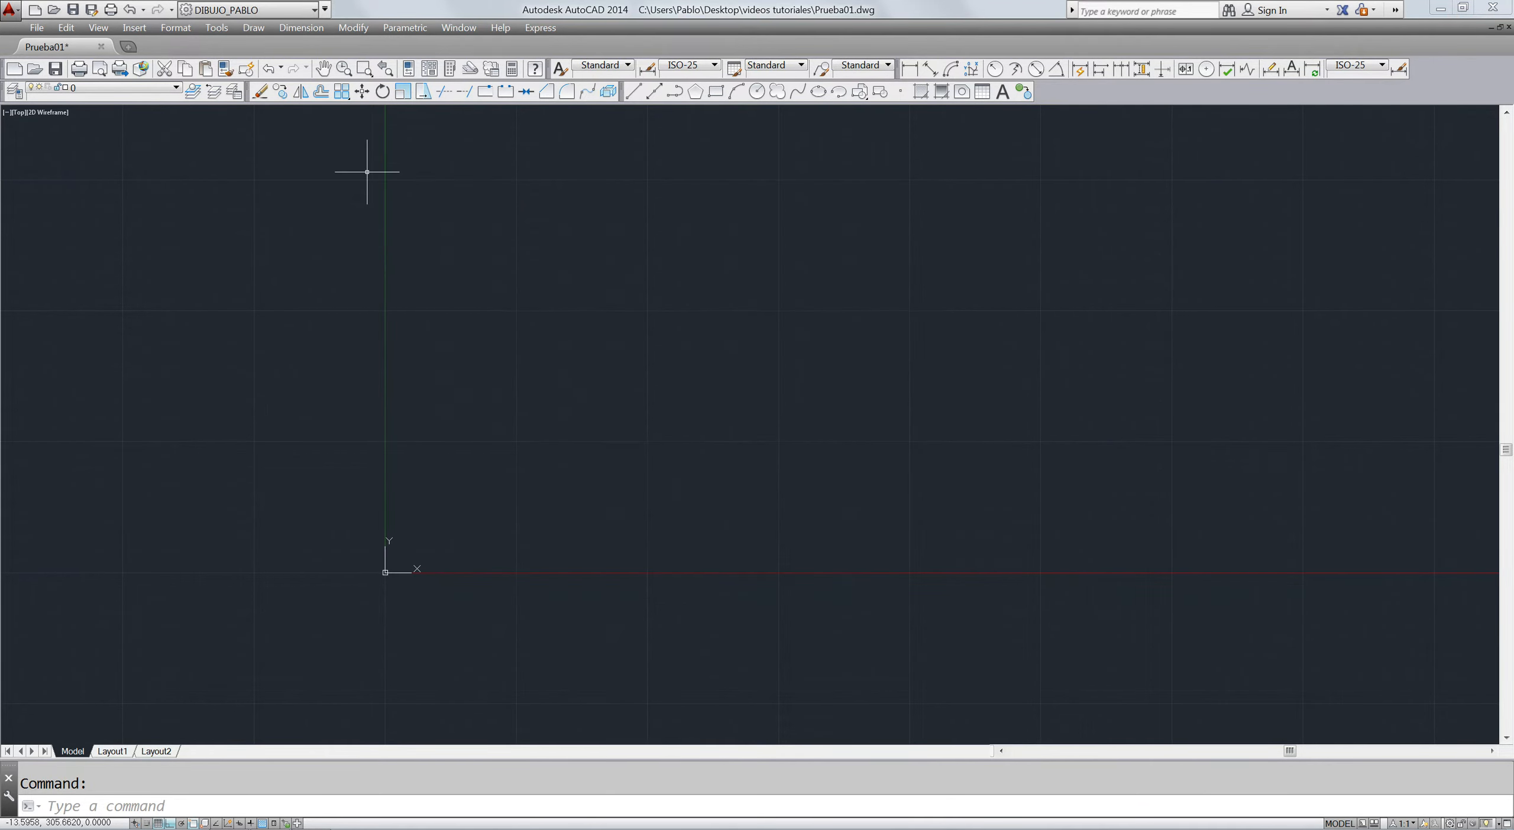
pyautogui.click(126, 88)
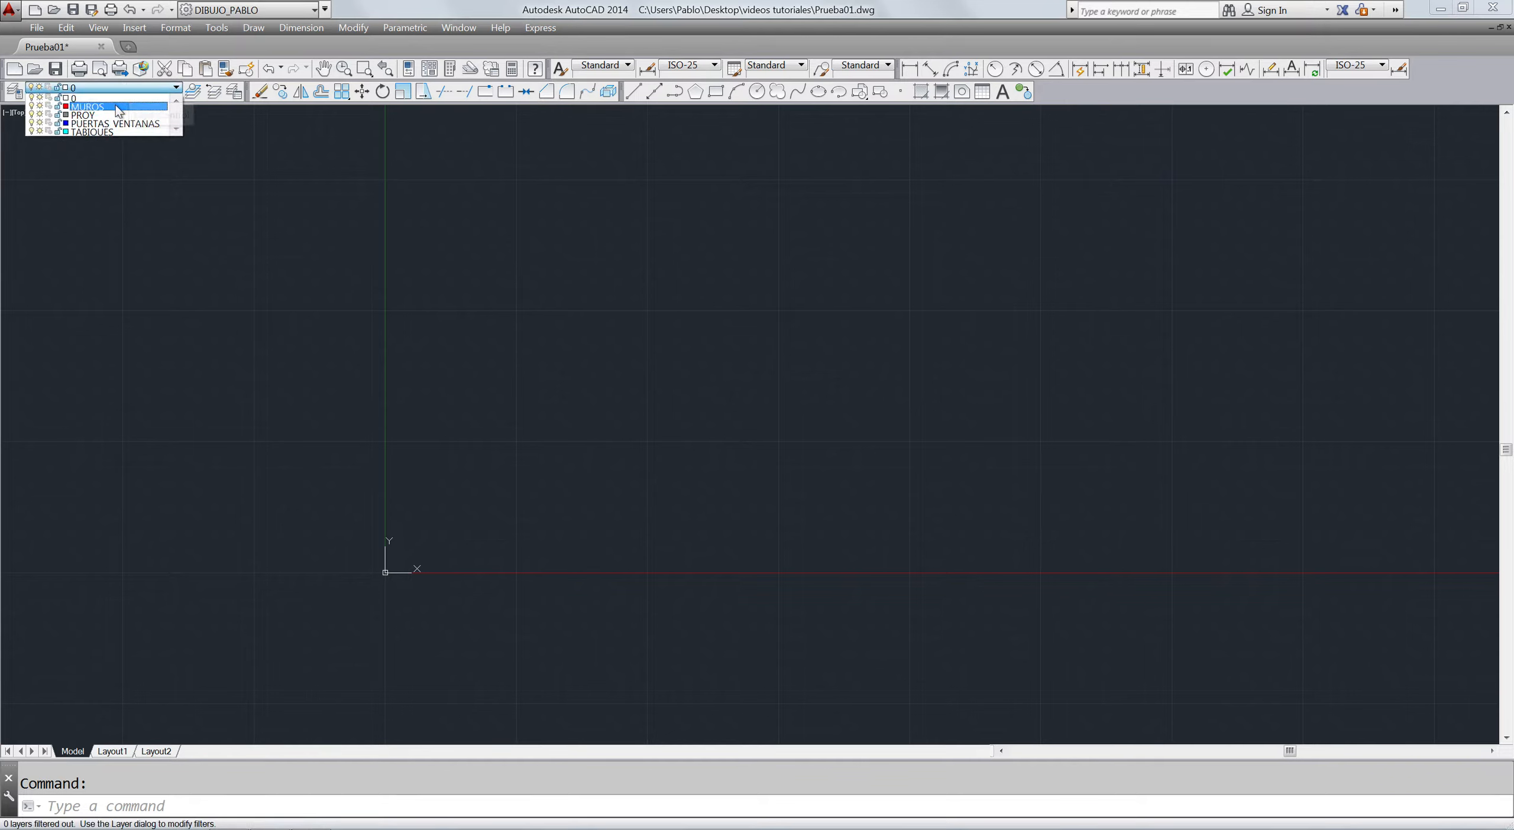
pyautogui.click(112, 107)
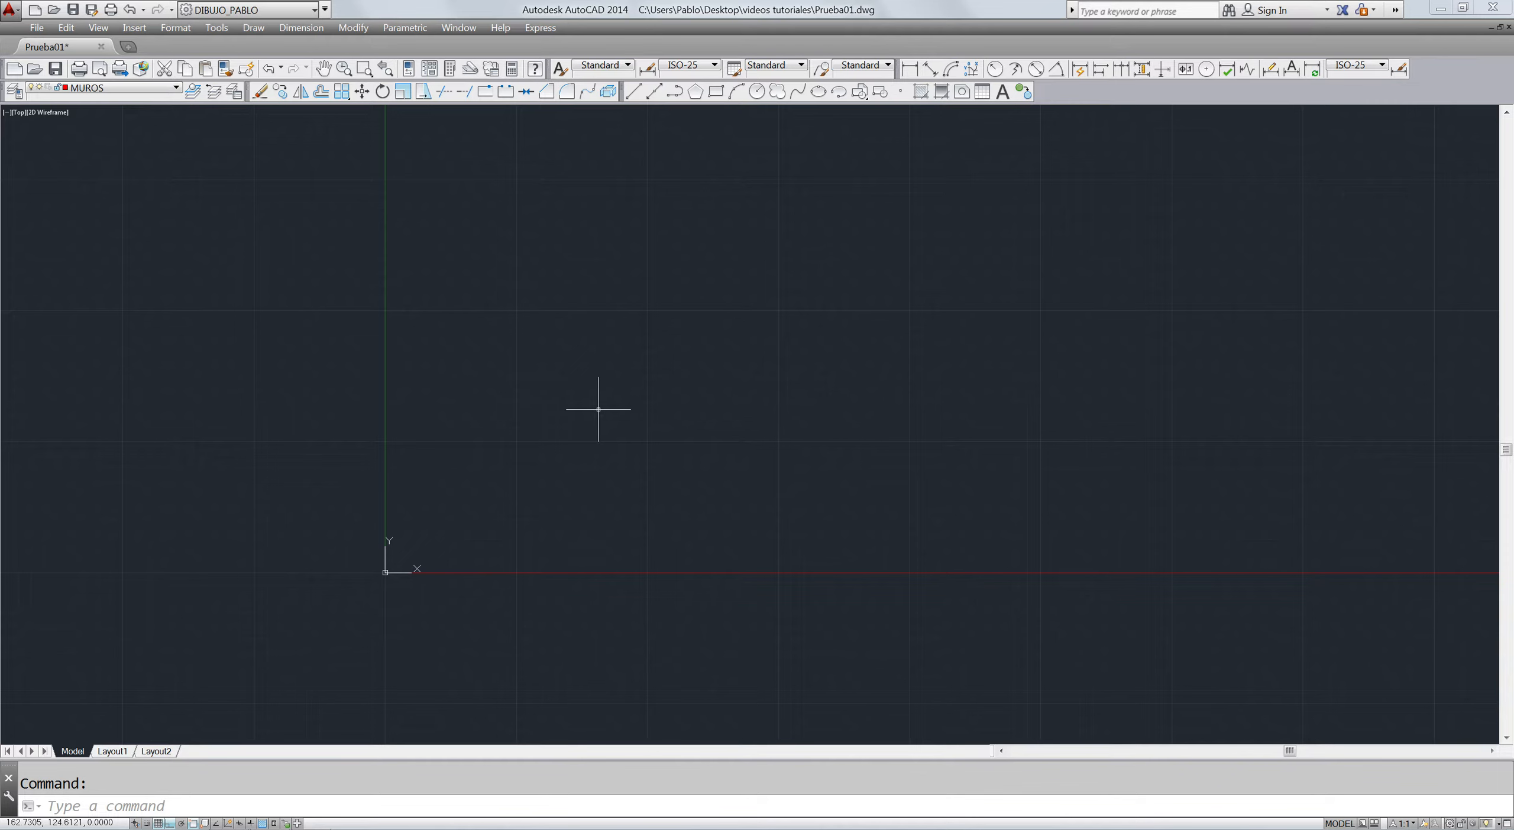
# - Draw a rectangle 1000 units wide and 500 units high, starting just above and beside the origin
pyautogui.write('REC')
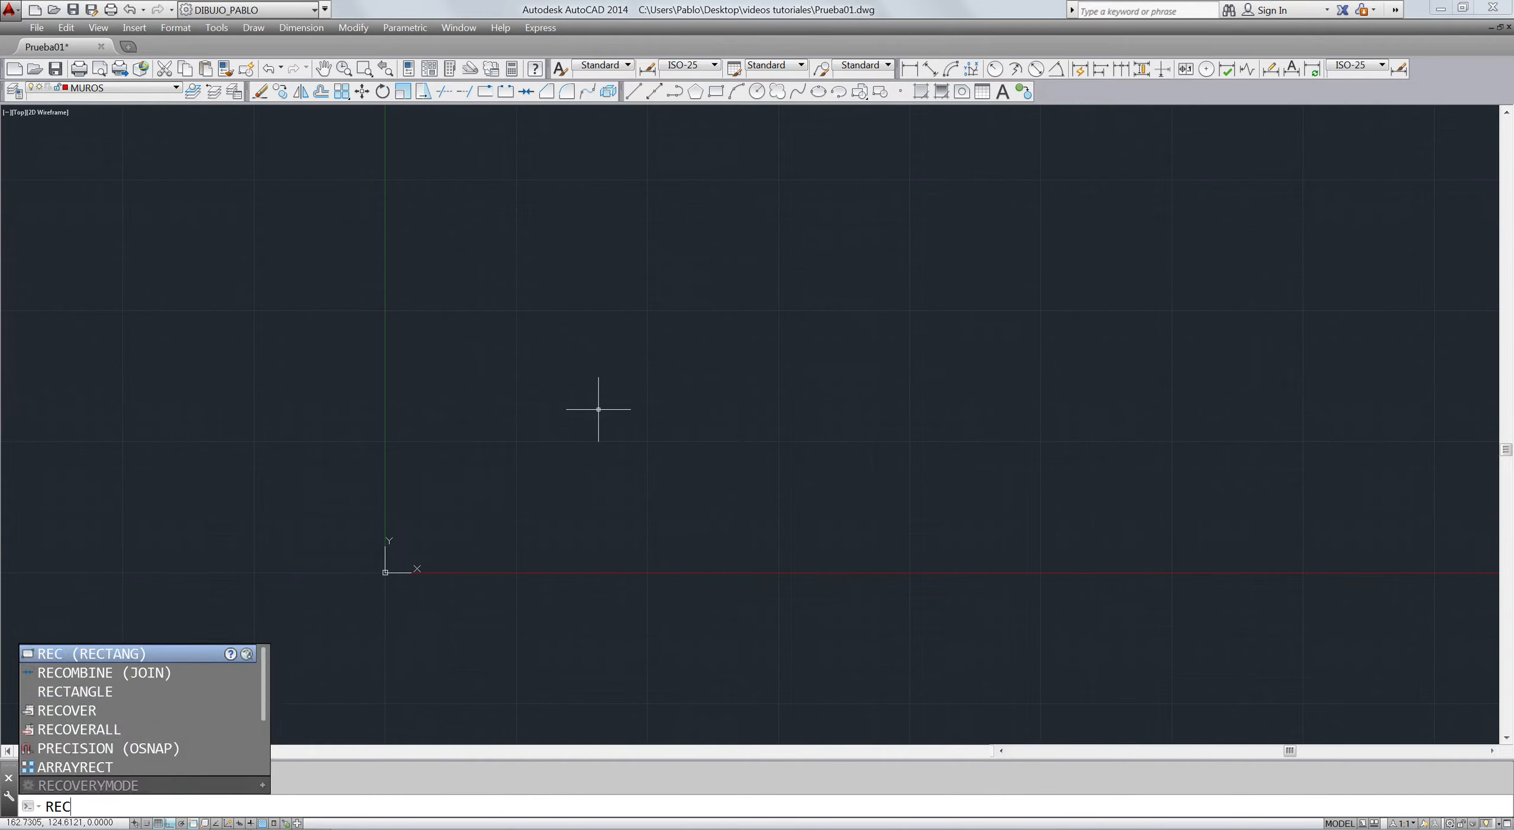
pyautogui.press('Return')
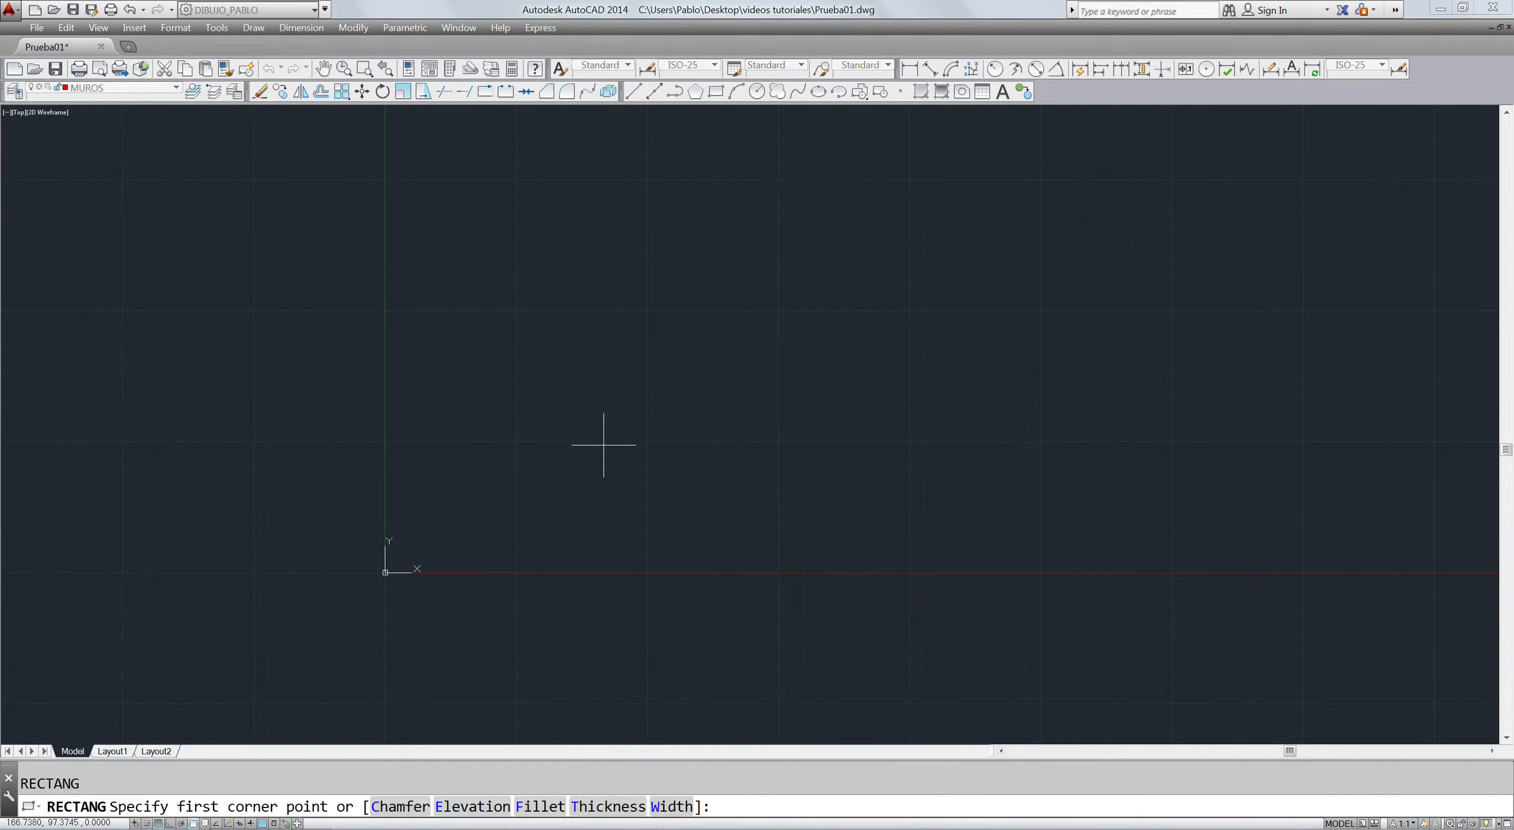
pyautogui.click(429, 545)
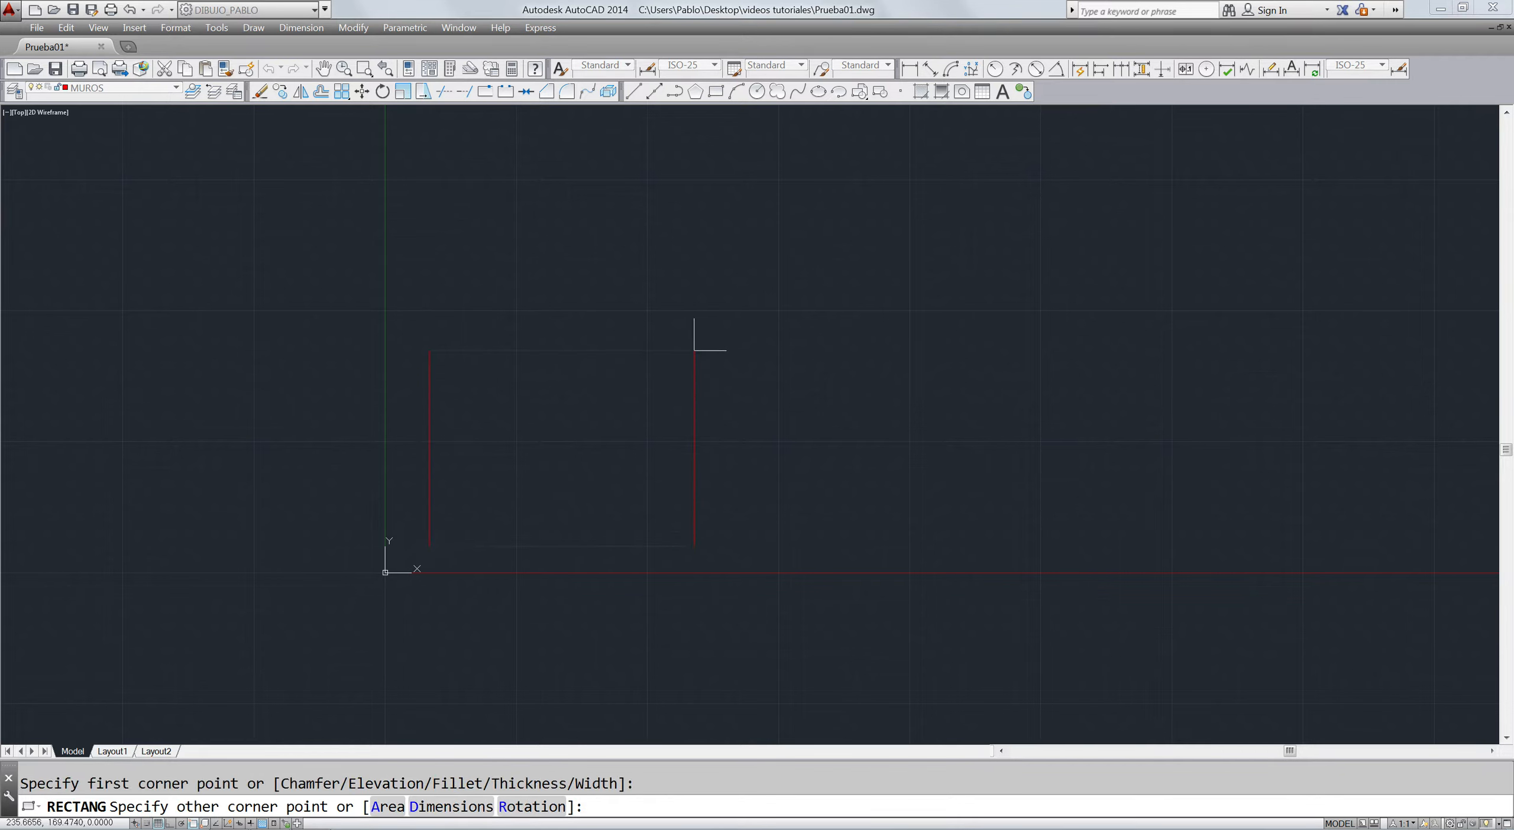
pyautogui.write('@1000,500')
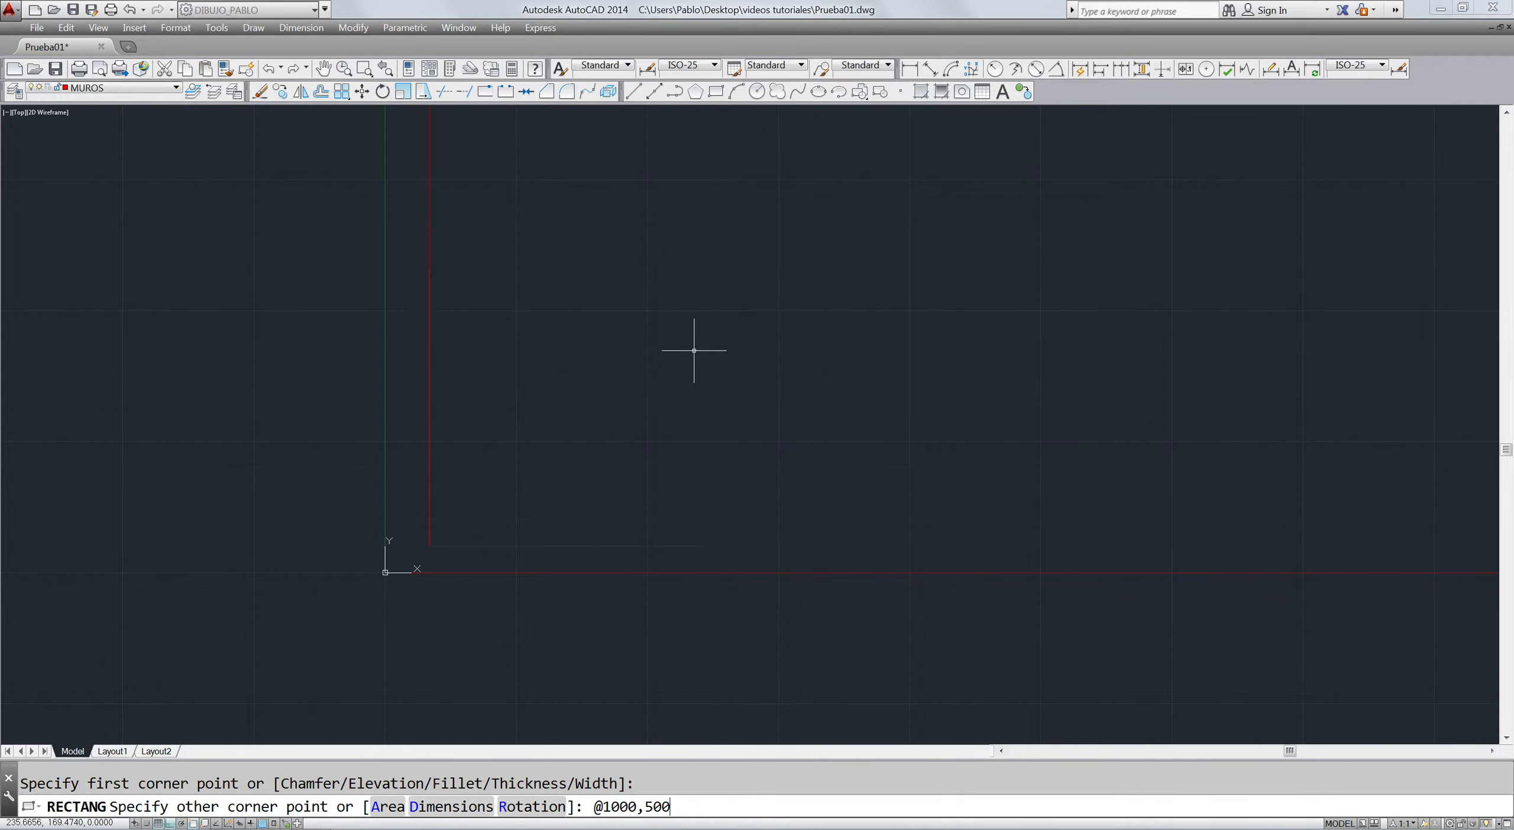
pyautogui.press('Return')
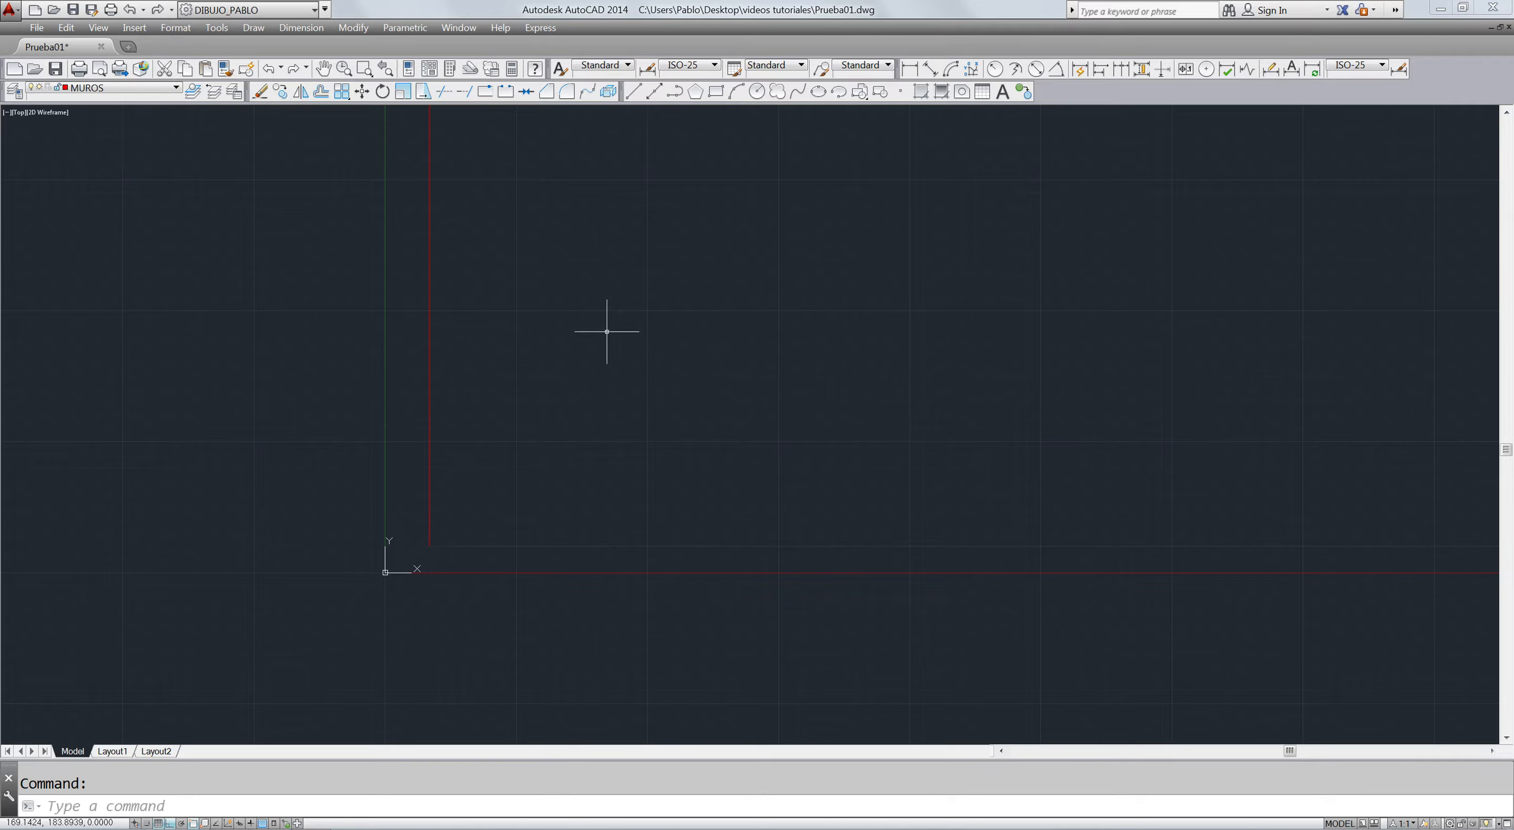
# - Offset the 1000 by 500 rectangle 25 units outward to form the outer face of the walls
pyautogui.write('z')
pyautogui.press('Return')
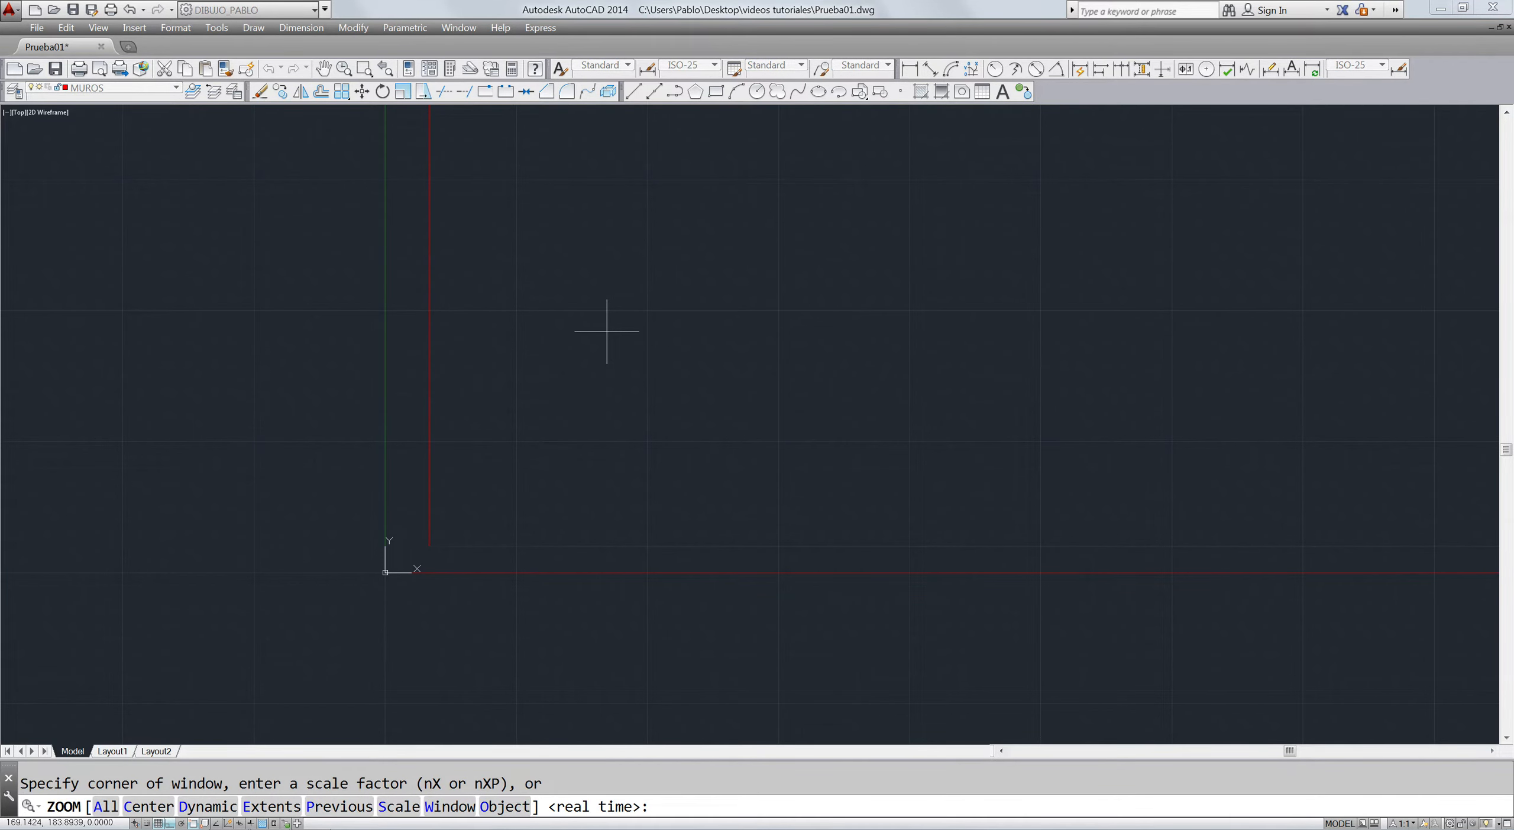
pyautogui.write('e')
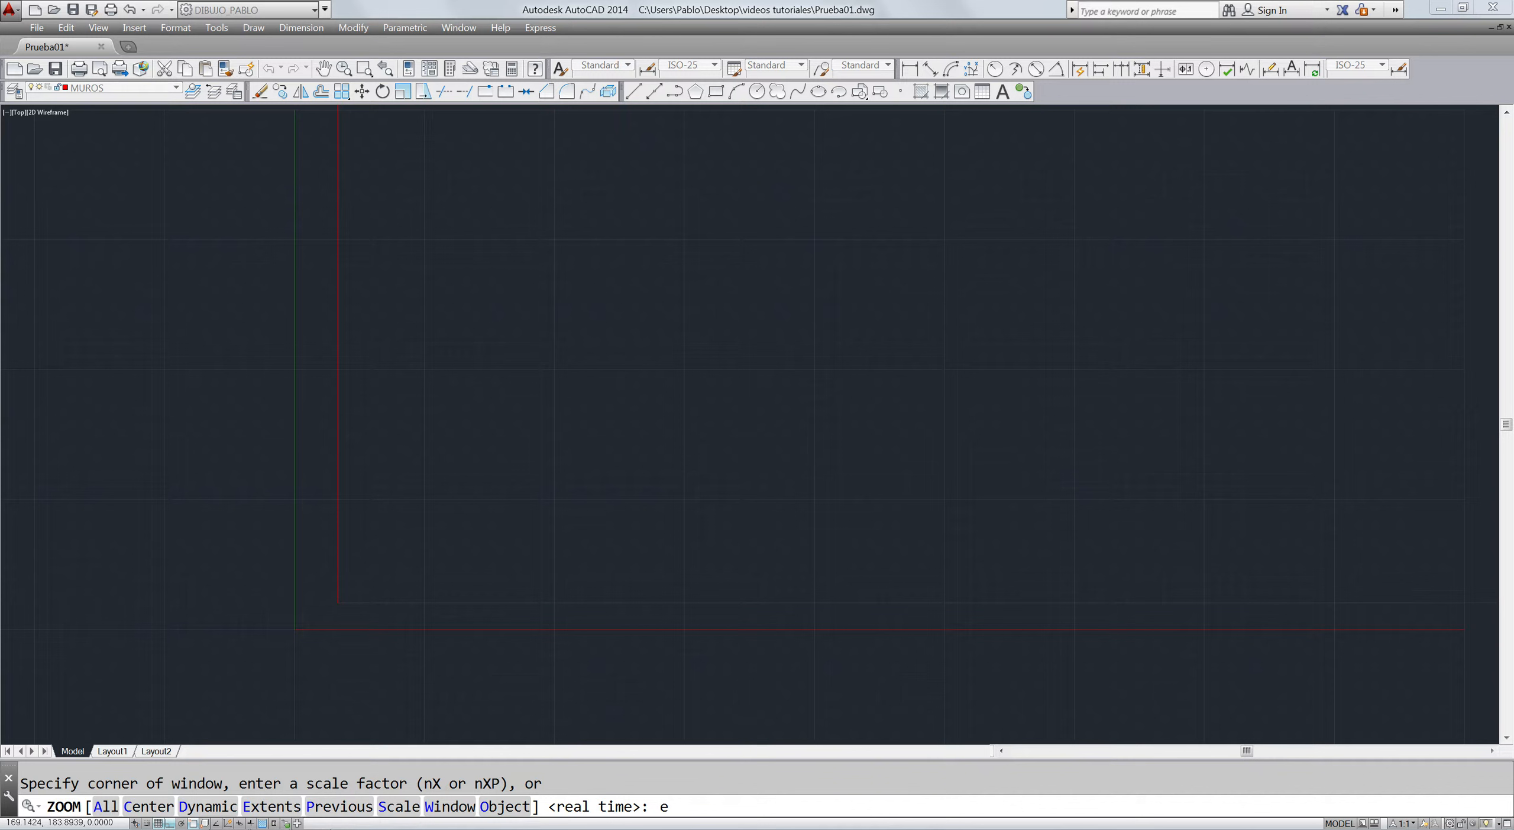
pyautogui.press('Return')
pyautogui.scroll(2, 644, 291)
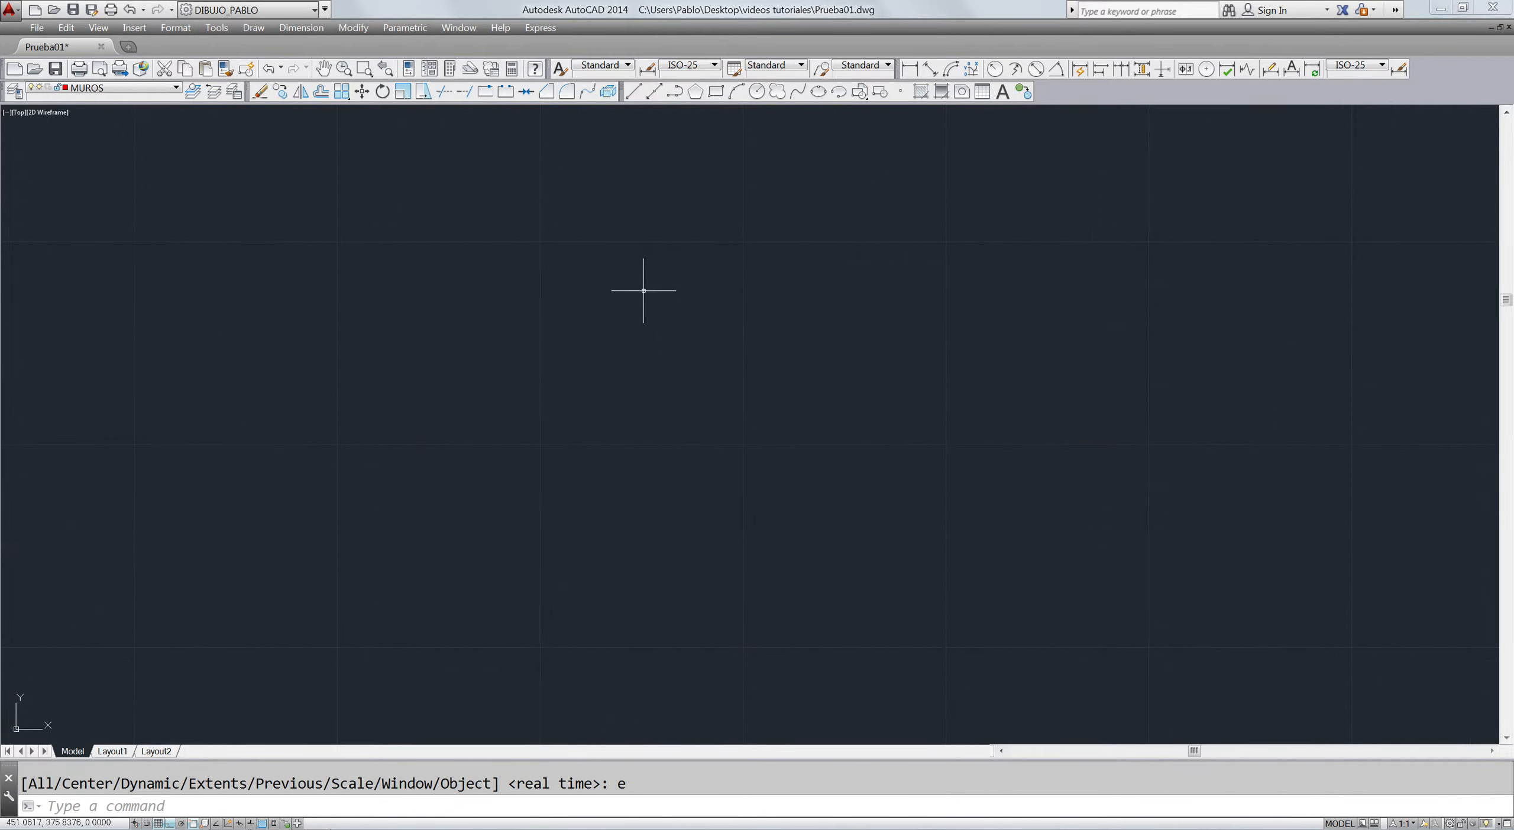
pyautogui.scroll(-4, 644, 290)
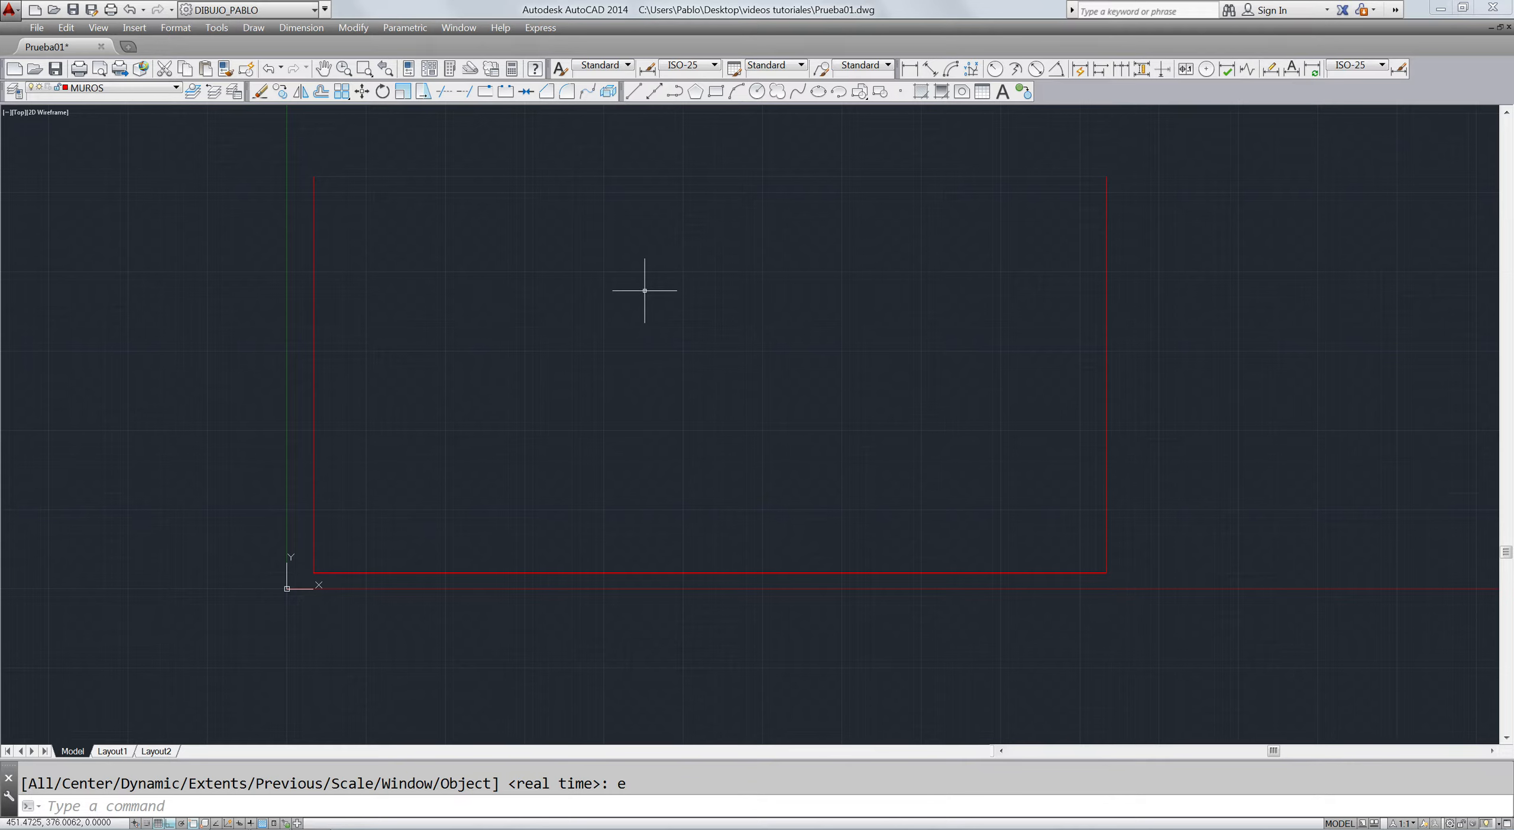
pyautogui.write('O')
pyautogui.press('Return')
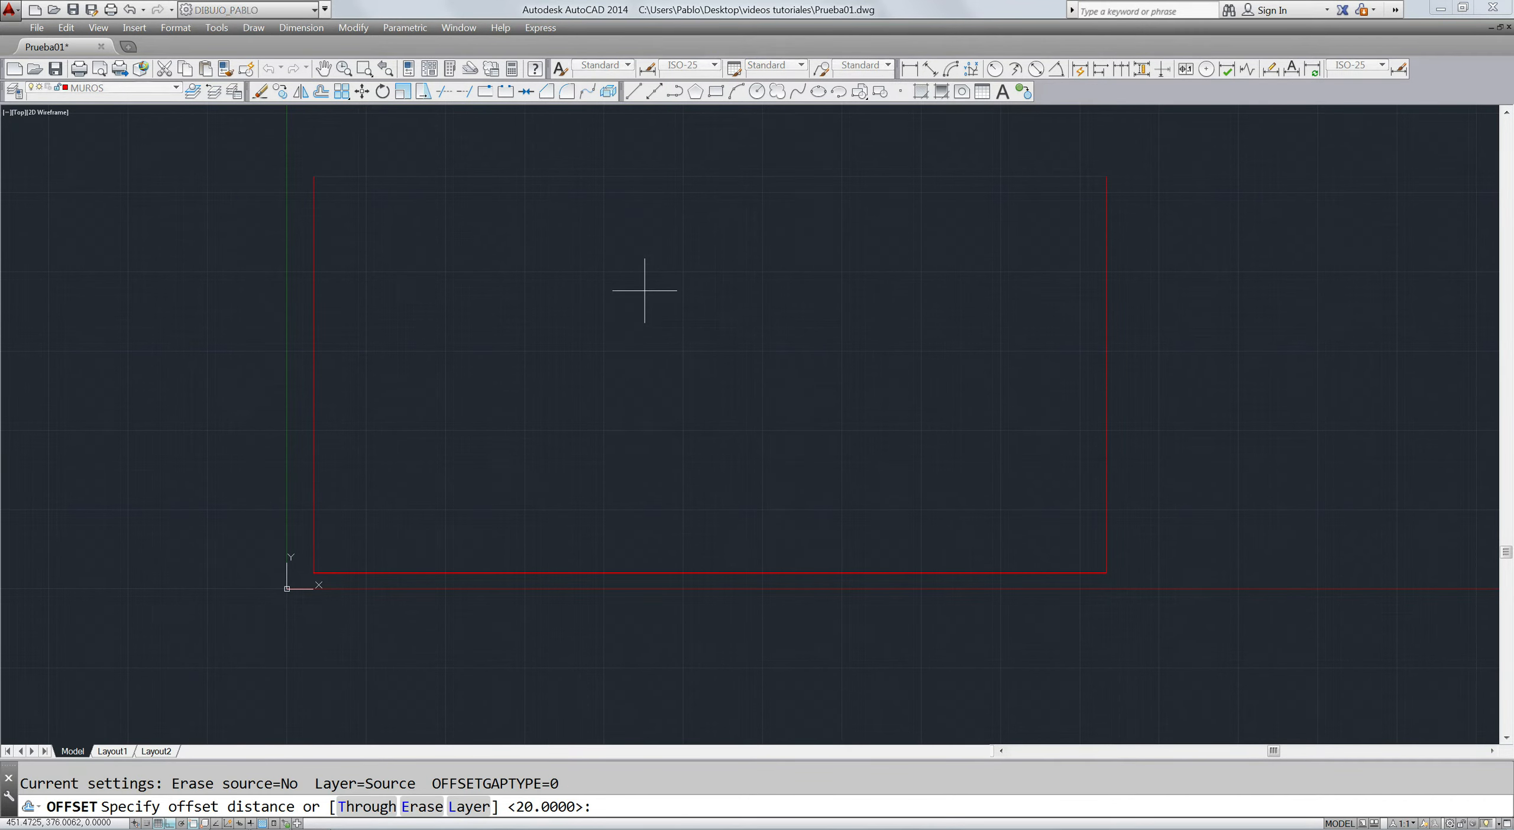
pyautogui.write('25')
pyautogui.press('Return')
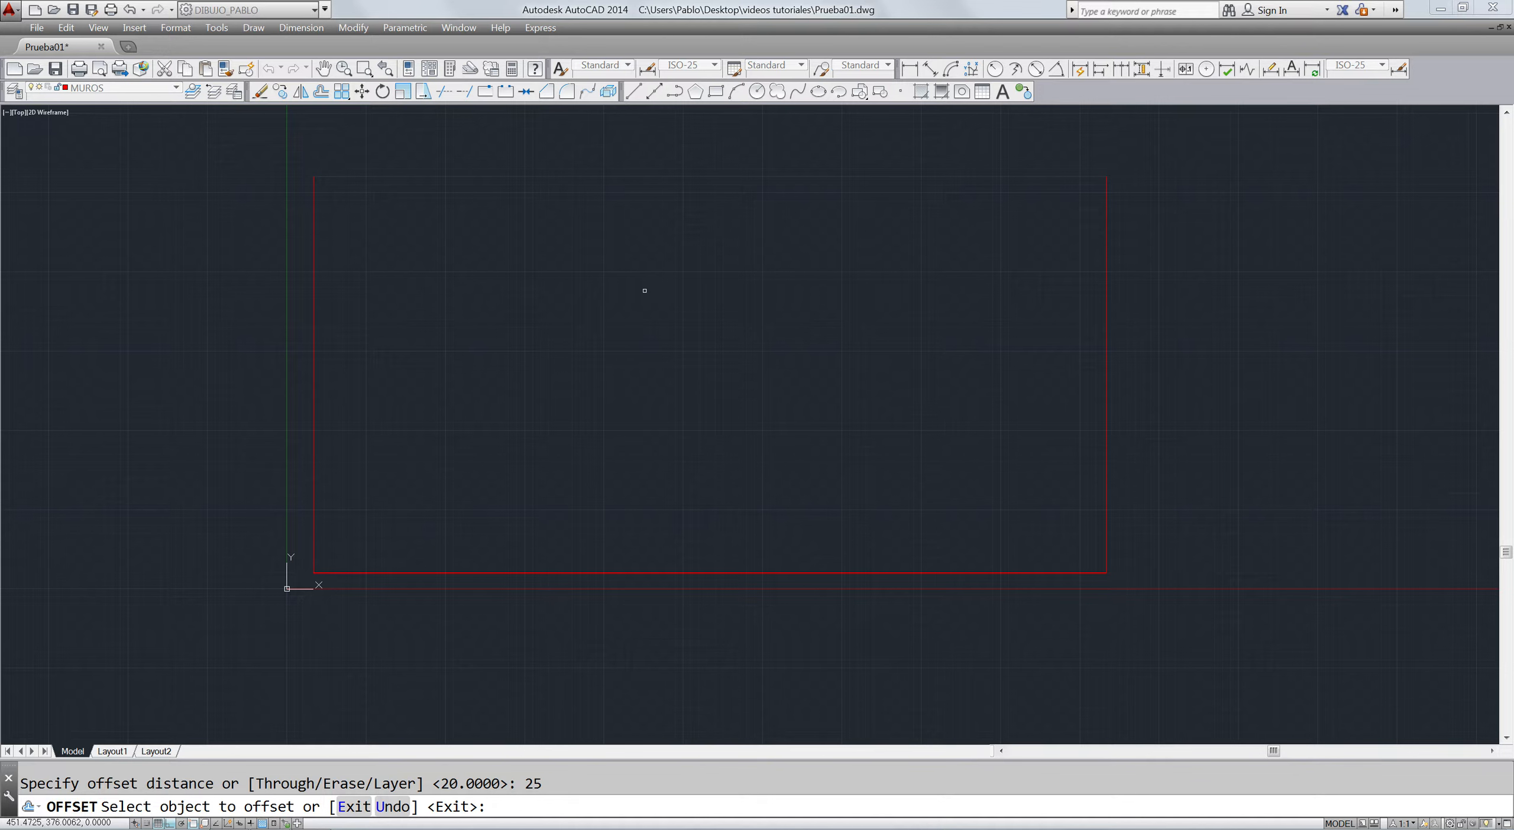
pyautogui.click(602, 175)
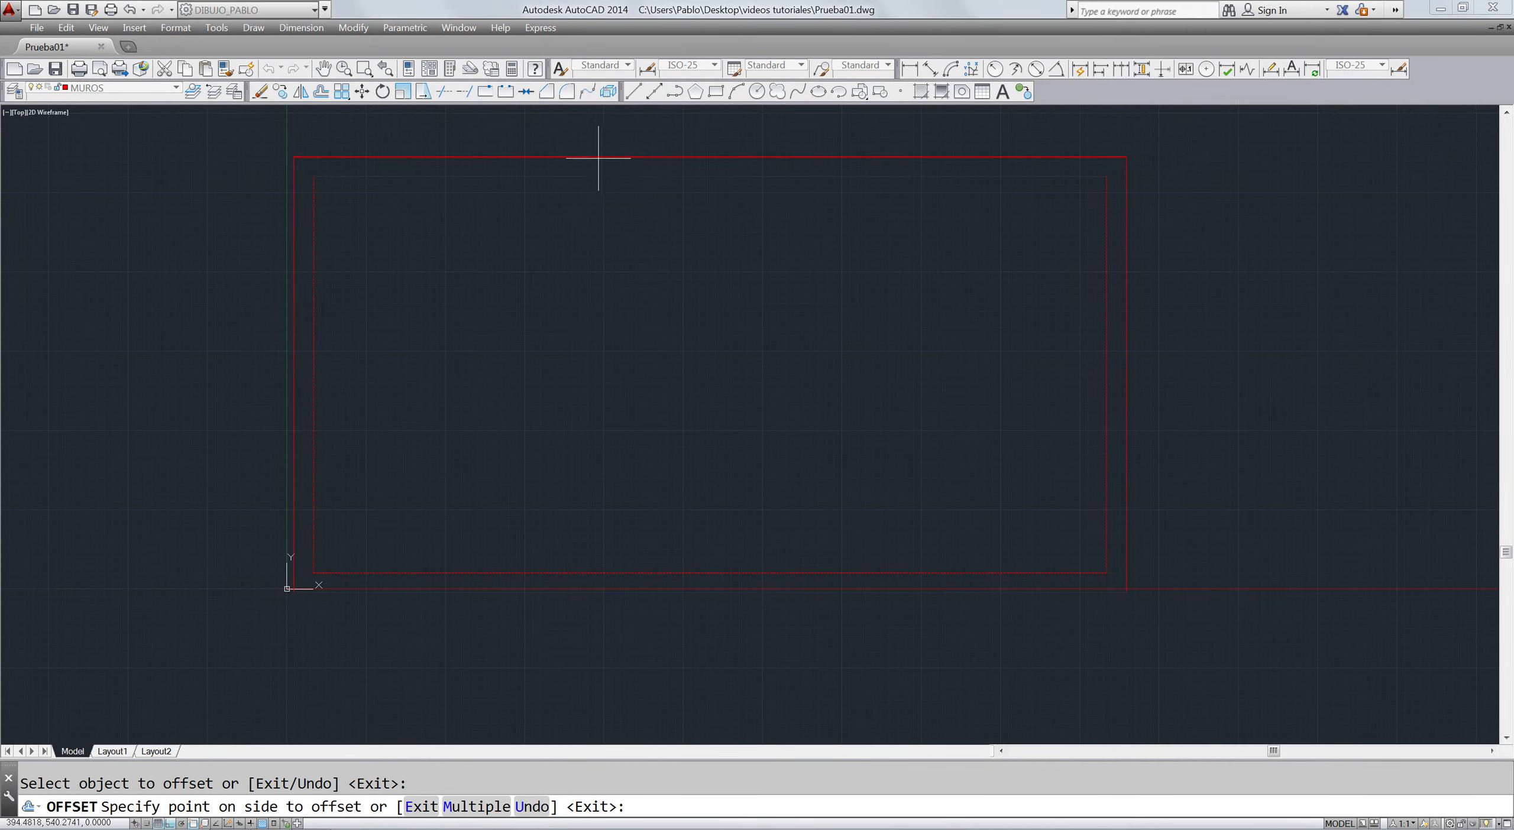
pyautogui.click(599, 130)
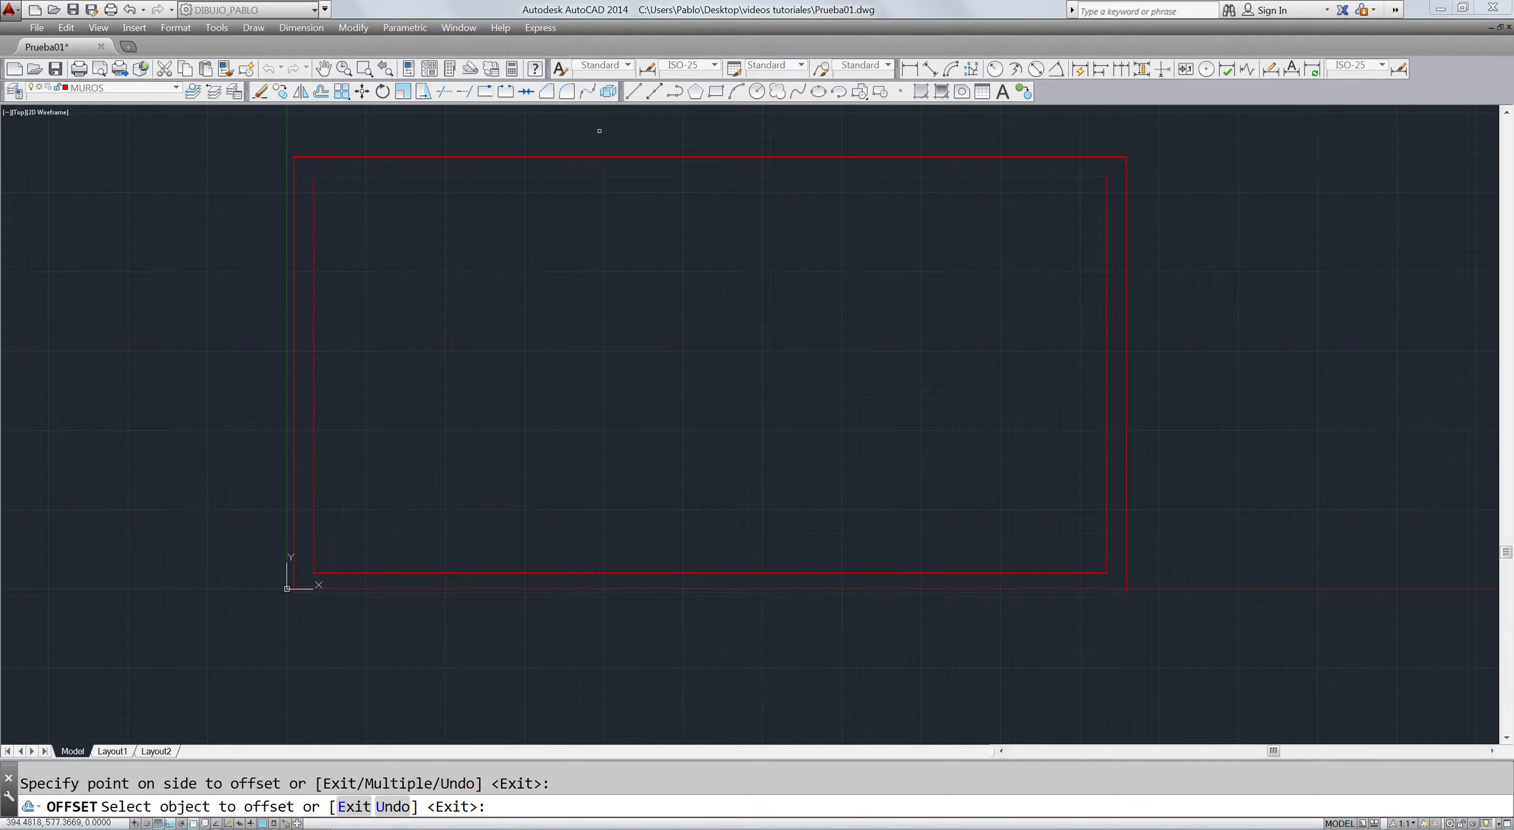
pyautogui.press('Escape')
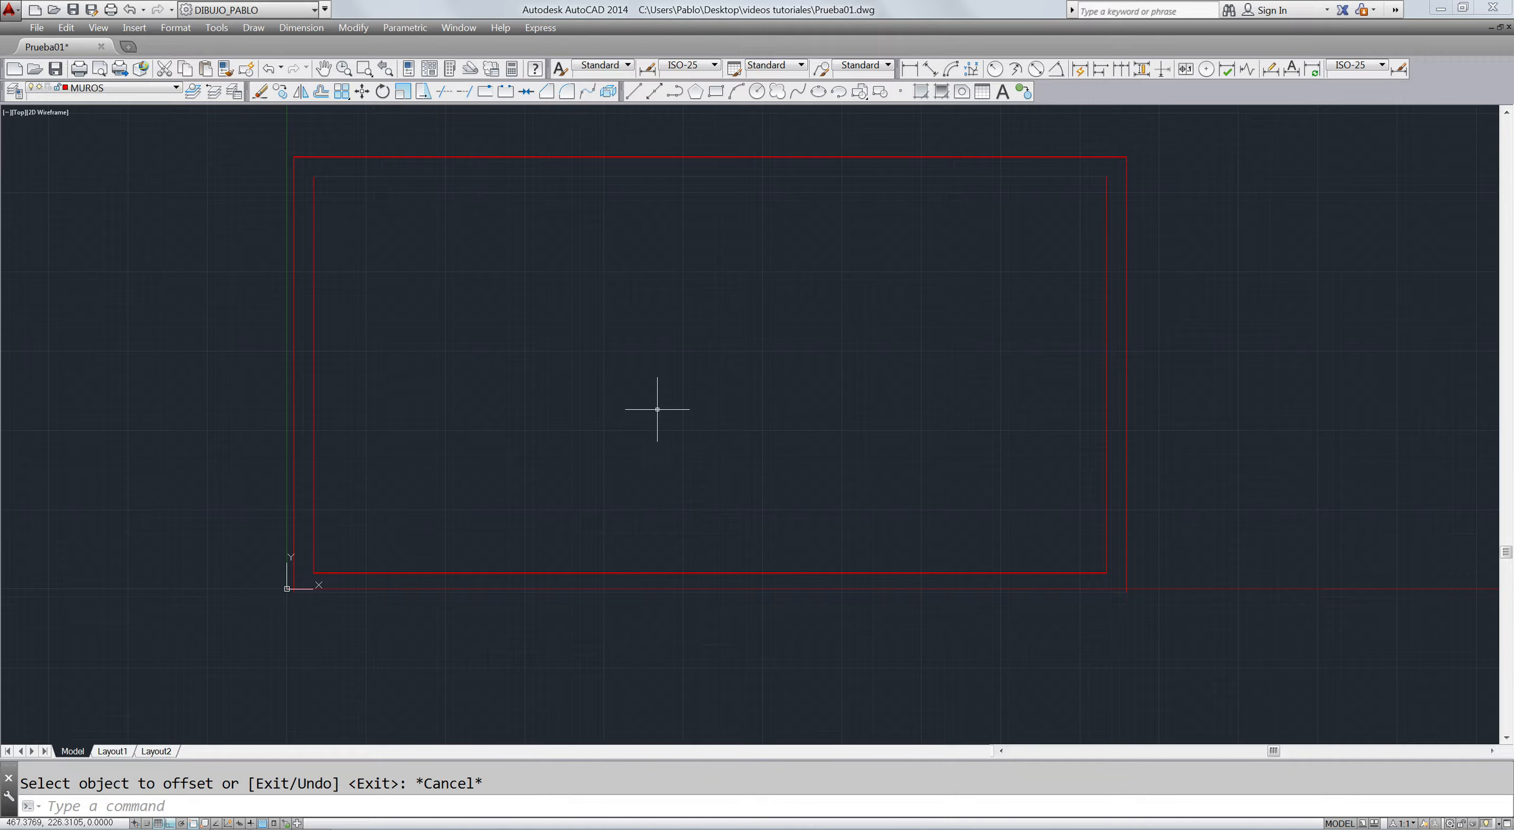
# - Draw a horizontal polyline from the inner rectangle's upper-left corner to beyond the right-hand outer wall
pyautogui.write('pl')
pyautogui.press('Return')
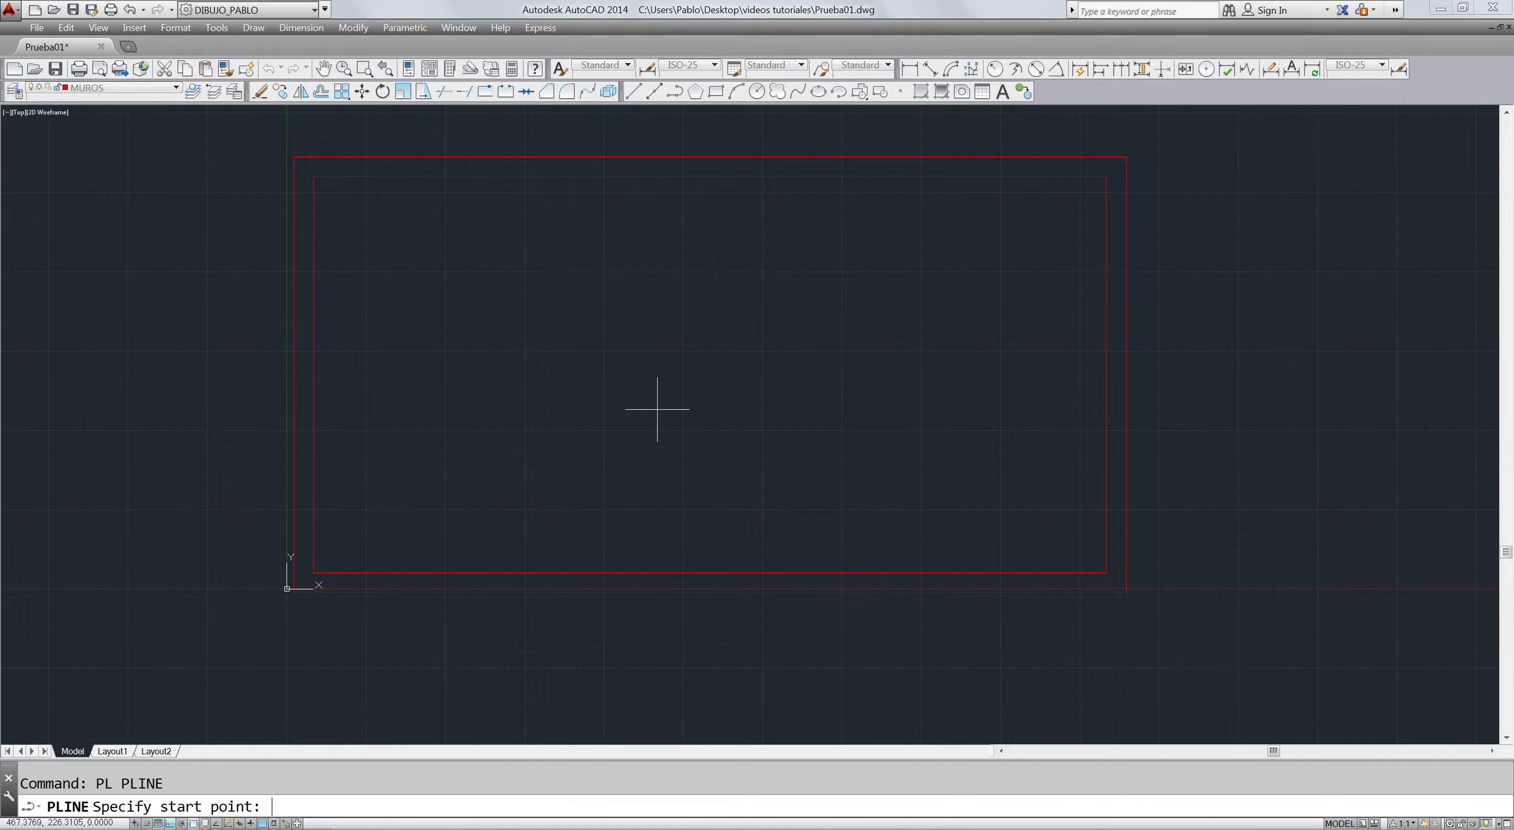
pyautogui.click(314, 176)
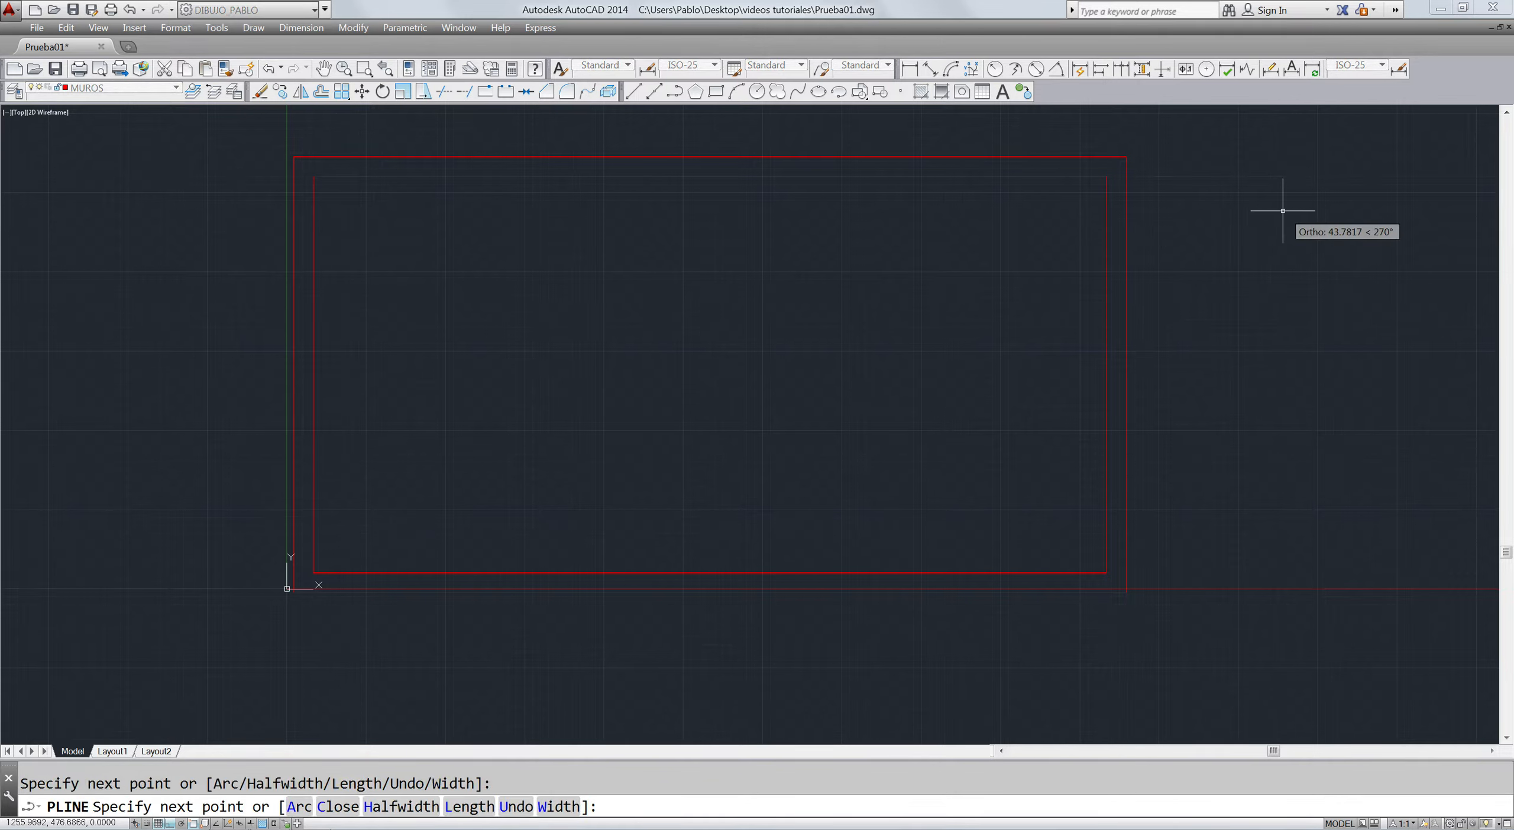
pyautogui.press('Escape')
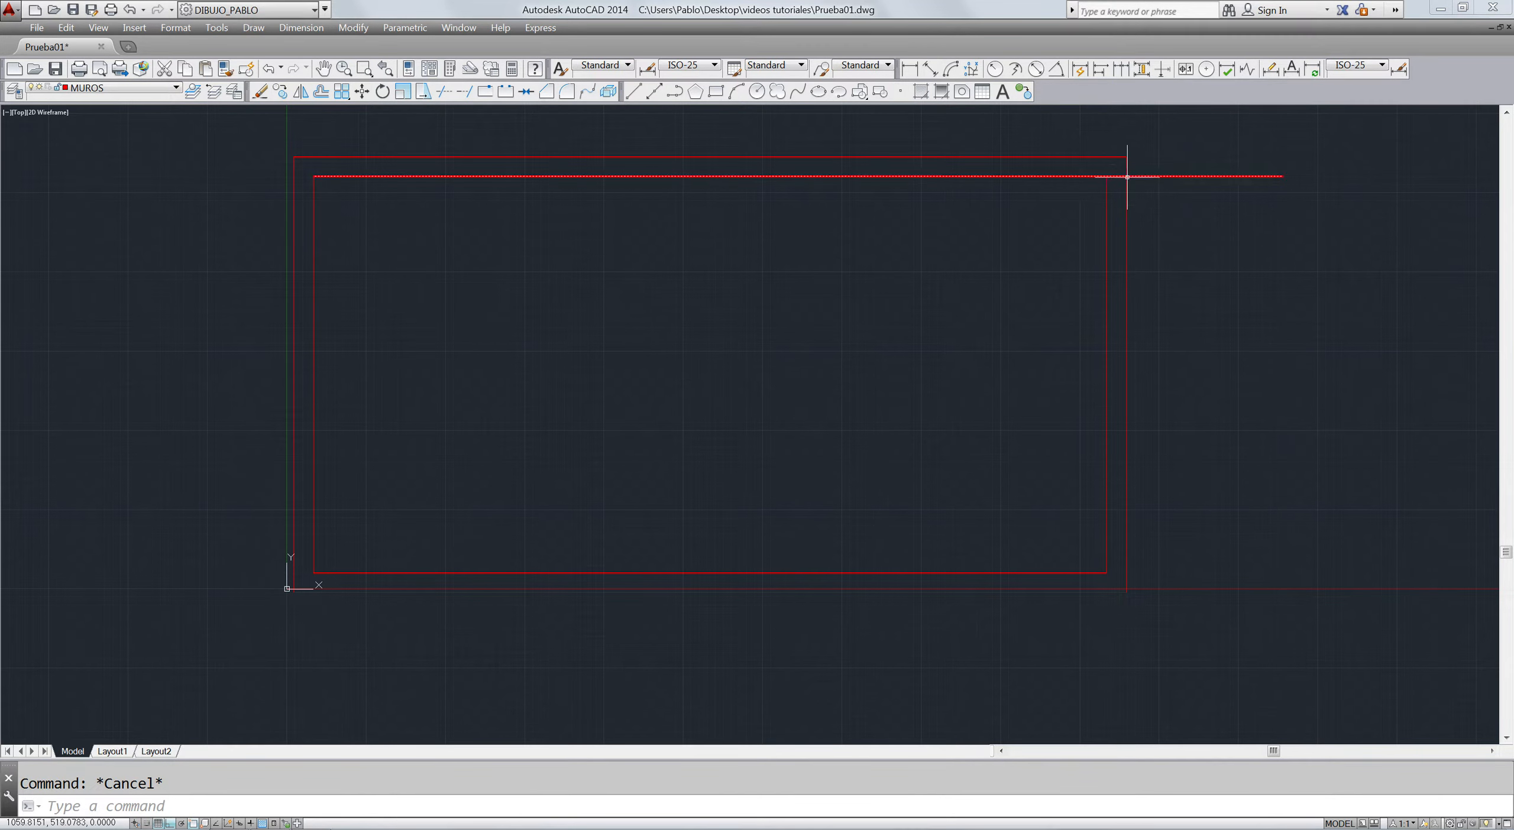
# - Offset the horizontal guide line 10 units upward
pyautogui.write('o')
pyautogui.press('Return')
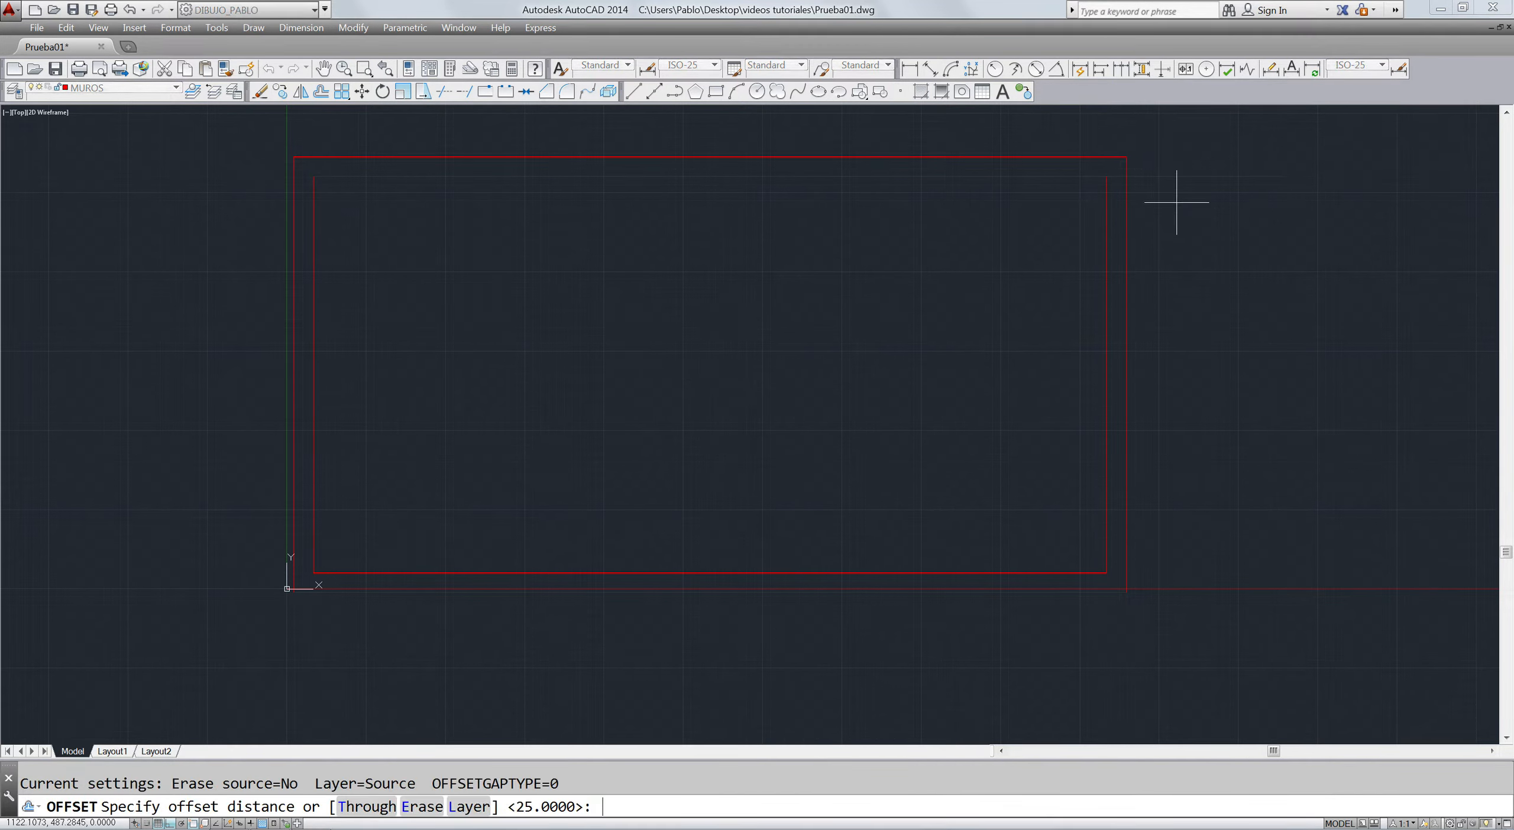
pyautogui.write('10')
pyautogui.press('Return')
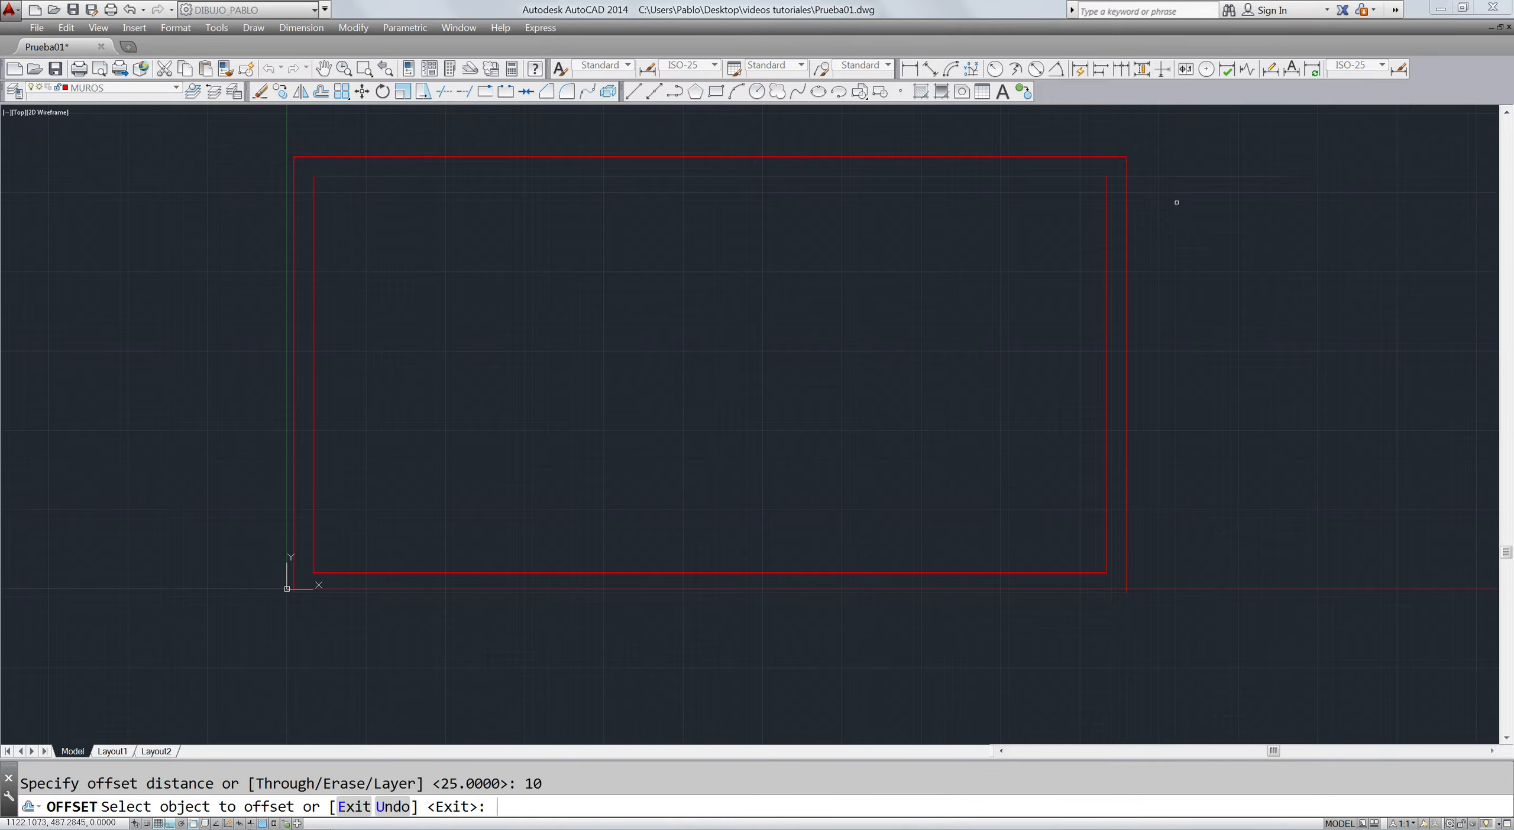
pyautogui.click(1217, 177)
pyautogui.click(1183, 152)
pyautogui.press('Escape')
# - Stretch the outer rectangle's top edge down to the upper guide line
pyautogui.click(984, 156)
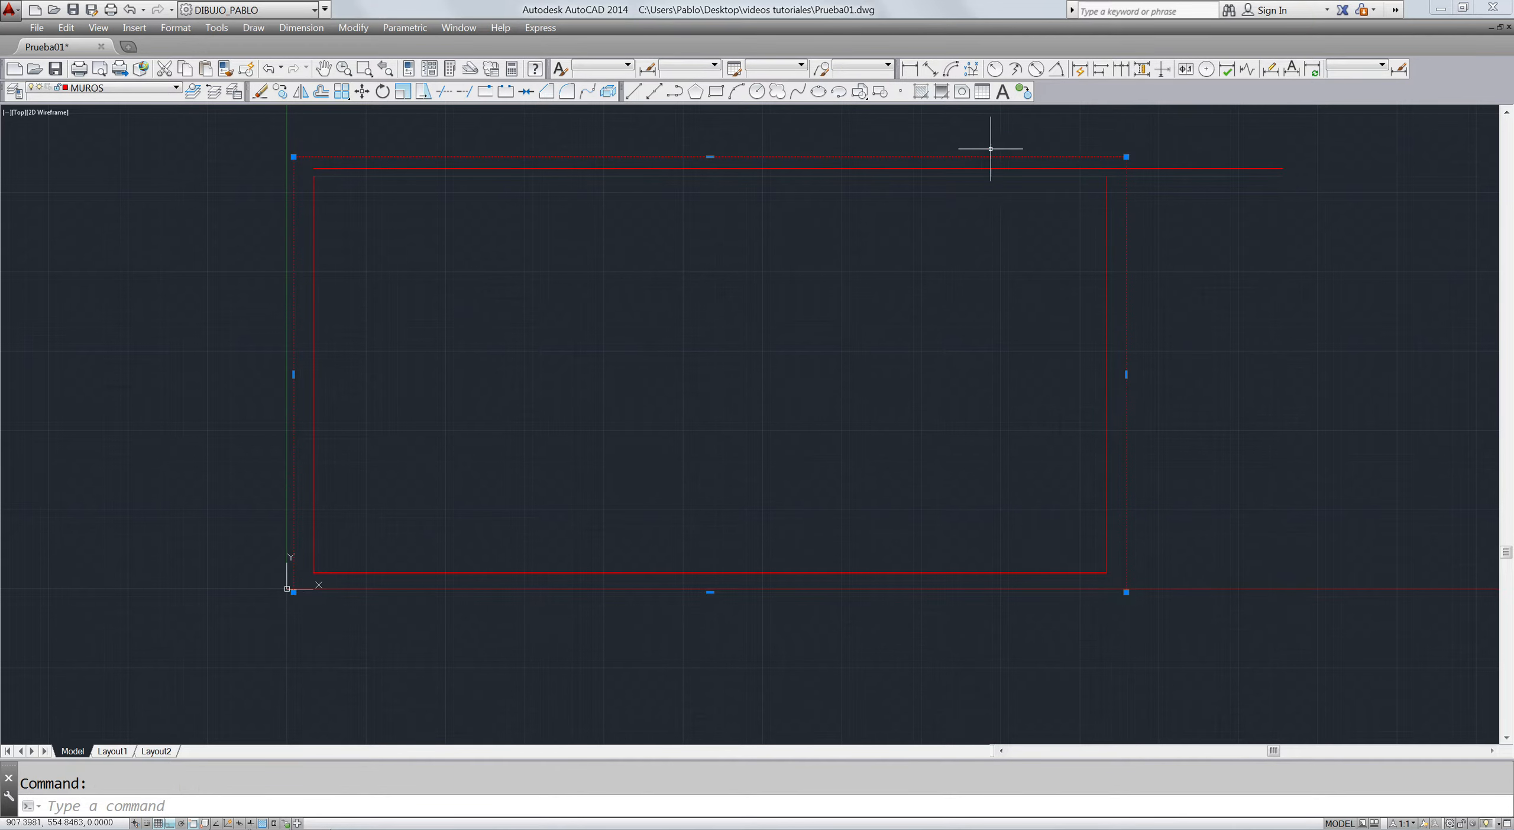
pyautogui.click(708, 159)
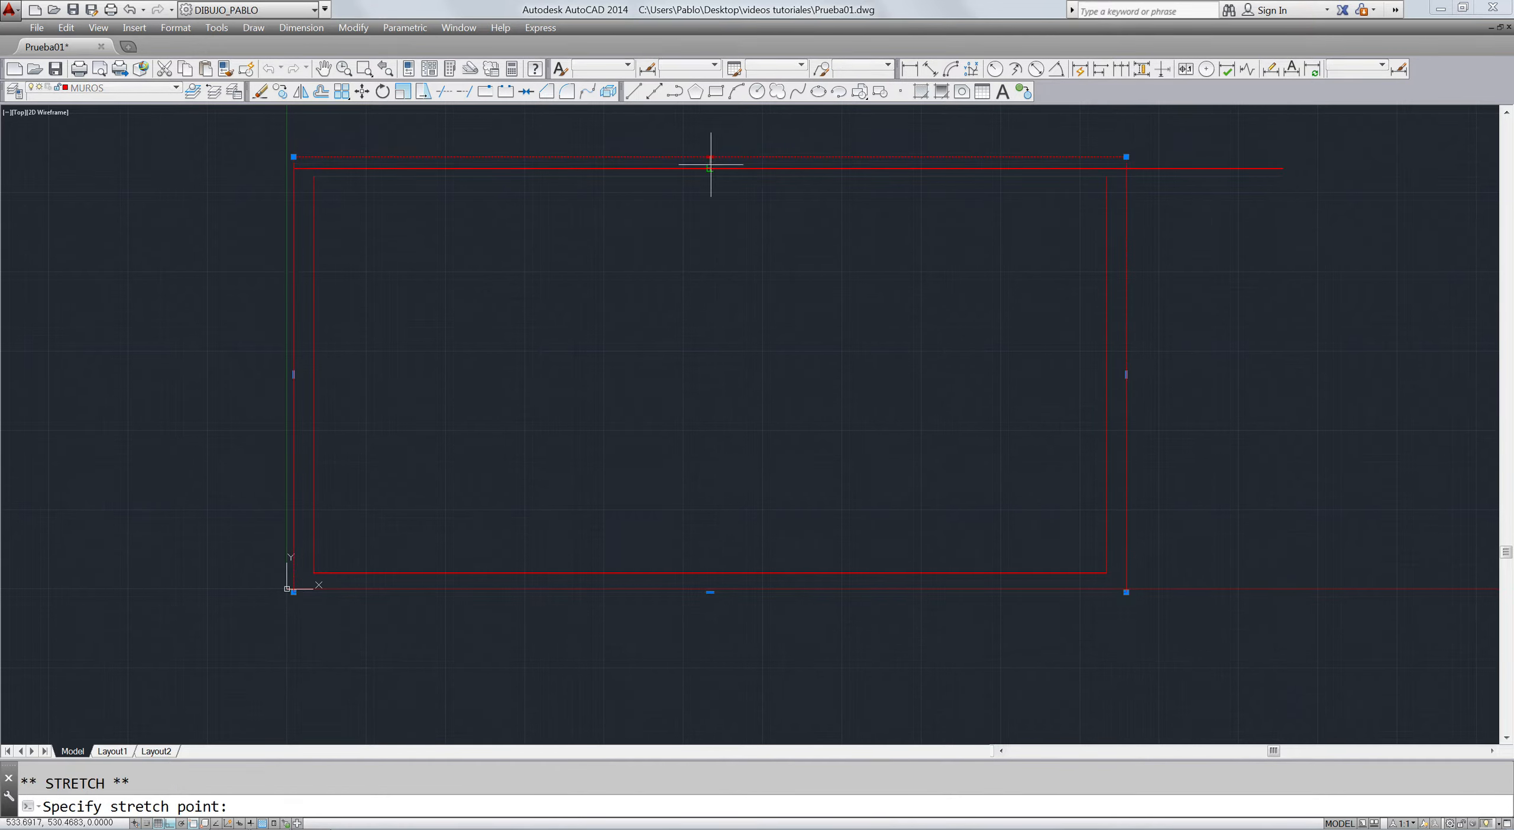
pyautogui.press('Escape')
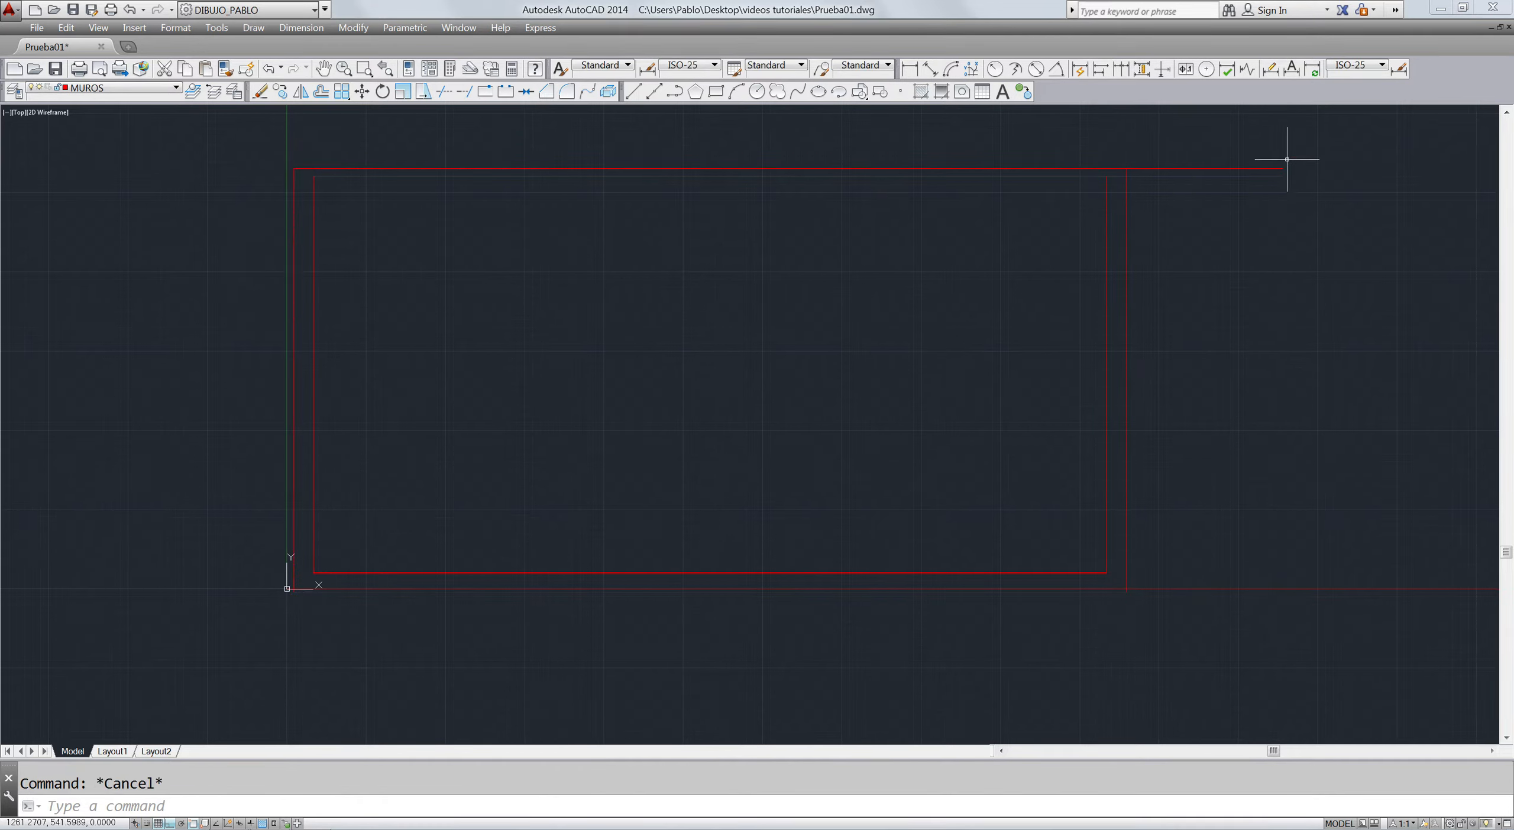
# - Erase both horizontal guide lines along the top wall
pyautogui.click(1287, 159)
pyautogui.click(1234, 202)
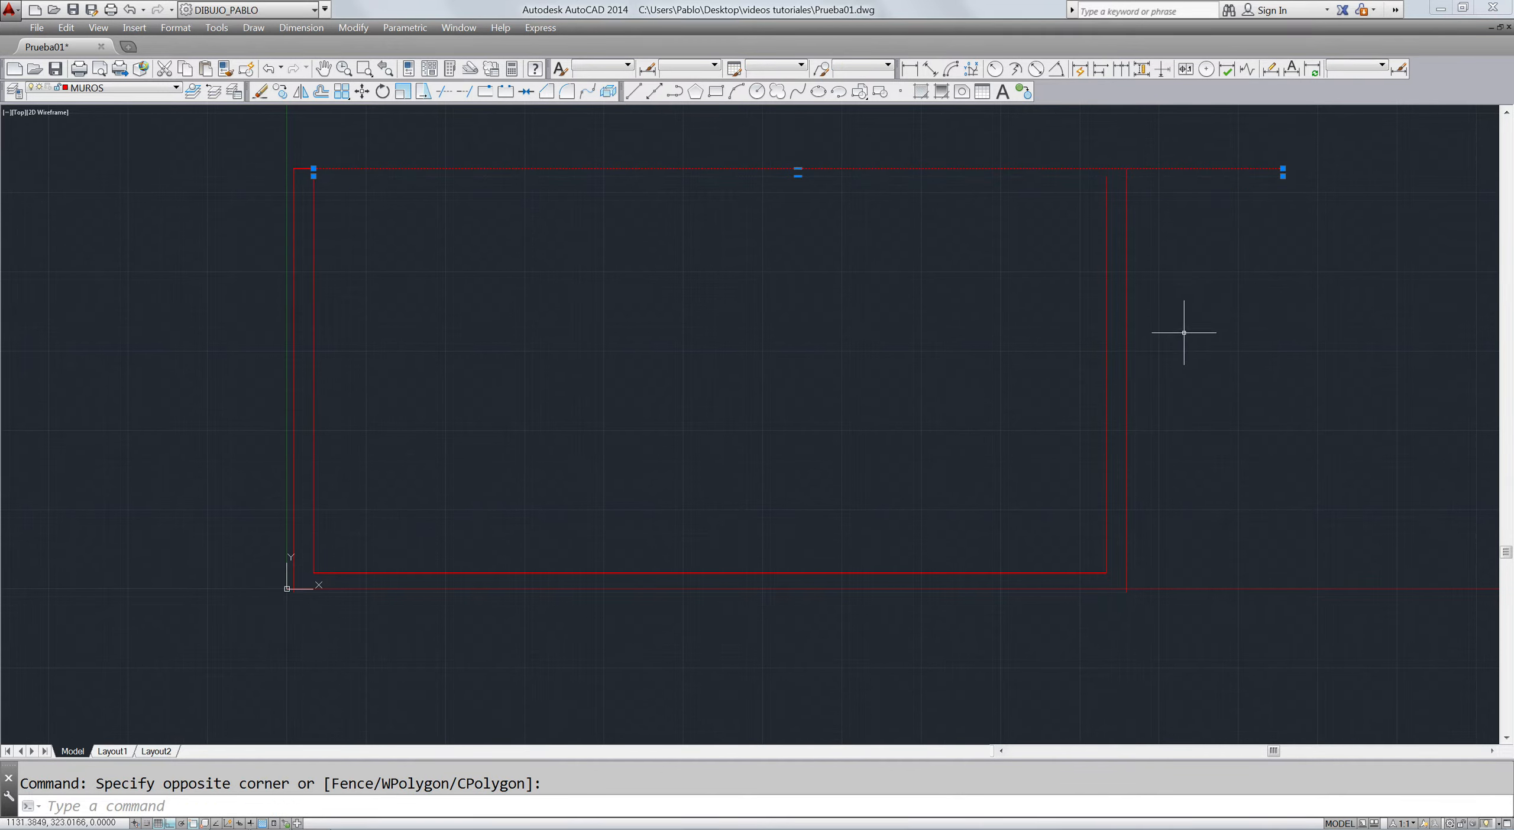
pyautogui.write('e')
pyautogui.press('Return')
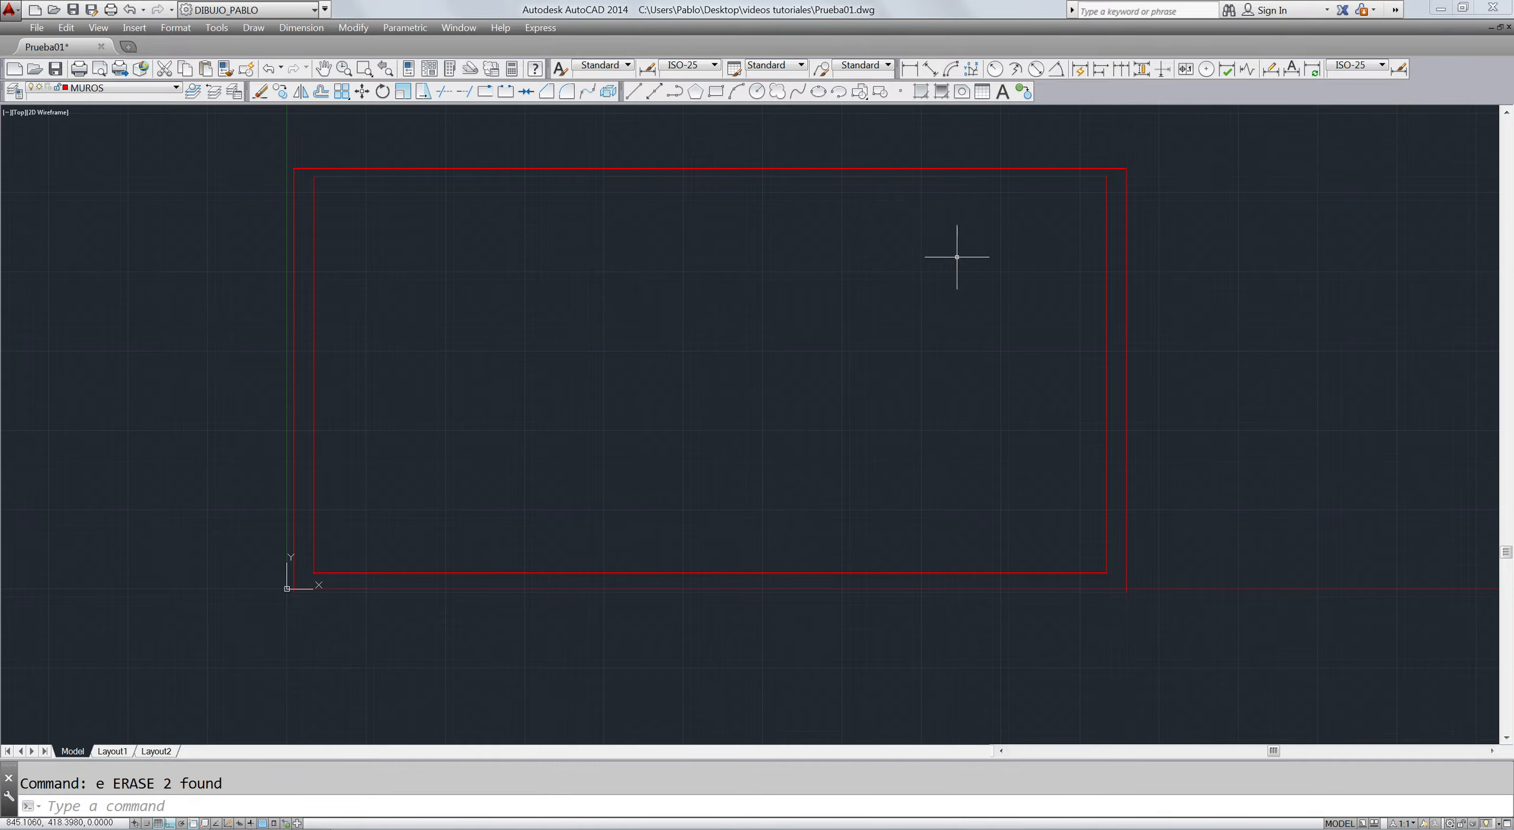
# - Undo the erasing of the guide lines and the stretch of the outer rectangle's top edge
pyautogui.hotkey('ctrl', 'z')
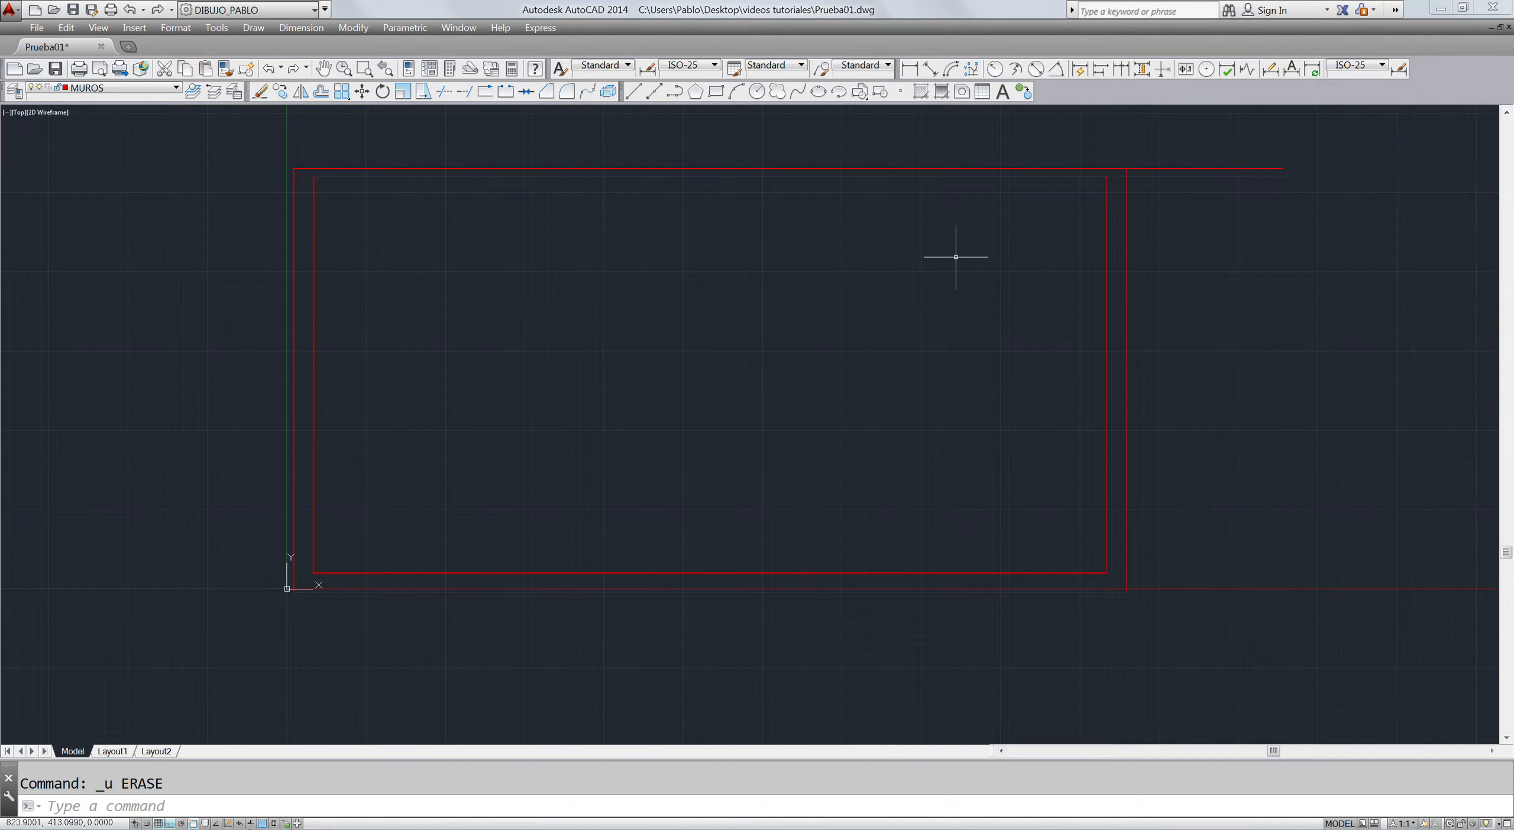
pyautogui.hotkey('ctrl', 'z')
pyautogui.press('Escape')
# - Erase the two restored horizontal guide lines that extend past the right-hand wall
pyautogui.click(1189, 135)
pyautogui.click(1173, 184)
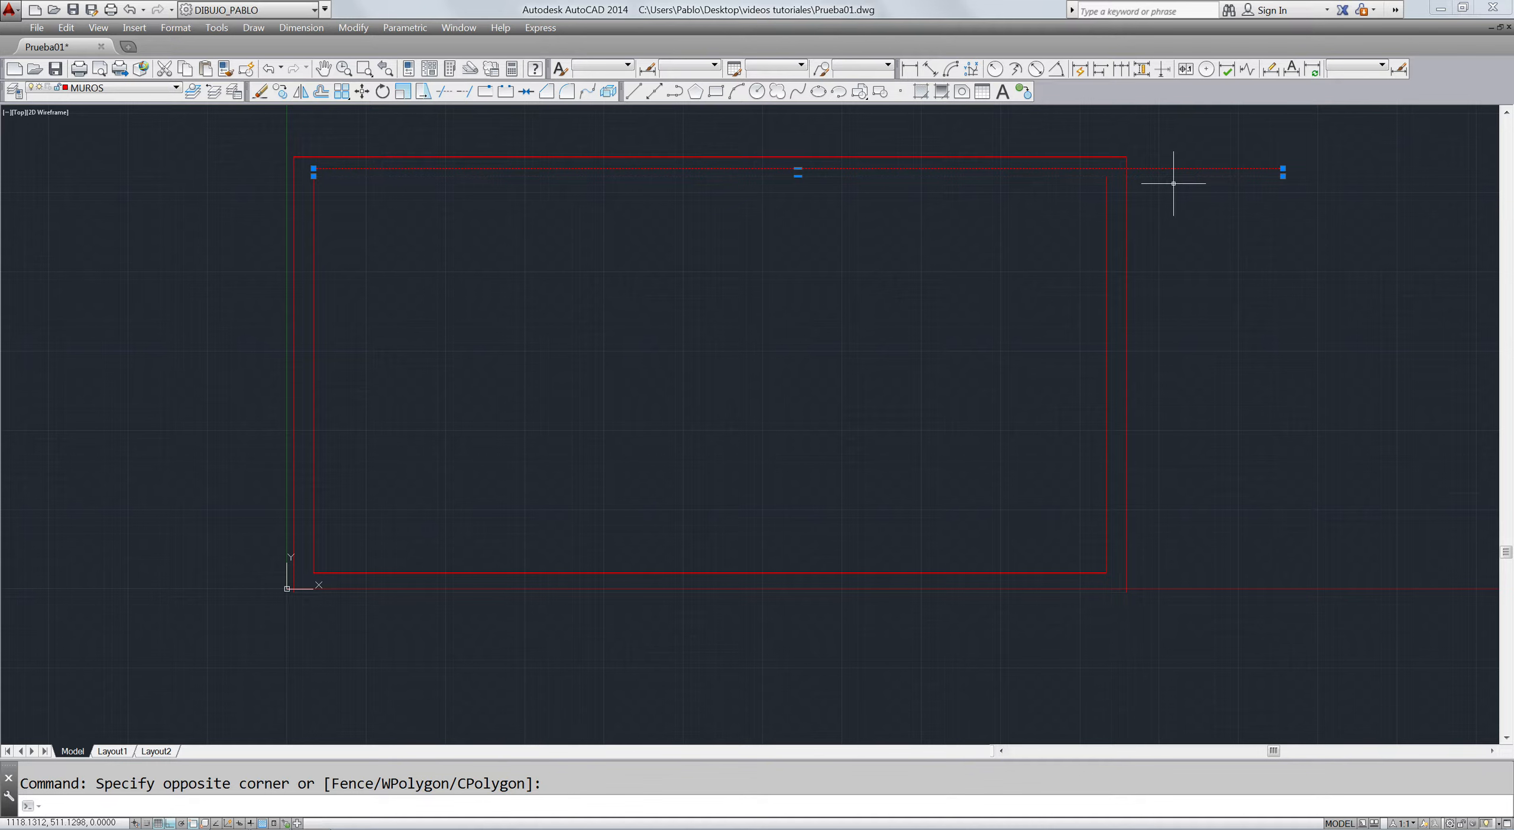
pyautogui.write('e')
pyautogui.press('Return')
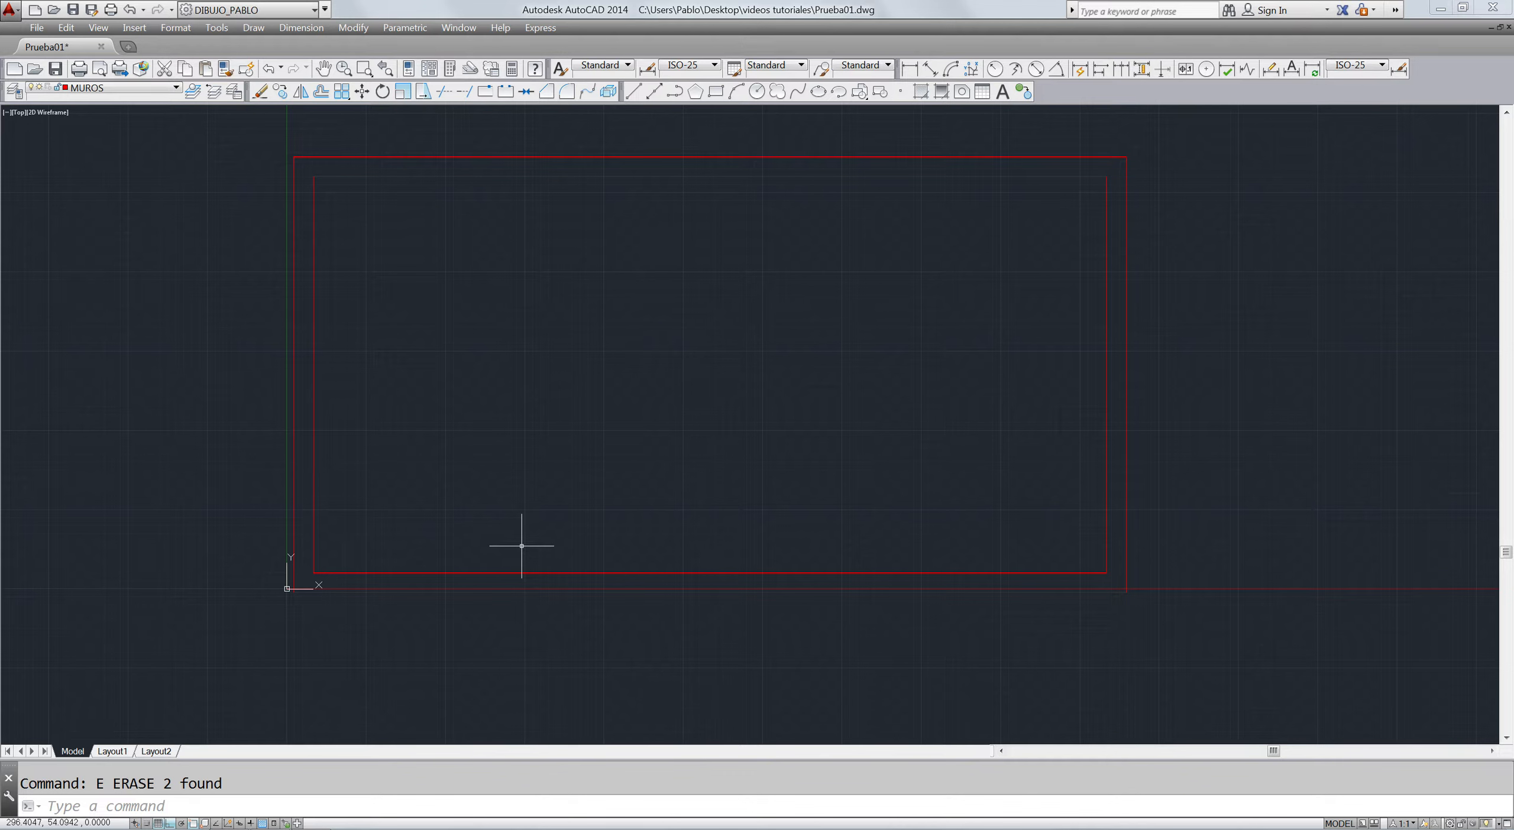
# - Measure the length of the inner rectangle's bottom edge from corner to corner
pyautogui.write('di')
pyautogui.press('Return')
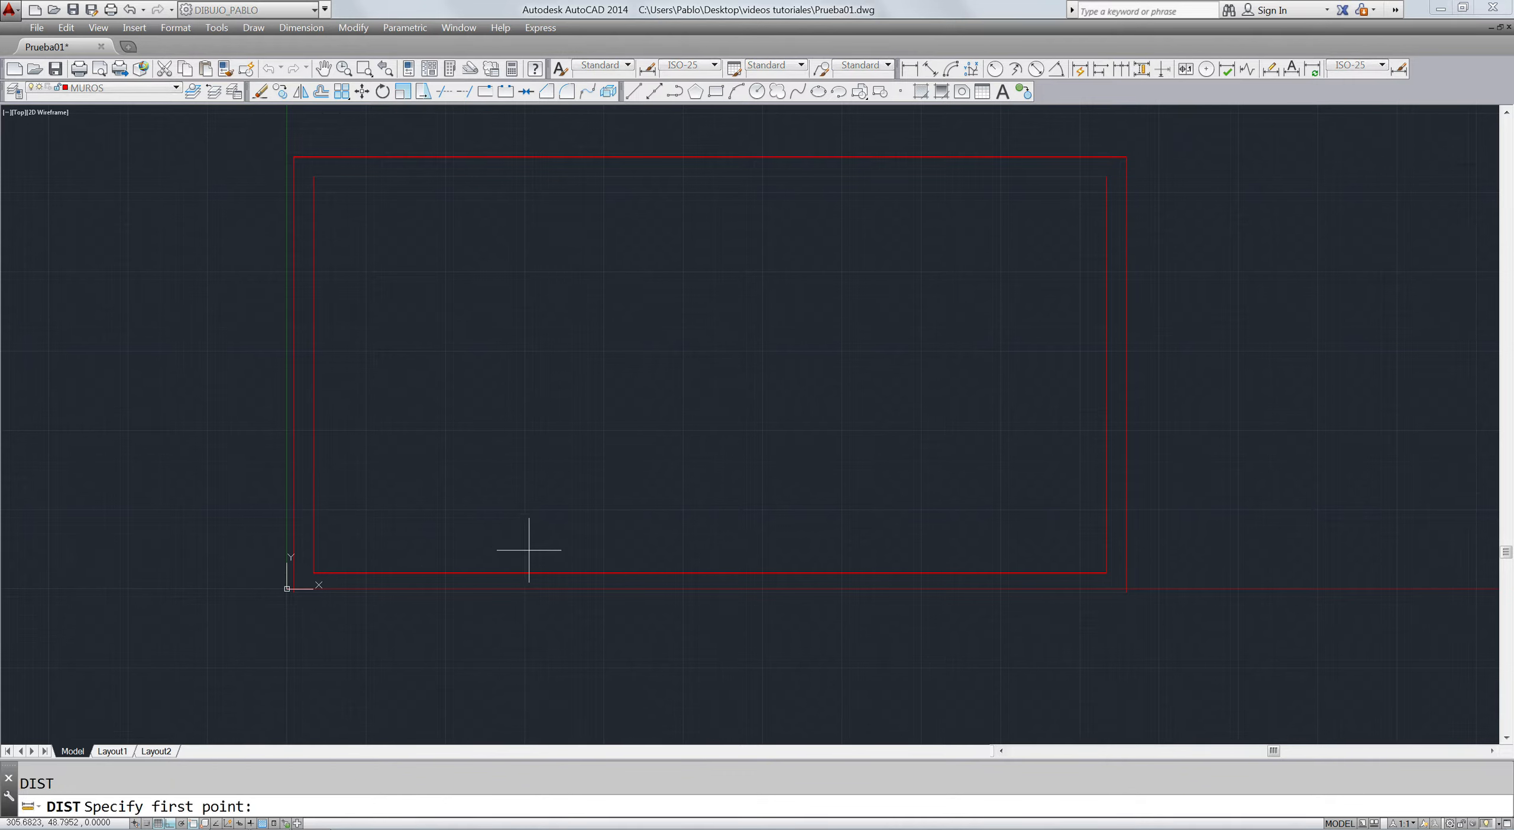
pyautogui.click(314, 569)
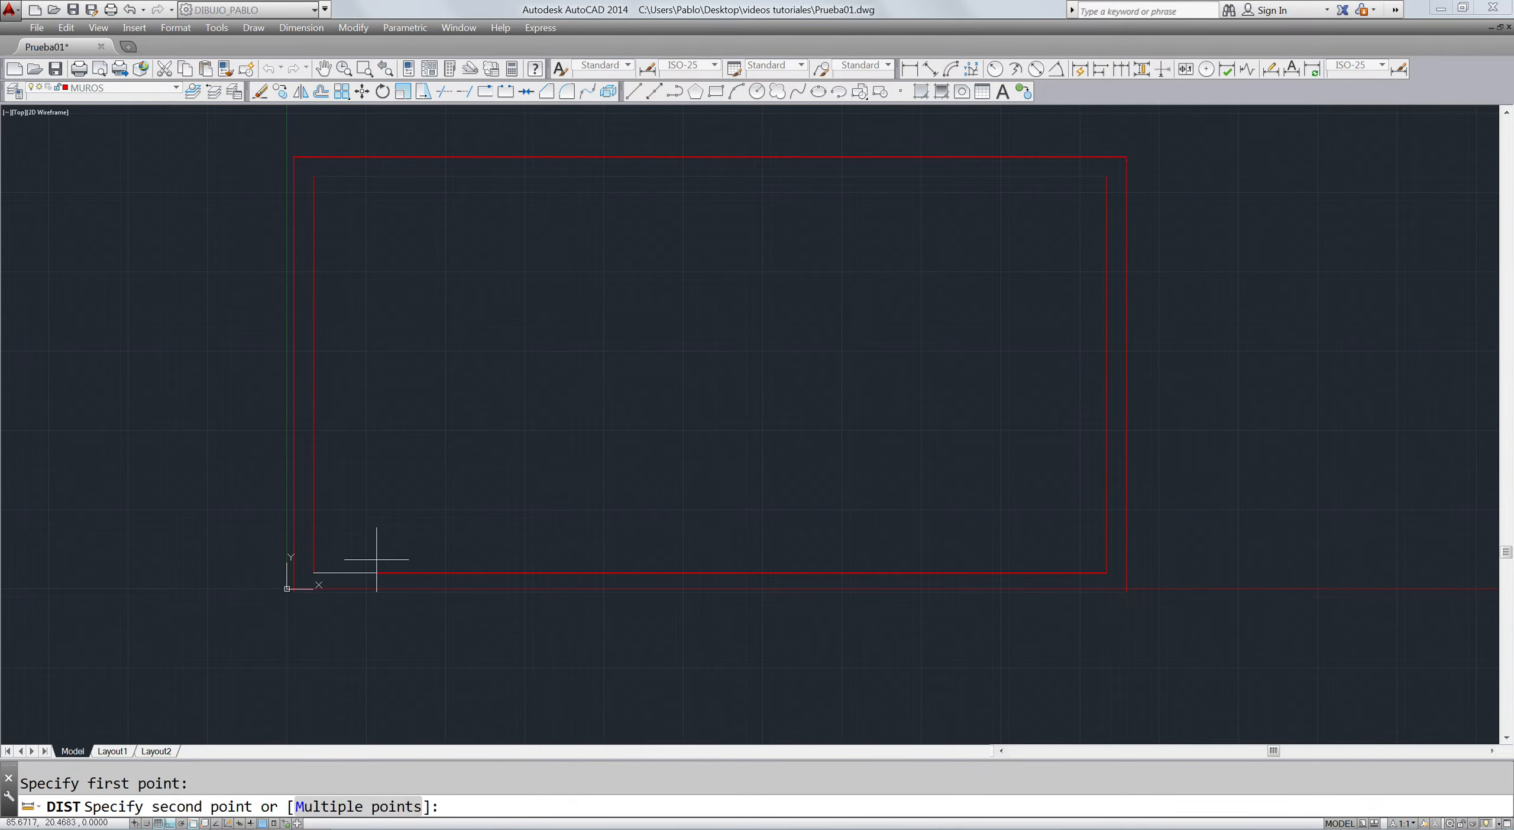
pyautogui.click(1100, 572)
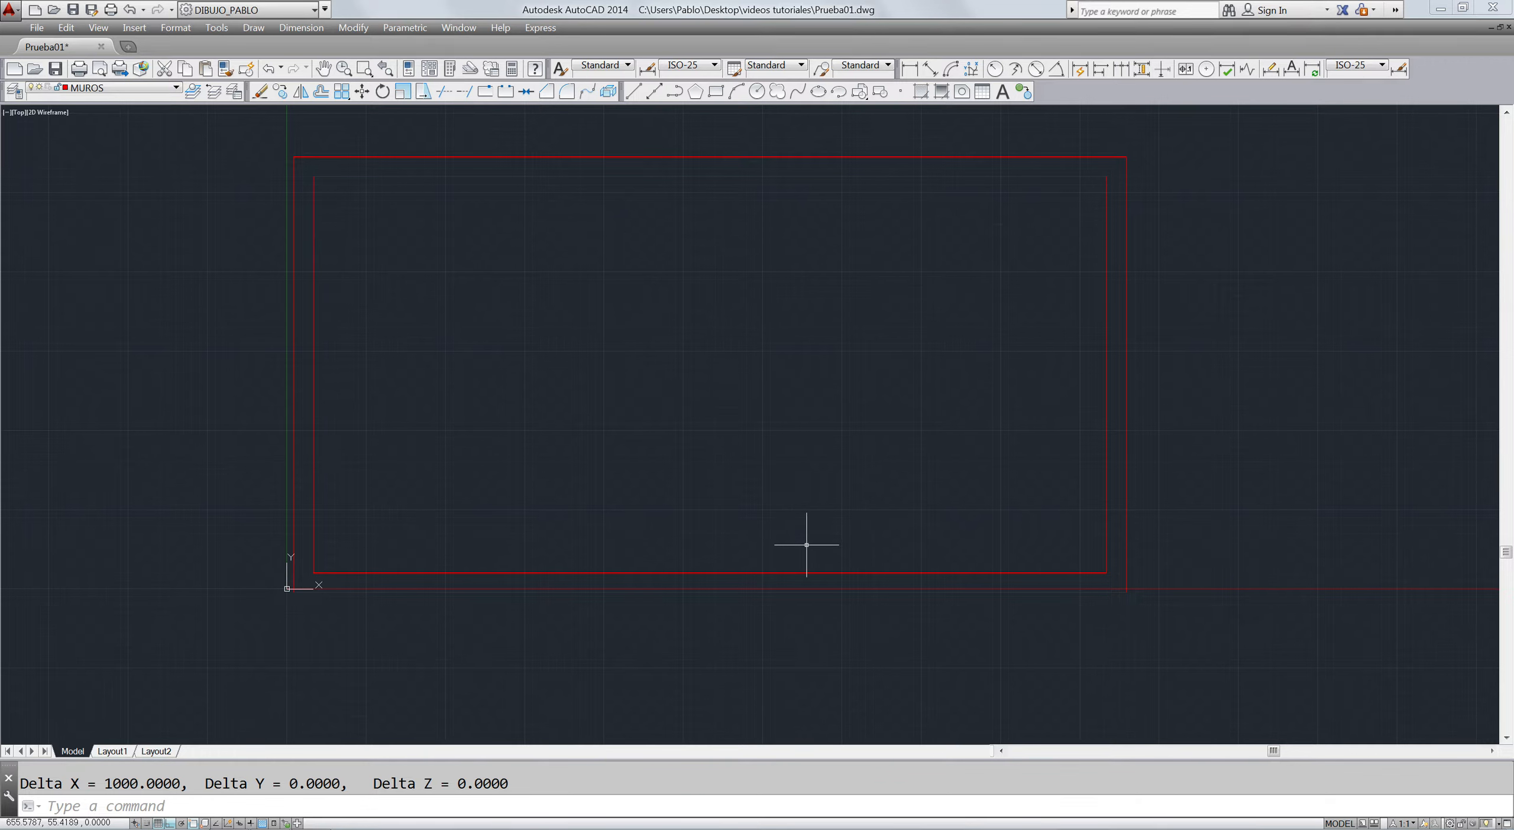
# - Draw a vertical guide polyline from the inner rectangle's lower-right corner down past the outer wall
pyautogui.write('pl')
pyautogui.press('Return')
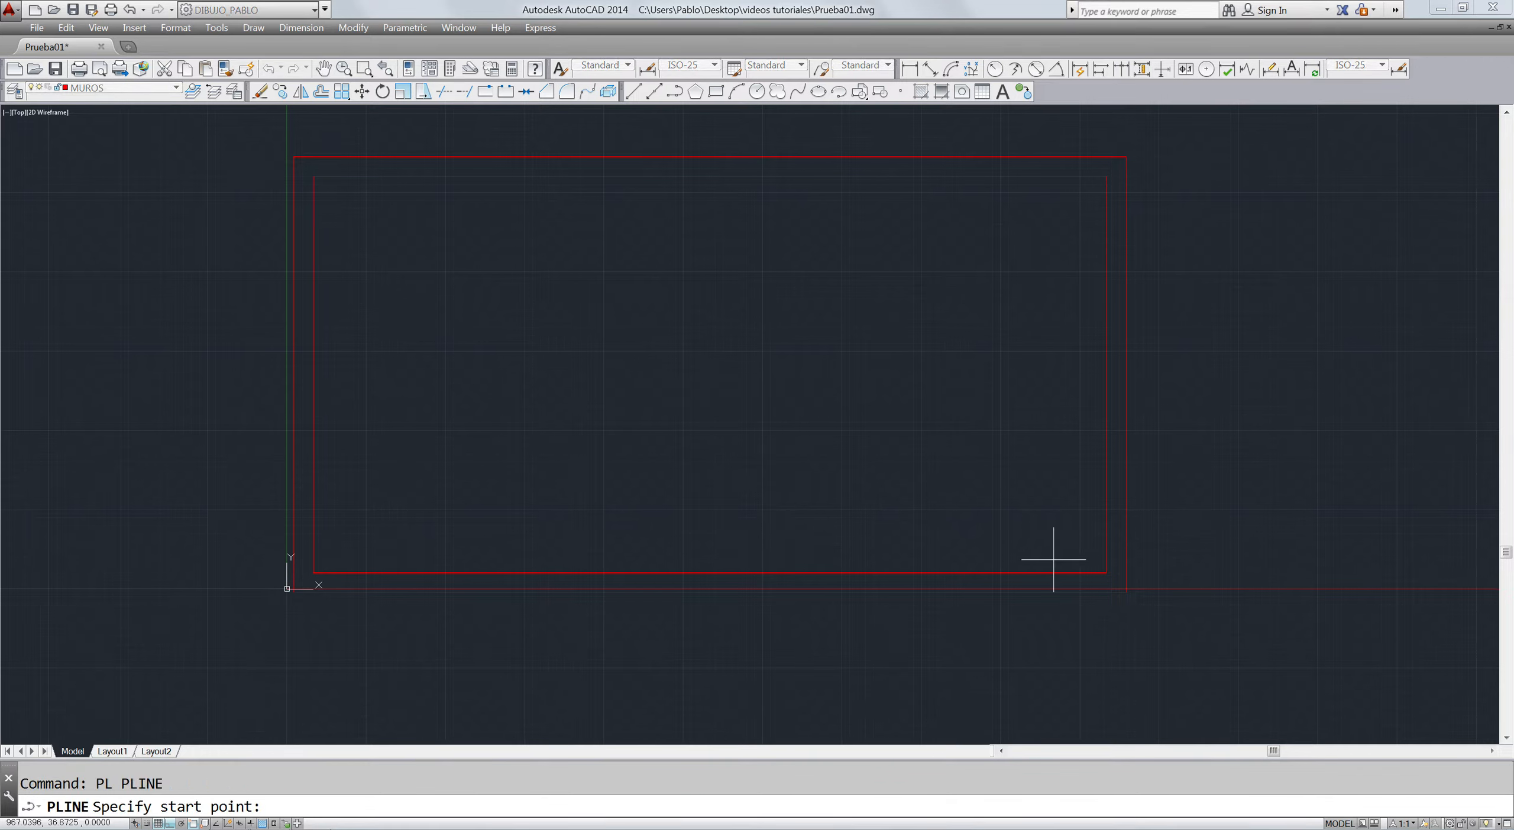
pyautogui.click(1106, 573)
pyautogui.click(1106, 667)
pyautogui.press('Escape')
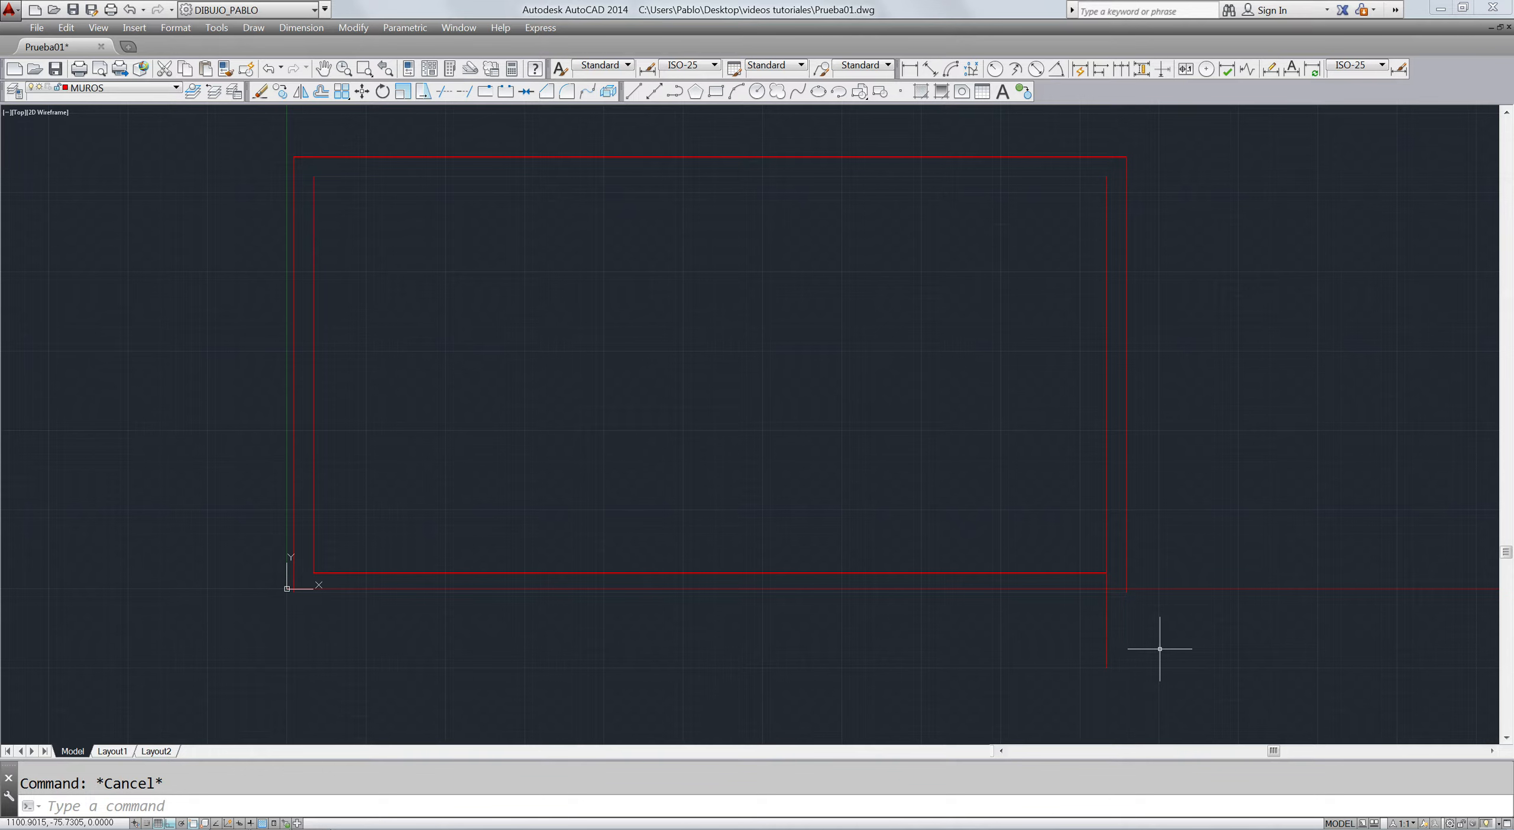
# - Offset the vertical guide line below the lower-right corner 100 units to the left
pyautogui.write('100')
pyautogui.press('BackSpace')
pyautogui.press('BackSpace')
pyautogui.press('BackSpace')
pyautogui.write('o')
pyautogui.press('Return')
pyautogui.write('100')
pyautogui.press('Return')
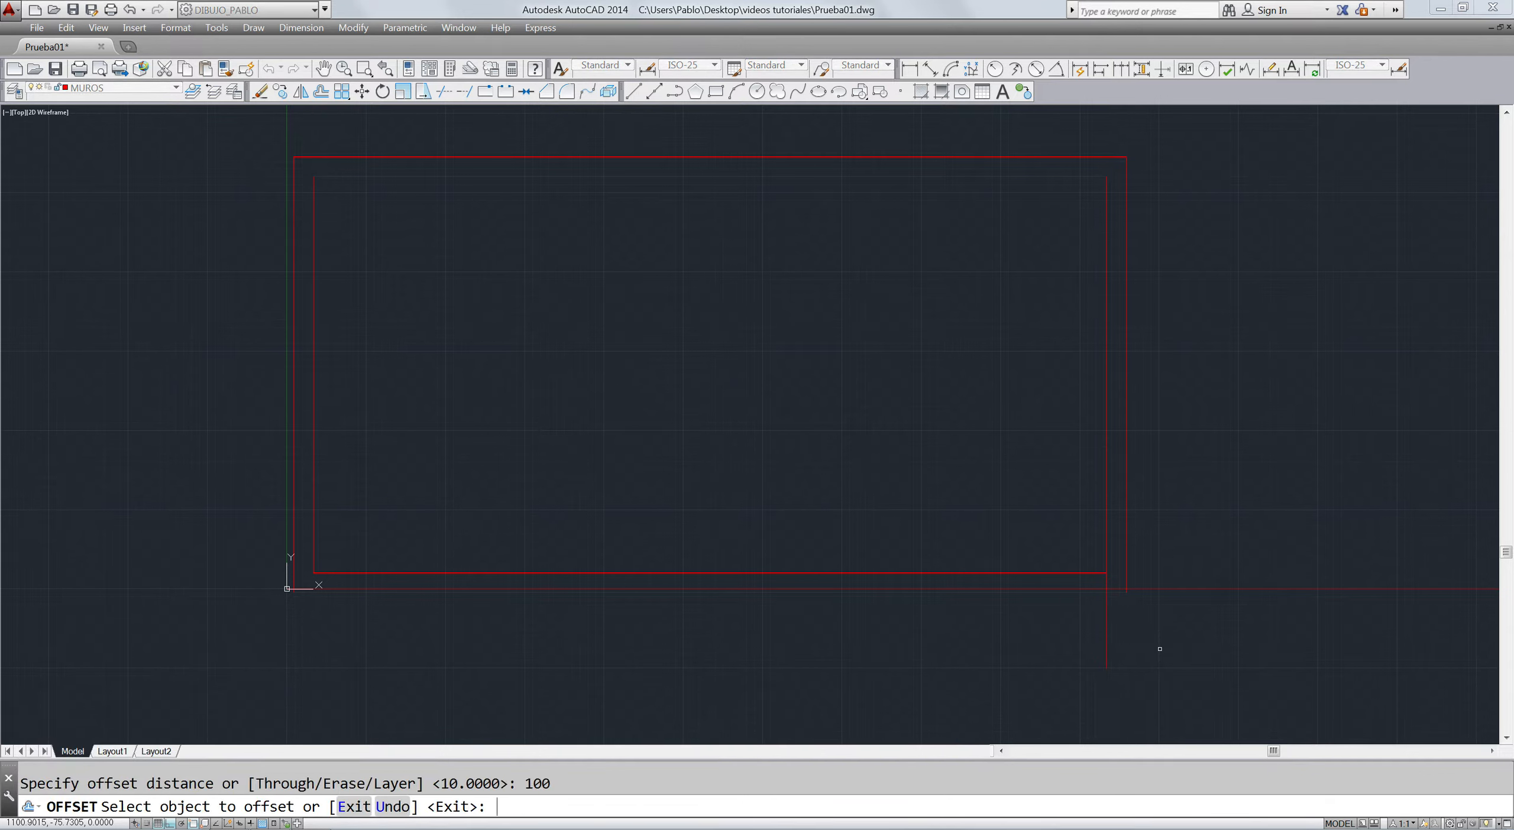
pyautogui.click(1101, 618)
pyautogui.click(1065, 617)
pyautogui.press('Escape')
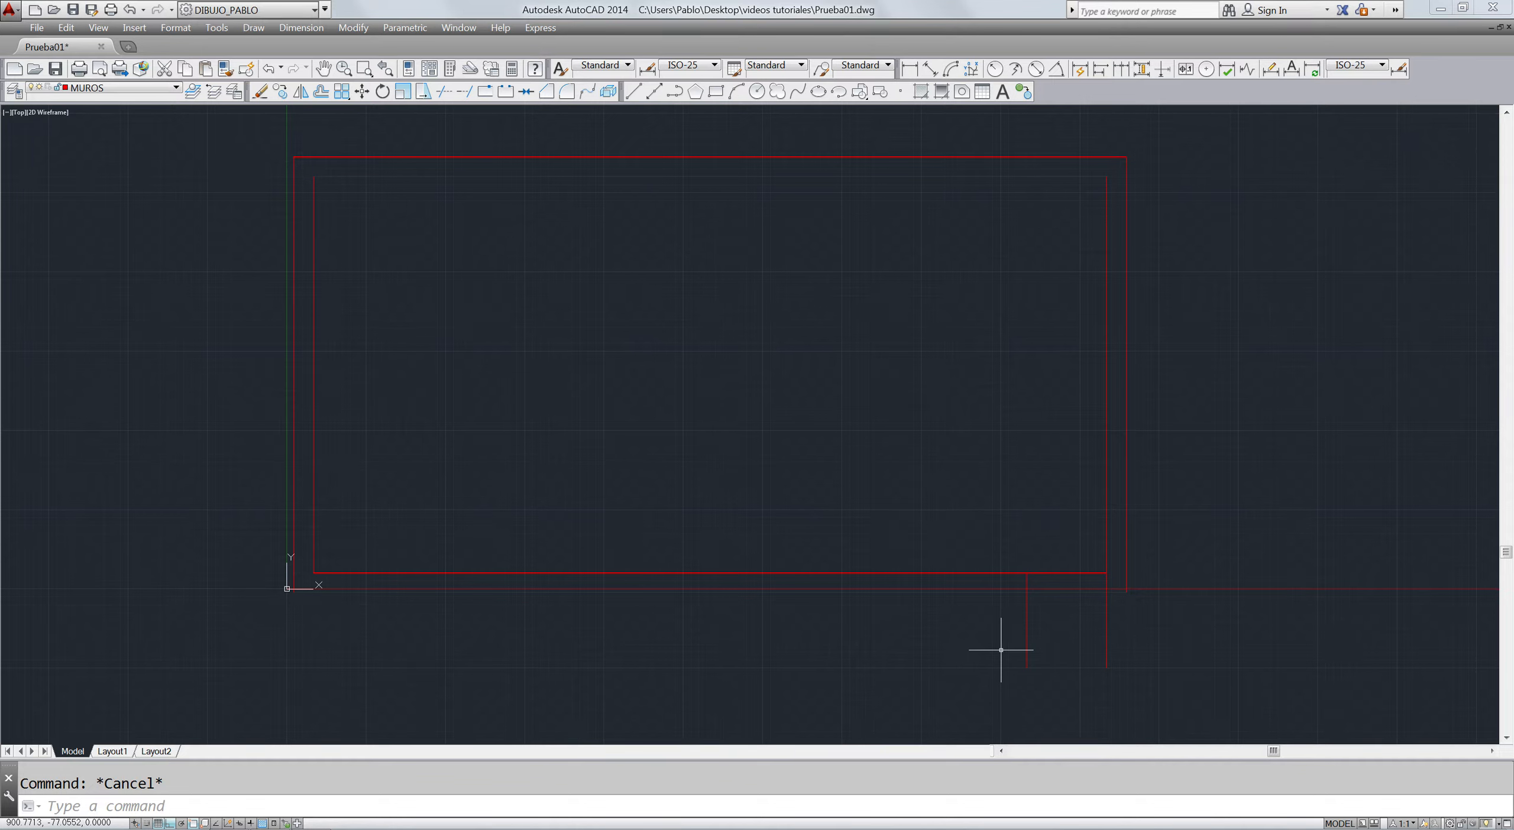
# - Offset the second vertical guide line another 200 units to the left
pyautogui.write('o')
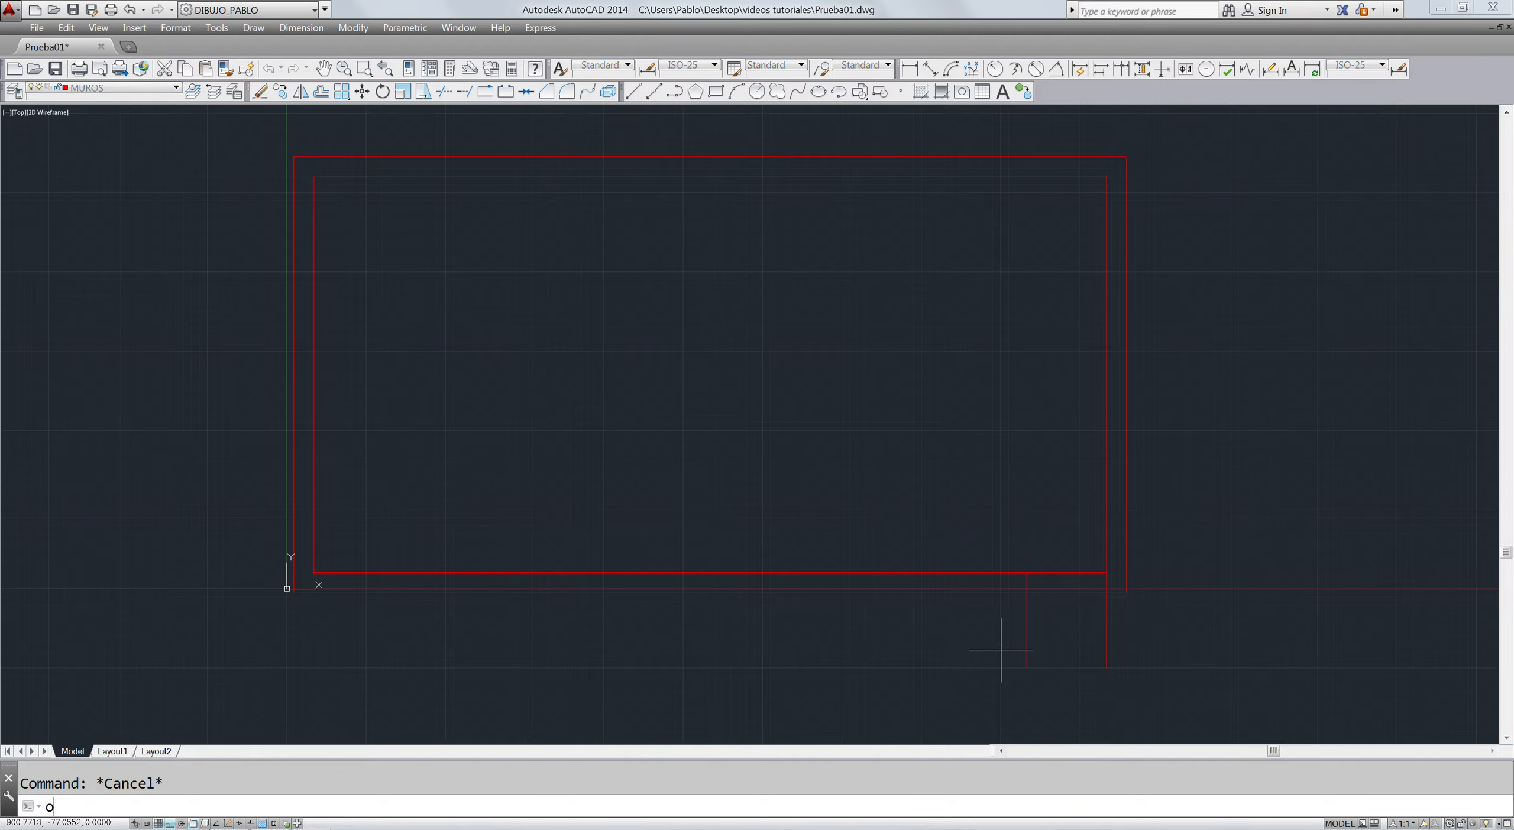
pyautogui.press('Return')
pyautogui.write('200')
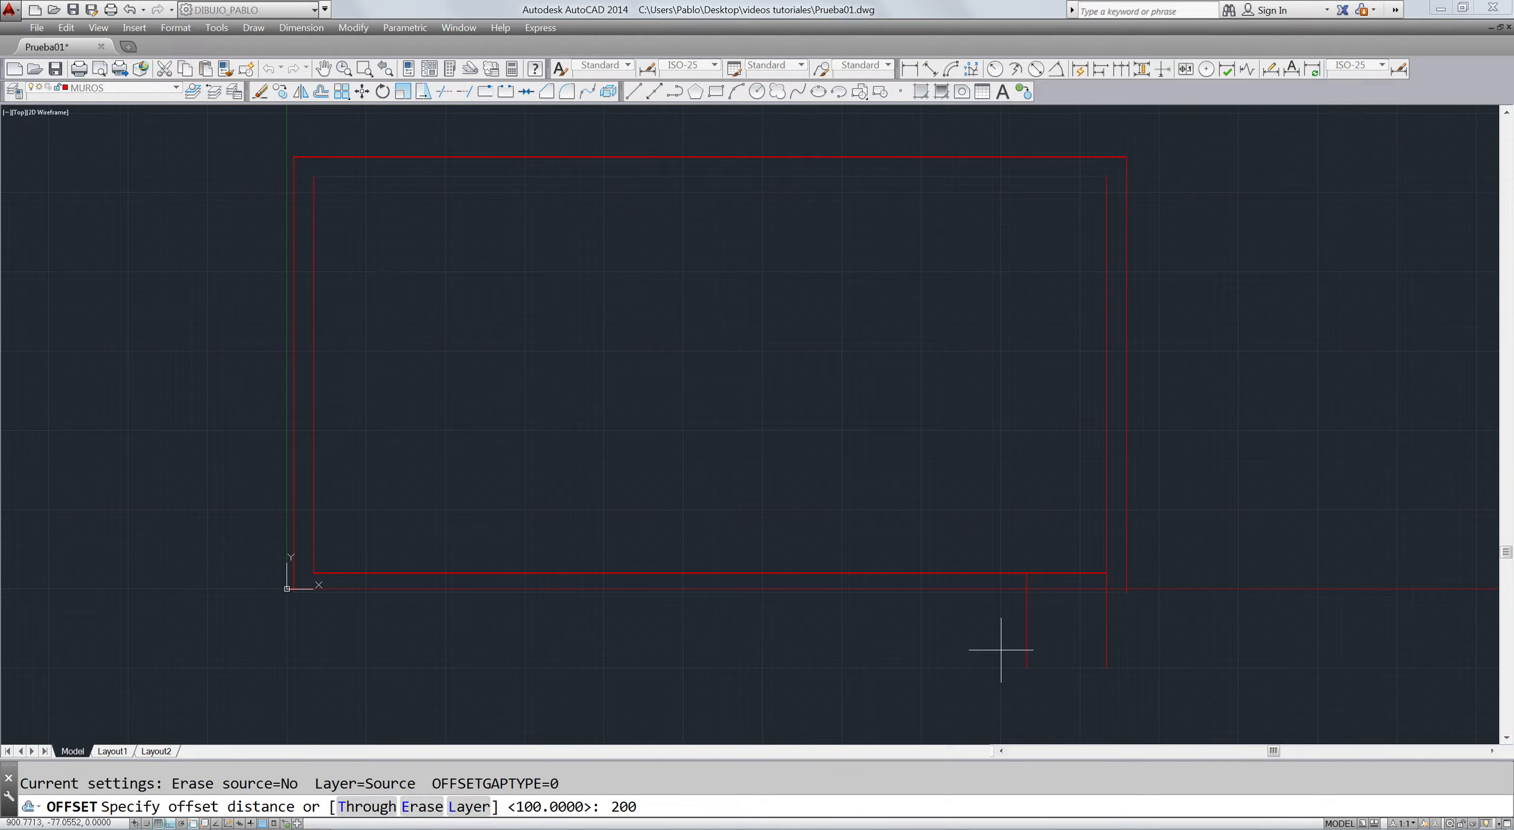
pyautogui.press('Return')
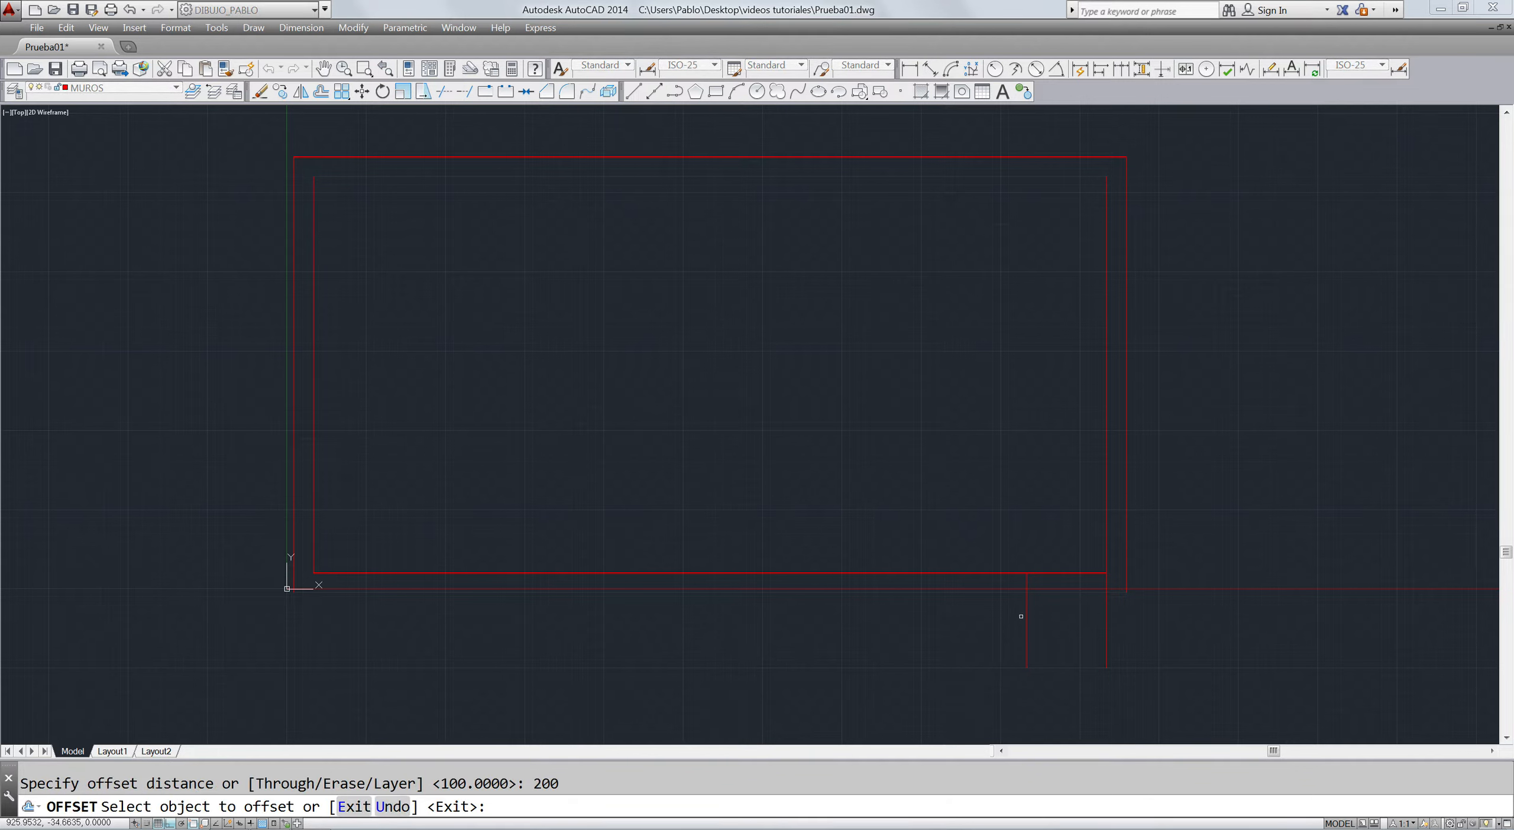
pyautogui.click(1026, 615)
pyautogui.click(963, 629)
pyautogui.press('Escape')
pyautogui.press('Escape')
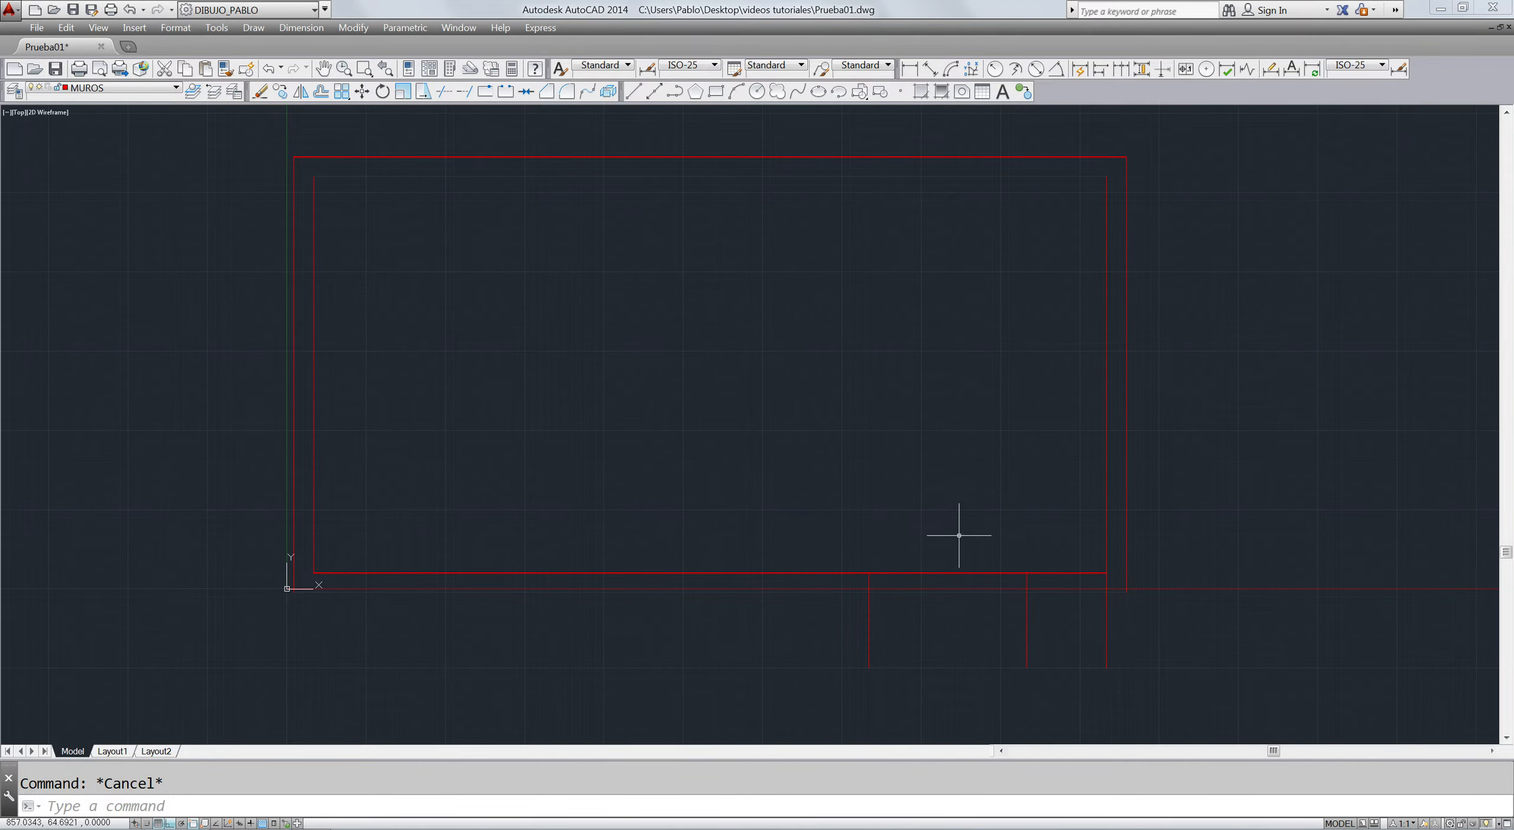
pyautogui.write('c')
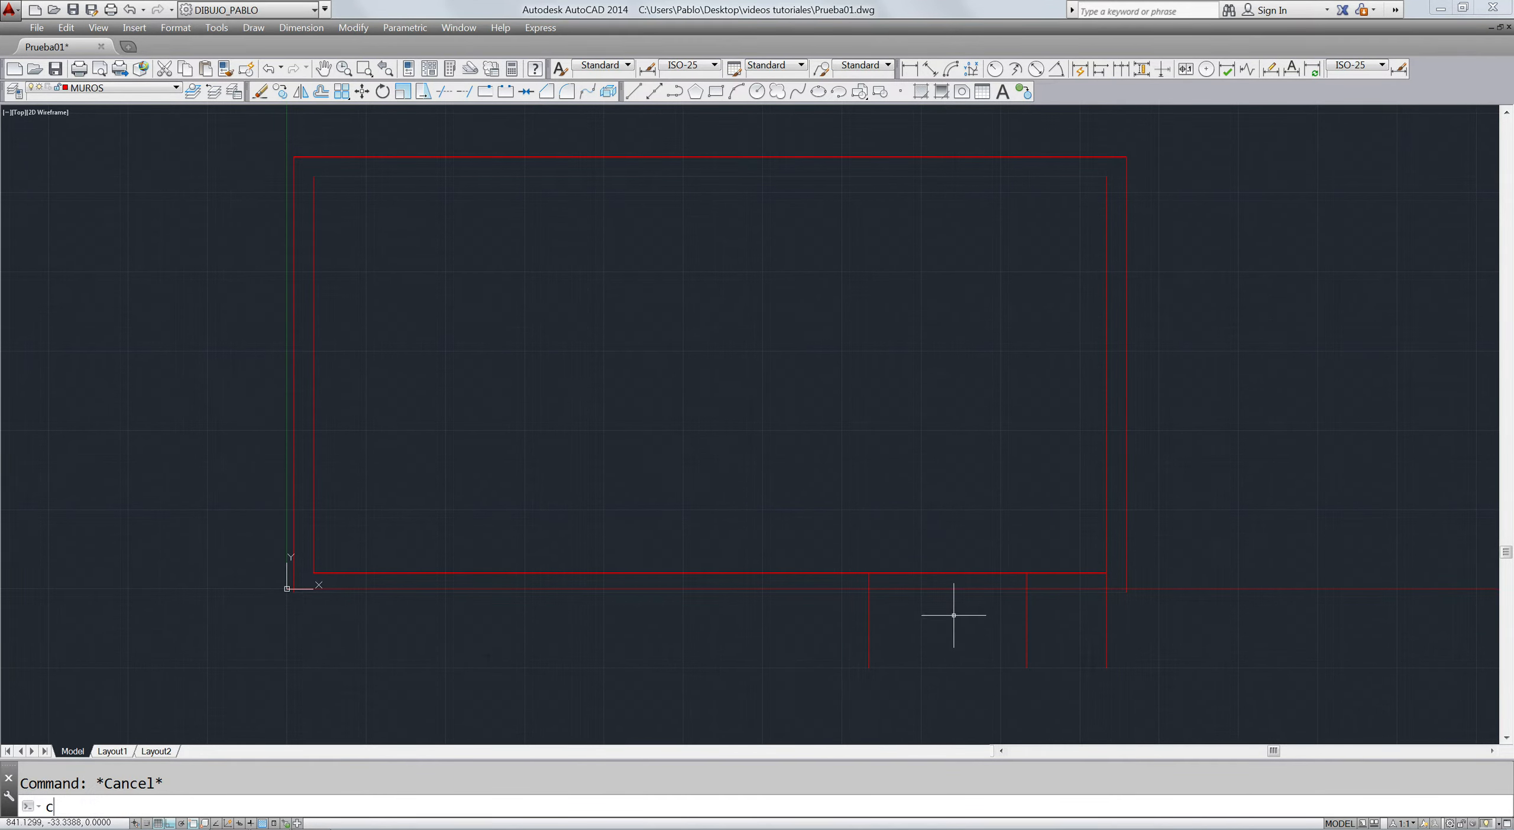
pyautogui.press('Return')
pyautogui.press('Escape')
pyautogui.write('o')
pyautogui.press('Return')
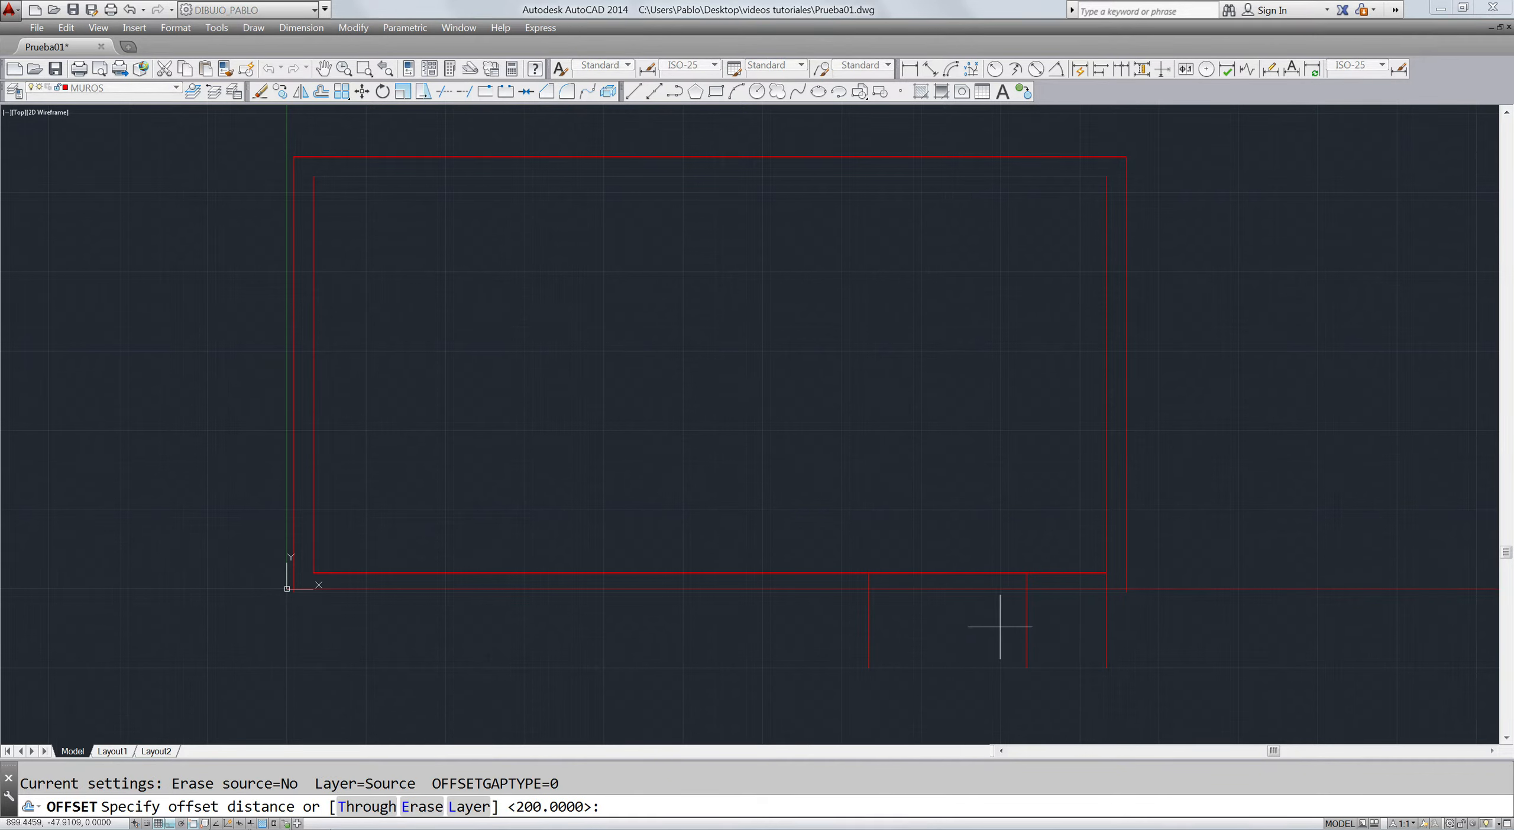
pyautogui.press('Escape')
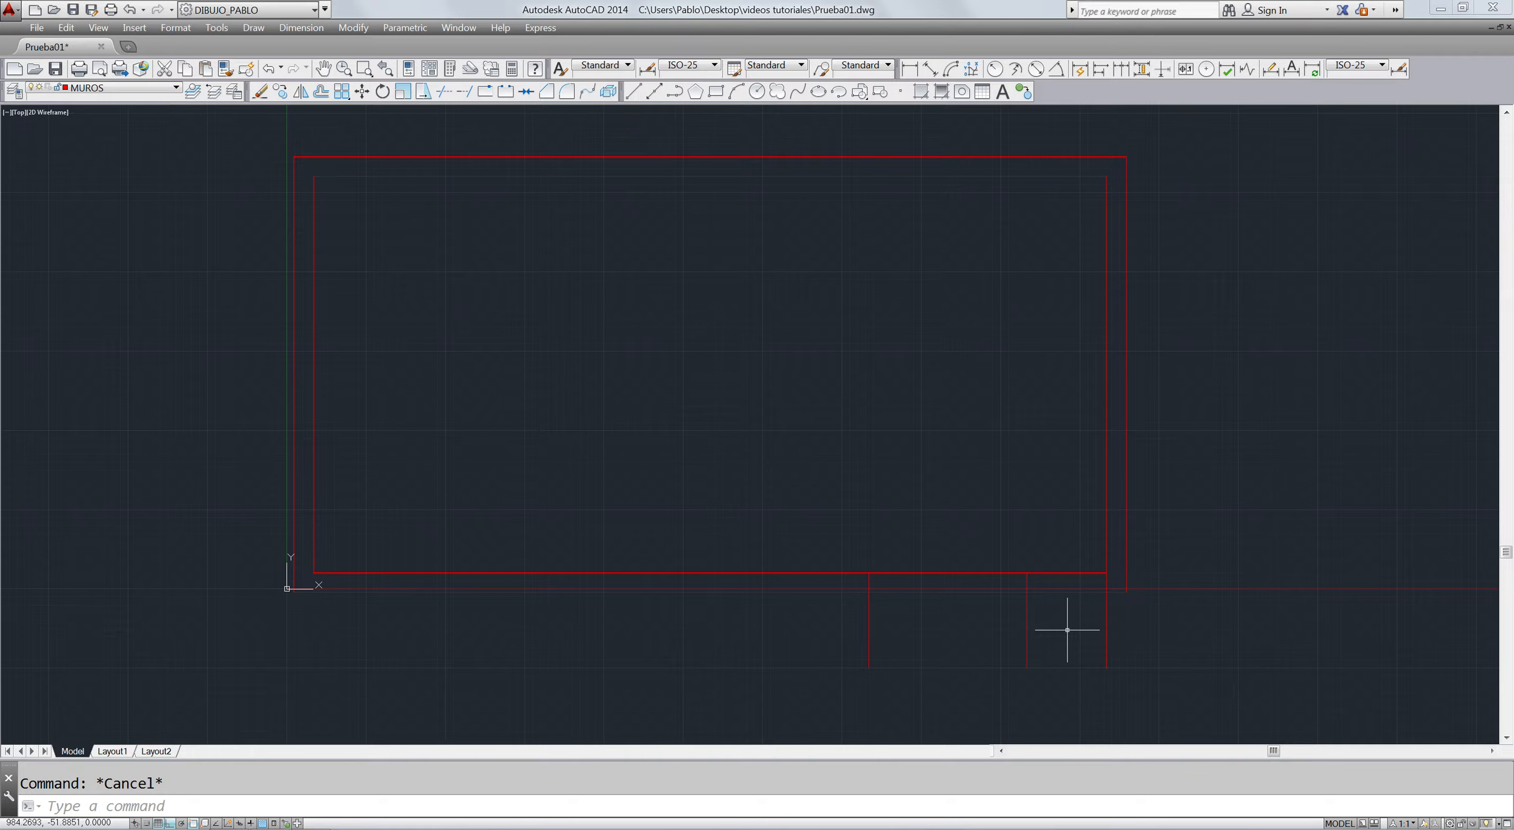
pyautogui.write('c')
pyautogui.press('Return')
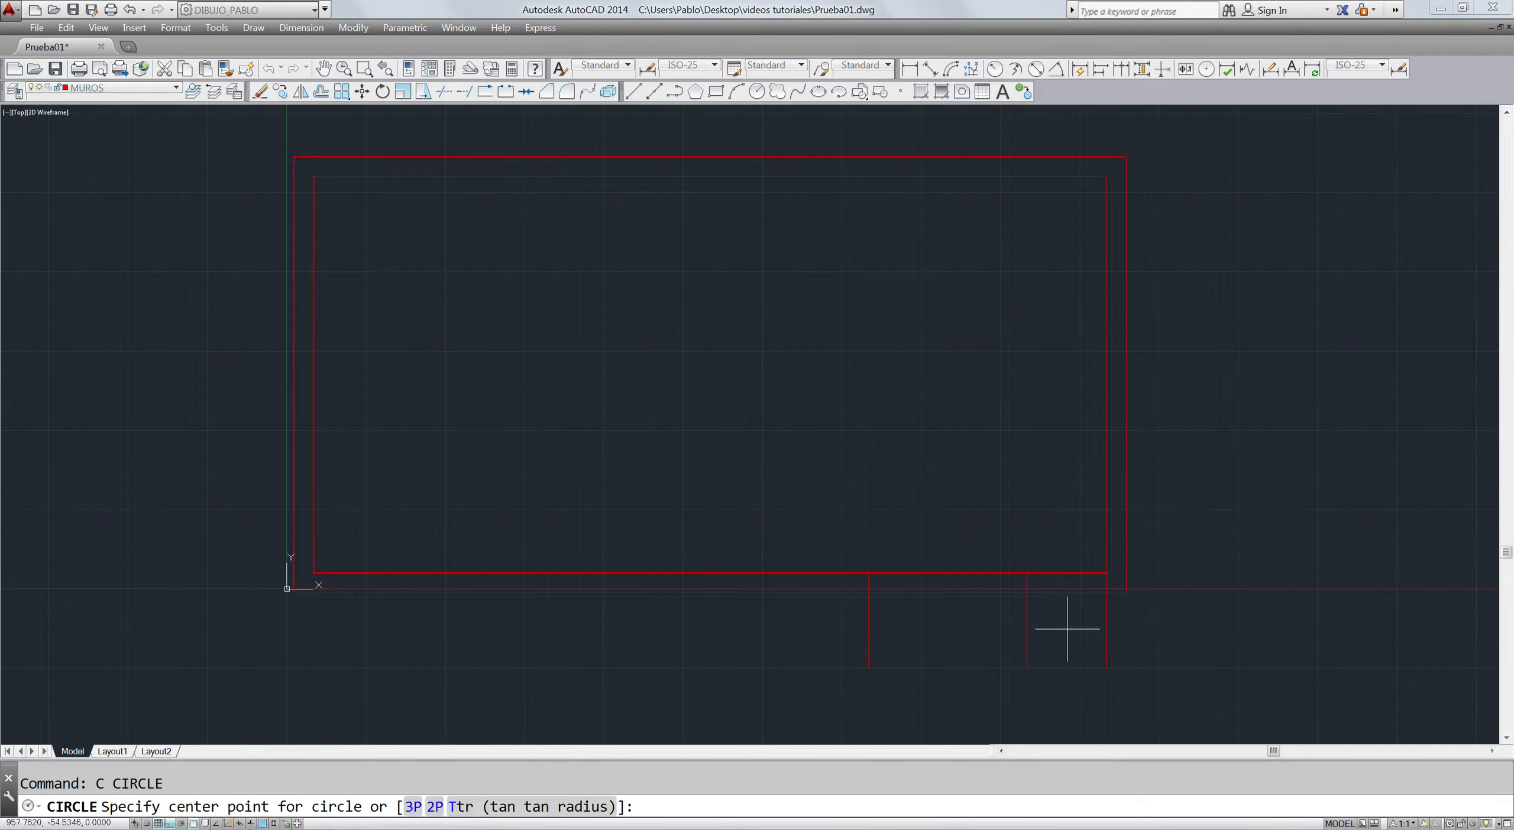
pyautogui.press('Escape')
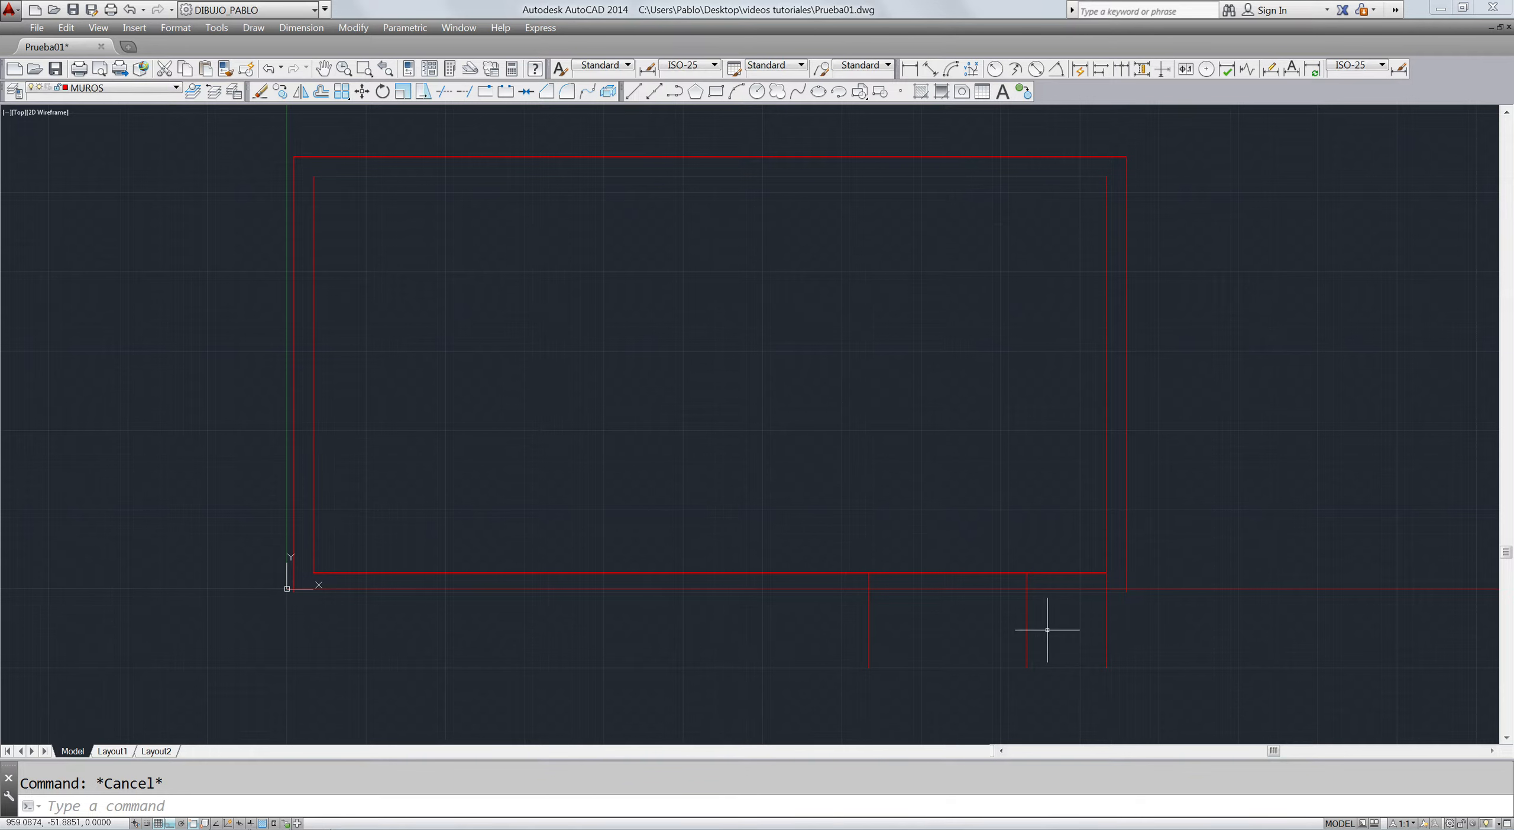
# - Copy the two left guide lines twice leftward, from the corner guide's lower end to the third guide and to the first copies' leftmost line
pyautogui.write('co')
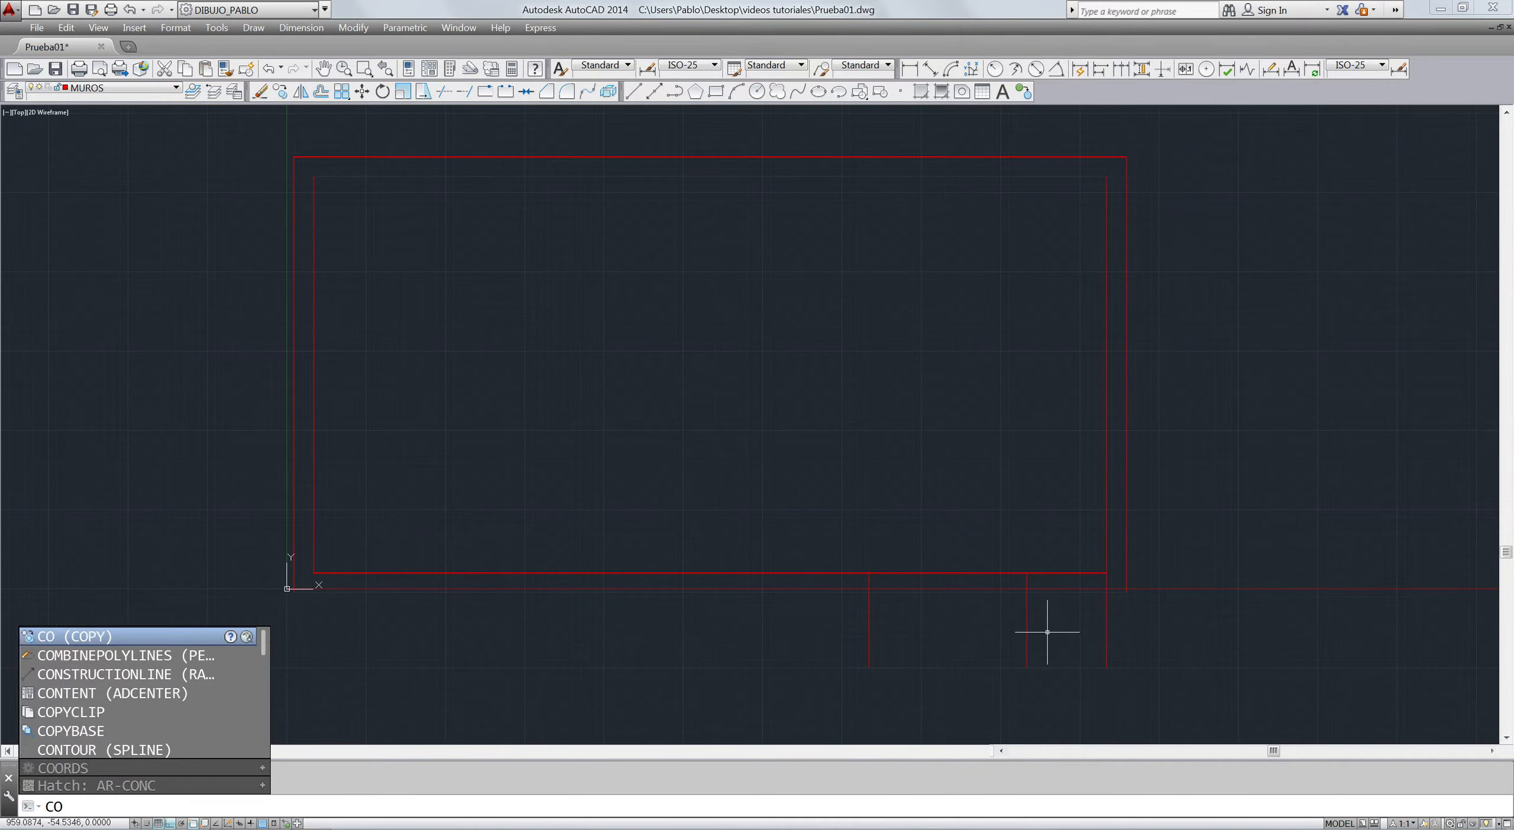
pyautogui.press('Return')
pyautogui.click(1047, 632)
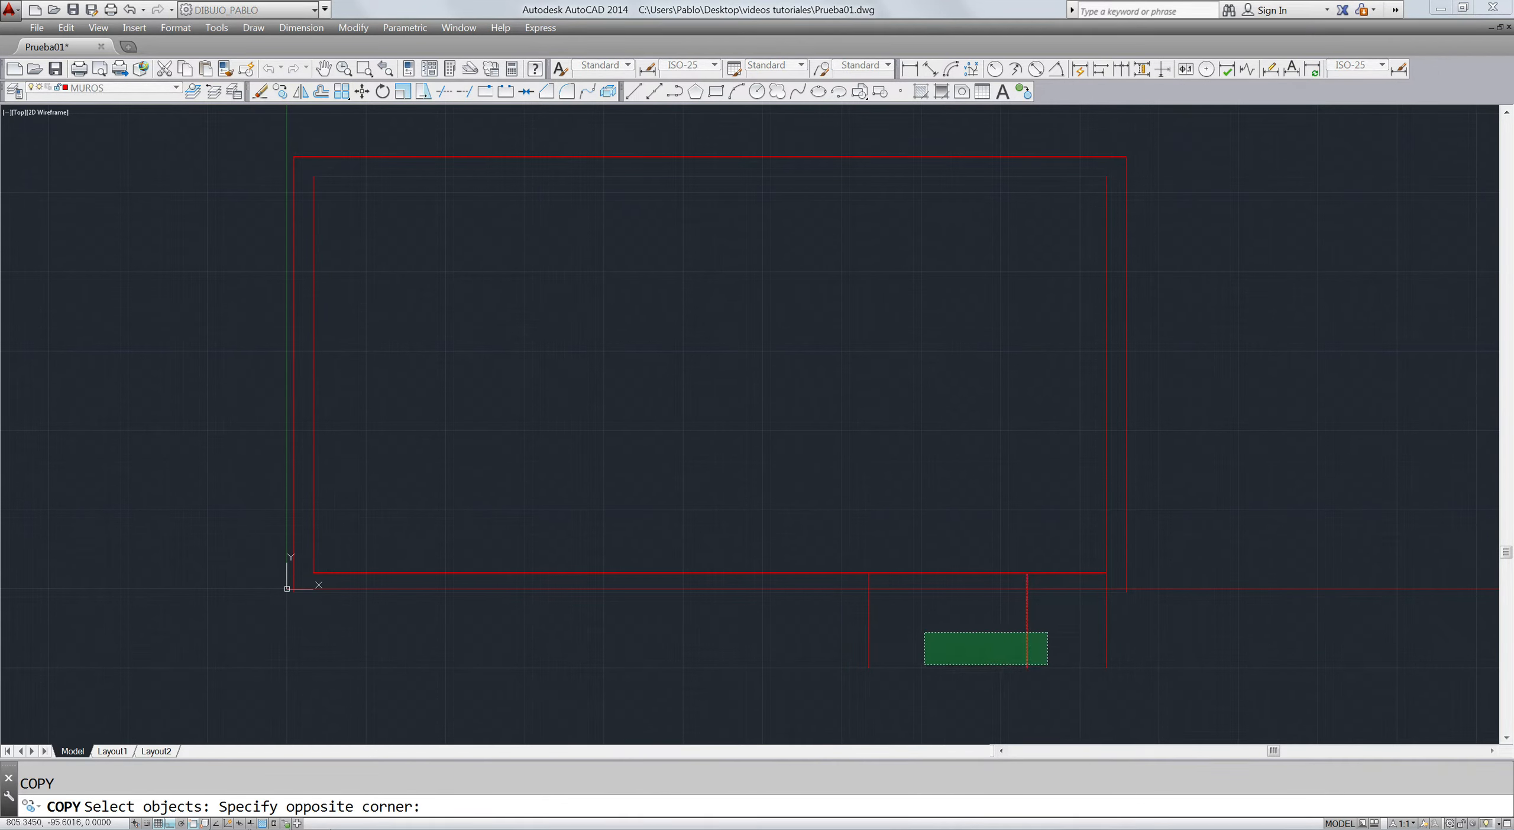
pyautogui.click(859, 674)
pyautogui.press('Return')
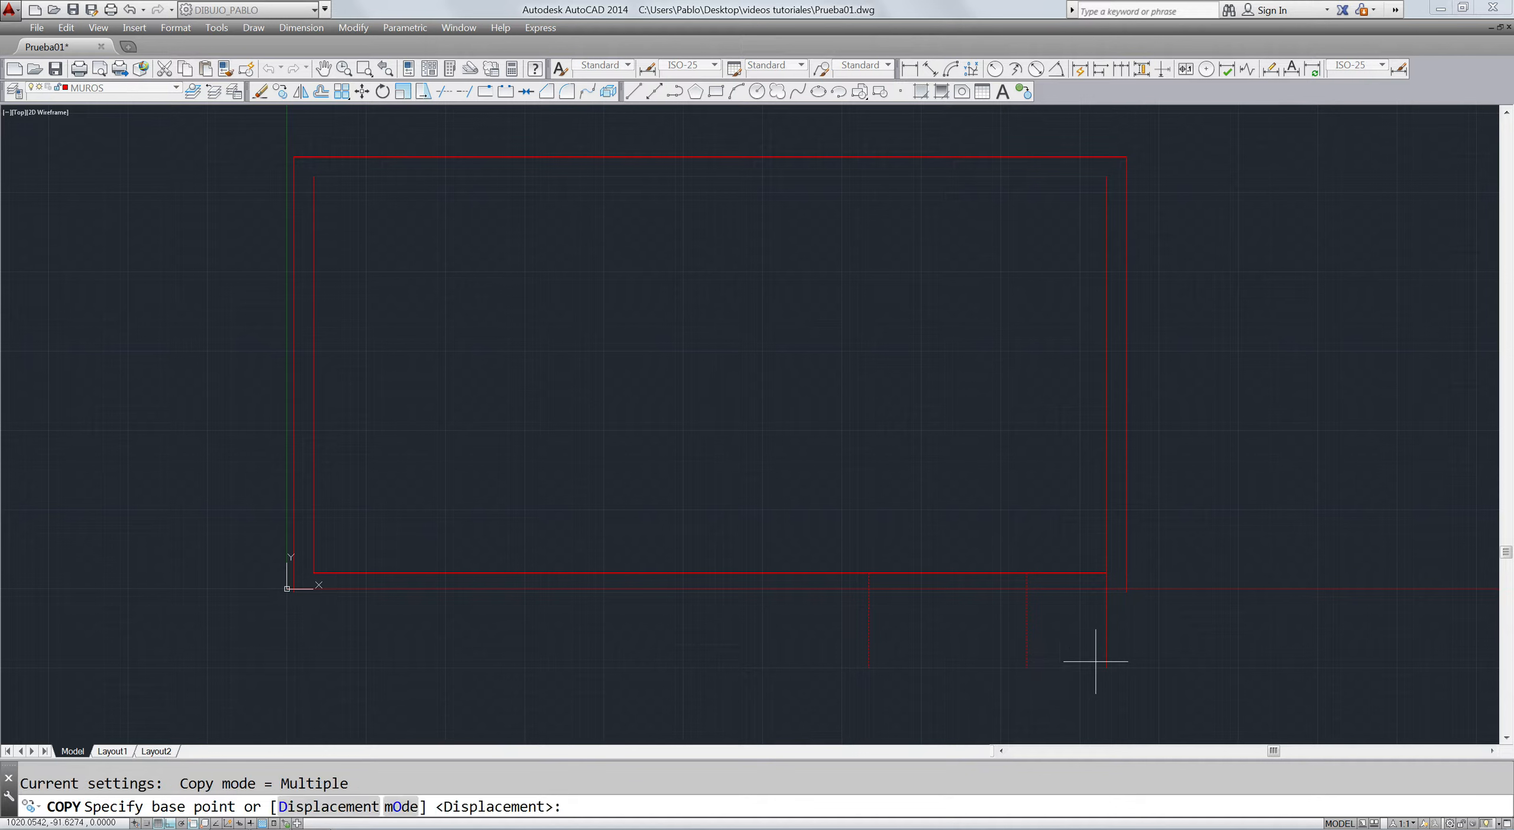
pyautogui.click(1106, 668)
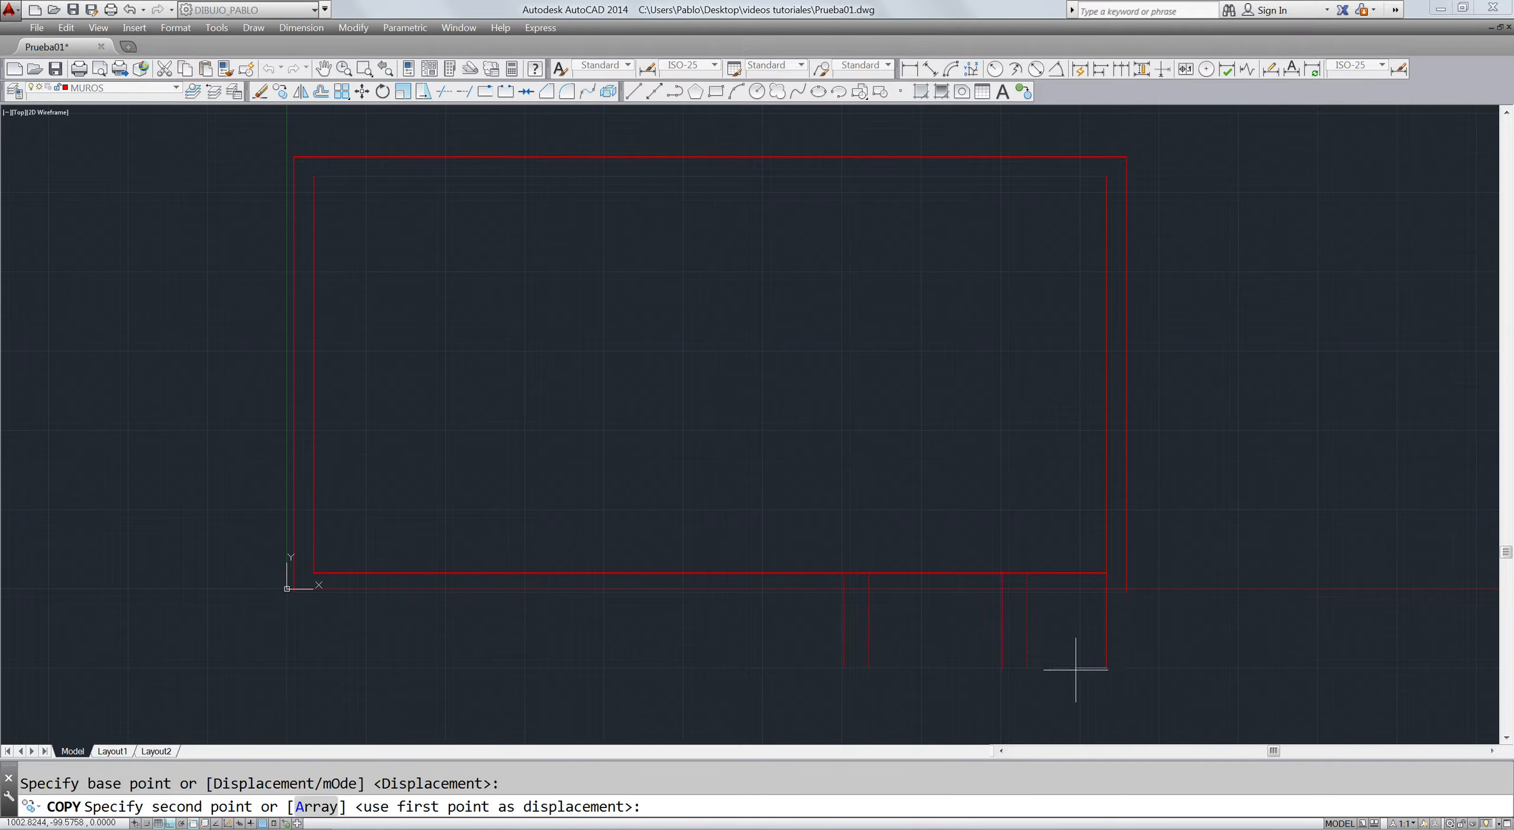
pyautogui.click(868, 668)
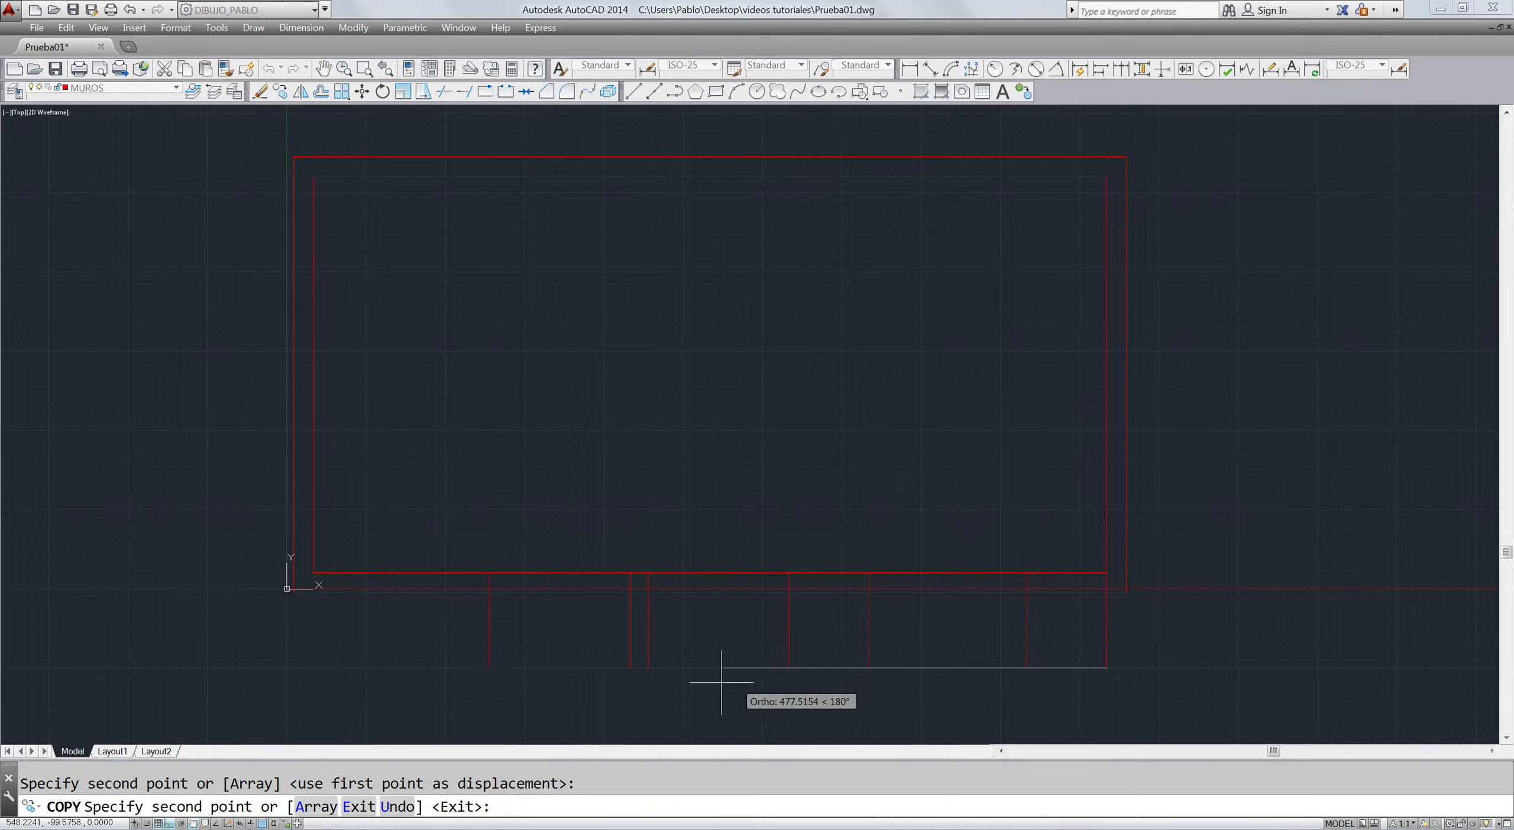
pyautogui.click(630, 668)
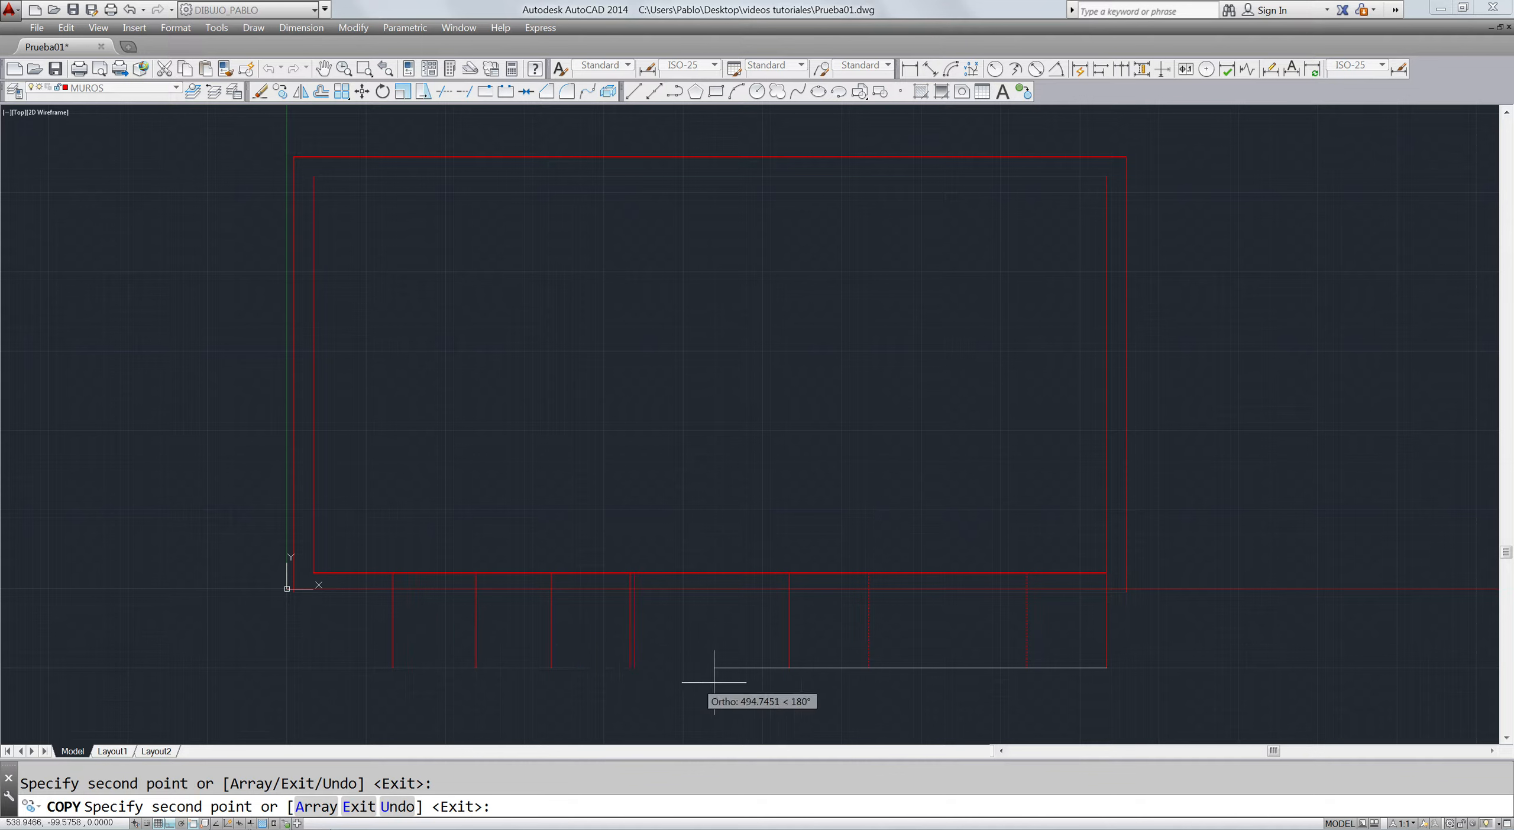
pyautogui.press('Escape')
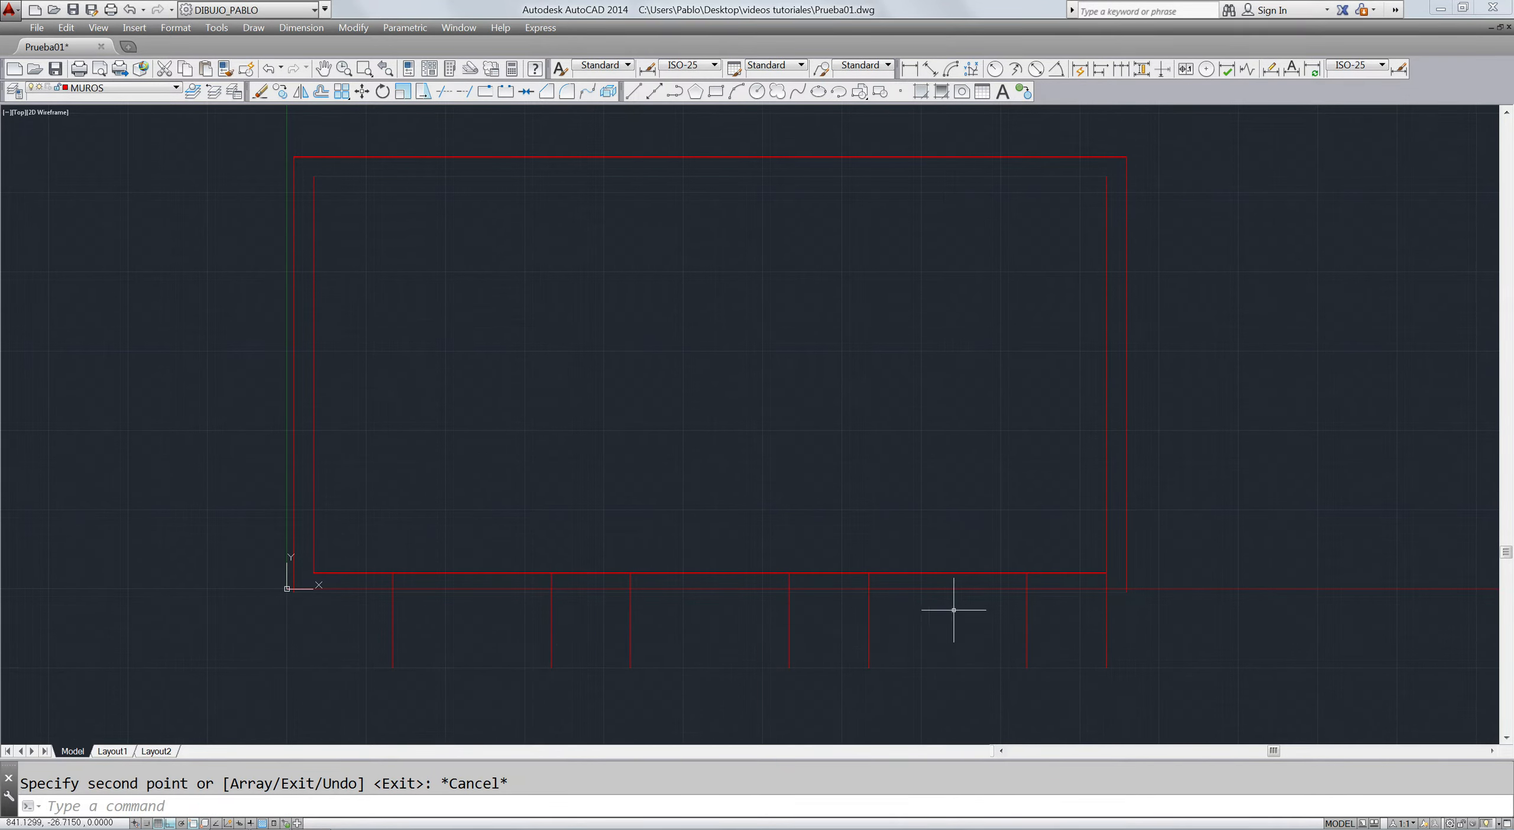
# - Trim the six offset and copied guide lines below the bottom wall, using the outer rectangle as the cutting edge
pyautogui.press('Escape')
pyautogui.write('t')
pyautogui.press('BackSpace')
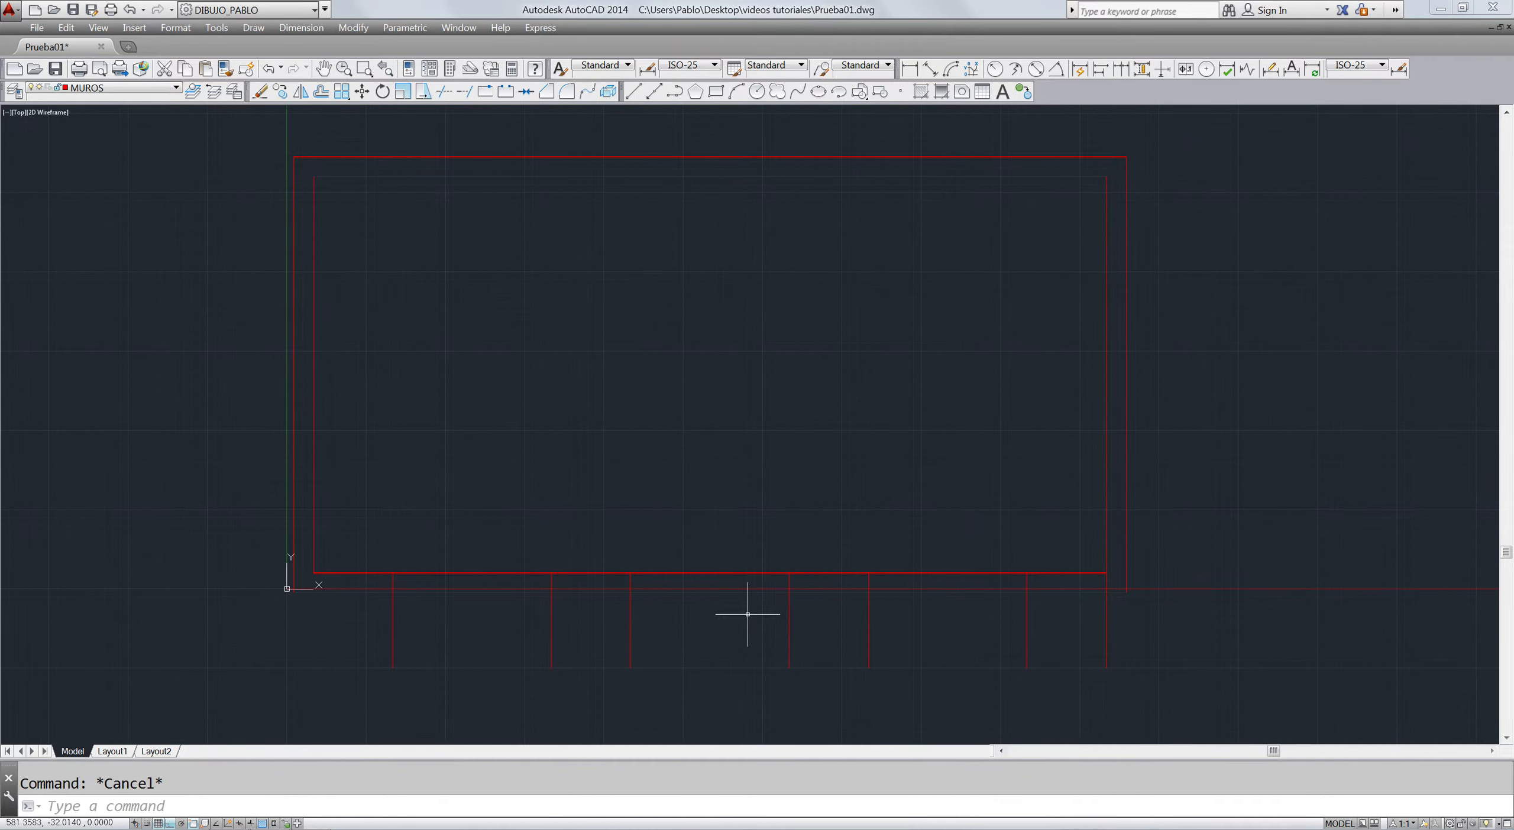
pyautogui.write('tr')
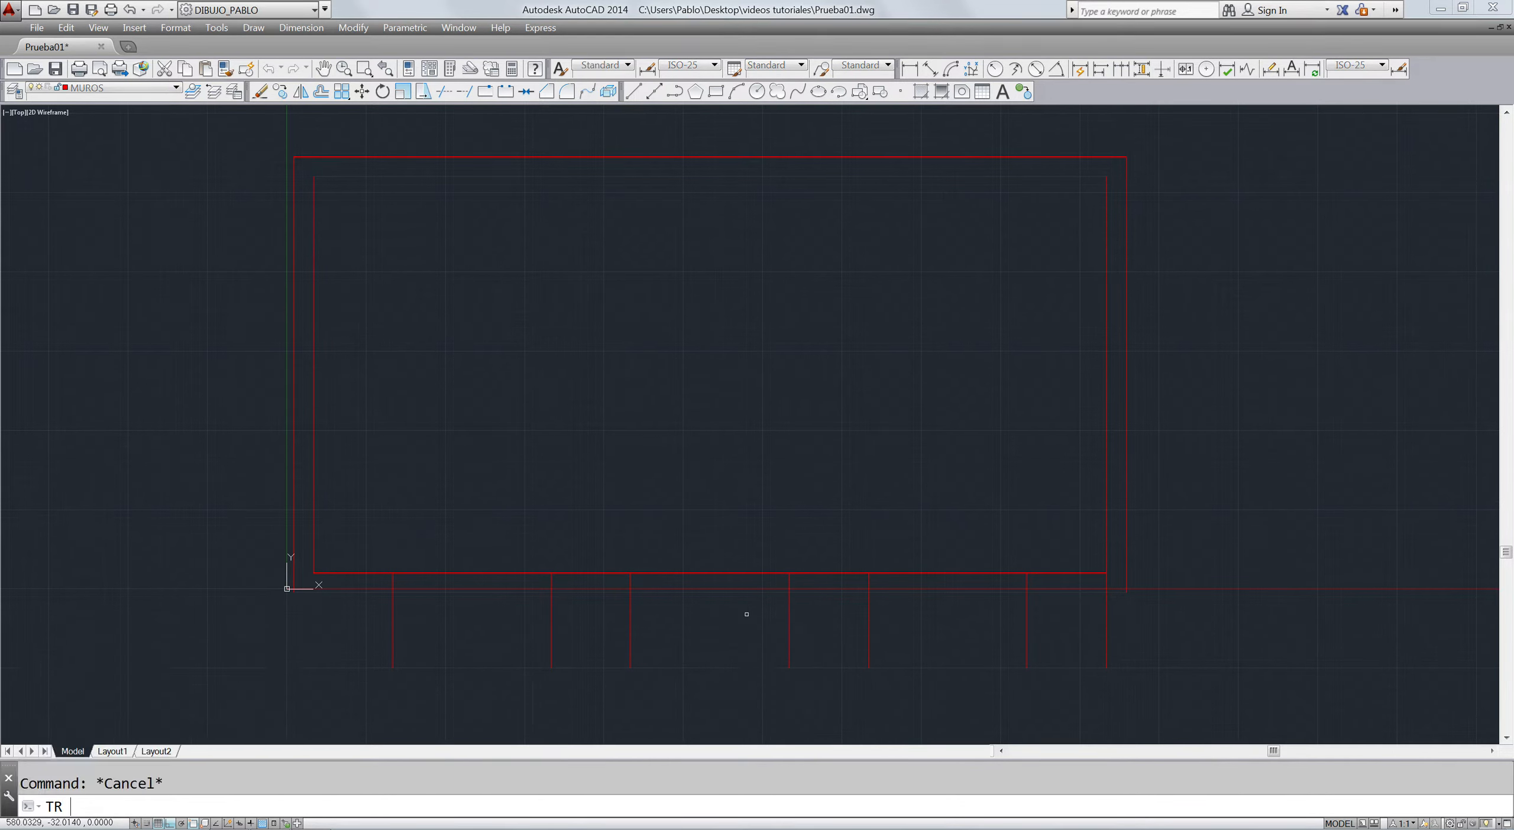
pyautogui.press('Return')
pyautogui.click(745, 596)
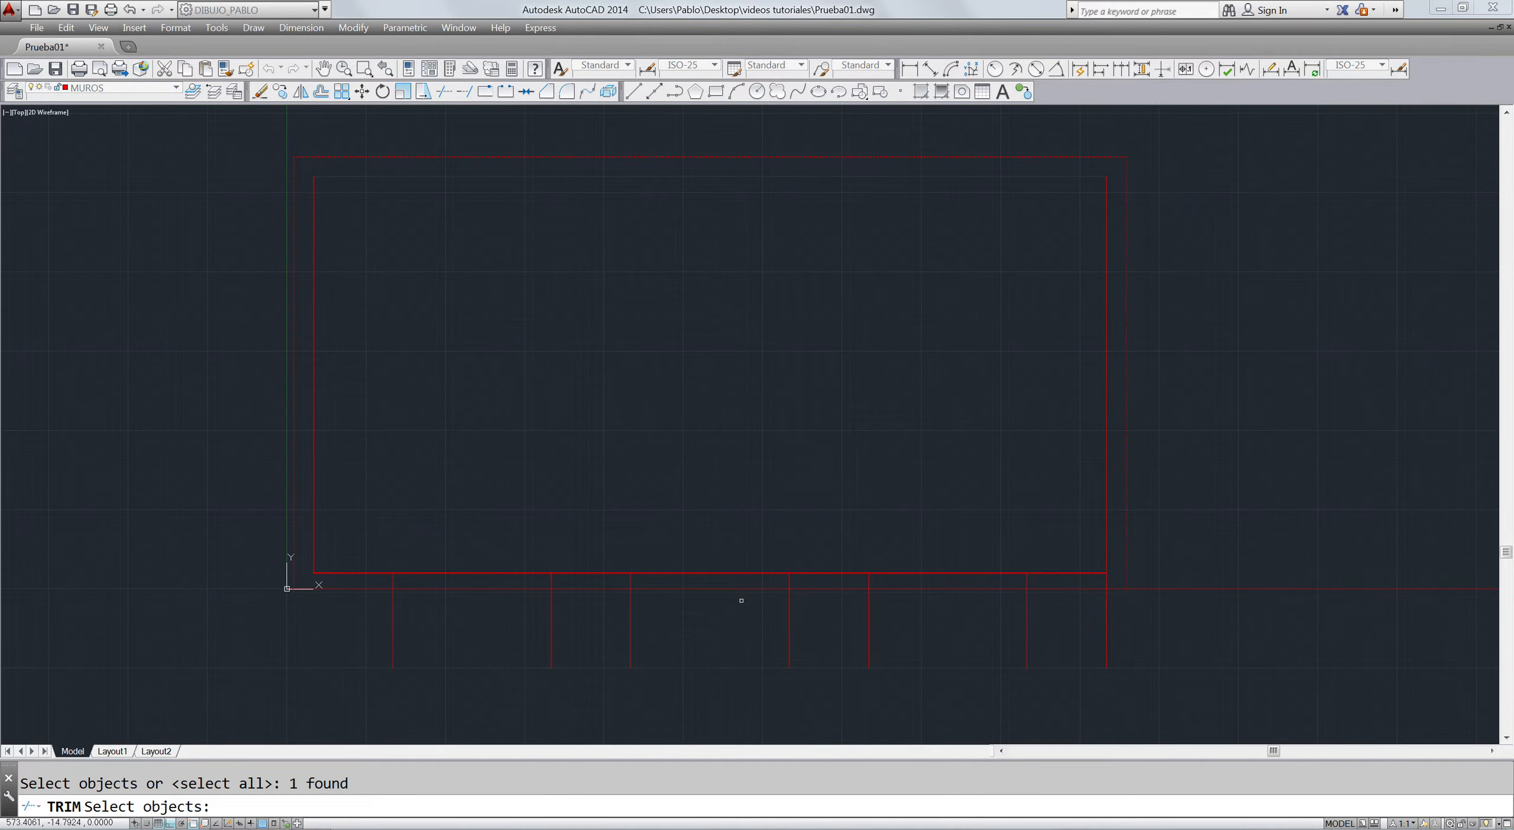
pyautogui.press('Return')
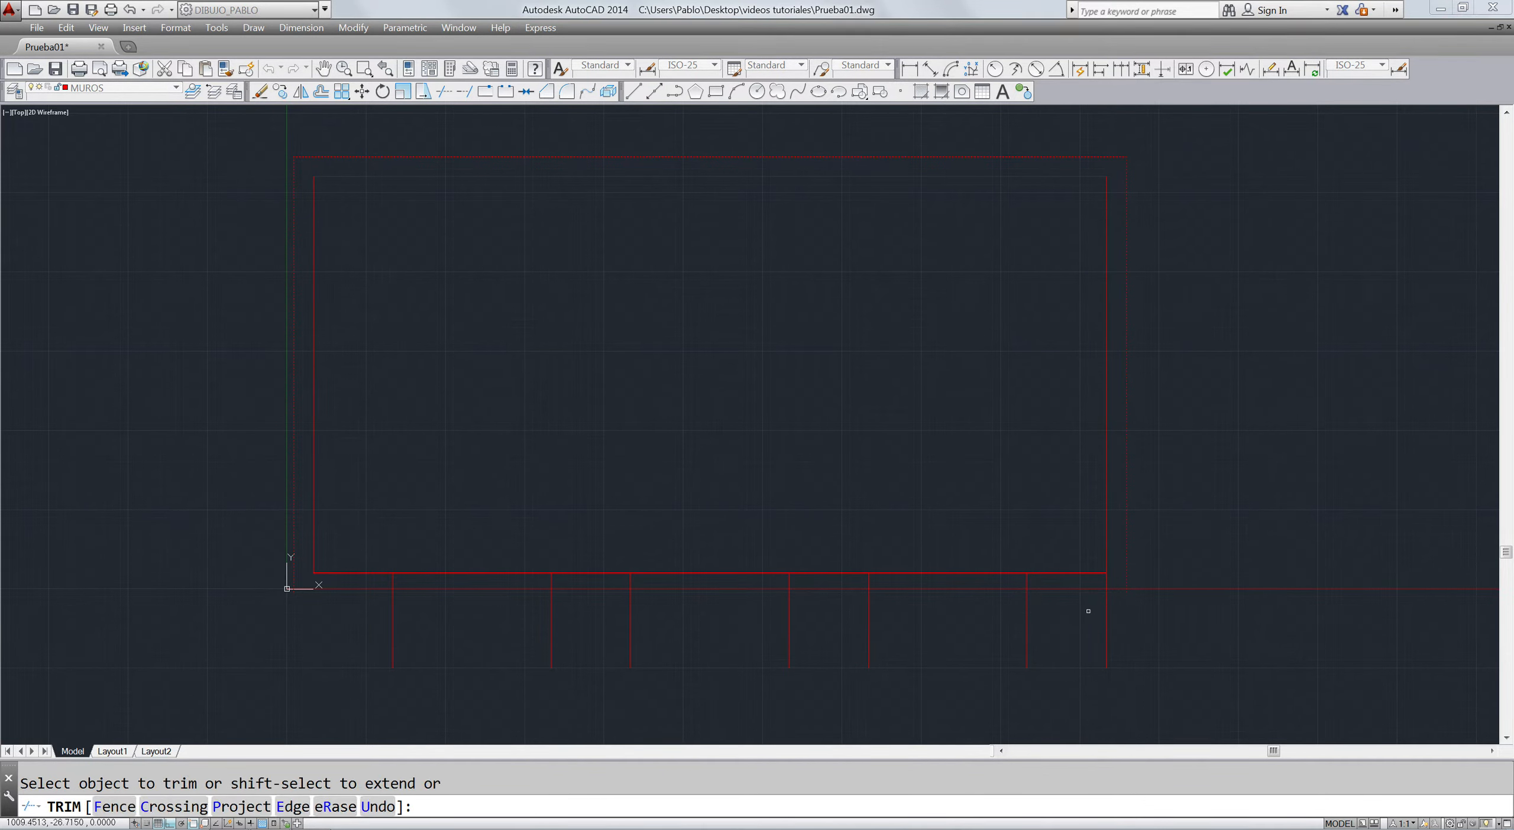
pyautogui.click(1066, 610)
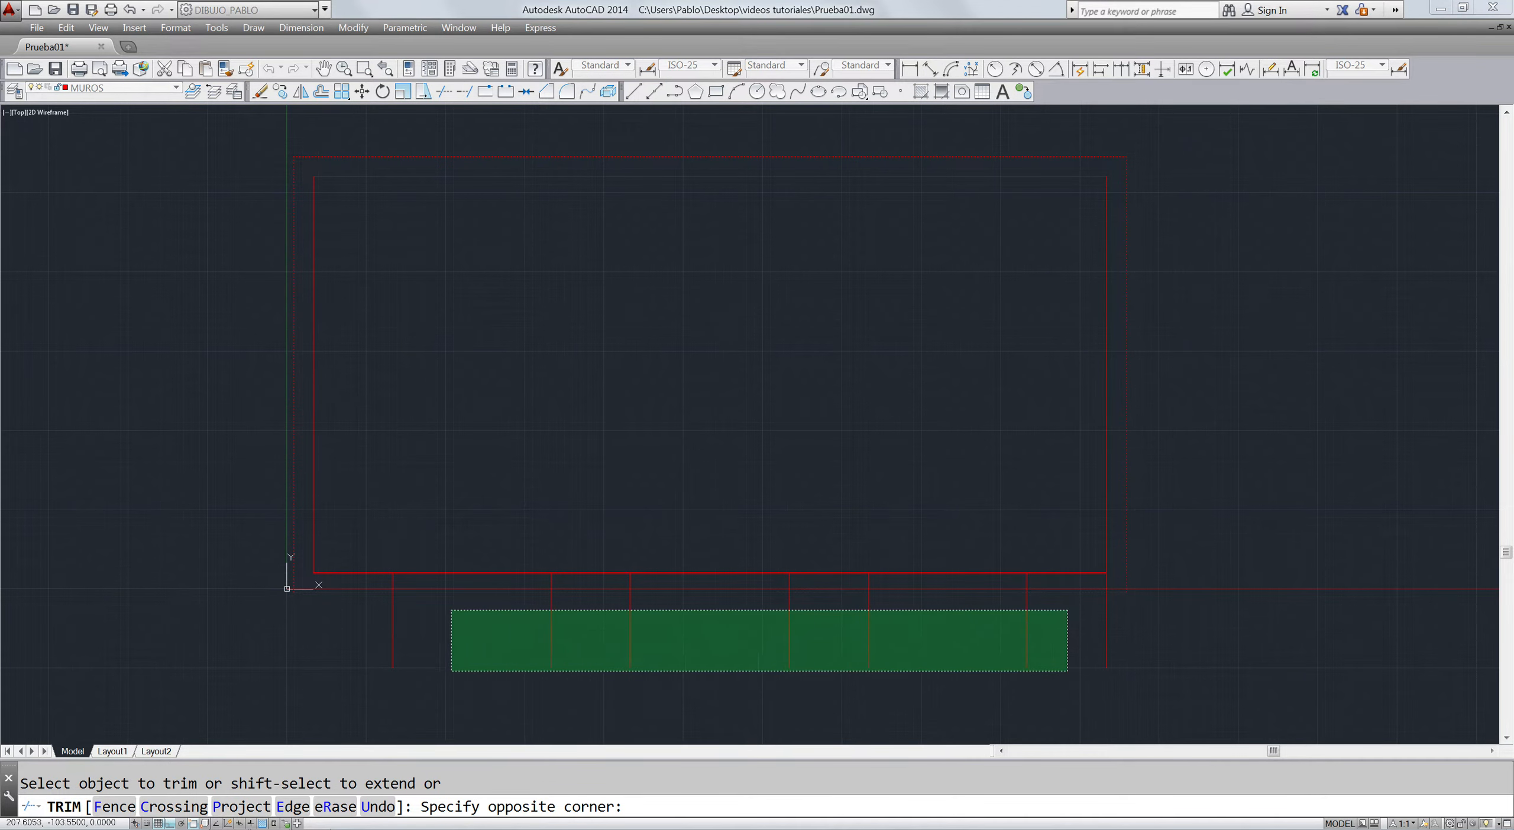
pyautogui.click(387, 671)
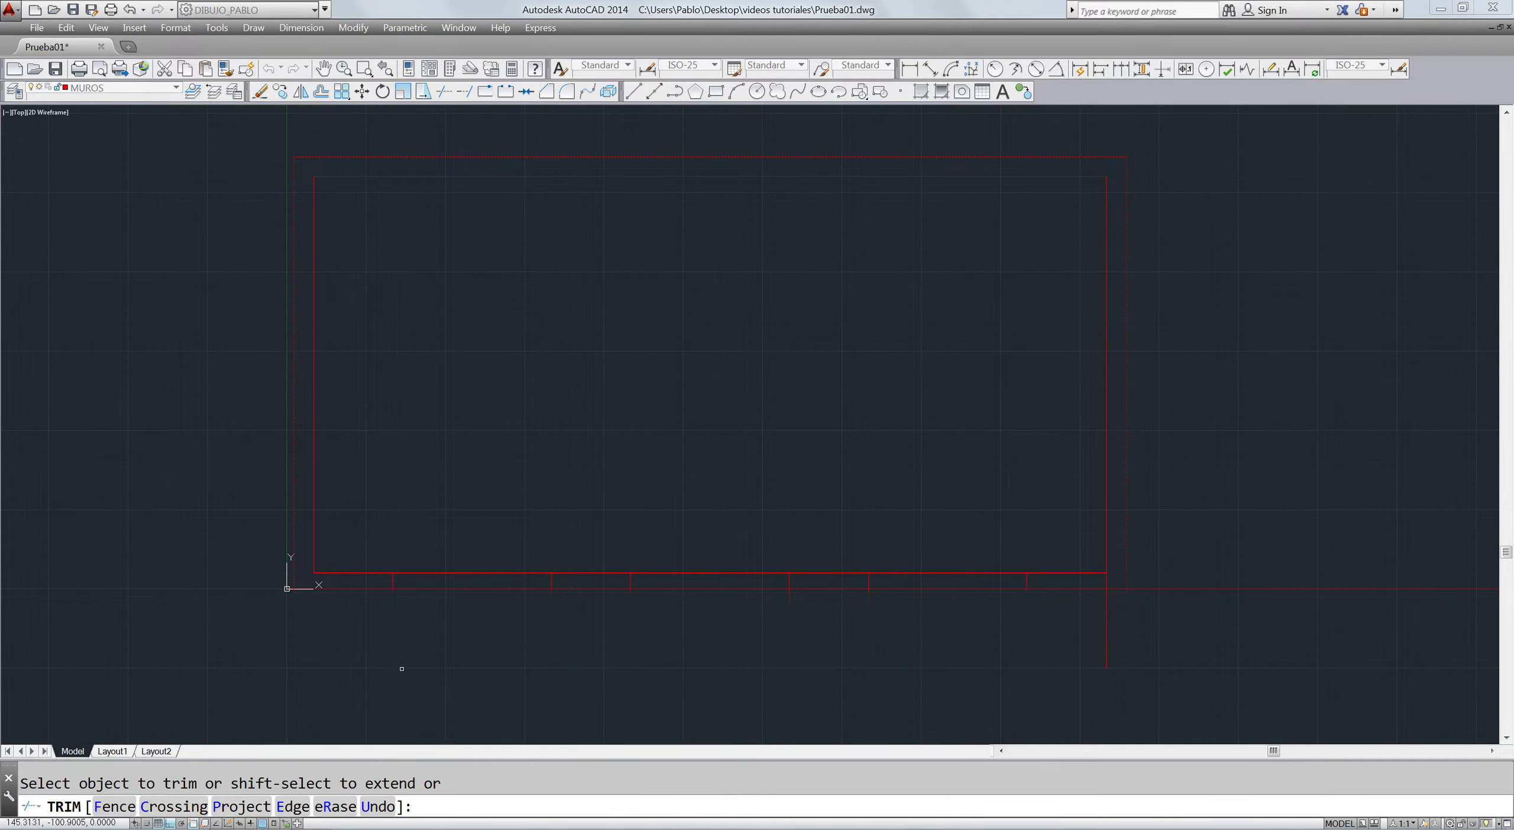
pyautogui.press('Return')
# - Erase the vertical guide line below the inner rectangle's lower-right corner
pyautogui.click(1250, 630)
pyautogui.click(1084, 670)
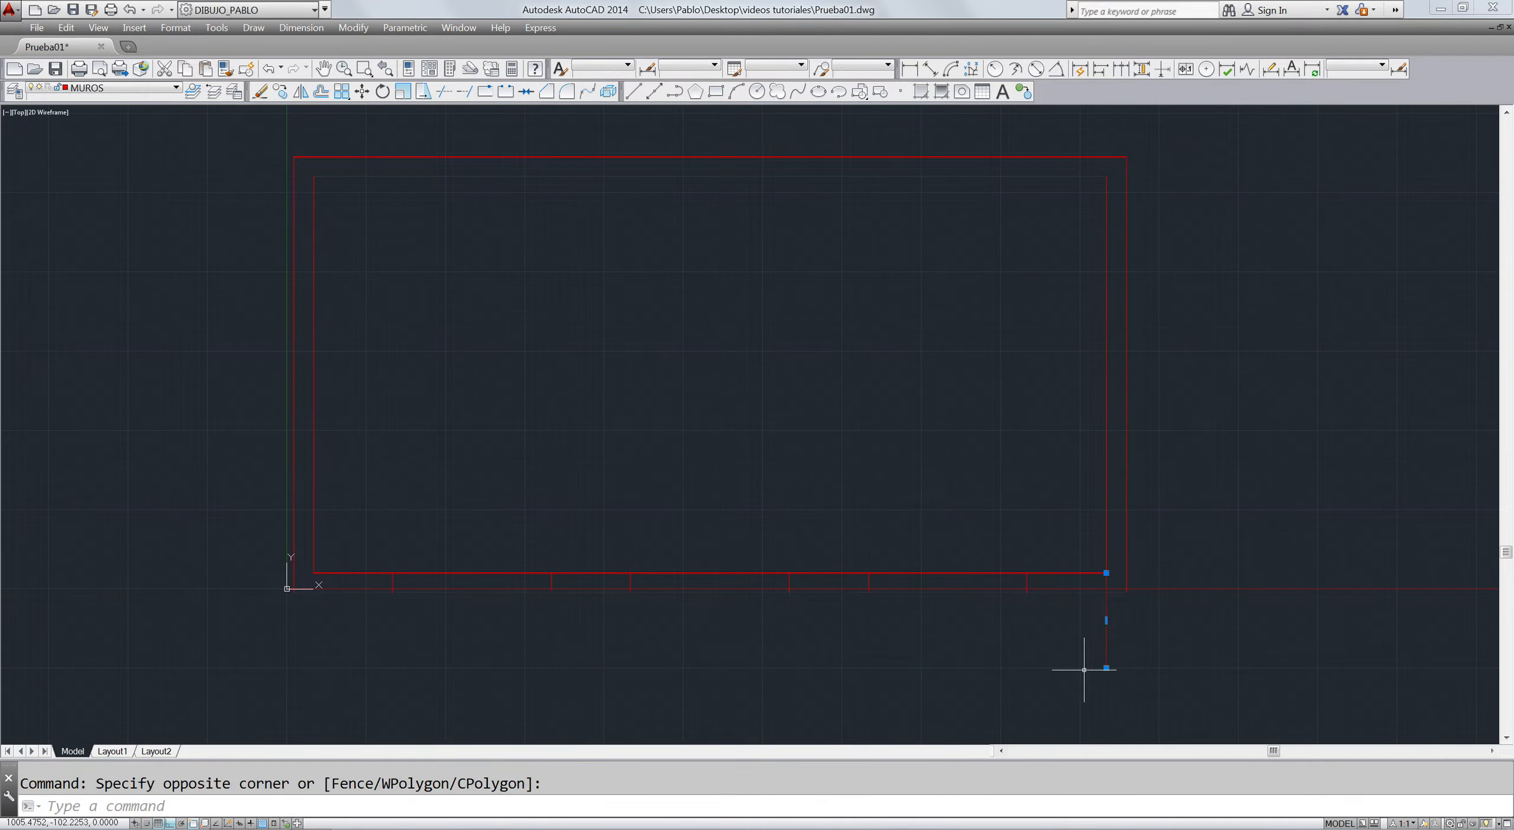
pyautogui.write('e')
pyautogui.press('Return')
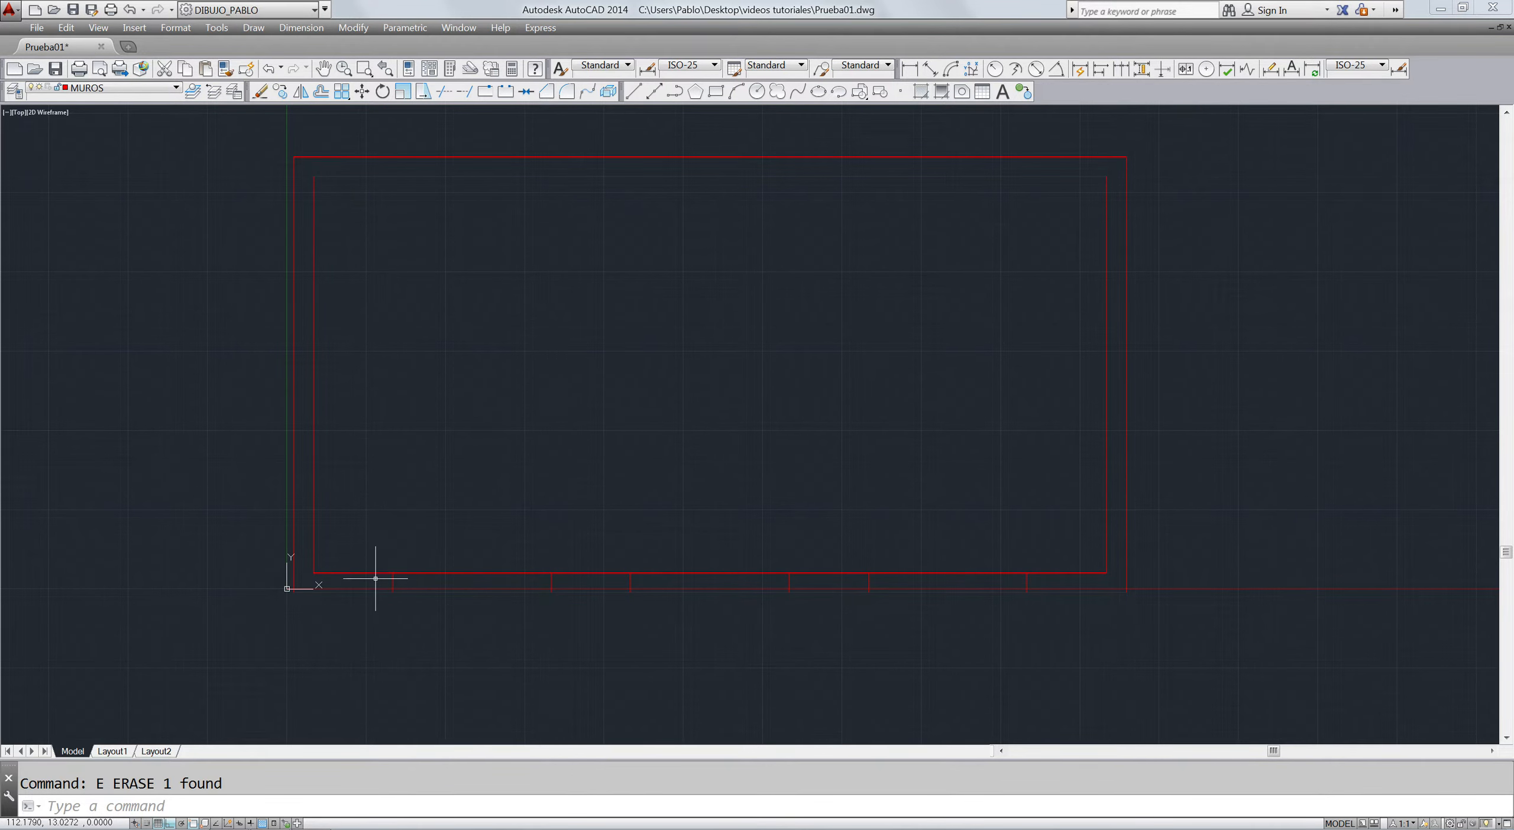
pyautogui.press('Escape')
pyautogui.write('tr')
pyautogui.press('Return')
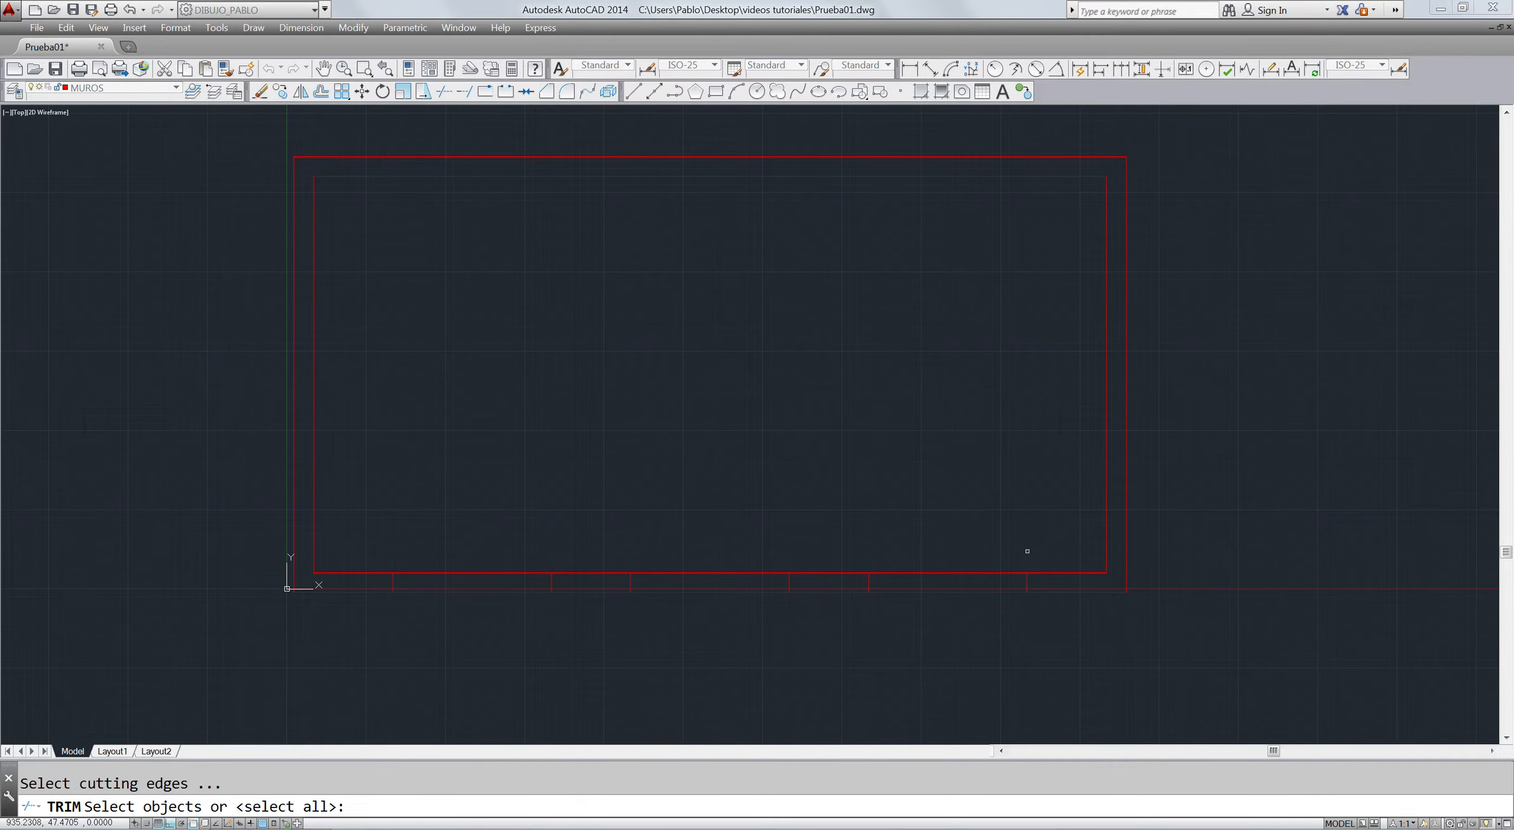
pyautogui.press('Escape')
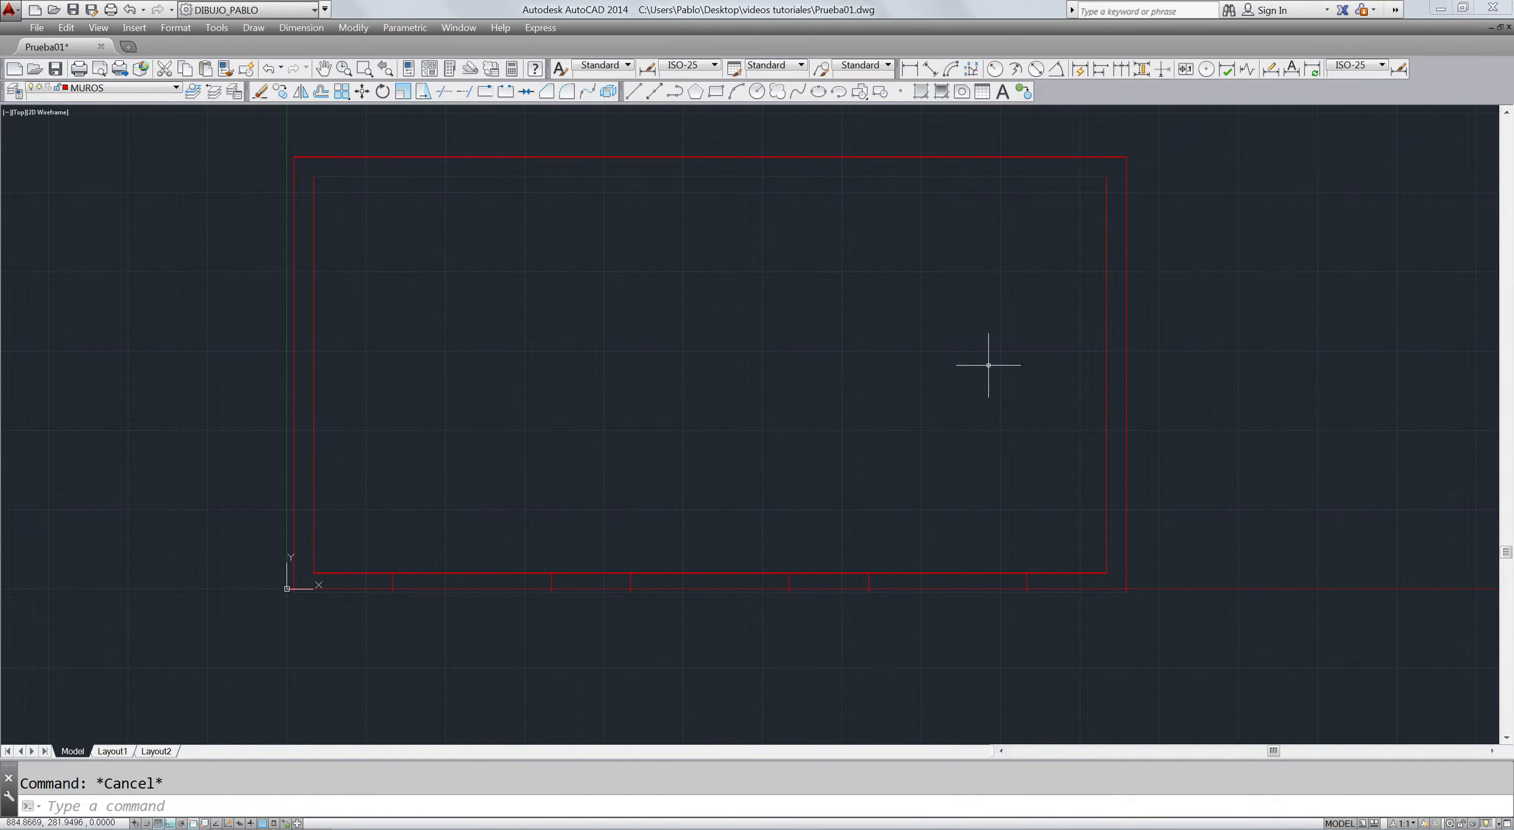
# - Draw a vertical guide polyline from the inner rectangle's upper-right corner up past the outer wall
pyautogui.write('pl')
pyautogui.press('Return')
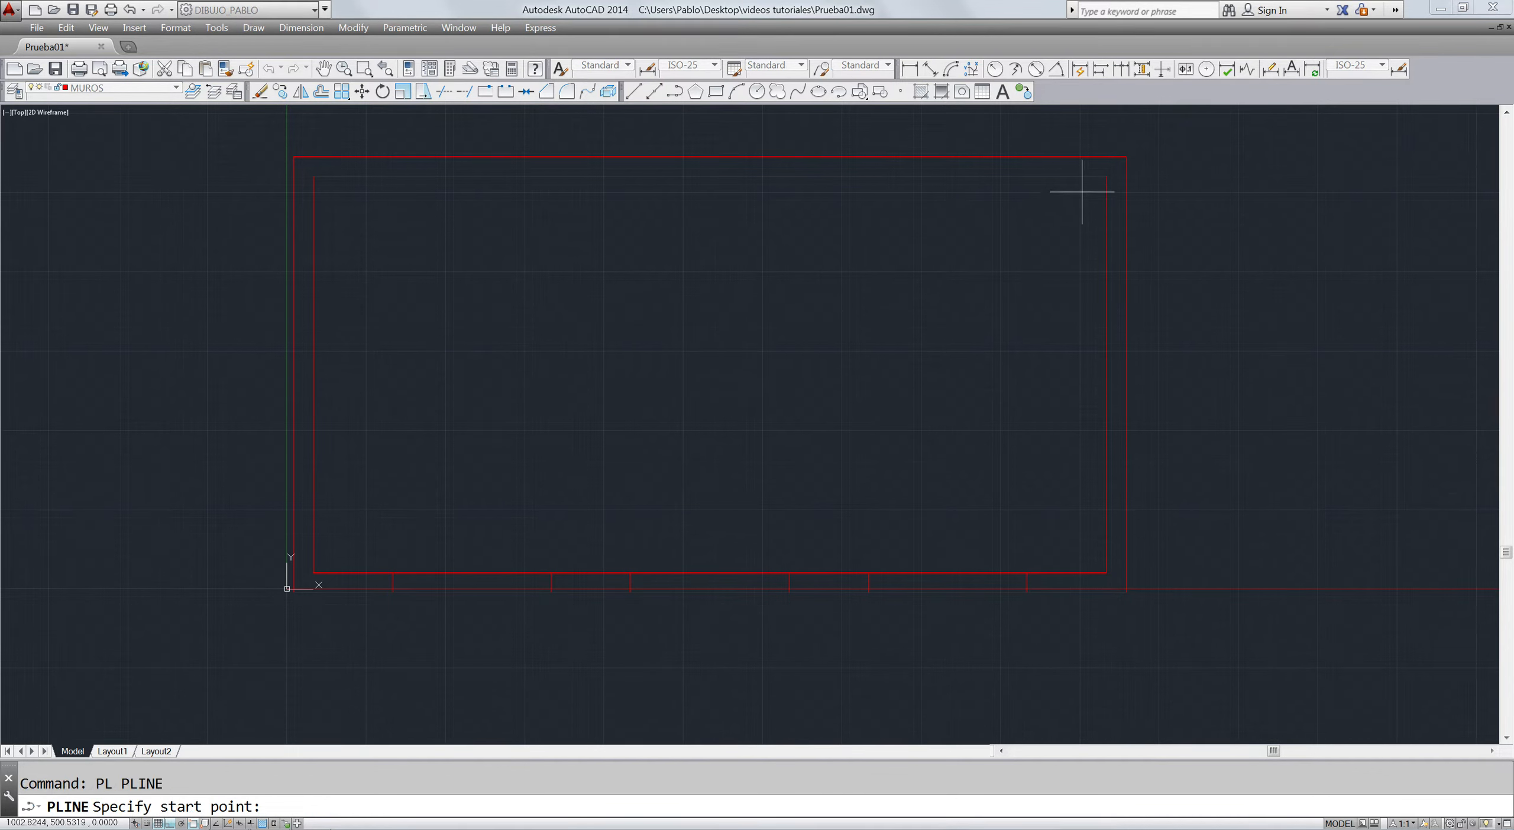
pyautogui.click(1107, 175)
pyautogui.click(1111, 135)
pyautogui.press('Escape')
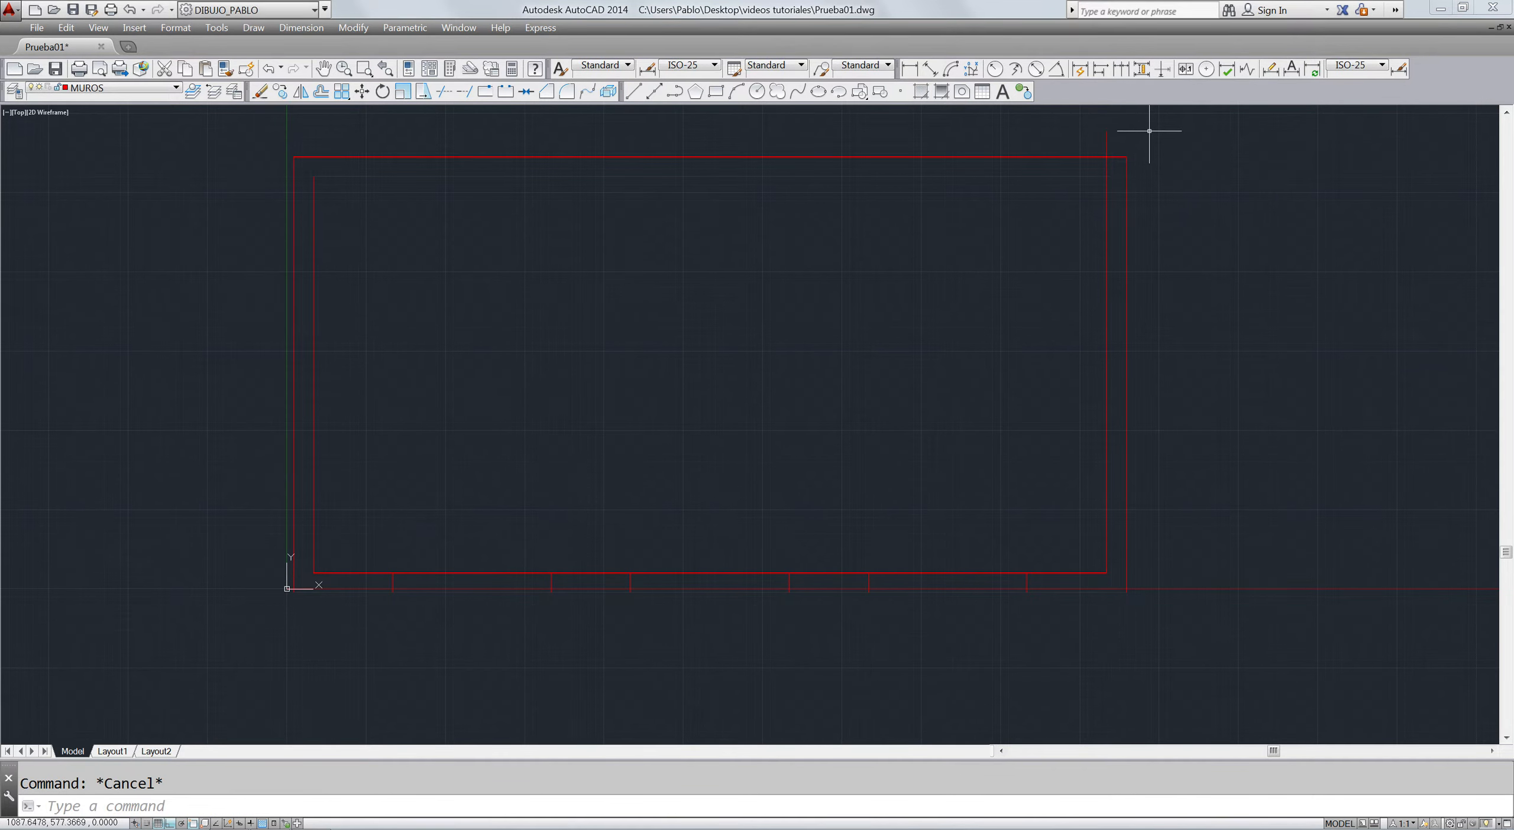
# - Offset the vertical guide line above the upper-right corner 20 units to the left
pyautogui.write('o')
pyautogui.press('Return')
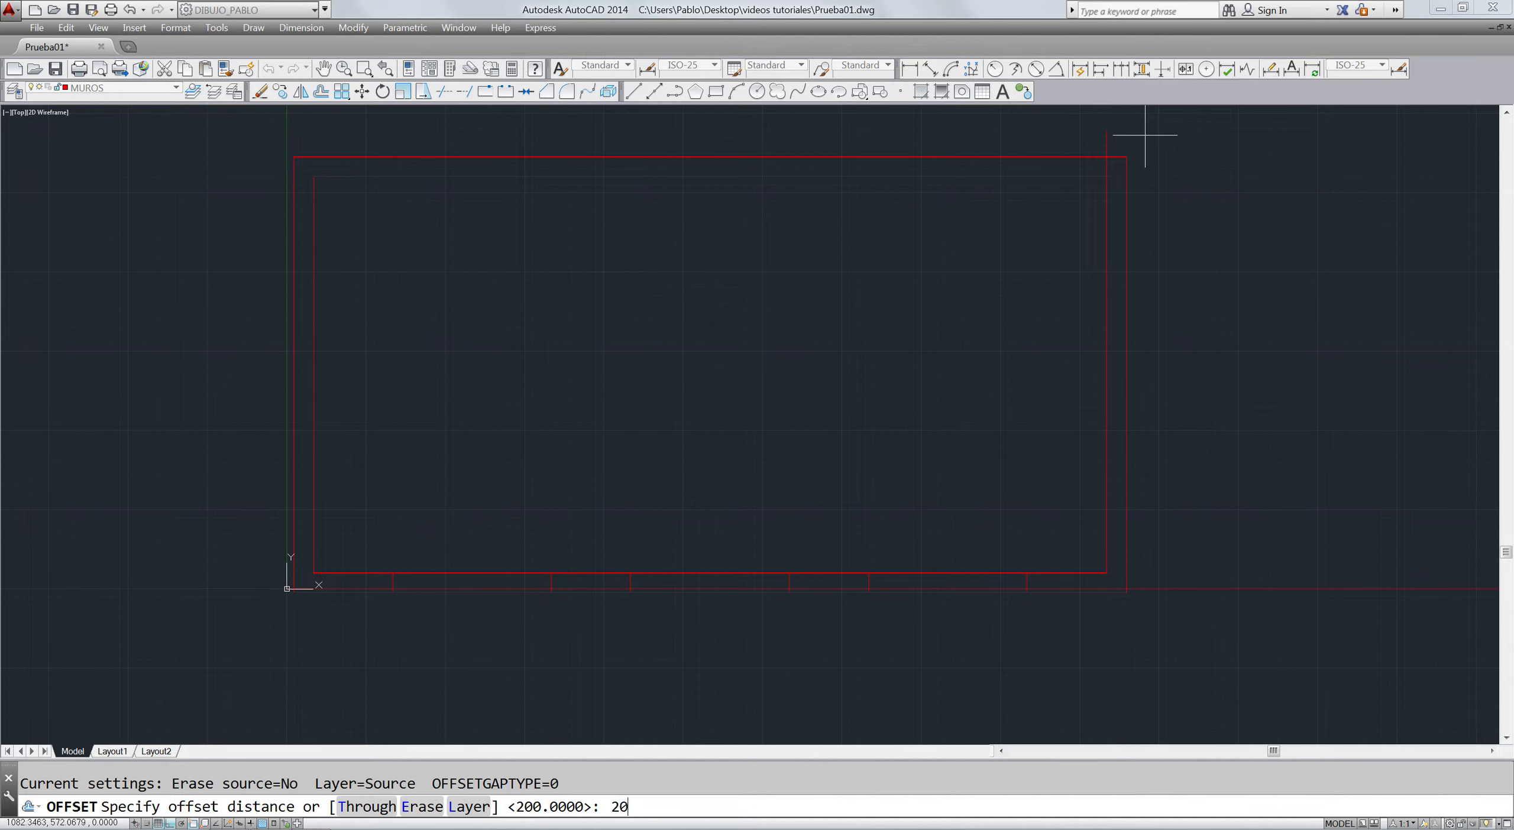
pyautogui.press('Return')
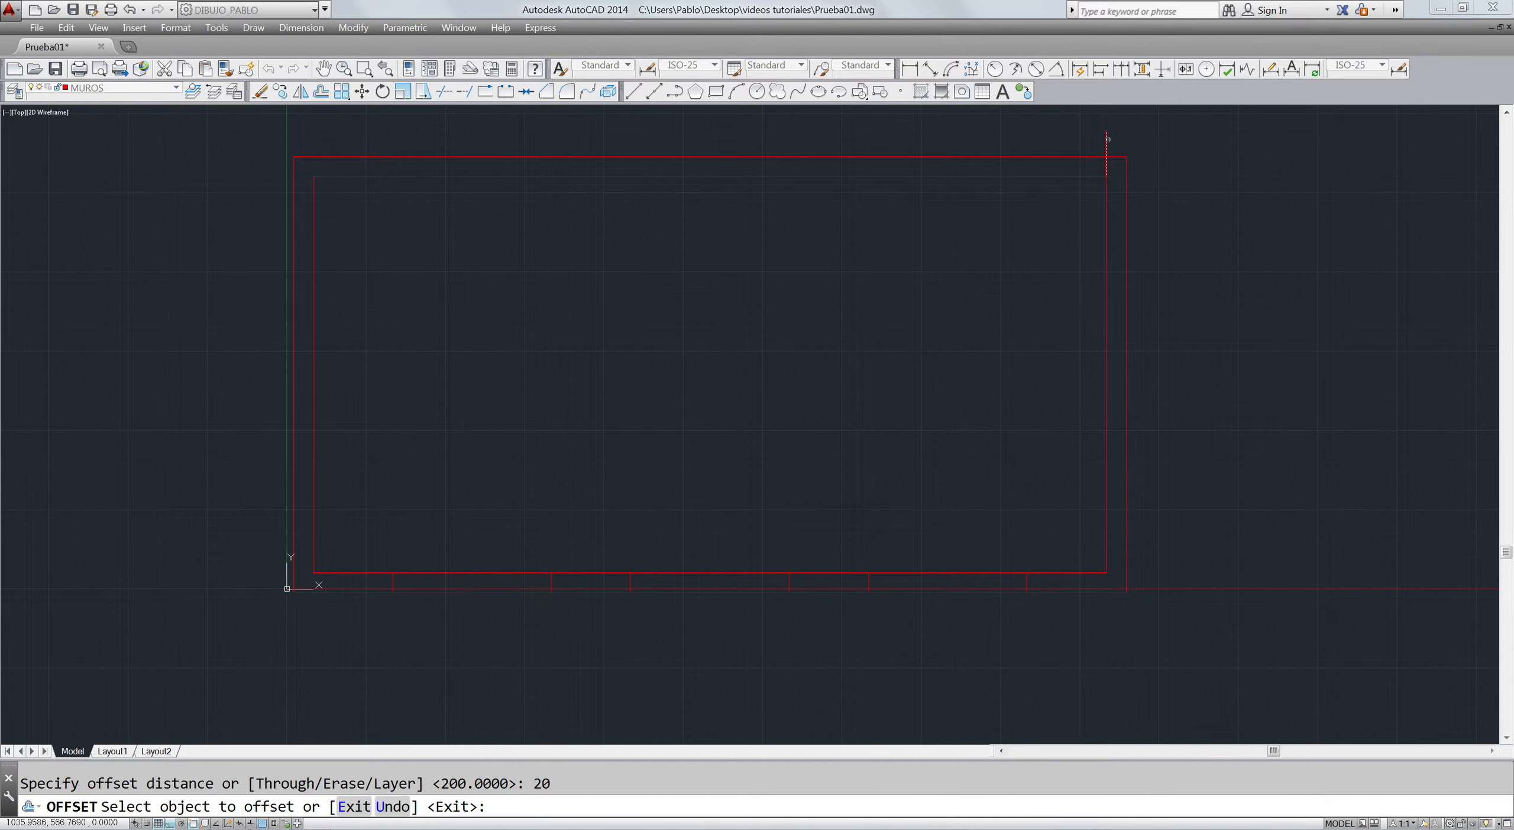
pyautogui.click(1104, 140)
pyautogui.click(1107, 137)
pyautogui.click(1068, 142)
pyautogui.press('Escape')
# - Offset the new guide line across the top wall another 150 units to the left
pyautogui.press('Return')
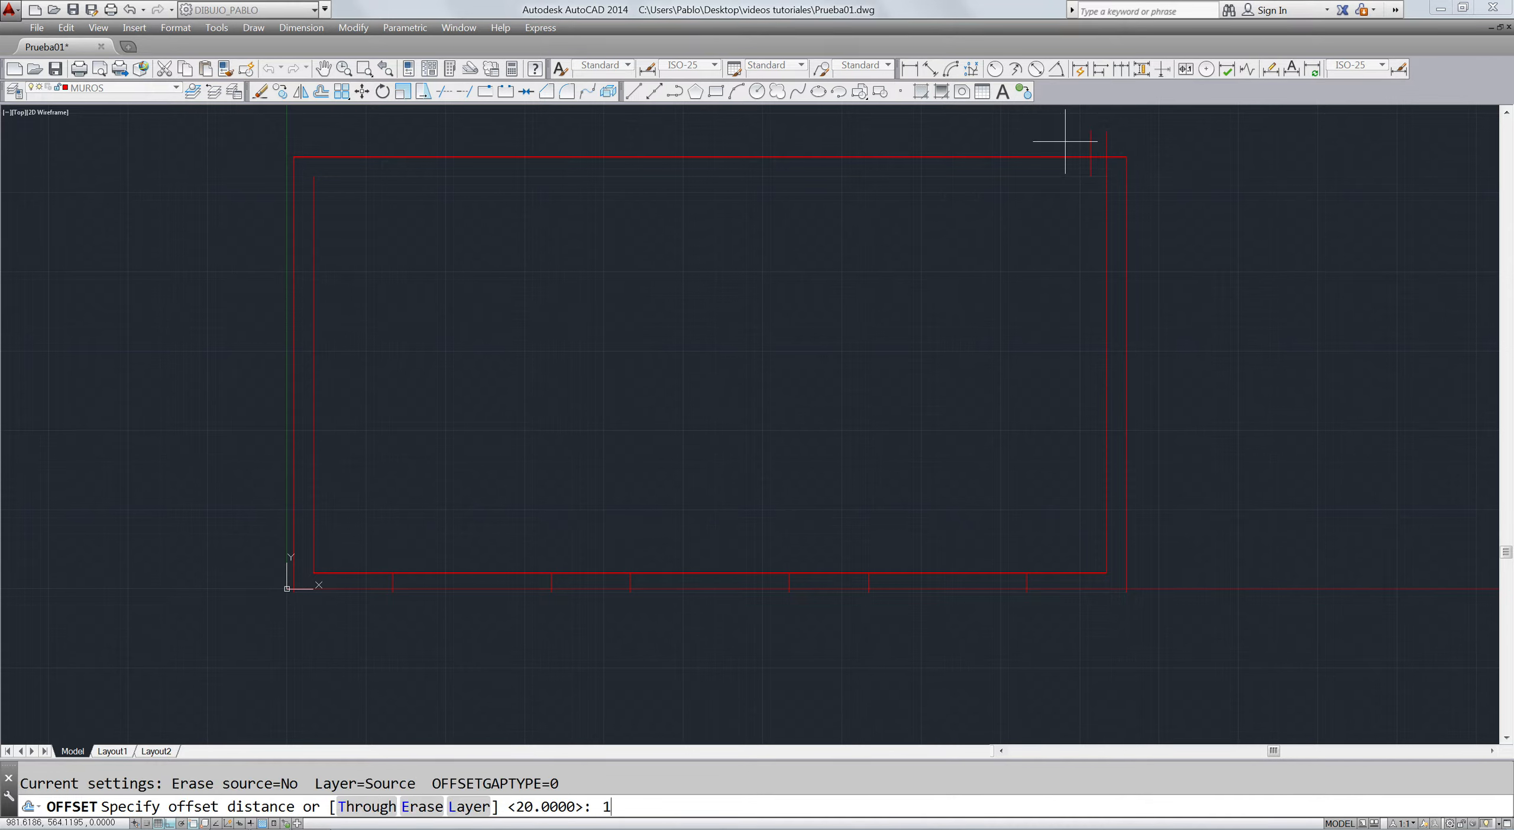
pyautogui.press('Return')
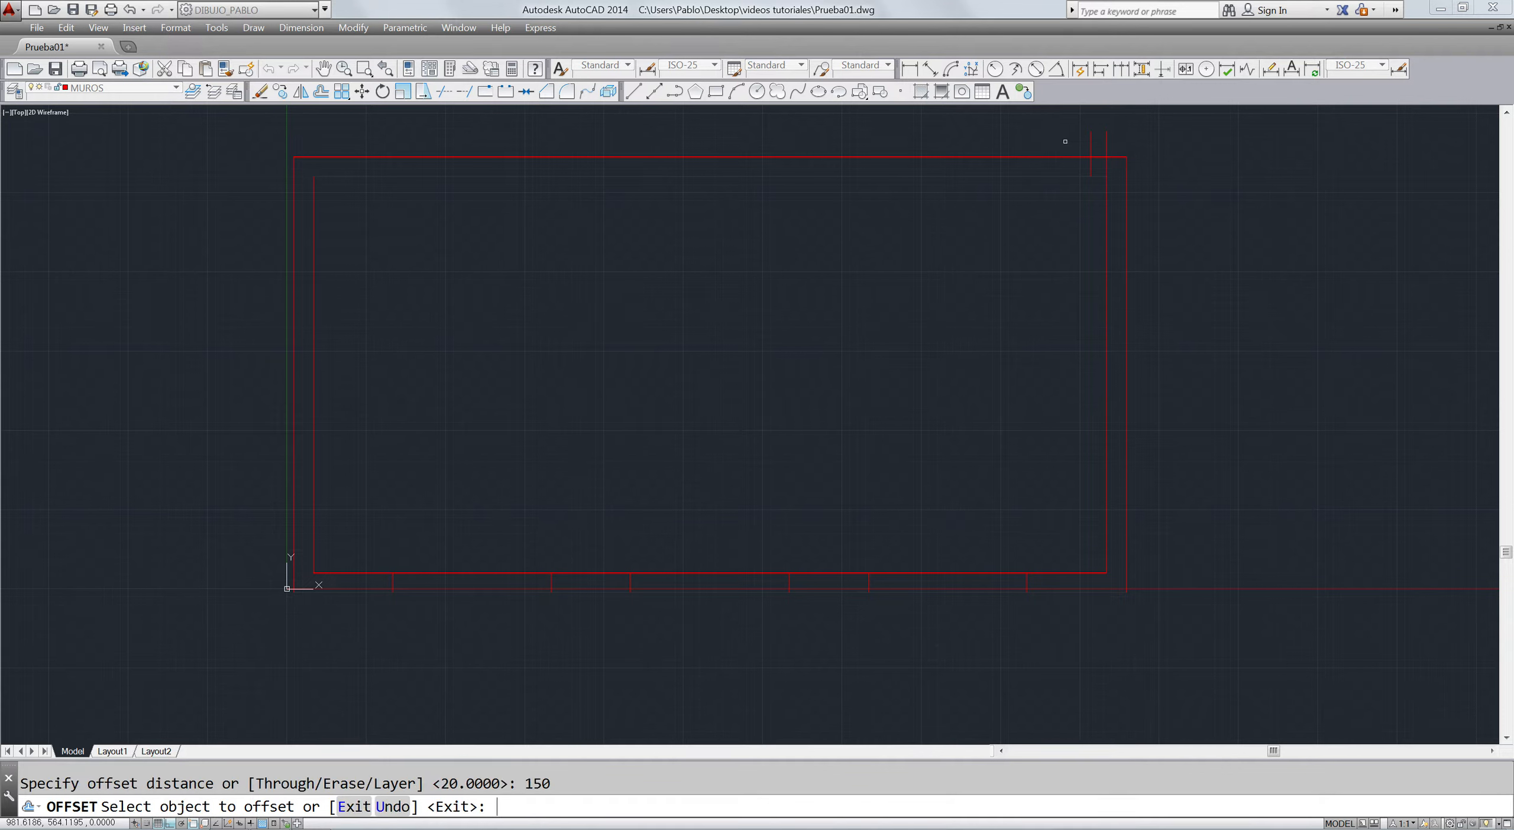
pyautogui.click(1091, 141)
pyautogui.press('Escape')
pyautogui.press('Escape')
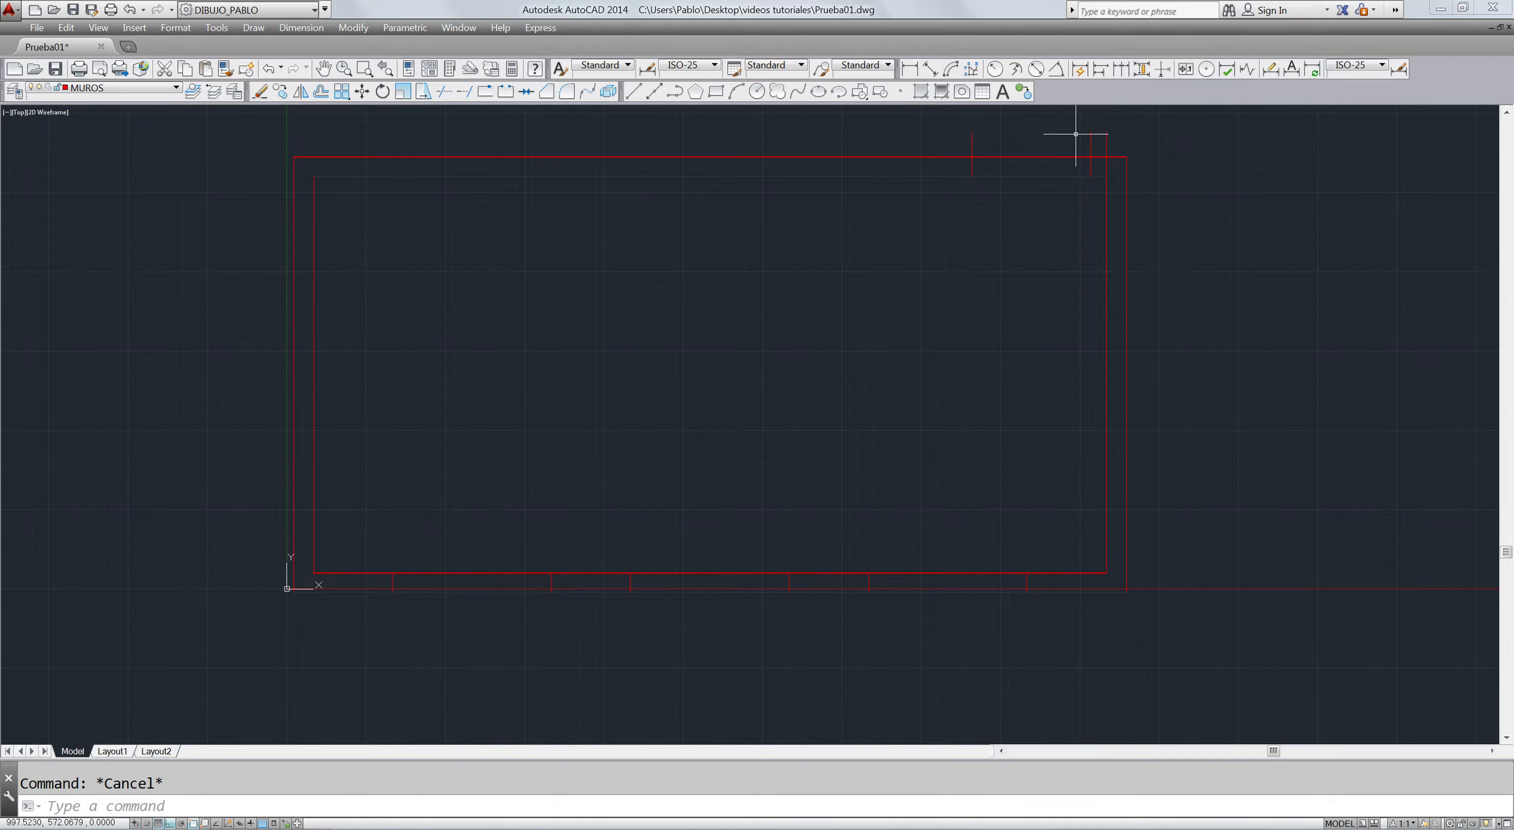
# - Erase the original vertical guide line at the inner rectangle's upper-right corner
pyautogui.click(1107, 141)
pyautogui.write('e')
pyautogui.press('Return')
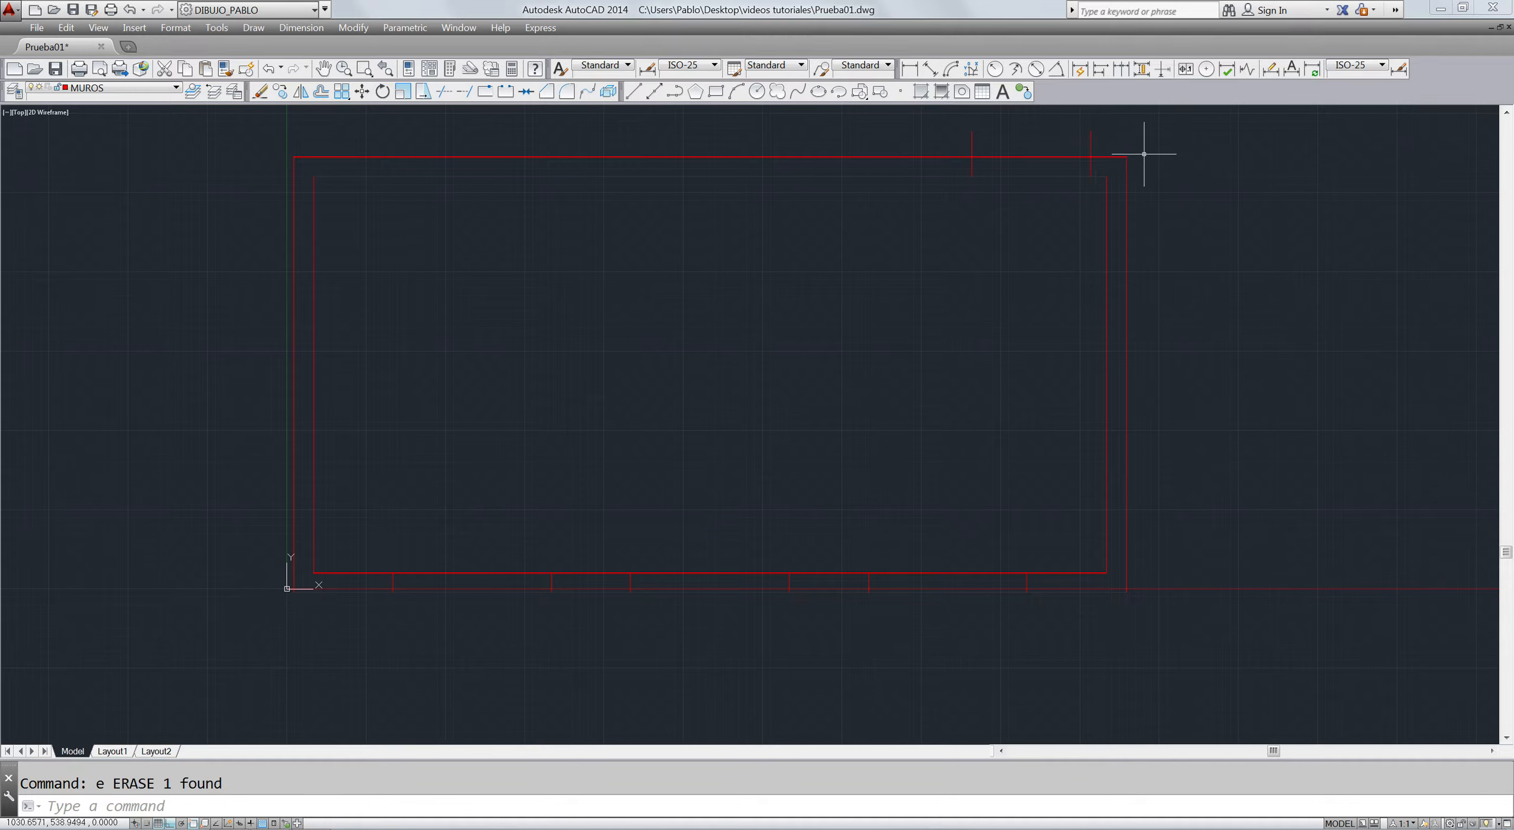
# - Trim the two remaining guide lines above the top wall, using the outer rectangle as the cutting edge
pyautogui.write('tr')
pyautogui.press('Return')
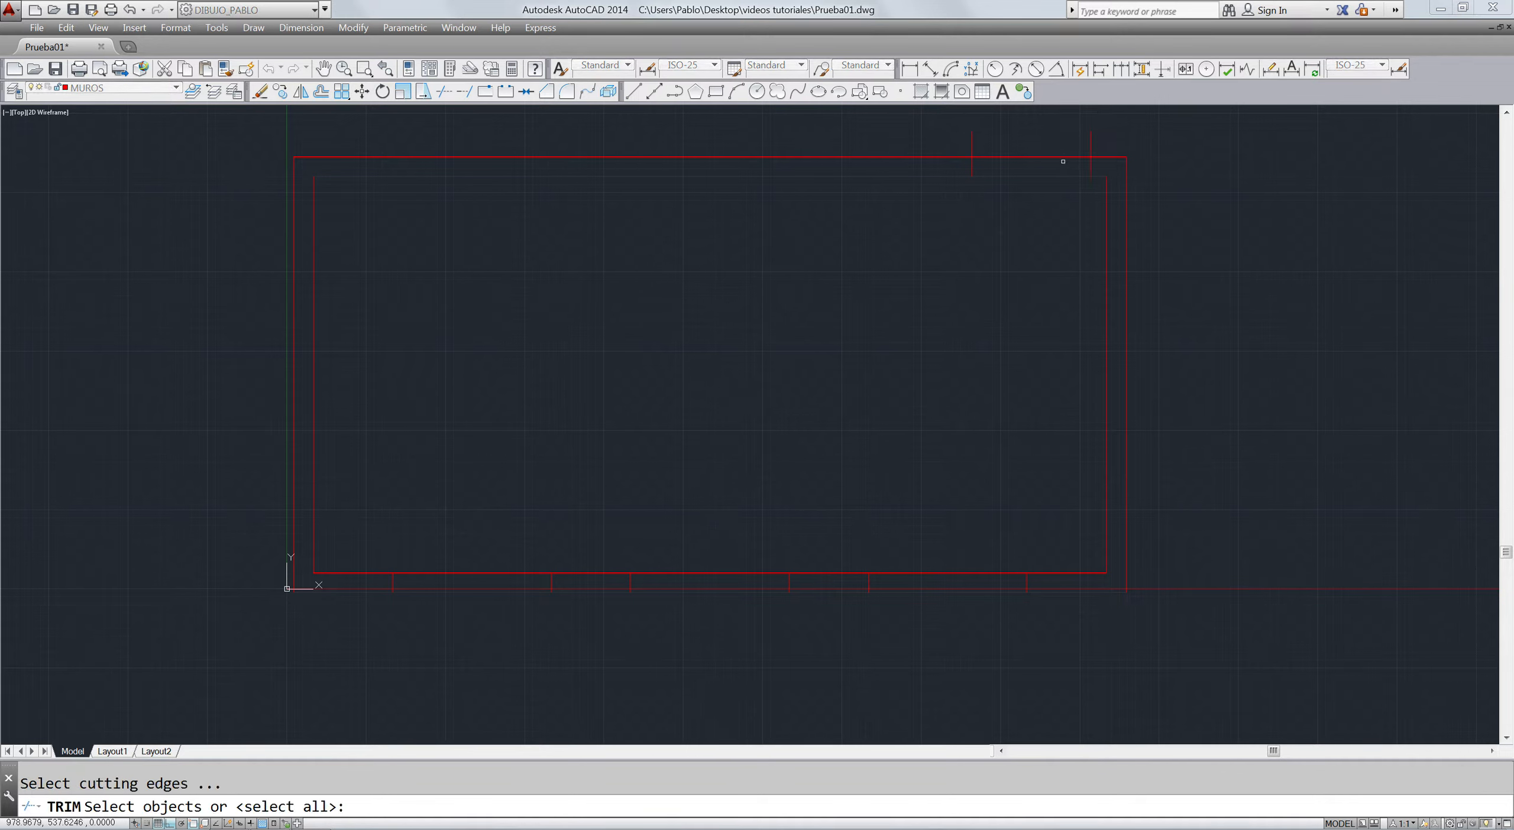
pyautogui.click(1067, 158)
pyautogui.press('Return')
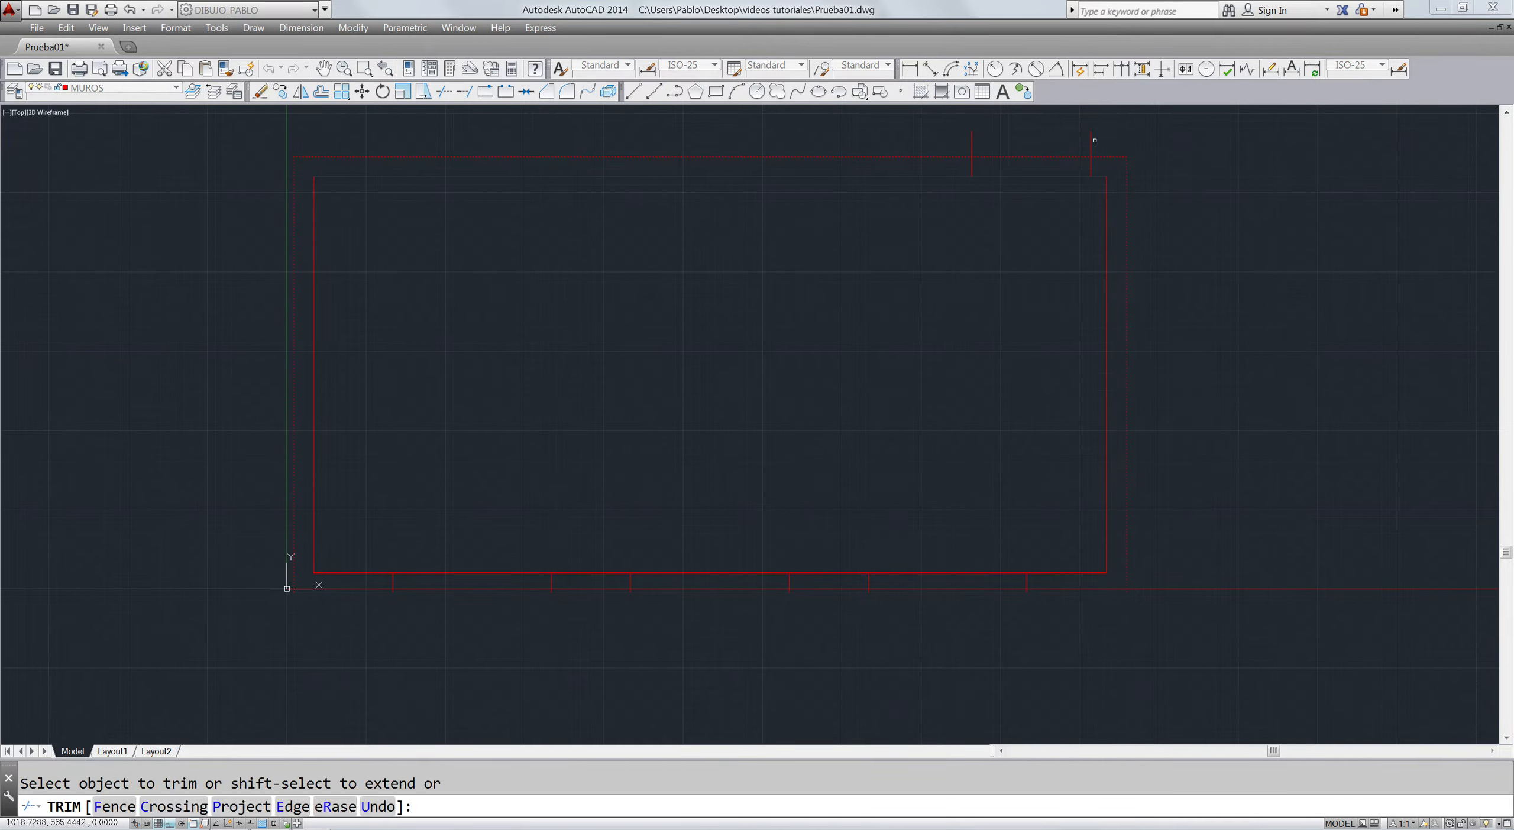
pyautogui.click(1098, 142)
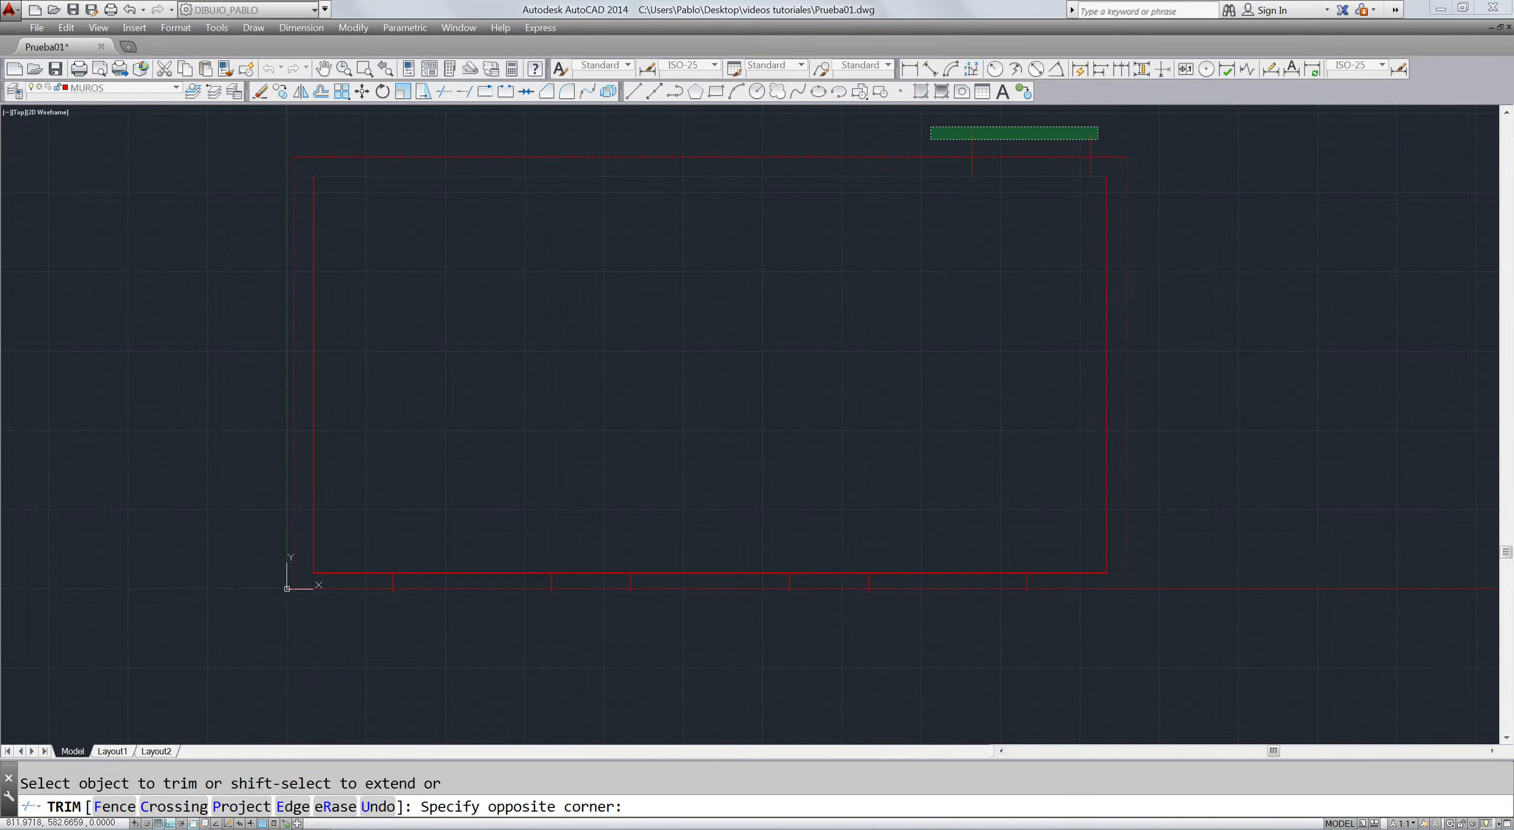
pyautogui.click(930, 125)
pyautogui.press('Escape')
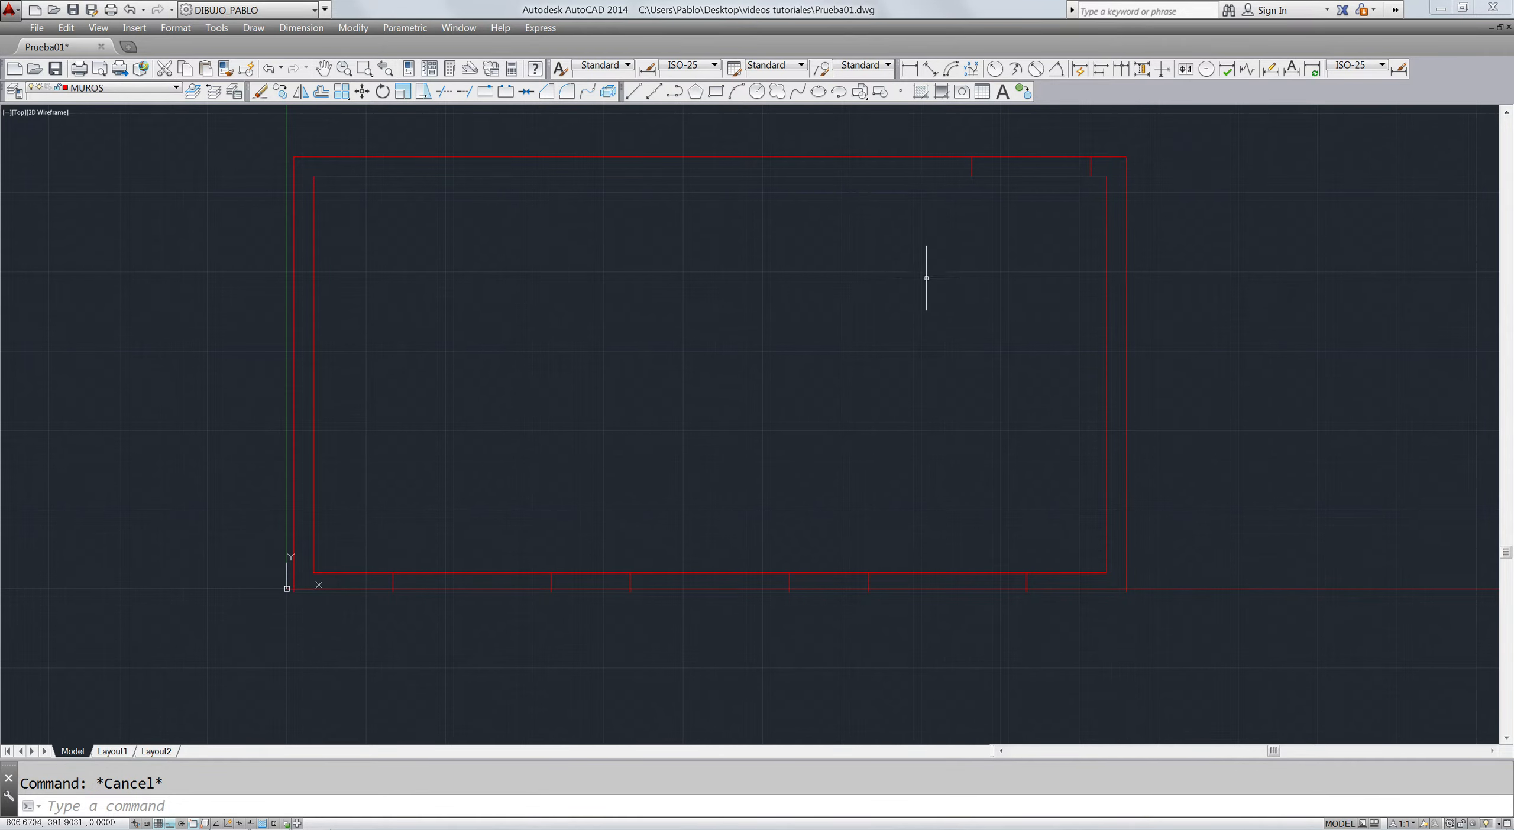
# - Trim the wall lines across the top opening and the three bottom openings, using all walls and opening marks as cutting edges
pyautogui.write('tr')
pyautogui.press('Return')
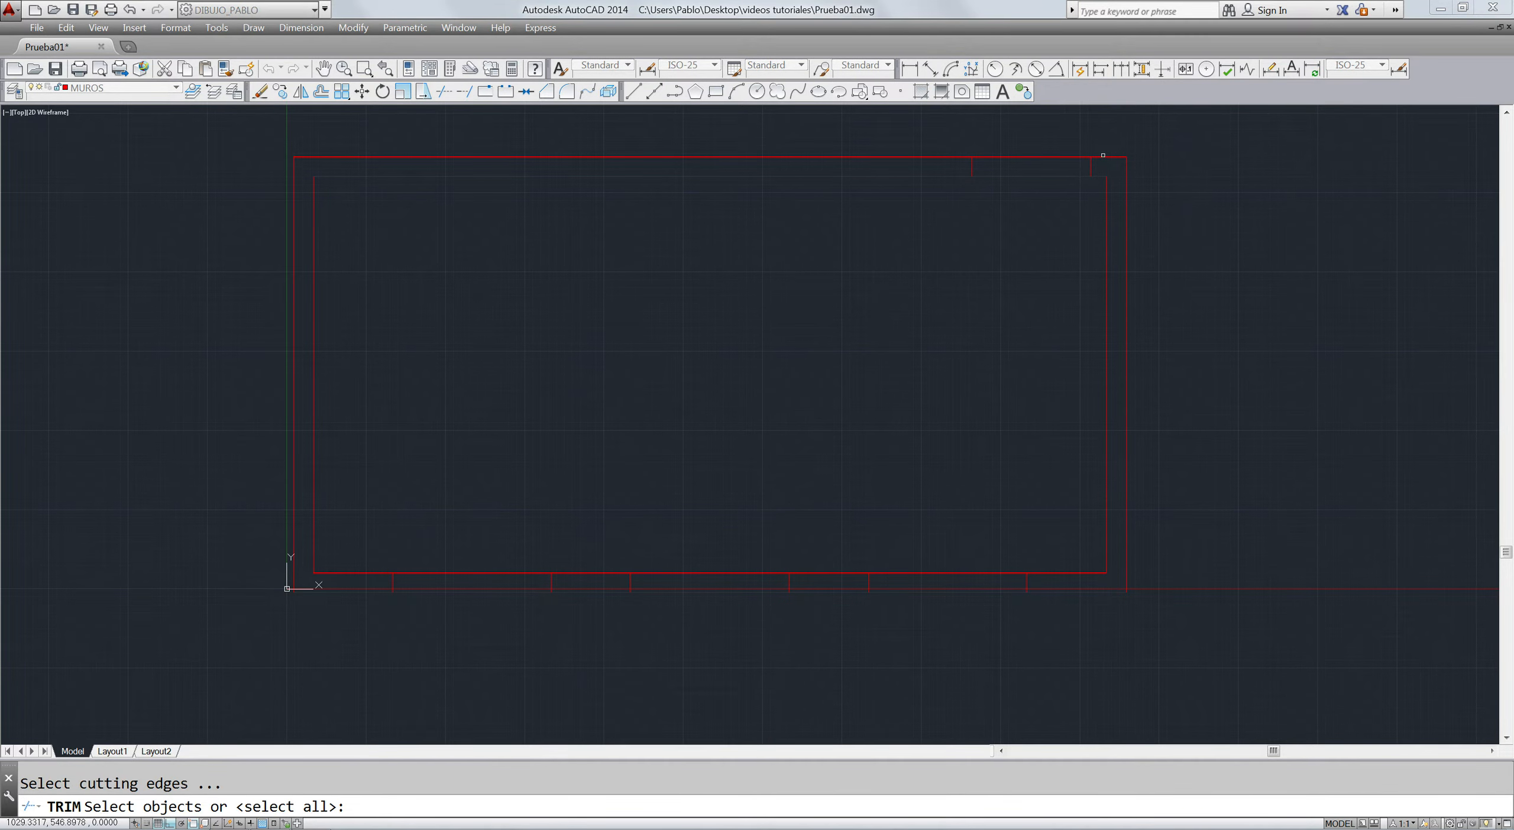
pyautogui.click(1141, 140)
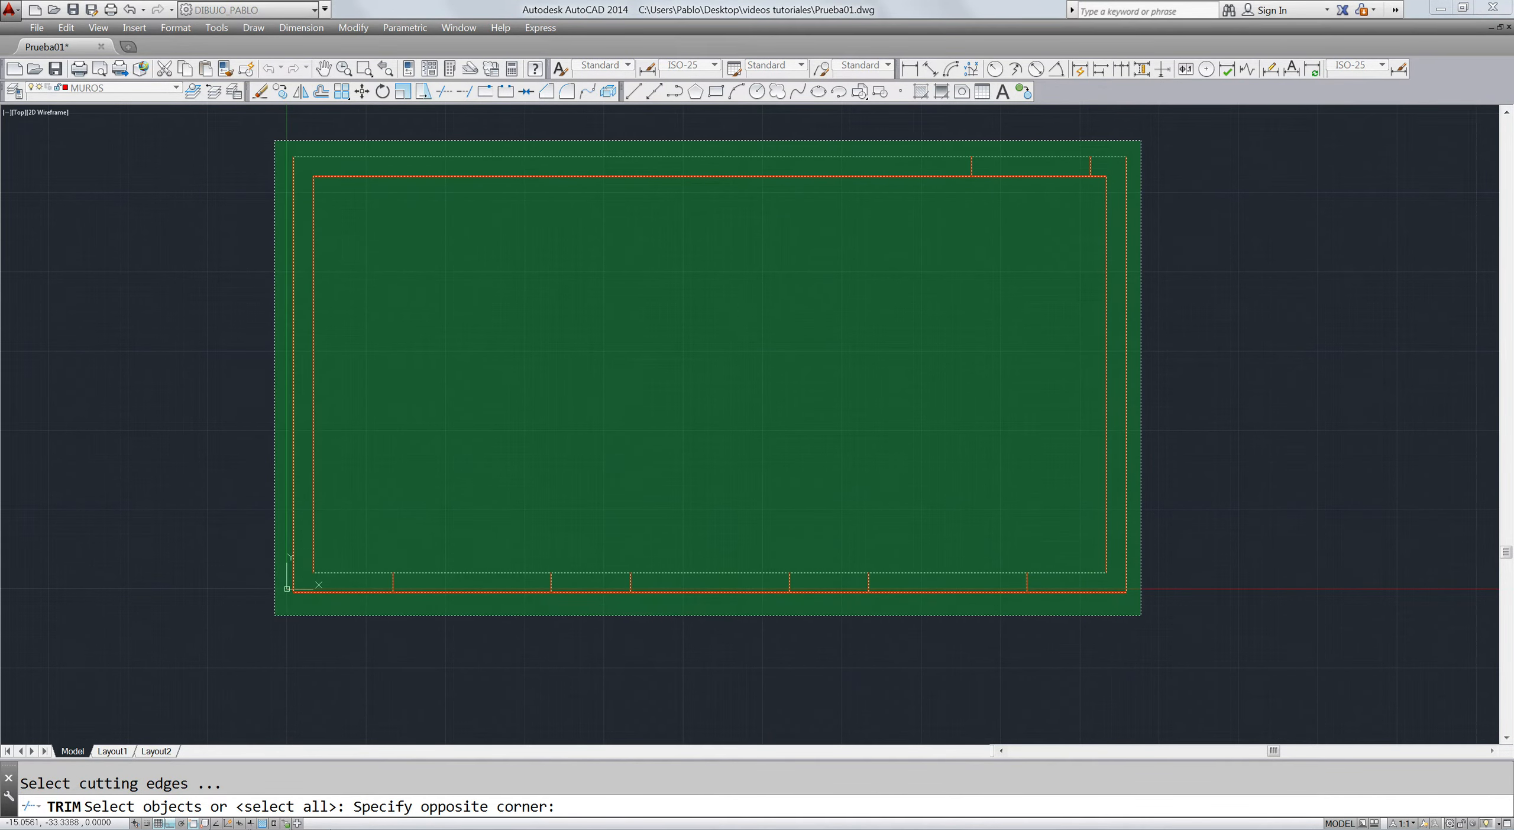
pyautogui.click(274, 616)
pyautogui.press('Return')
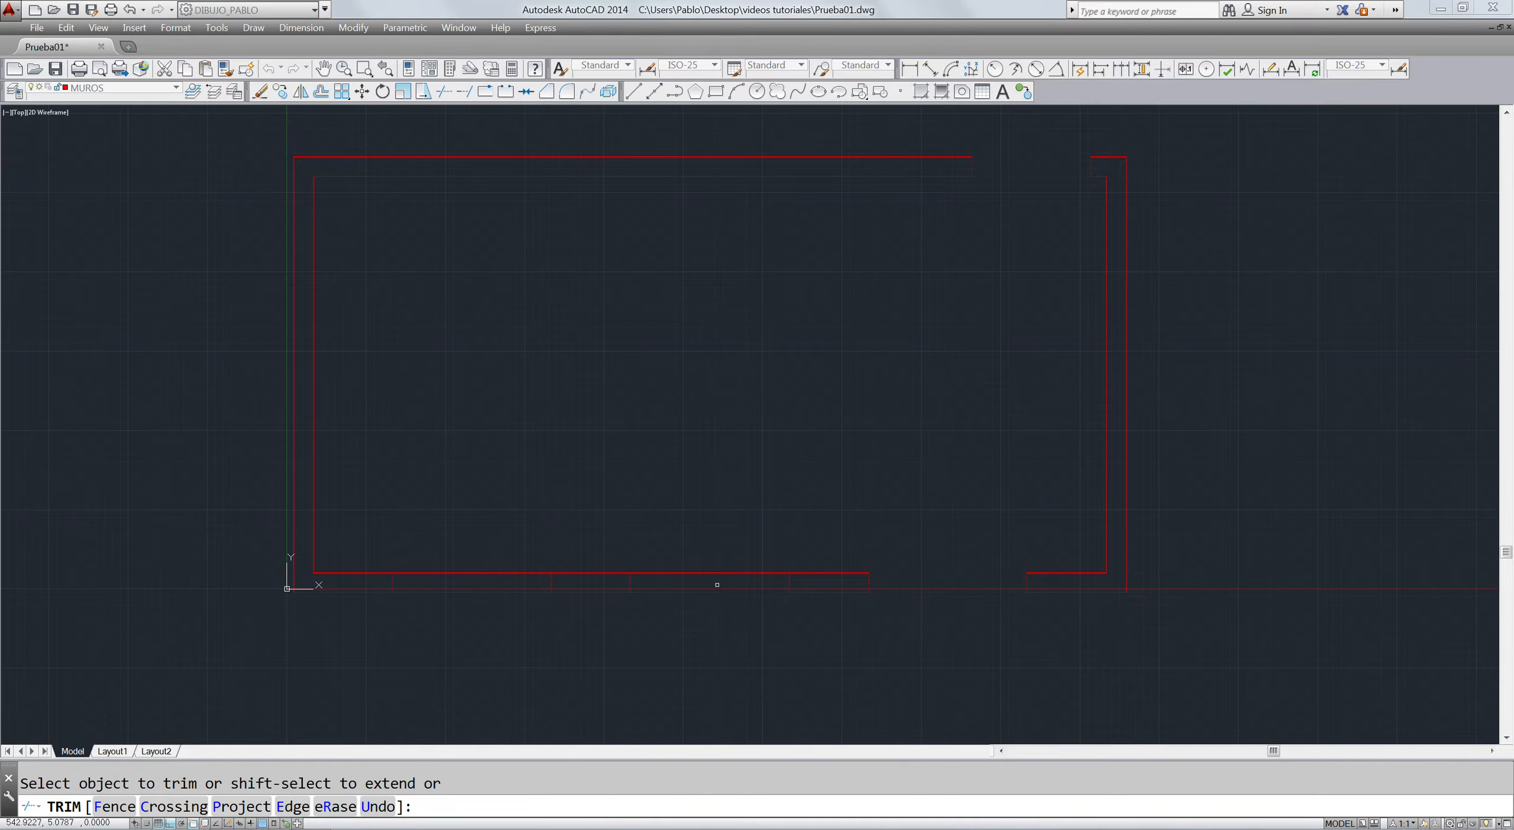
pyautogui.click(718, 540)
pyautogui.click(666, 572)
pyautogui.click(504, 561)
pyautogui.click(485, 609)
pyautogui.press('Escape')
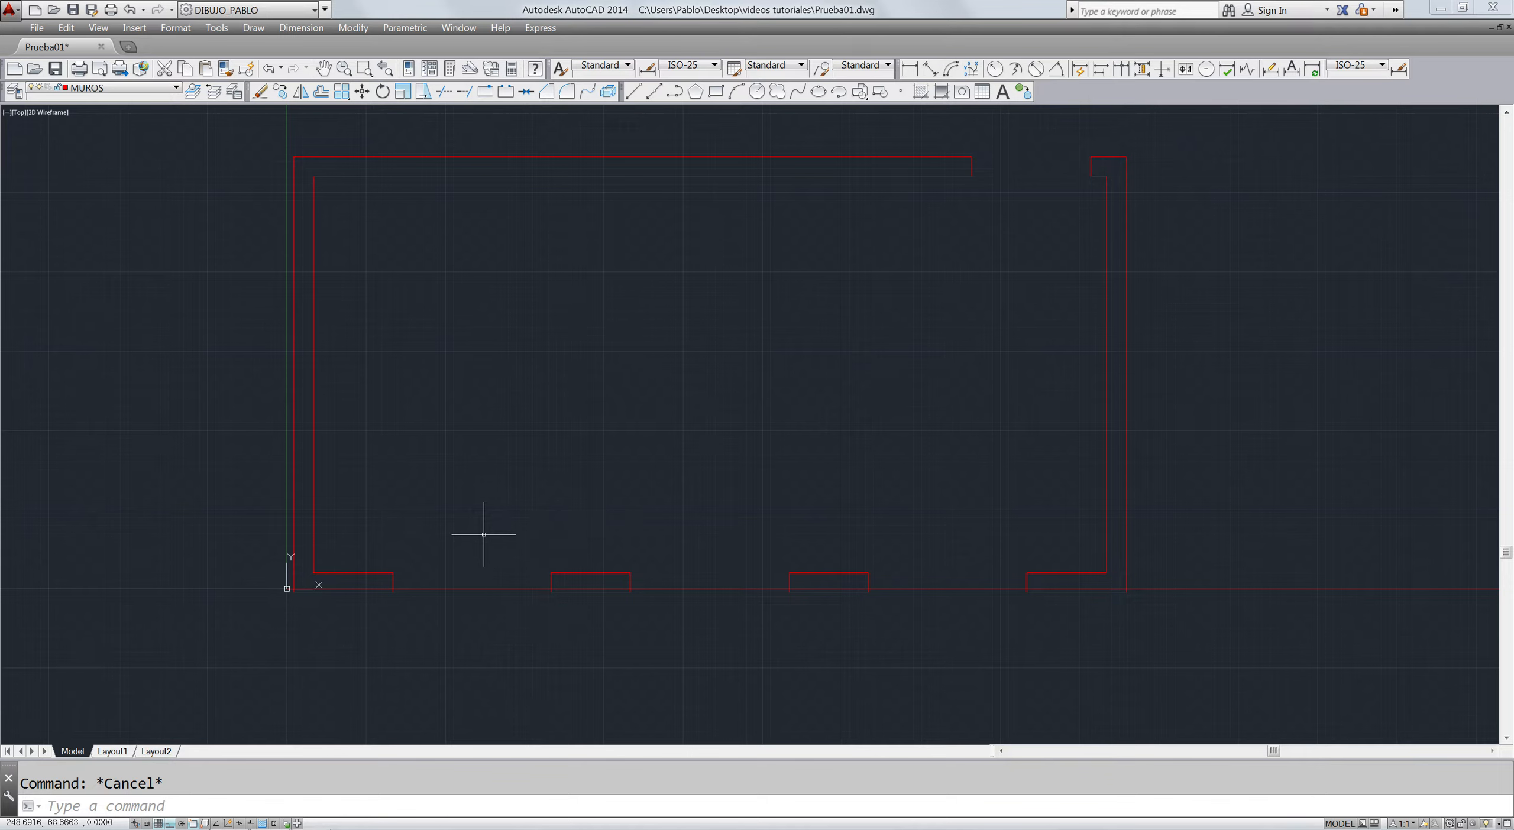
# - Draw two polylines across the middle bottom opening, one along the wall's inner edge and one along its outer edge
pyautogui.write('pl')
pyautogui.press('Return')
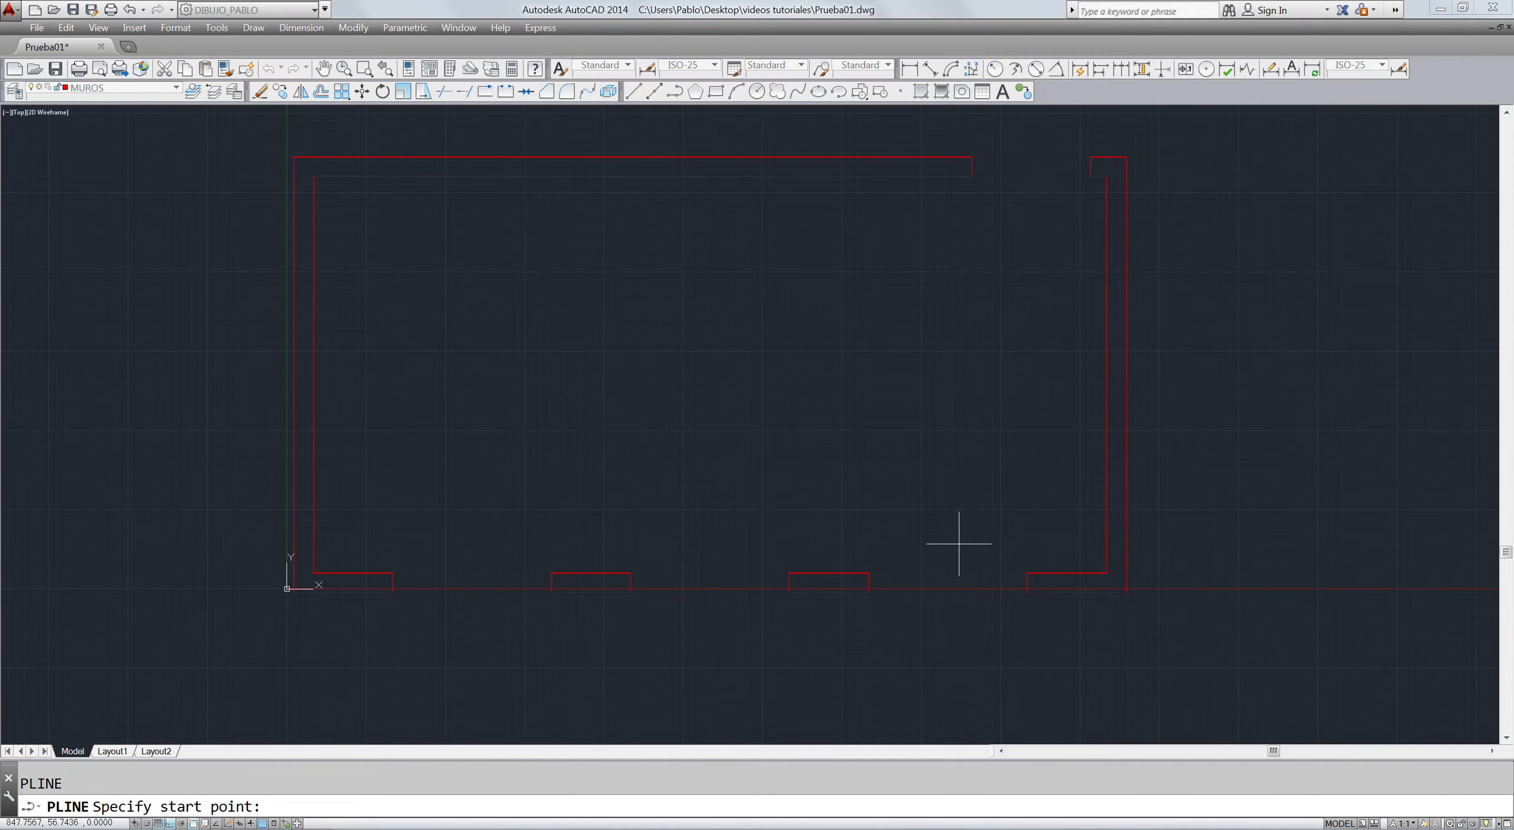
pyautogui.click(630, 573)
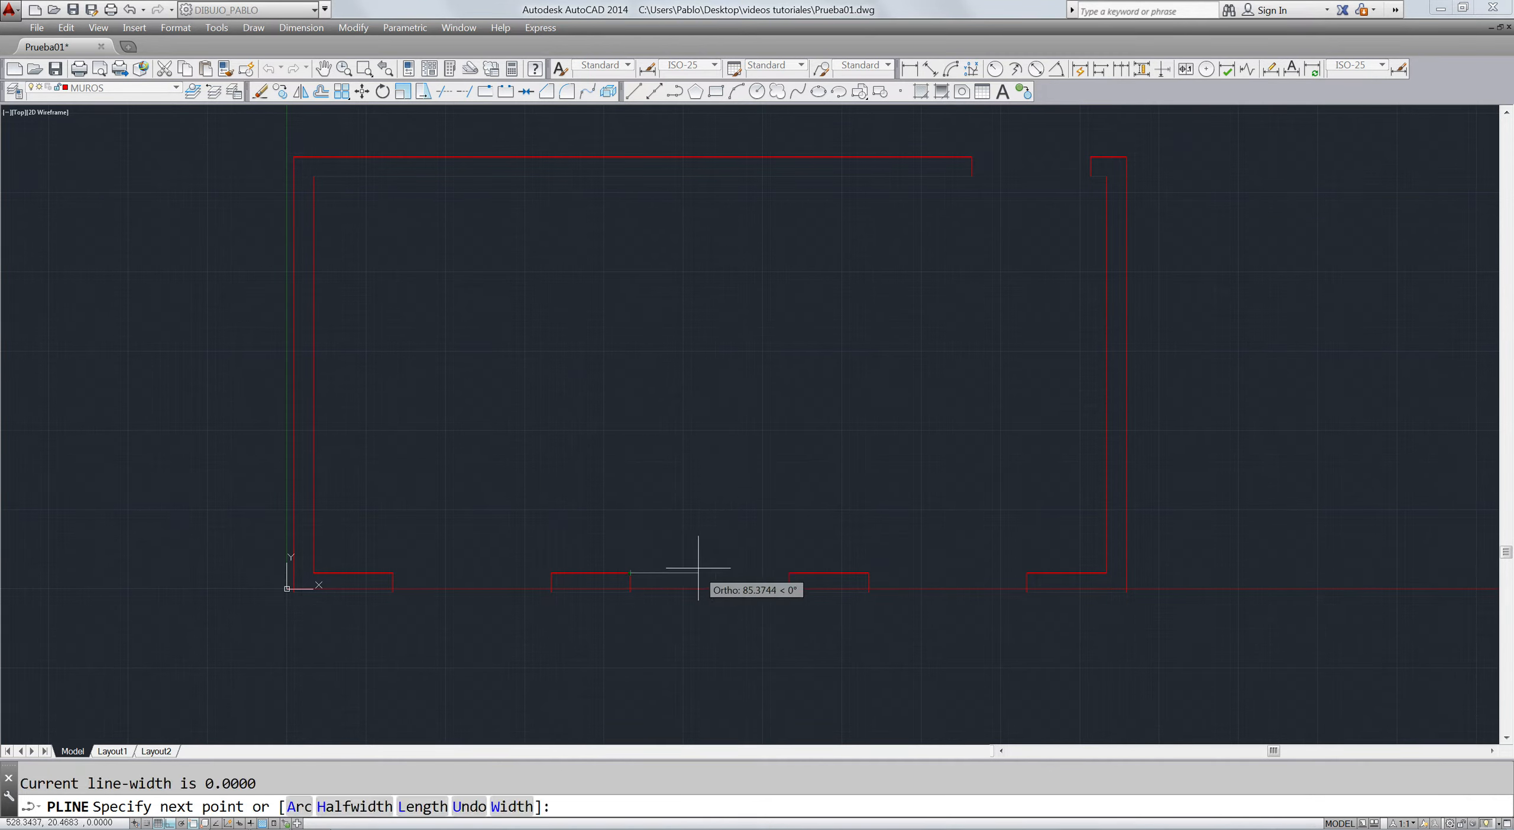
pyautogui.click(789, 573)
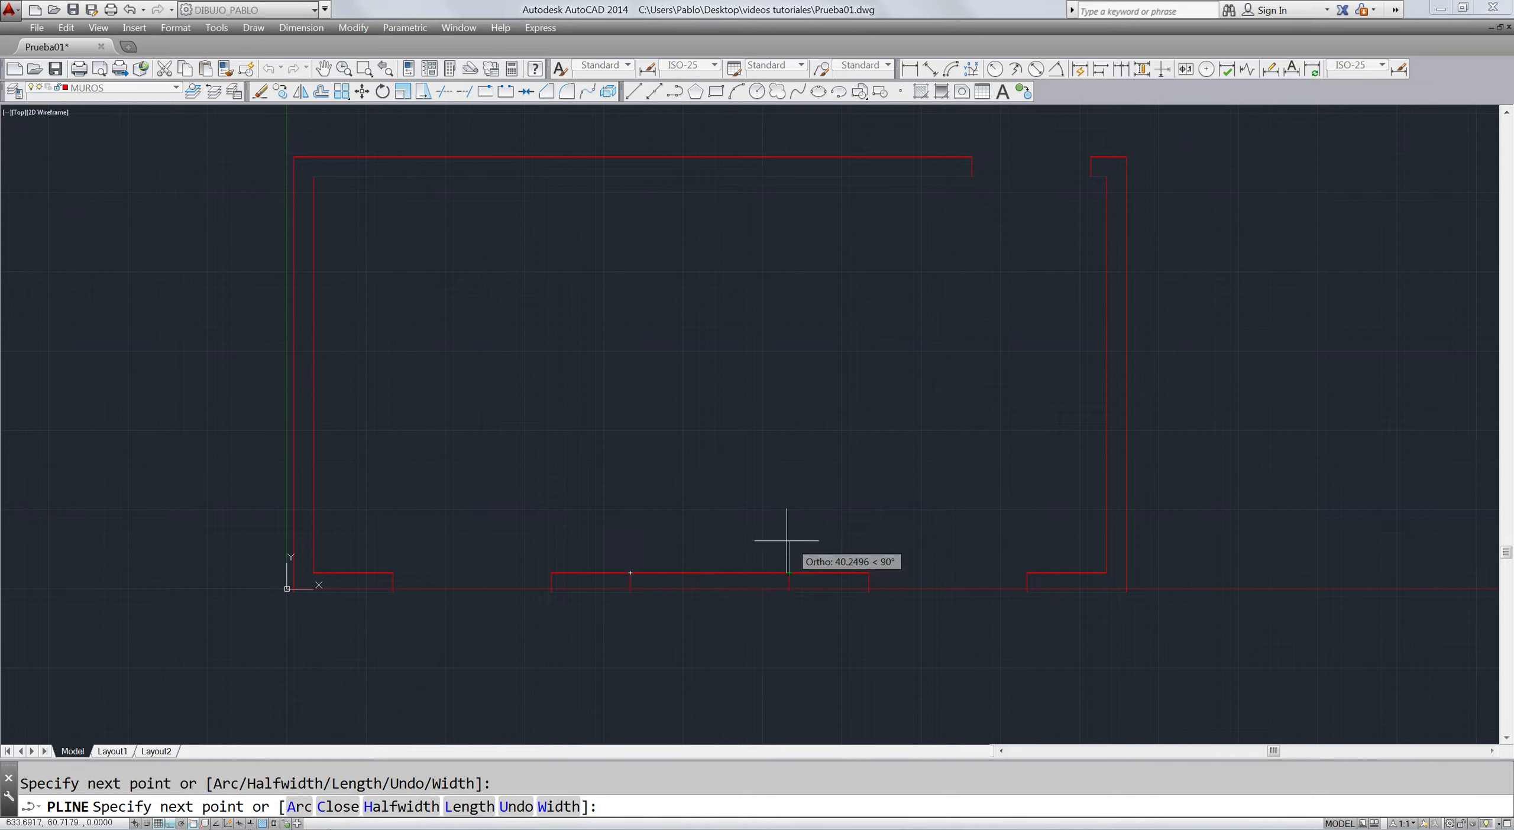
pyautogui.press('Return')
pyautogui.press('Return')
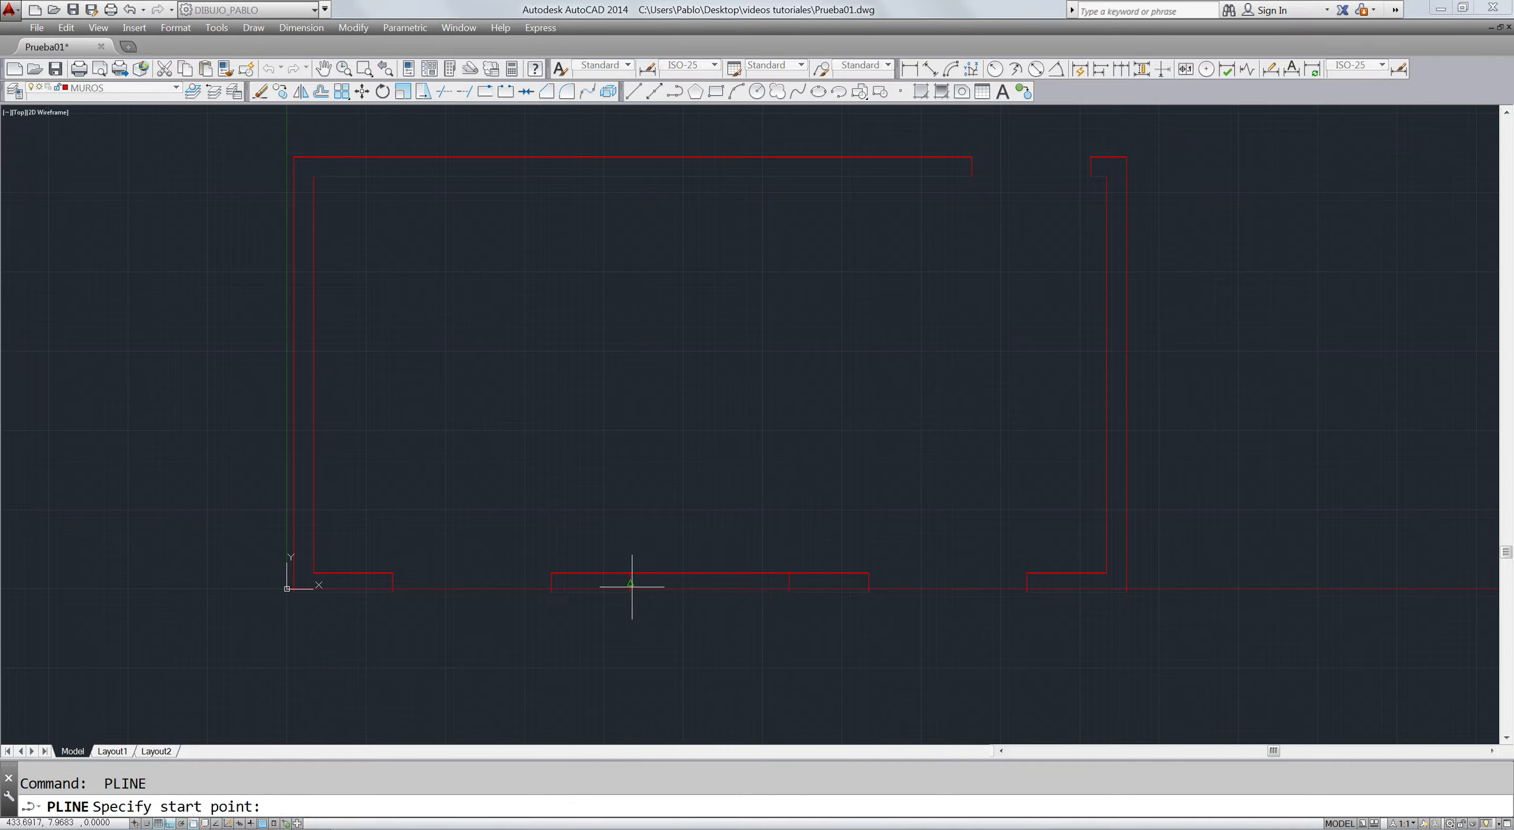
pyautogui.click(631, 591)
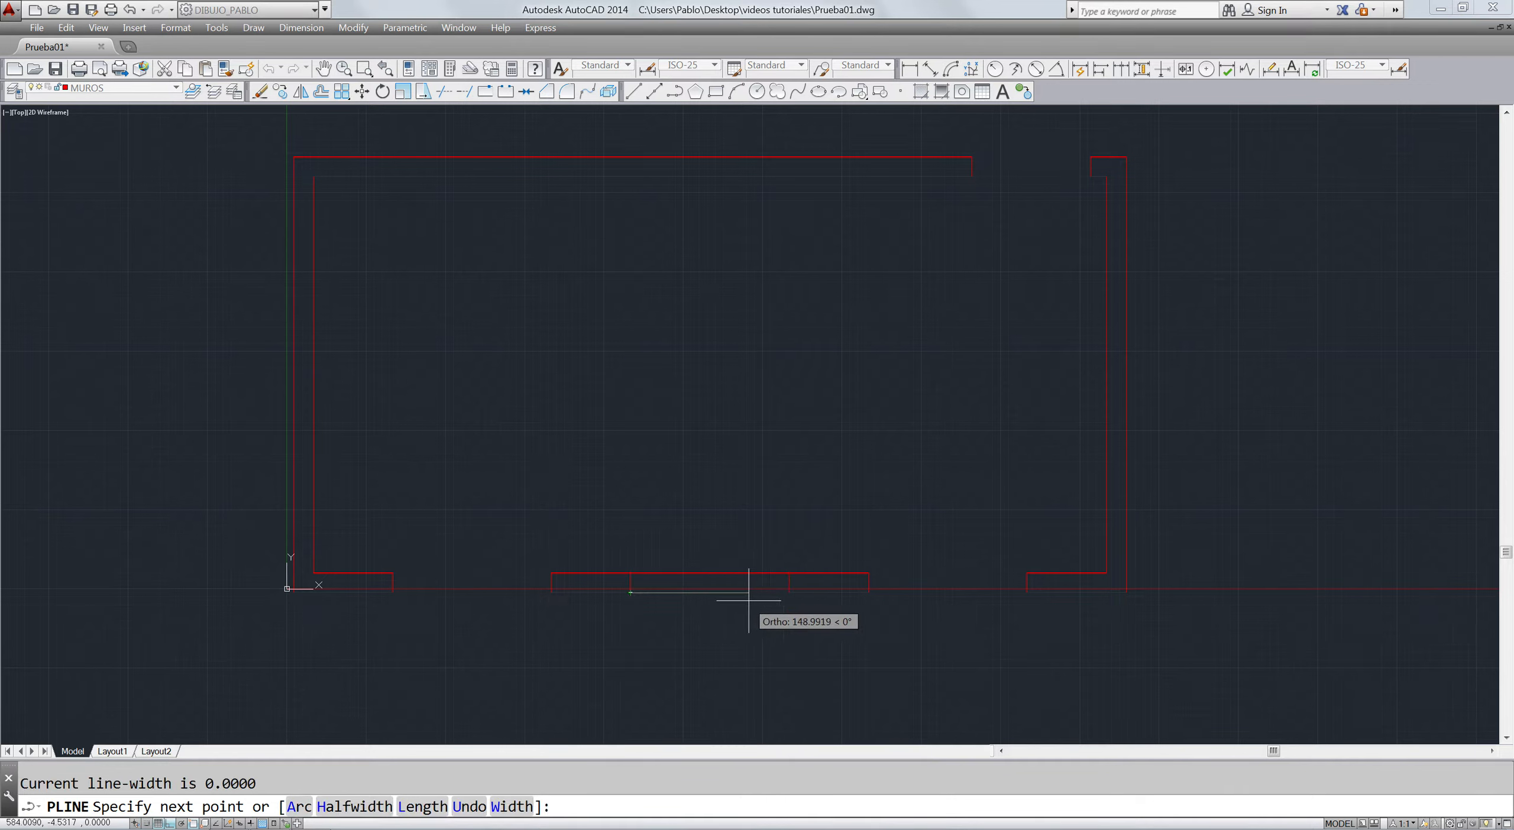
pyautogui.click(789, 592)
pyautogui.press('Escape')
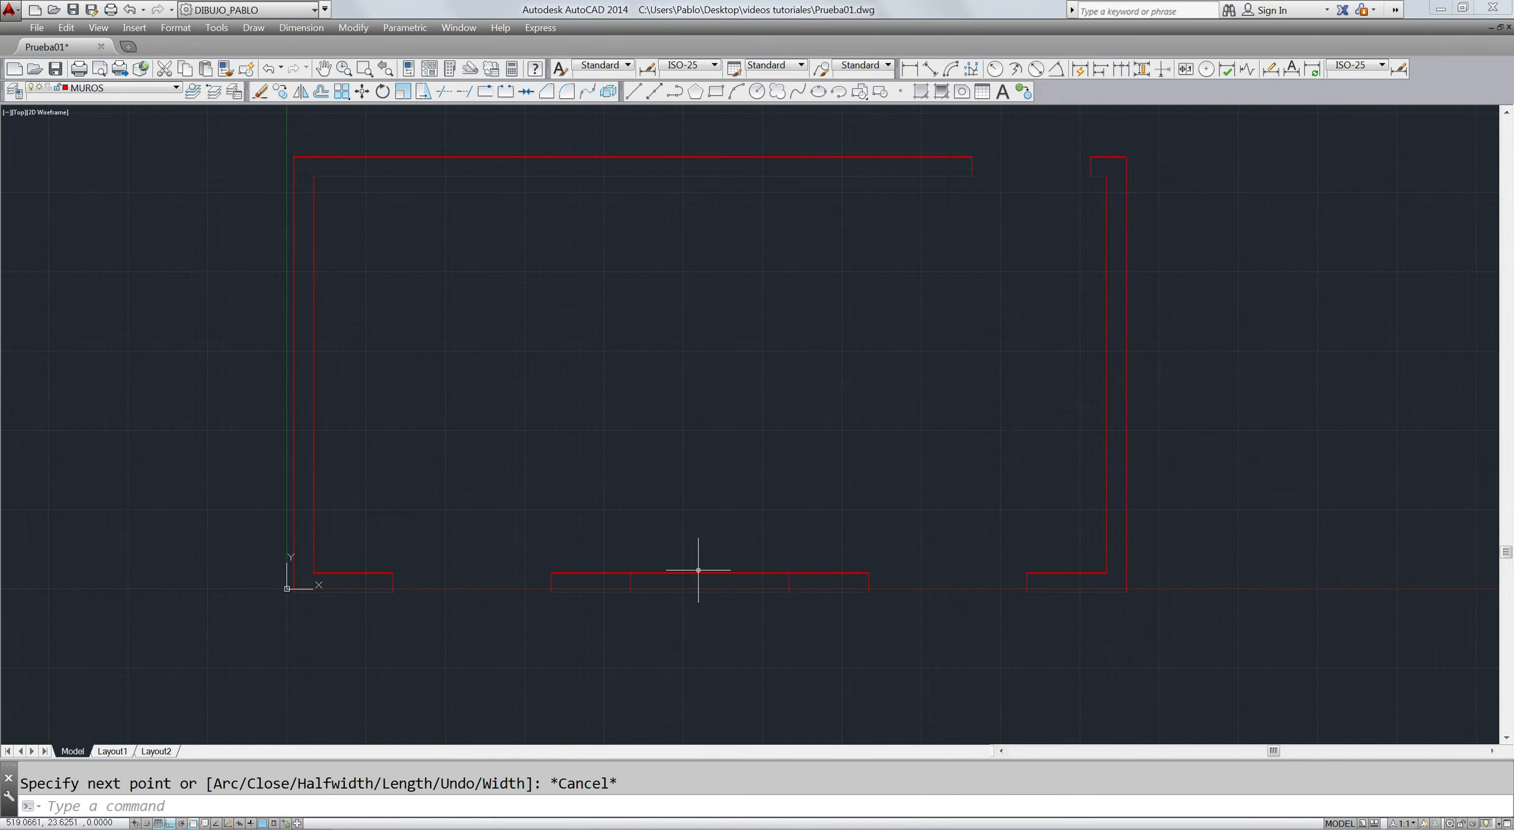
# - Turn on Quick Properties and set the colour of the two polylines across the middle bottom opening to Yellow
pyautogui.click(744, 573)
pyautogui.click(728, 602)
pyautogui.click(727, 603)
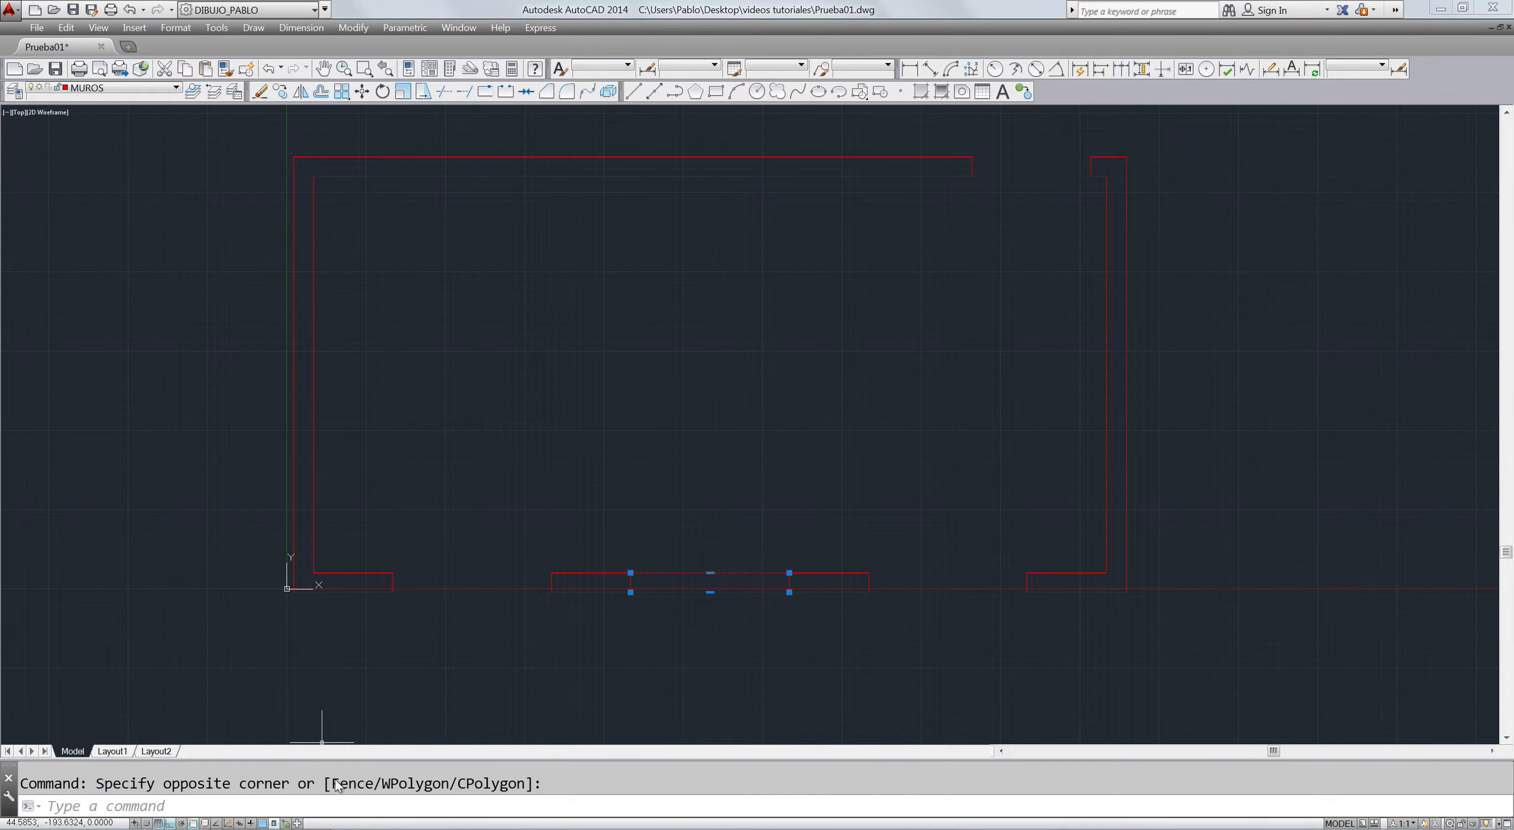
pyautogui.hotkey('ctrl', 'shift', 'p')
pyautogui.moveTo(465, 525); pyautogui.dragTo(524, 373)
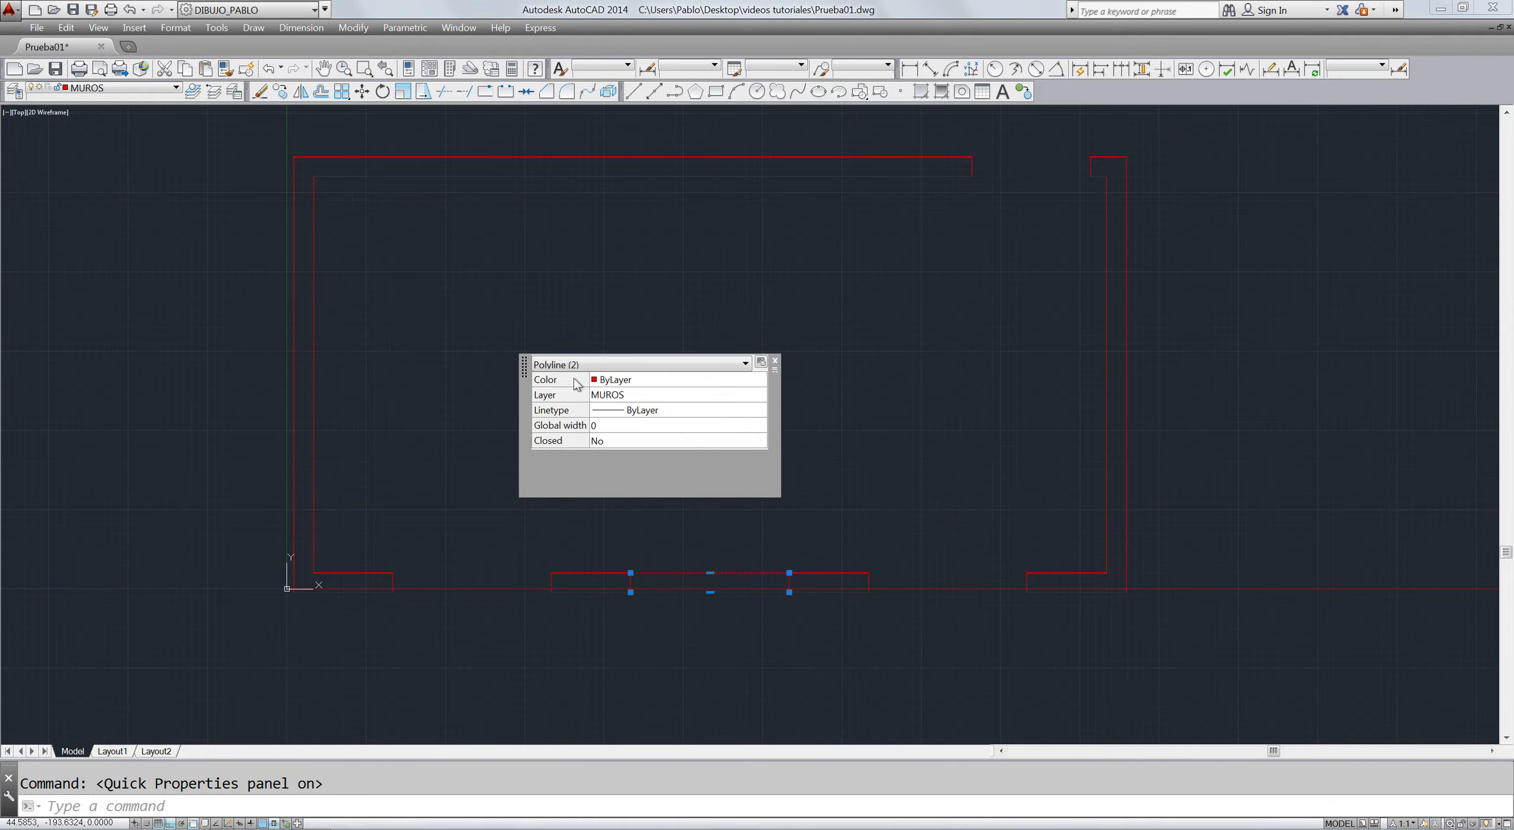
pyautogui.click(662, 386)
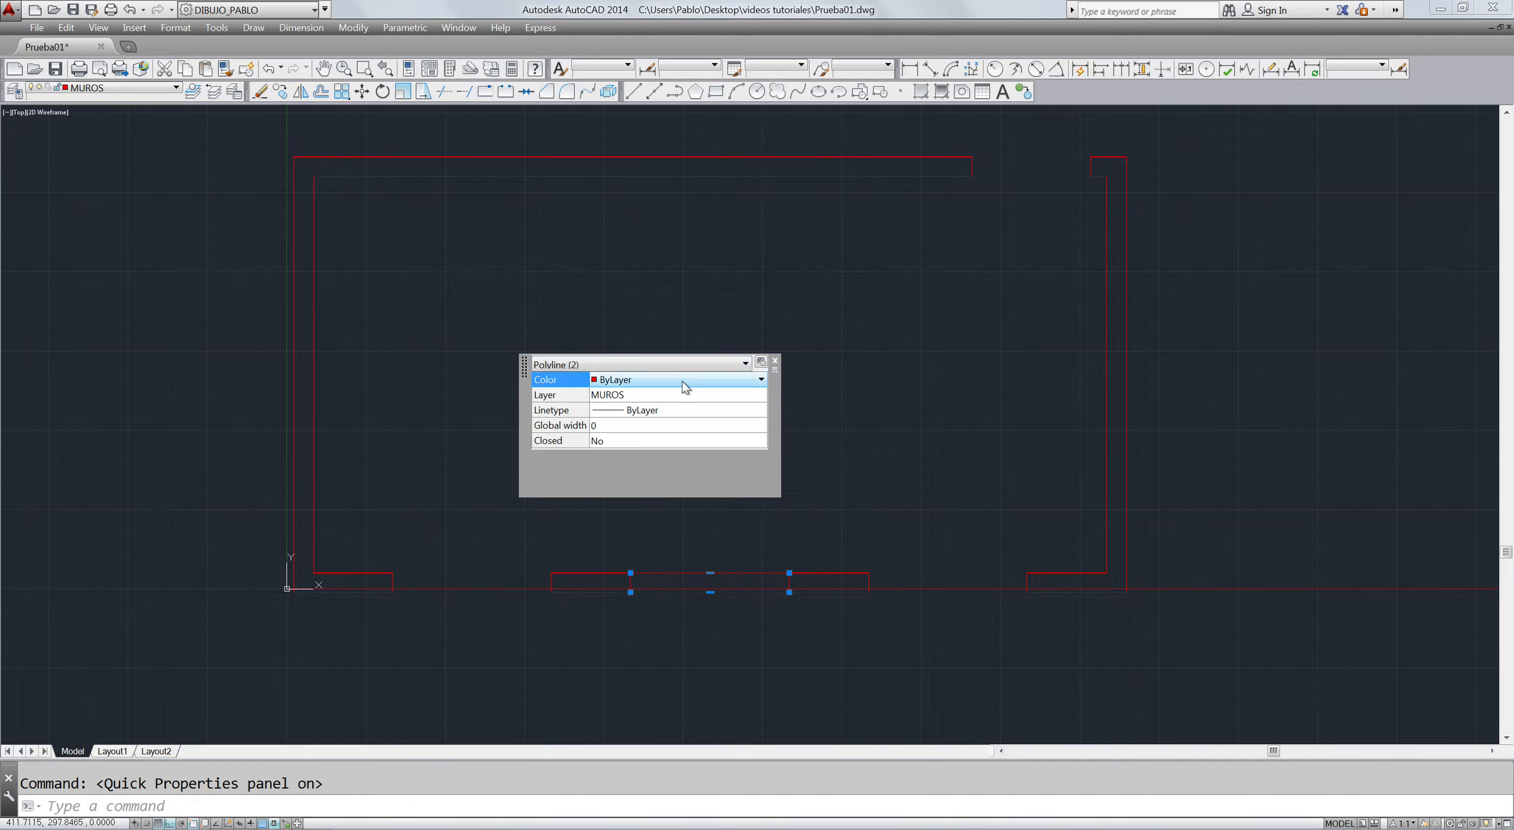
pyautogui.click(681, 381)
pyautogui.click(656, 440)
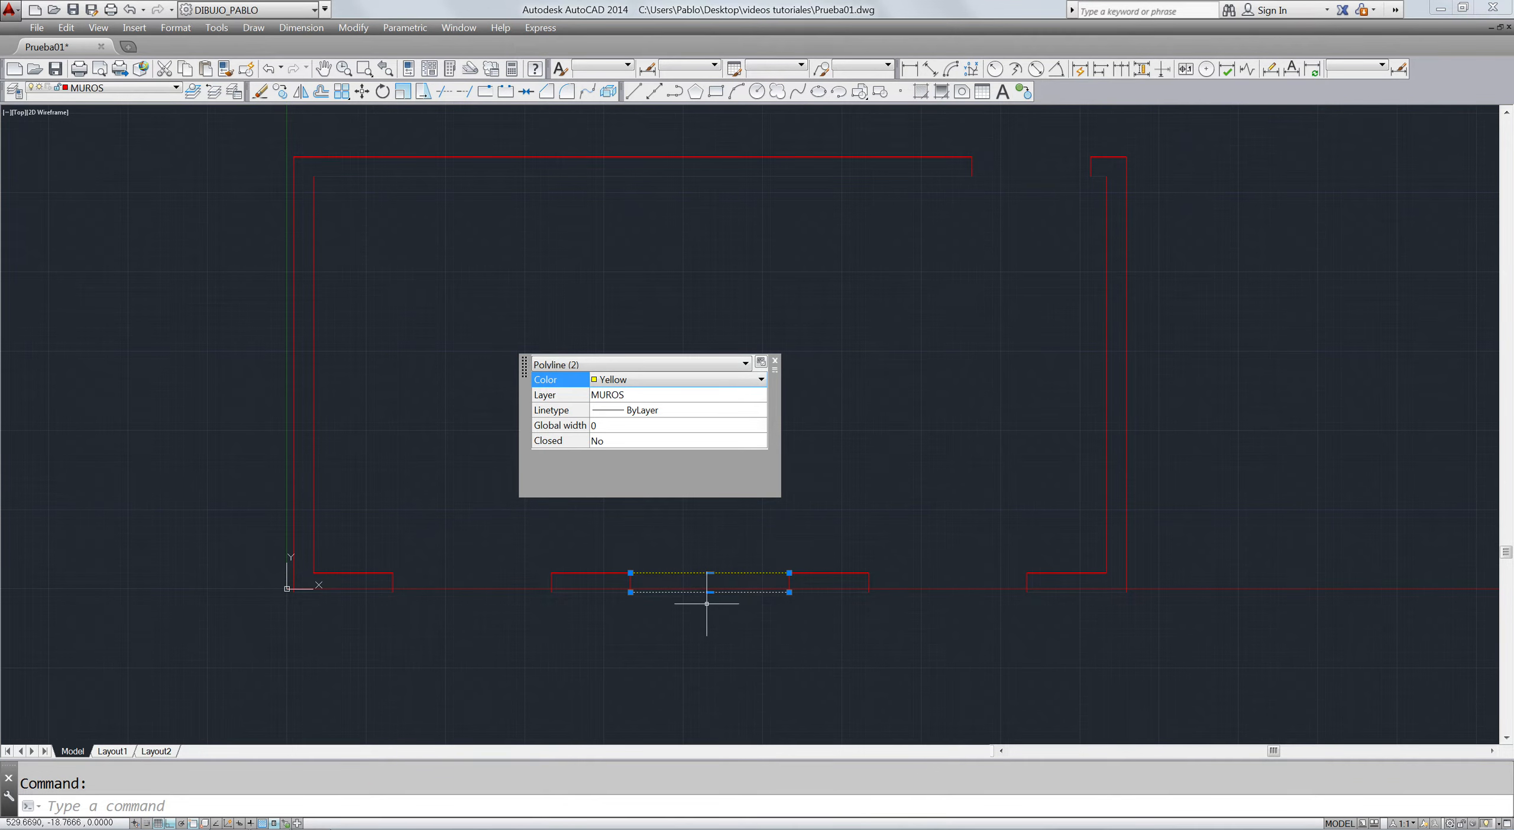
pyautogui.click(774, 362)
pyautogui.press('Escape')
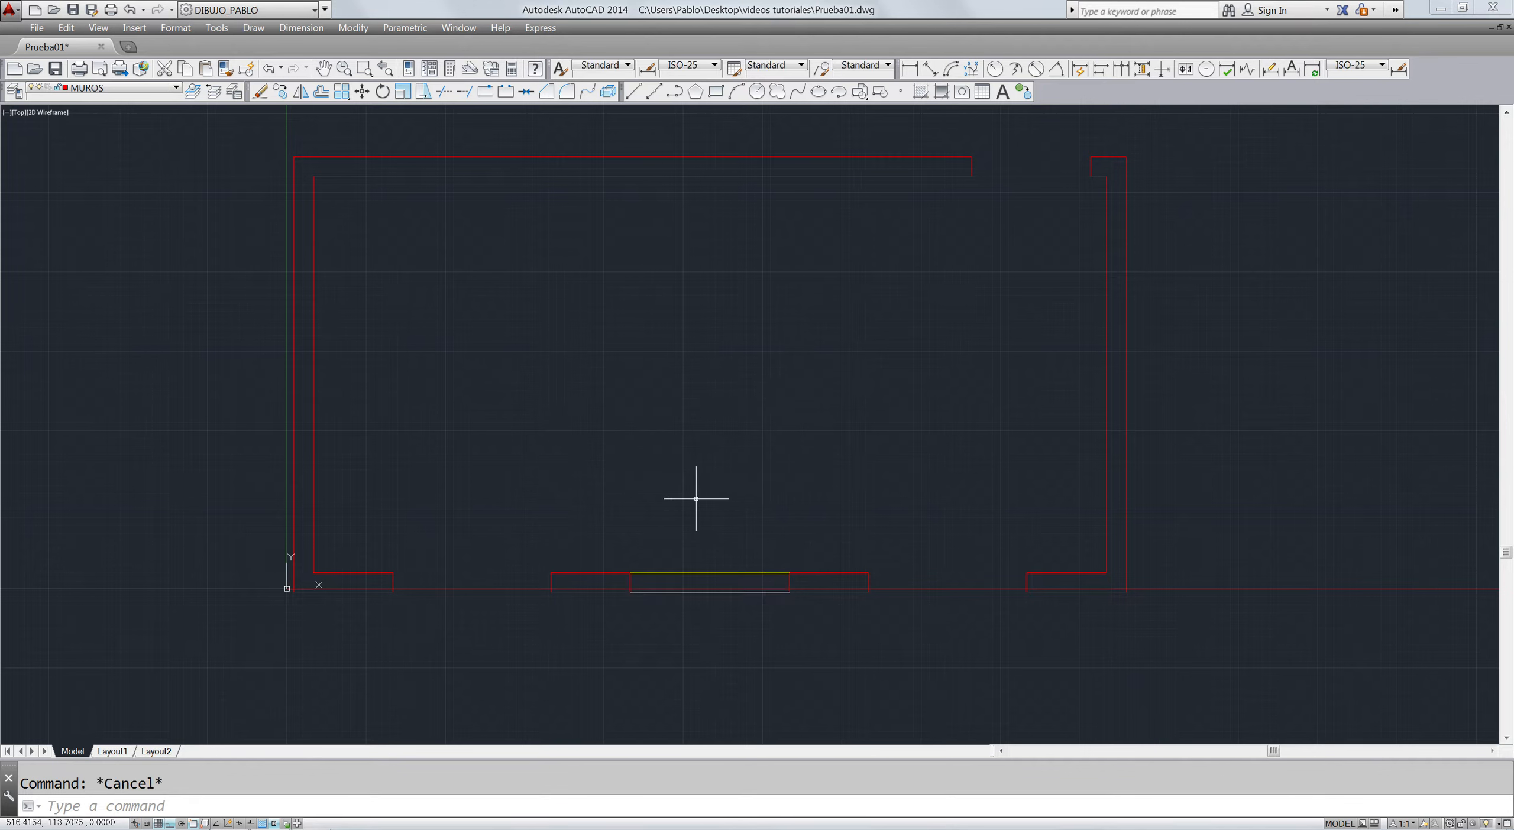
# - Draw a polyline along the wall's outer edge across both the left and the right bottom openings
pyautogui.write('pl')
pyautogui.press('Return')
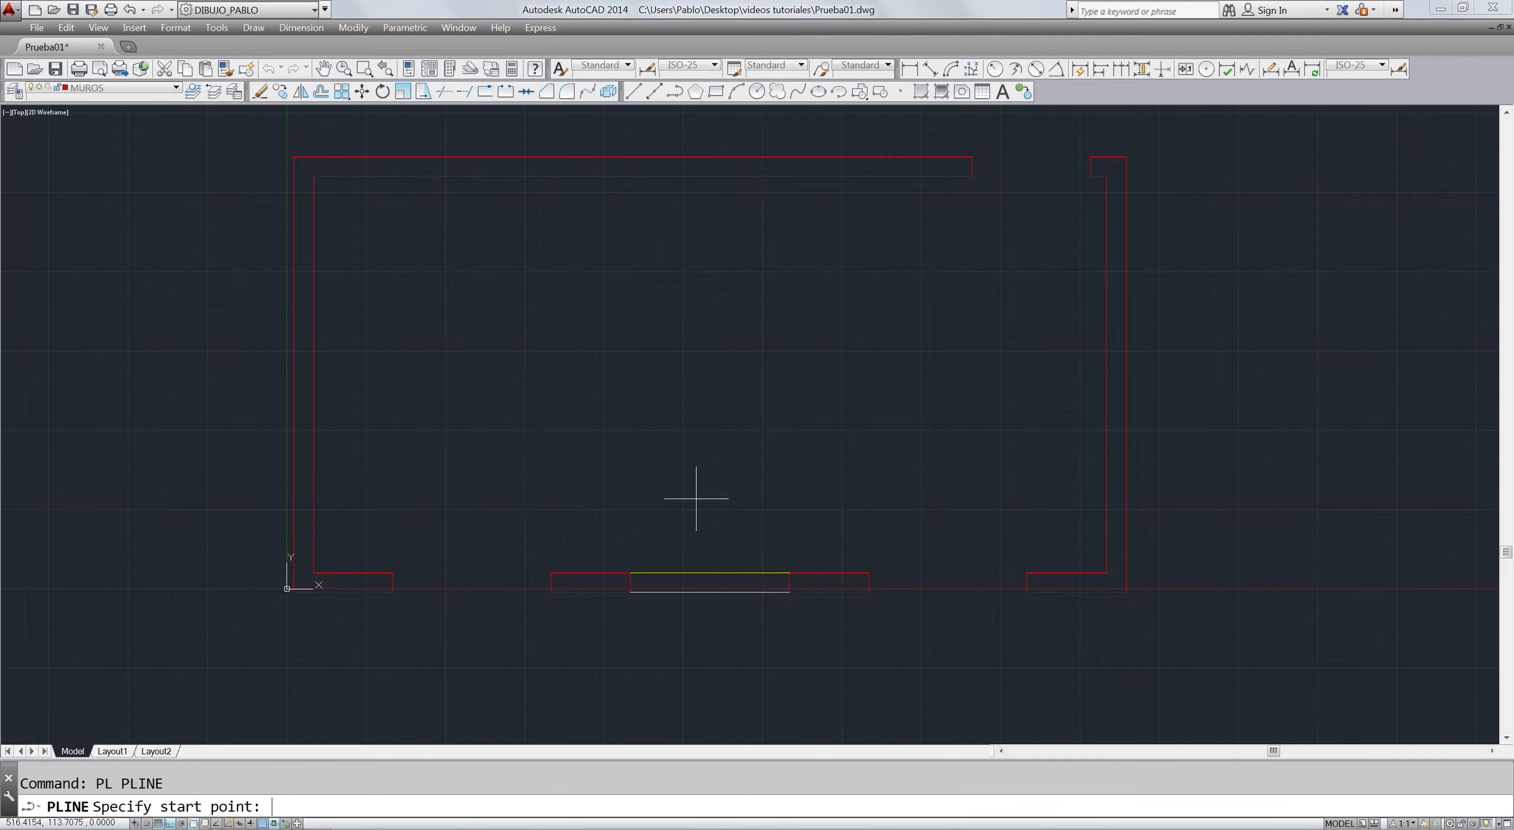
pyautogui.click(393, 592)
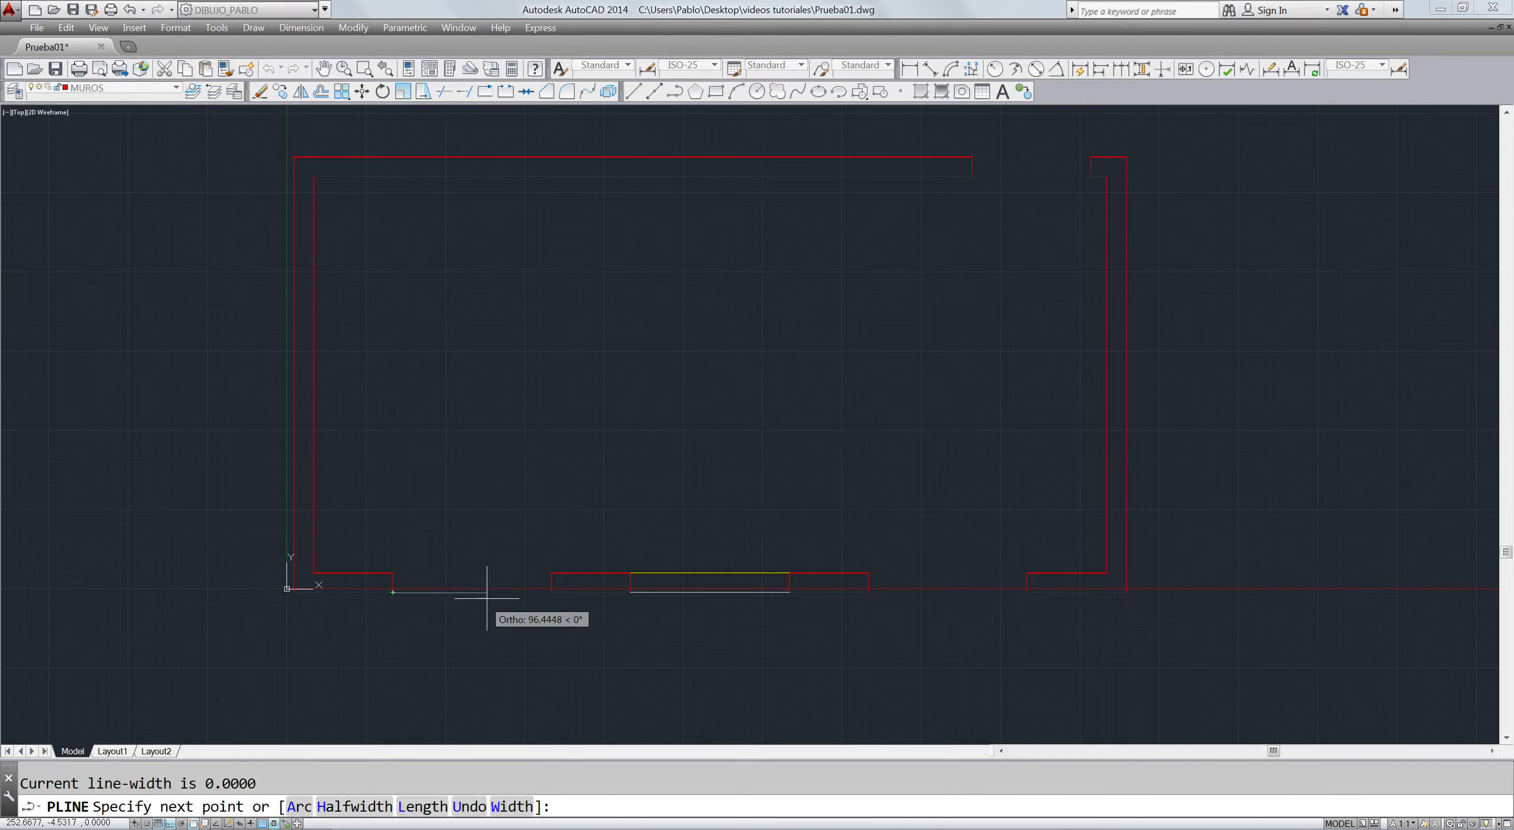
pyautogui.click(548, 593)
pyautogui.press('Return')
pyautogui.press('Return')
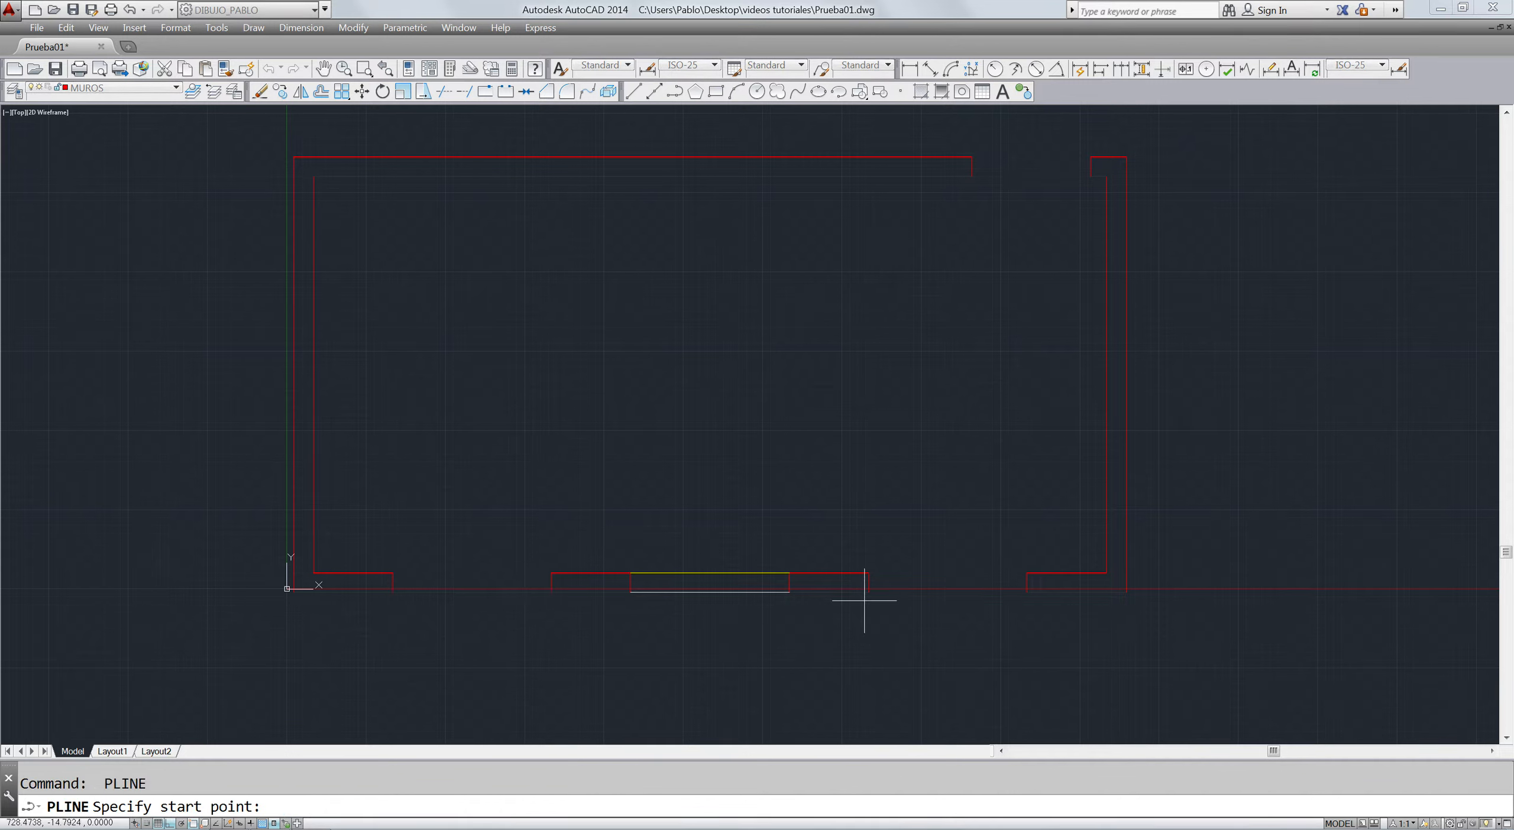
pyautogui.click(868, 593)
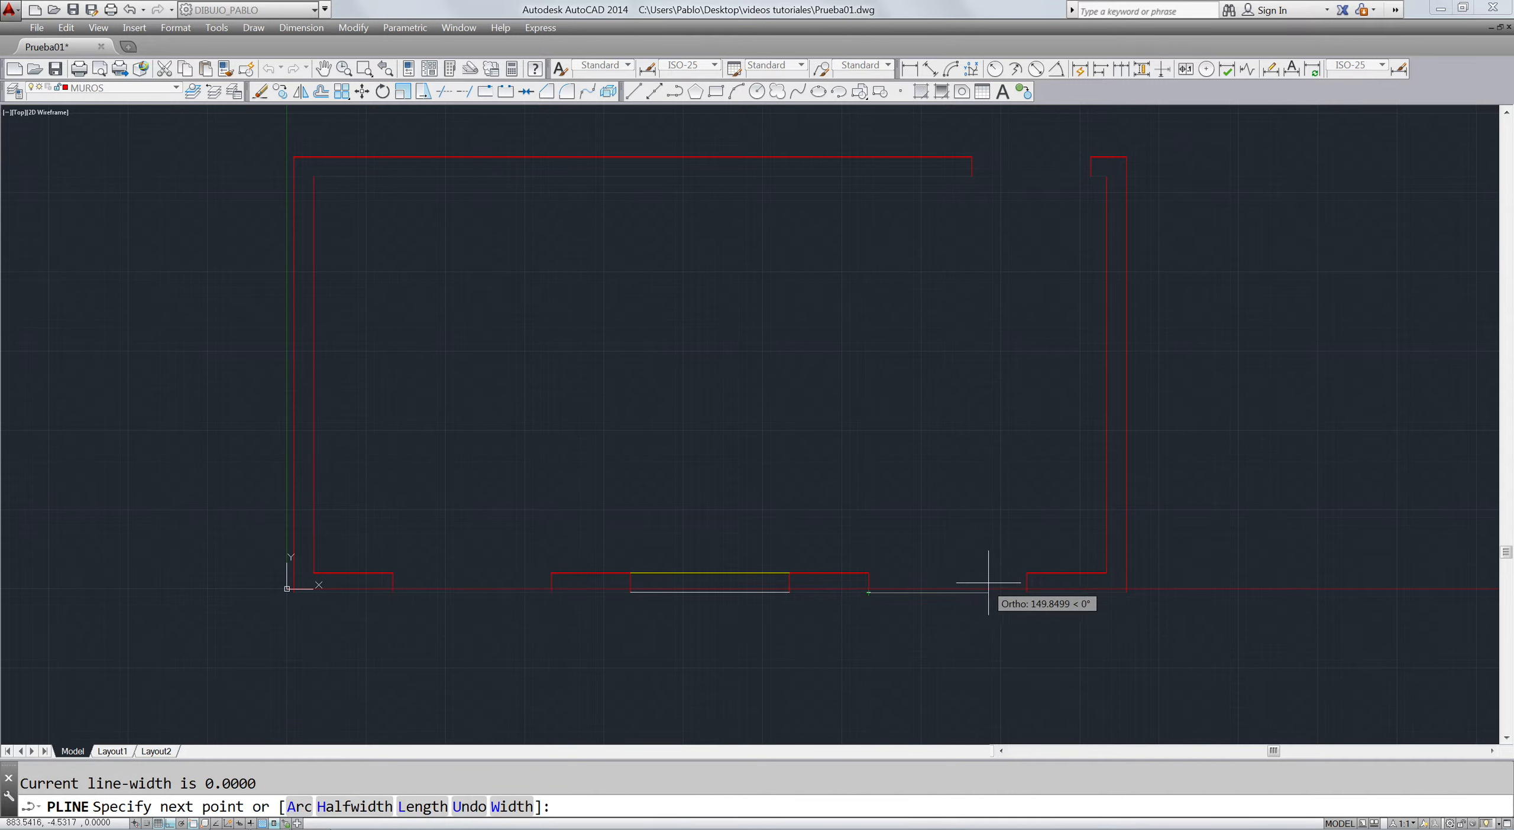
pyautogui.click(1023, 589)
pyautogui.press('Return')
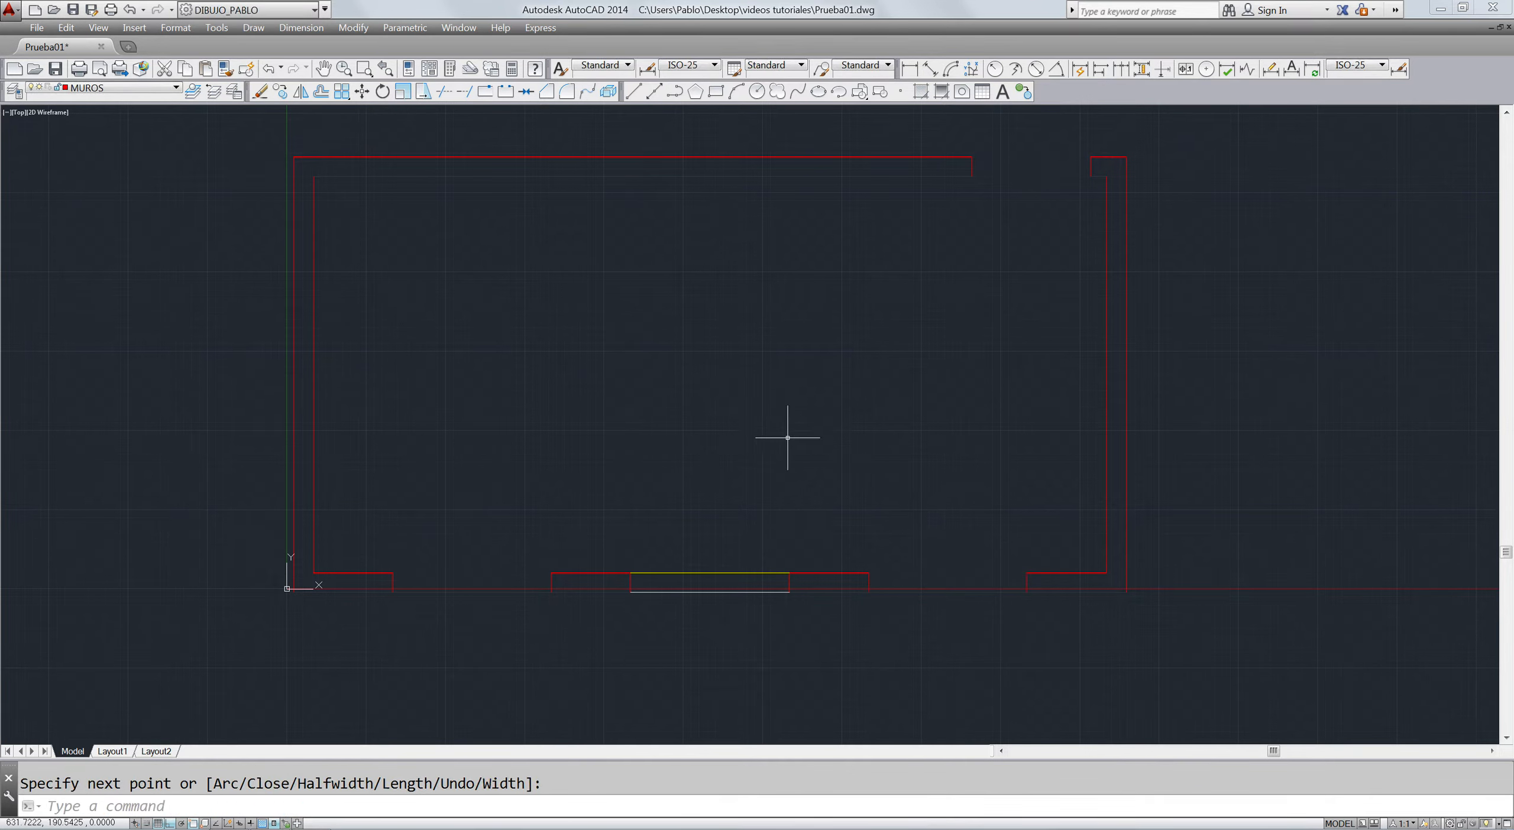
# - Try assigning the outer-edge polylines of the left and right bottom openings to the PROY layer, and undo the change
pyautogui.press('Escape')
pyautogui.click(947, 590)
pyautogui.click(947, 646)
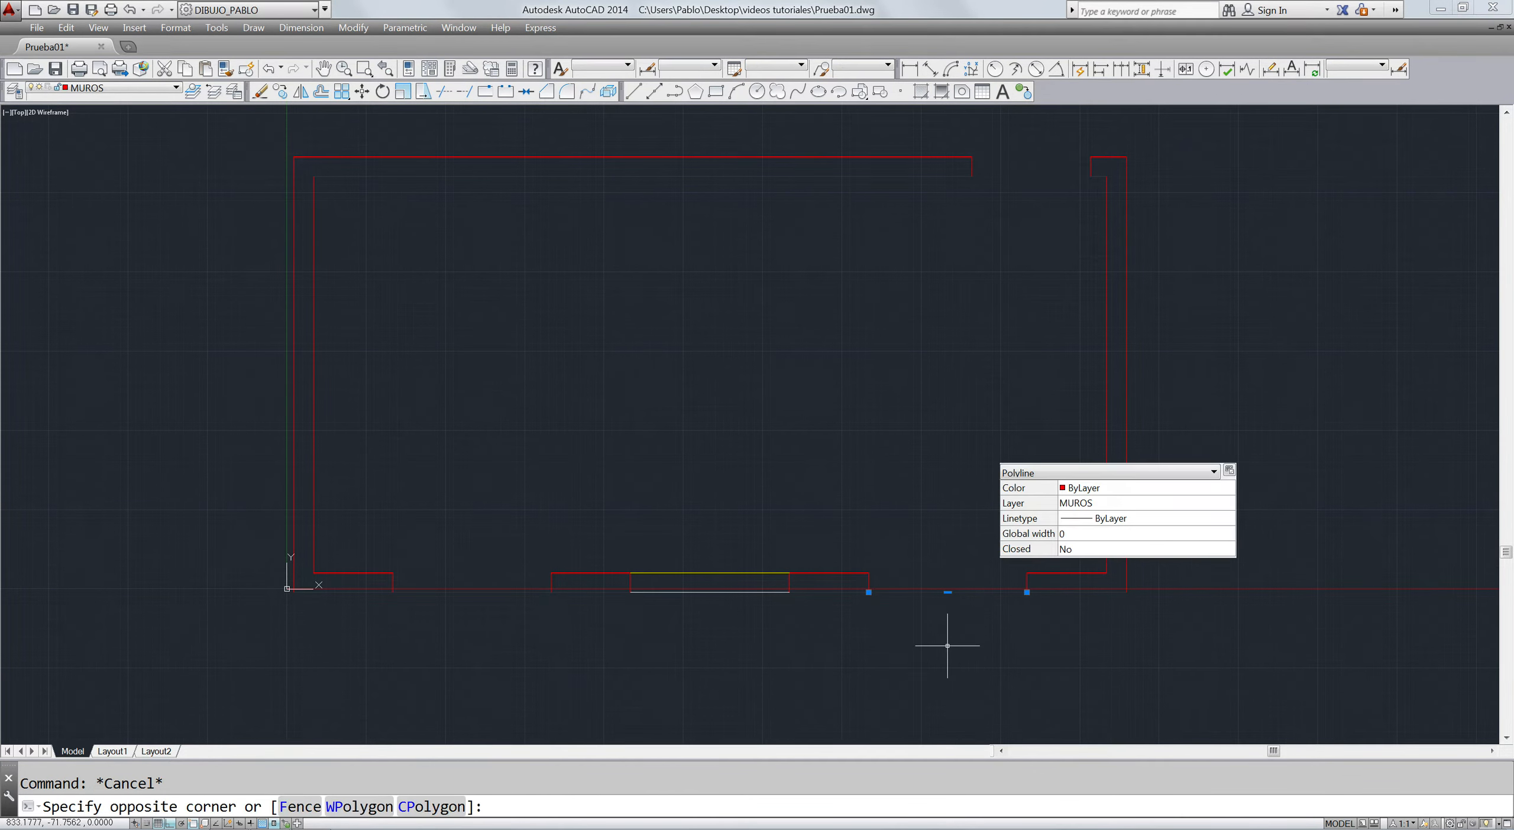
pyautogui.click(340, 575)
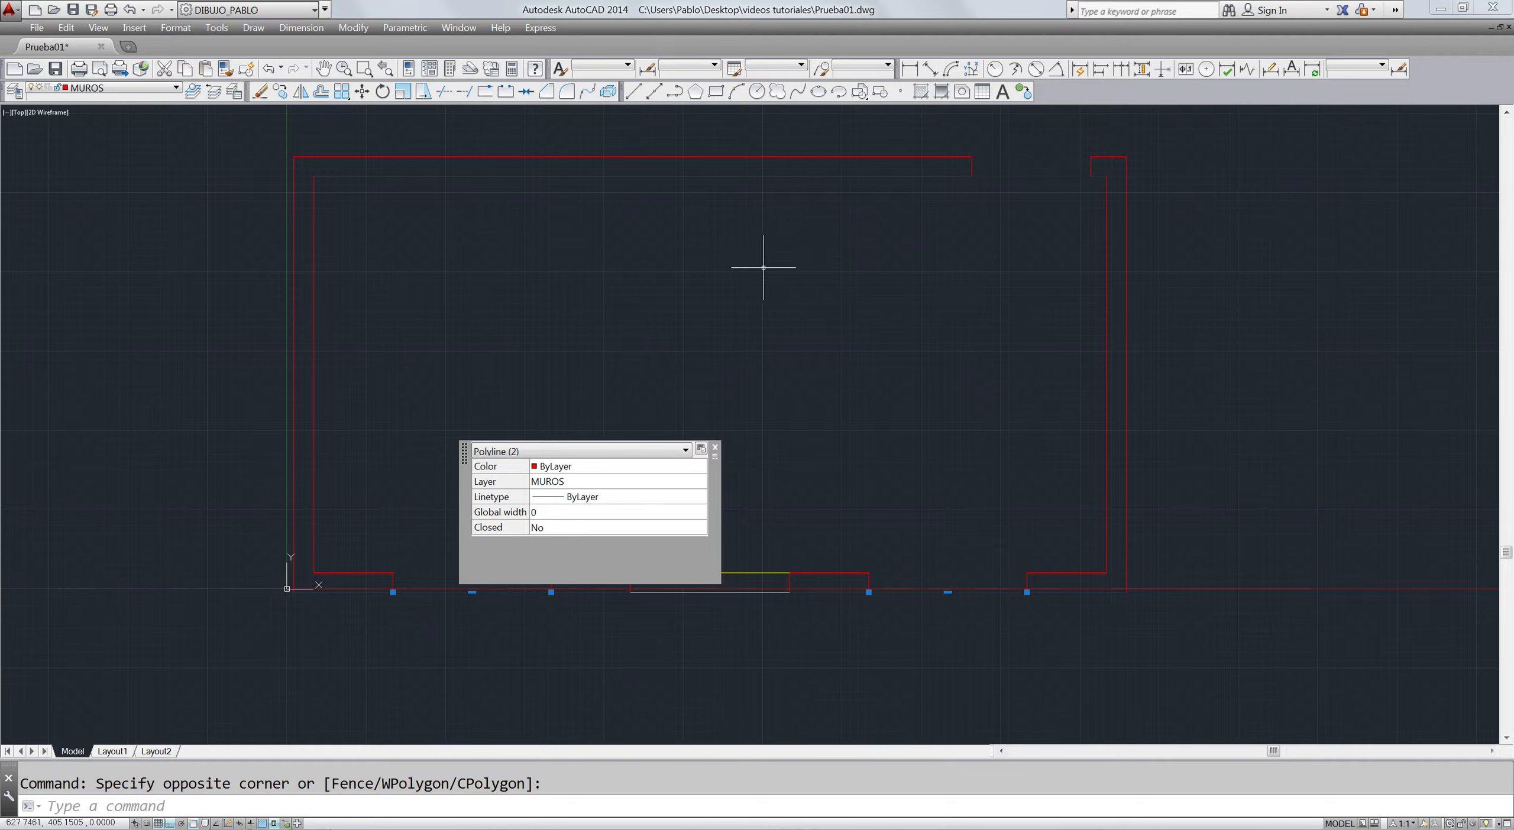
pyautogui.click(176, 90)
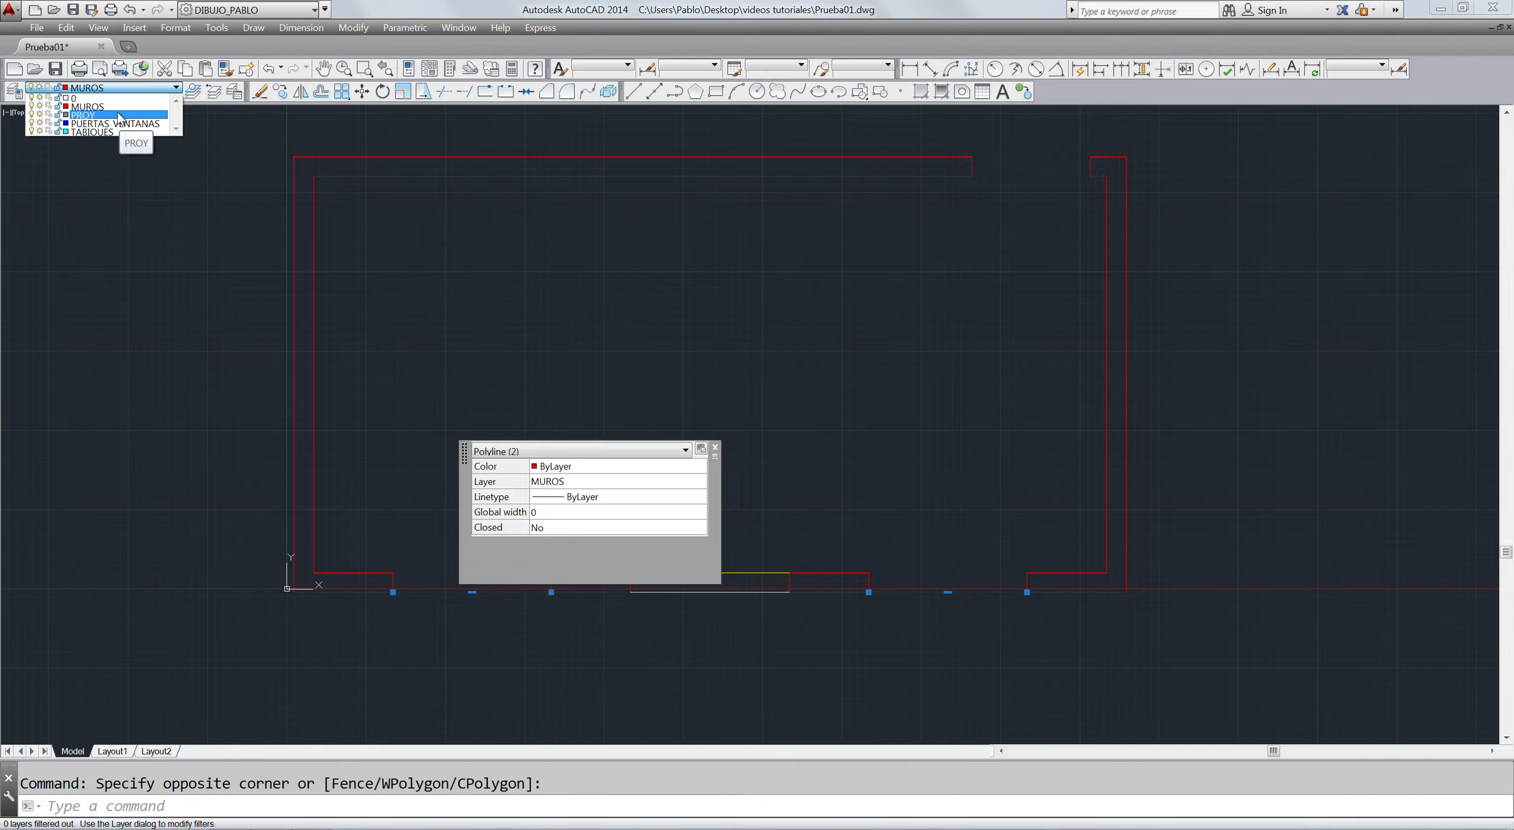
pyautogui.click(120, 116)
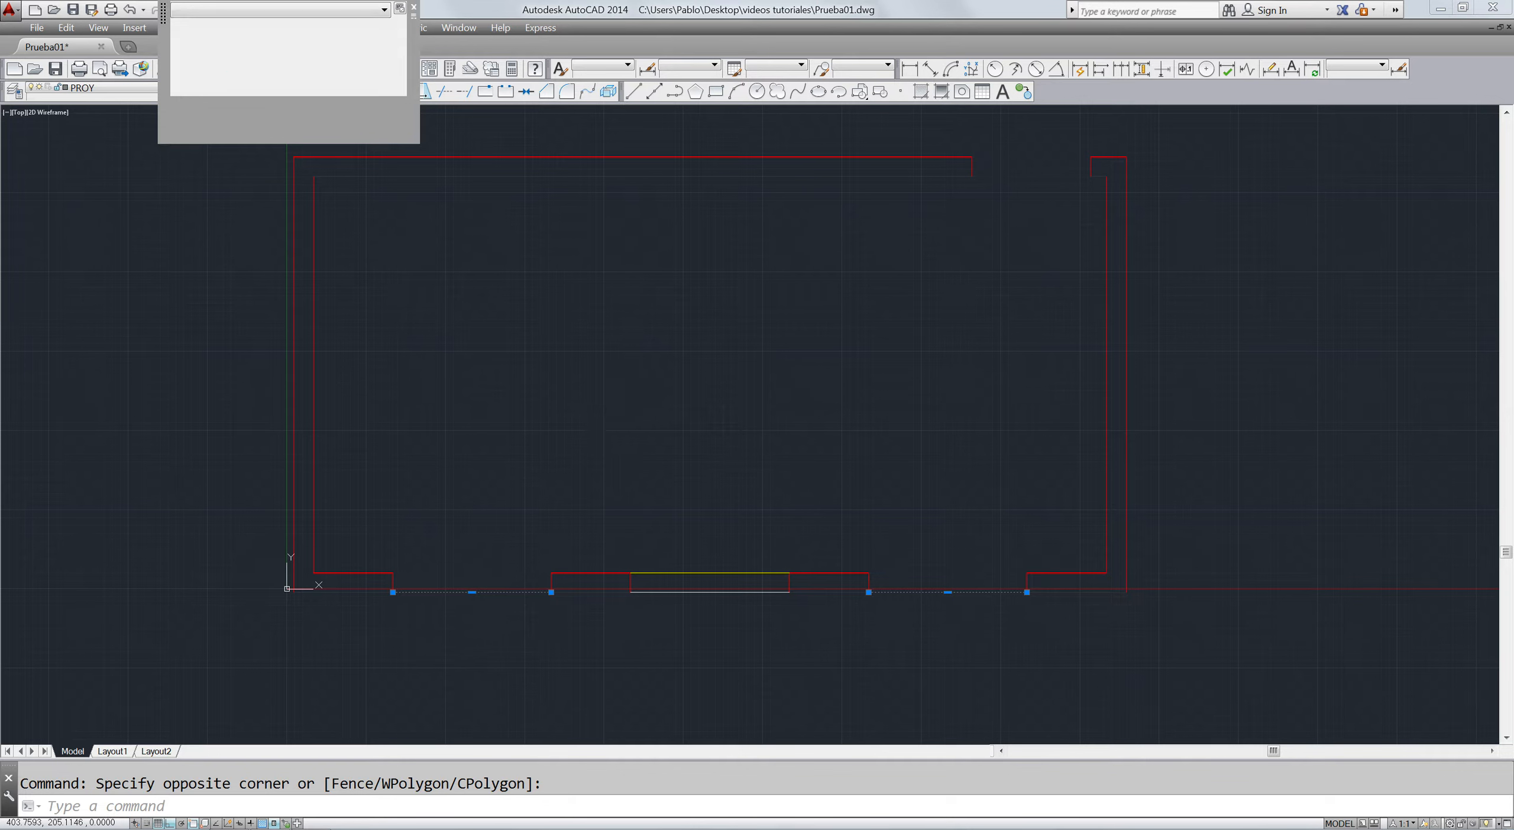
pyautogui.press('Escape')
pyautogui.moveTo(959, 569); pyautogui.dragTo(936, 608)
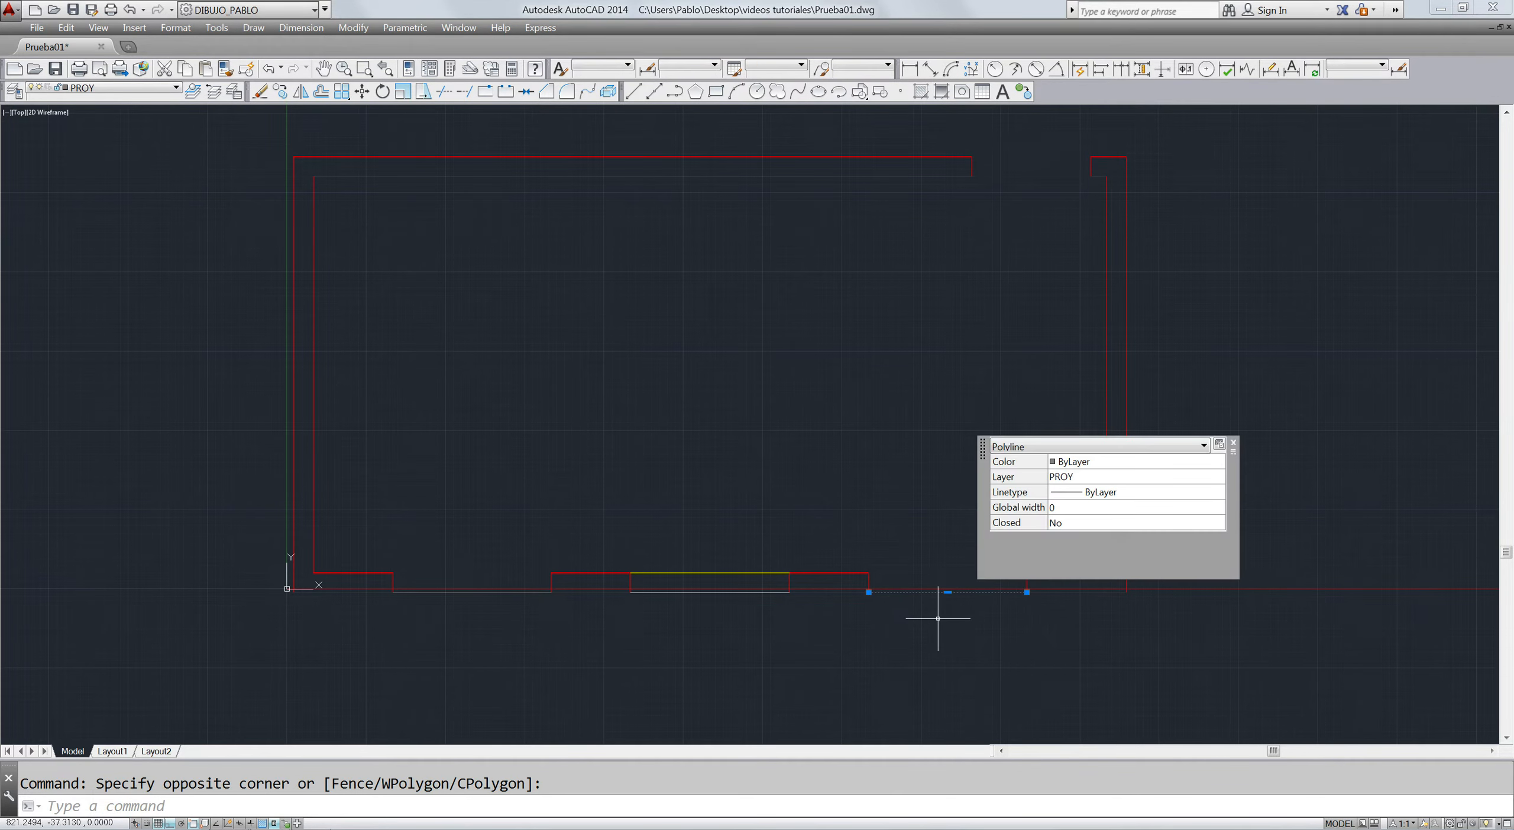
pyautogui.press('Escape')
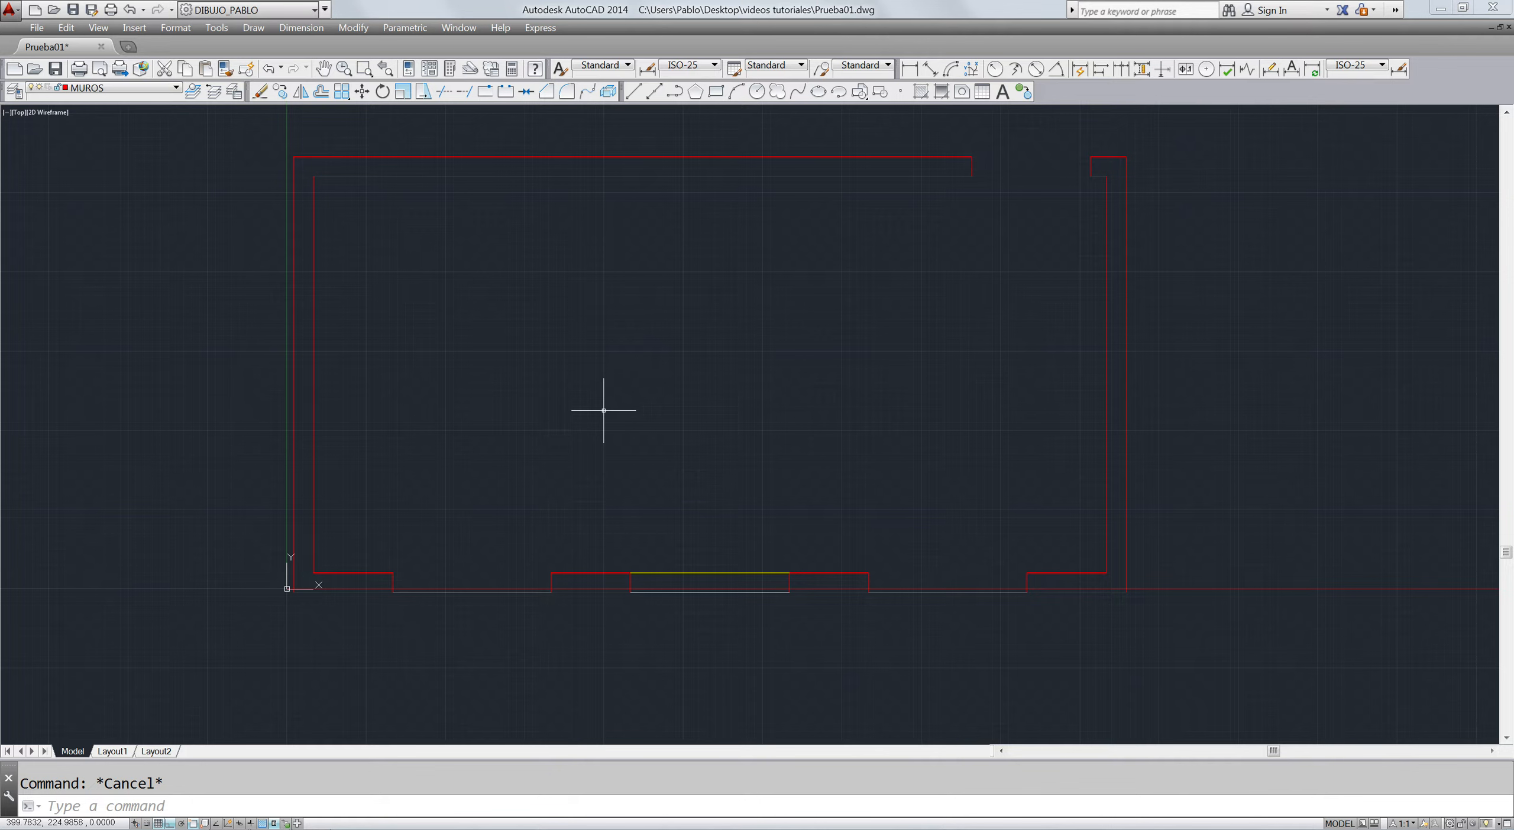
pyautogui.hotkey('ctrl', 'z')
pyautogui.press('Escape')
# - Make PROY the current layer and draw a loose horizontal polyline below the bottom wall as a sample
pyautogui.click(121, 89)
pyautogui.click(118, 116)
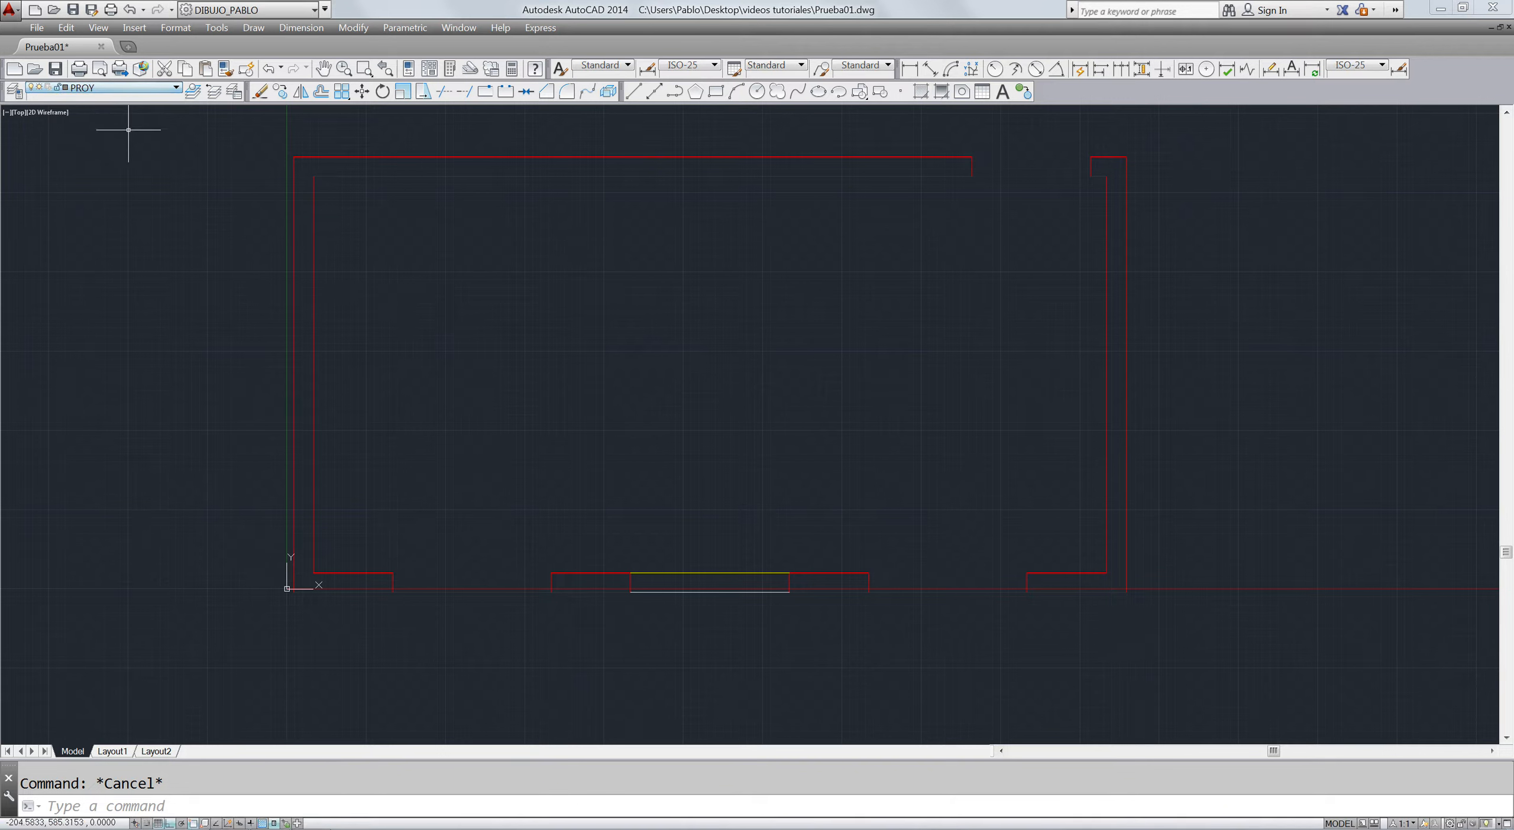
pyautogui.press('Return')
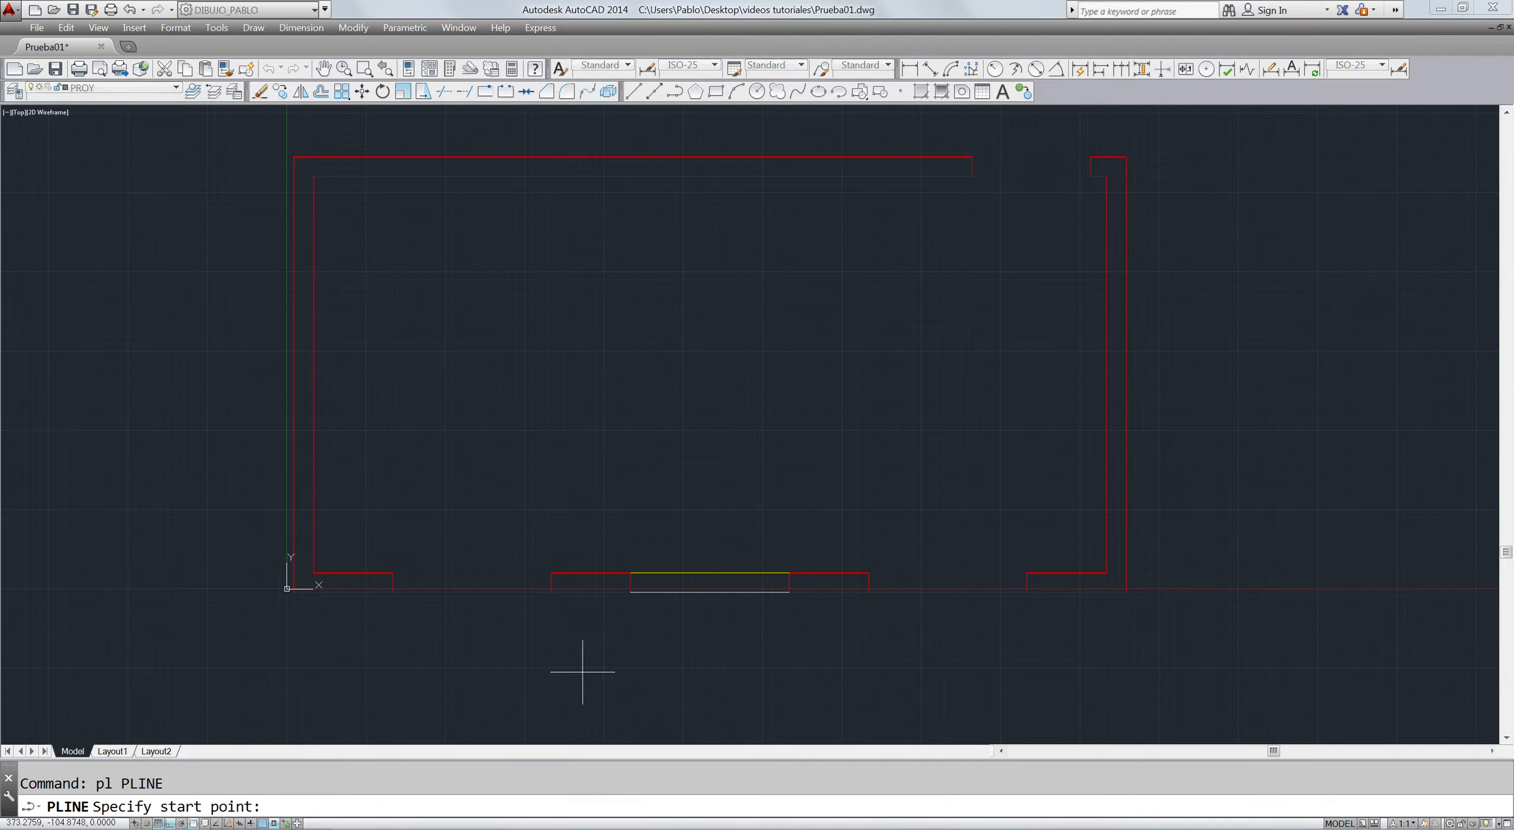
pyautogui.click(582, 672)
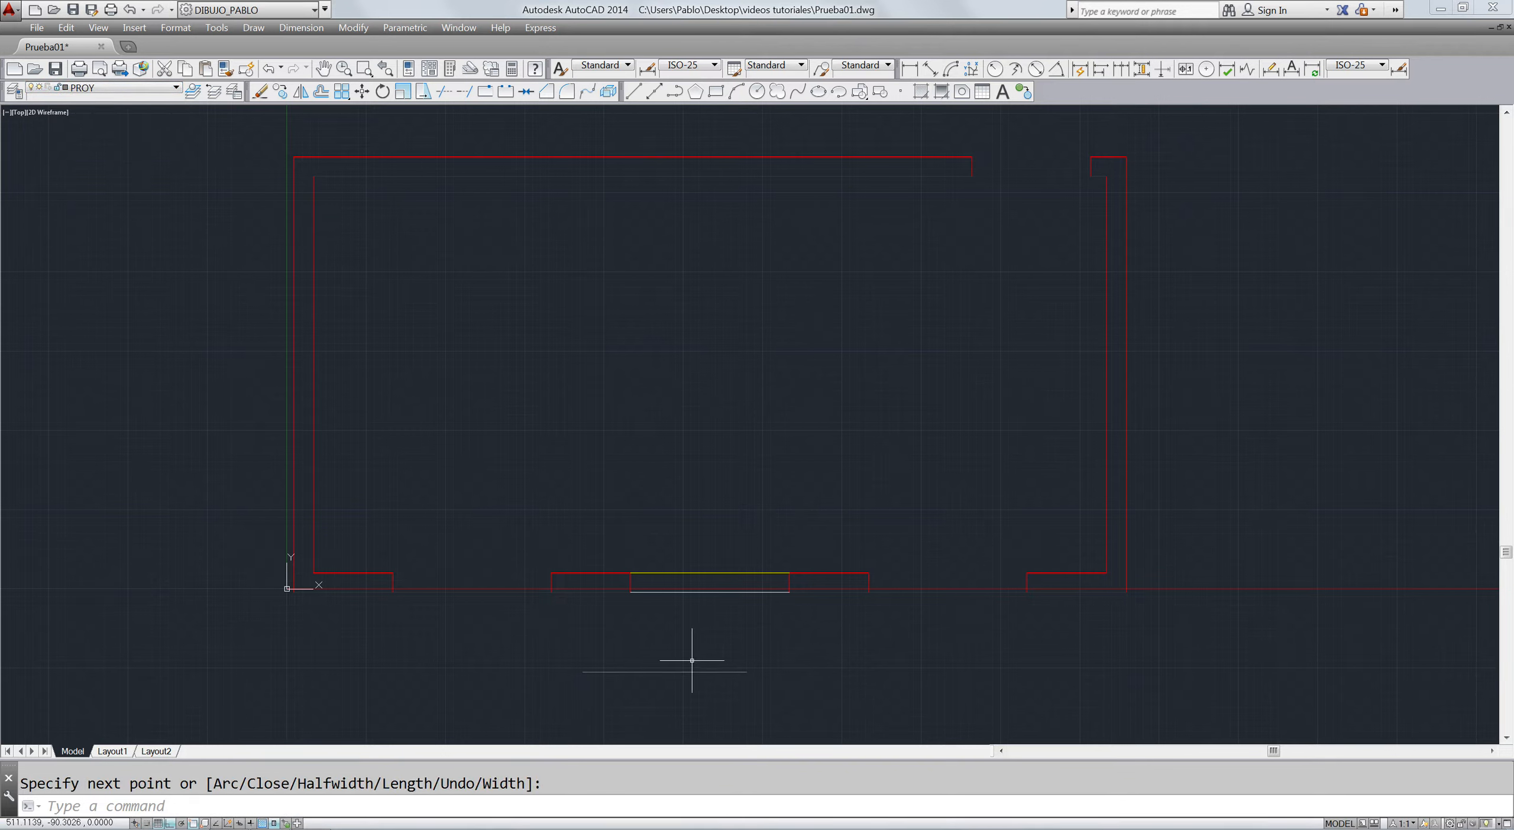
pyautogui.click(687, 684)
pyautogui.click(654, 655)
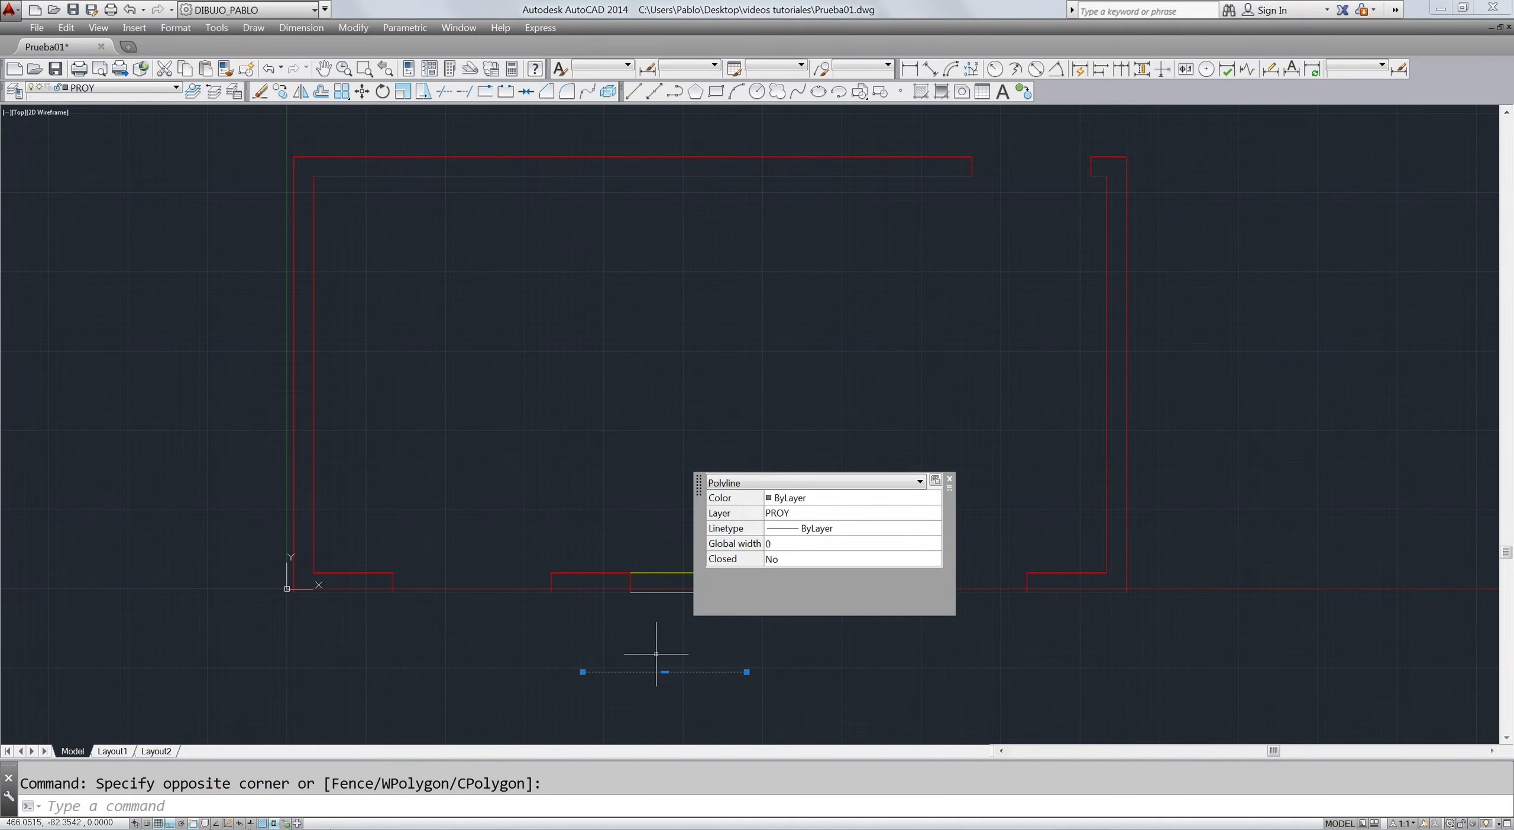
pyautogui.press('Escape')
# - Match the properties of the sample polyline onto the outer-edge polylines of the left and right bottom openings
pyautogui.write('m')
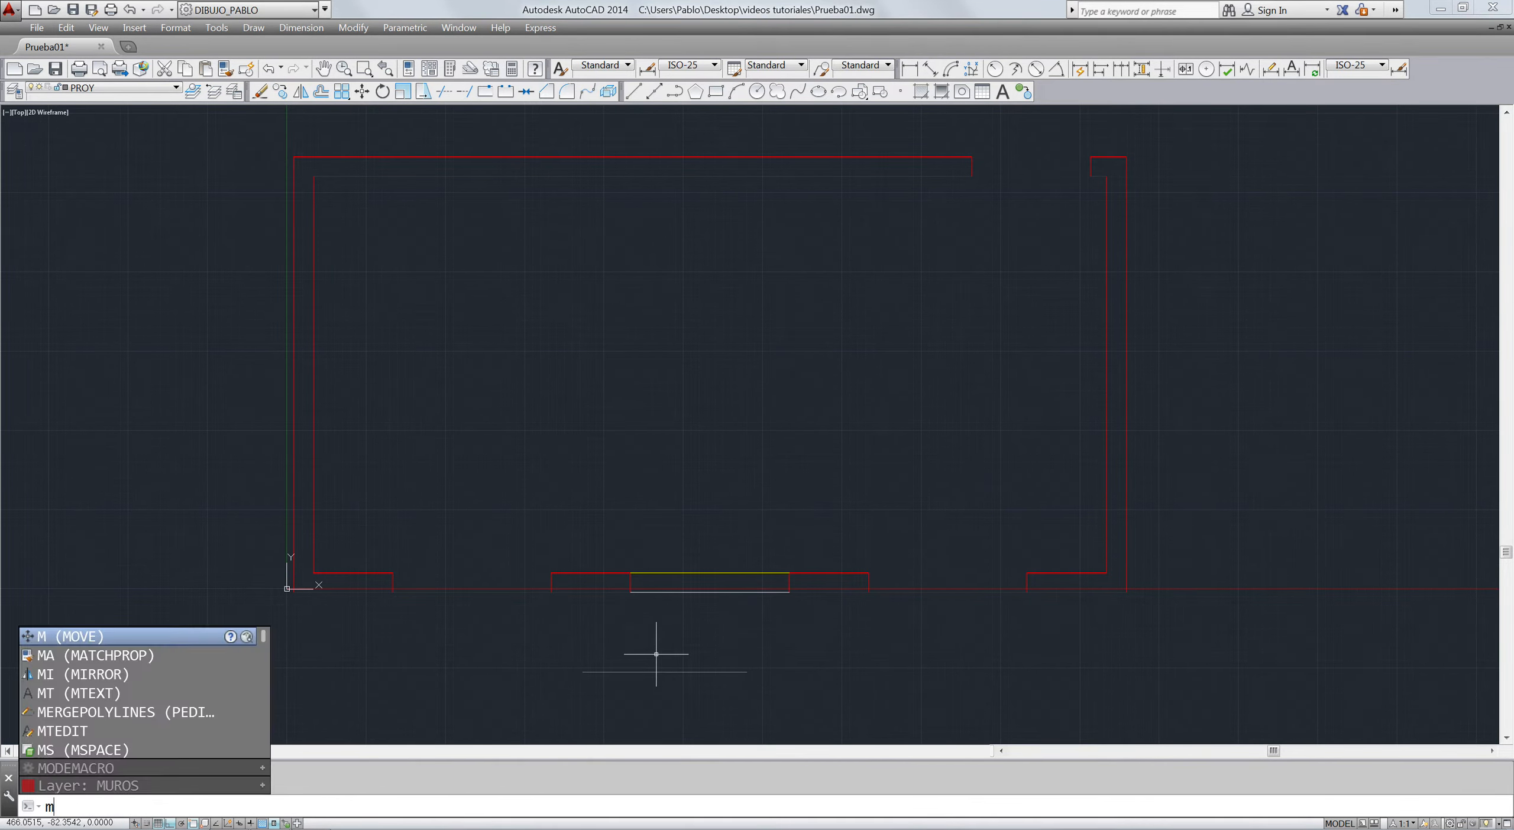
pyautogui.write('a')
pyautogui.press('Return')
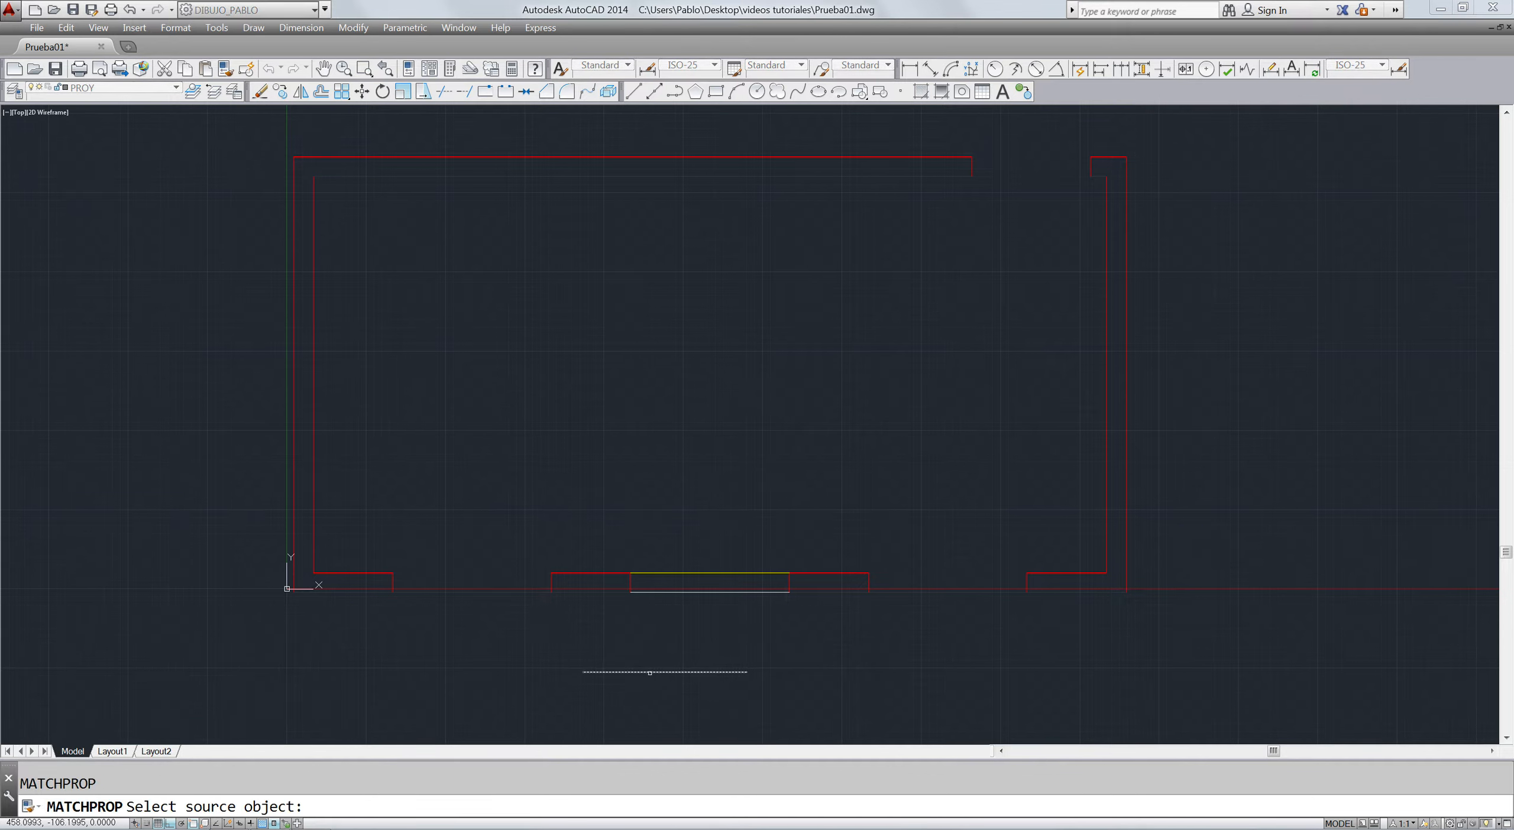
pyautogui.click(649, 673)
pyautogui.click(522, 593)
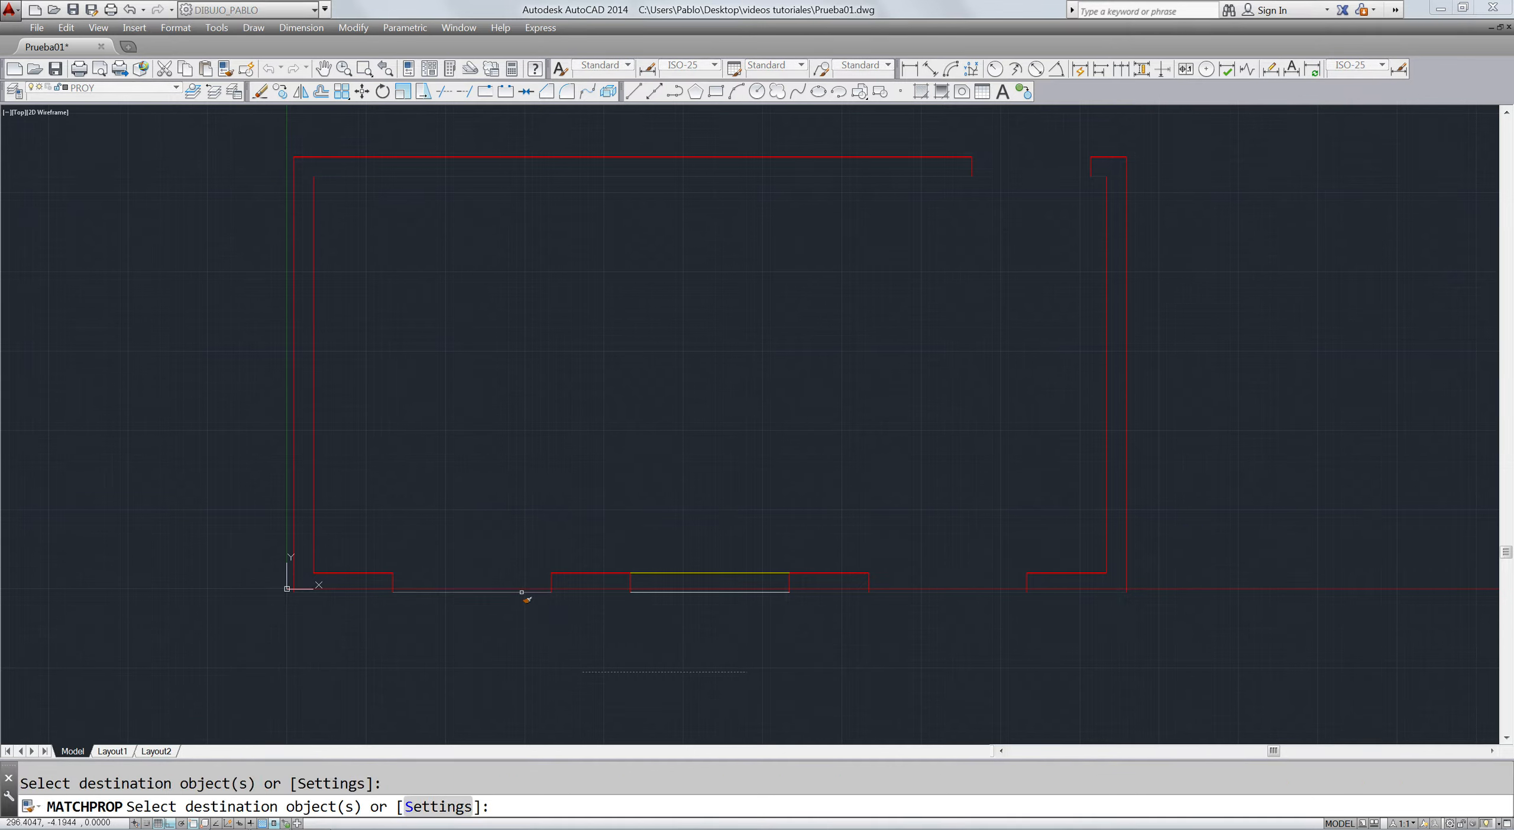
pyautogui.click(981, 589)
pyautogui.click(956, 620)
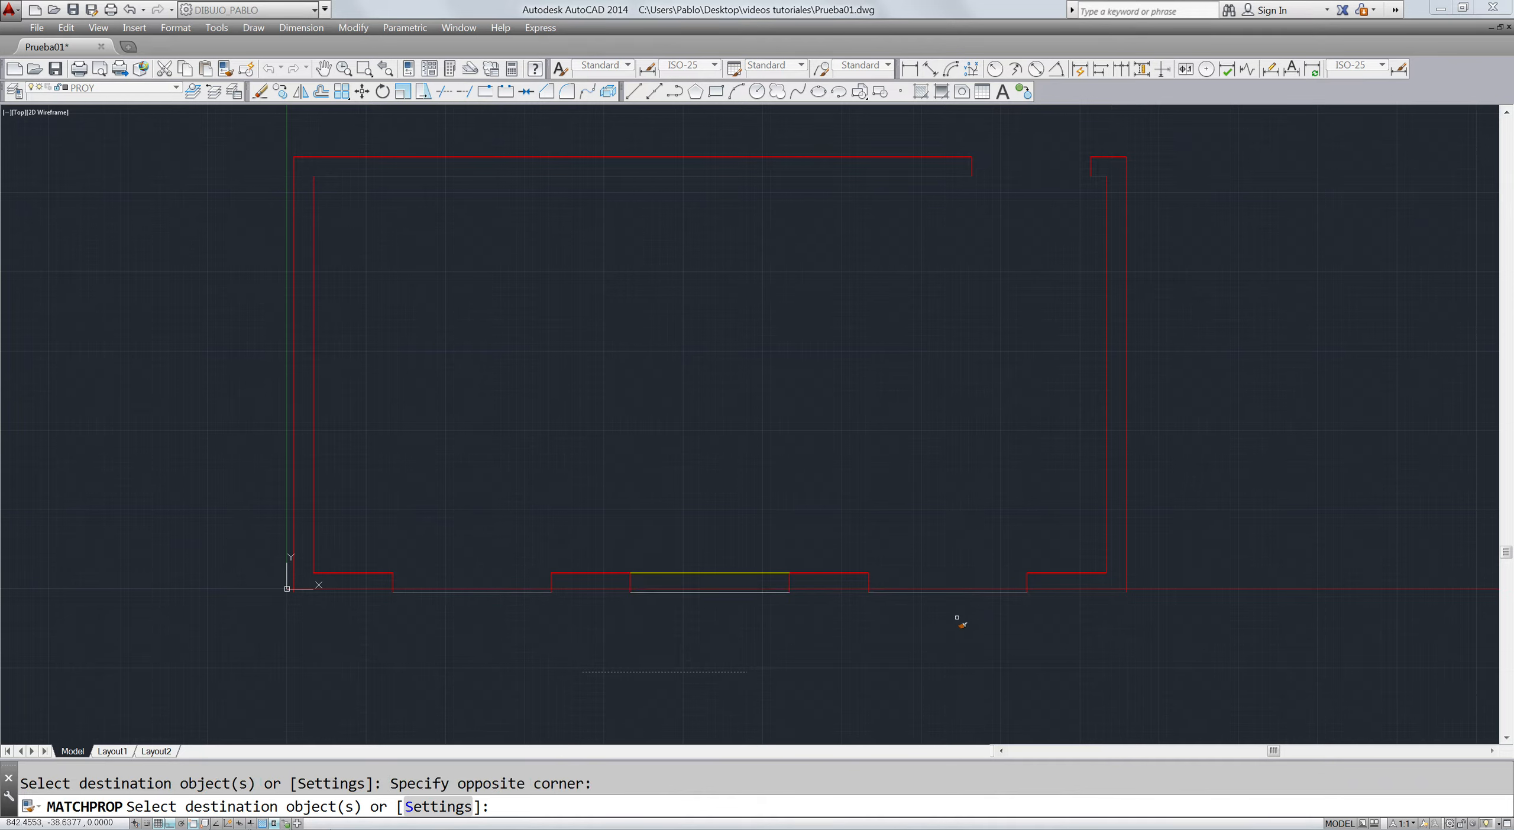
# - Erase the sample polyline below the bottom wall
pyautogui.click(802, 654)
pyautogui.click(731, 683)
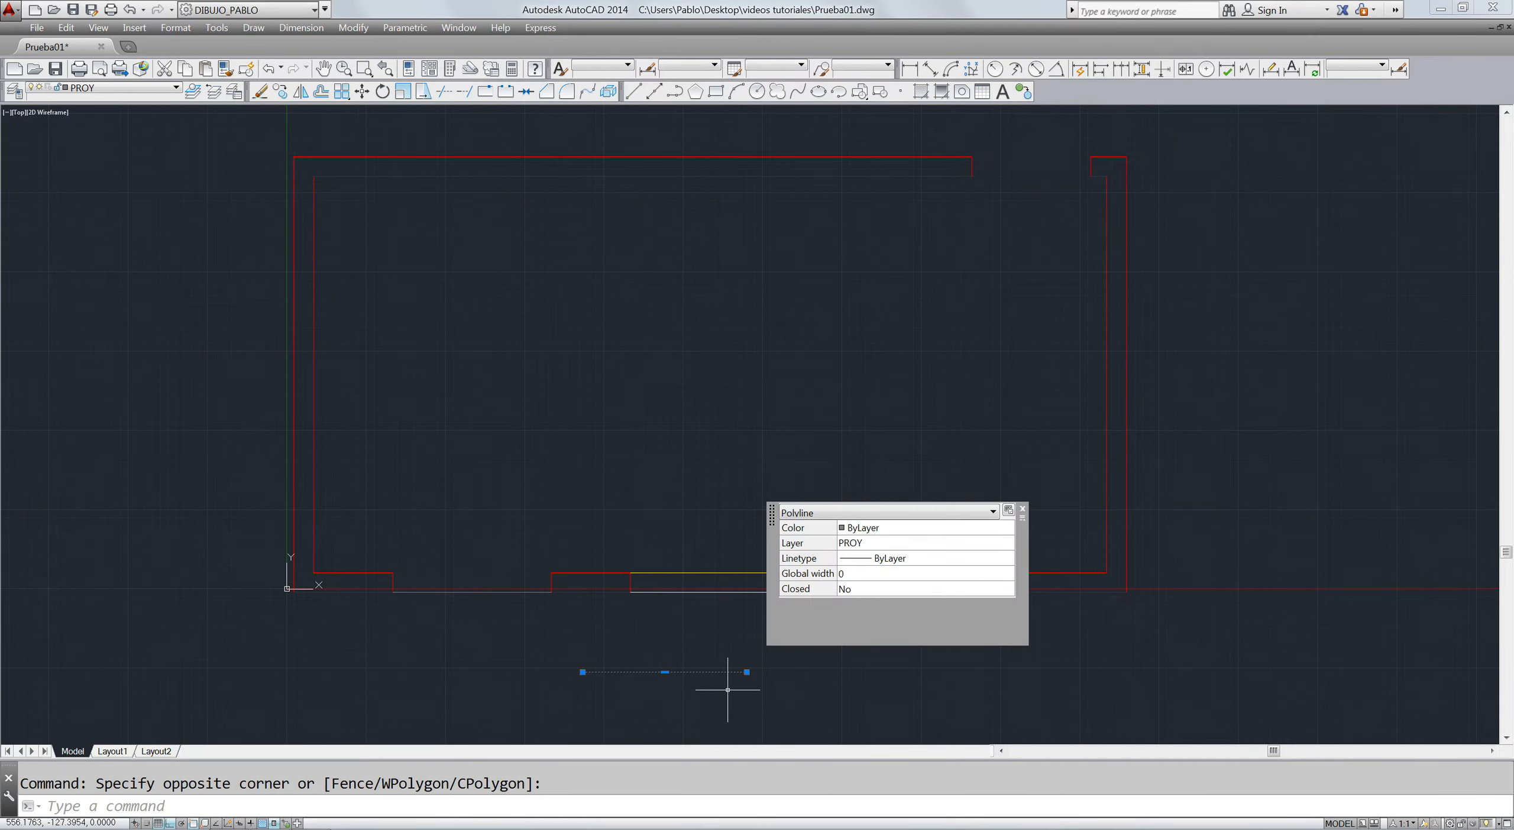
pyautogui.write('e')
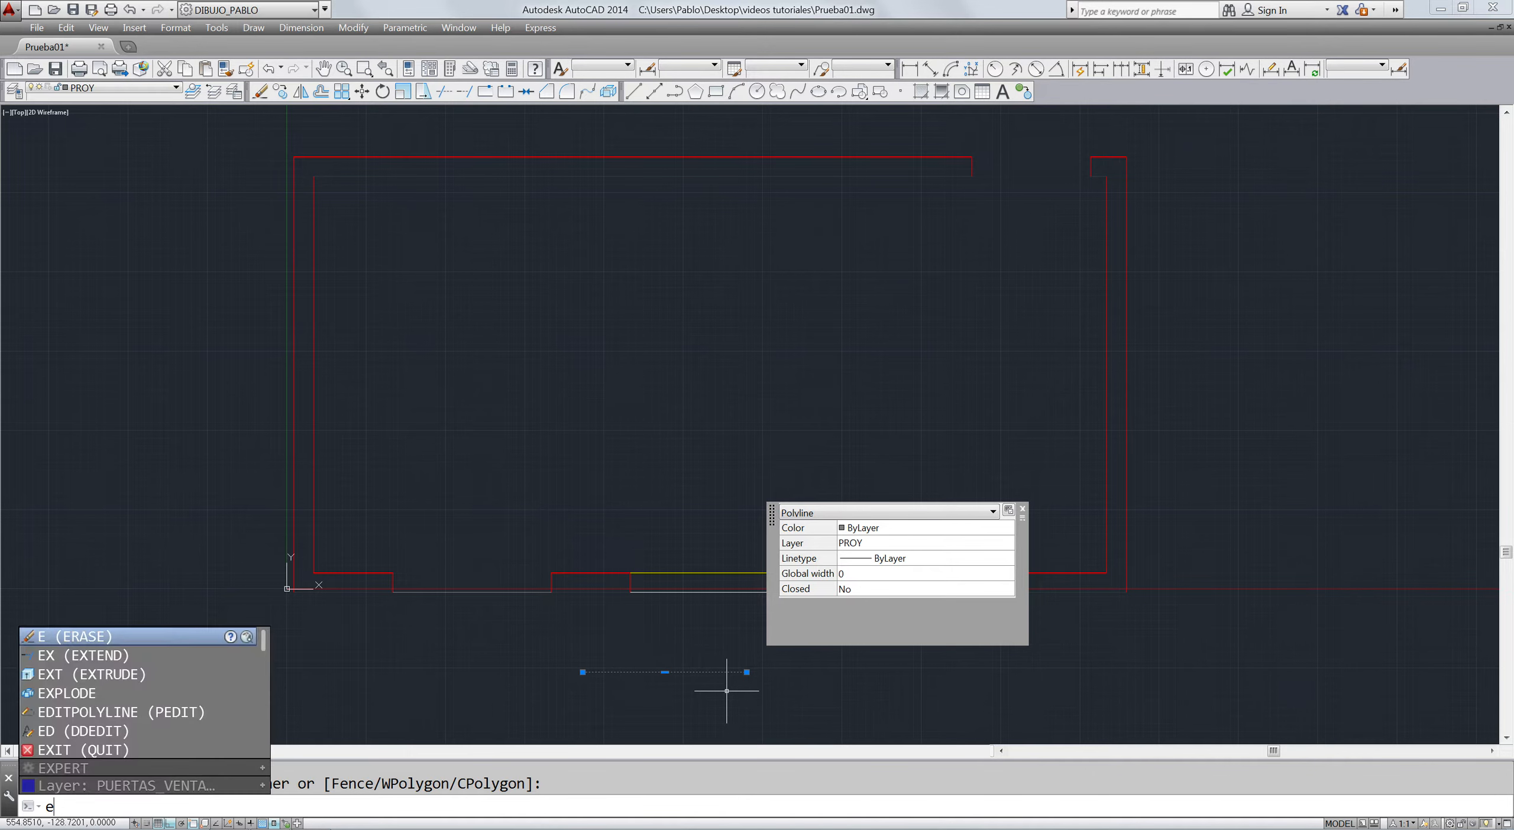
pyautogui.press('Return')
pyautogui.press('Escape')
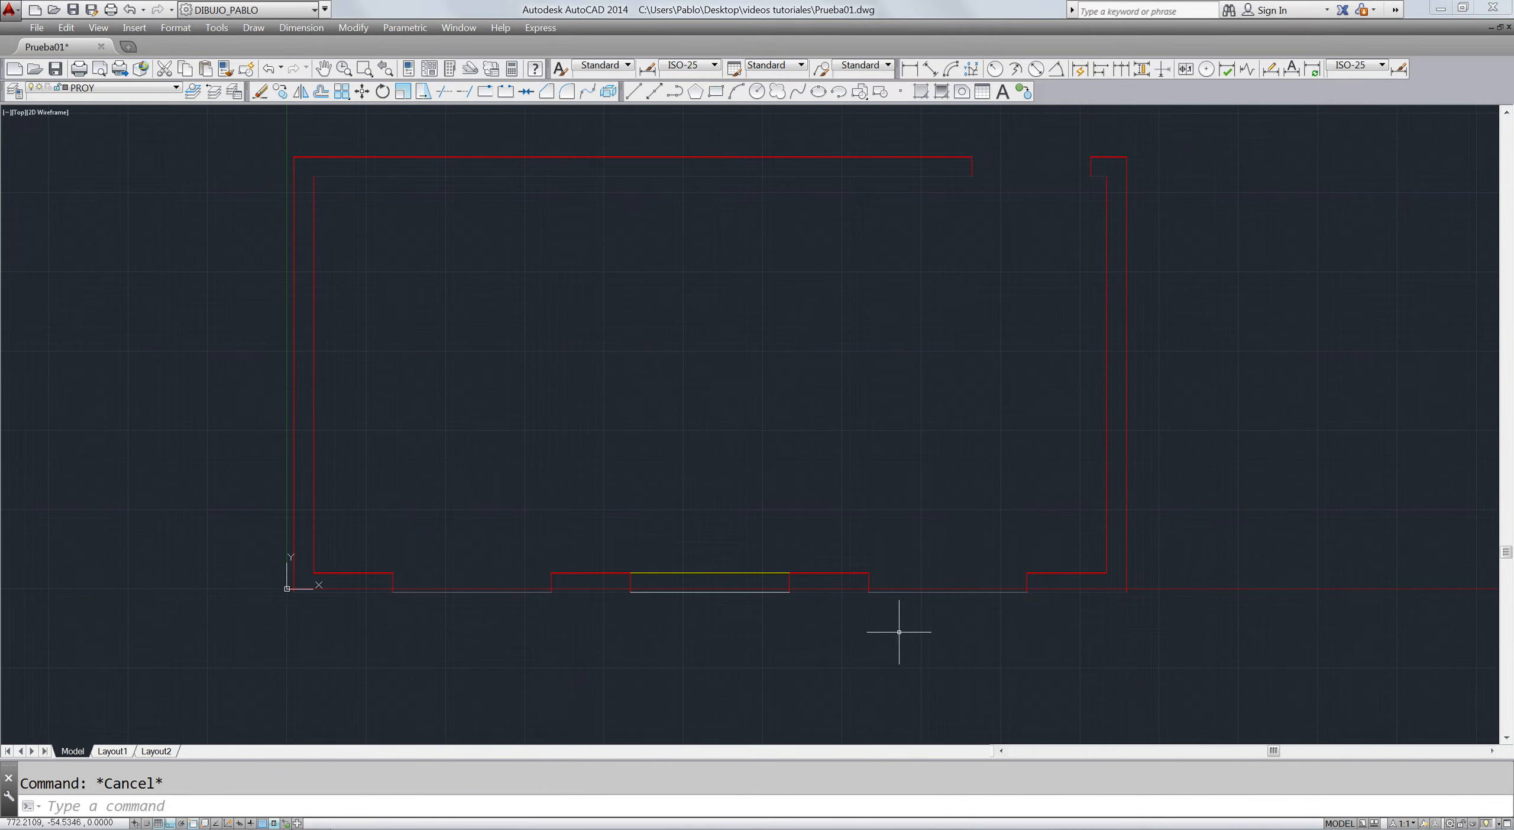
# - Make TABIQUES the current layer
pyautogui.scroll(2, 588, 591)
pyautogui.scroll(-4, 684, 585)
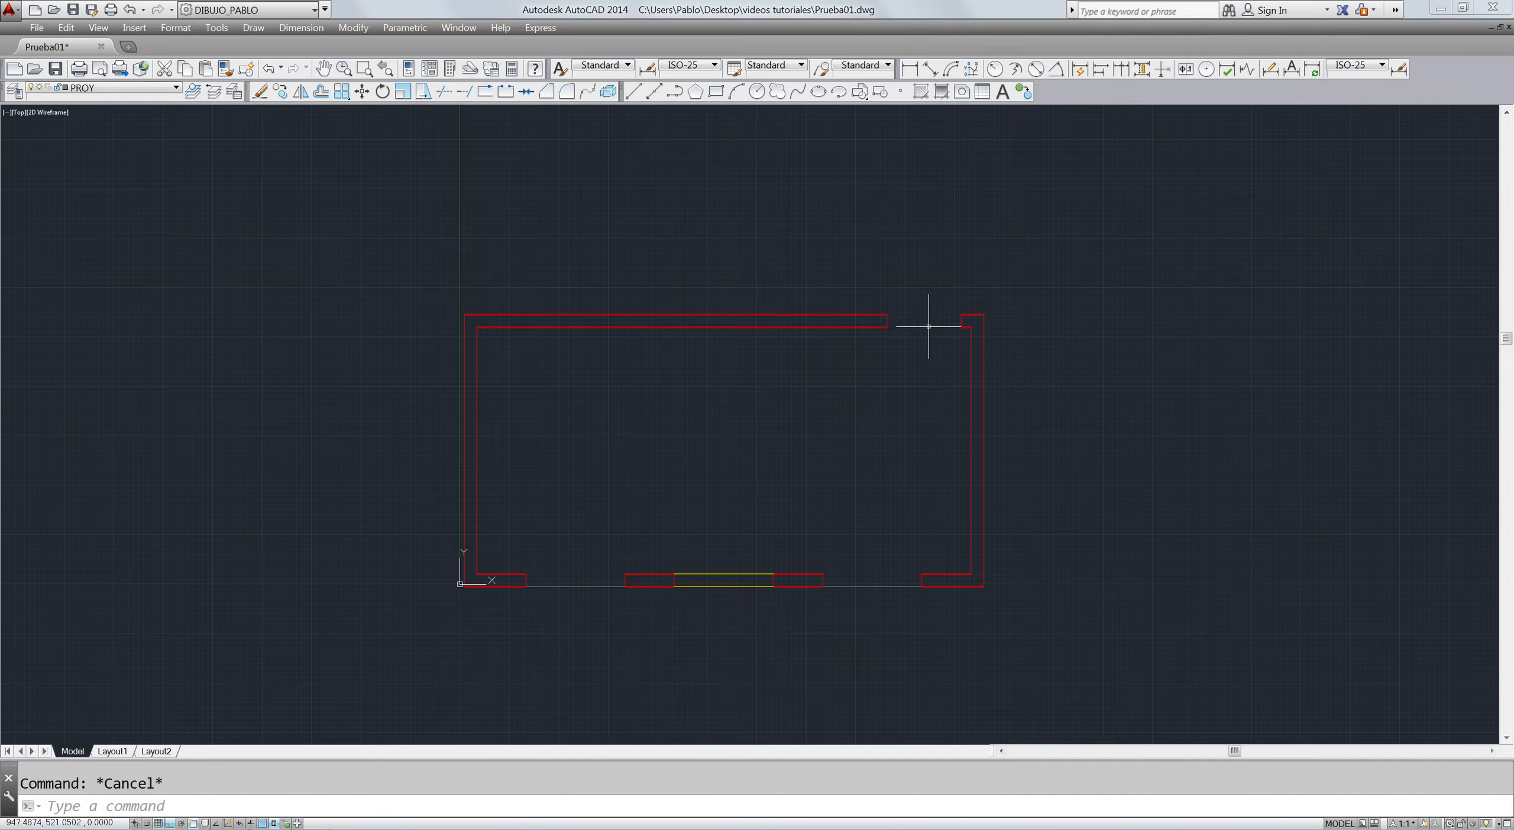
pyautogui.click(169, 89)
pyautogui.click(141, 126)
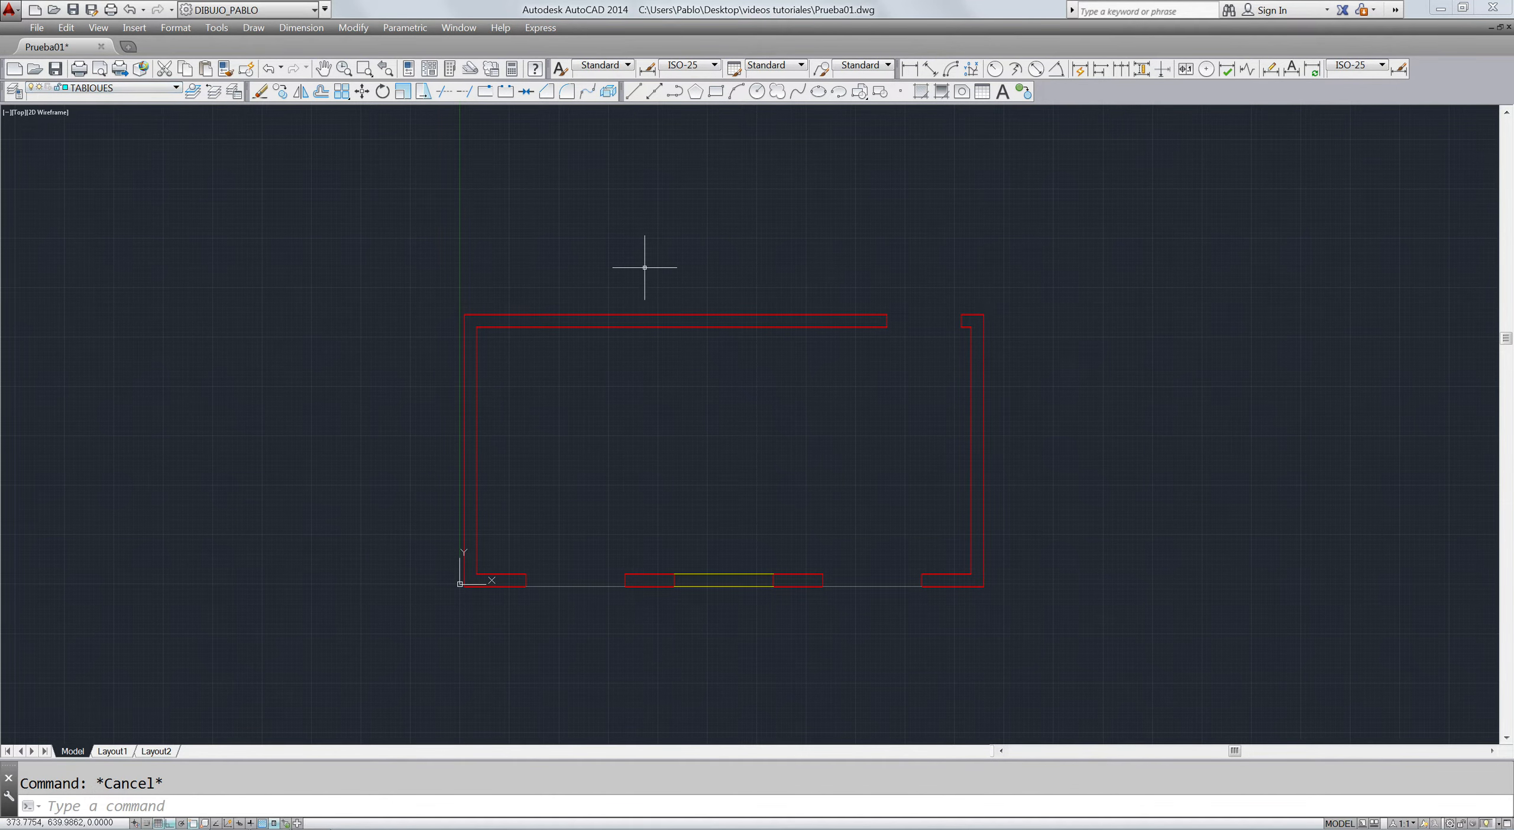
# - Measure the width of the opening in the top wall between its outer corners
pyautogui.scroll(-4, 964, 315)
pyautogui.scroll(8, 964, 315)
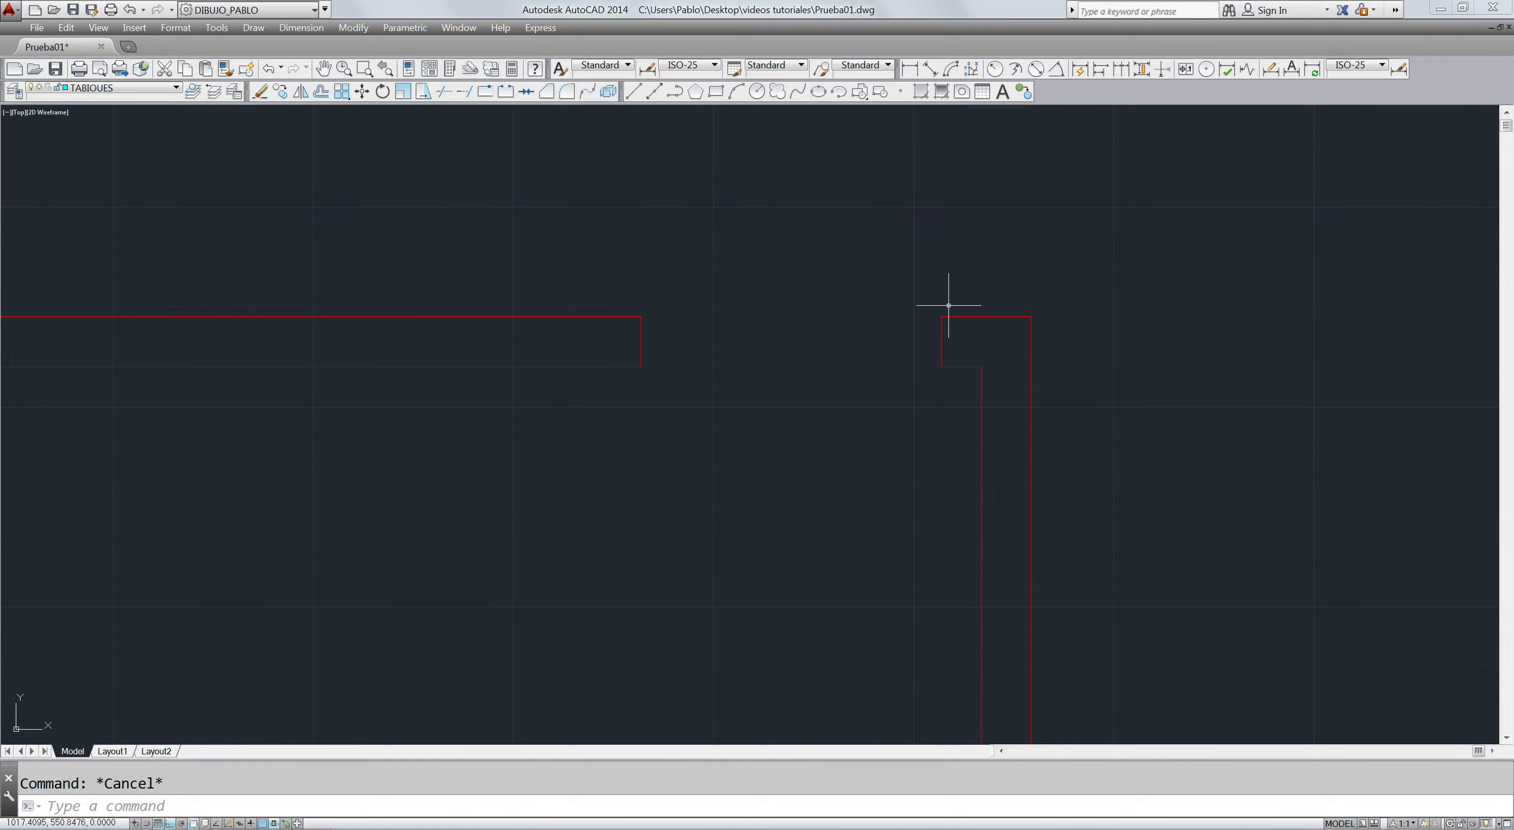
pyautogui.write('di')
pyautogui.press('Return')
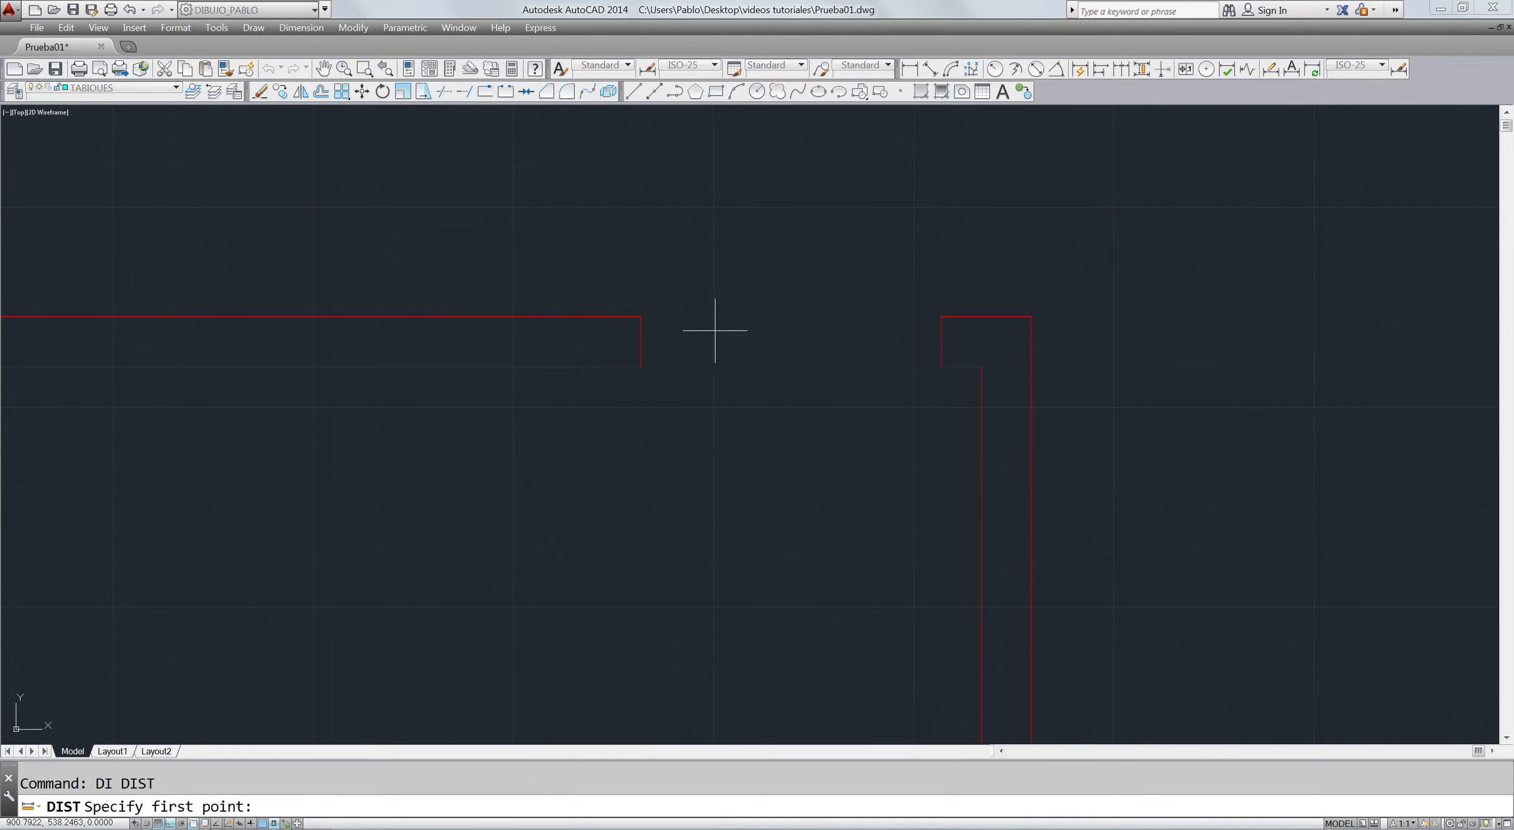
pyautogui.click(641, 316)
pyautogui.click(942, 314)
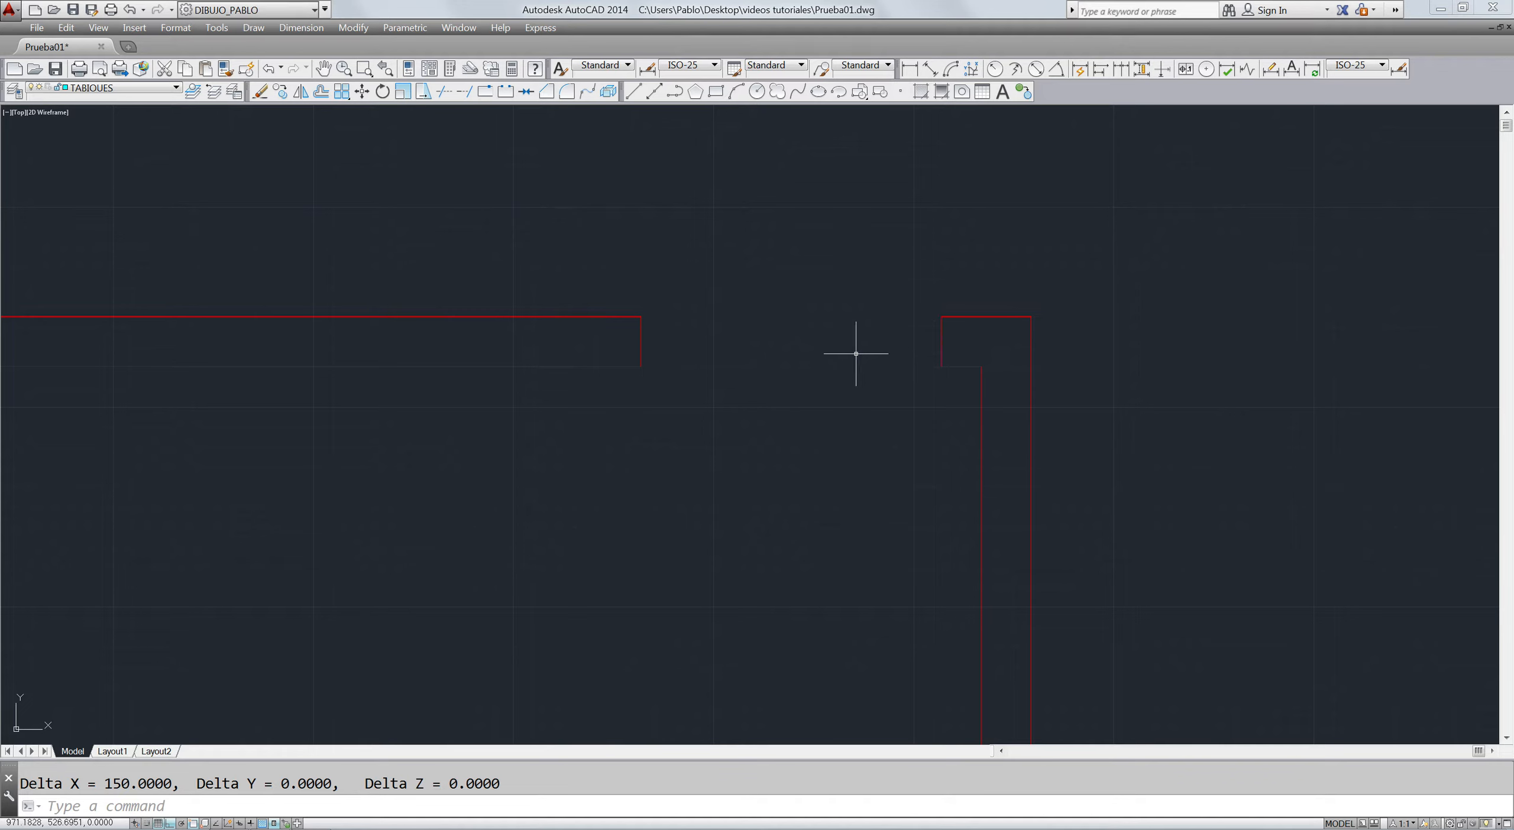
pyautogui.press('Escape')
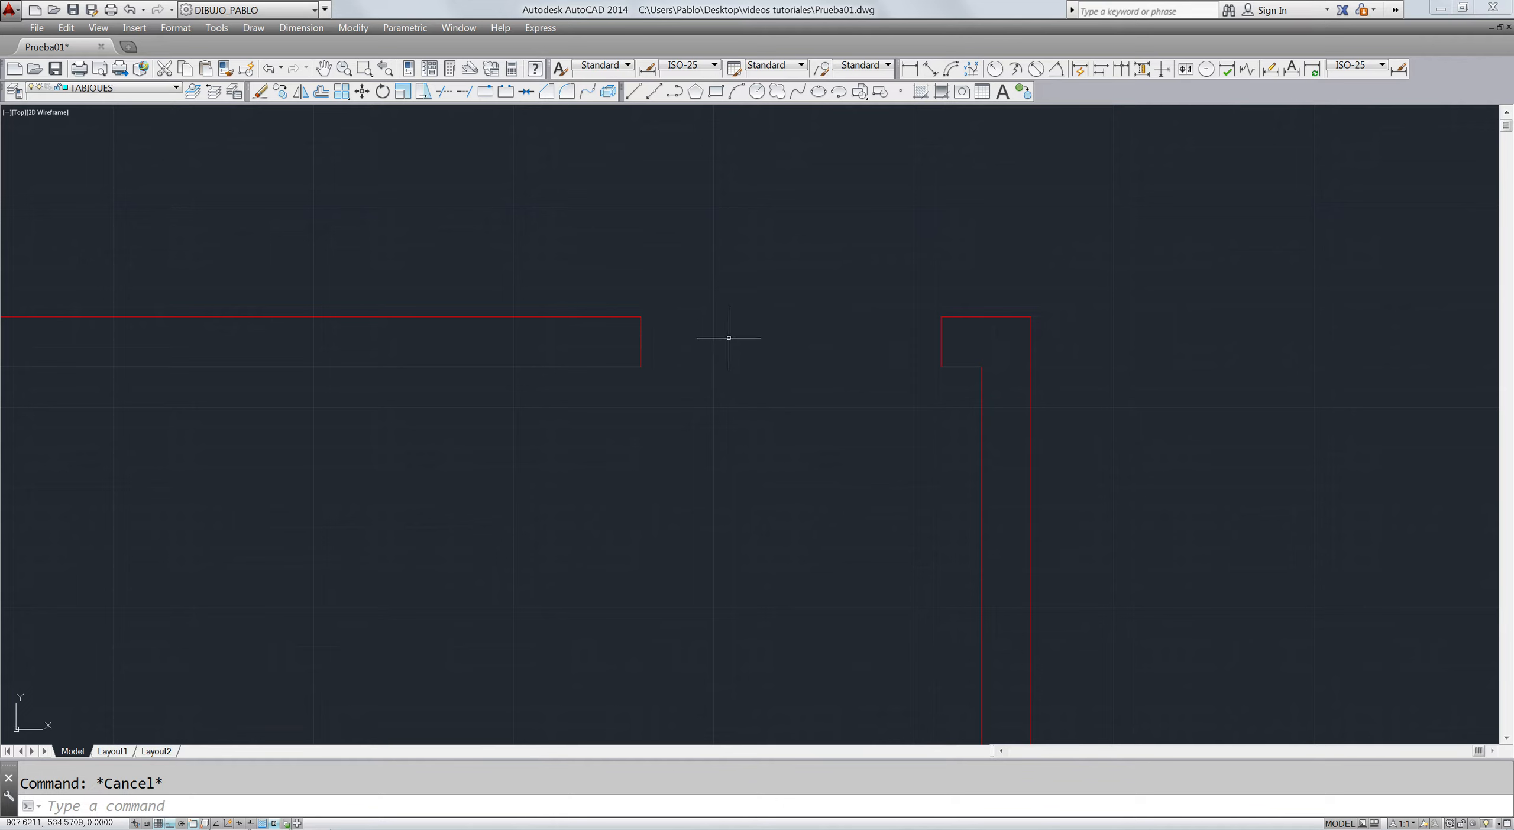
# - Draw a 50 by 10 partition polyline into the top opening, starting from the outer corner of the left wall end
pyautogui.write('p')
pyautogui.press('Return')
pyautogui.press('Escape')
pyautogui.write('pl')
pyautogui.press('Return')
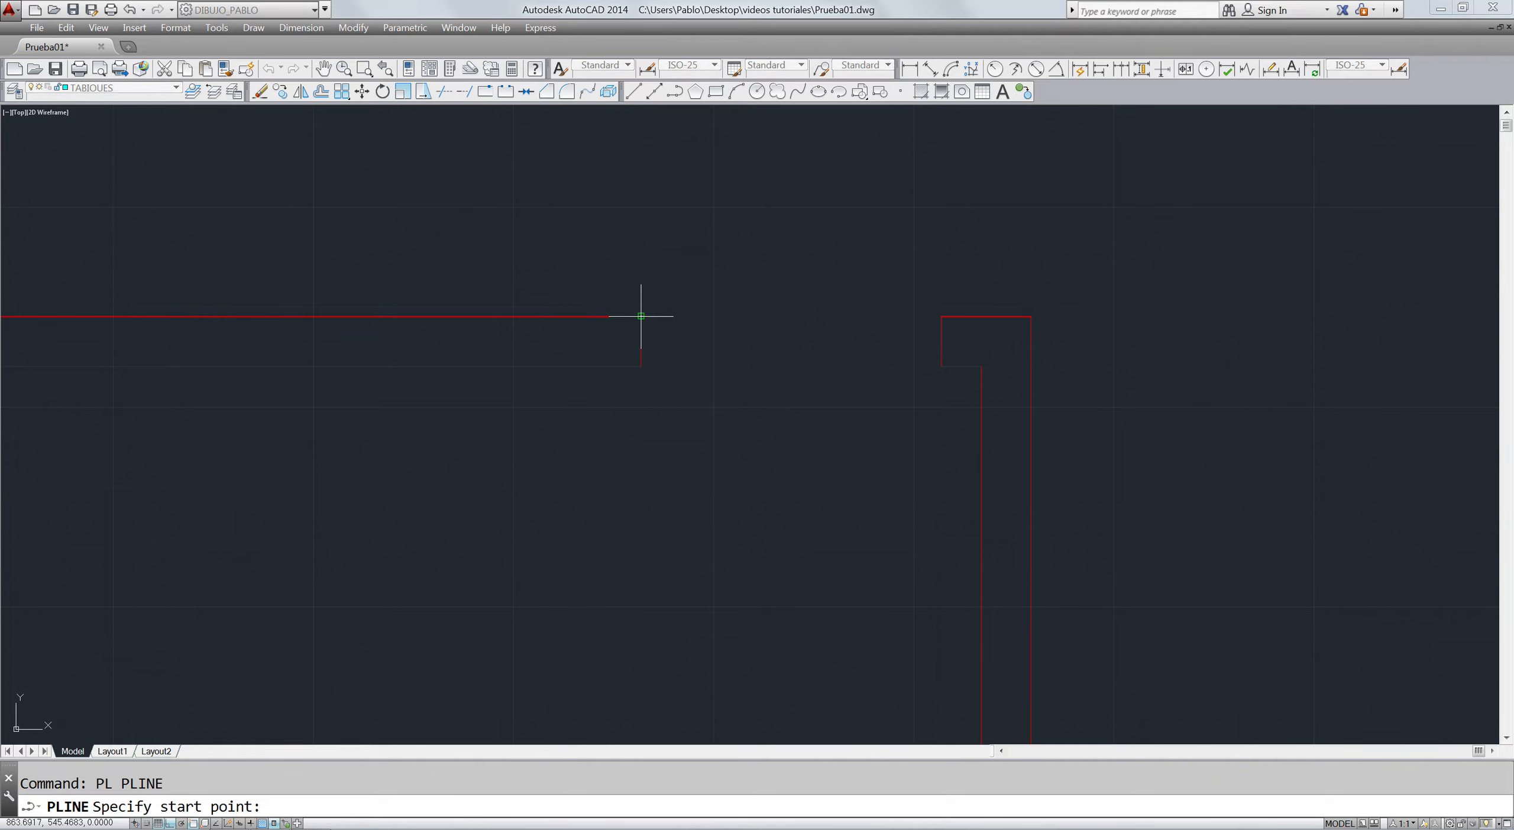
pyautogui.click(641, 316)
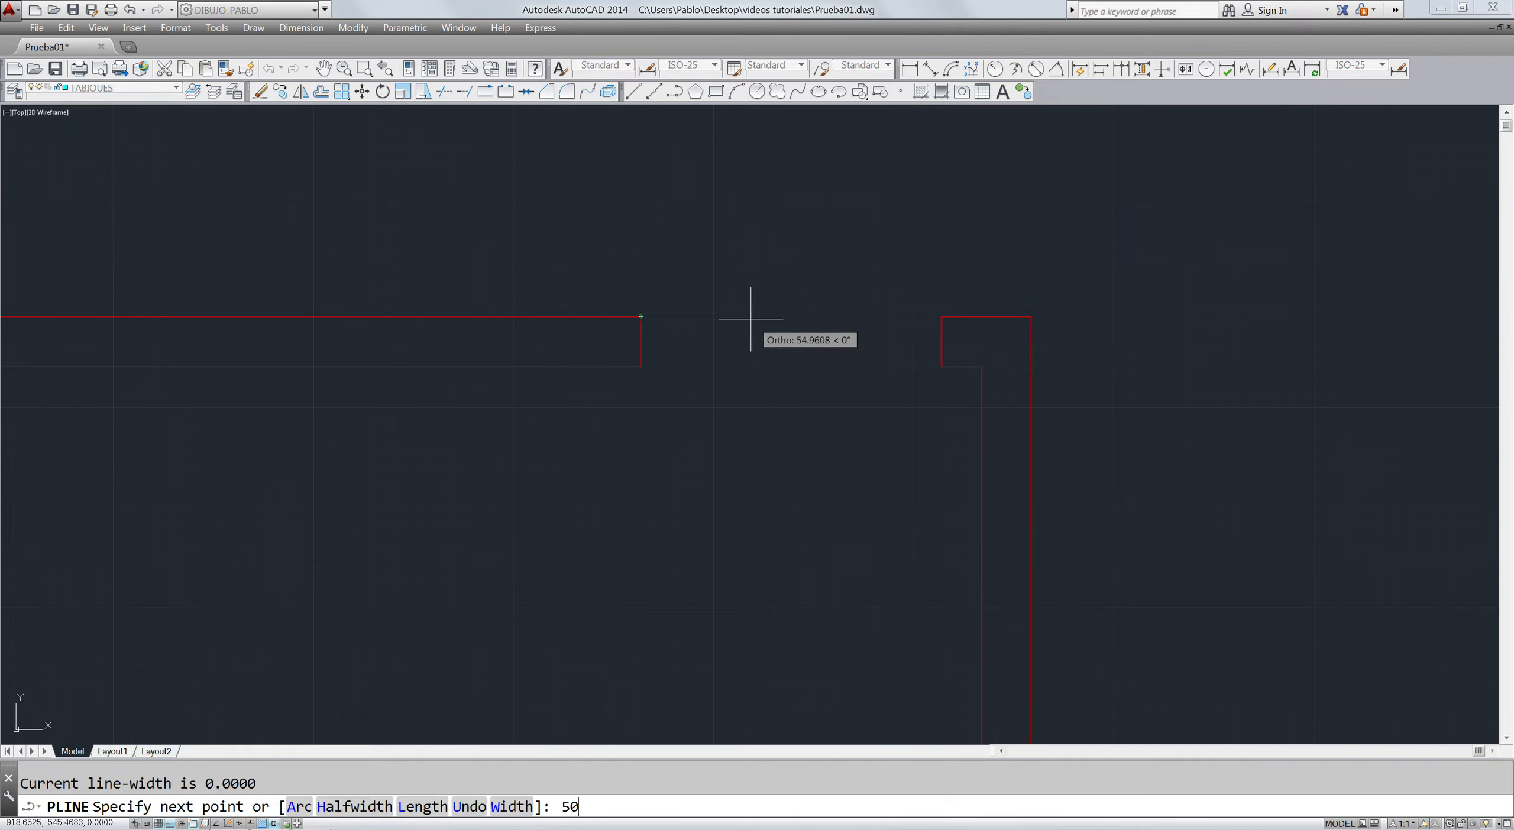
pyautogui.press('Return')
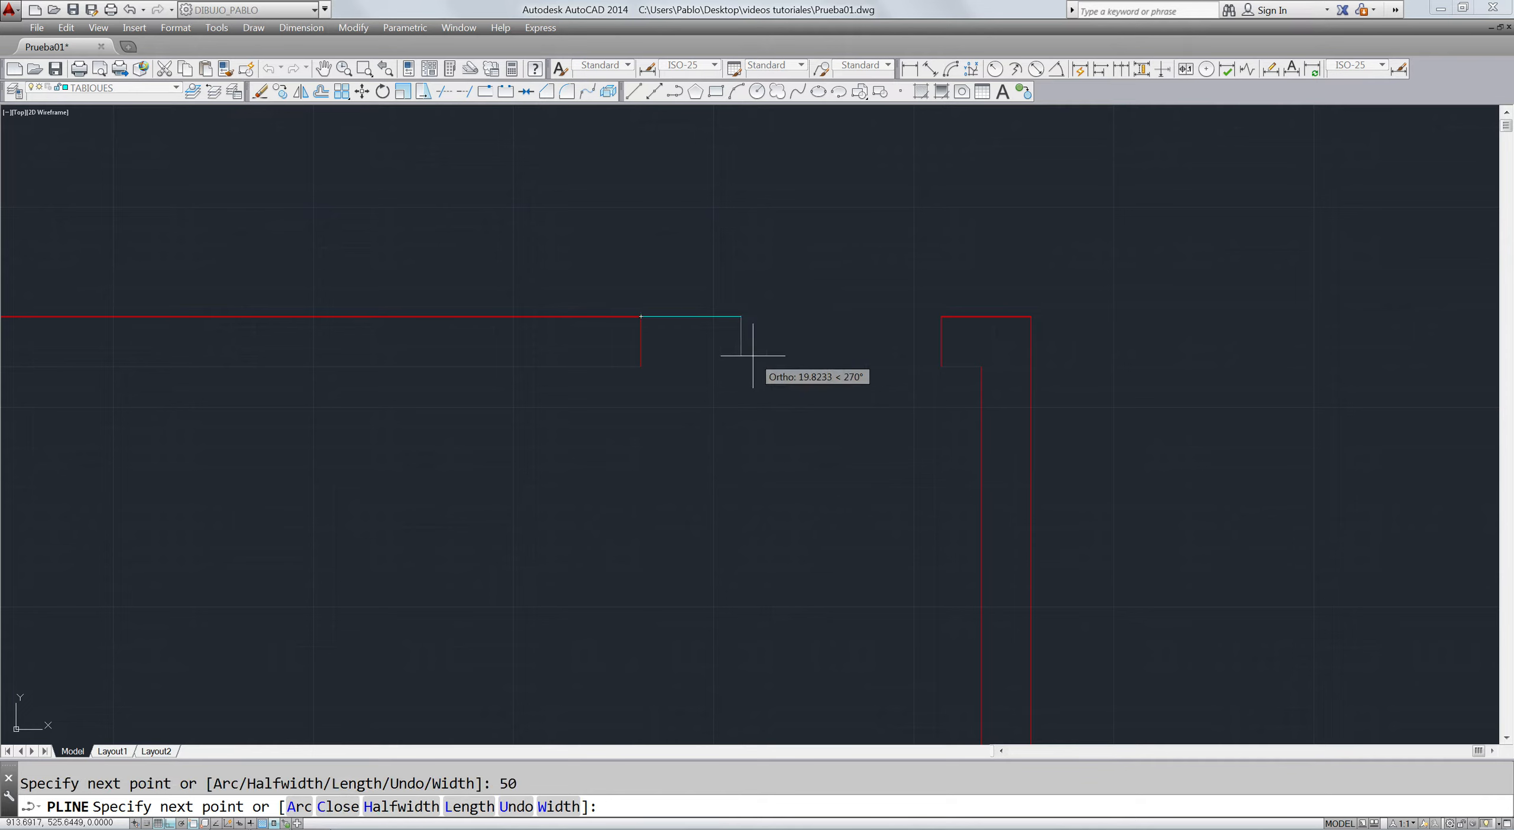
pyautogui.press('Return')
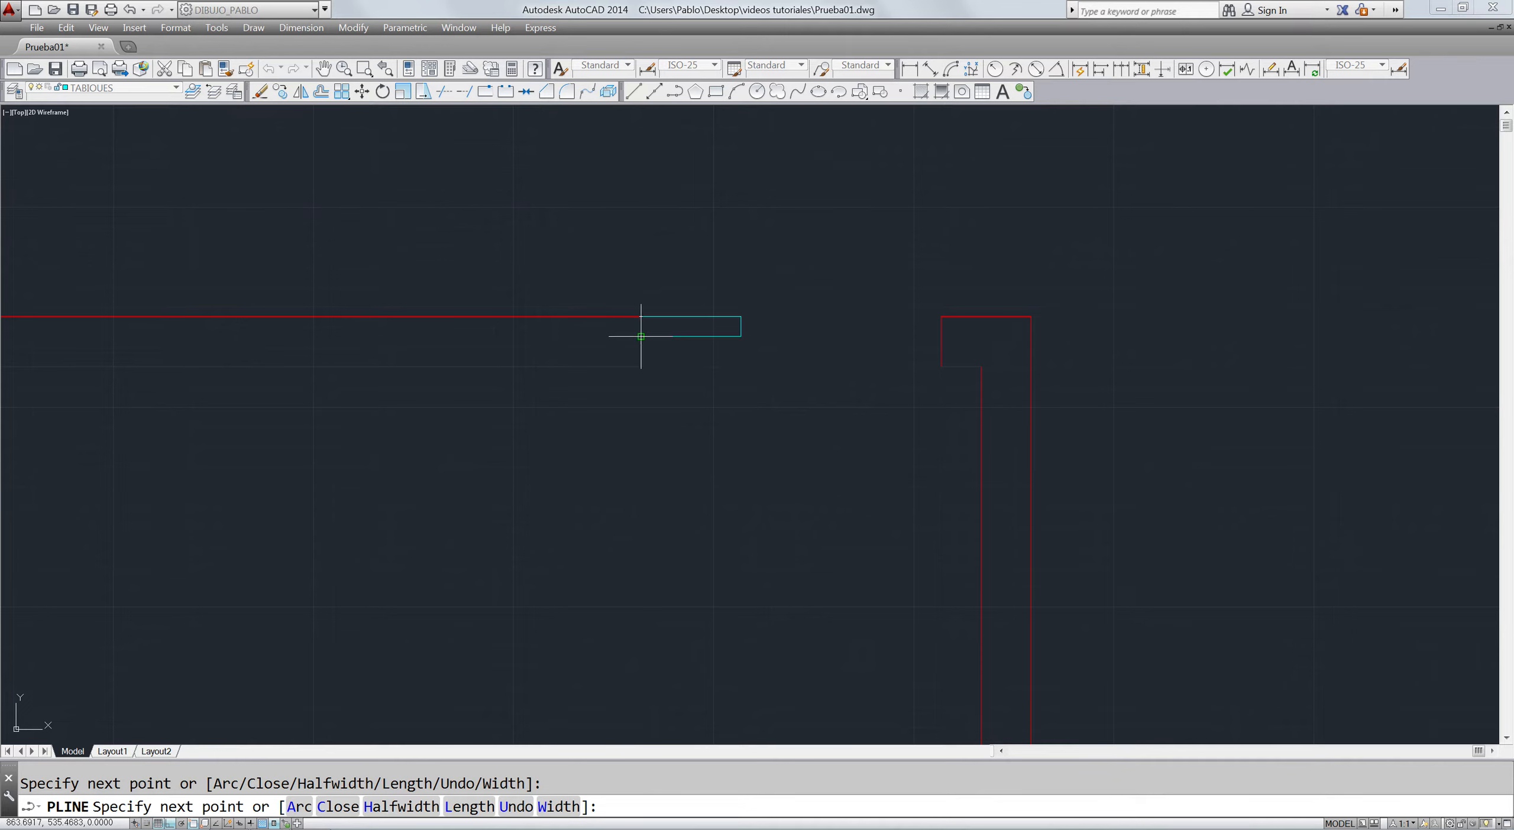
pyautogui.press('Escape')
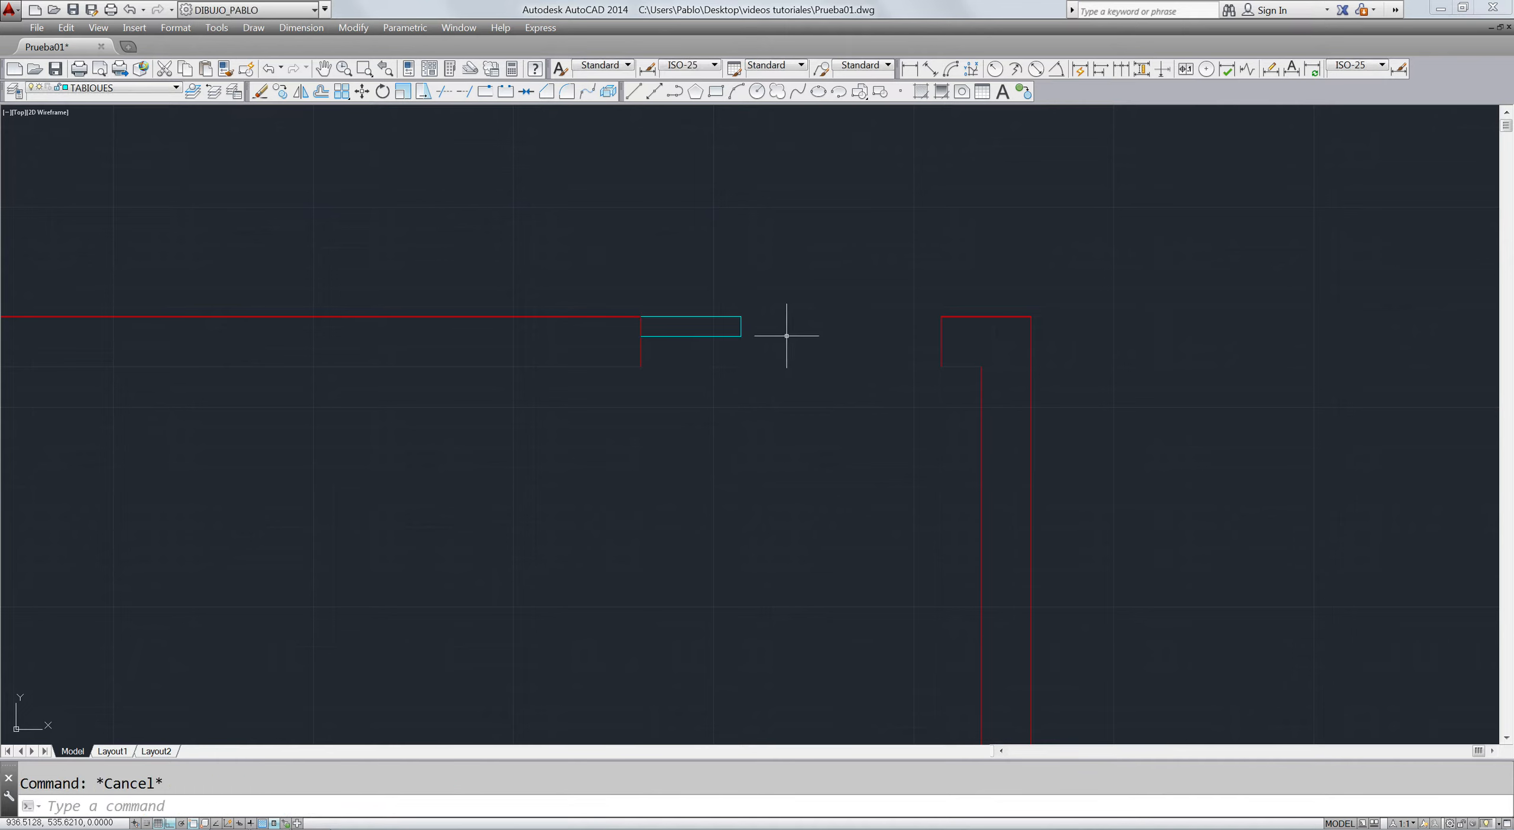
# - Make PUERTAS_VENTANAS the current layer and draw a closed 5 by 10 polyline jamb against the free end of the partition
pyautogui.click(147, 89)
pyautogui.click(134, 122)
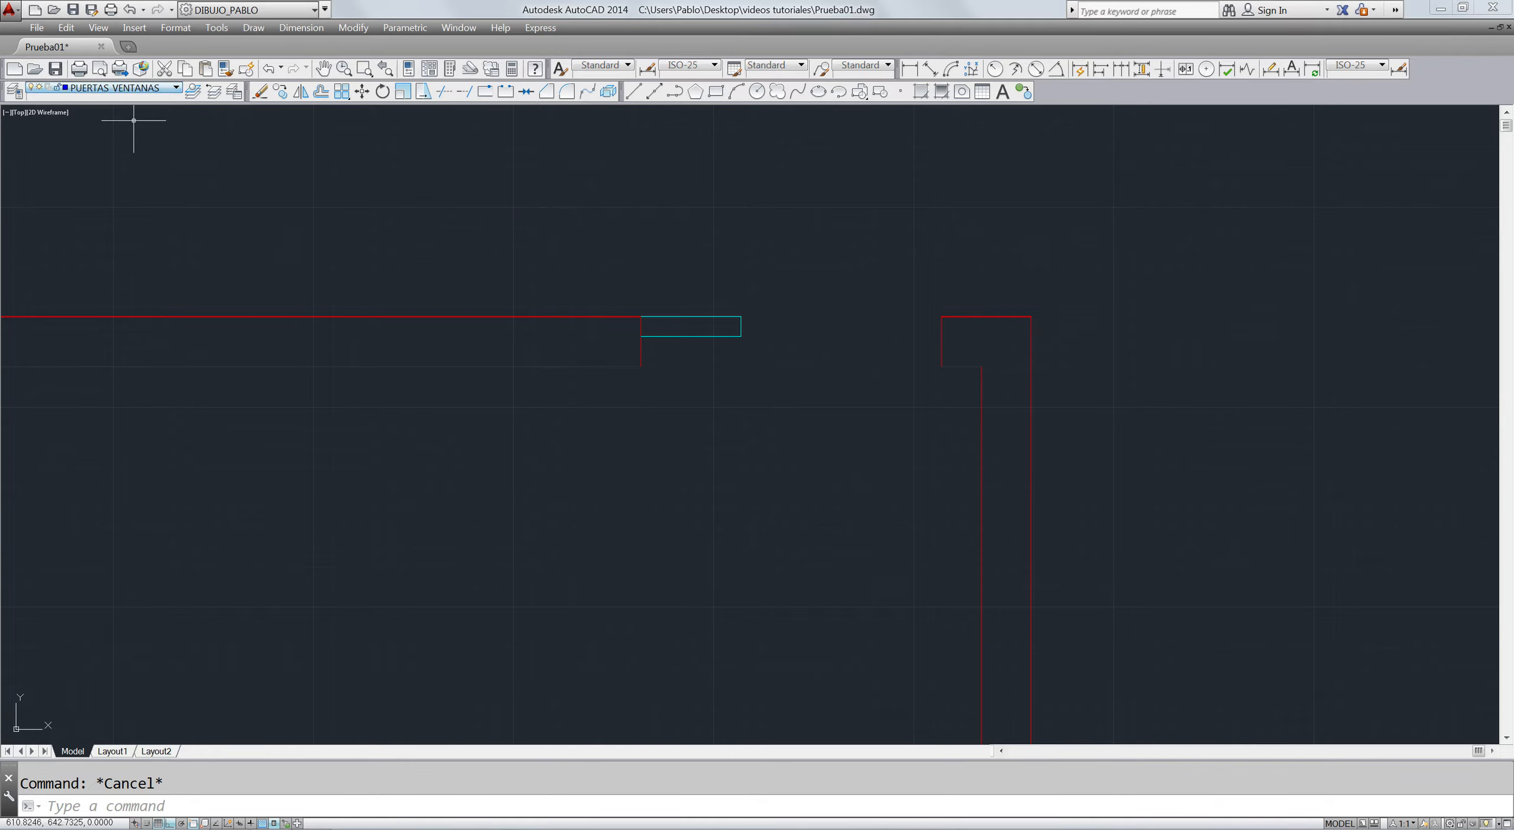
pyautogui.write('pl')
pyautogui.press('Return')
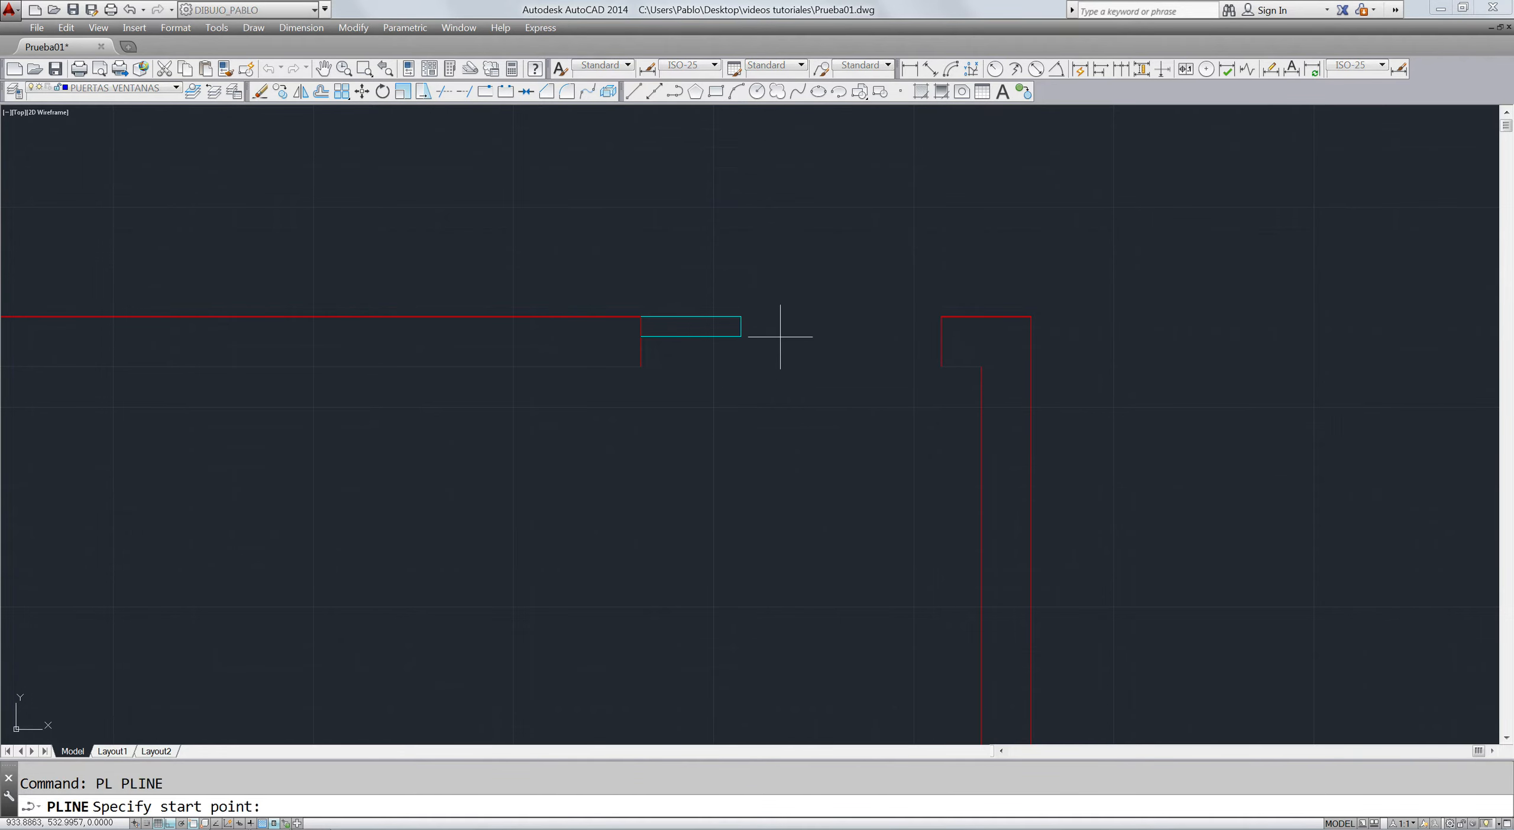
pyautogui.click(741, 316)
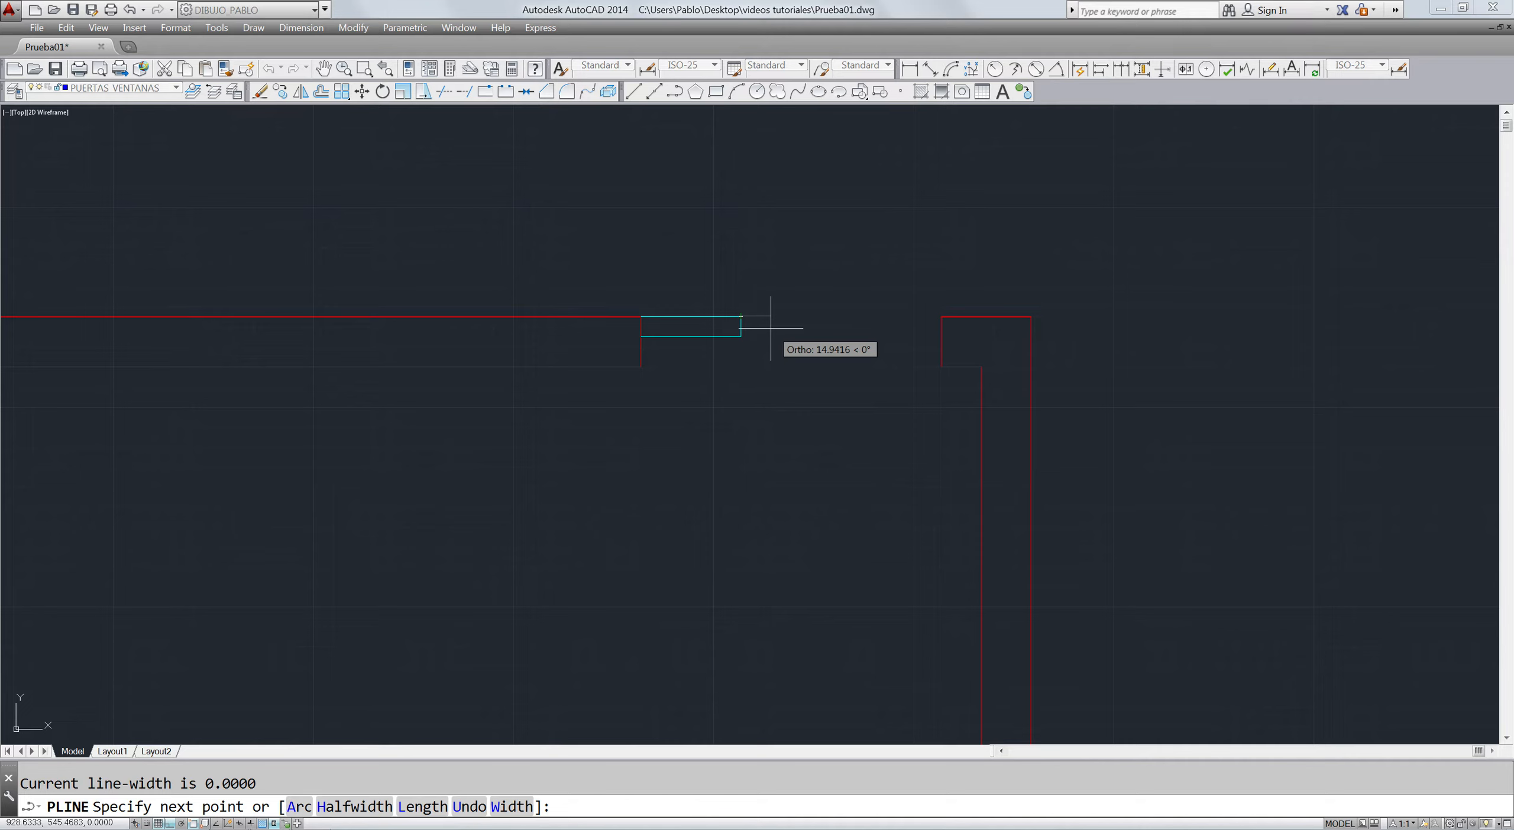
pyautogui.press('Return')
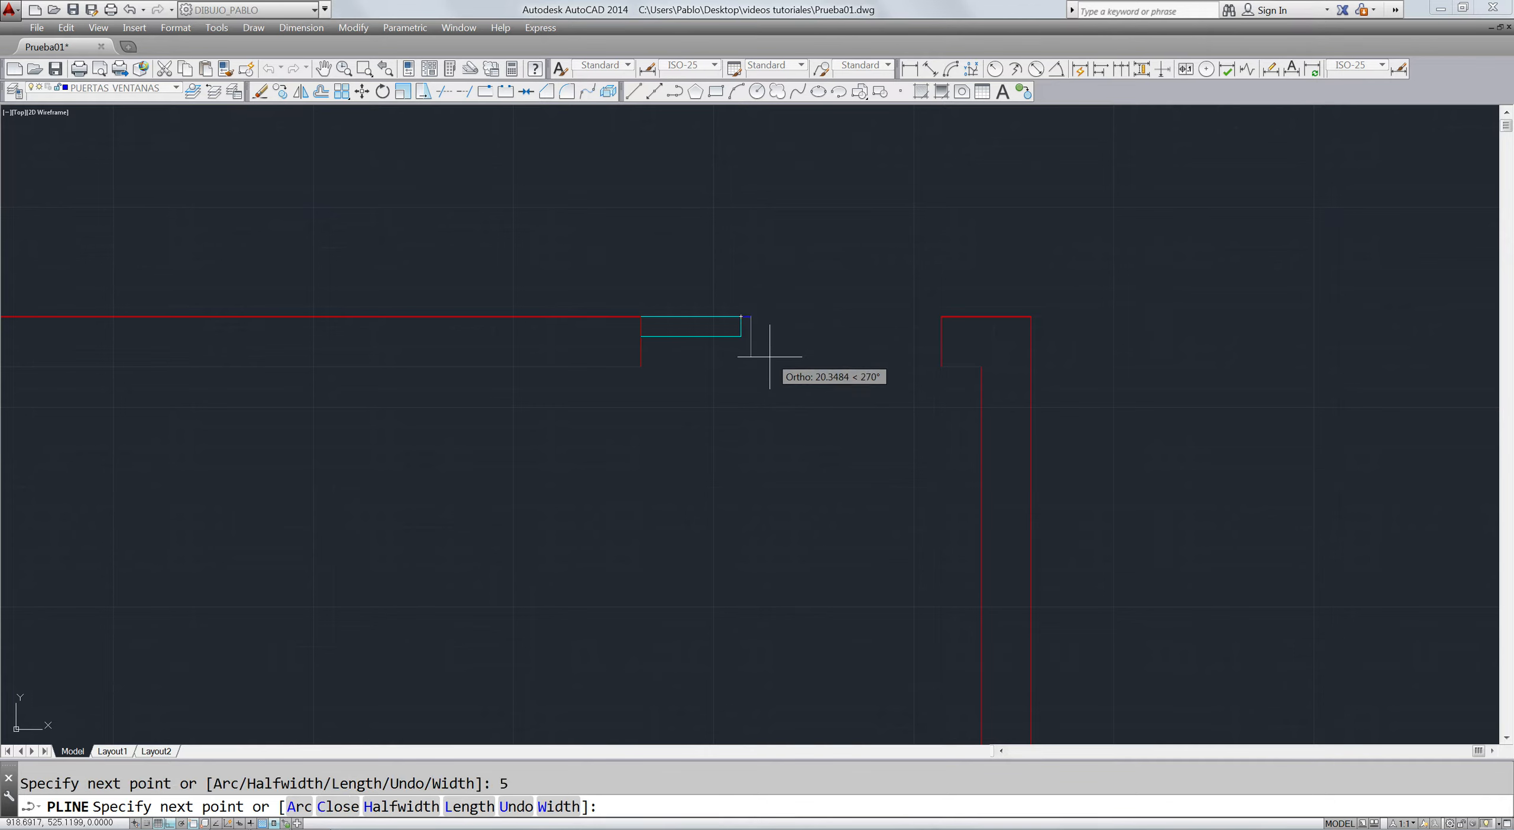
pyautogui.write('10')
pyautogui.press('Return')
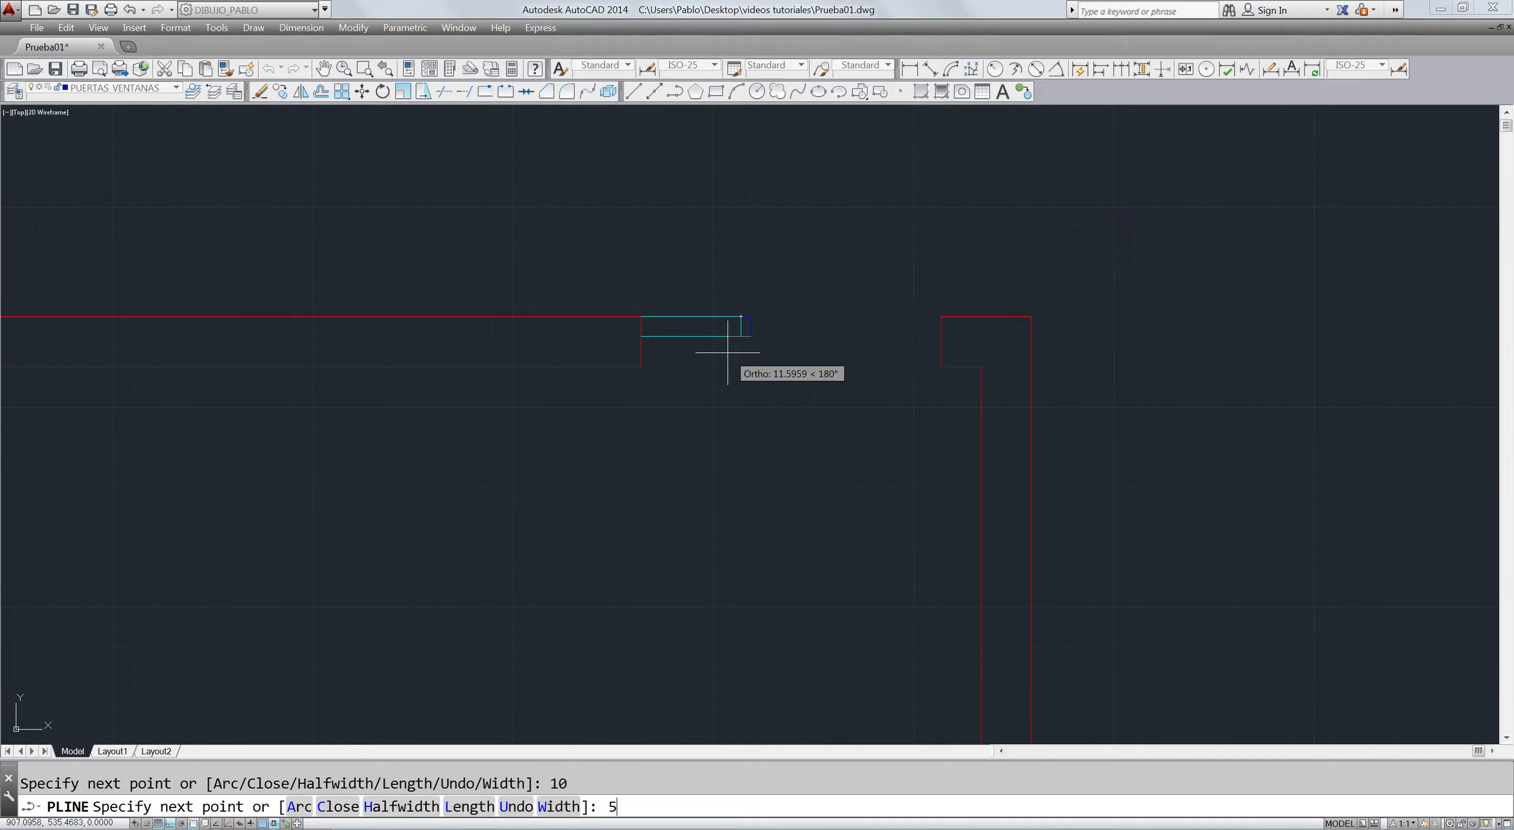
pyautogui.write('5')
pyautogui.press('Return')
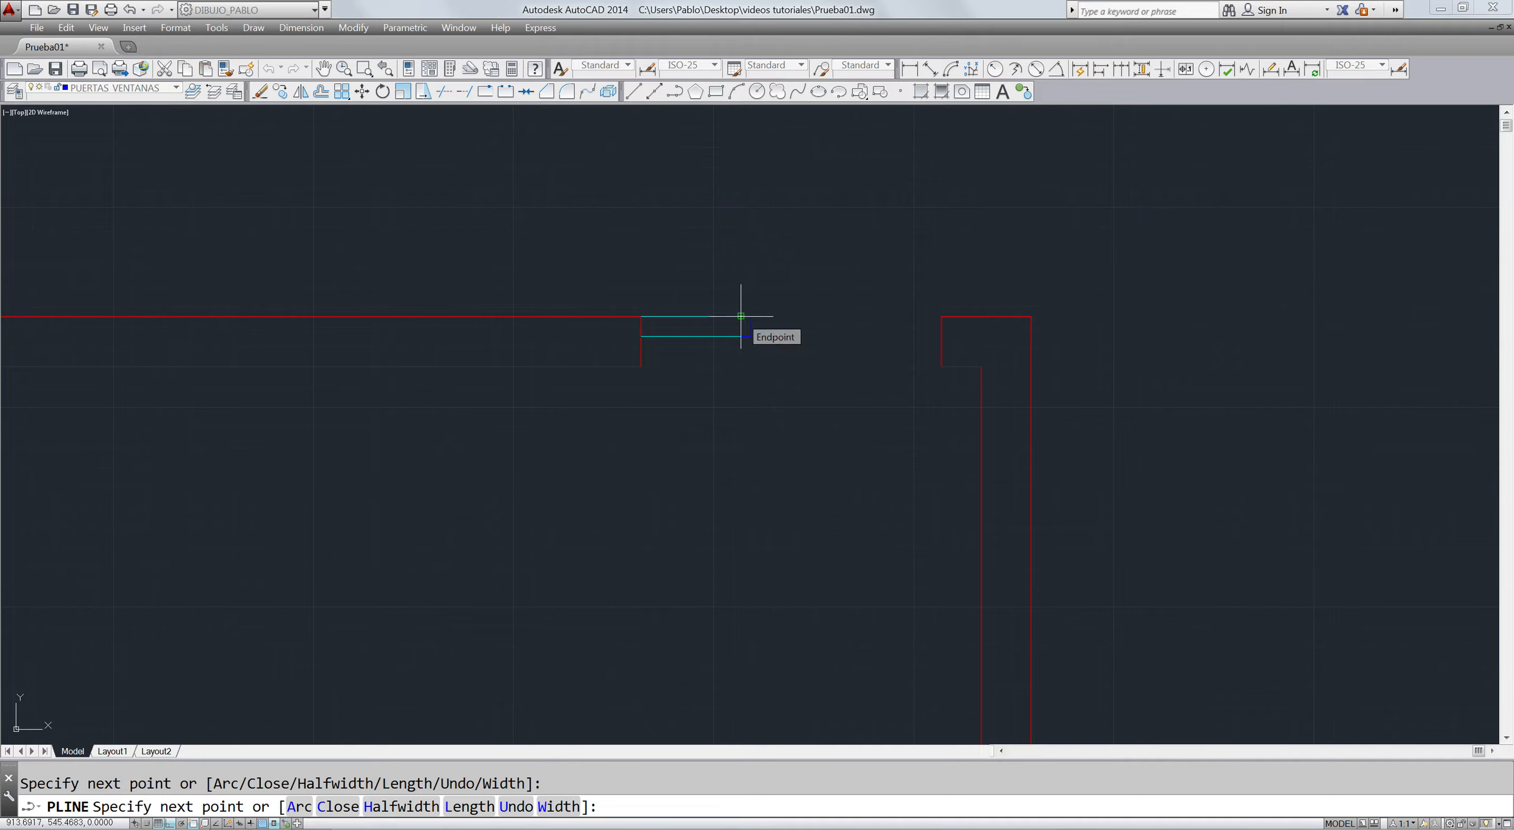
pyautogui.write('c')
pyautogui.press('Return')
pyautogui.click(749, 317)
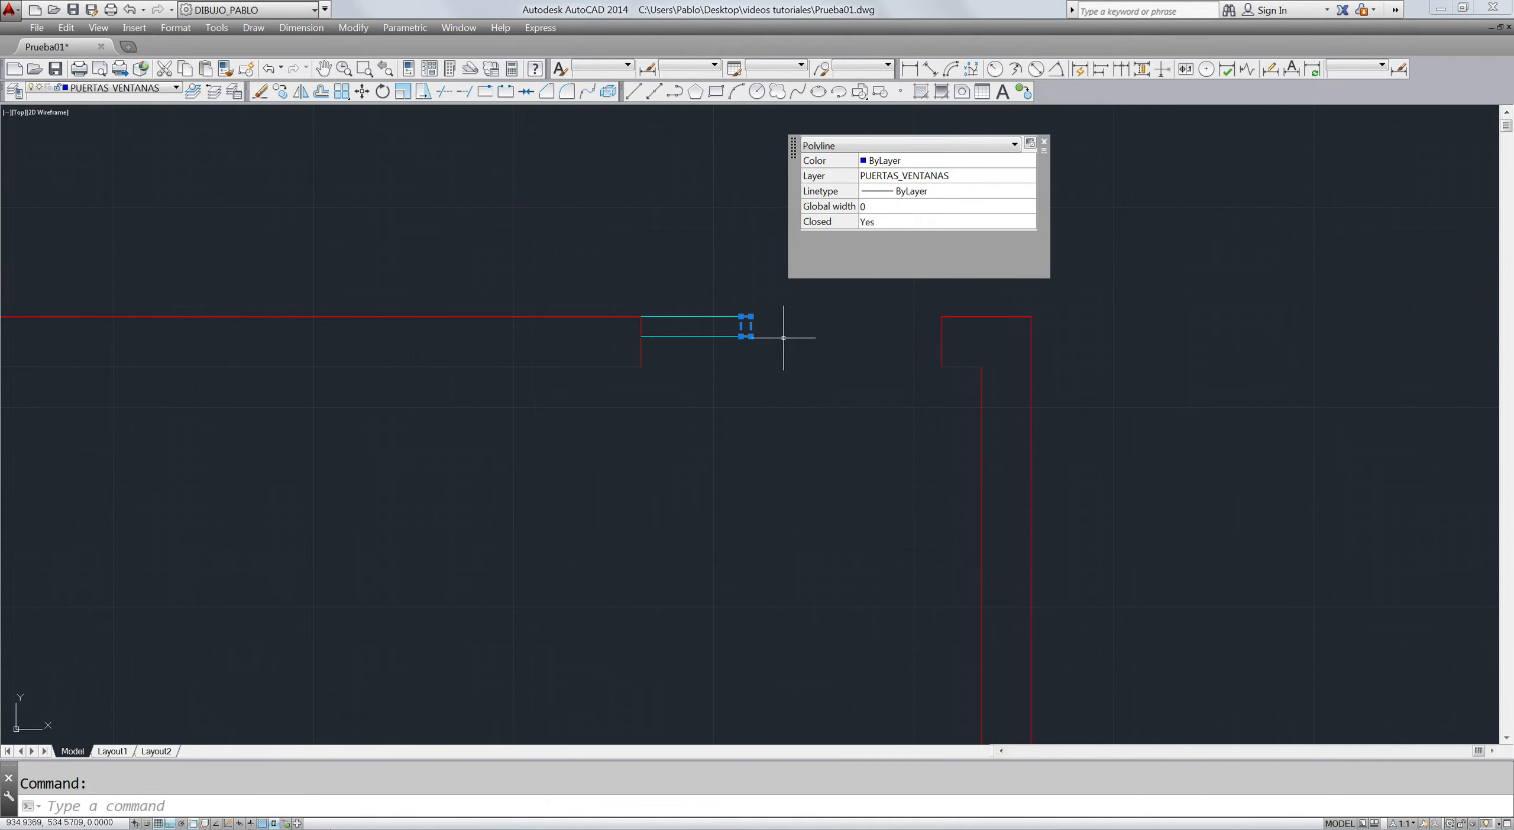
pyautogui.write('c')
pyautogui.press('Return')
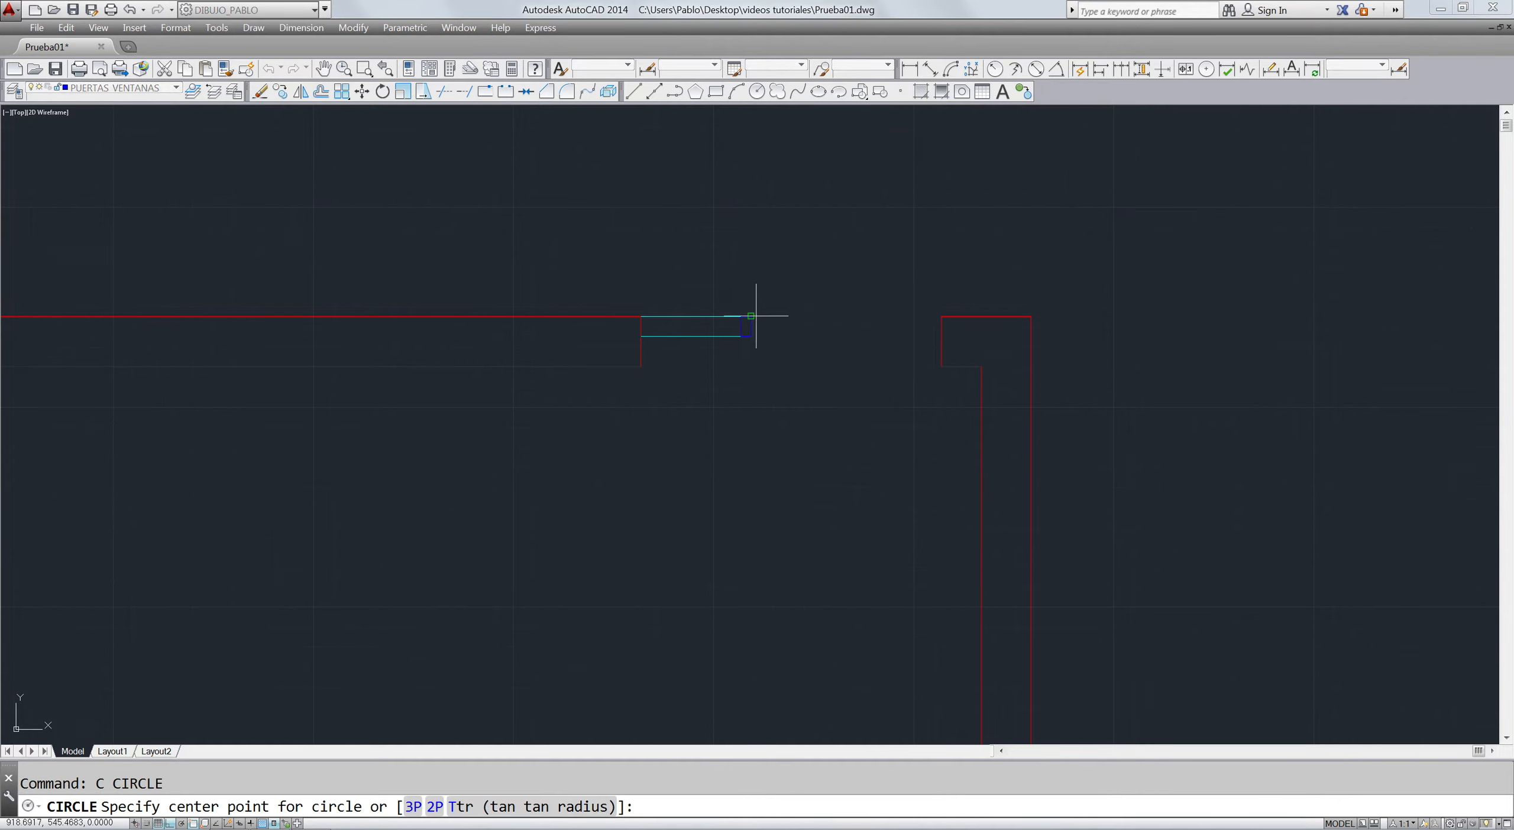
pyautogui.click(750, 316)
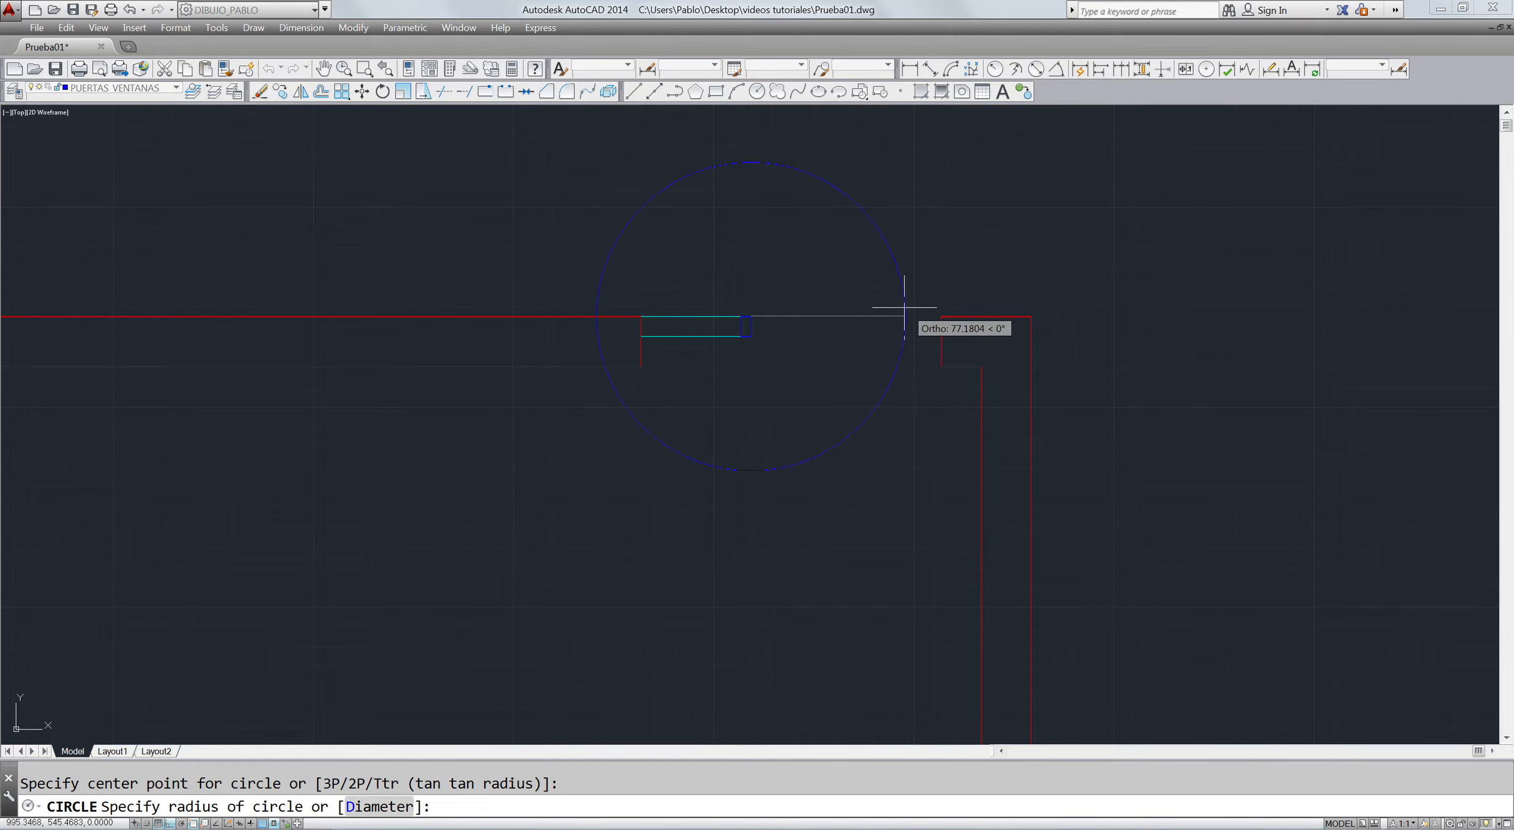
pyautogui.press('Escape')
# - Copy the door jamb from its outer right corner to the outer corner of the wall on the opening's right side
pyautogui.click(754, 330)
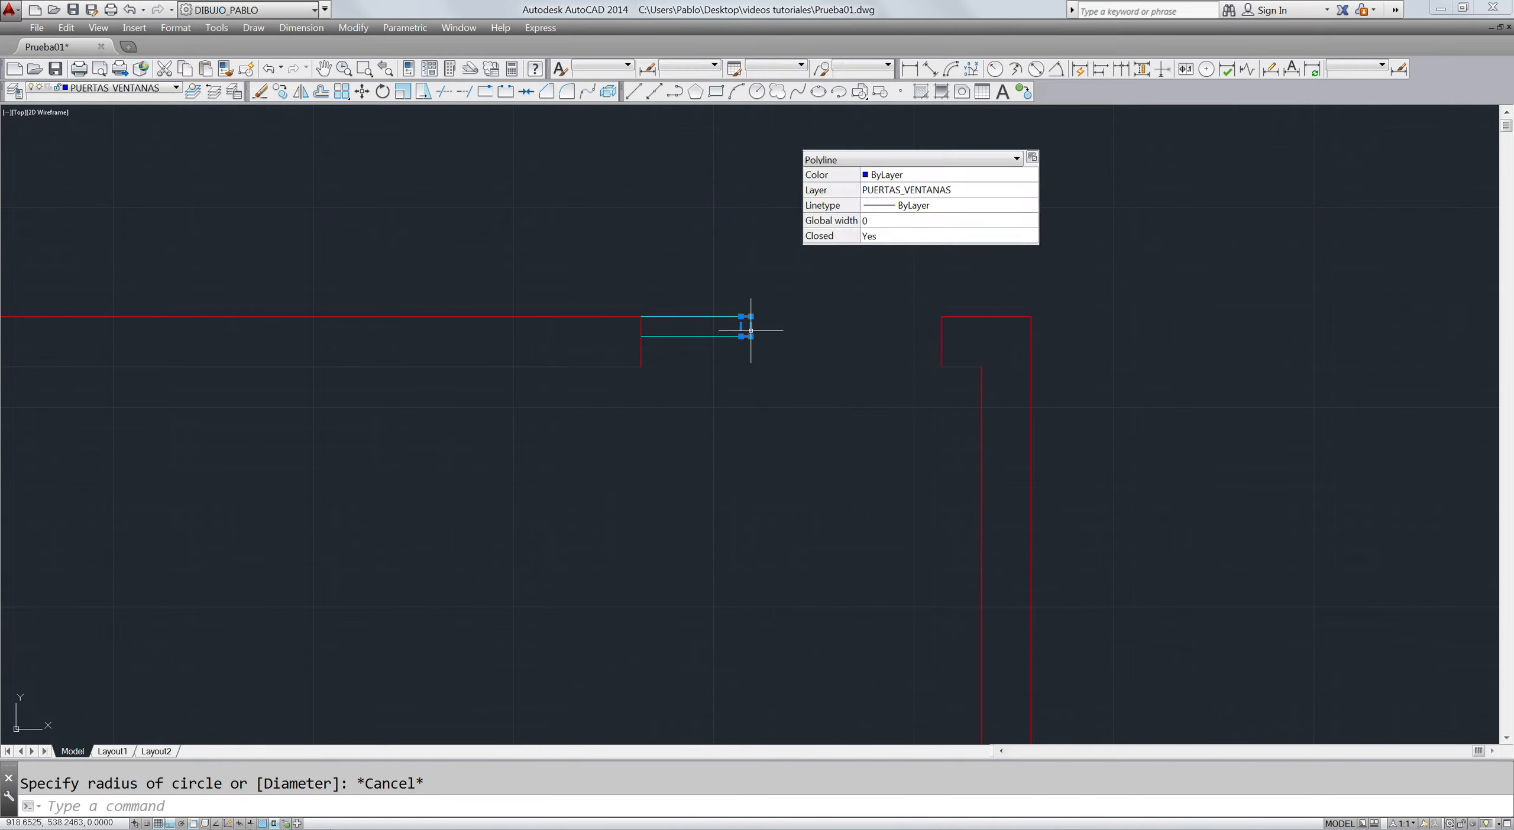
pyautogui.write('co')
pyautogui.press('Return')
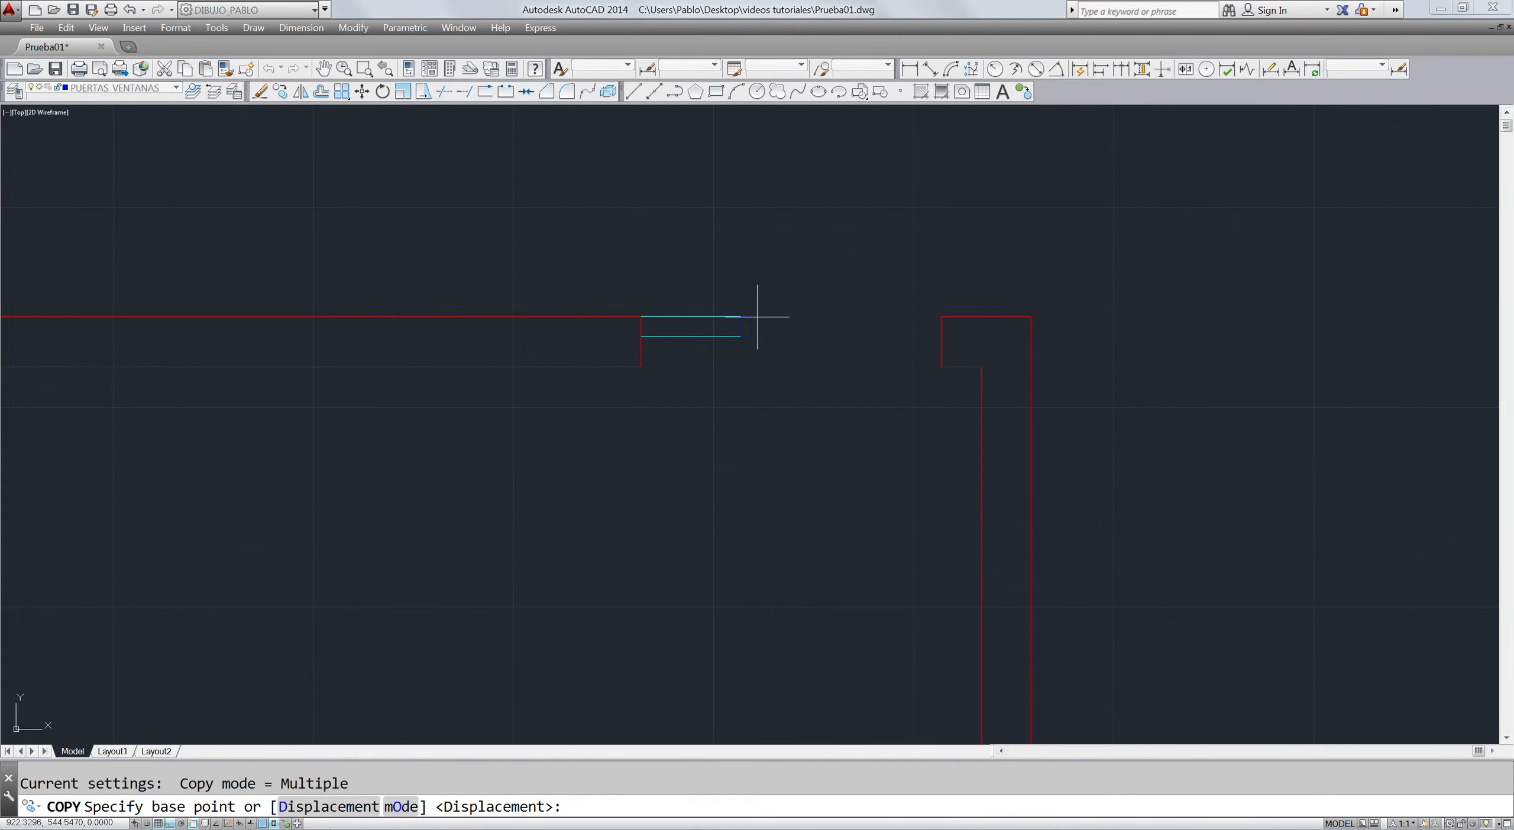
pyautogui.click(750, 317)
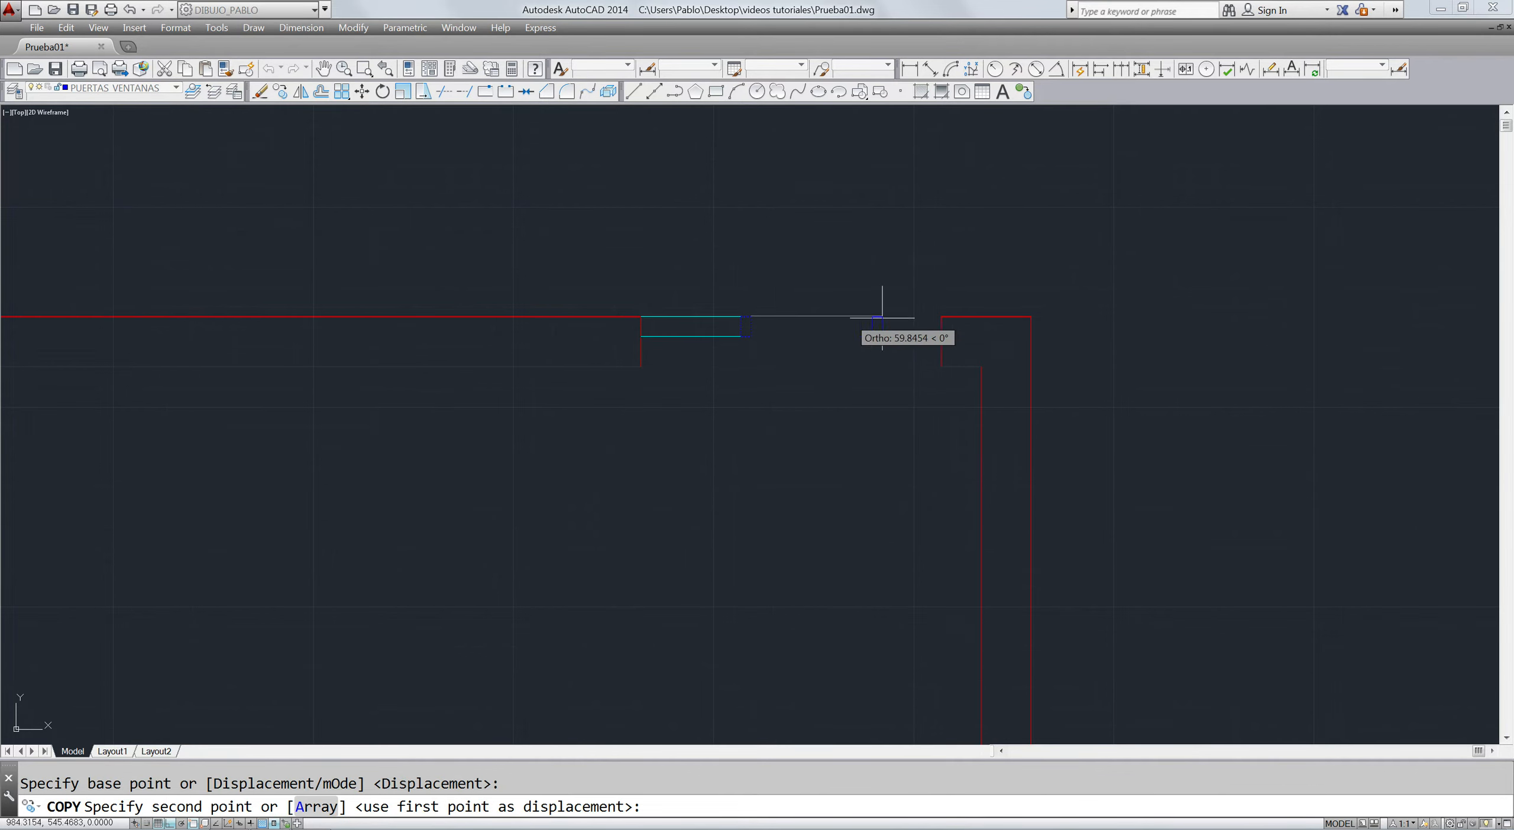
pyautogui.click(937, 315)
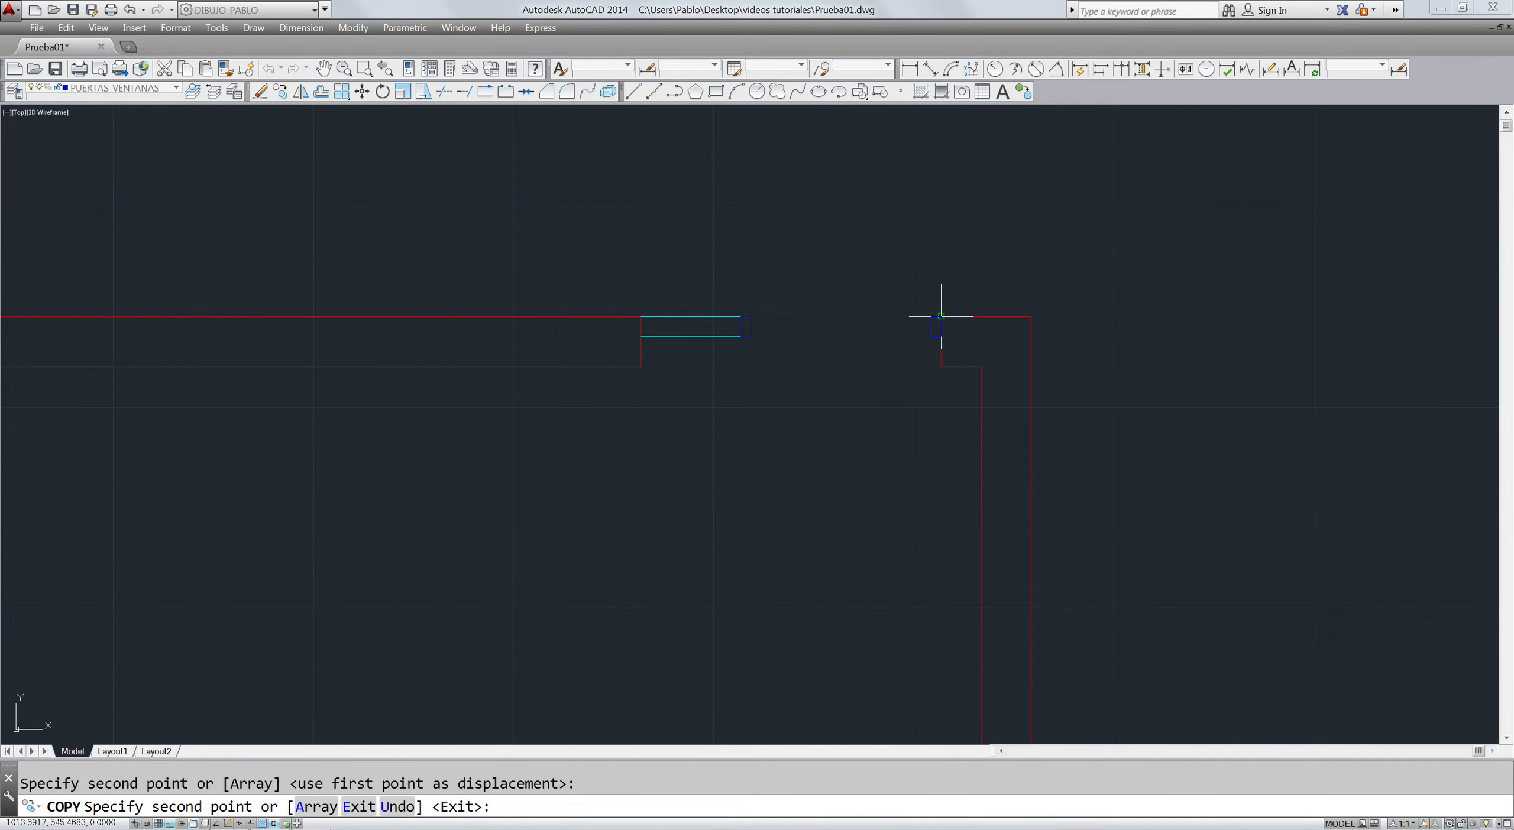
pyautogui.press('Escape')
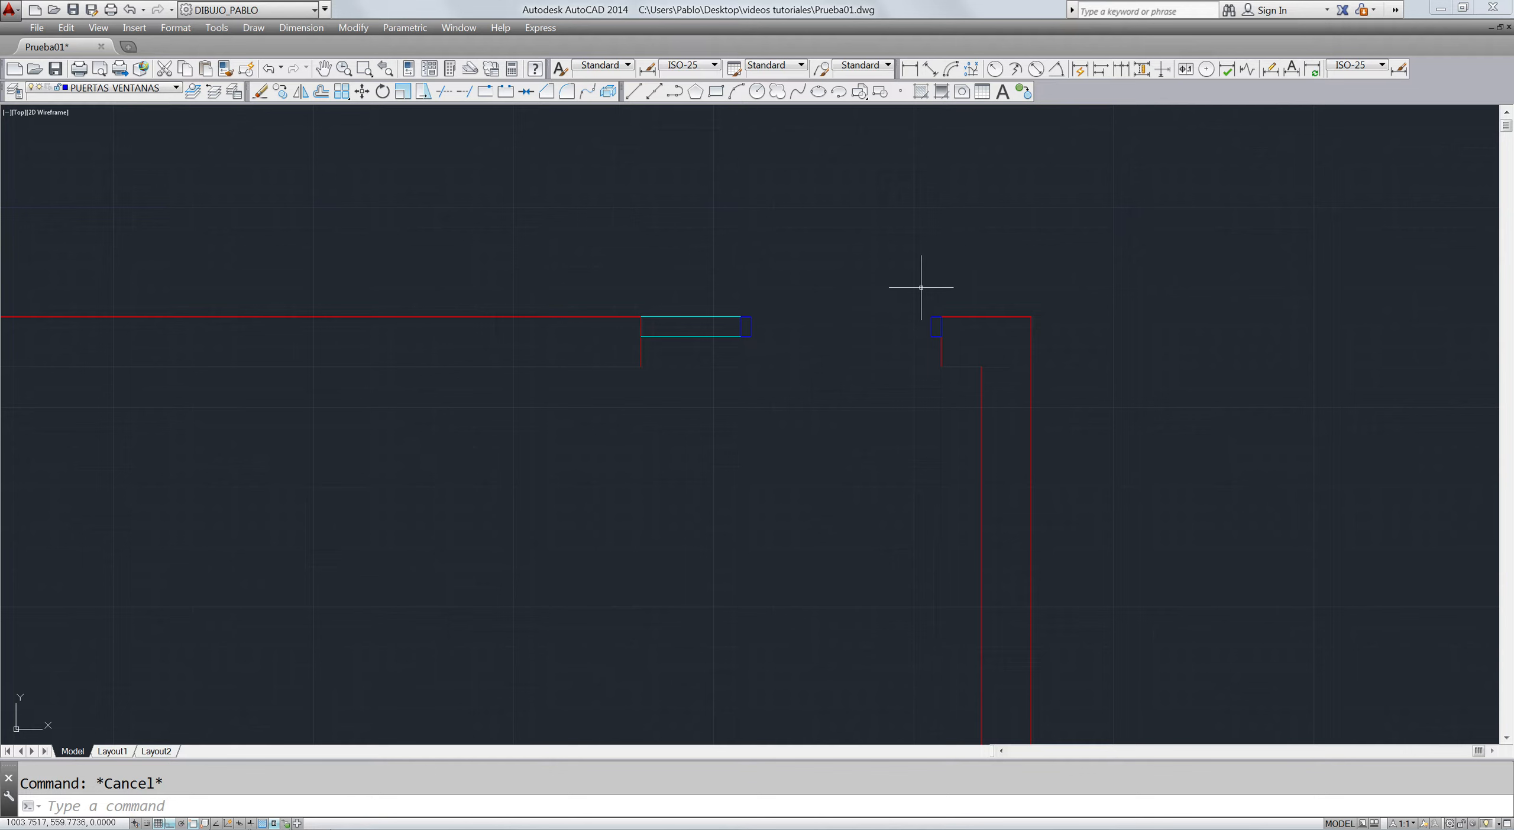
# - Draw a circle centred on the right jamb's outer left corner, with its radius reaching the left jamb's outer right corner
pyautogui.write('c')
pyautogui.press('Return')
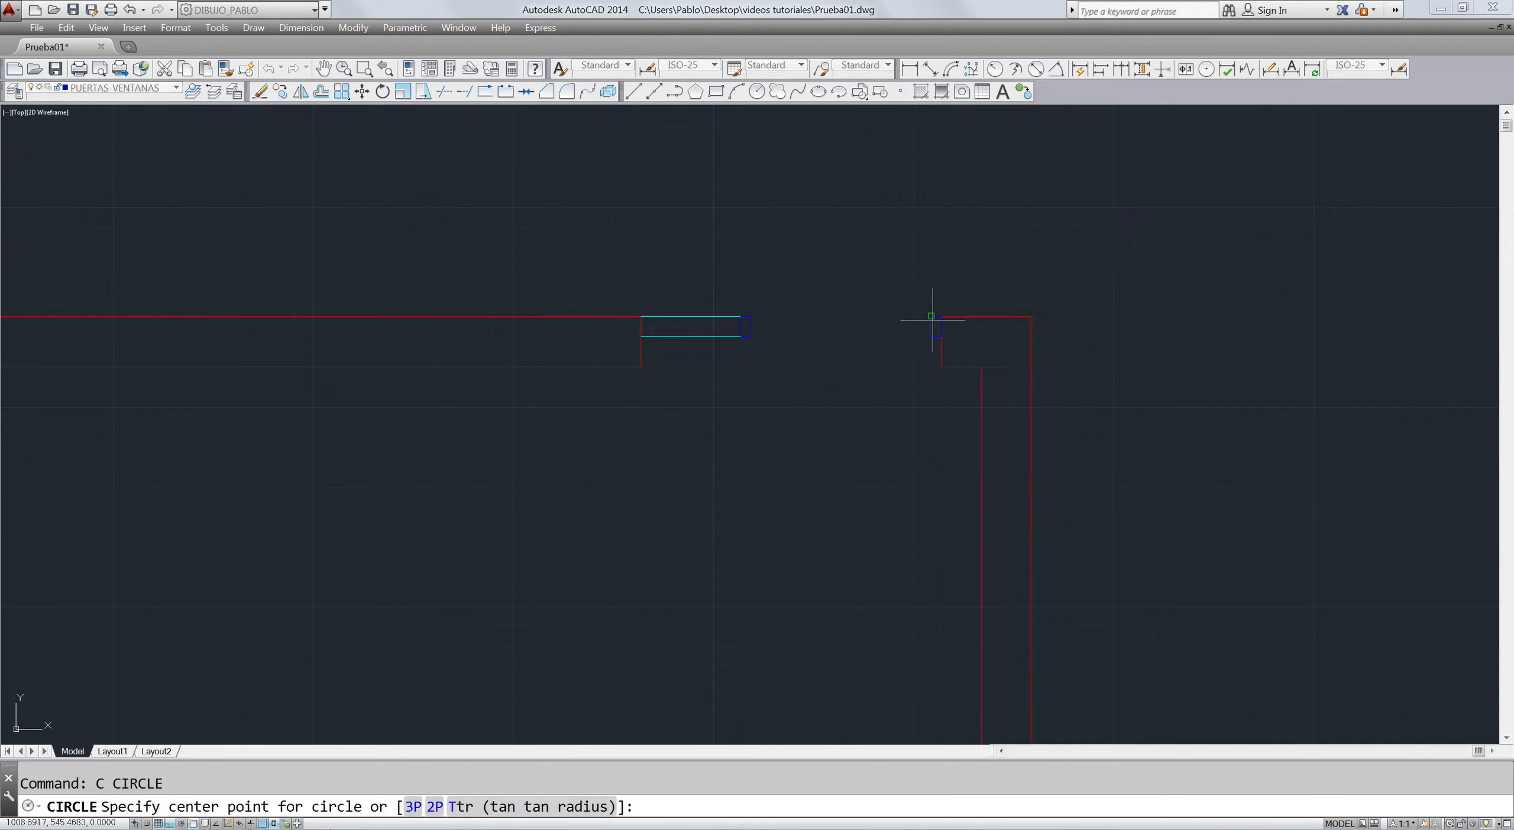
pyautogui.click(931, 316)
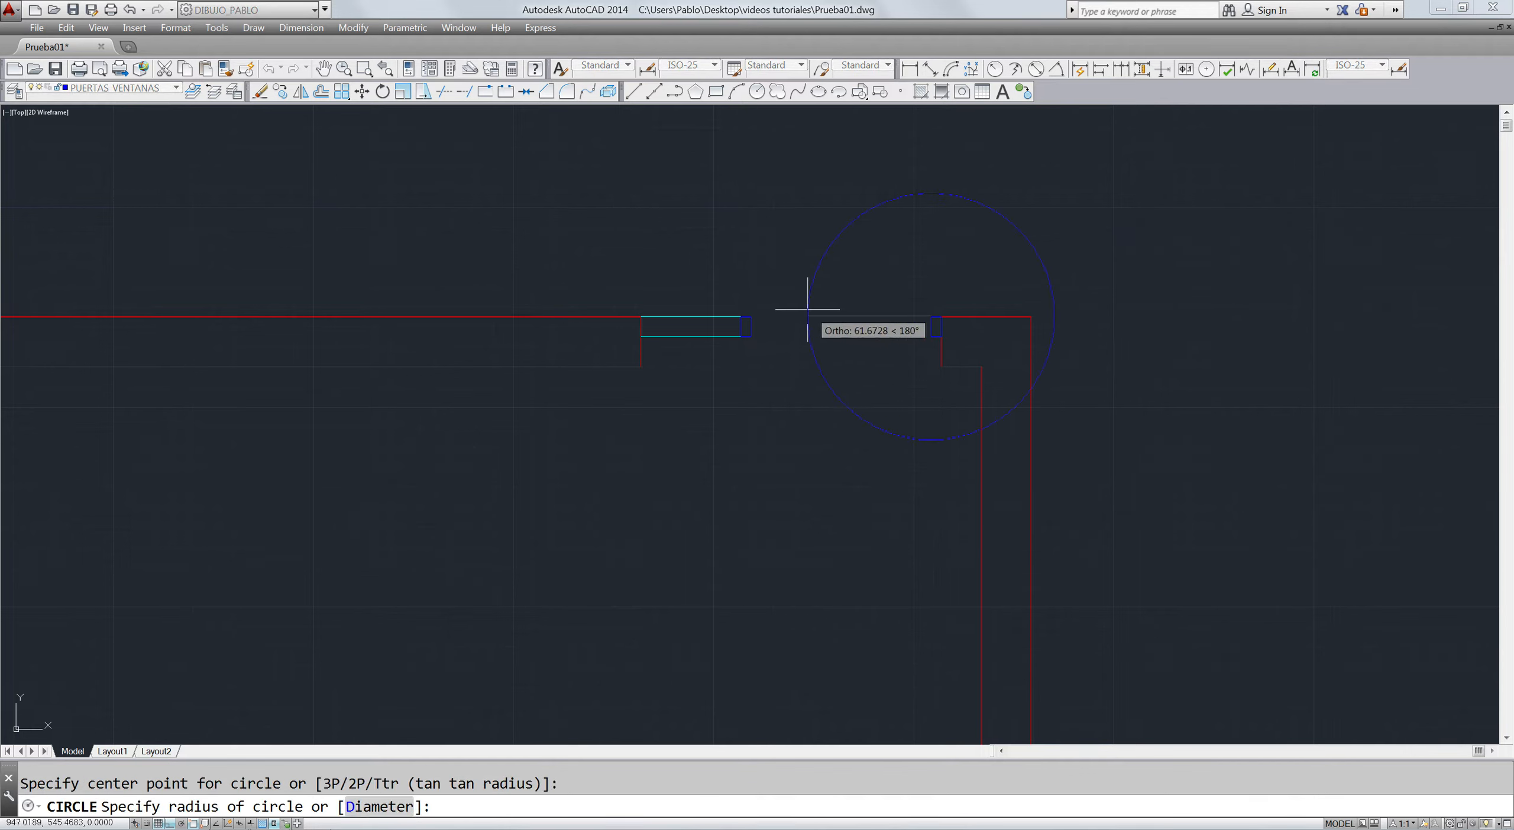
pyautogui.click(751, 316)
pyautogui.press('Escape')
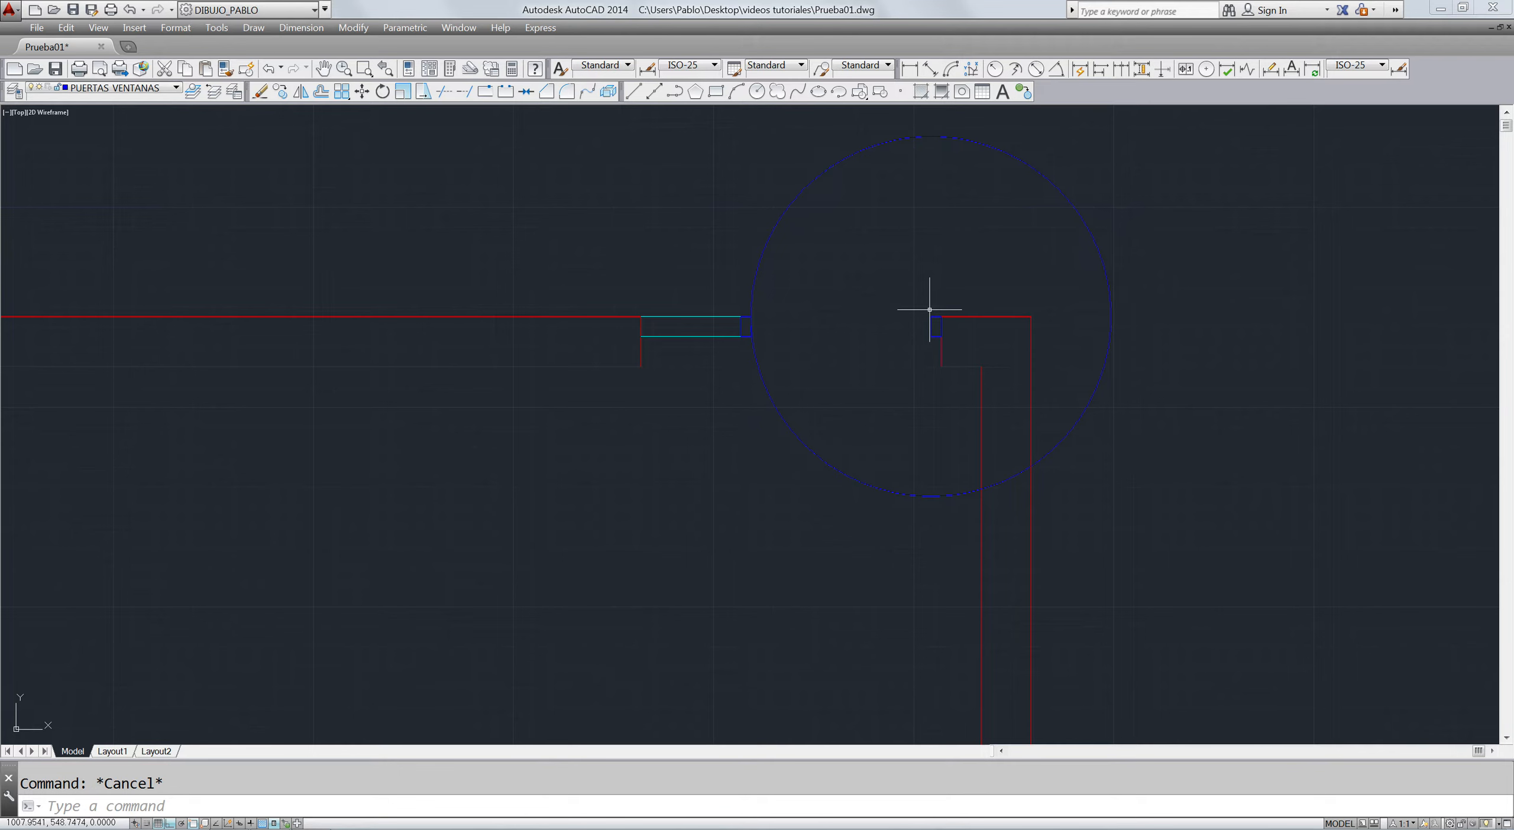
pyautogui.write('pl')
pyautogui.press('Return')
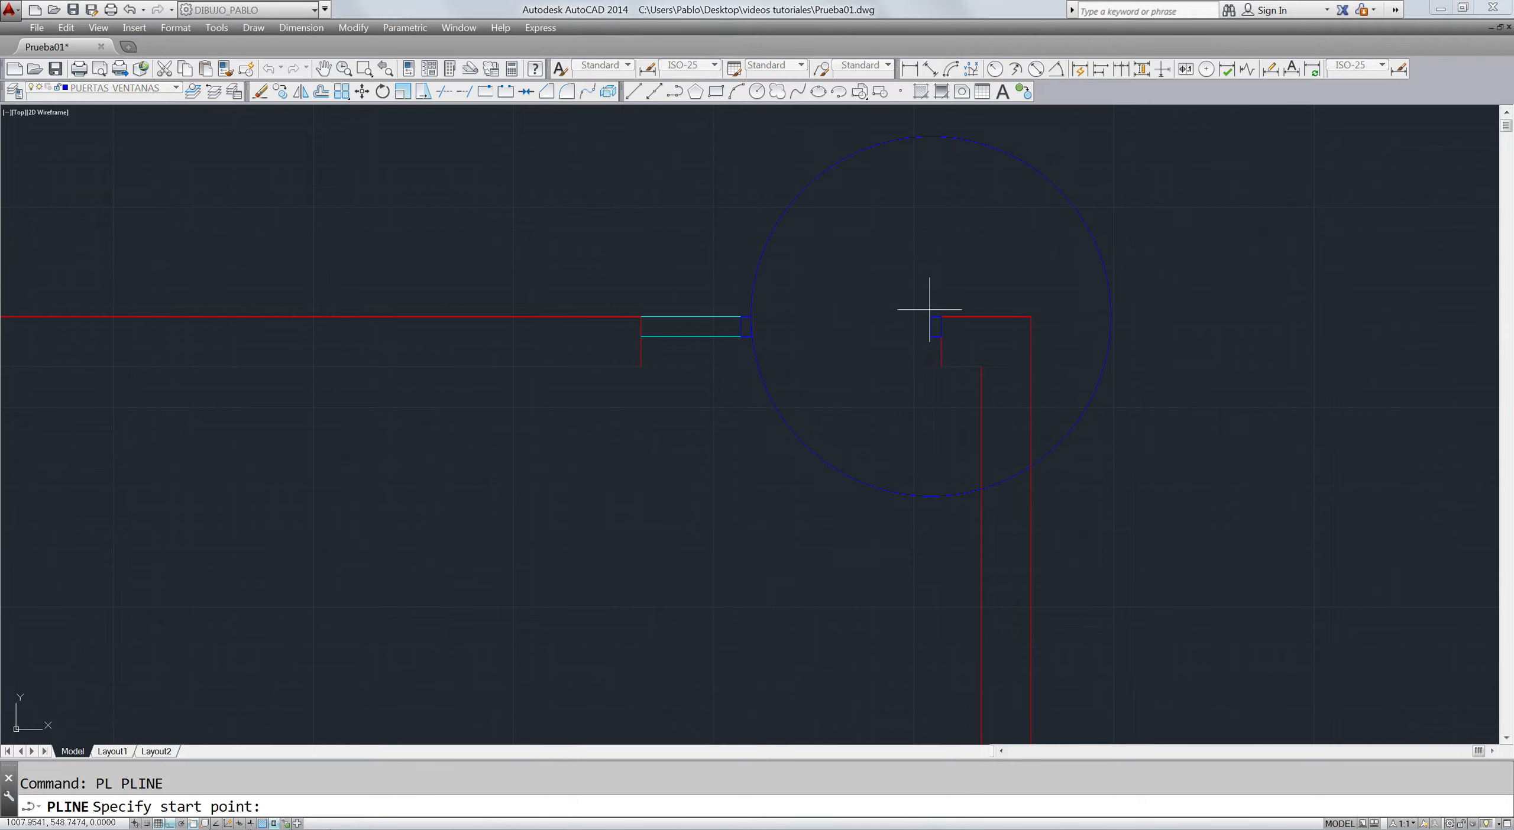
pyautogui.click(932, 316)
pyautogui.press('Escape')
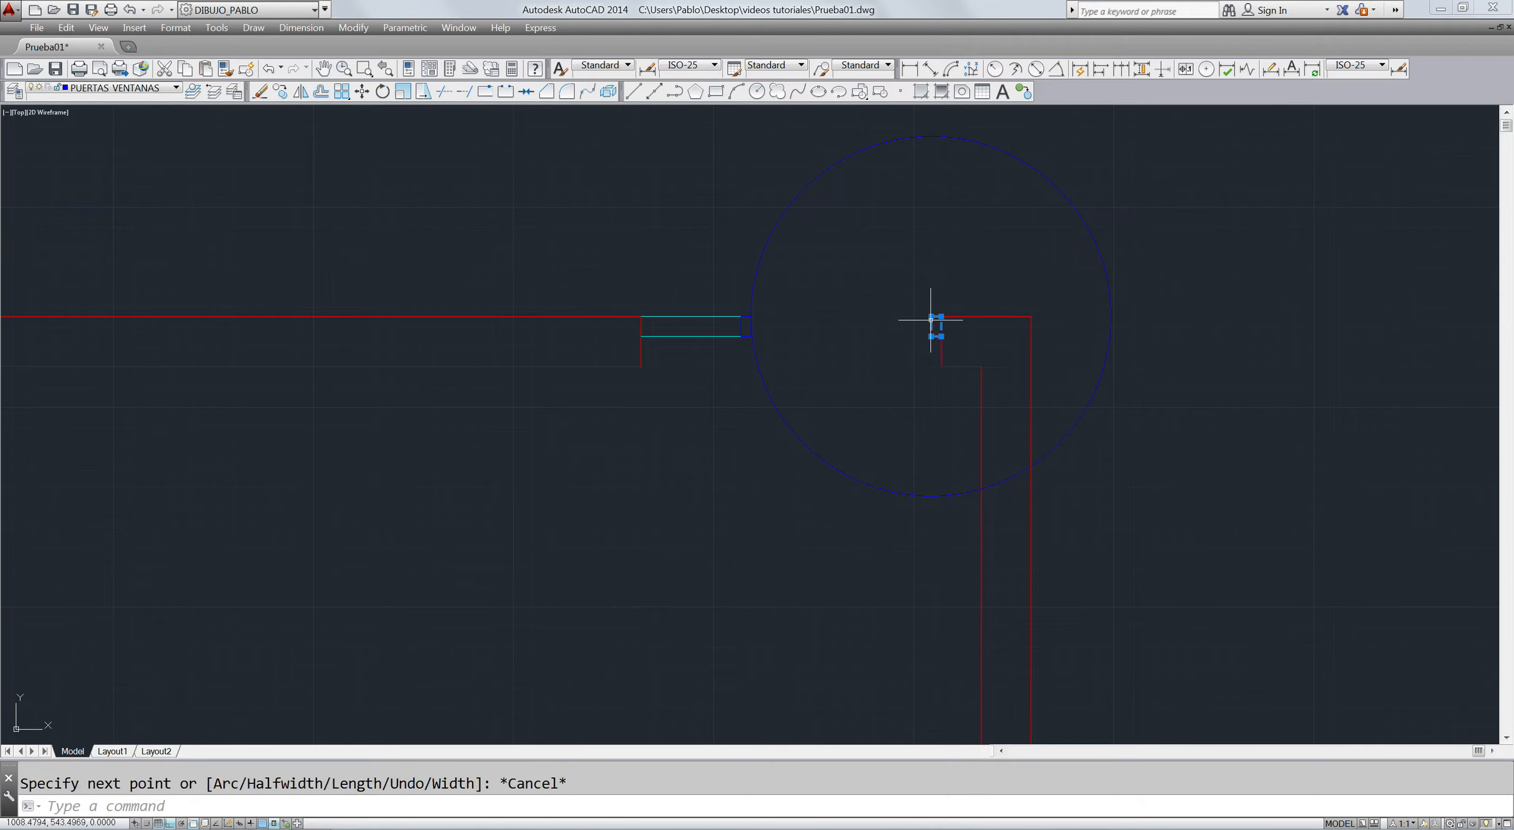
pyautogui.click(931, 320)
pyautogui.press('Escape')
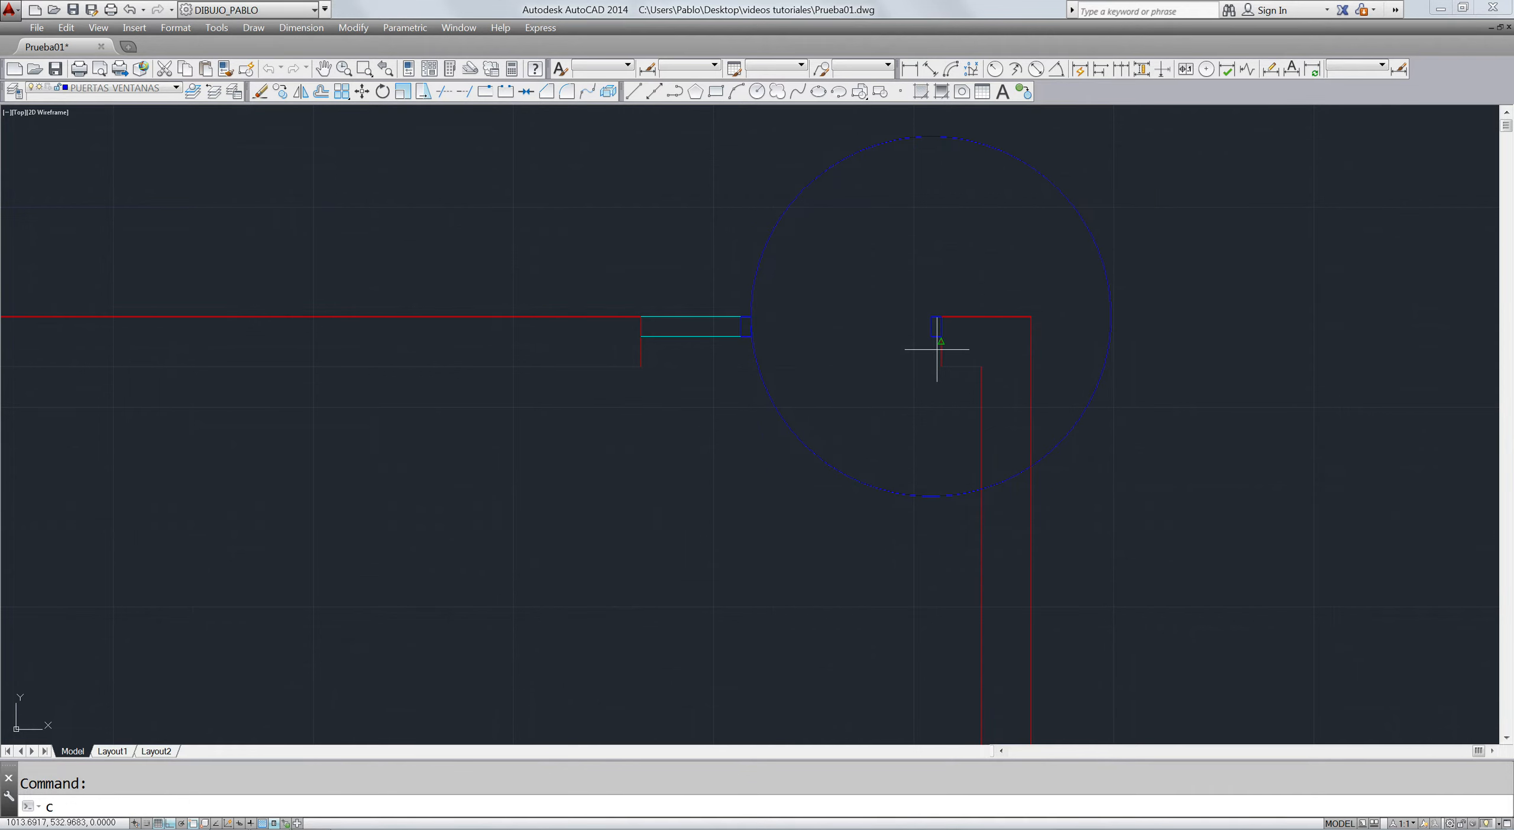
pyautogui.write('c')
pyautogui.press('Return')
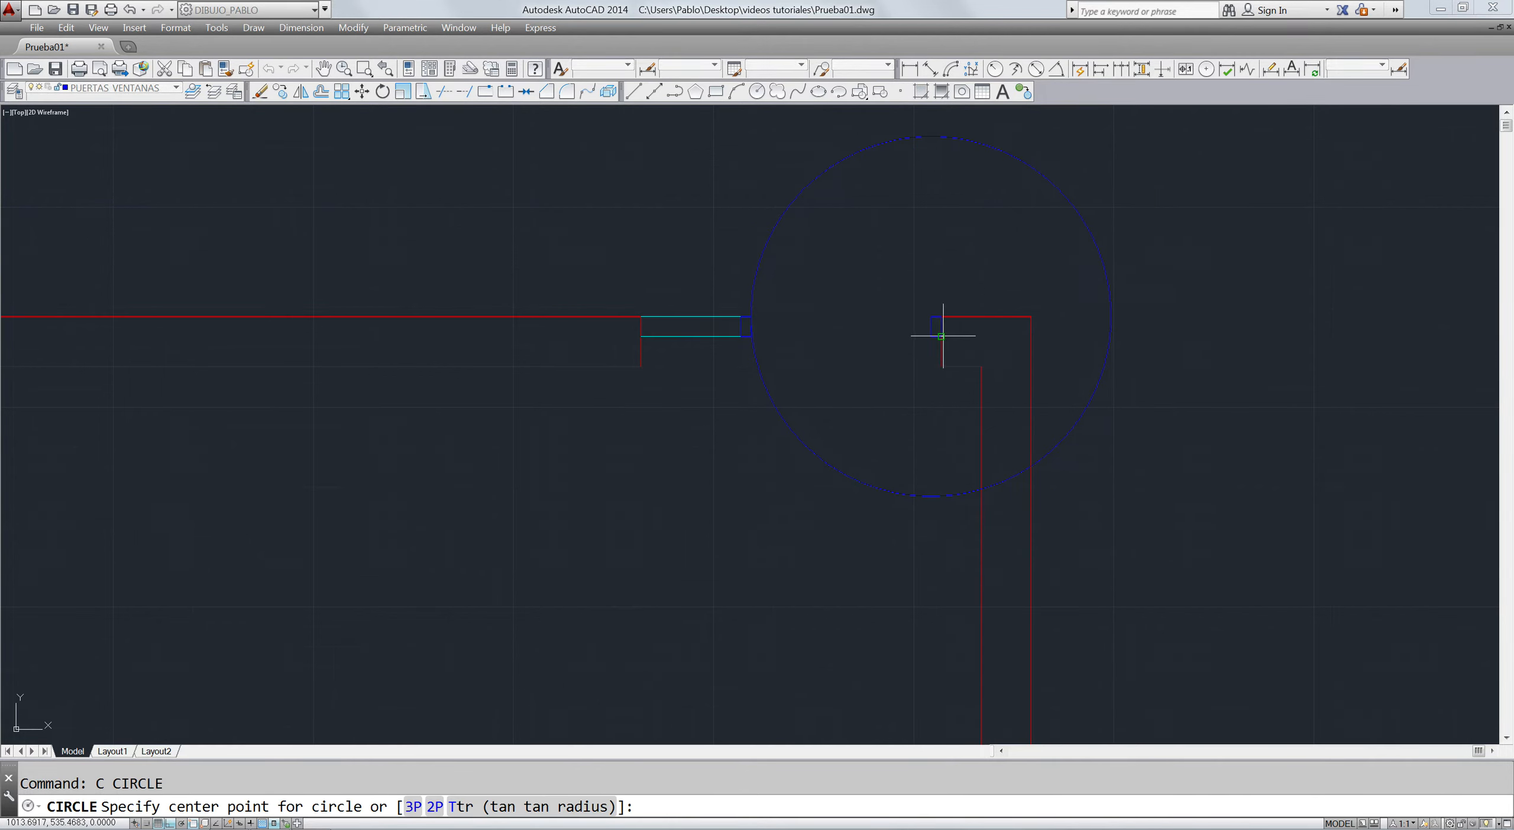
pyautogui.click(942, 336)
pyautogui.press('Escape')
# - Copy the right door jamb from its inner right corner to its own outer left corner, at the circle's centre
pyautogui.click(932, 324)
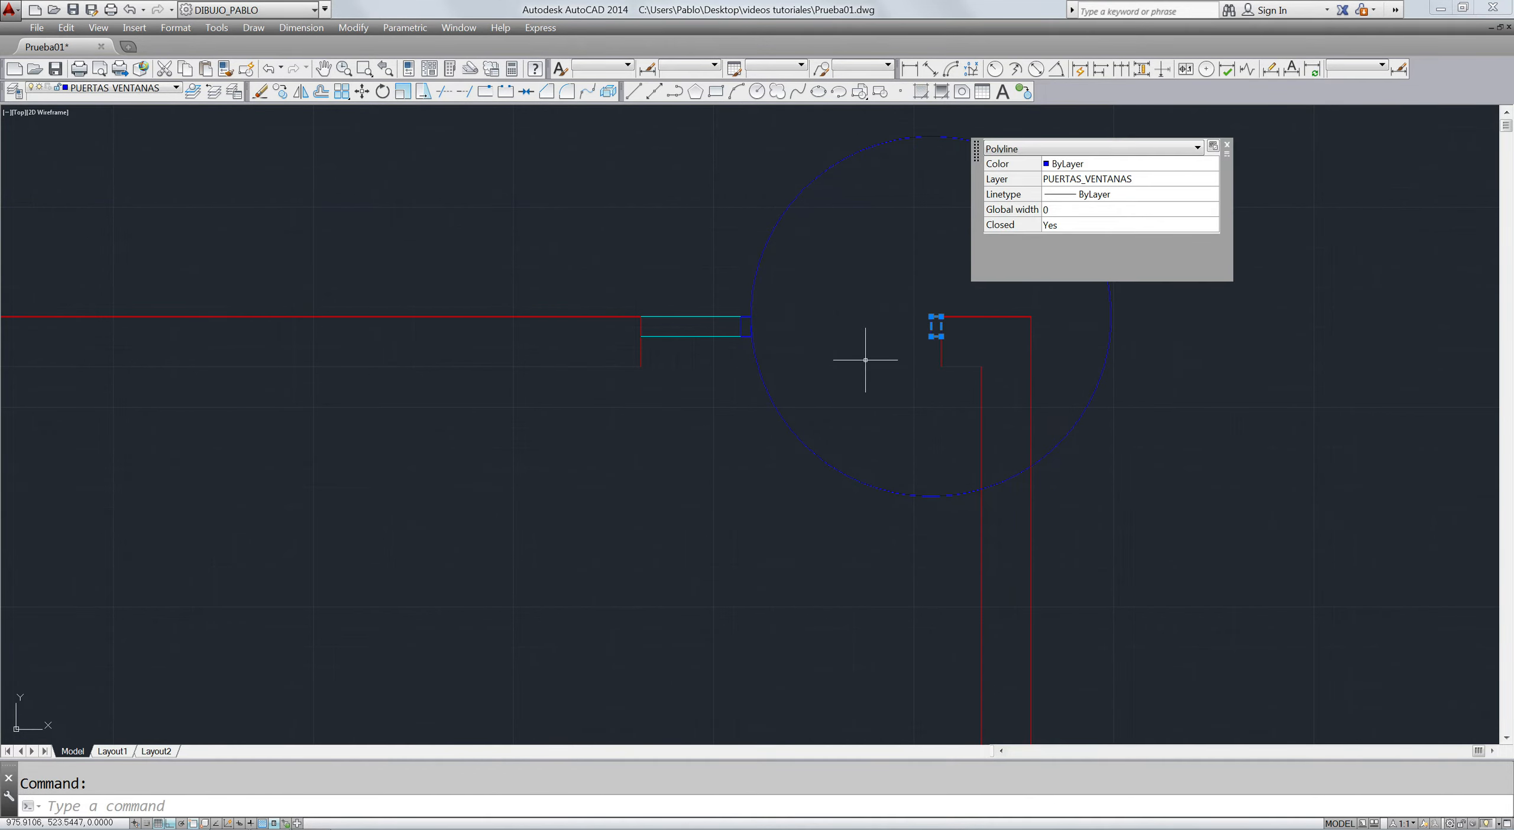
pyautogui.write('o')
pyautogui.press('Return')
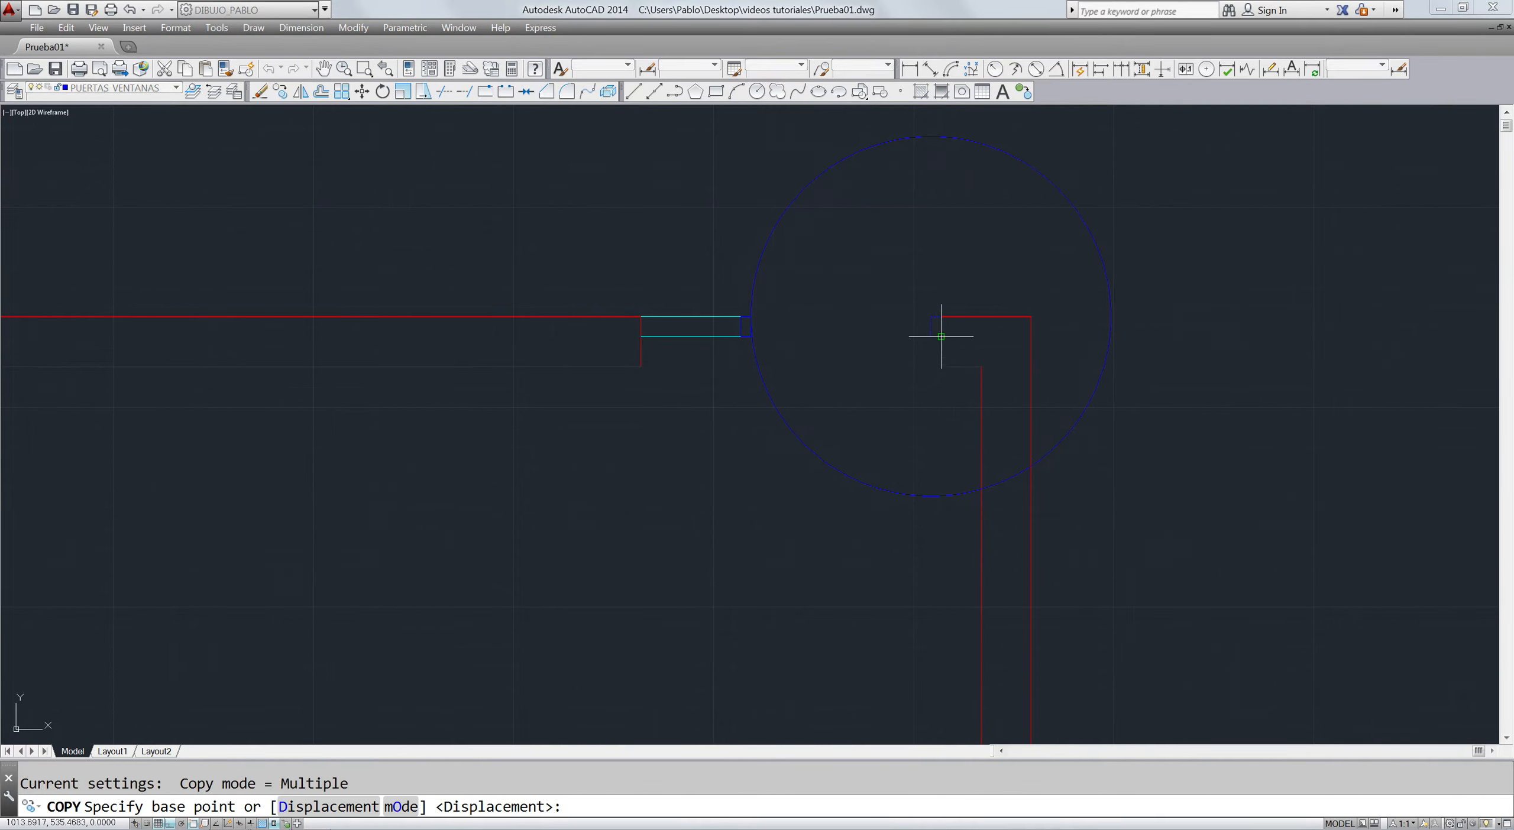
pyautogui.click(936, 318)
pyautogui.click(933, 311)
pyautogui.press('Escape')
pyautogui.moveTo(1078, 189); pyautogui.dragTo(1047, 223)
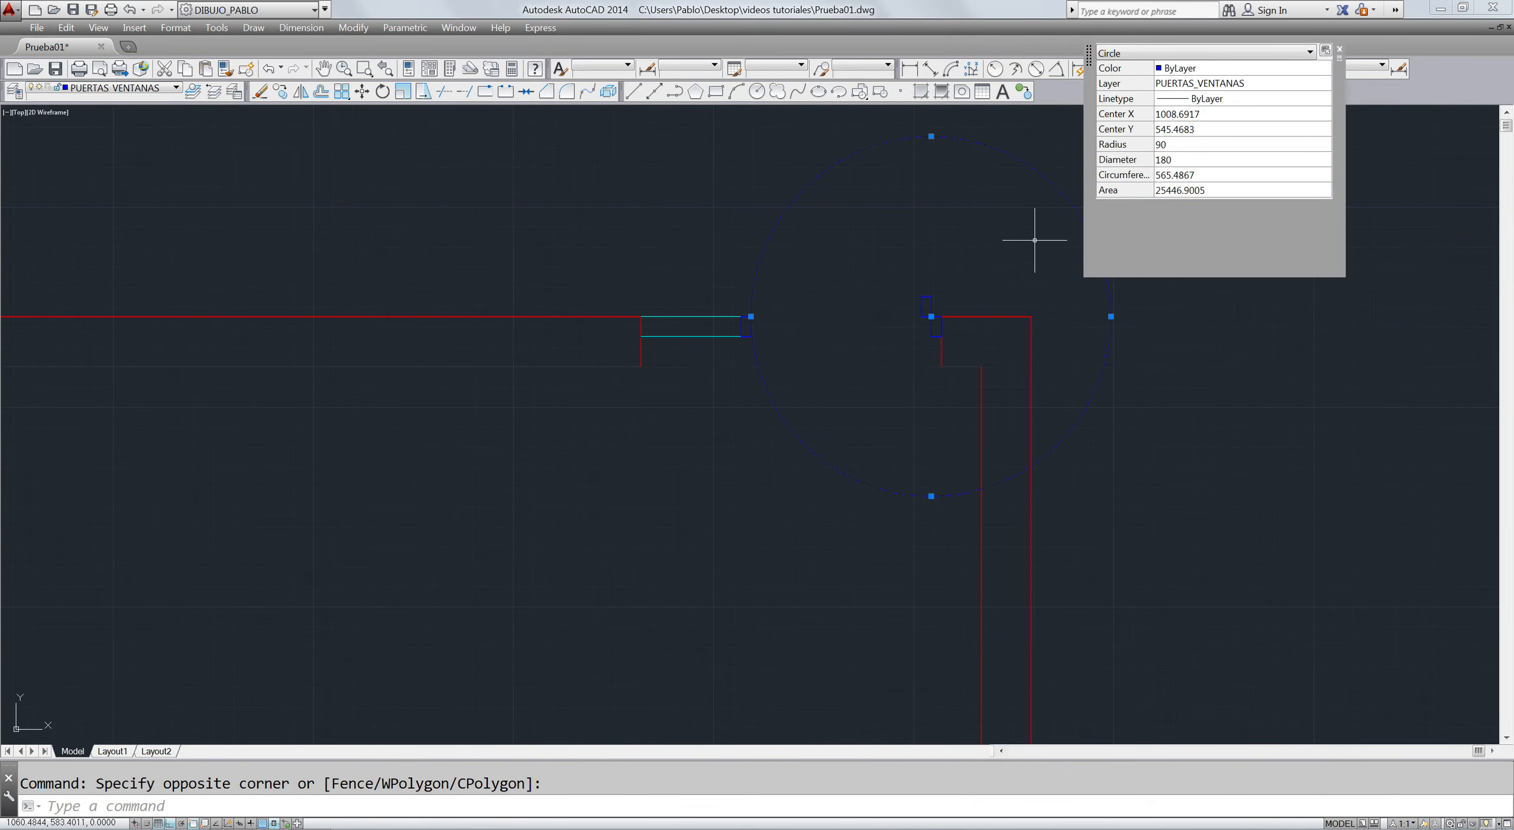
pyautogui.press('Escape')
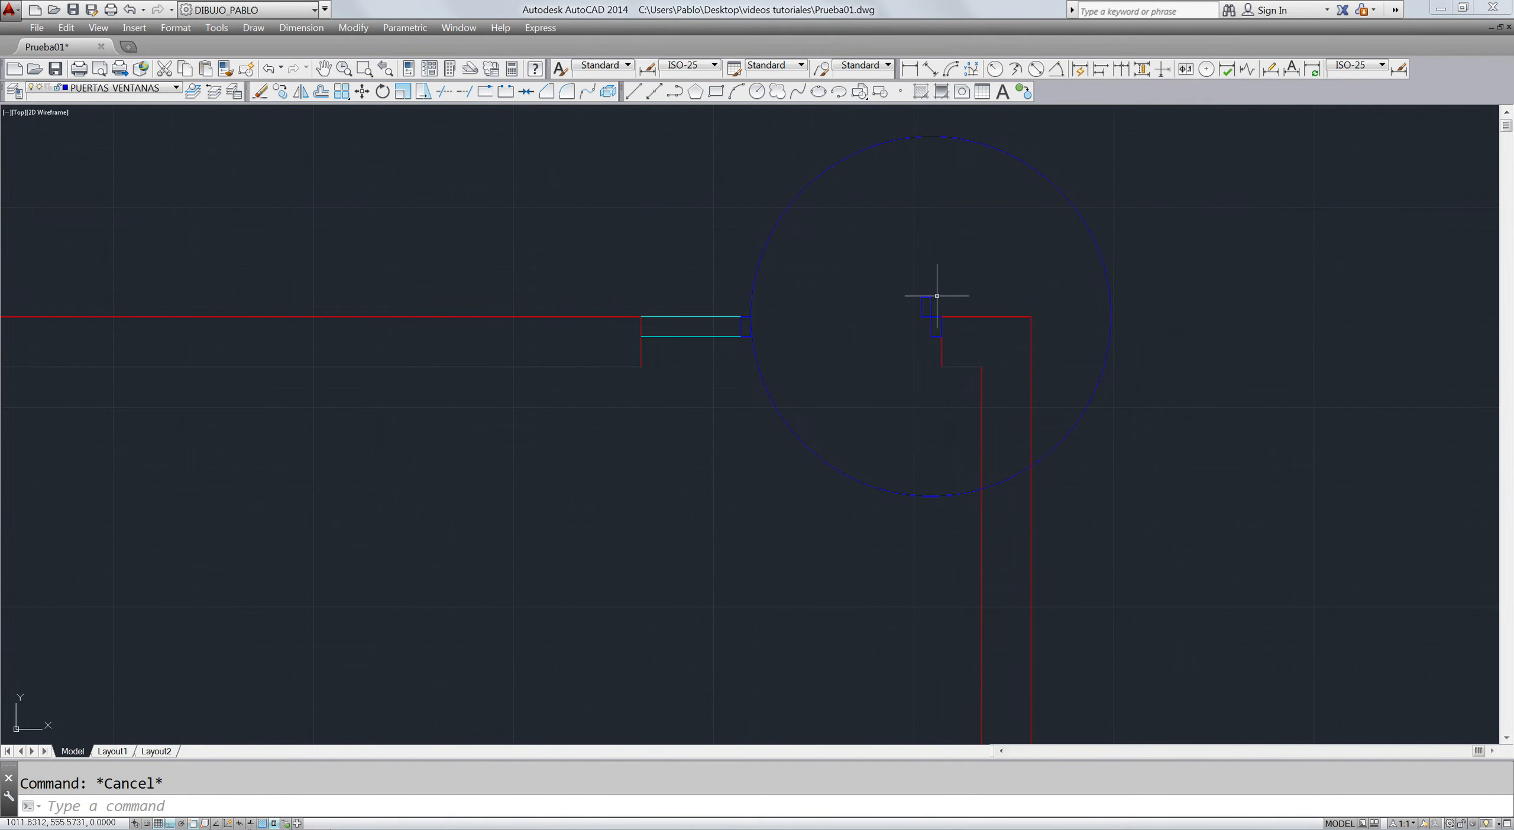
# - Stretch the left edge of the copied jamb rectangle 5 units outward to the left
pyautogui.scroll(-2, 929, 301)
pyautogui.scroll(3, 933, 301)
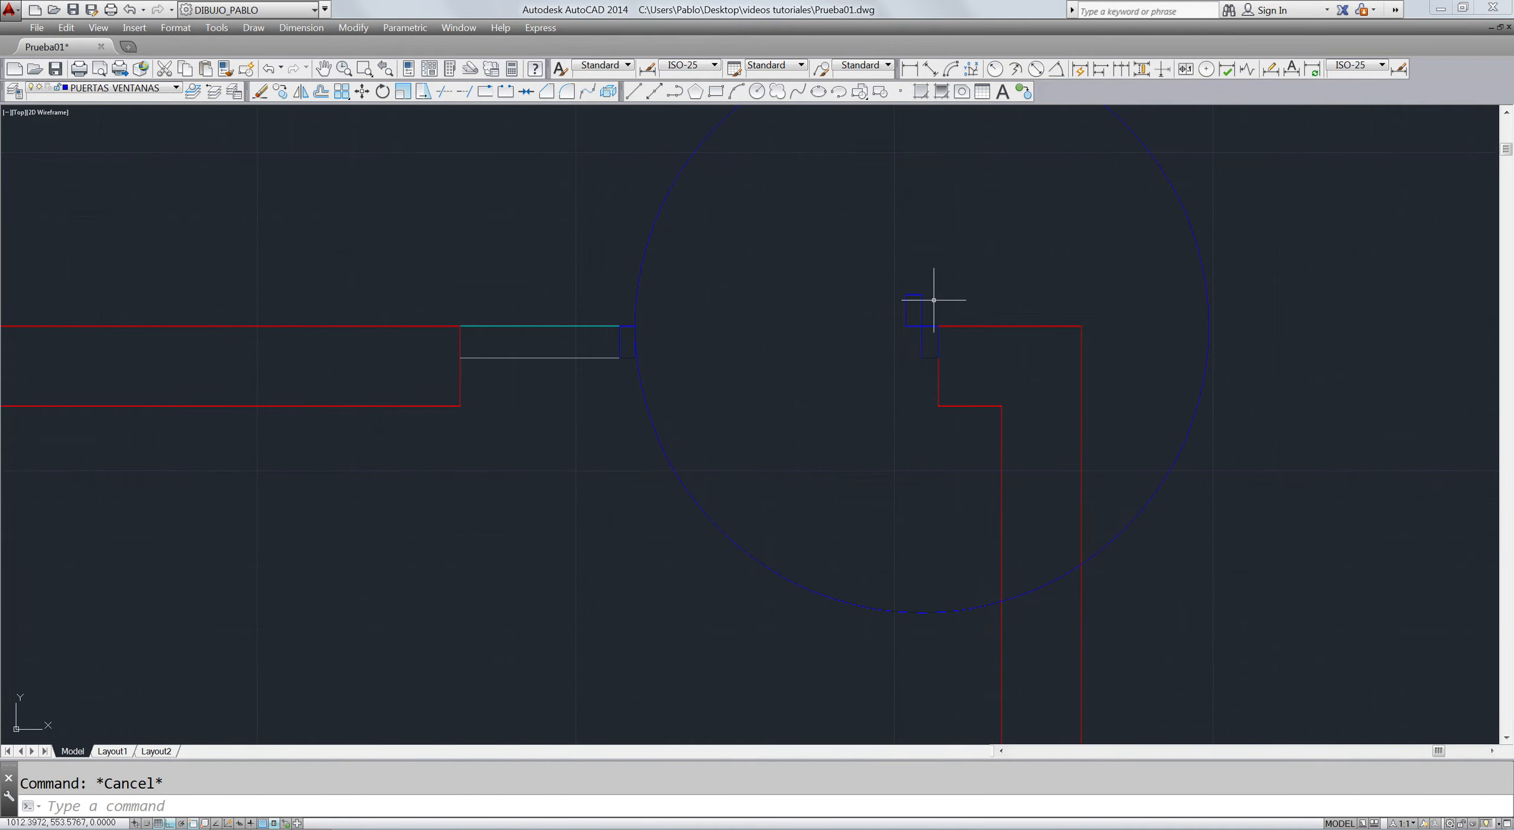
pyautogui.click(907, 308)
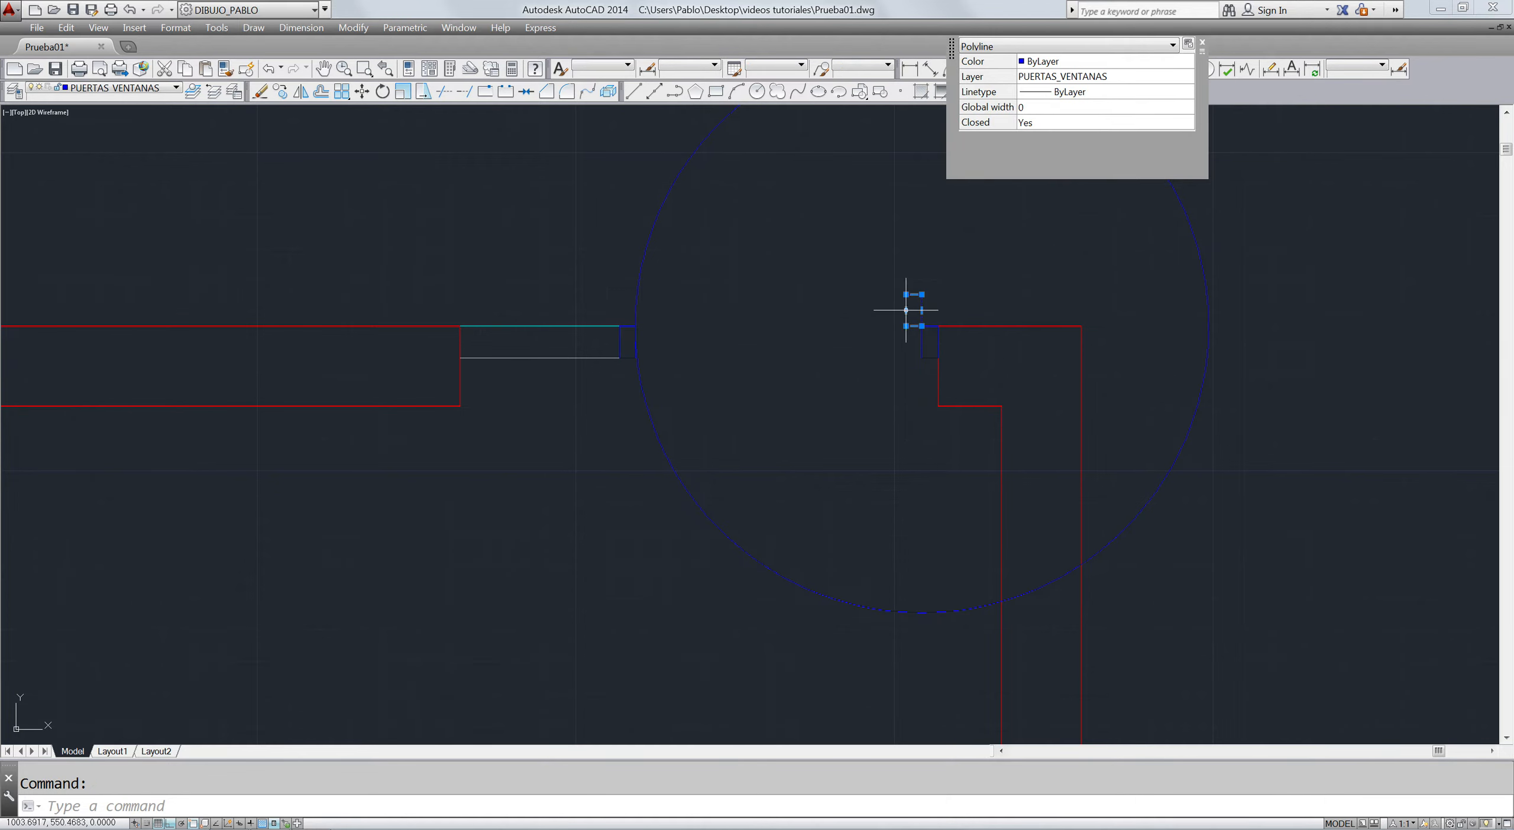
pyautogui.click(905, 309)
pyautogui.write('5')
pyautogui.press('Return')
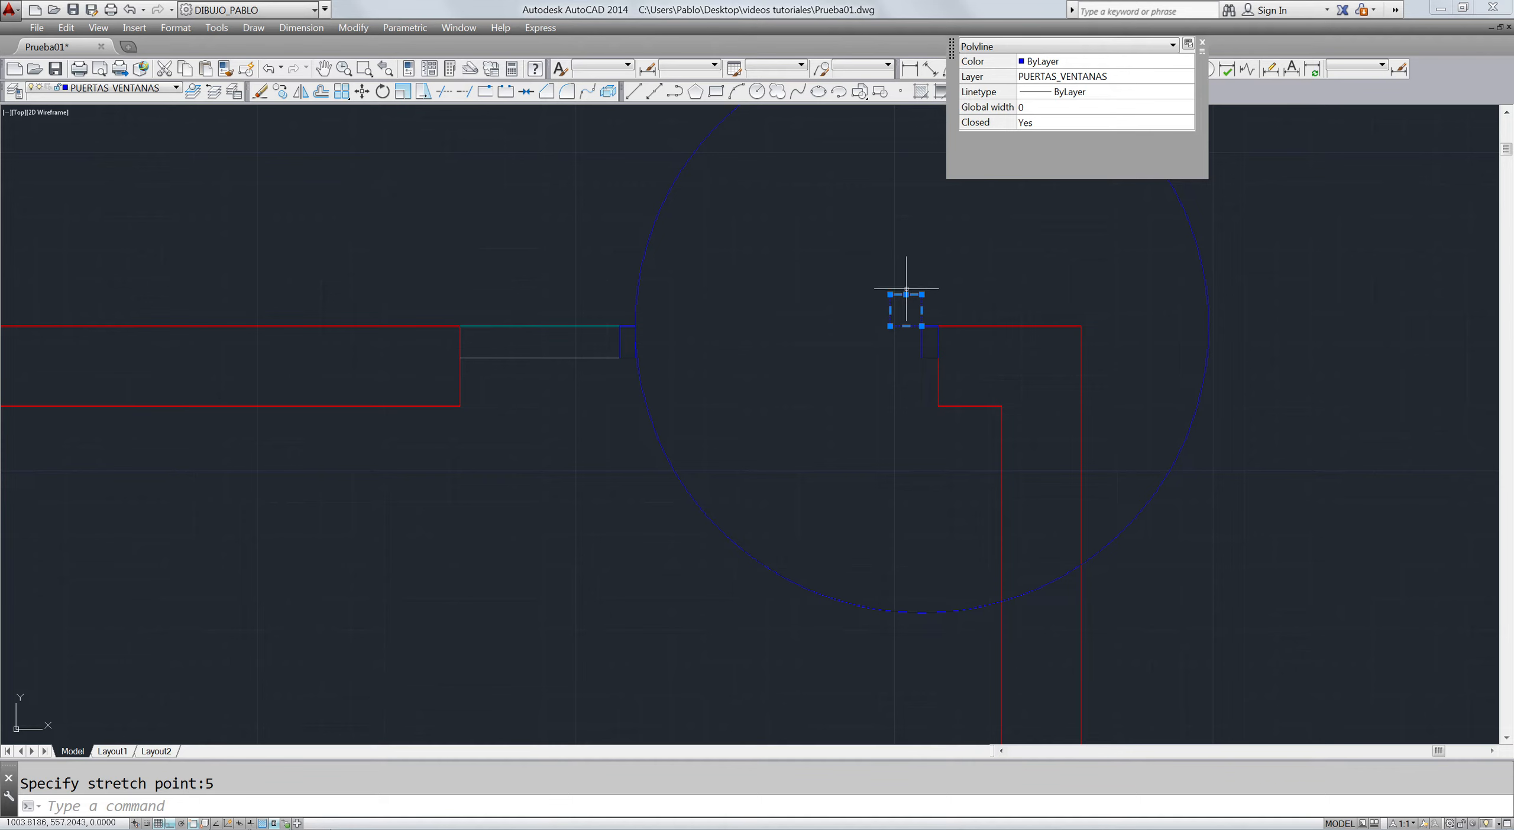
pyautogui.click(905, 293)
pyautogui.press('Escape')
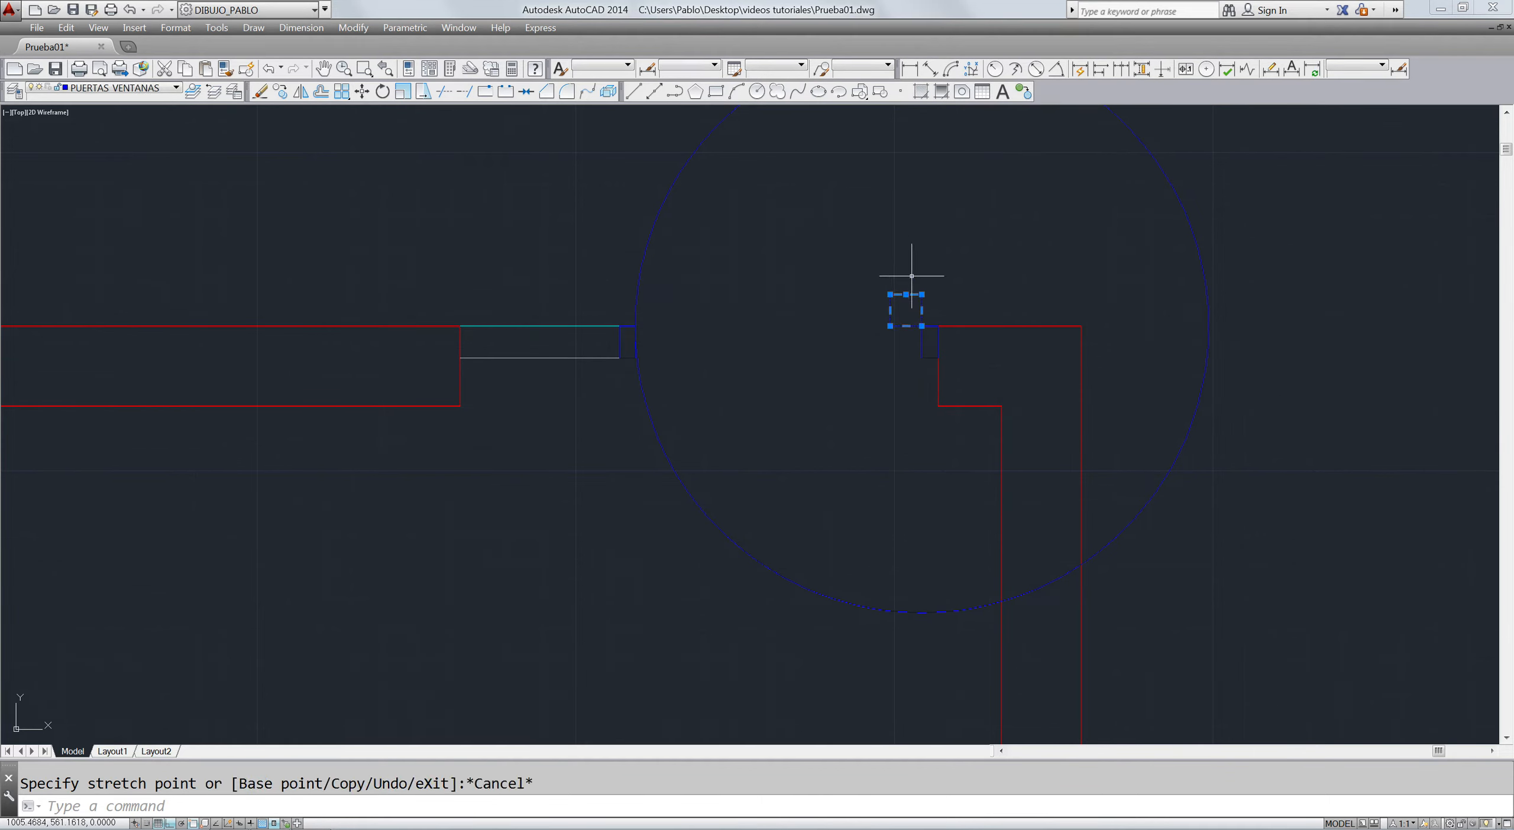
pyautogui.click(906, 293)
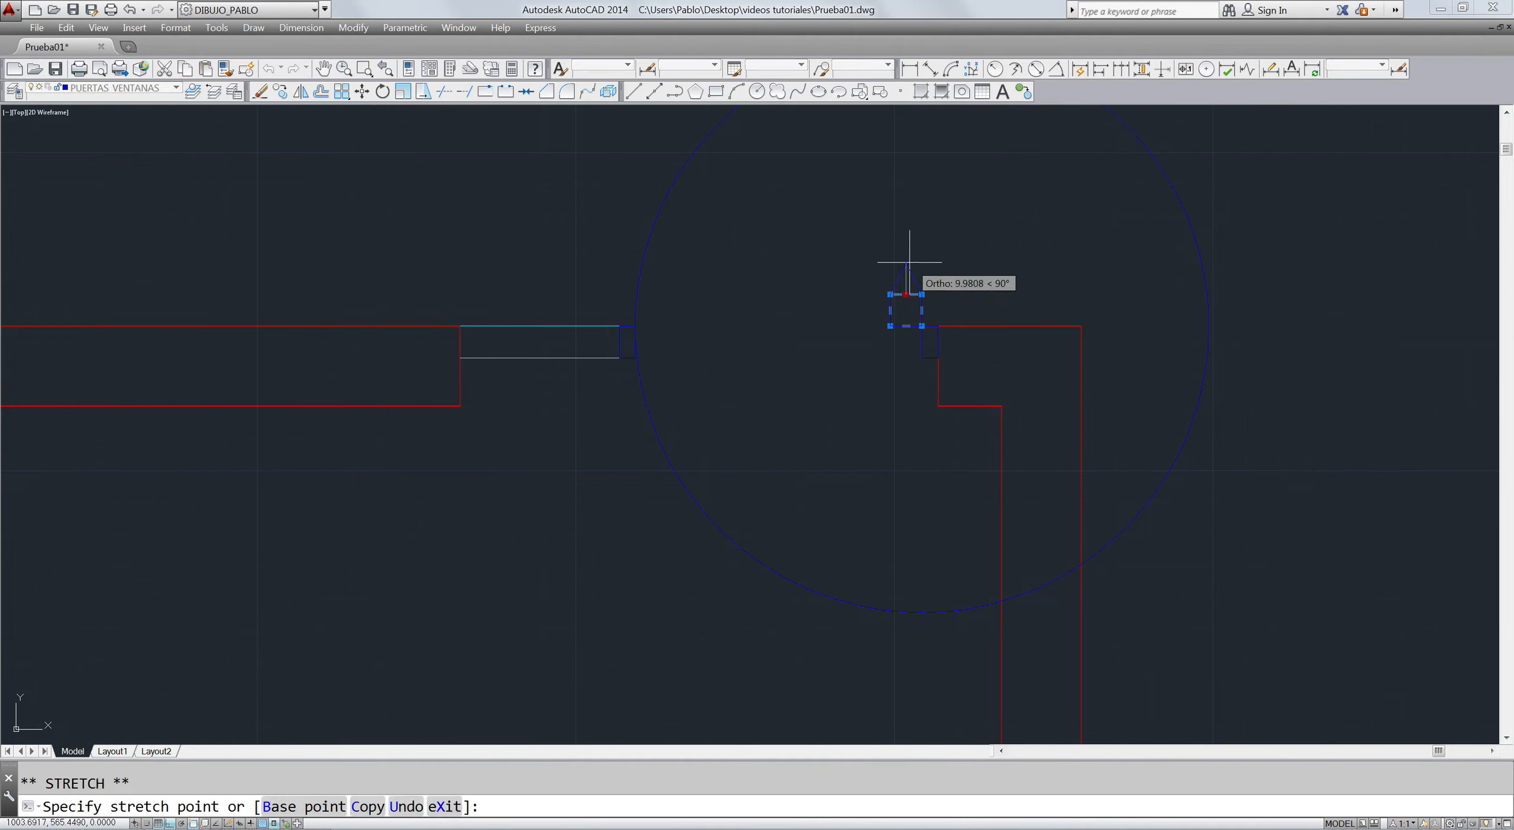
pyautogui.press('ctrl')
pyautogui.press('ctrl')
pyautogui.click(905, 258)
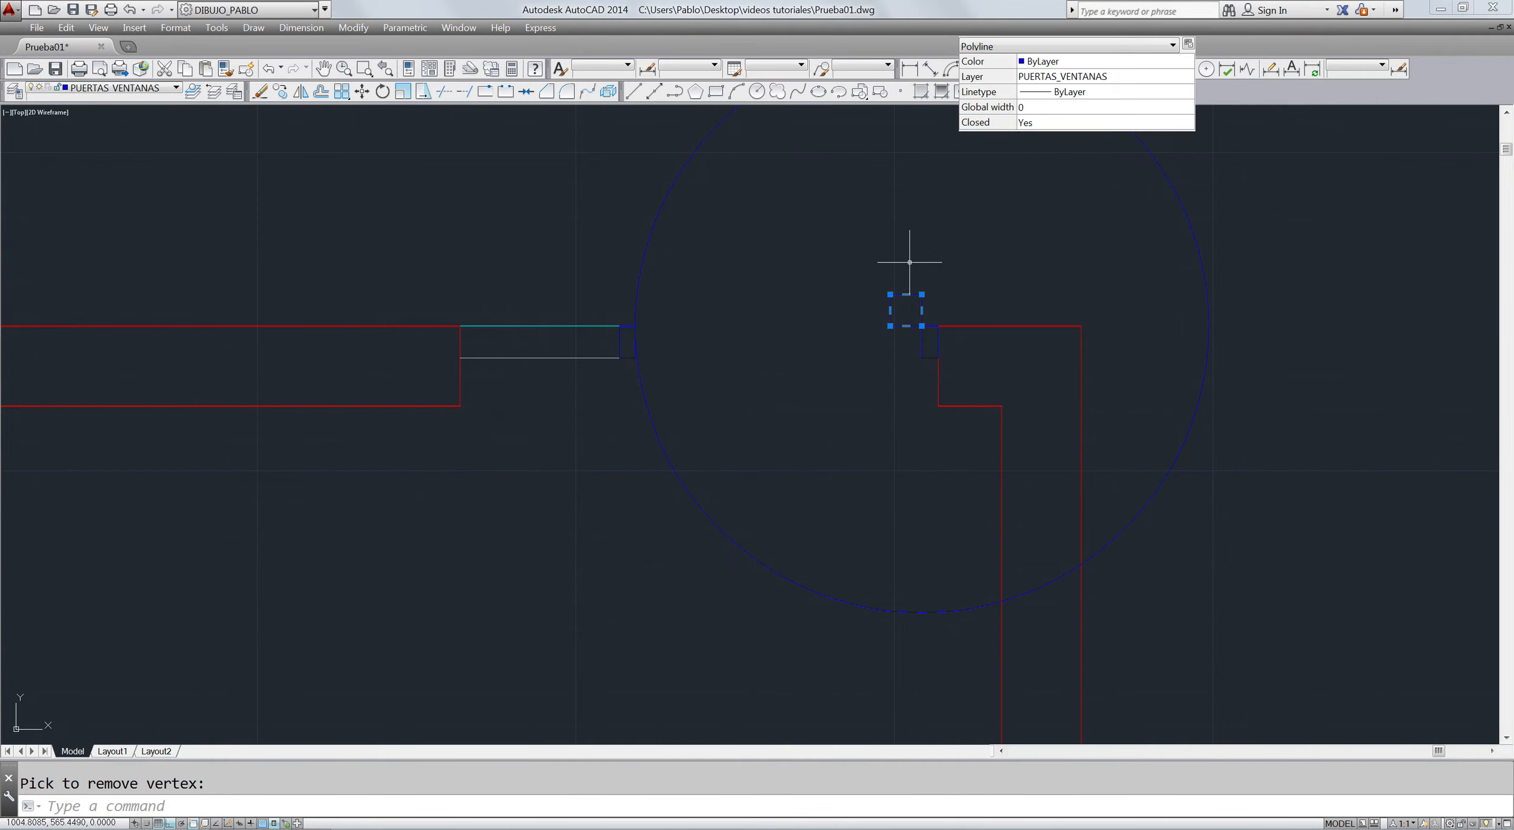
pyautogui.click(906, 294)
pyautogui.scroll(2, 906, 302)
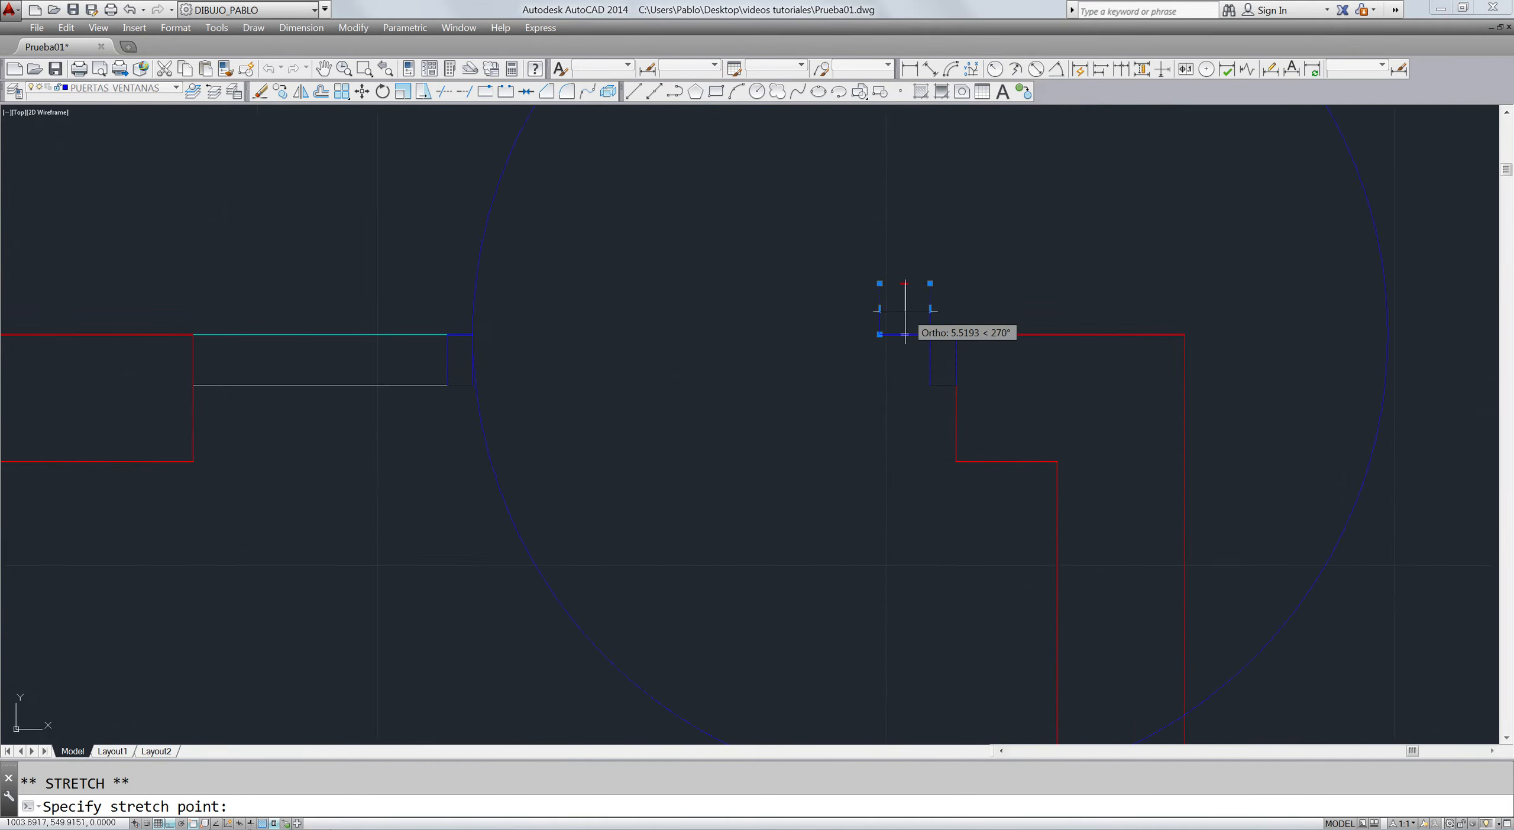
pyautogui.scroll(-4, 905, 311)
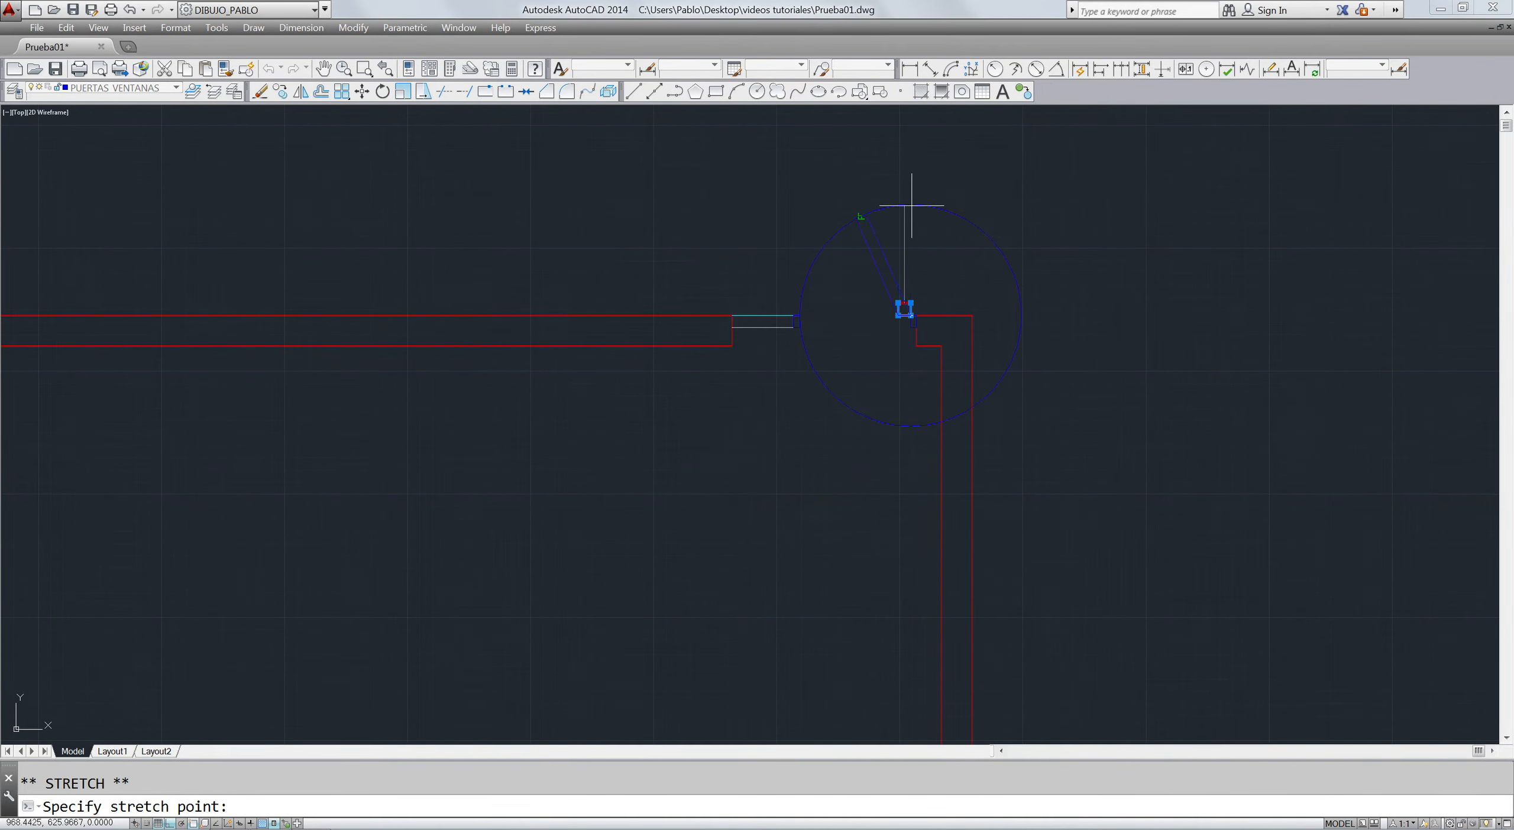
pyautogui.press('Escape')
# - Stretch the upper end of the copied rectangle from its upper right corner to the circle's top quadrant, forming the open door leaf
pyautogui.scroll(-2, 918, 275)
pyautogui.scroll(5, 918, 275)
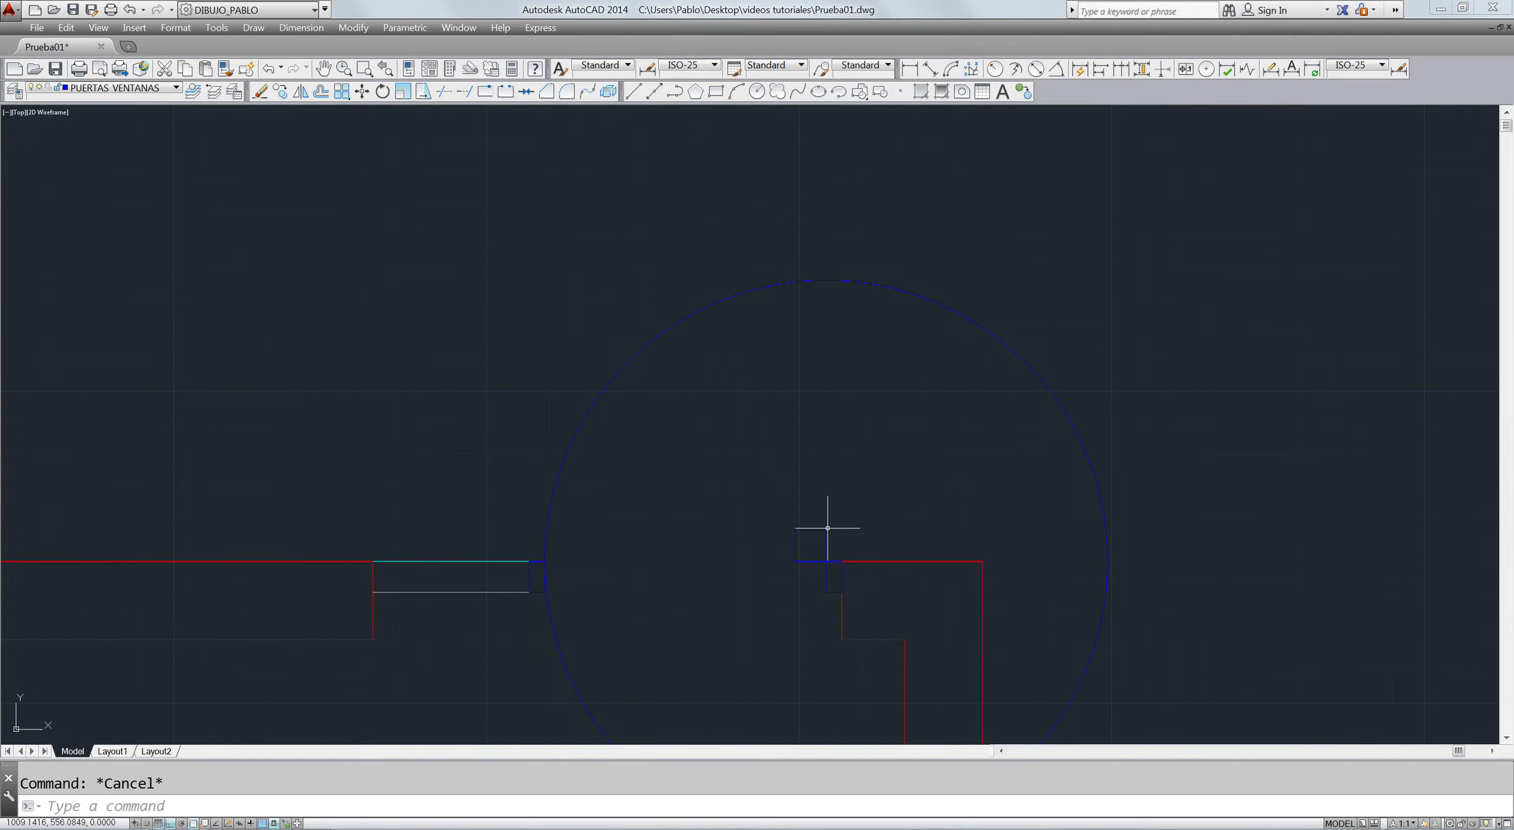
pyautogui.press('Return')
pyautogui.click(852, 510)
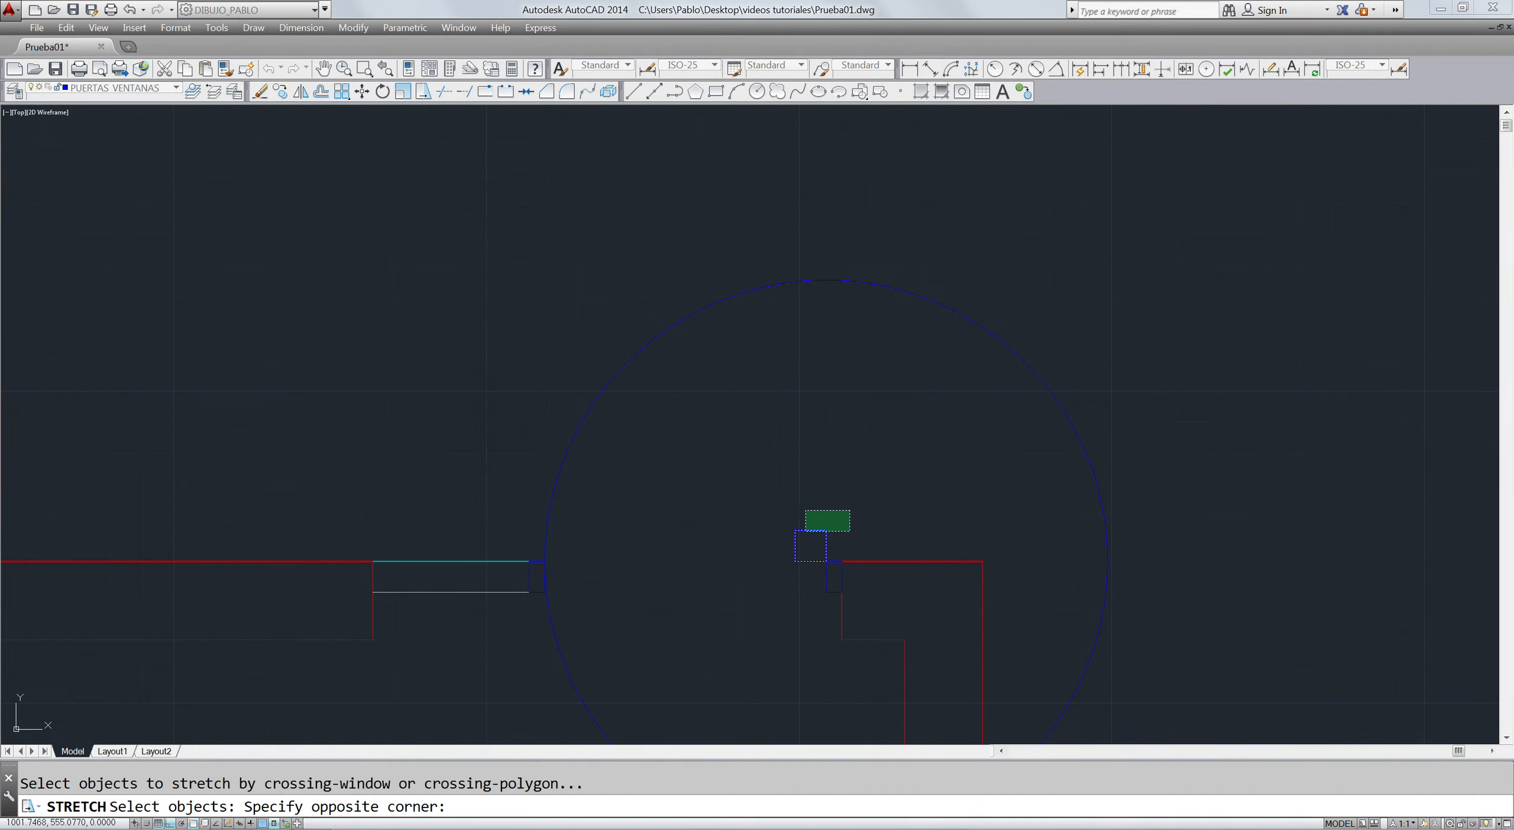
pyautogui.click(778, 537)
pyautogui.press('Return')
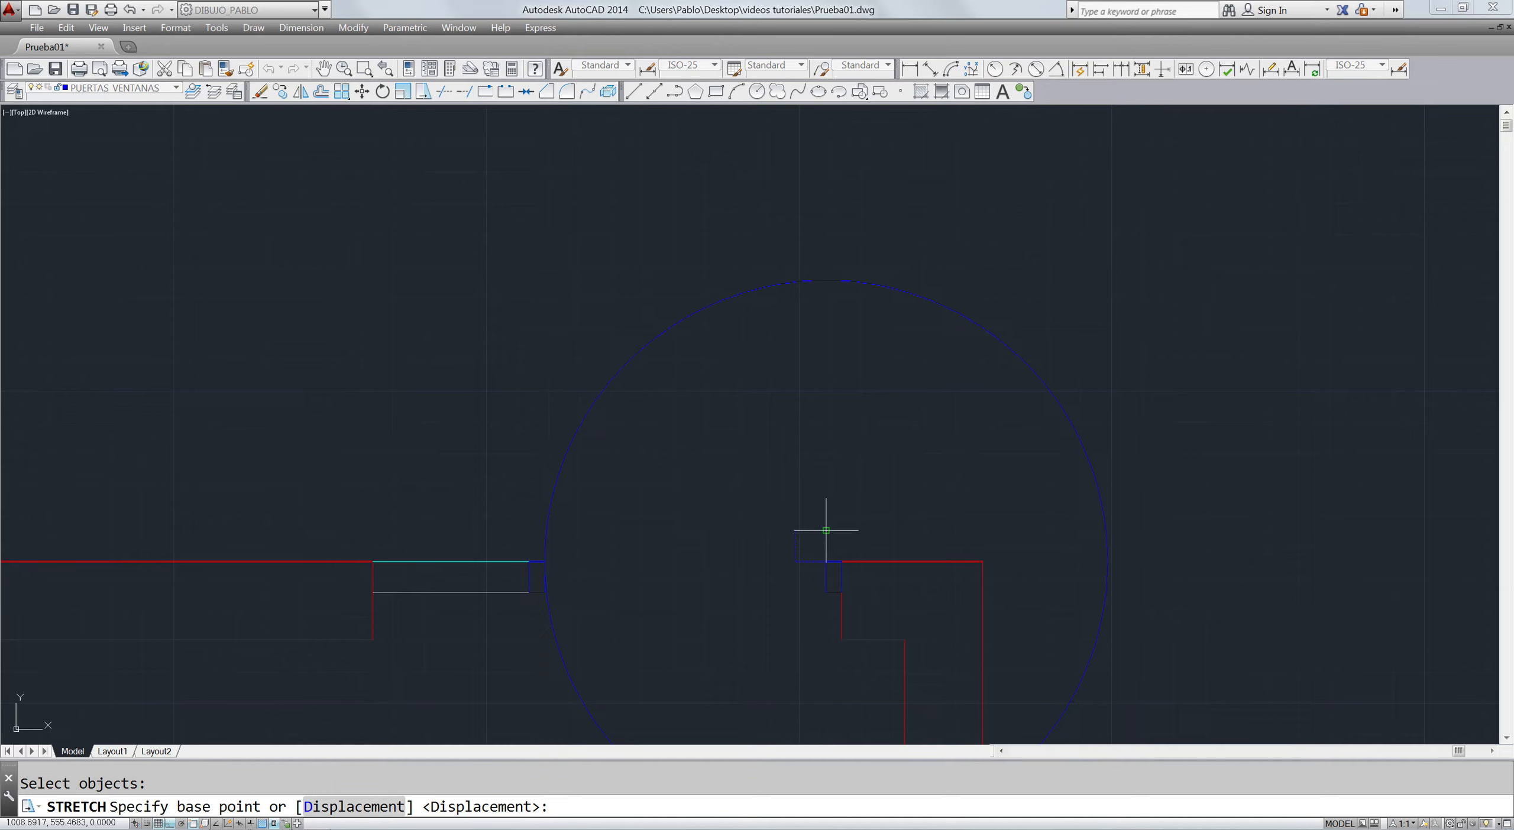
pyautogui.click(826, 531)
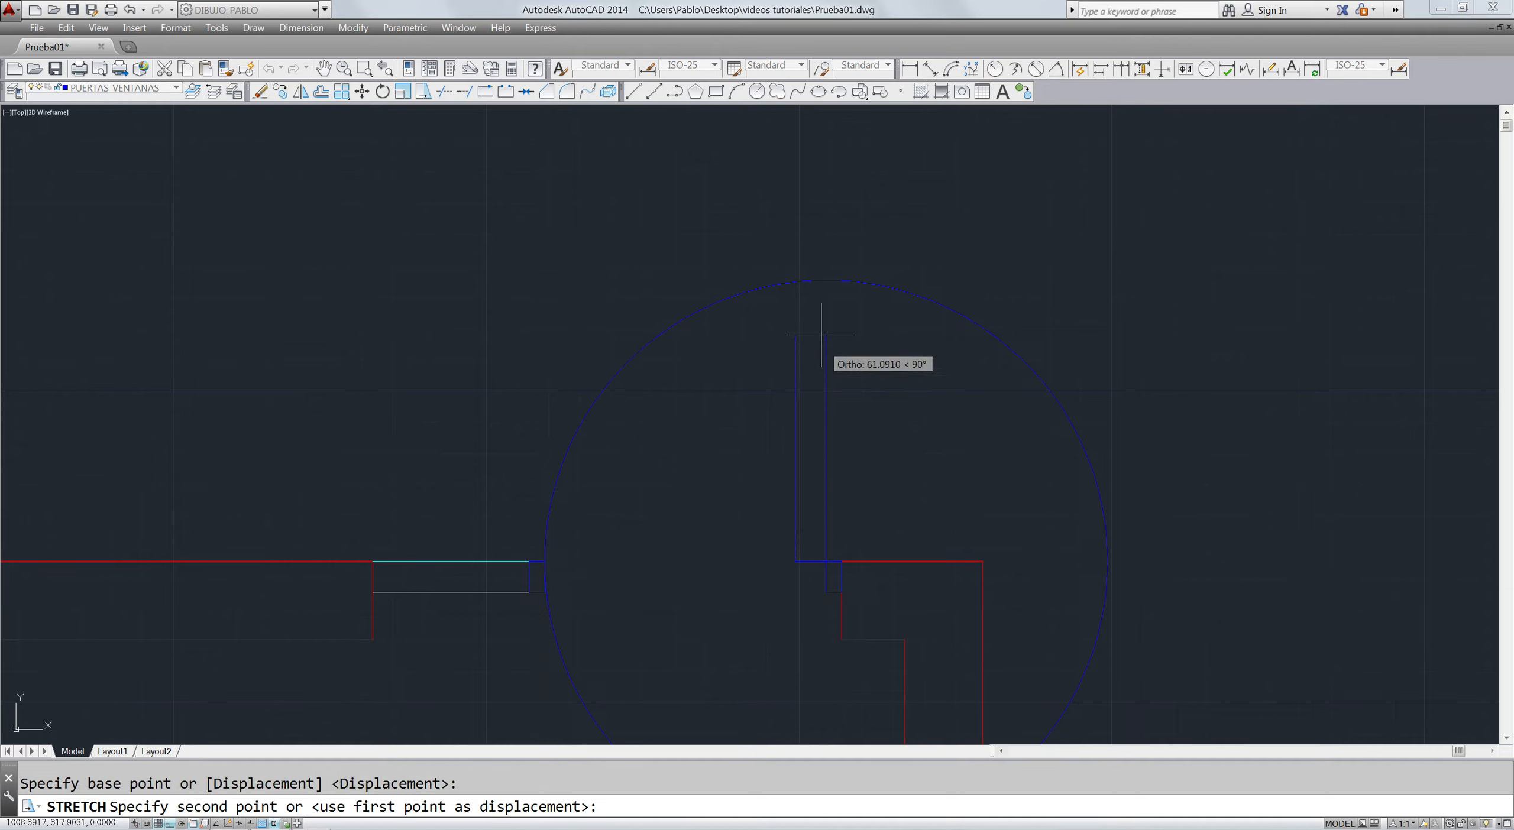
pyautogui.click(826, 280)
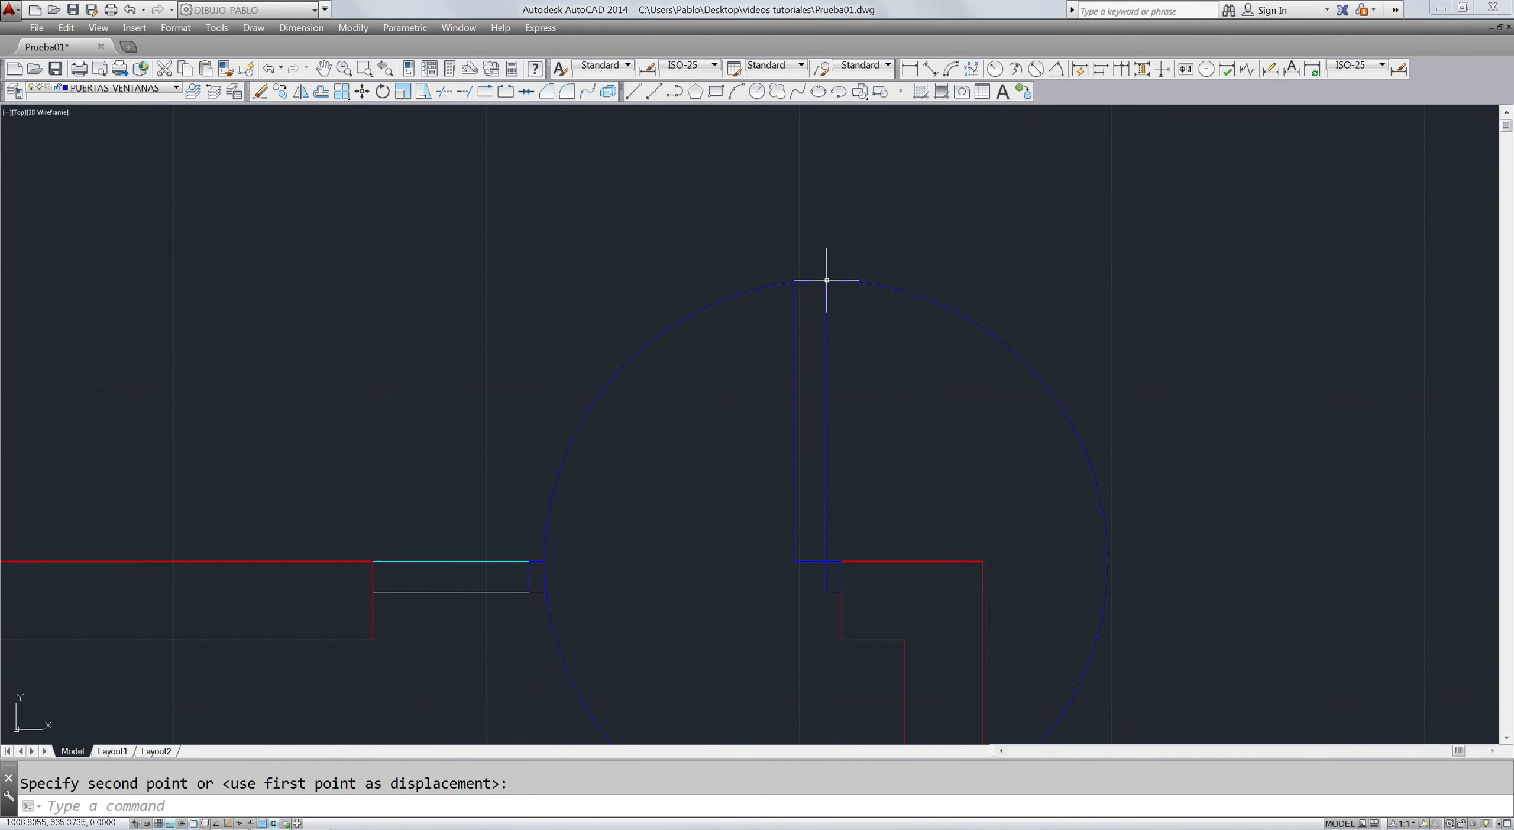
pyautogui.press('Escape')
# - Trim the circle against the door leaf and the left jamb, keeping only the quarter arc of the door swing
pyautogui.scroll(2, 877, 356)
pyautogui.scroll(-4, 877, 357)
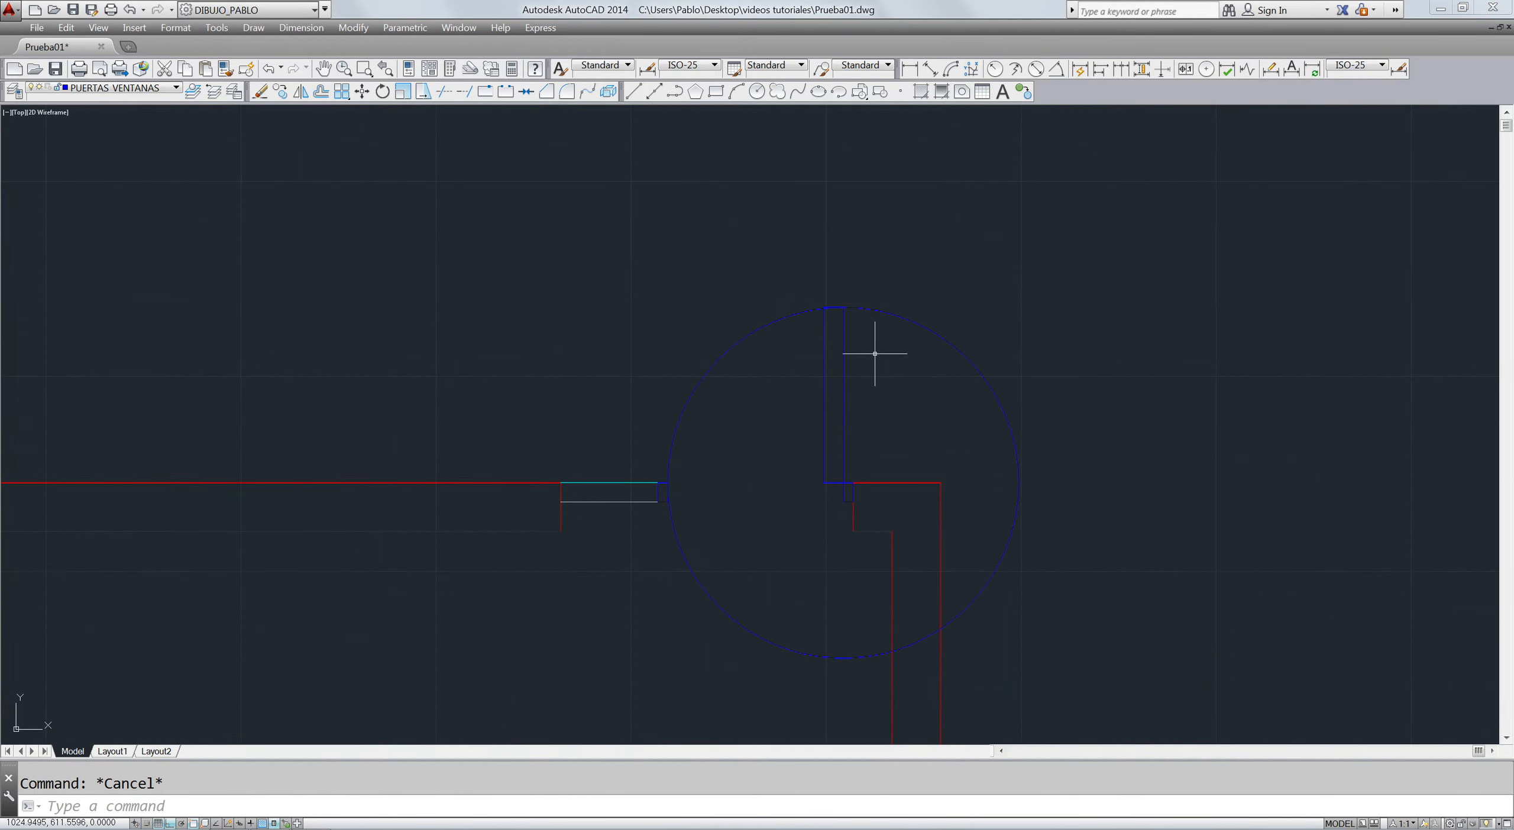
pyautogui.write('tr')
pyautogui.press('Return')
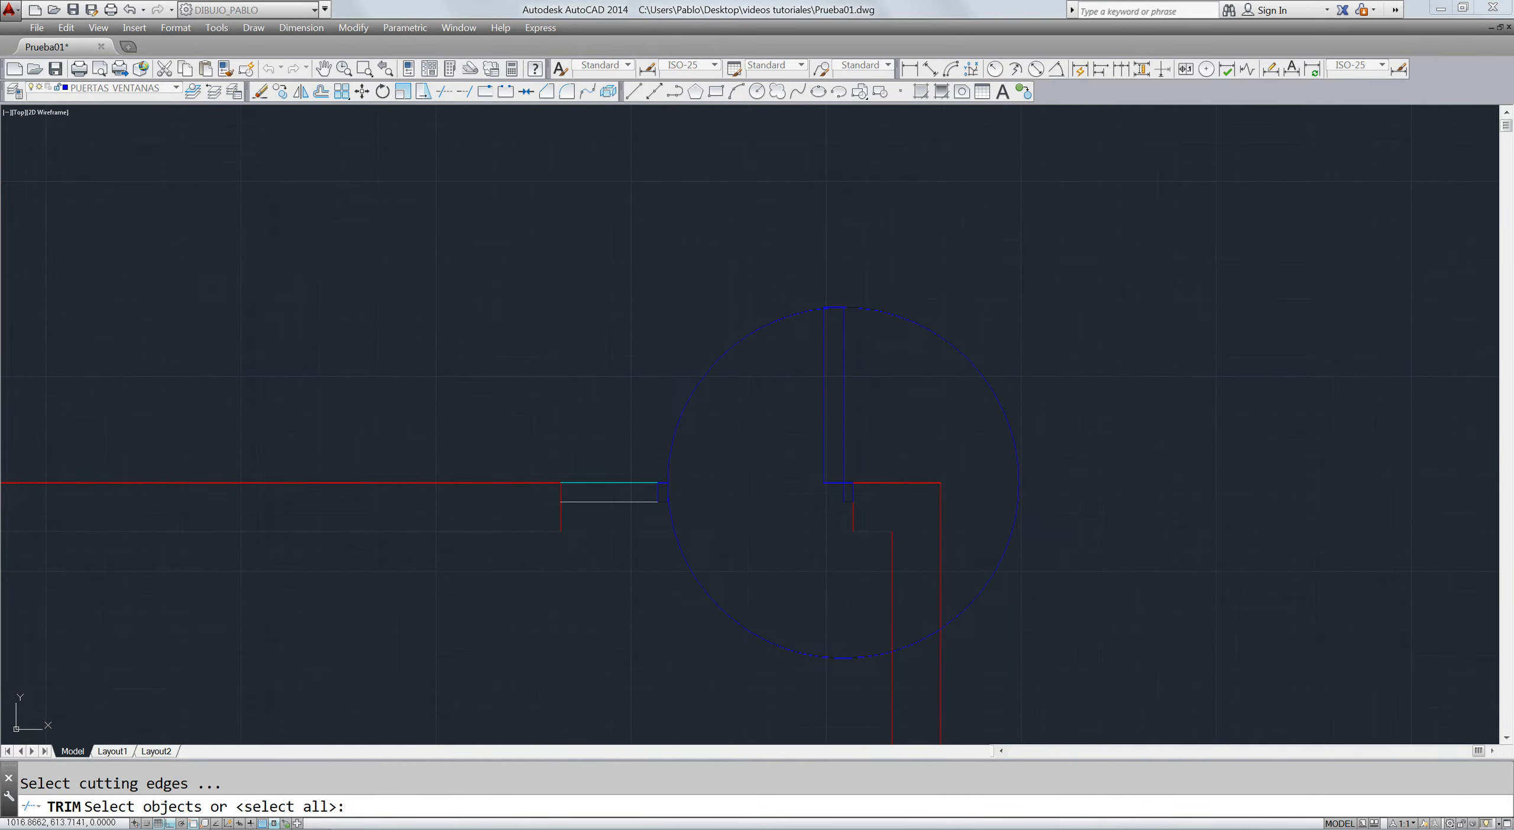
pyautogui.click(875, 351)
pyautogui.click(828, 376)
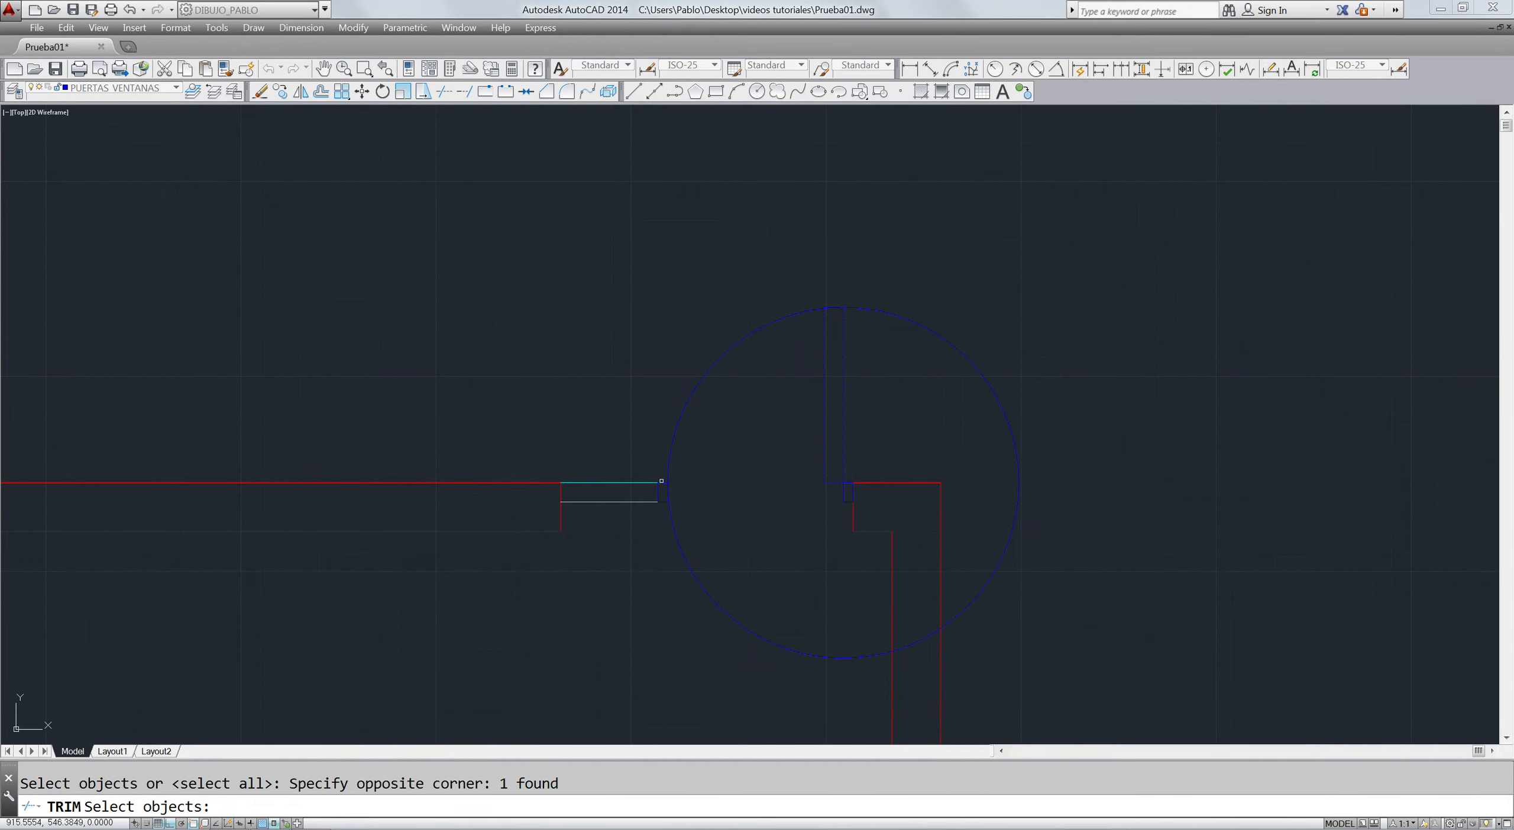
pyautogui.click(663, 483)
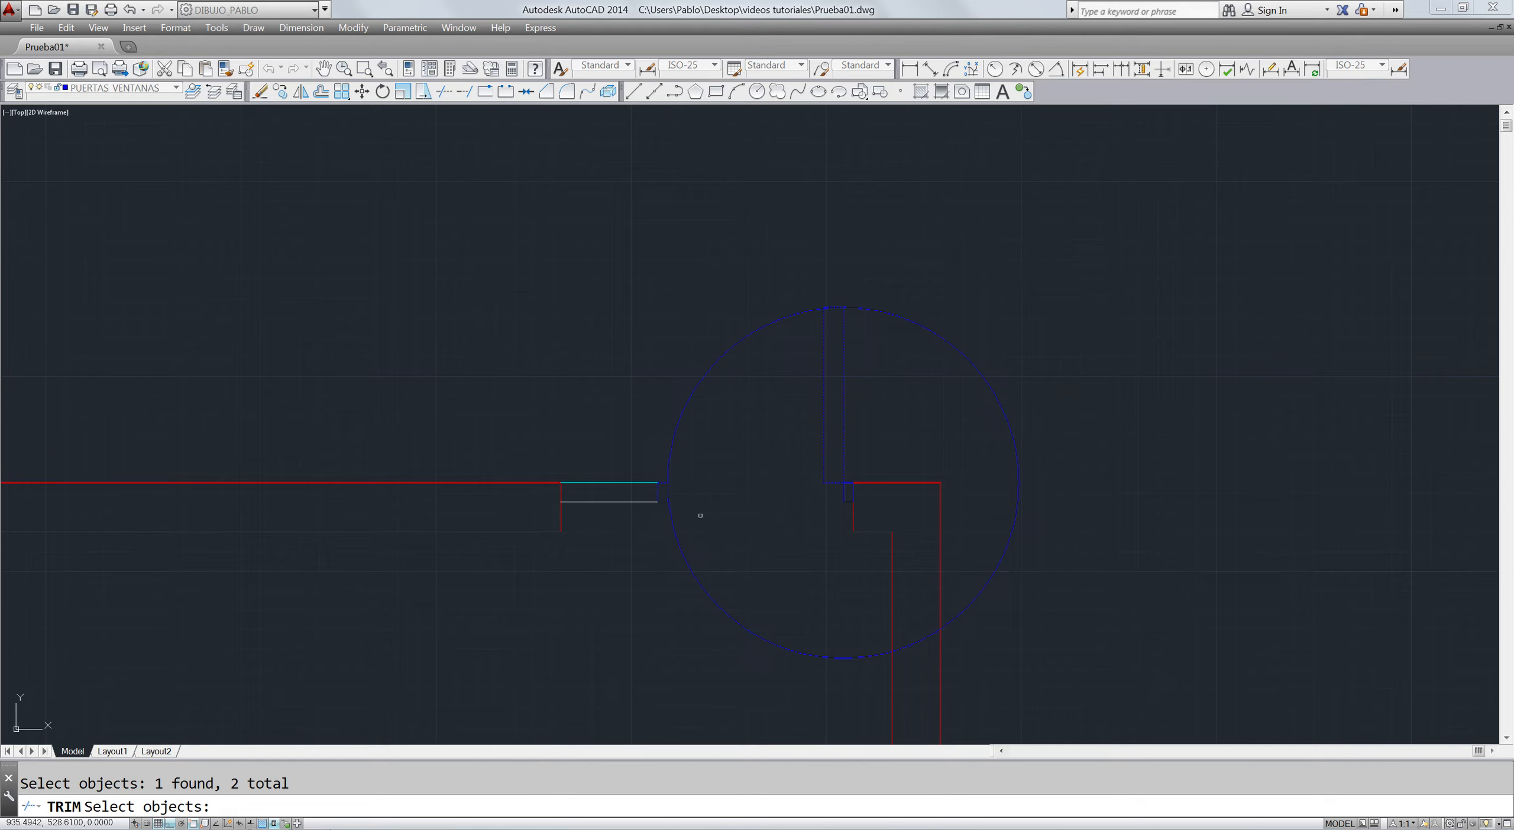
pyautogui.press('Return')
pyautogui.click(673, 527)
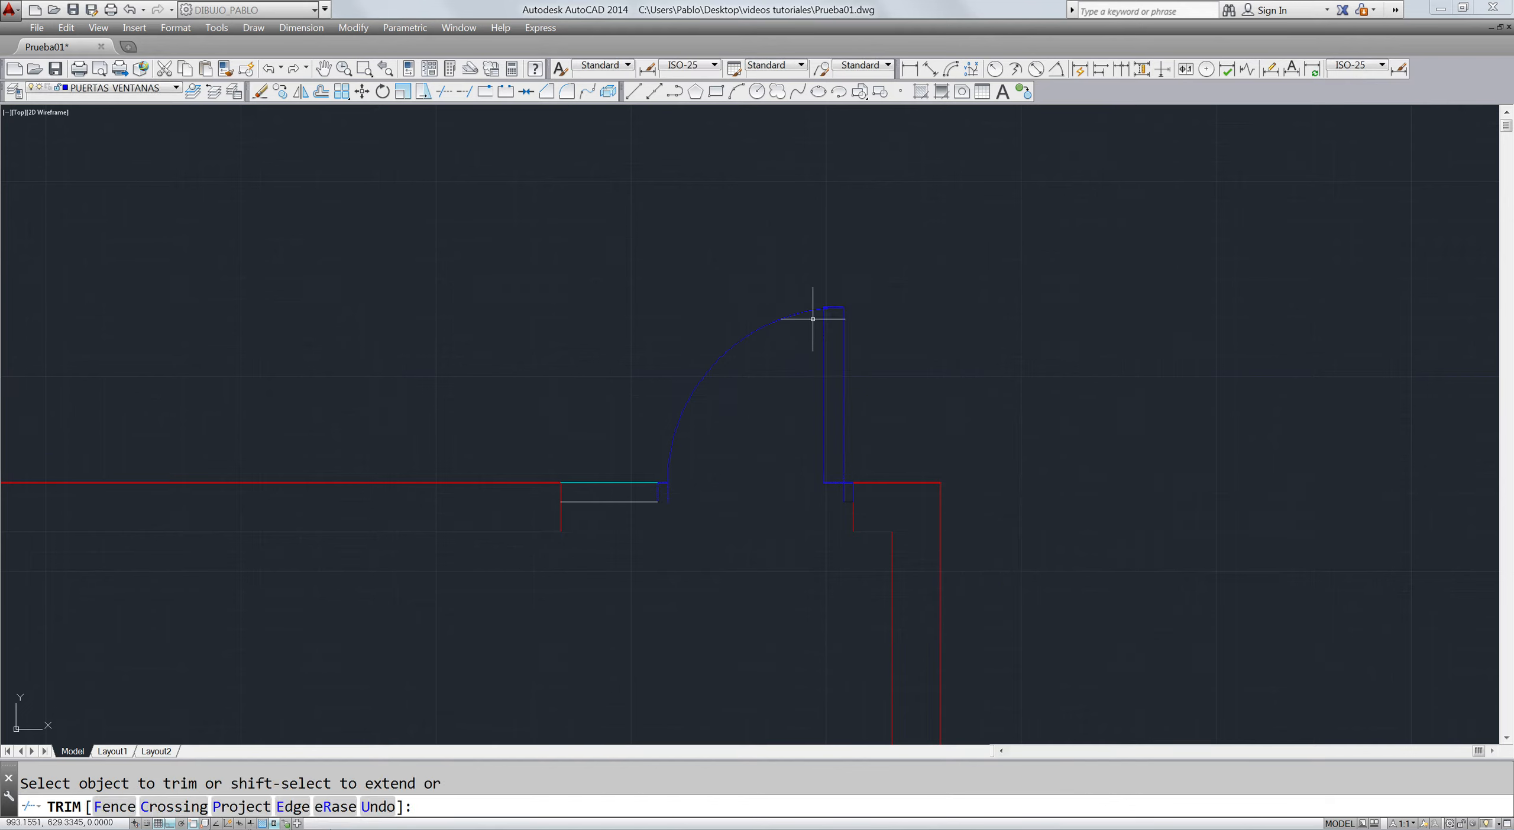
pyautogui.press('Escape')
# - Stretch the upper end of the door swing arc to the upper left corner of the door leaf
pyautogui.click(819, 309)
pyautogui.scroll(-4, 847, 316)
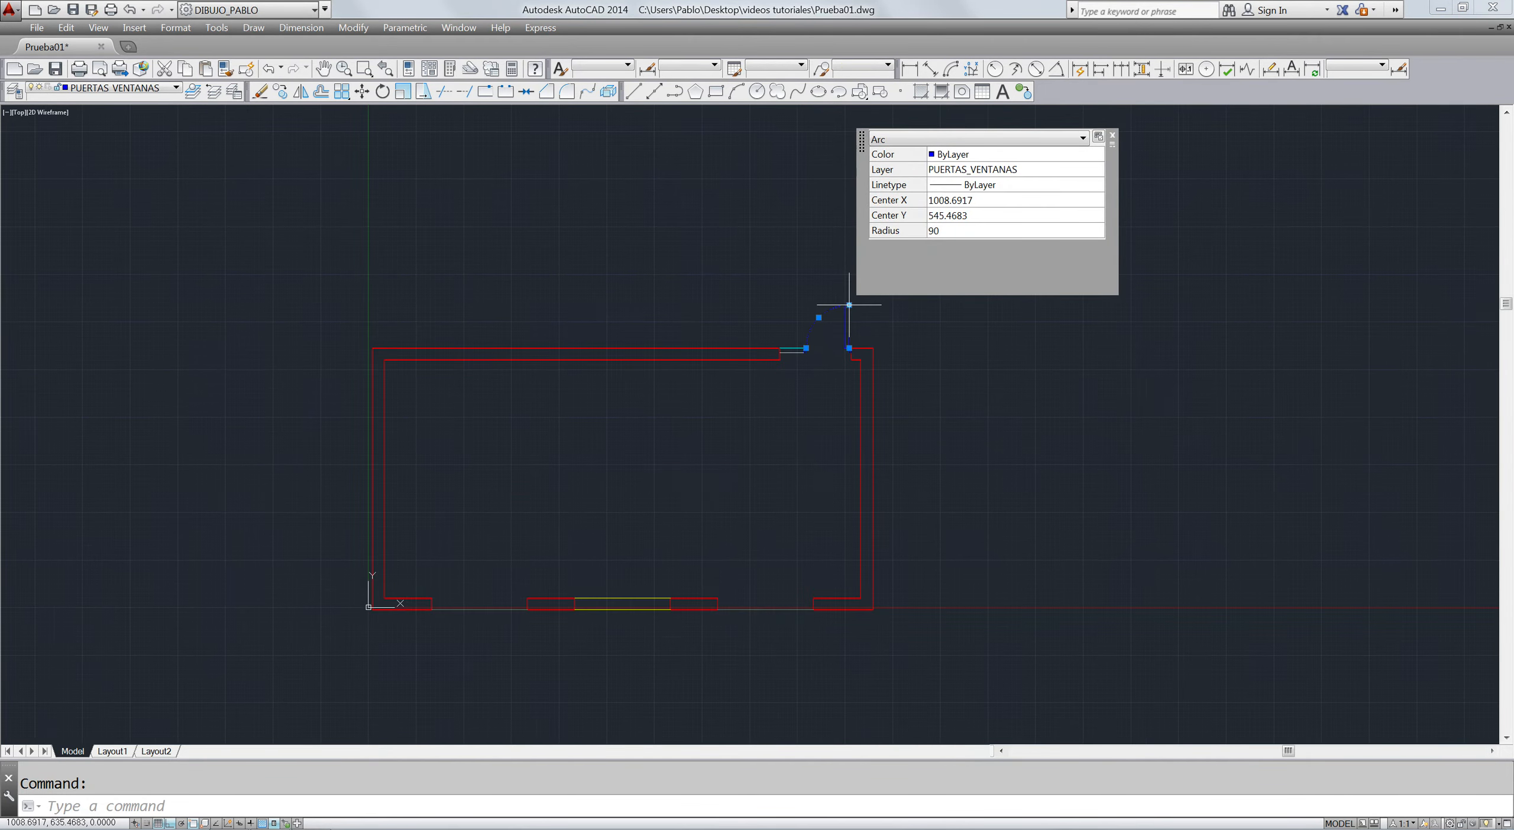
pyautogui.scroll(6, 833, 296)
pyautogui.scroll(4, 893, 349)
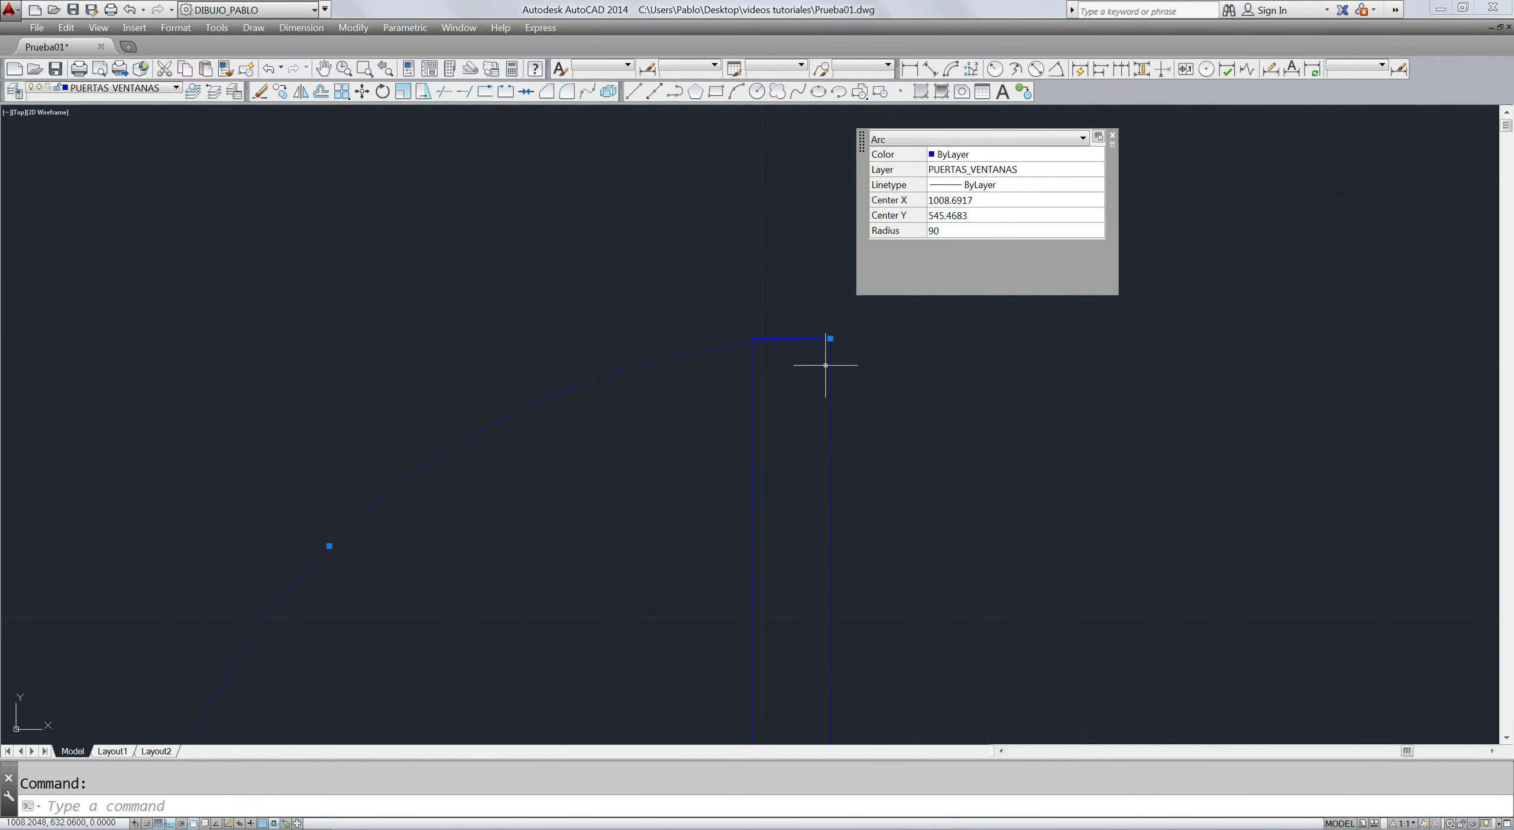
pyautogui.click(830, 339)
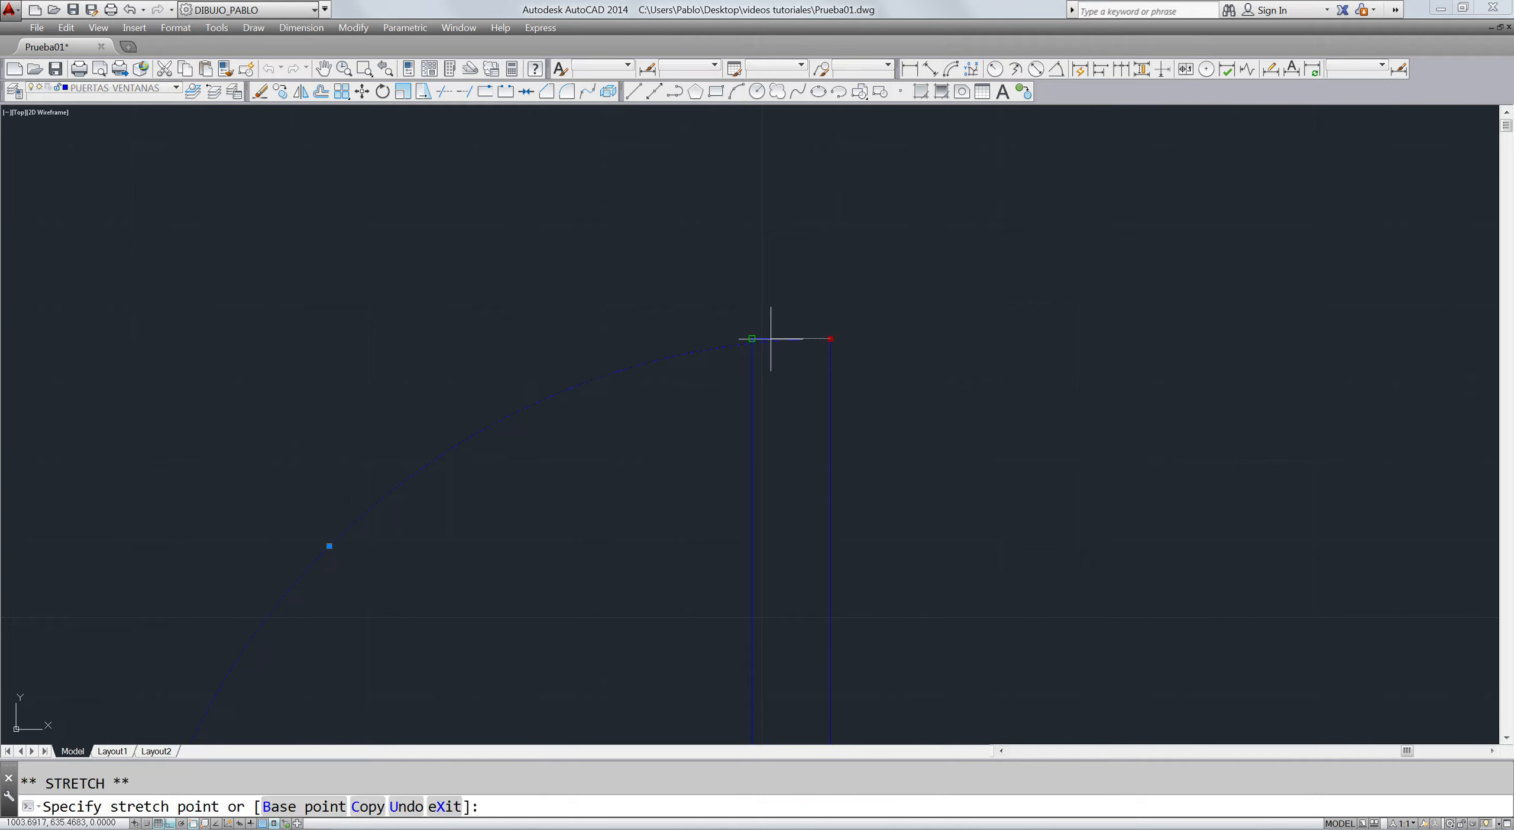
pyautogui.click(751, 339)
pyautogui.press('Escape')
# - Change the door swing arc's colour to grey index Color 8
pyautogui.scroll(-3, 696, 321)
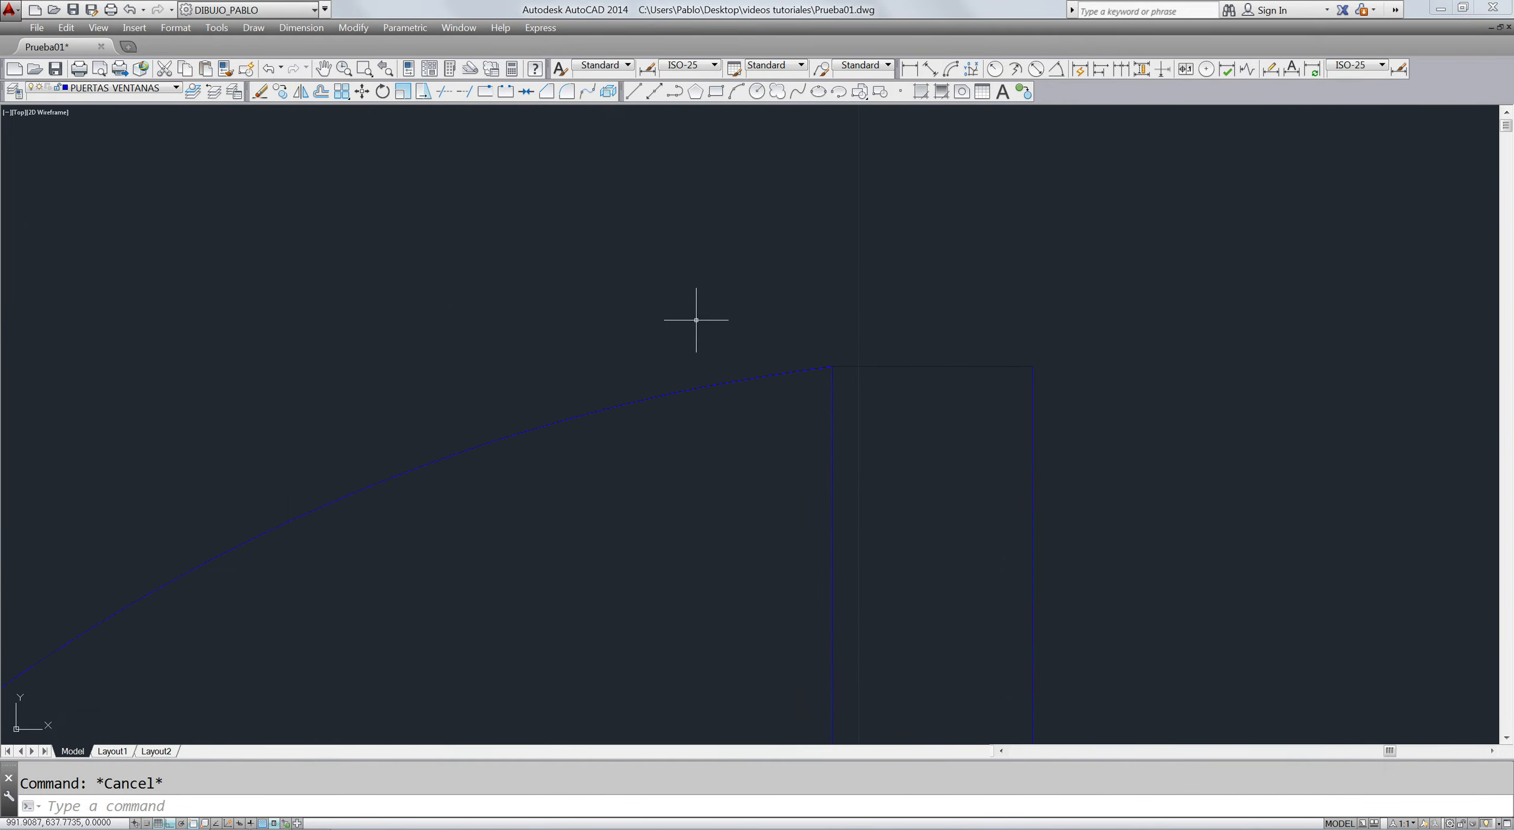
pyautogui.scroll(-6, 696, 316)
pyautogui.click(679, 323)
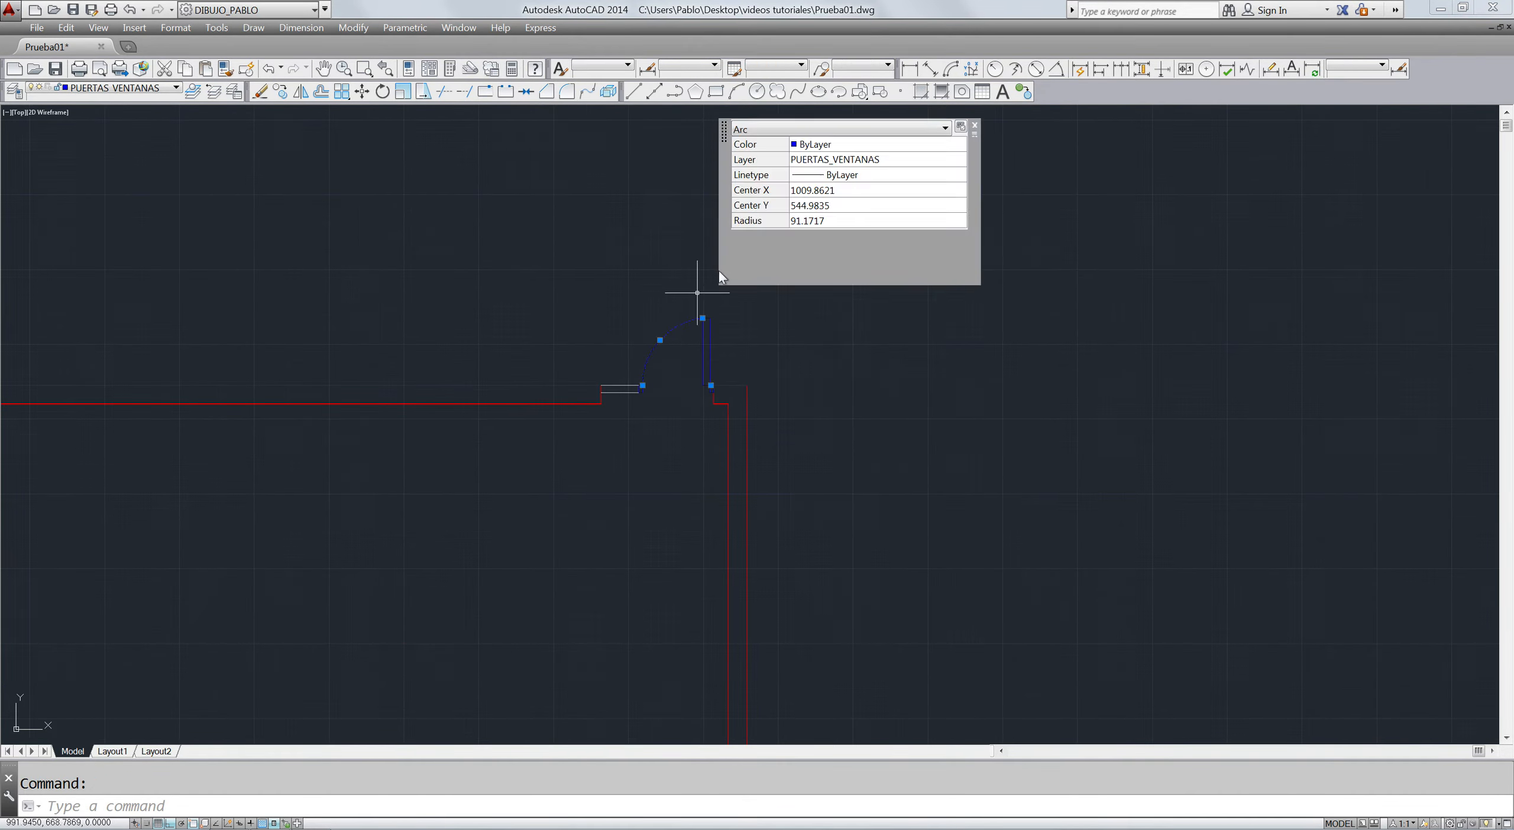
pyautogui.click(830, 145)
pyautogui.click(830, 146)
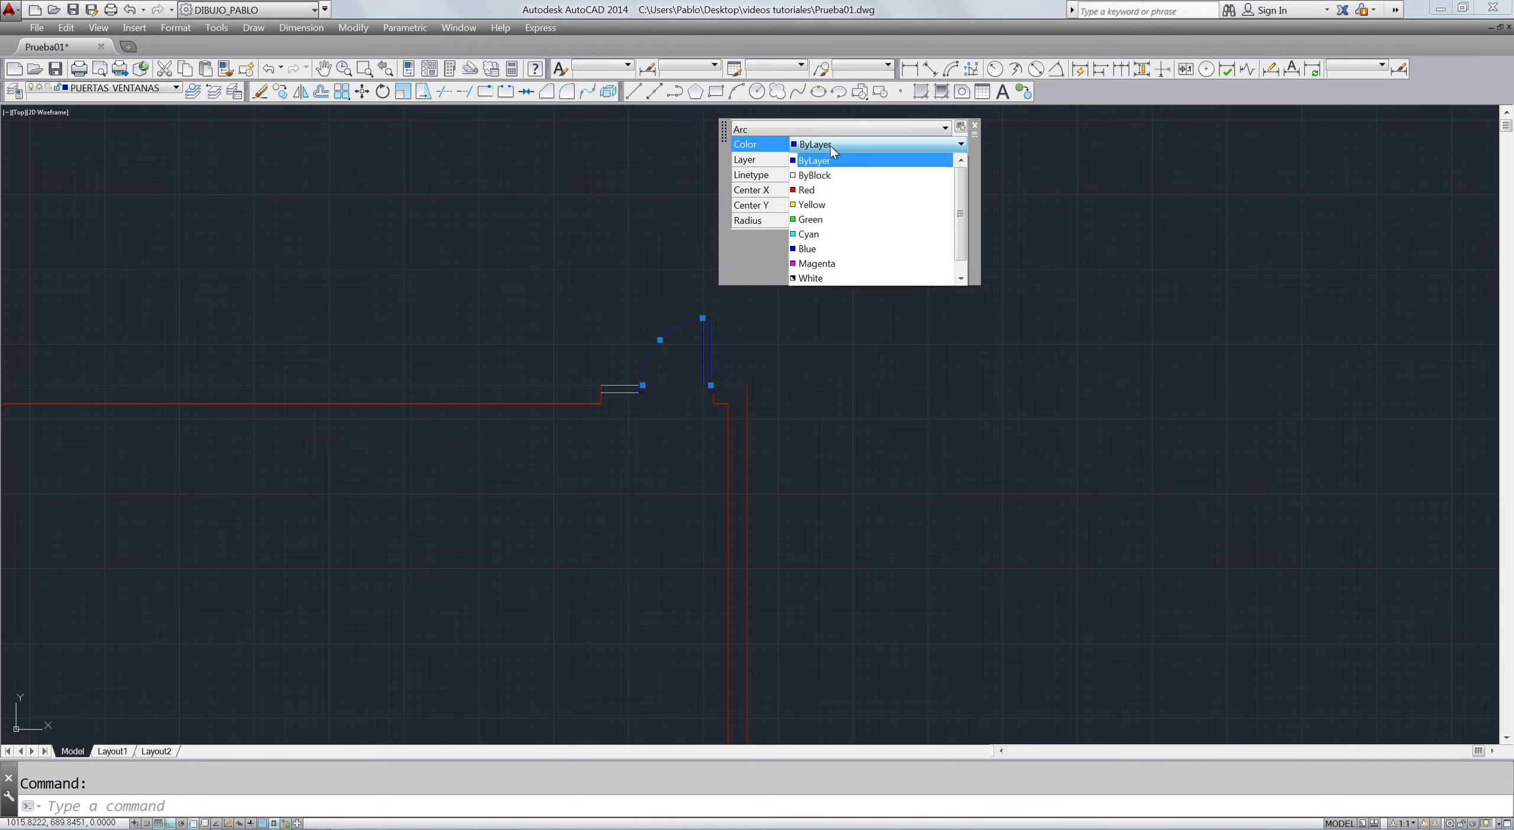
pyautogui.scroll(-1, 825, 264)
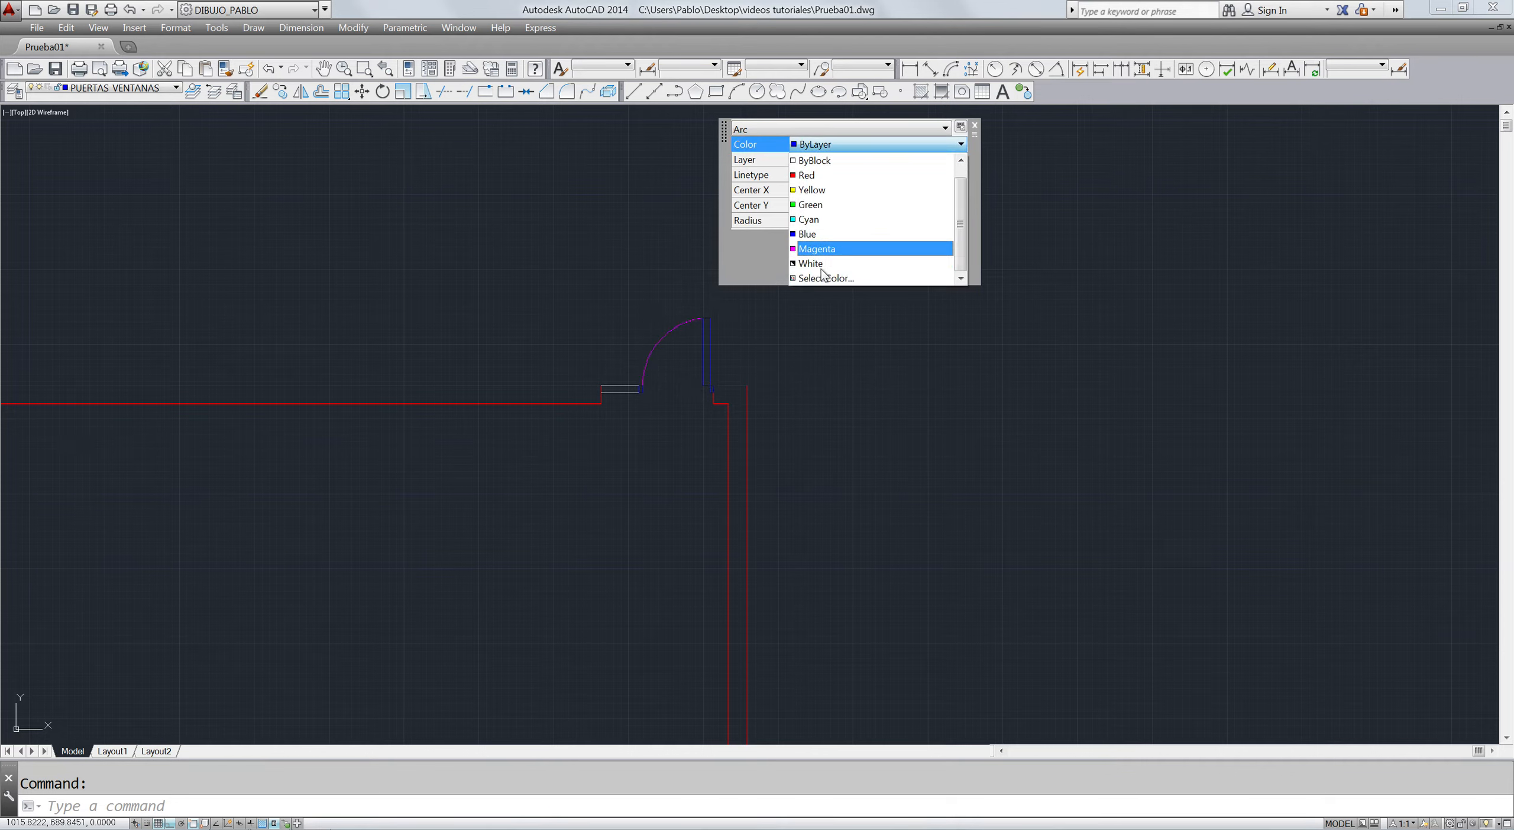
pyautogui.scroll(1, 824, 274)
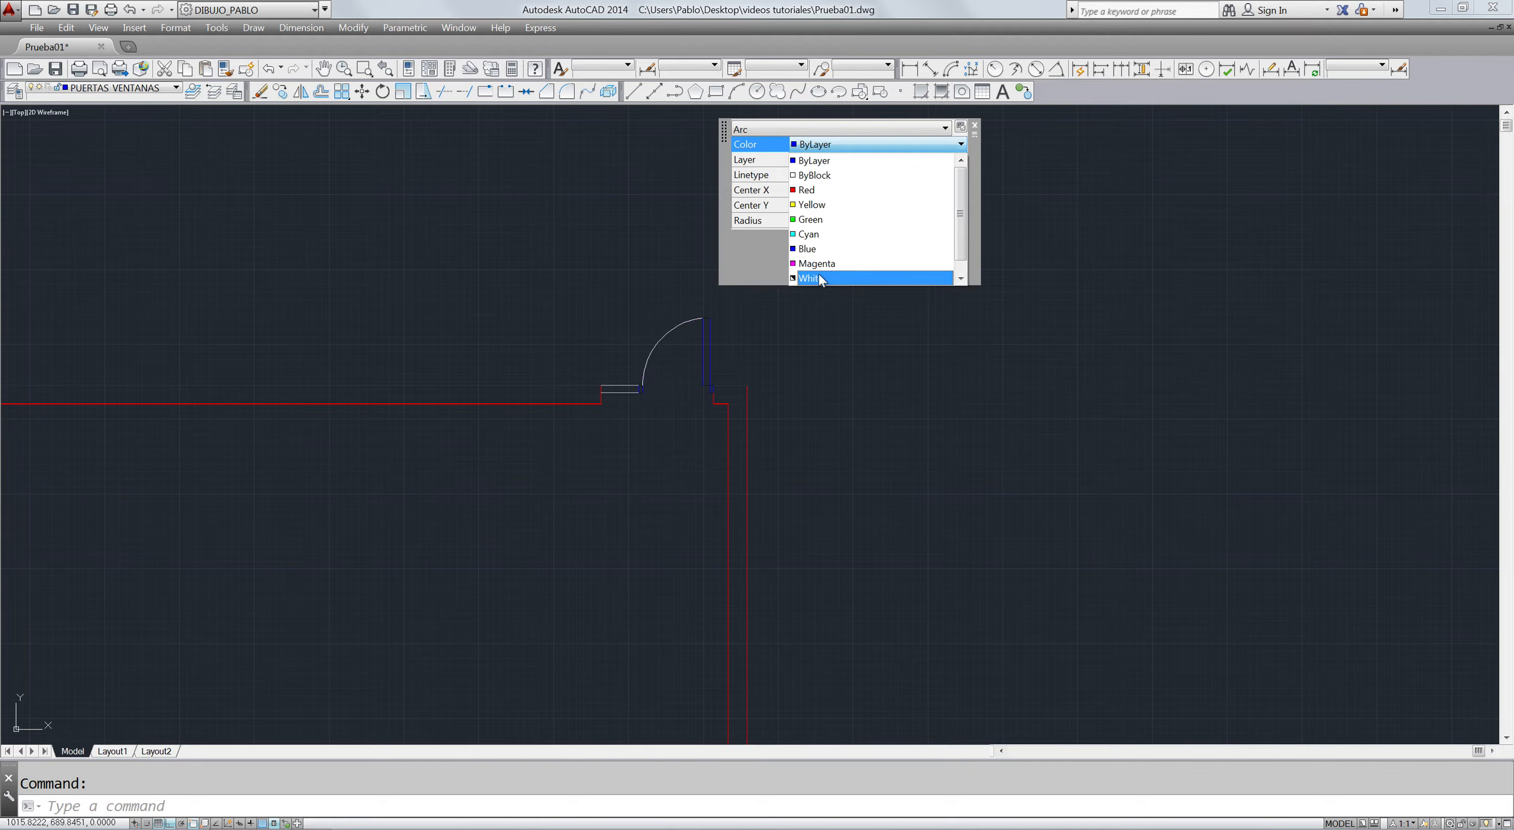
pyautogui.scroll(-1, 818, 274)
pyautogui.click(819, 275)
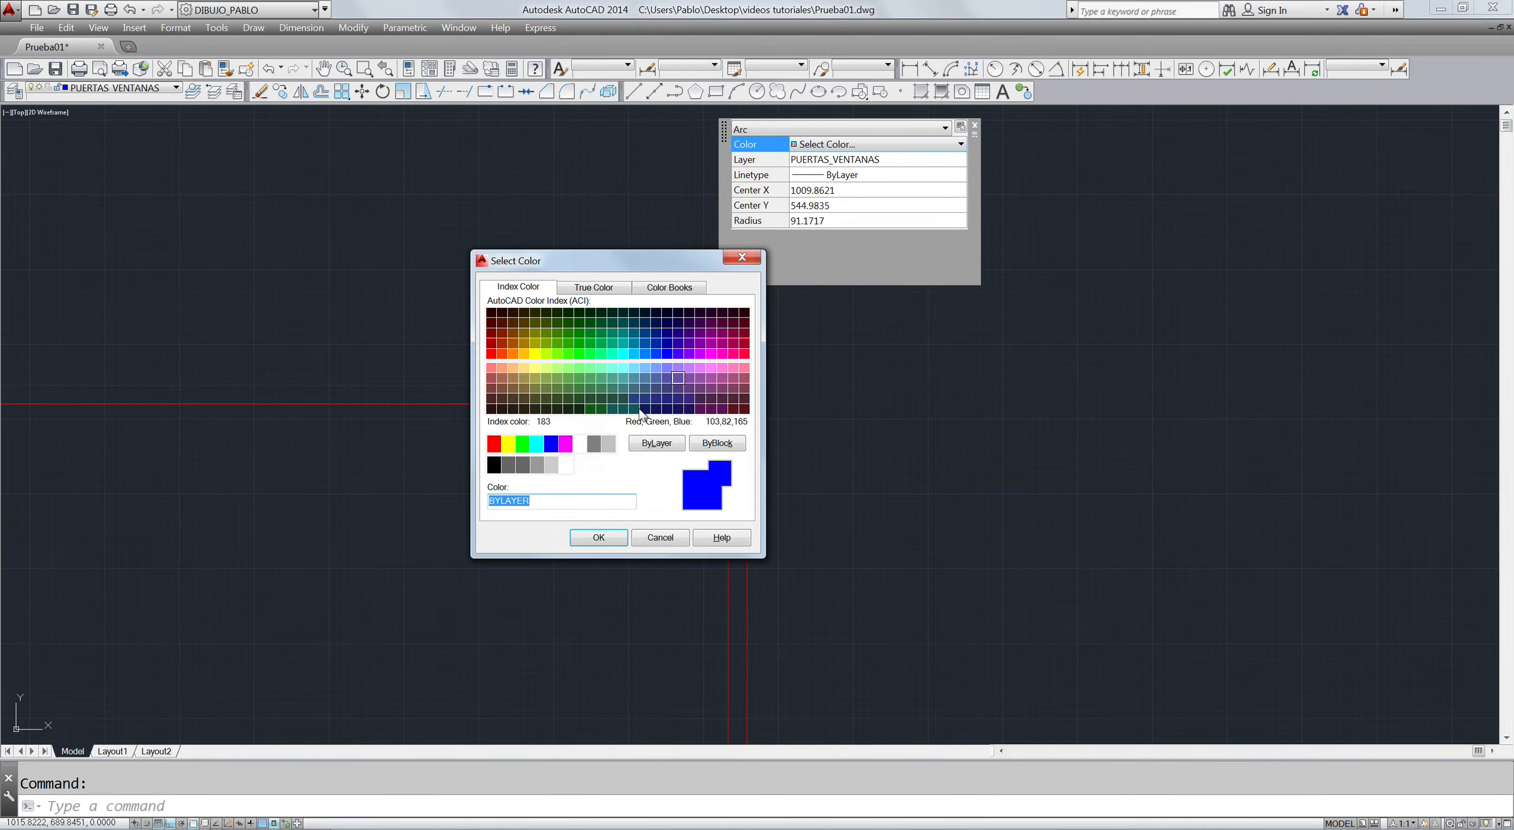
pyautogui.click(593, 443)
pyautogui.click(599, 537)
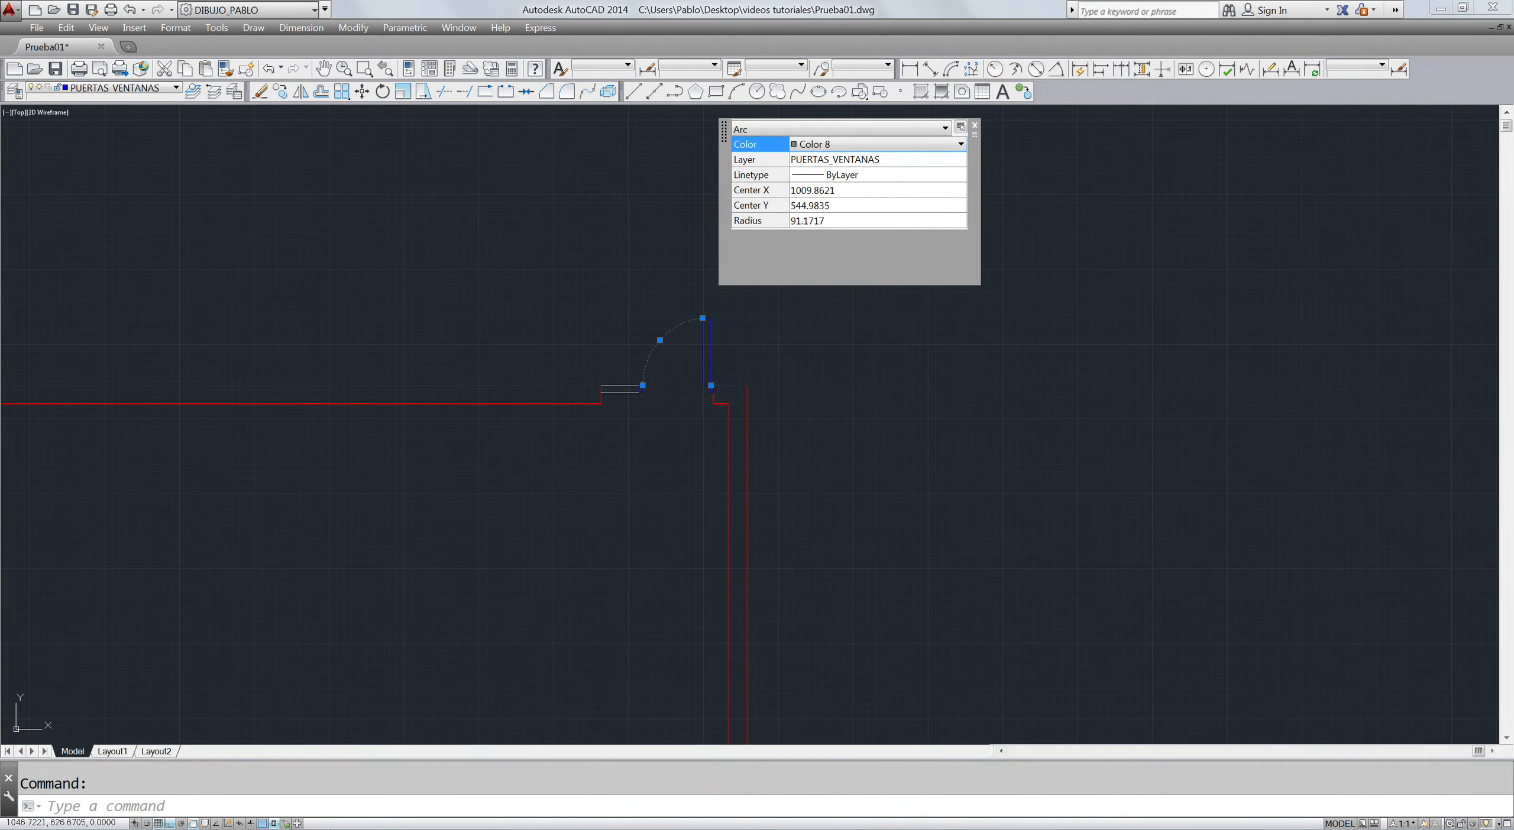
pyautogui.press('Escape')
pyautogui.scroll(4, 693, 314)
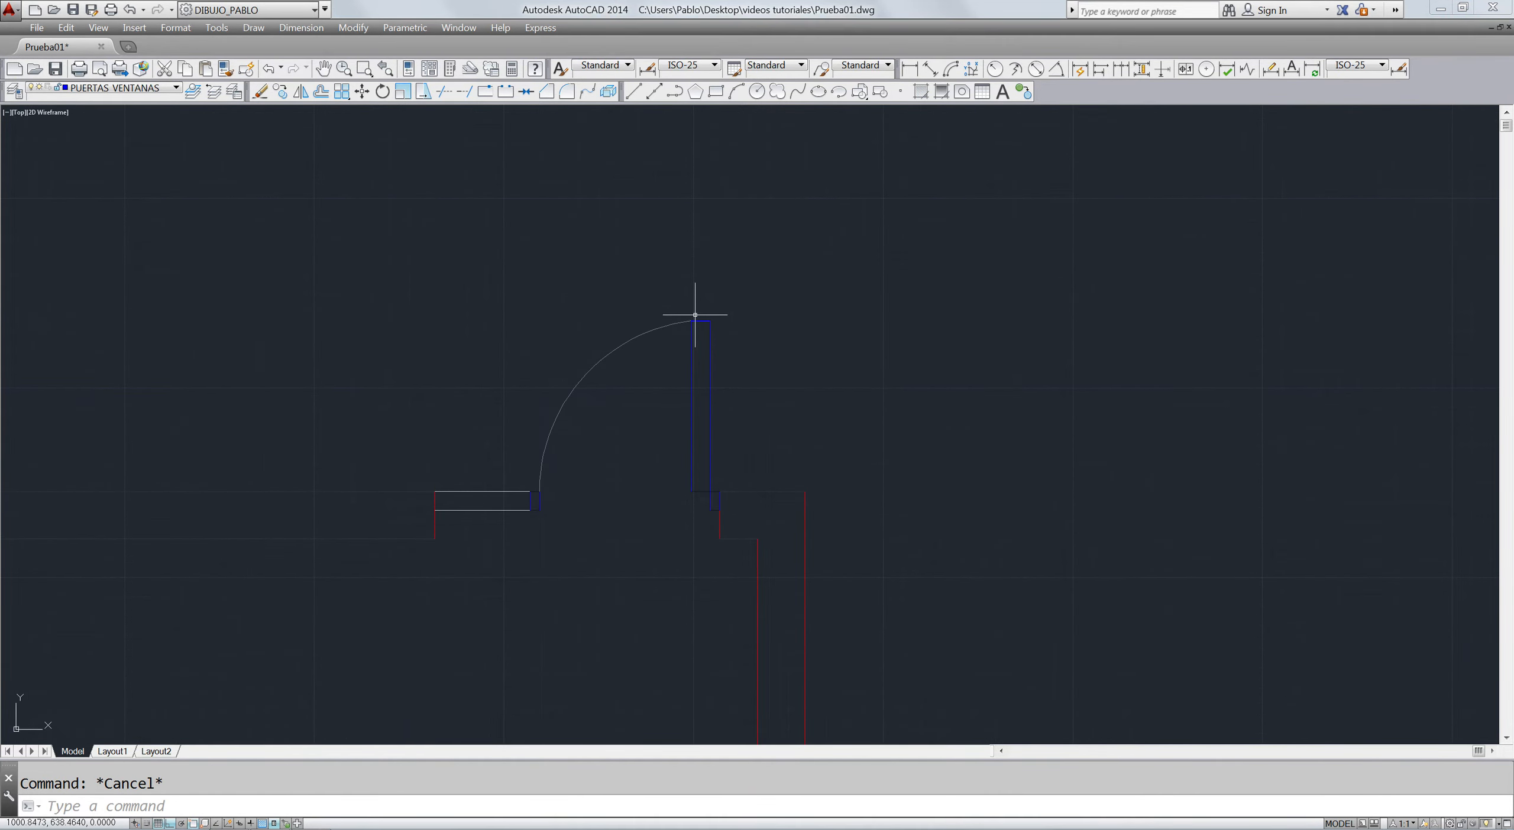
pyautogui.scroll(-6, 746, 386)
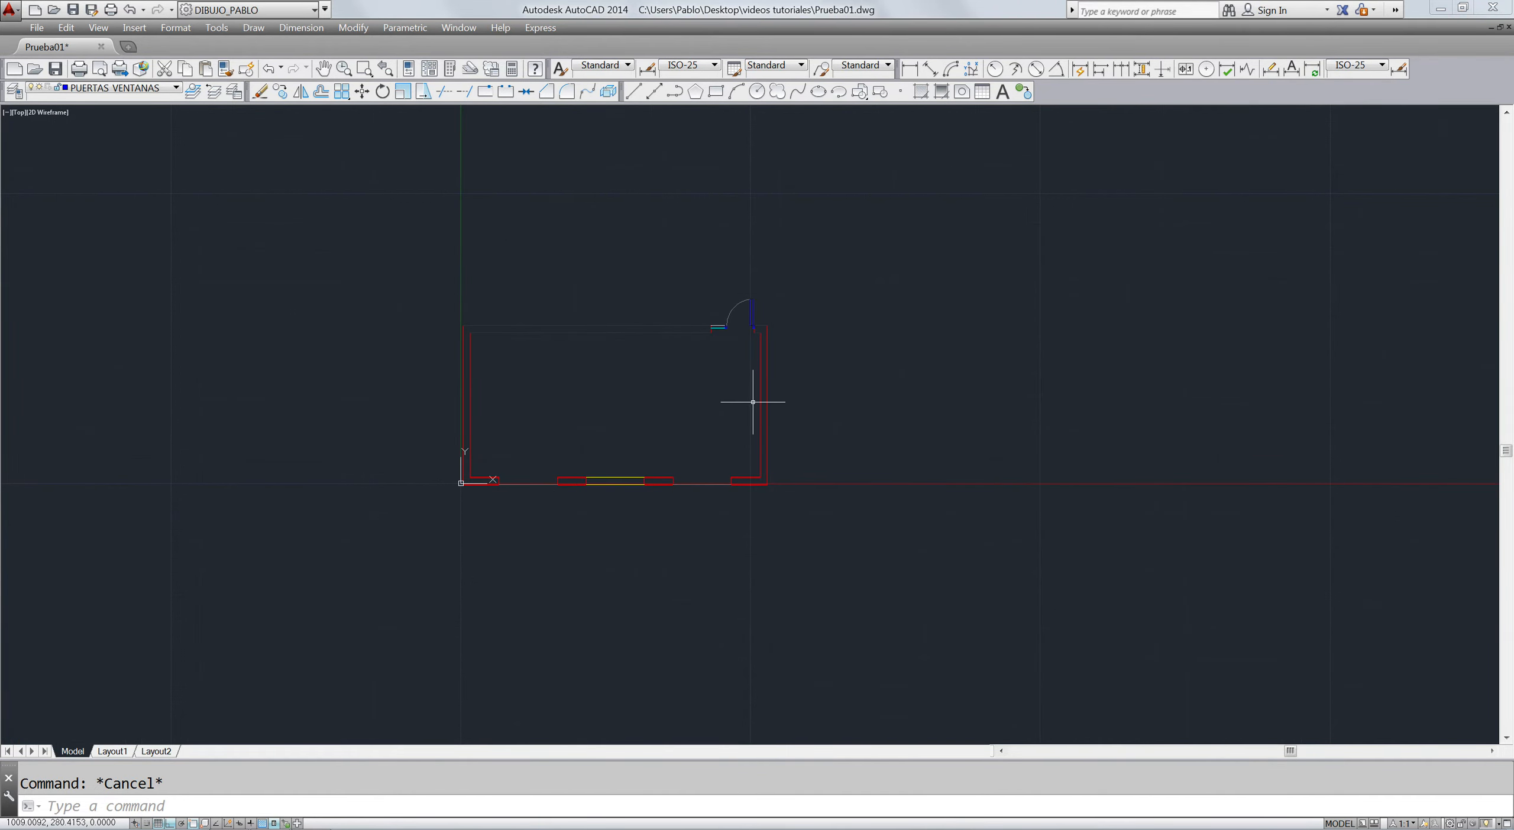
# - Draw a 5 by 10 rectangle from the upper corner of the right jamb at the bottom wall's right-hand opening
pyautogui.scroll(-2, 709, 485)
pyautogui.scroll(4, 709, 484)
pyautogui.scroll(-5, 710, 484)
pyautogui.scroll(4, 699, 476)
pyautogui.scroll(6, 746, 461)
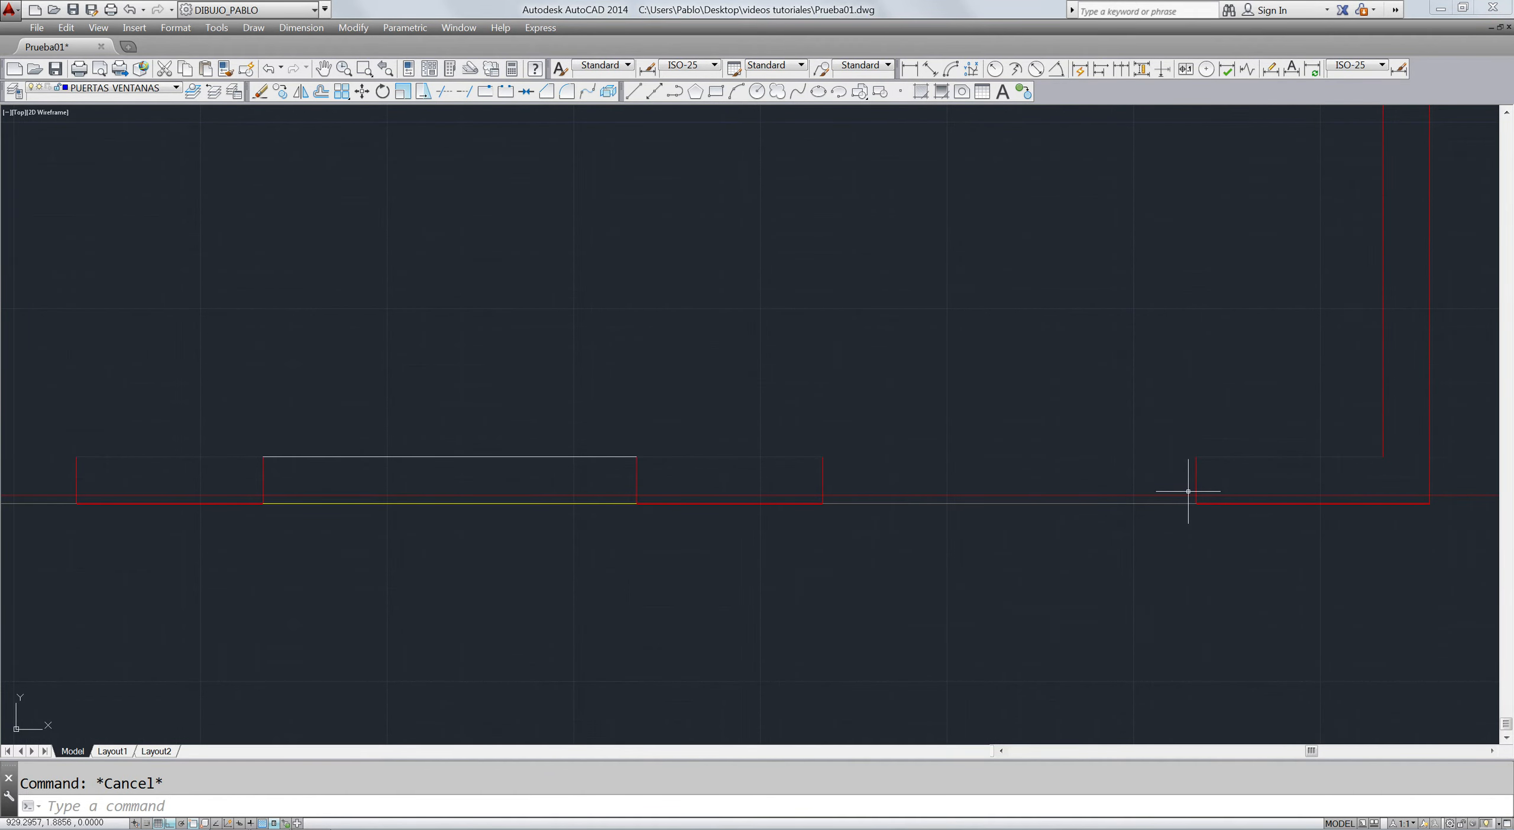
pyautogui.press('Return')
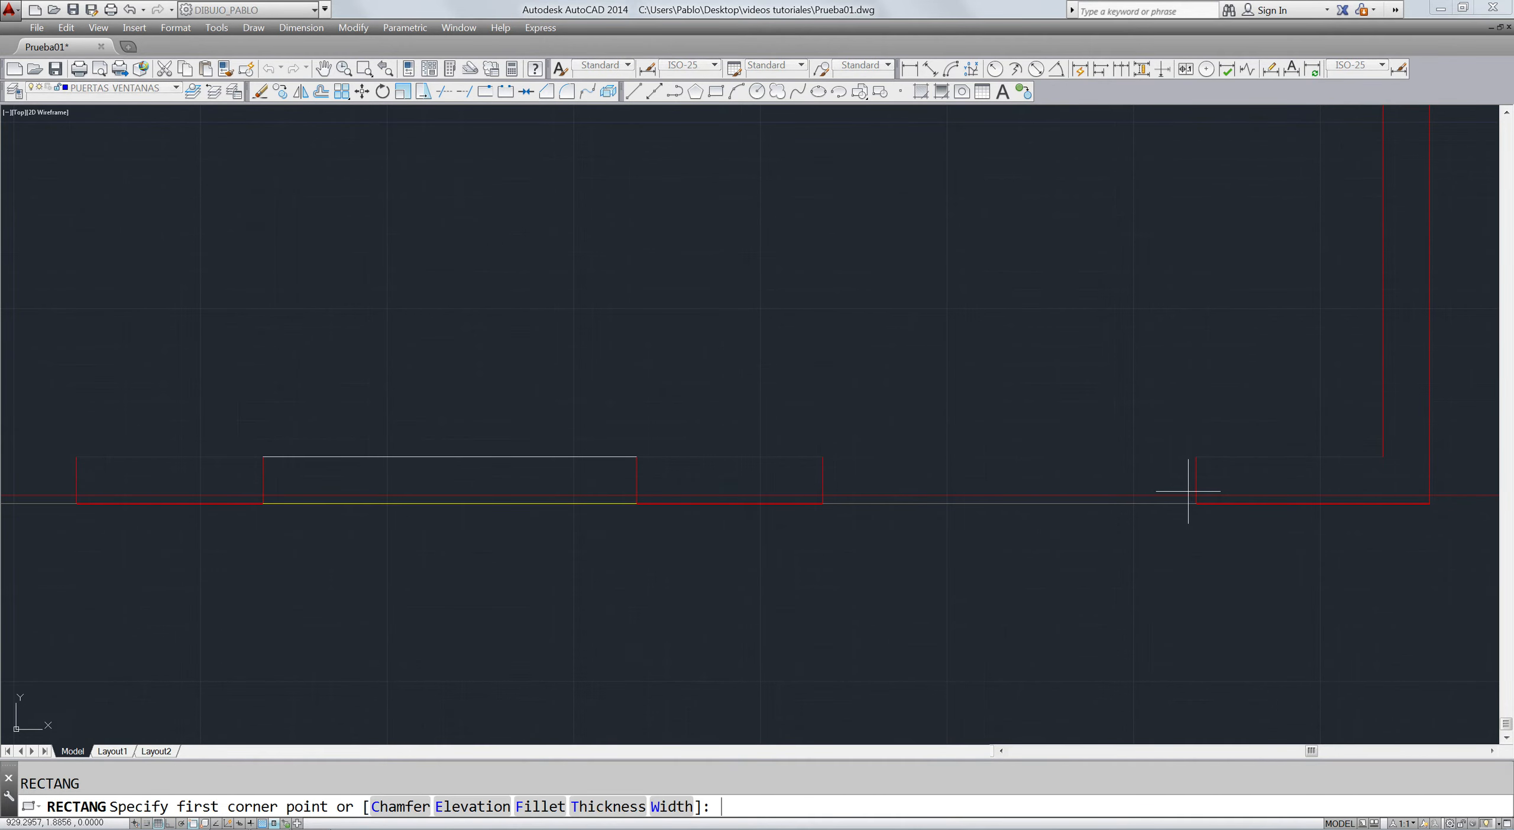
pyautogui.click(1196, 457)
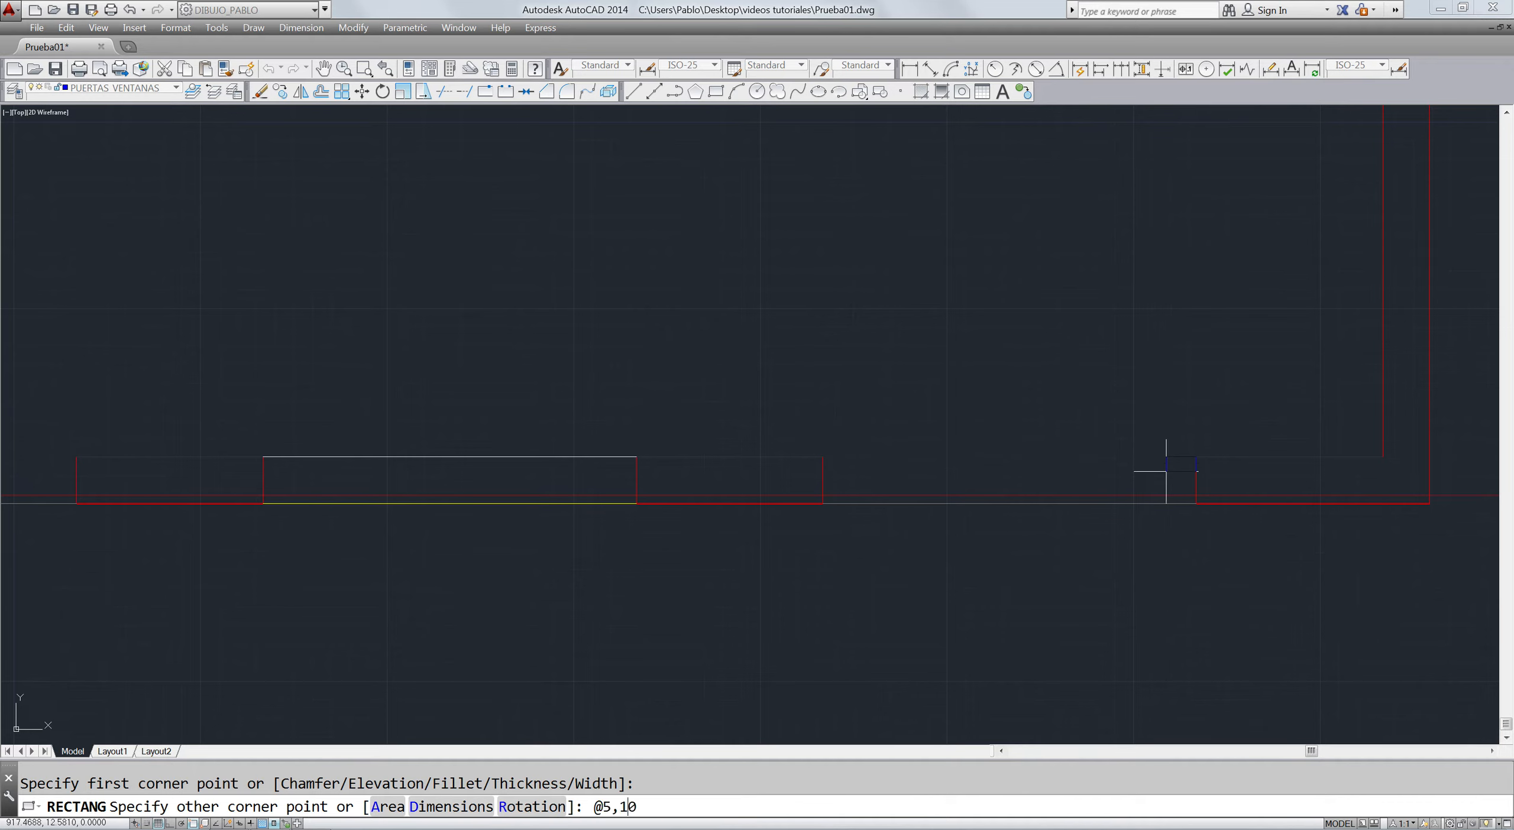
pyautogui.press('Return')
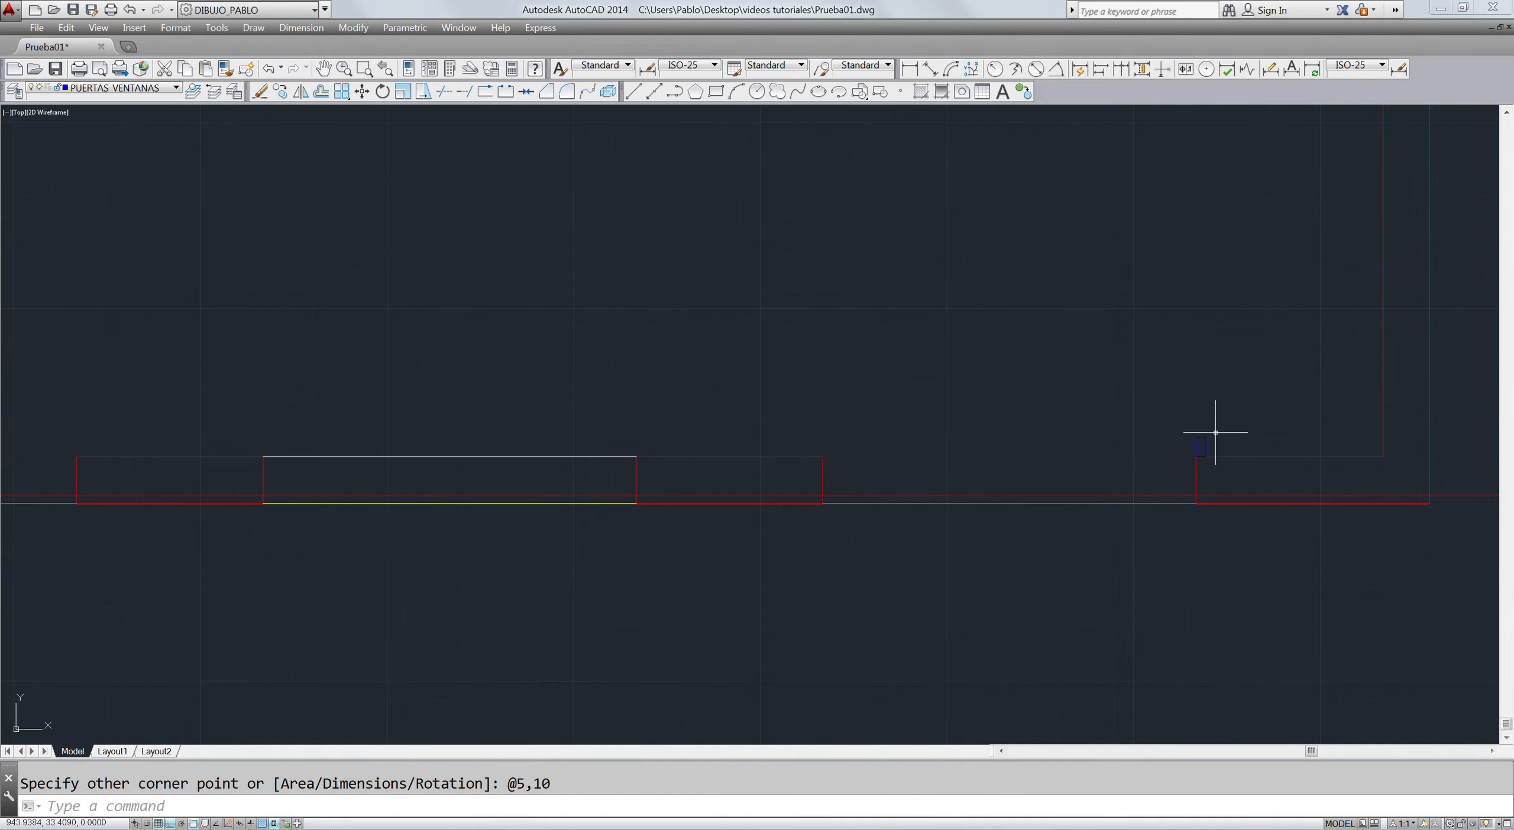
pyautogui.click(1204, 442)
pyautogui.click(1184, 415)
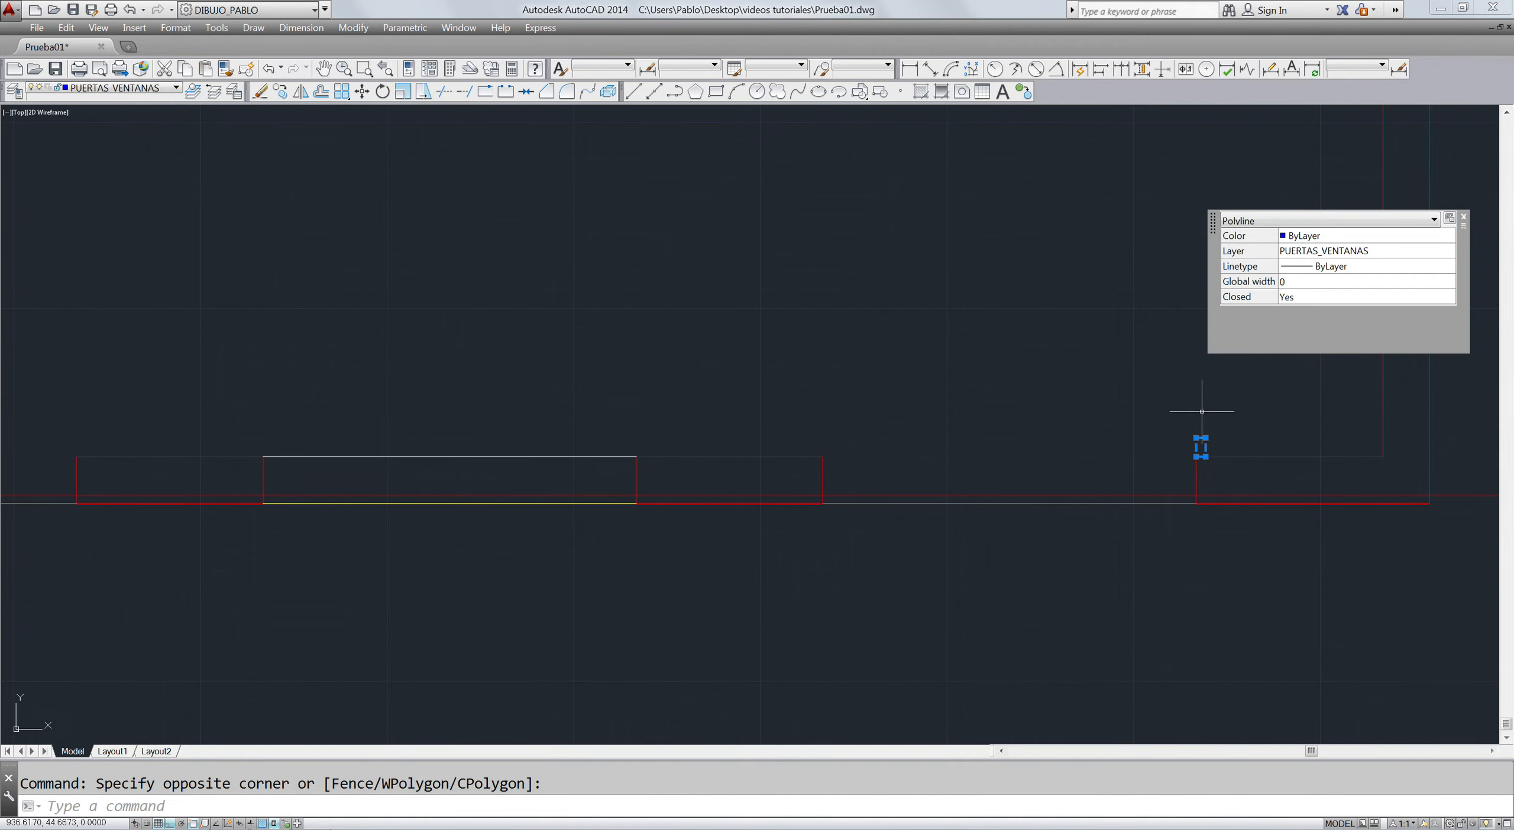
pyautogui.write('m')
pyautogui.press('Return')
pyautogui.click(1205, 438)
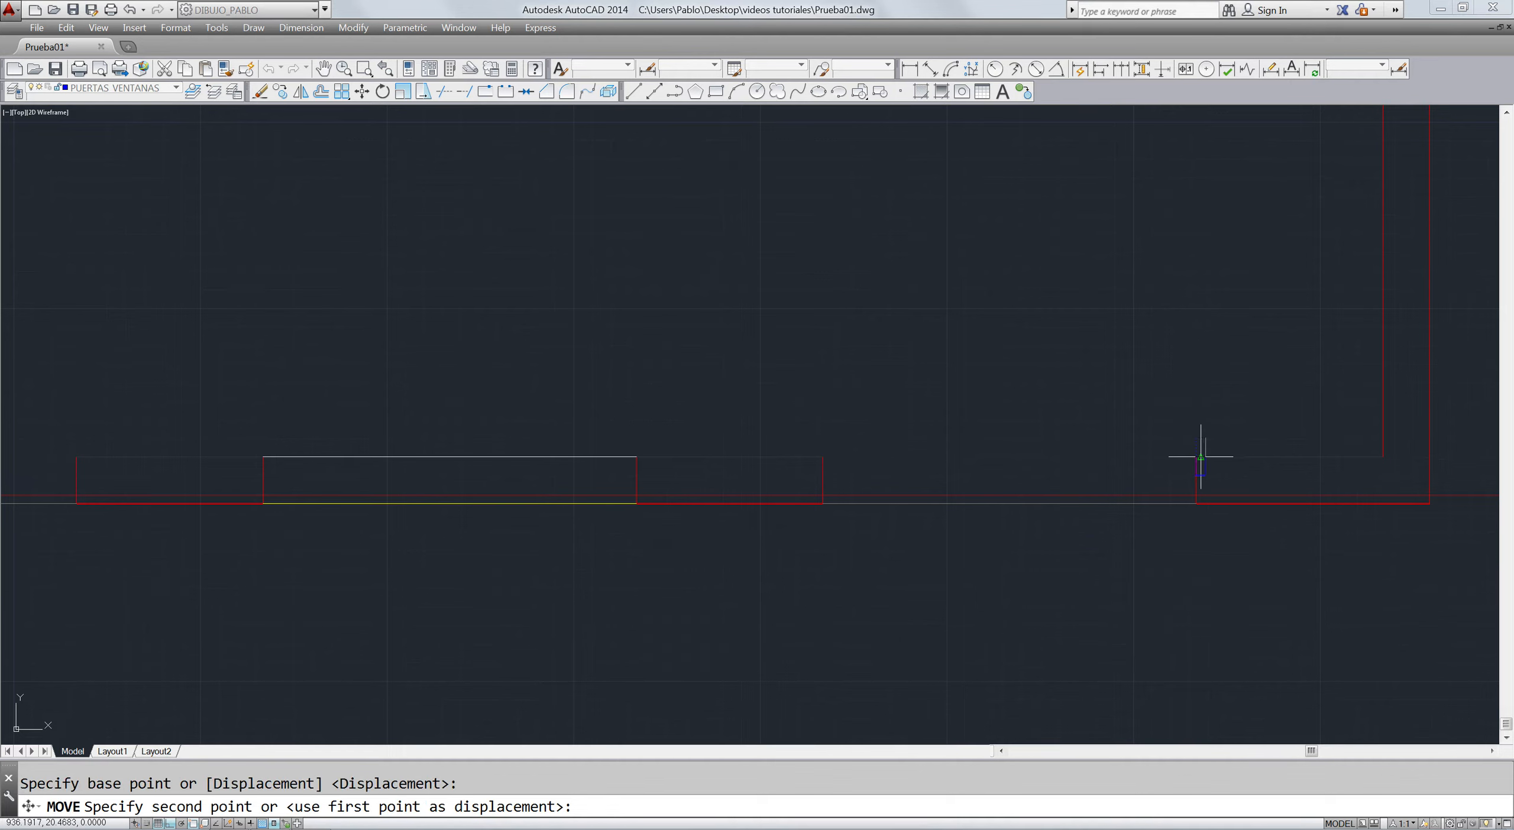
pyautogui.press('Escape')
# - Move the small rectangle by the midpoint of its right edge to the midpoint of the opening's right jamb
pyautogui.click(1207, 434)
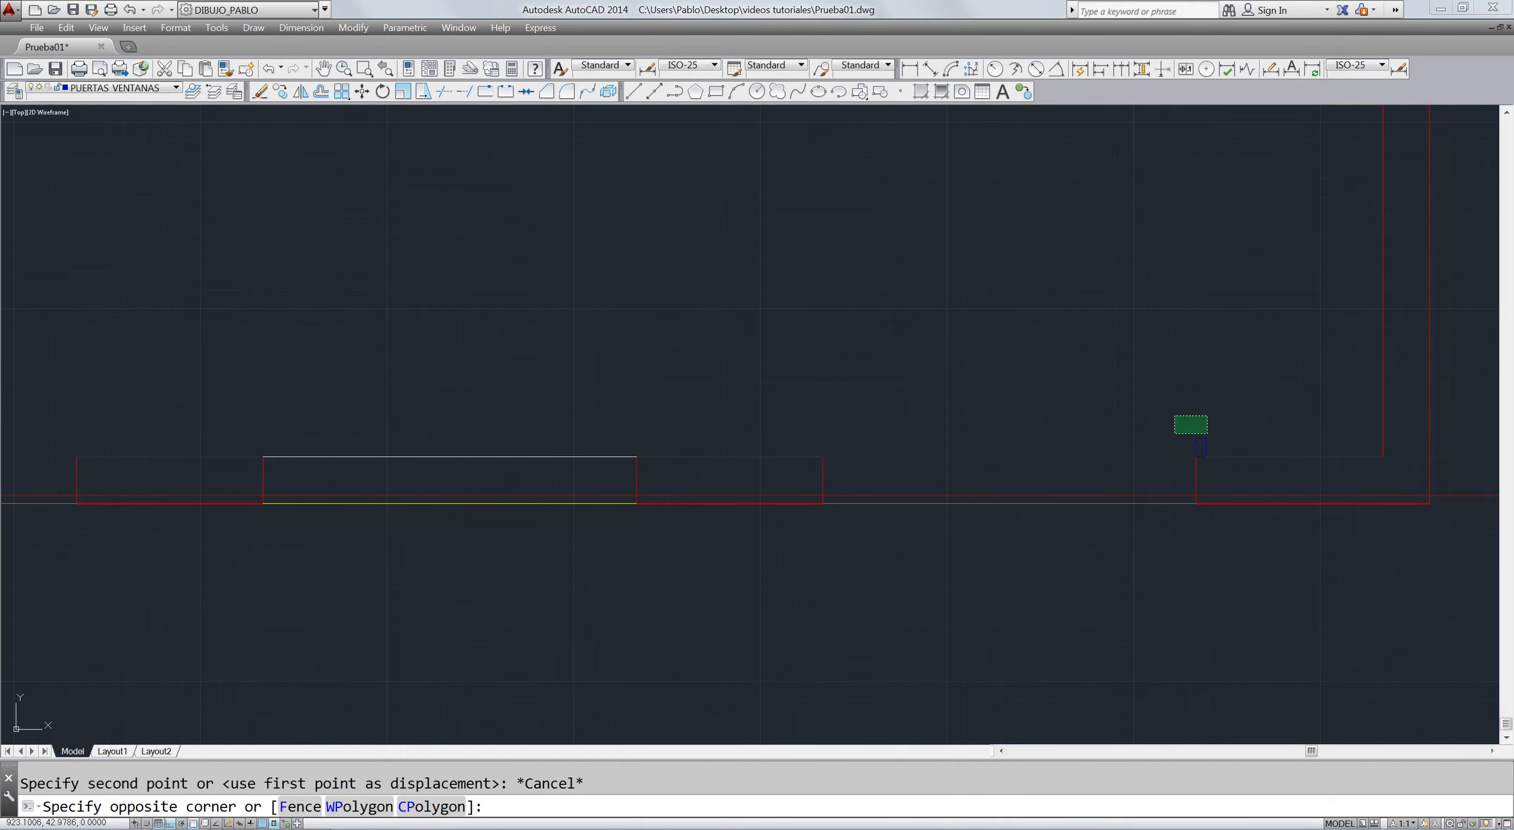
pyautogui.click(1150, 445)
pyautogui.write('m')
pyautogui.press('Return')
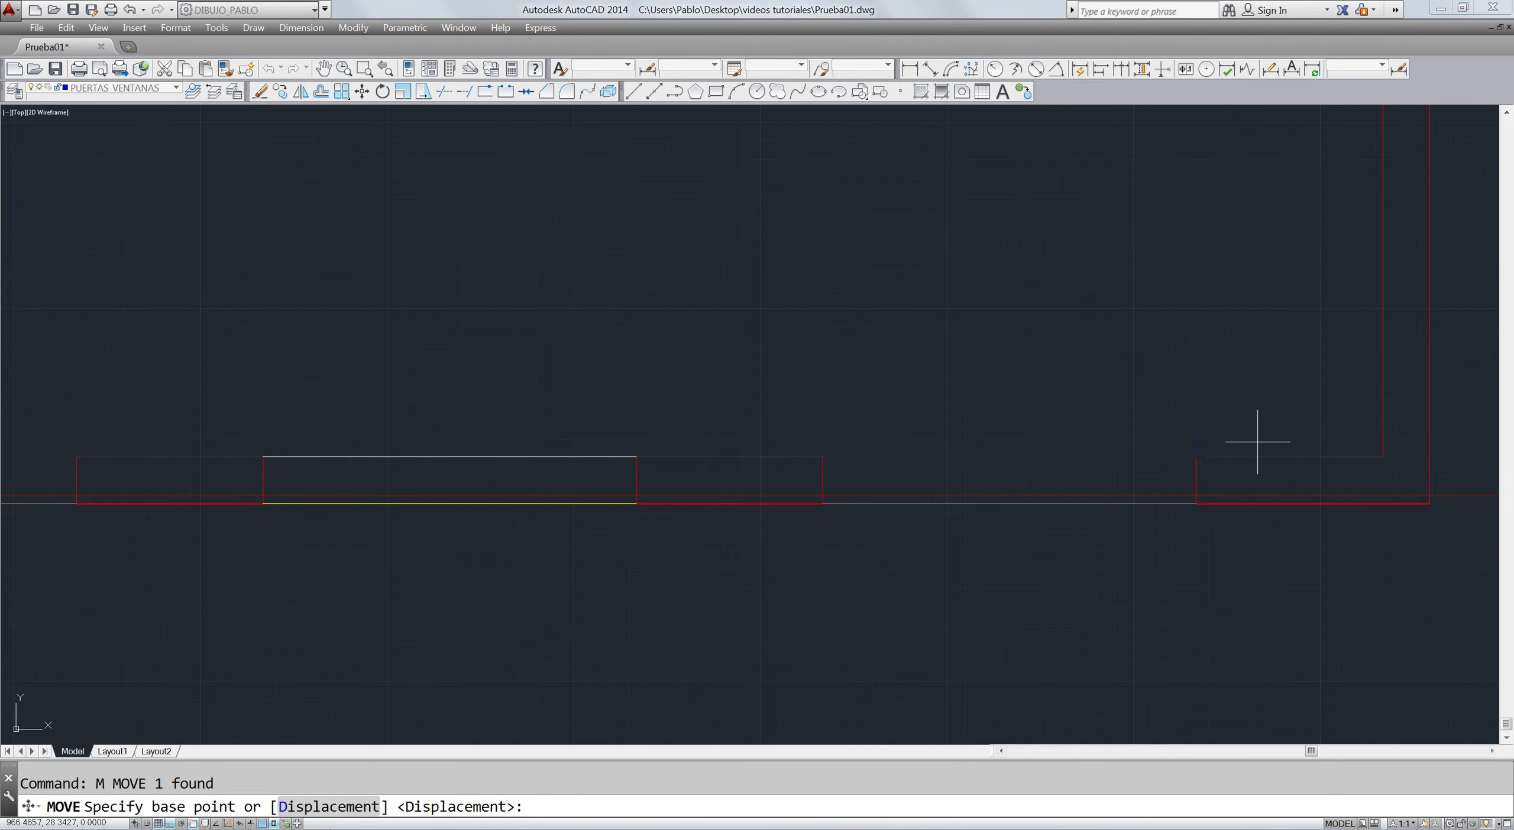
pyautogui.click(1206, 448)
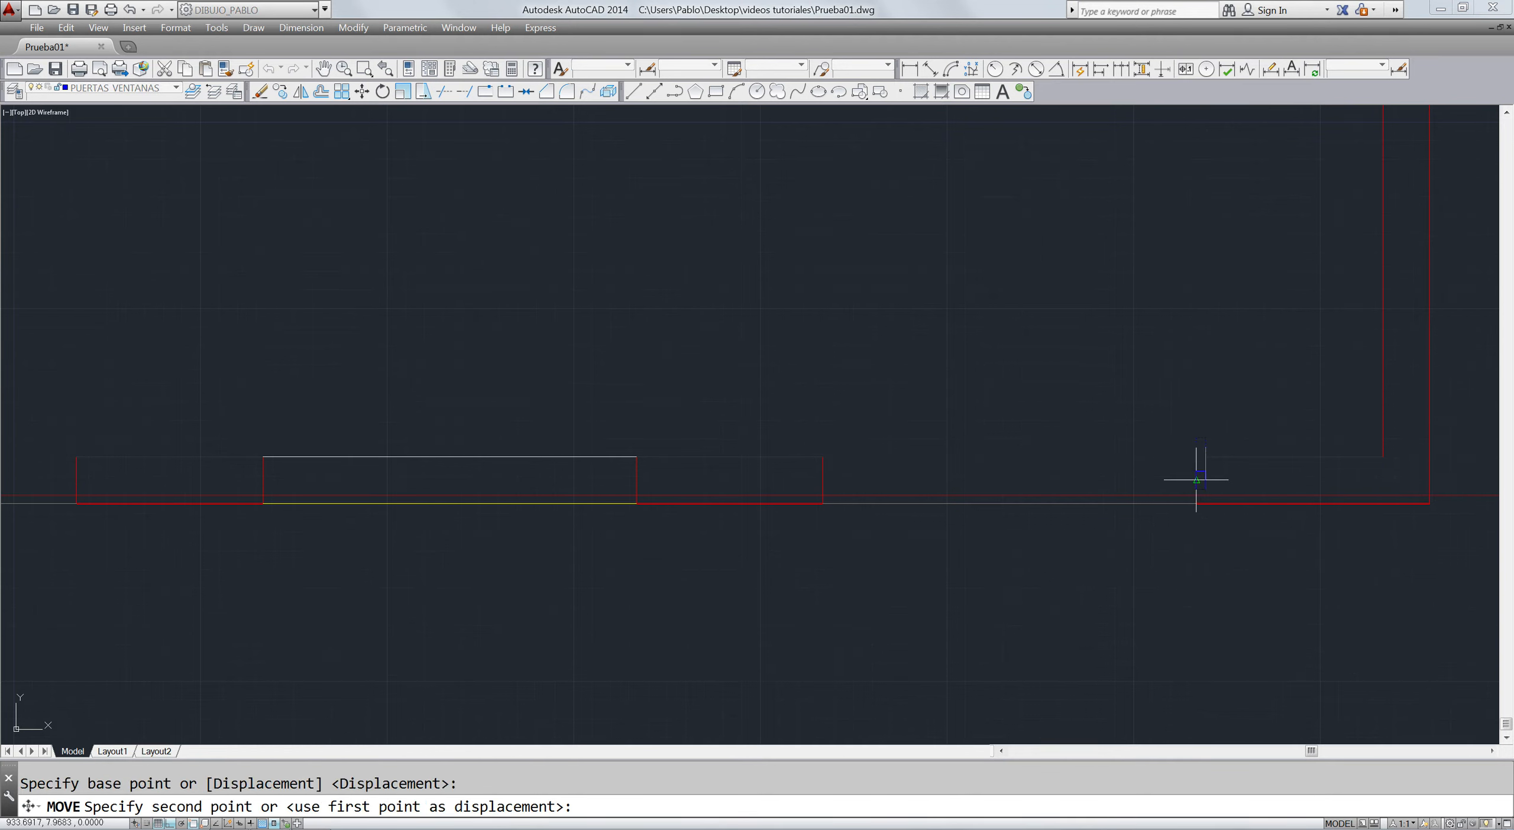
pyautogui.click(1196, 481)
pyautogui.press('Escape')
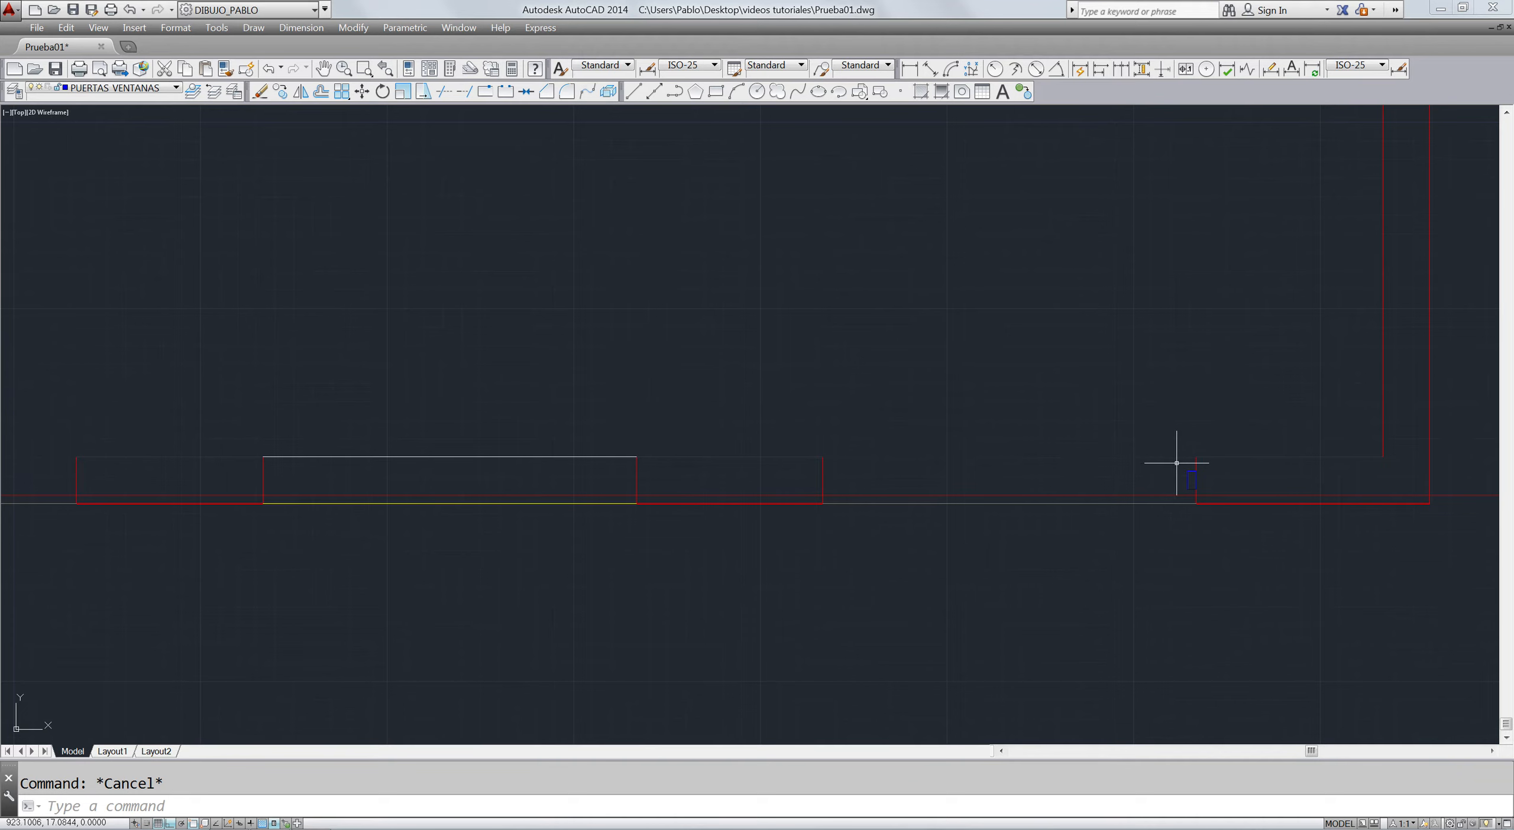
# - Copy the frame rectangle from its left edge midpoint to the midpoint of the opening's left jamb
pyautogui.click(1188, 475)
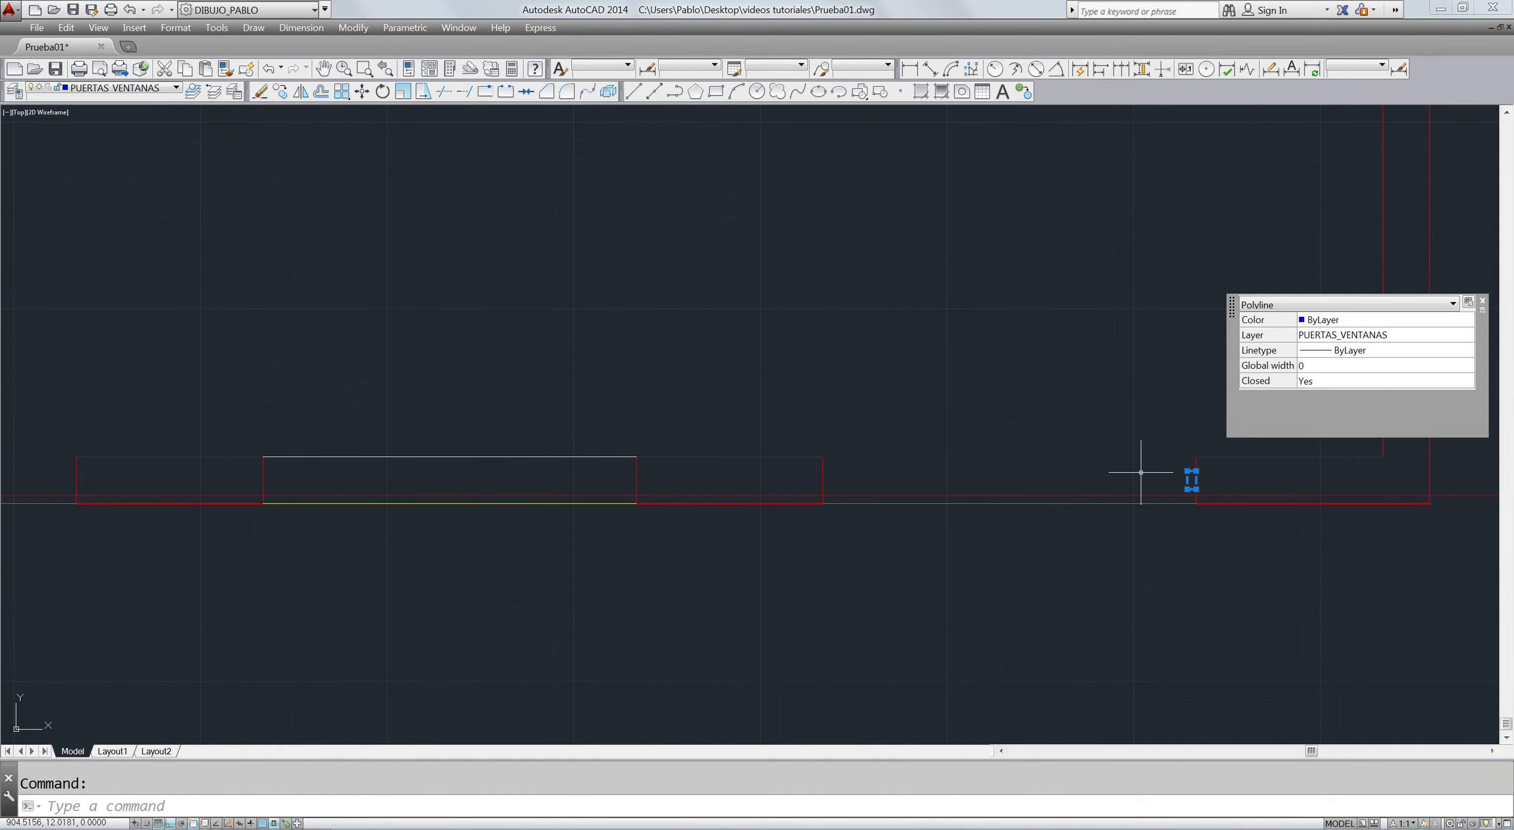
pyautogui.press('Return')
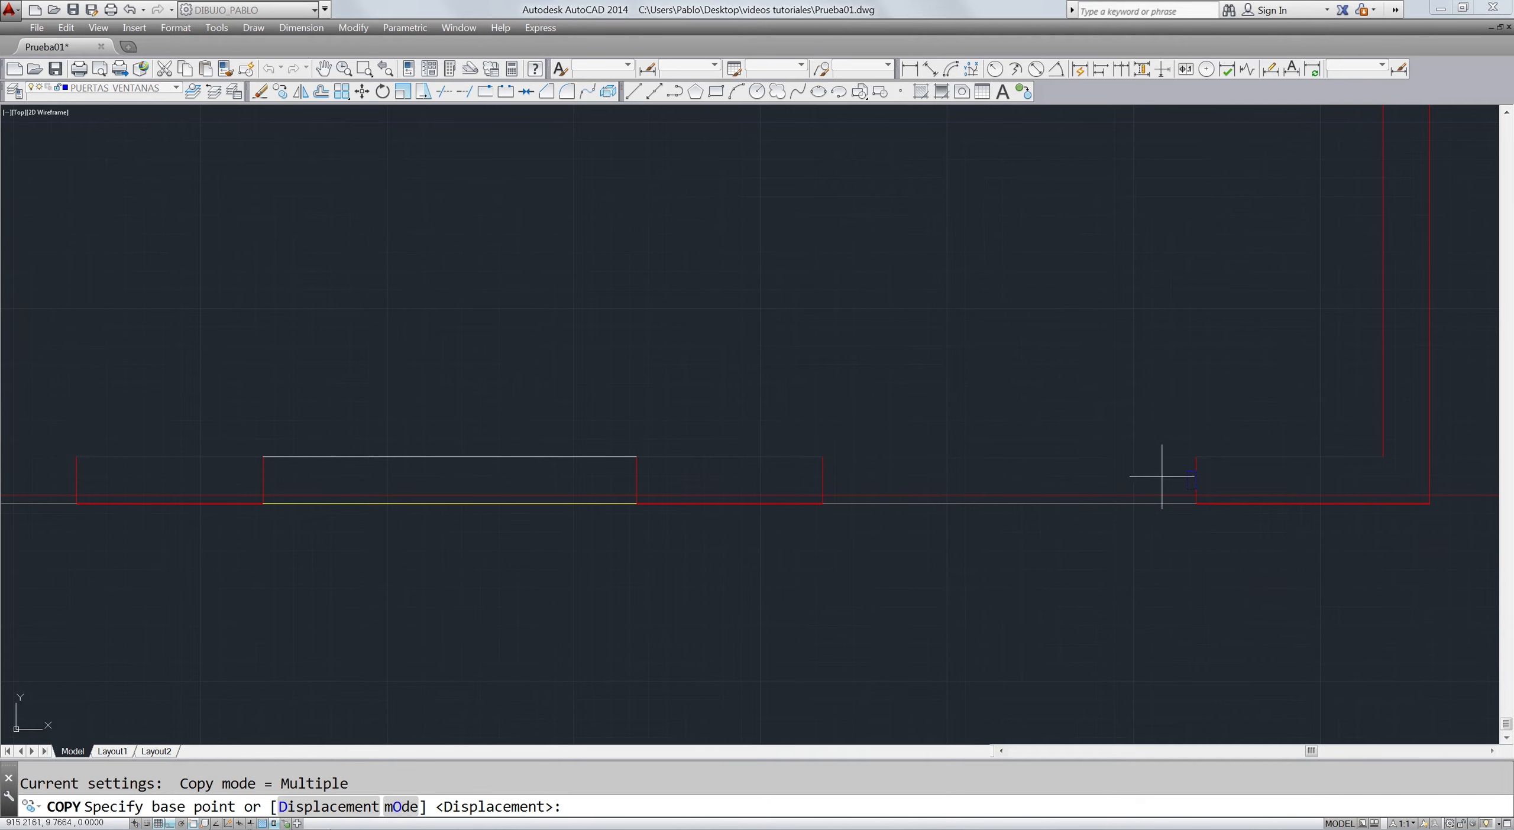
pyautogui.click(1186, 480)
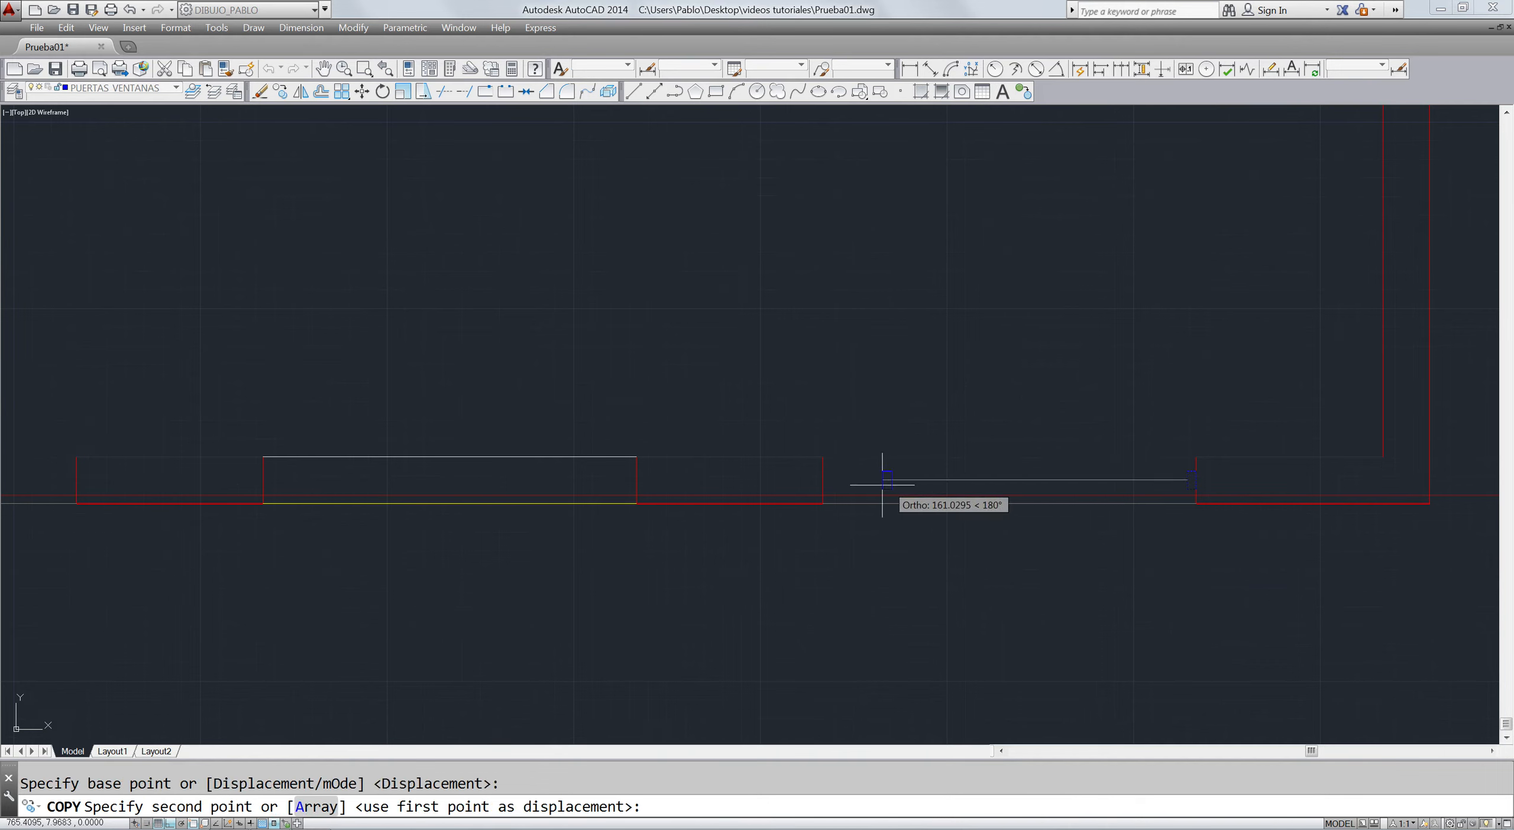
pyautogui.click(823, 480)
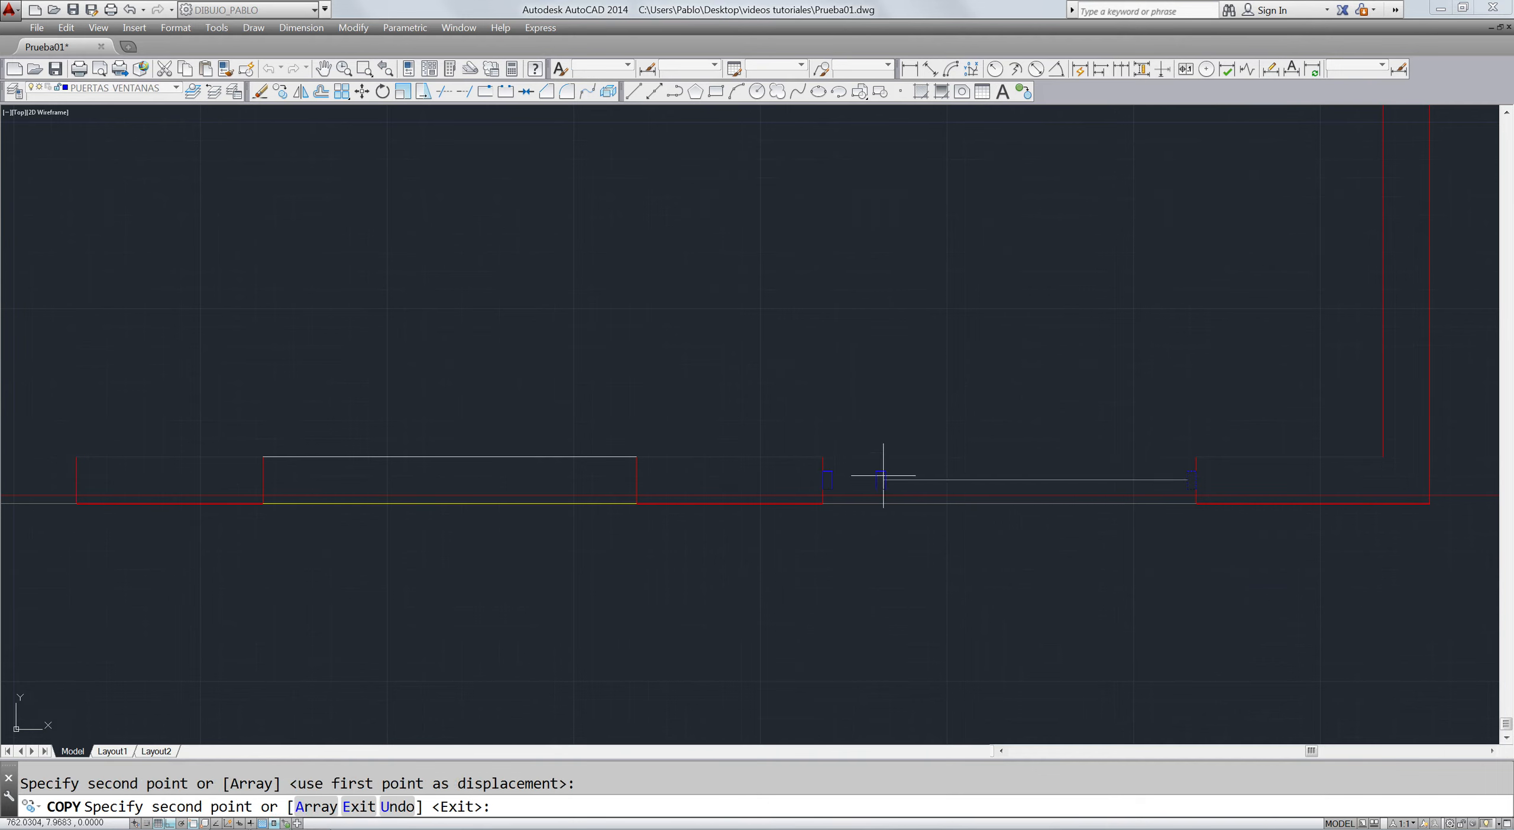
pyautogui.press('Escape')
# - Draw a polyline joining the lower inner corners of the two window frame rectangles
pyautogui.write('pl')
pyautogui.press('Return')
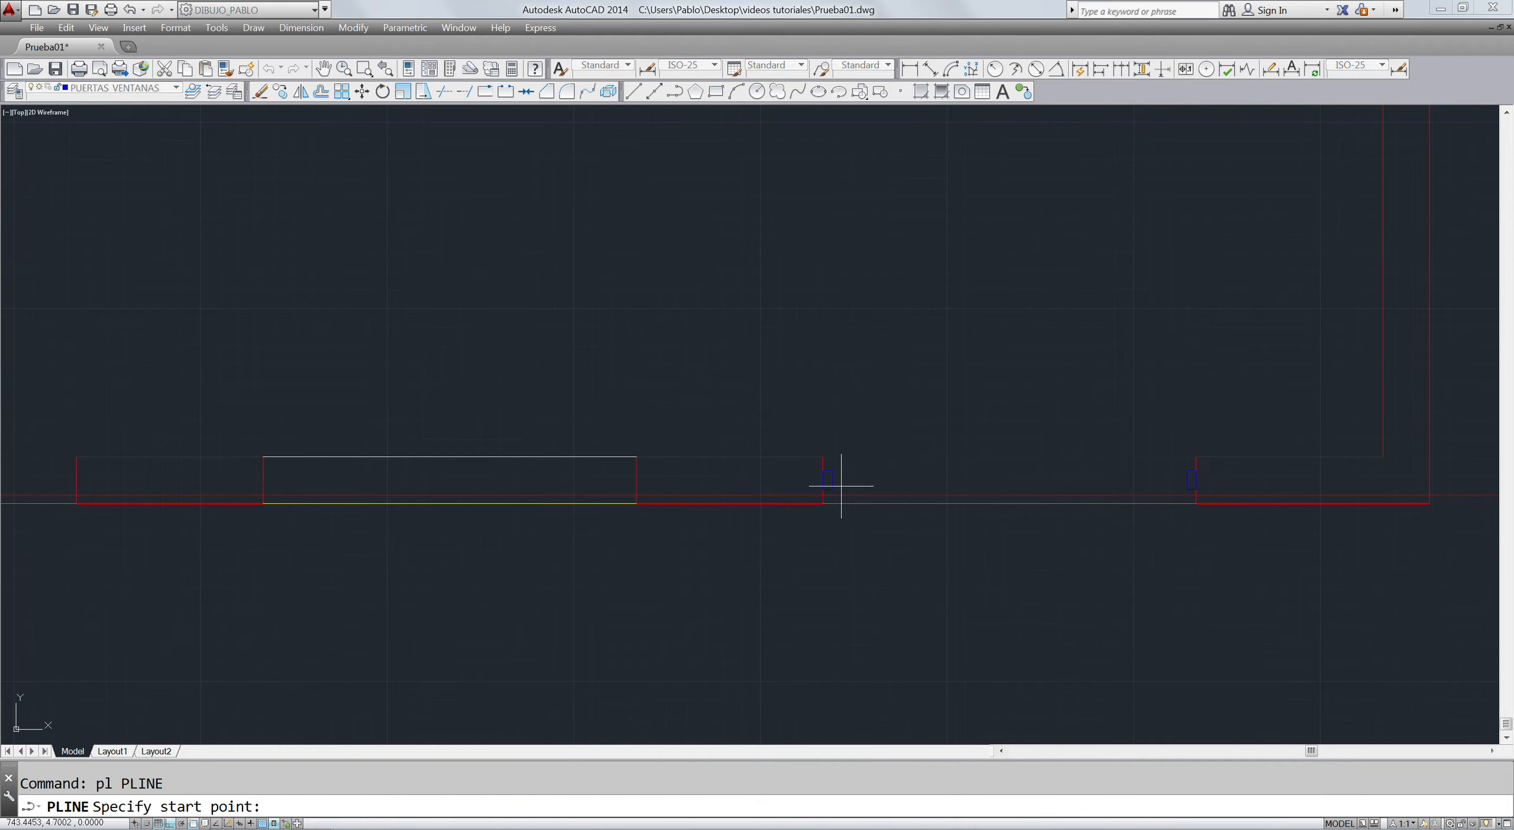
pyautogui.click(834, 488)
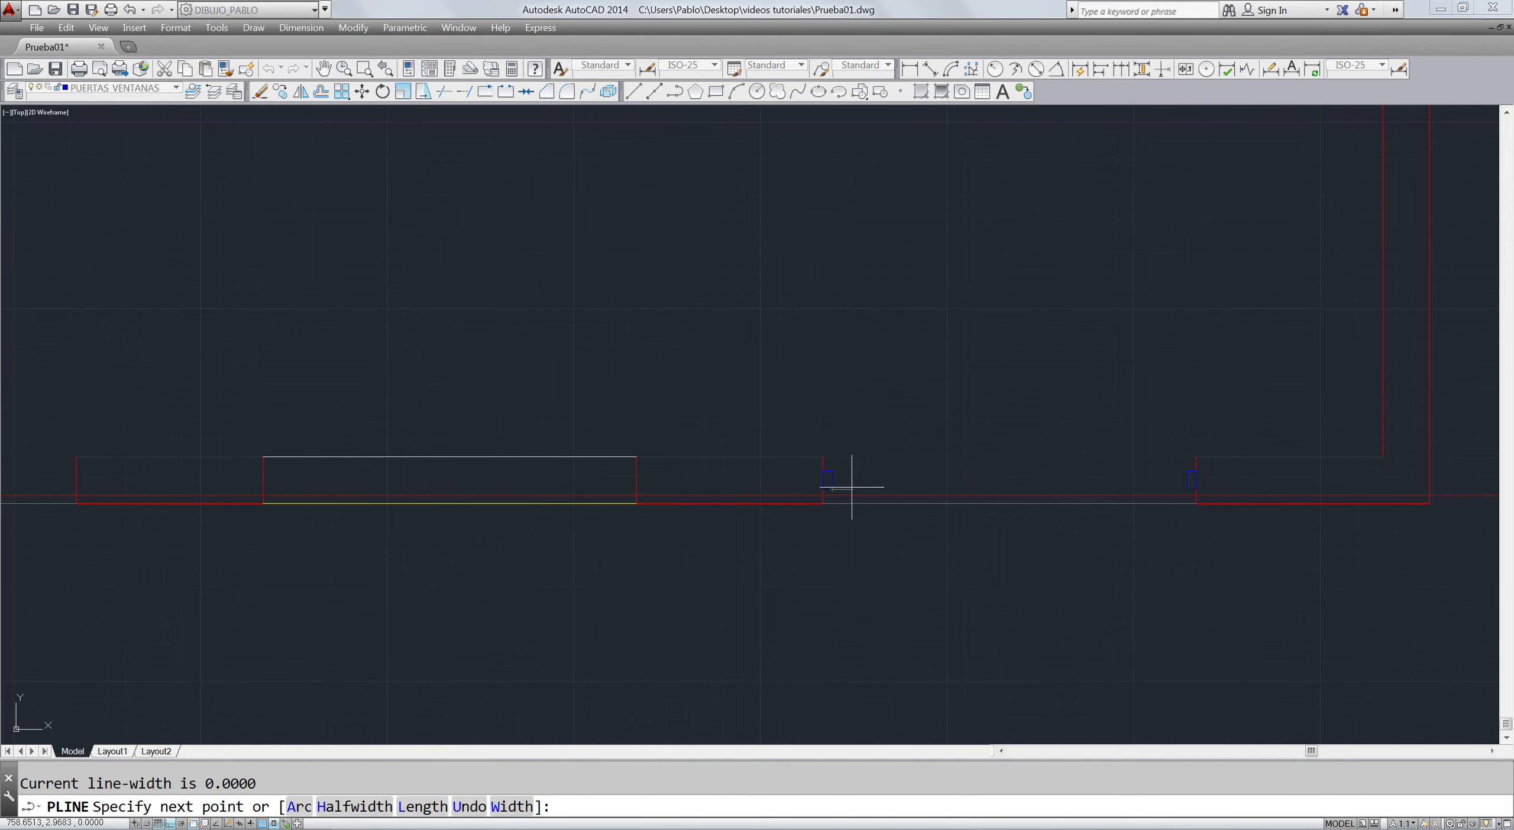
pyautogui.click(1187, 489)
pyautogui.press('Escape')
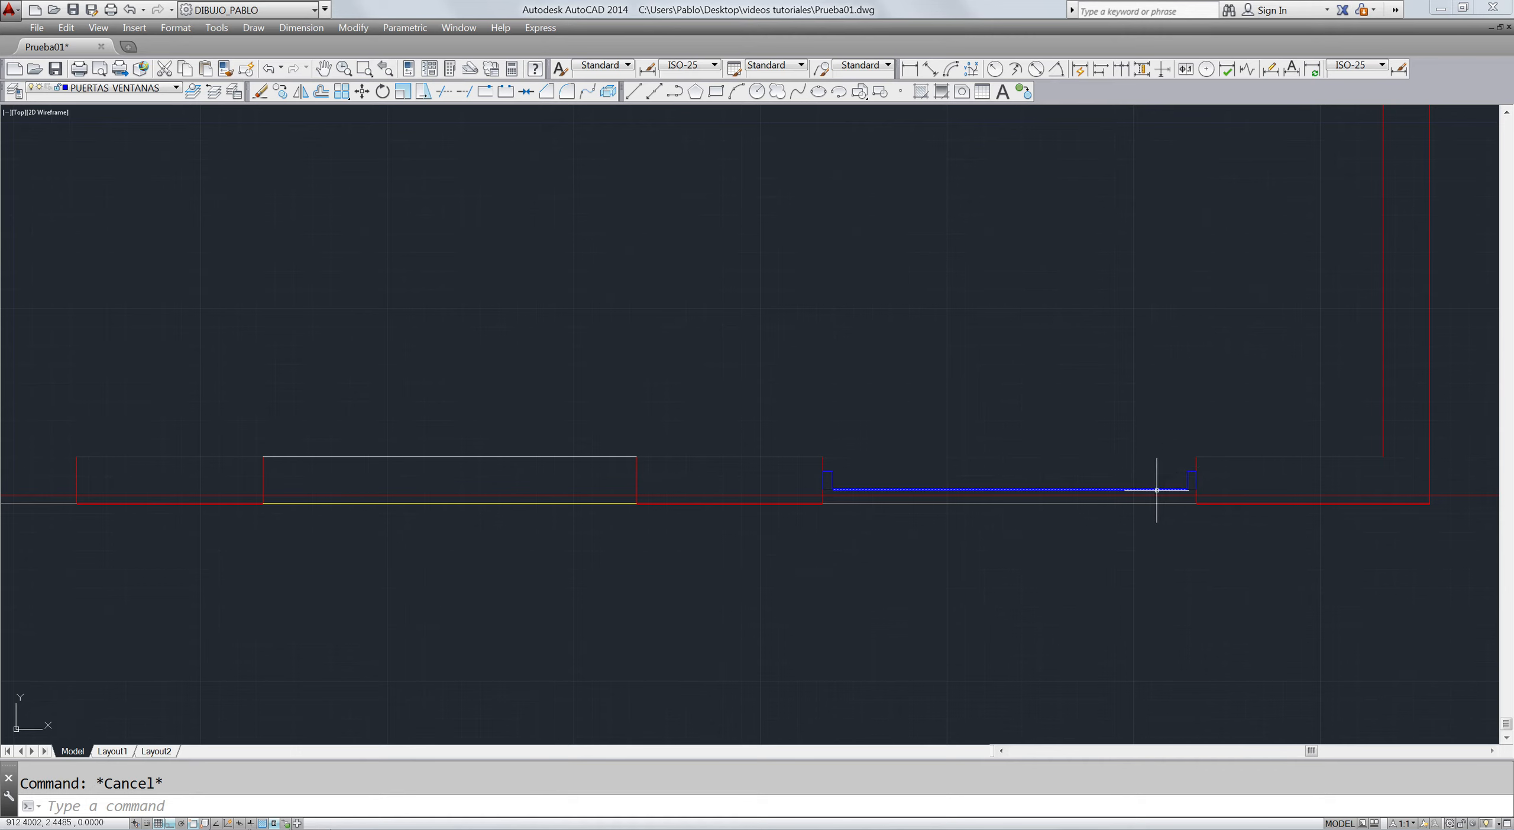
pyautogui.click(1154, 491)
pyautogui.press('Escape')
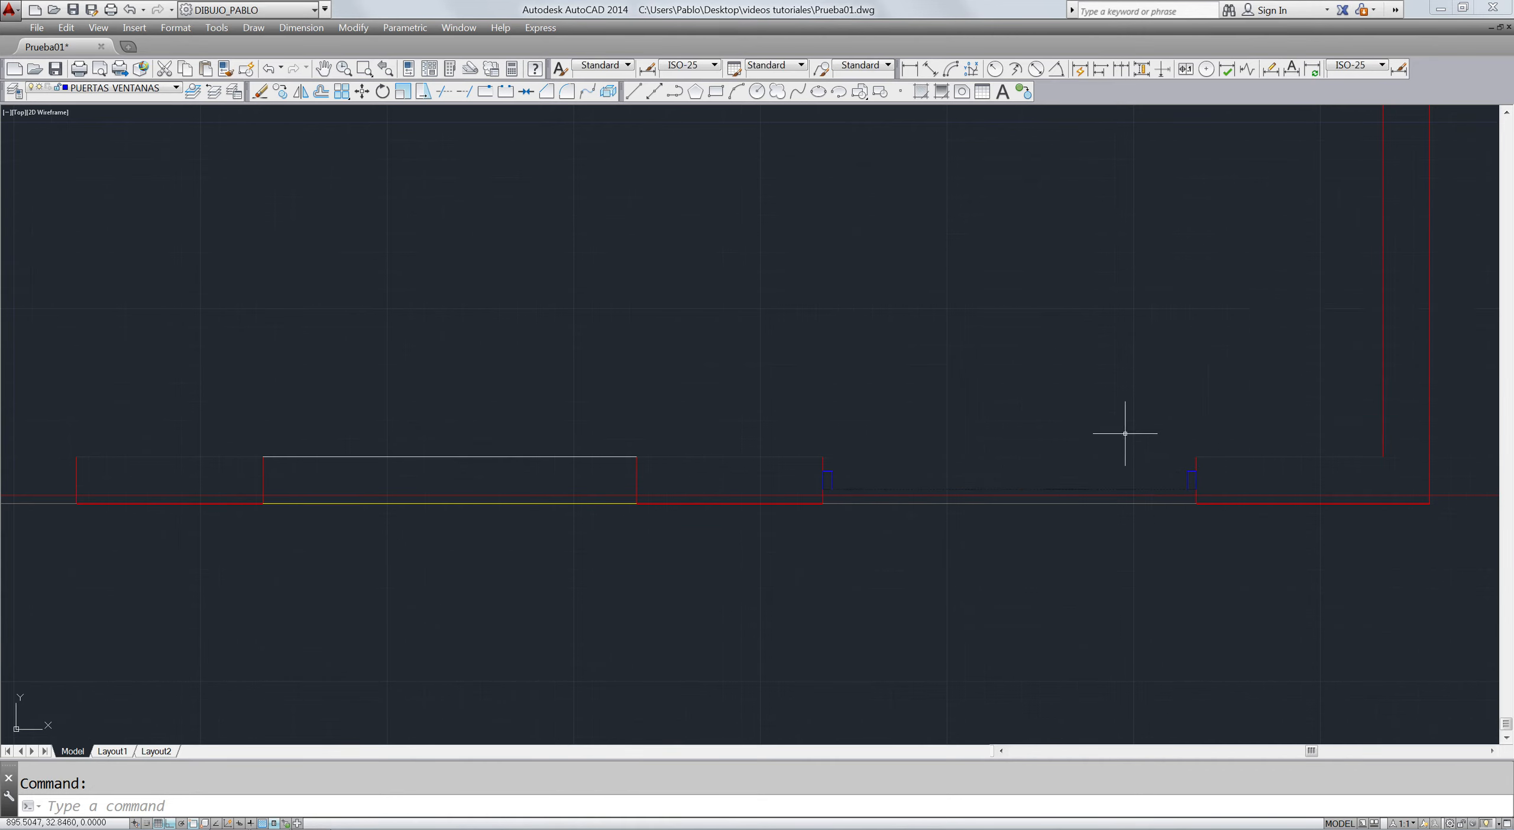
# - Offset the window's lower line 3 units upward, toward the interior
pyautogui.write('o')
pyautogui.press('Return')
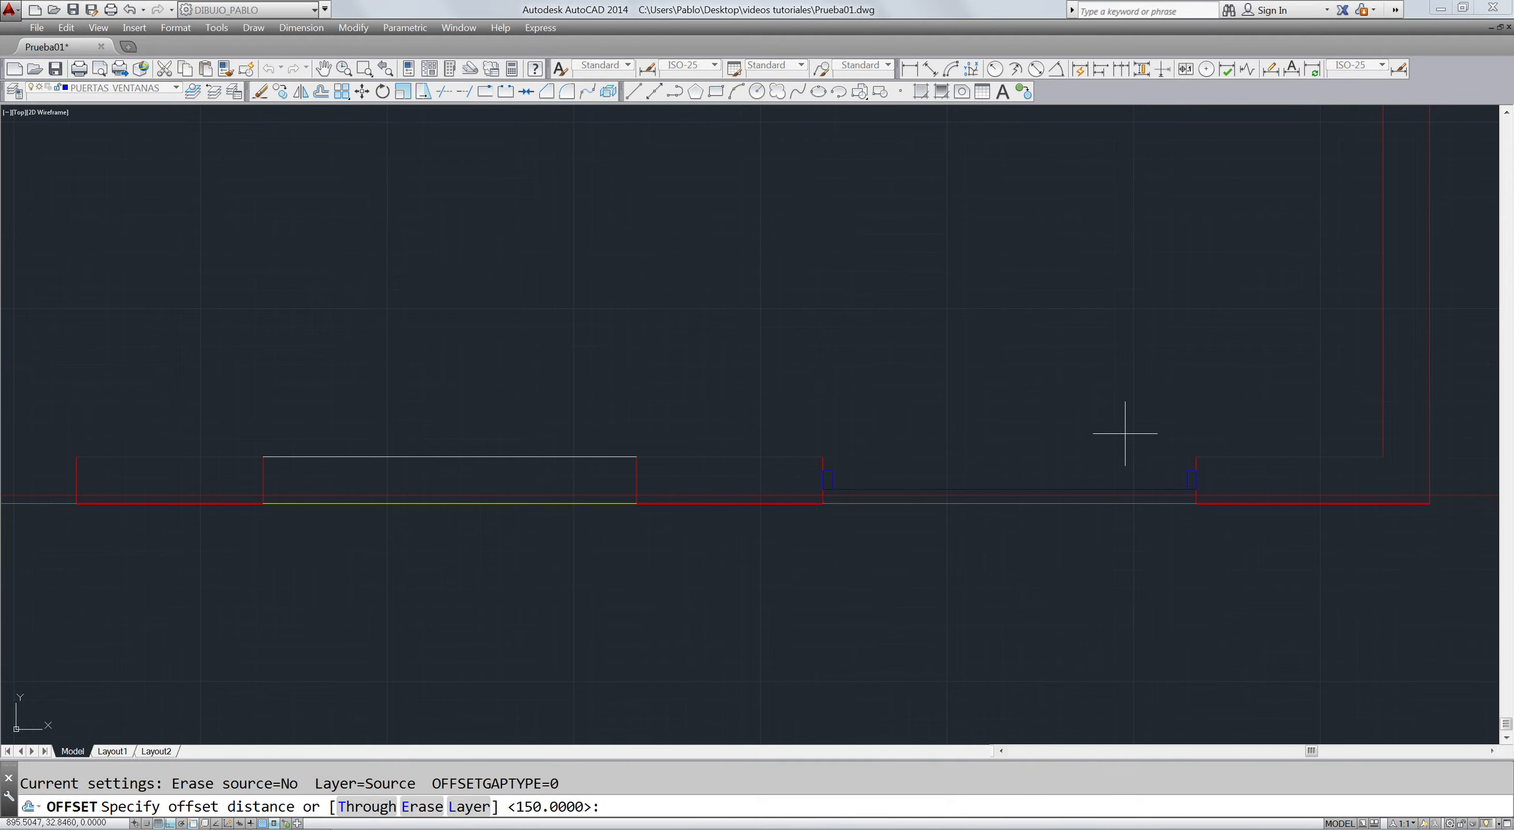
pyautogui.write('3')
pyautogui.press('Return')
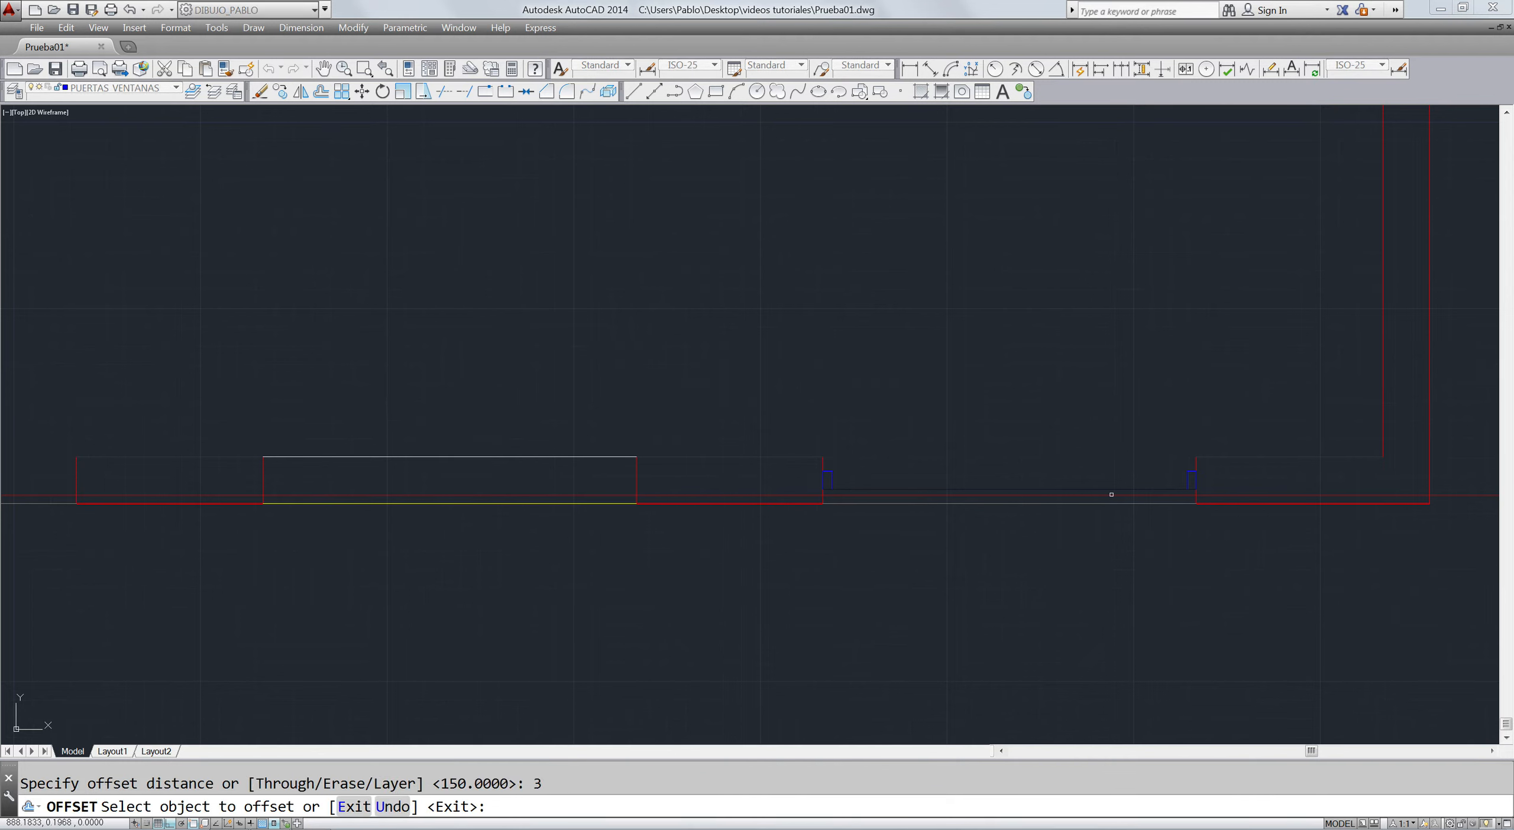
pyautogui.click(1113, 491)
pyautogui.click(1107, 453)
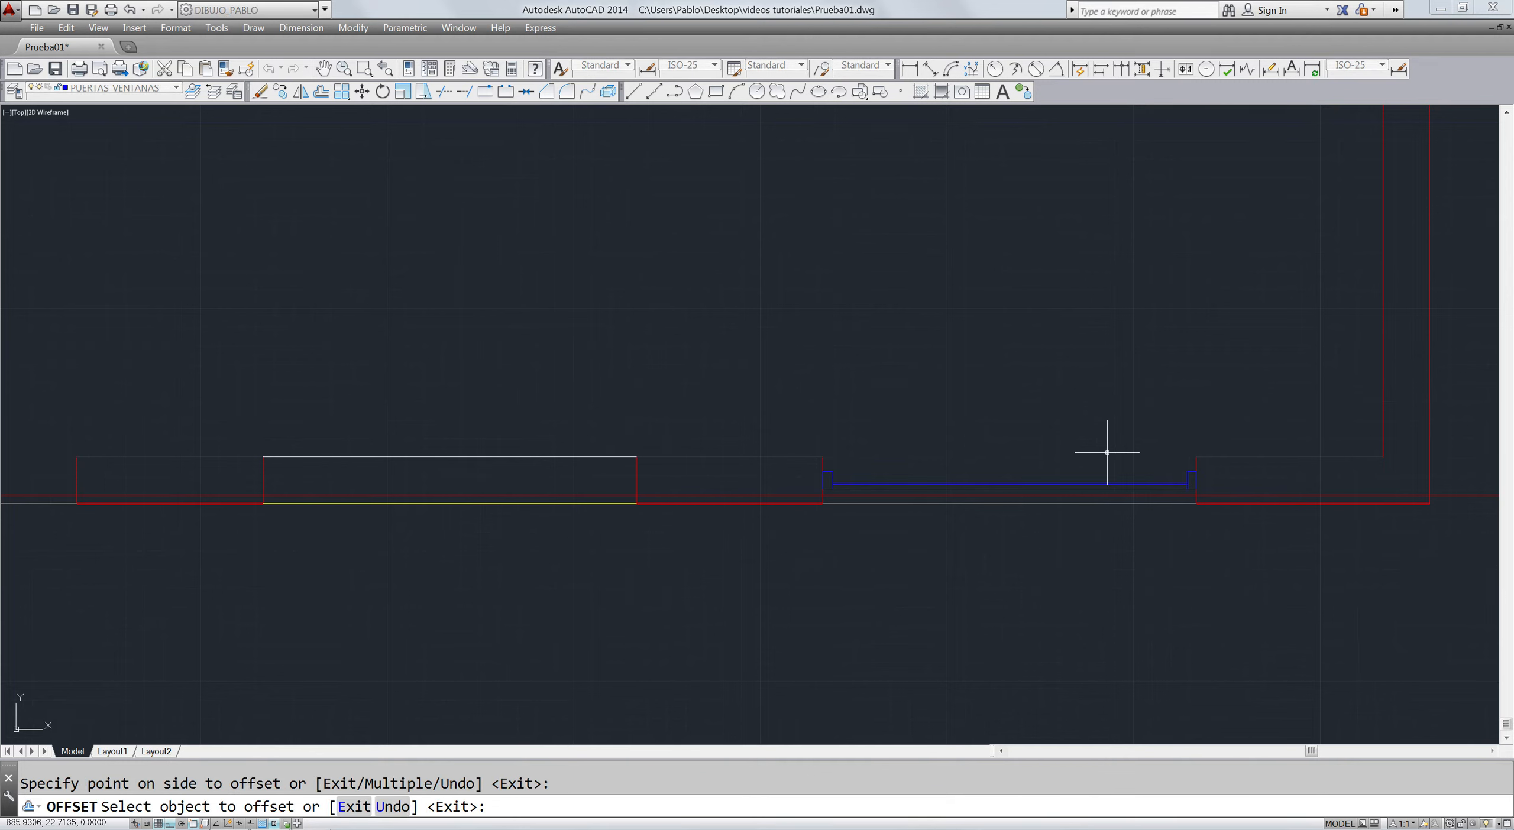
pyautogui.press('Escape')
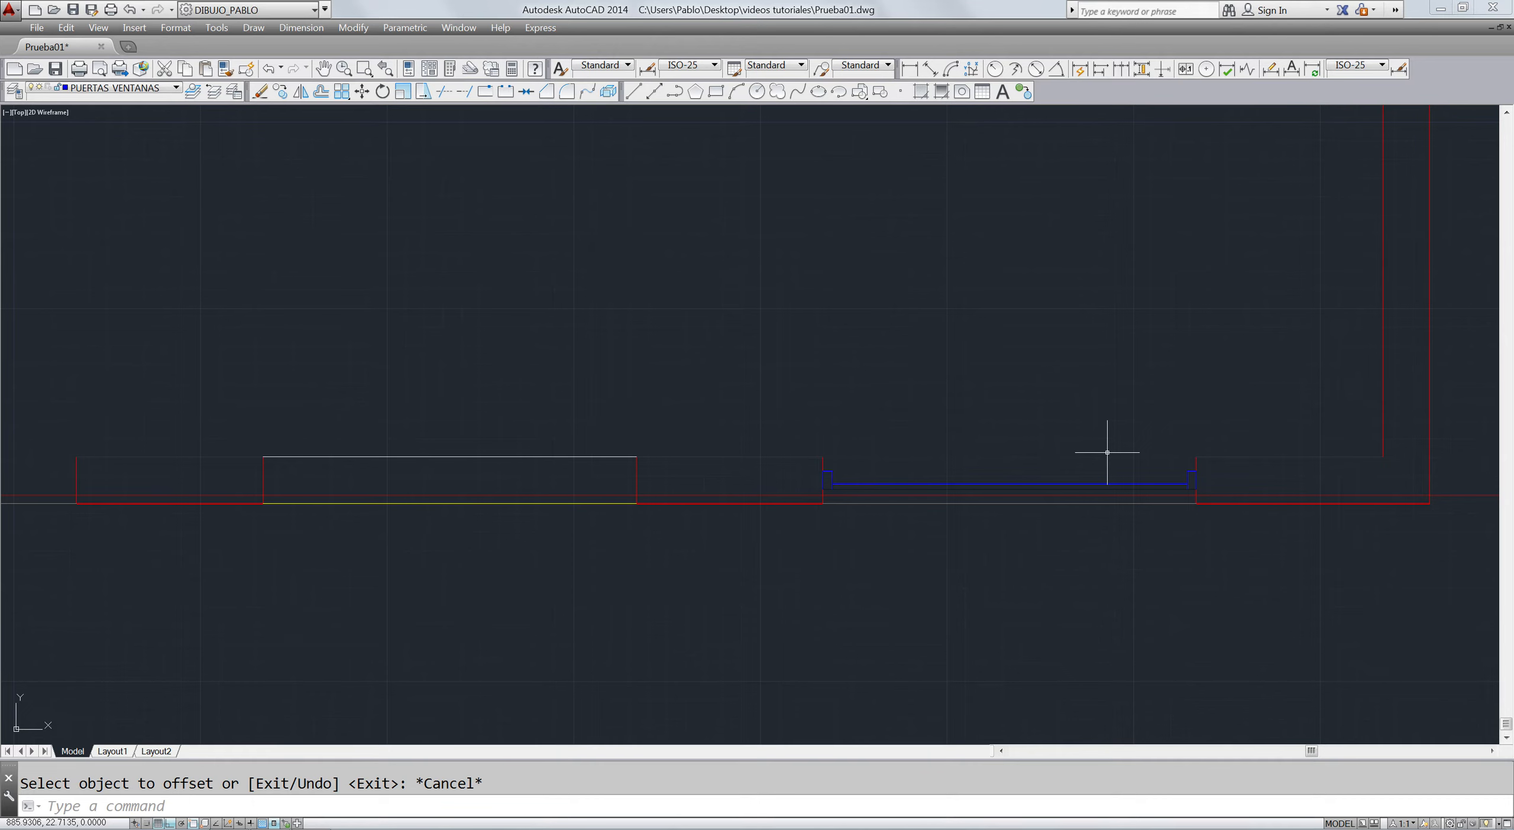
# - Try a polyline across the opening between the upper corners of both jambs, and erase it
pyautogui.write('pl')
pyautogui.press('Return')
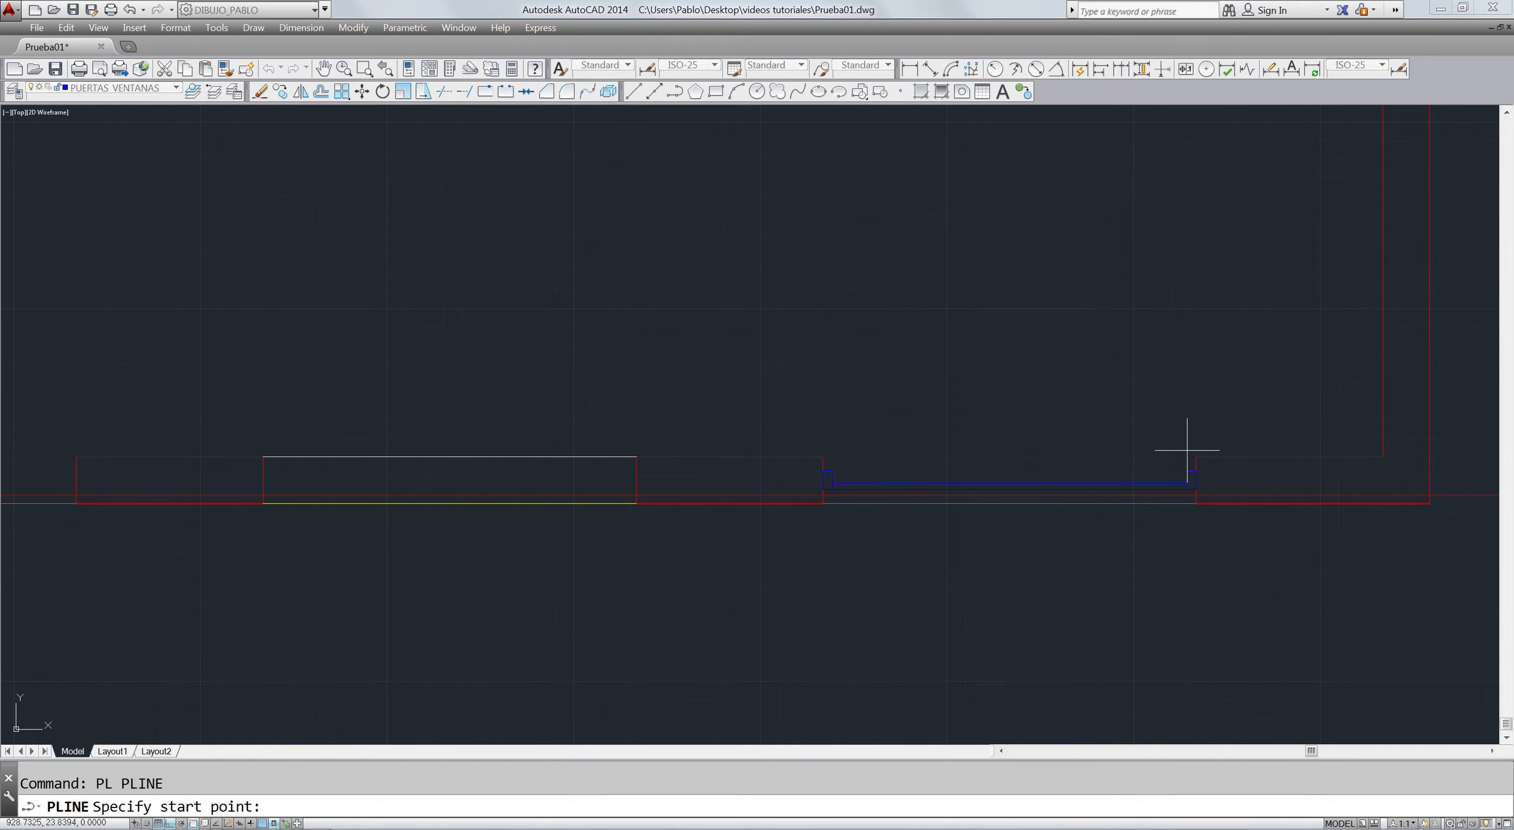
pyautogui.click(1196, 457)
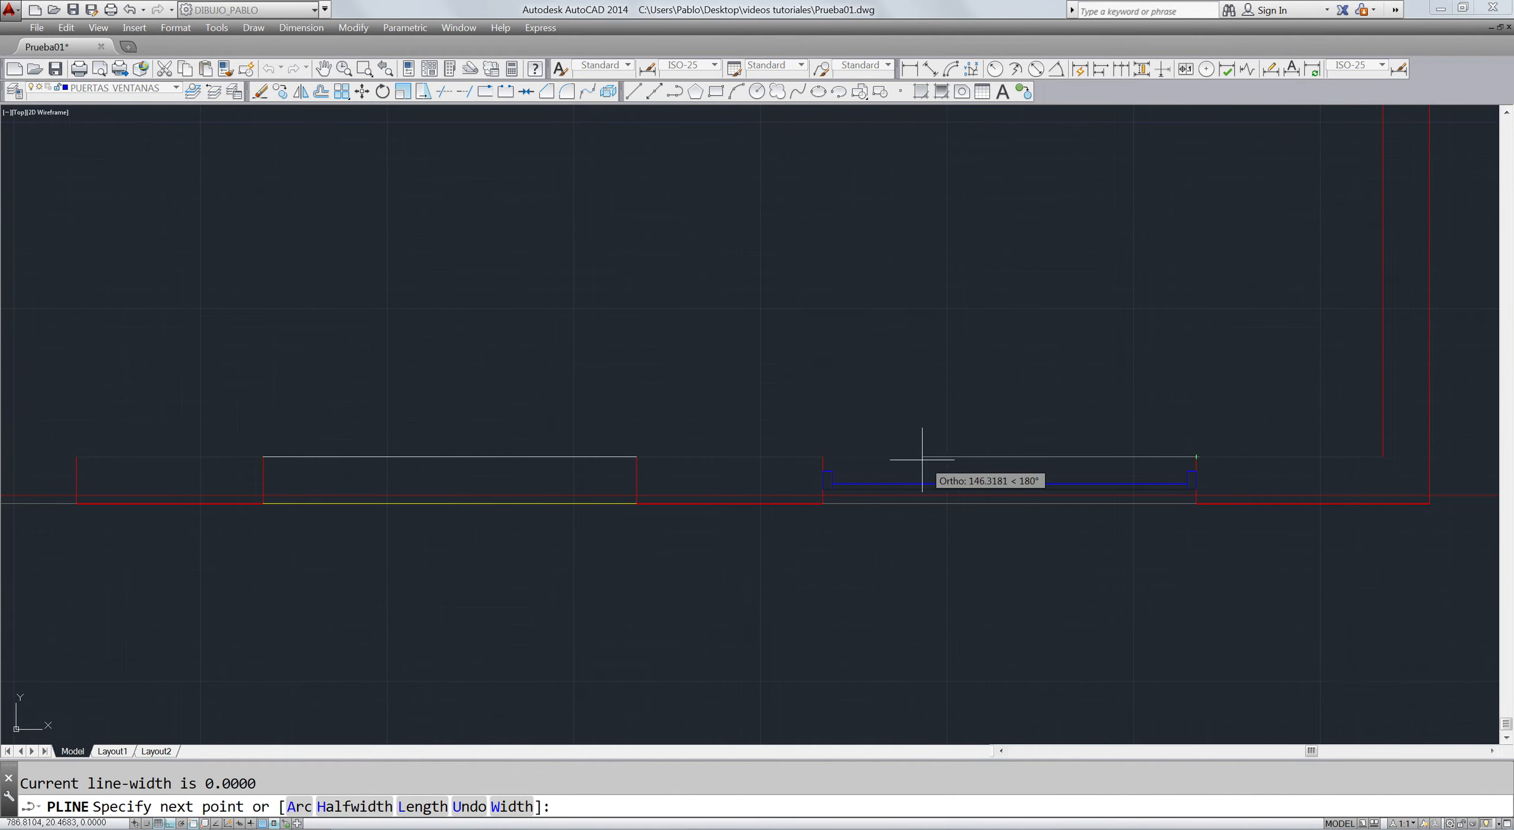
pyautogui.click(822, 456)
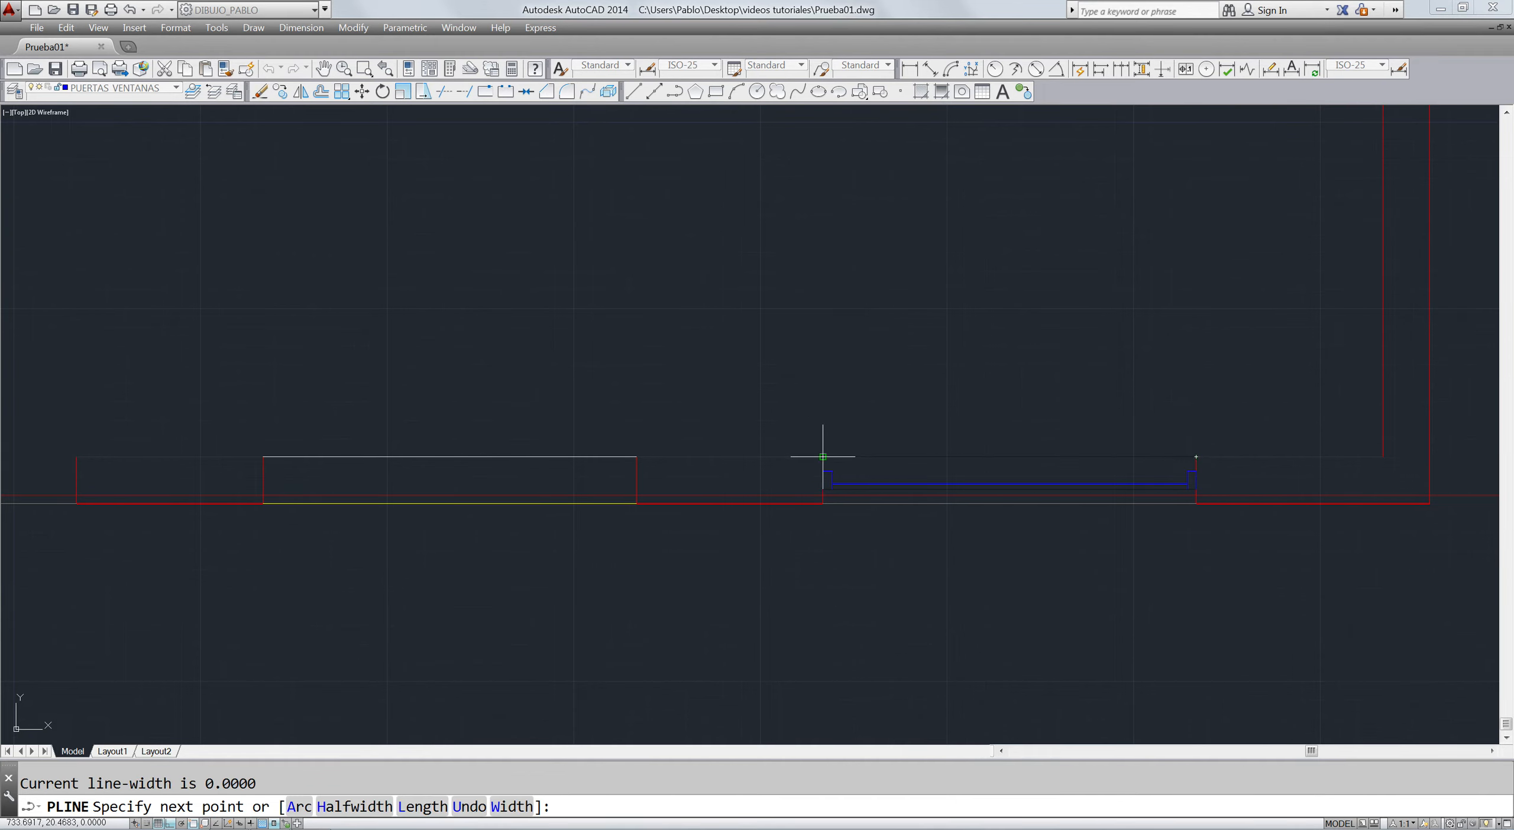
pyautogui.press('Escape')
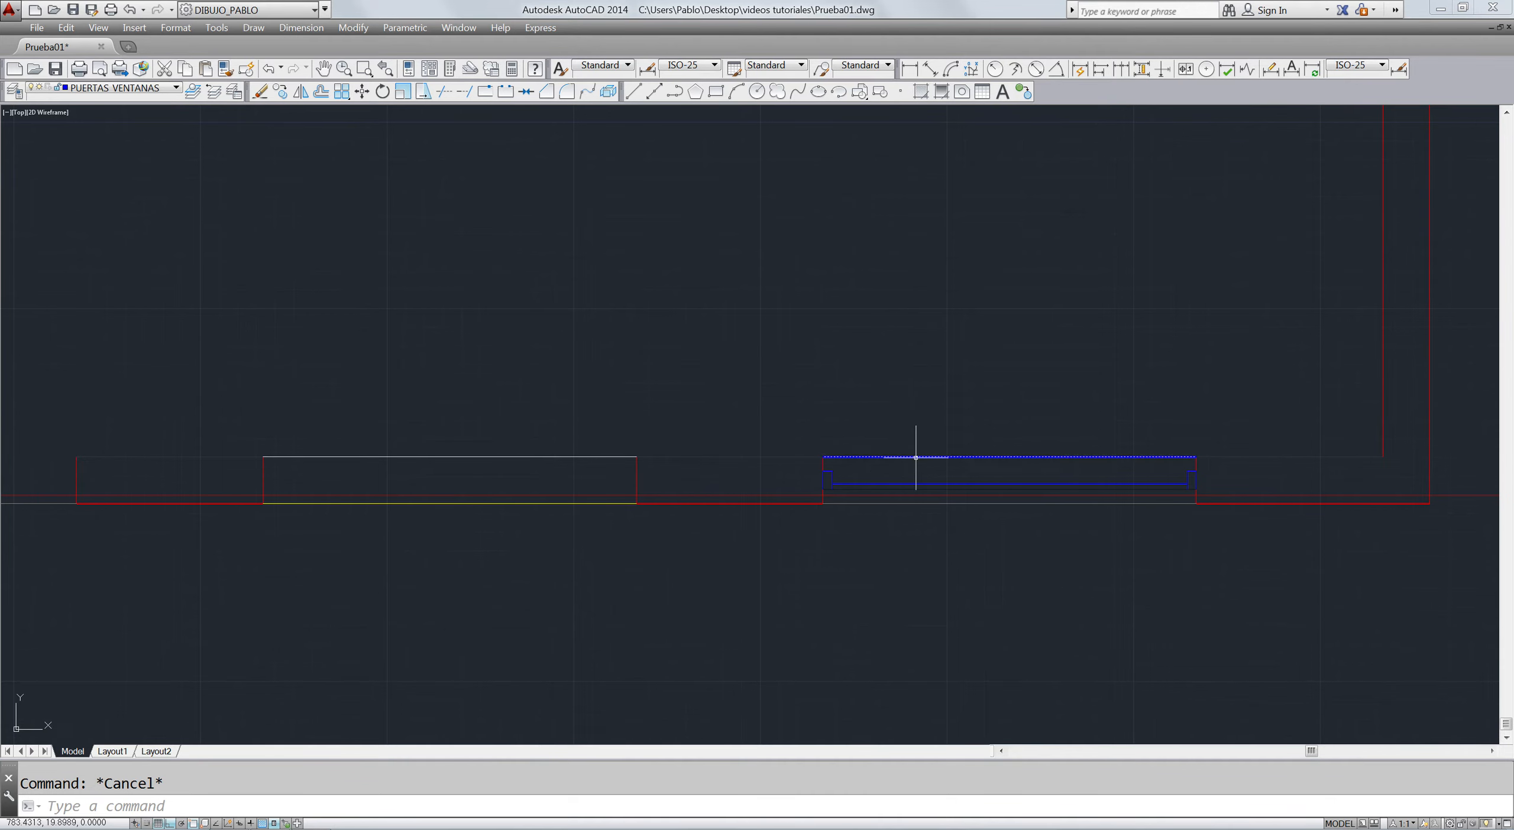
pyautogui.click(915, 457)
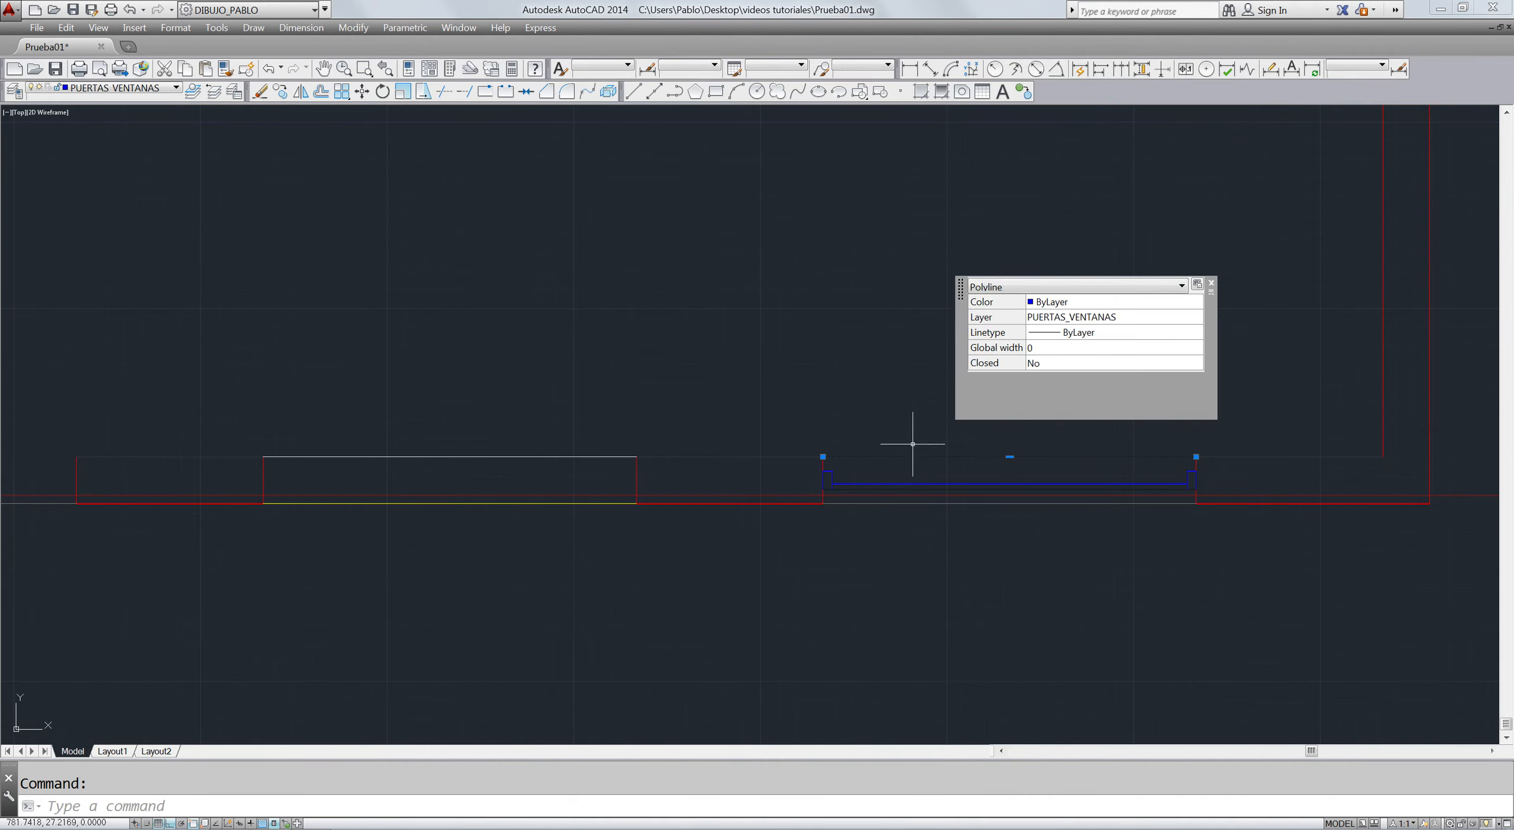
pyautogui.write('e')
pyautogui.press('Return')
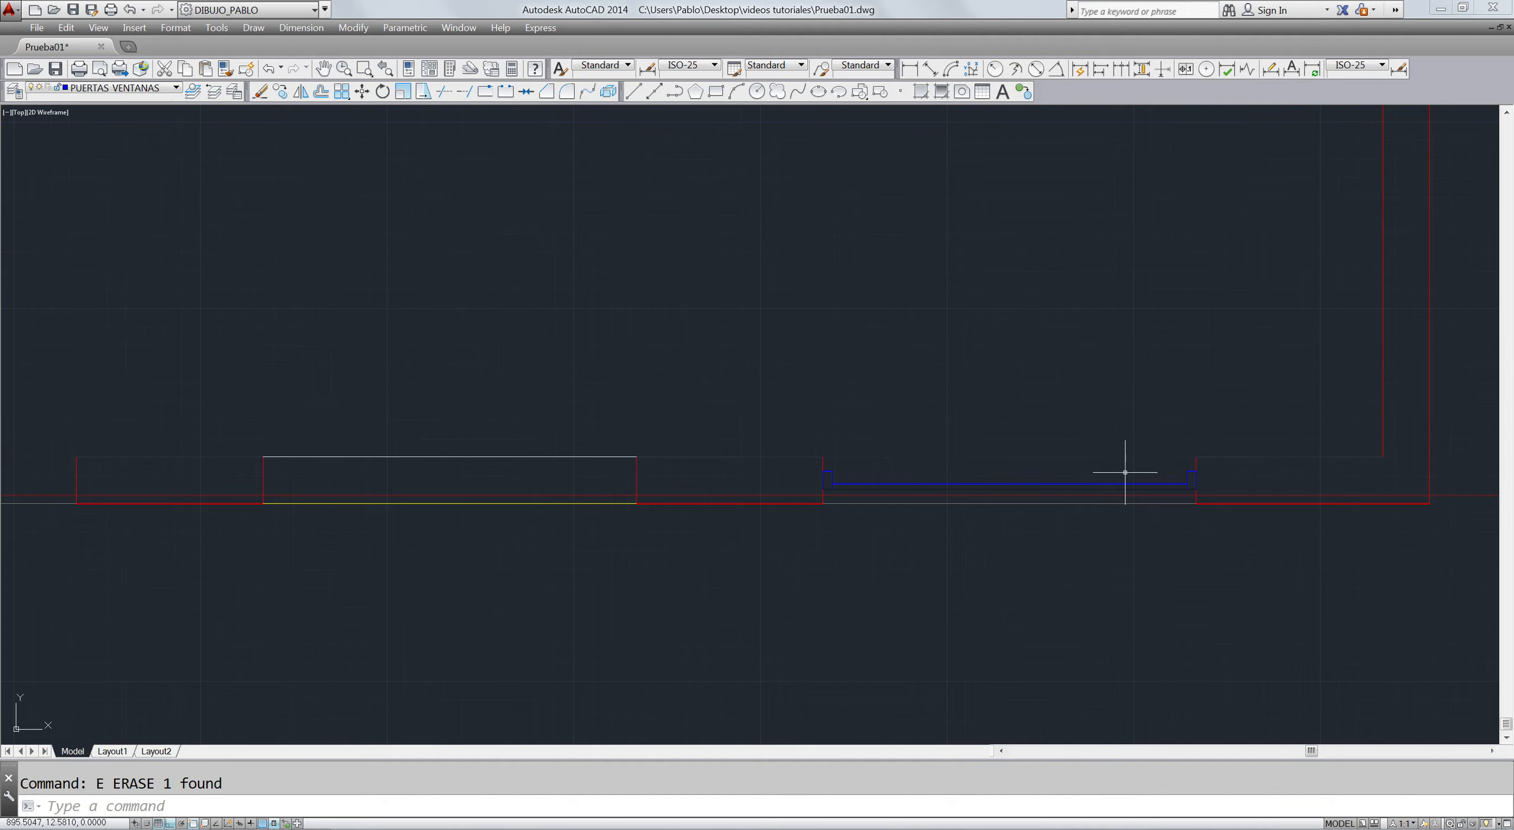
pyautogui.click(1152, 489)
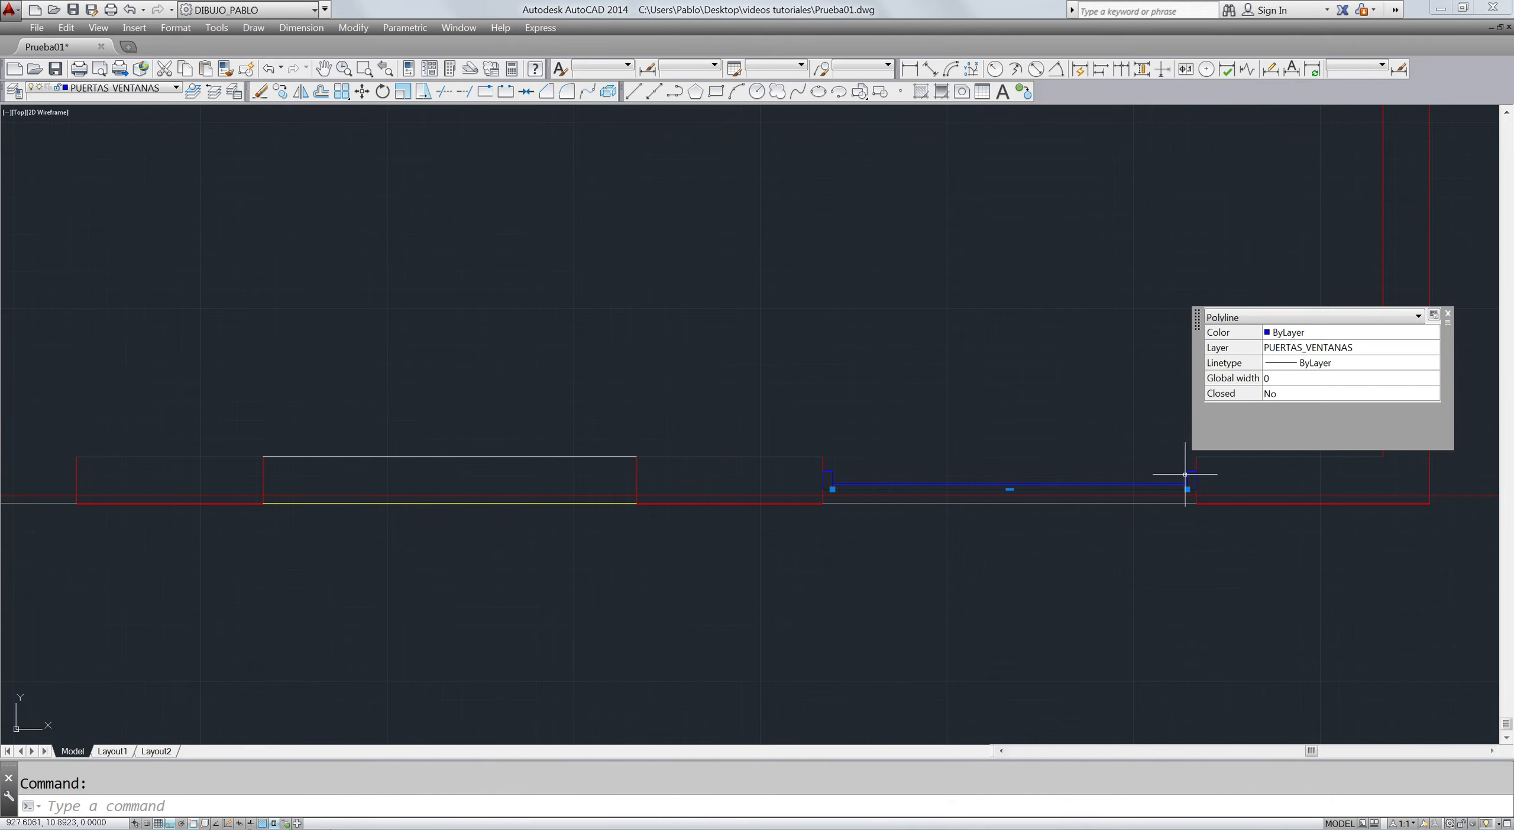
pyautogui.press('Return')
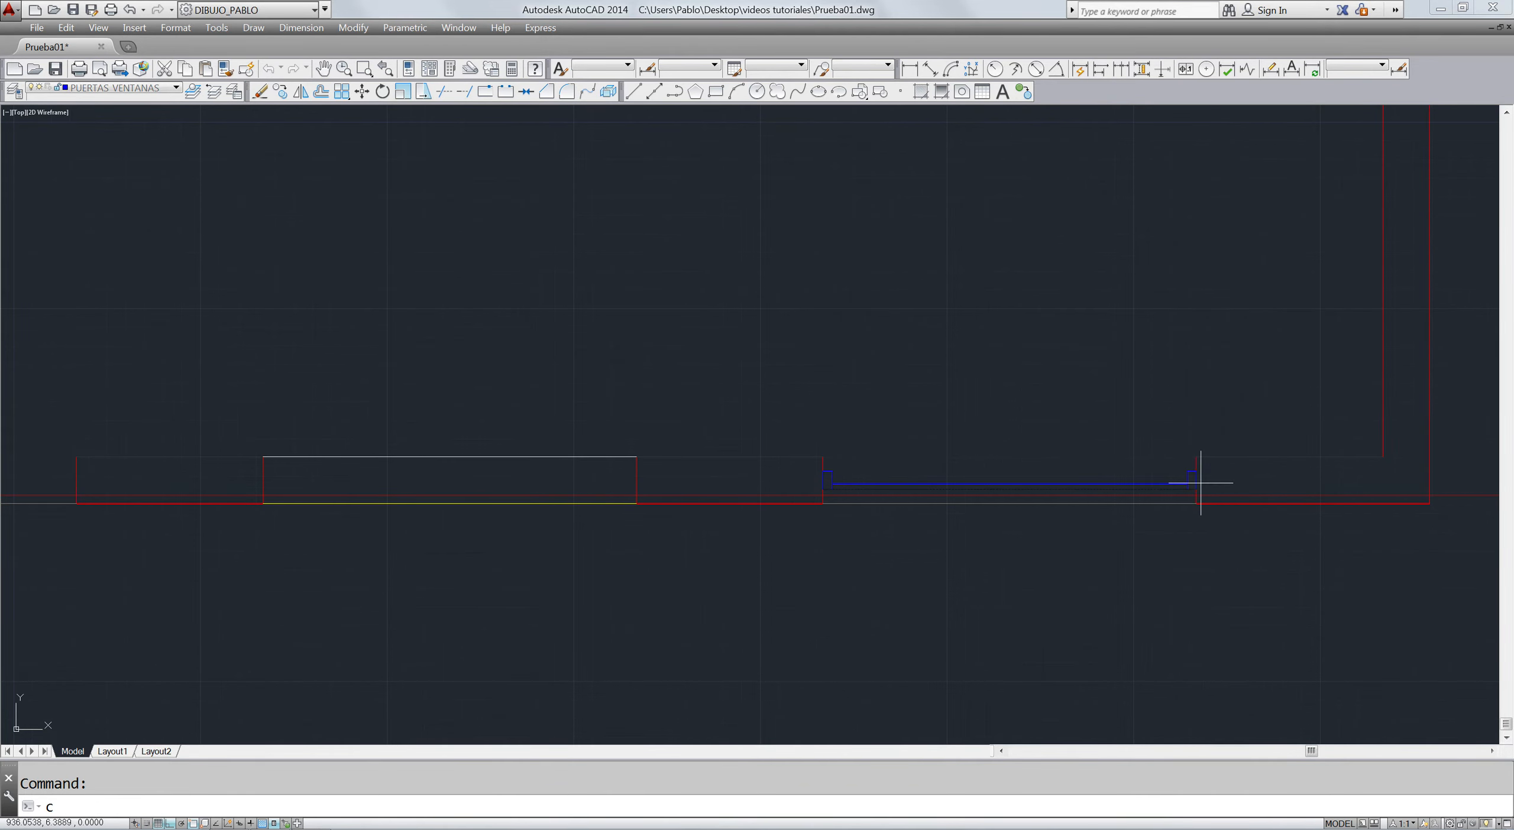
pyautogui.press('Escape')
# - Draw a polyline joining the upper inner corners of the two window frame rectangles
pyautogui.write('pl')
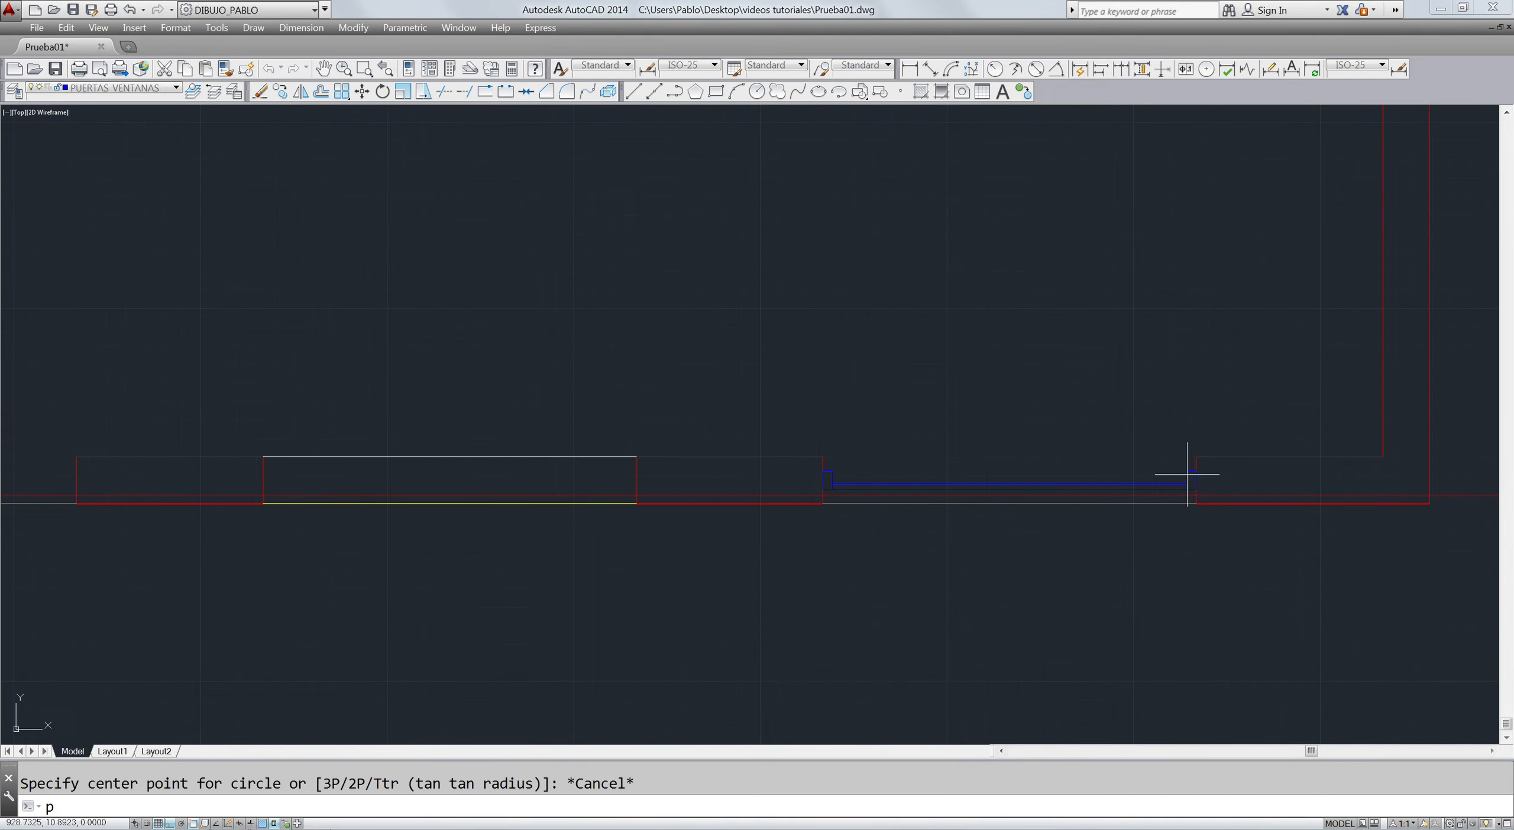
pyautogui.press('Return')
pyautogui.click(1187, 472)
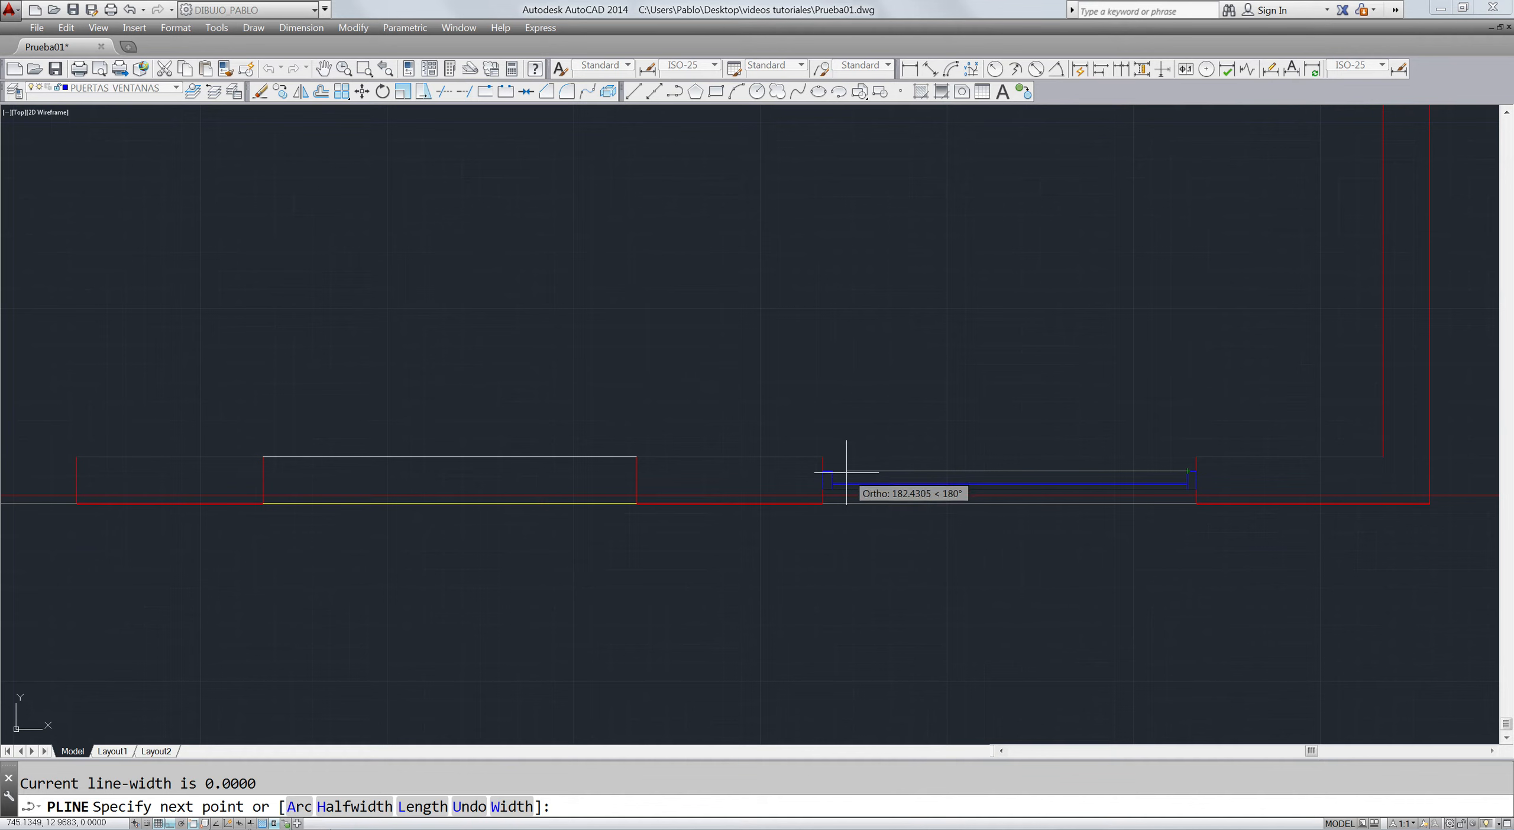
pyautogui.click(824, 471)
pyautogui.press('Escape')
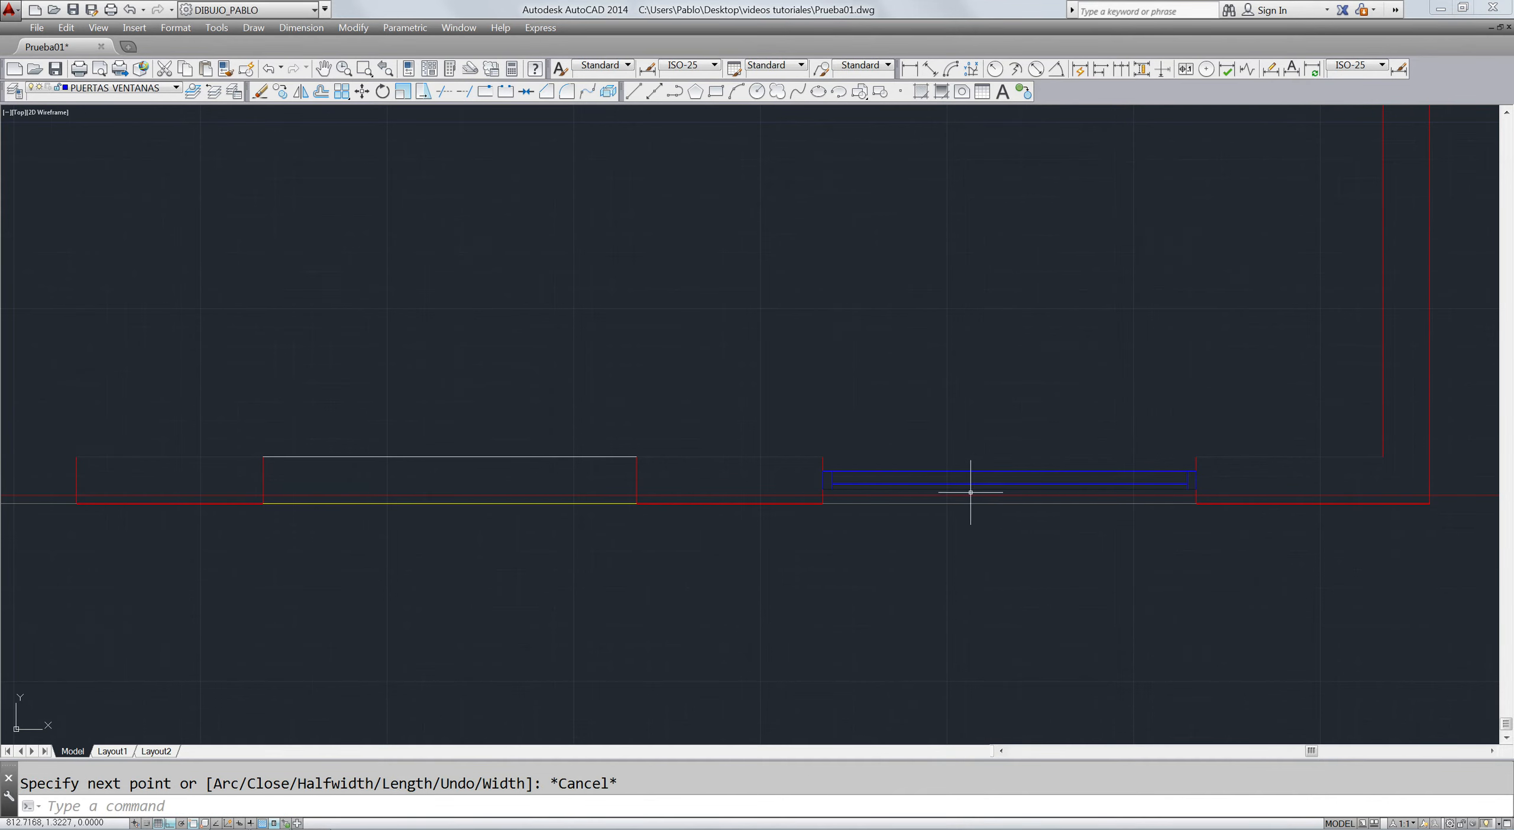
# - Change the color of the window's upper and lower long lines to Color 8
pyautogui.click(972, 486)
pyautogui.click(971, 472)
pyautogui.click(963, 450)
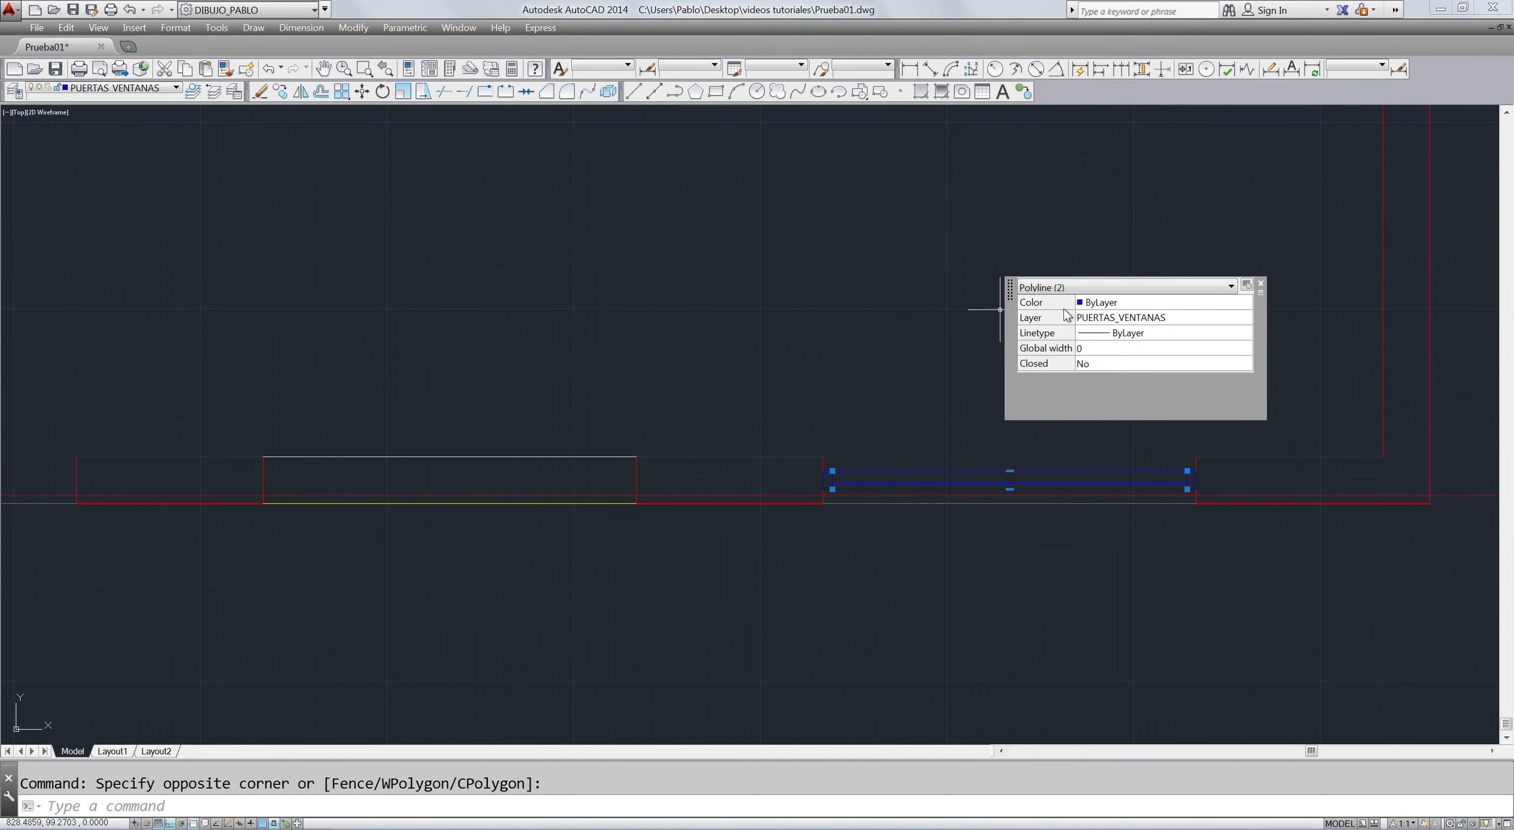
pyautogui.click(1102, 303)
pyautogui.click(1101, 304)
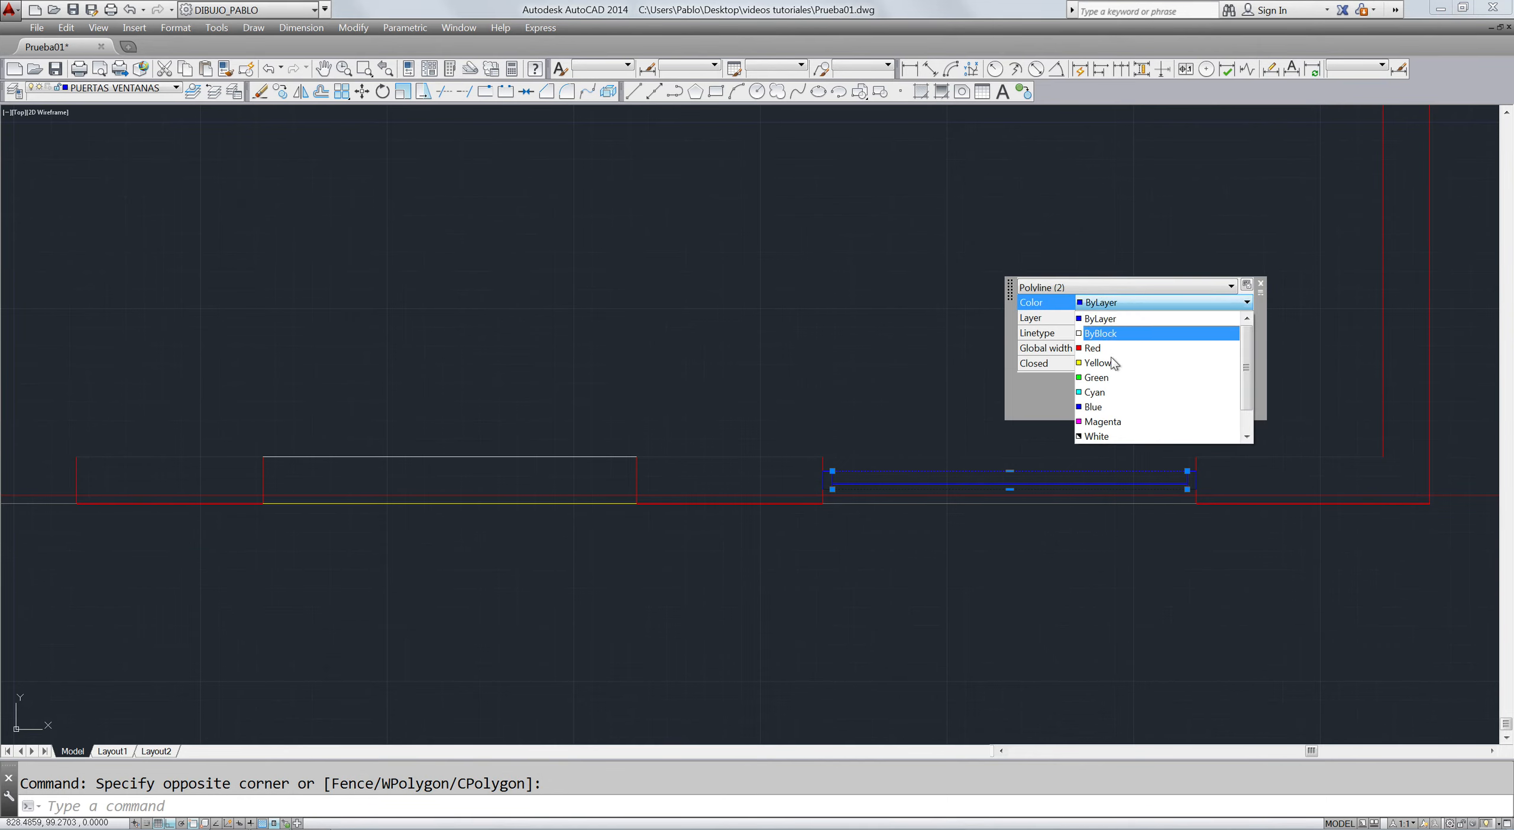
pyautogui.scroll(-1, 1110, 414)
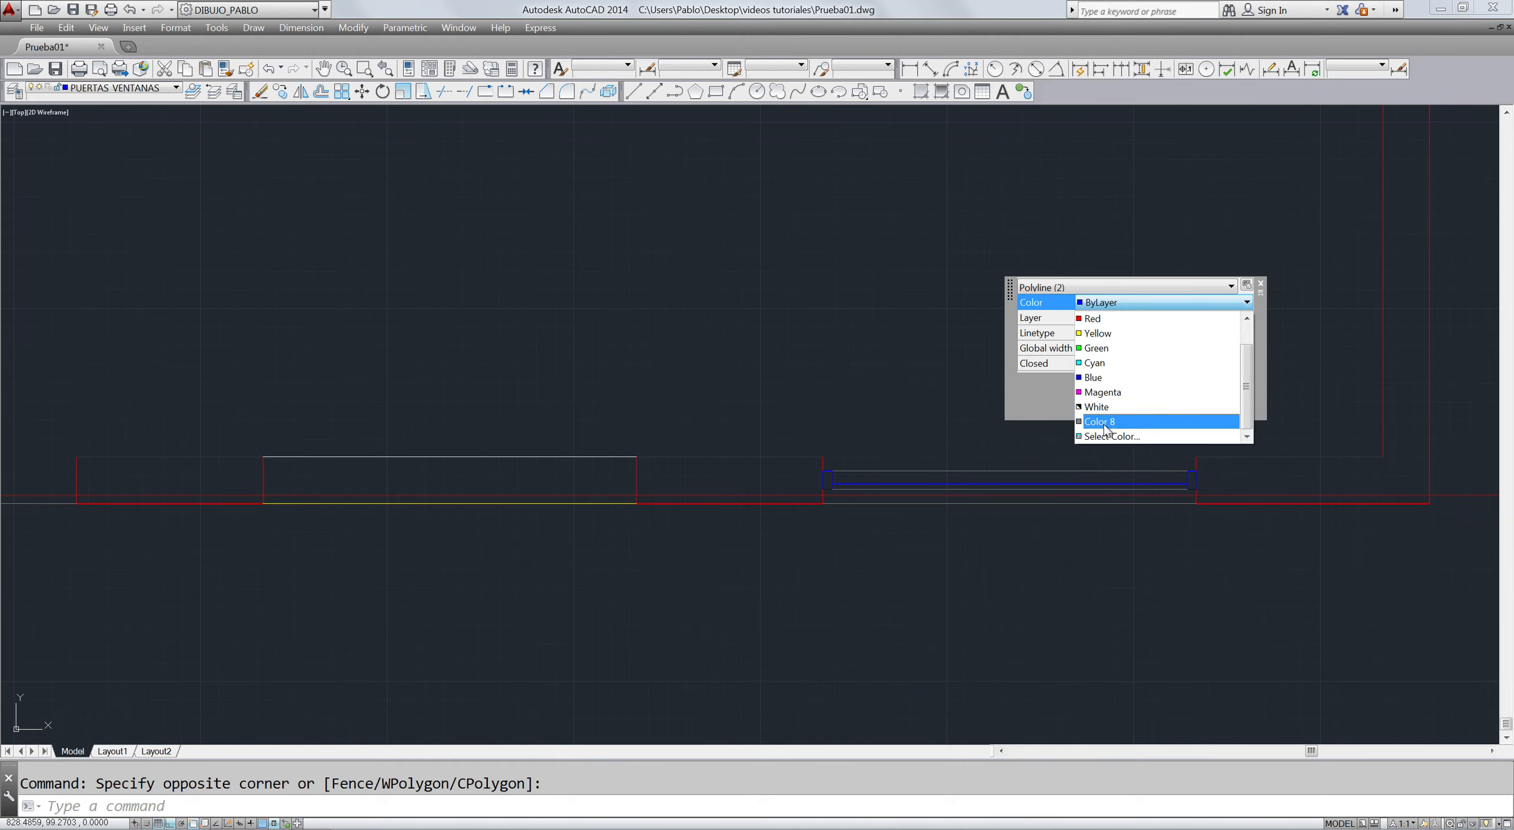
pyautogui.click(1105, 424)
pyautogui.press('Escape')
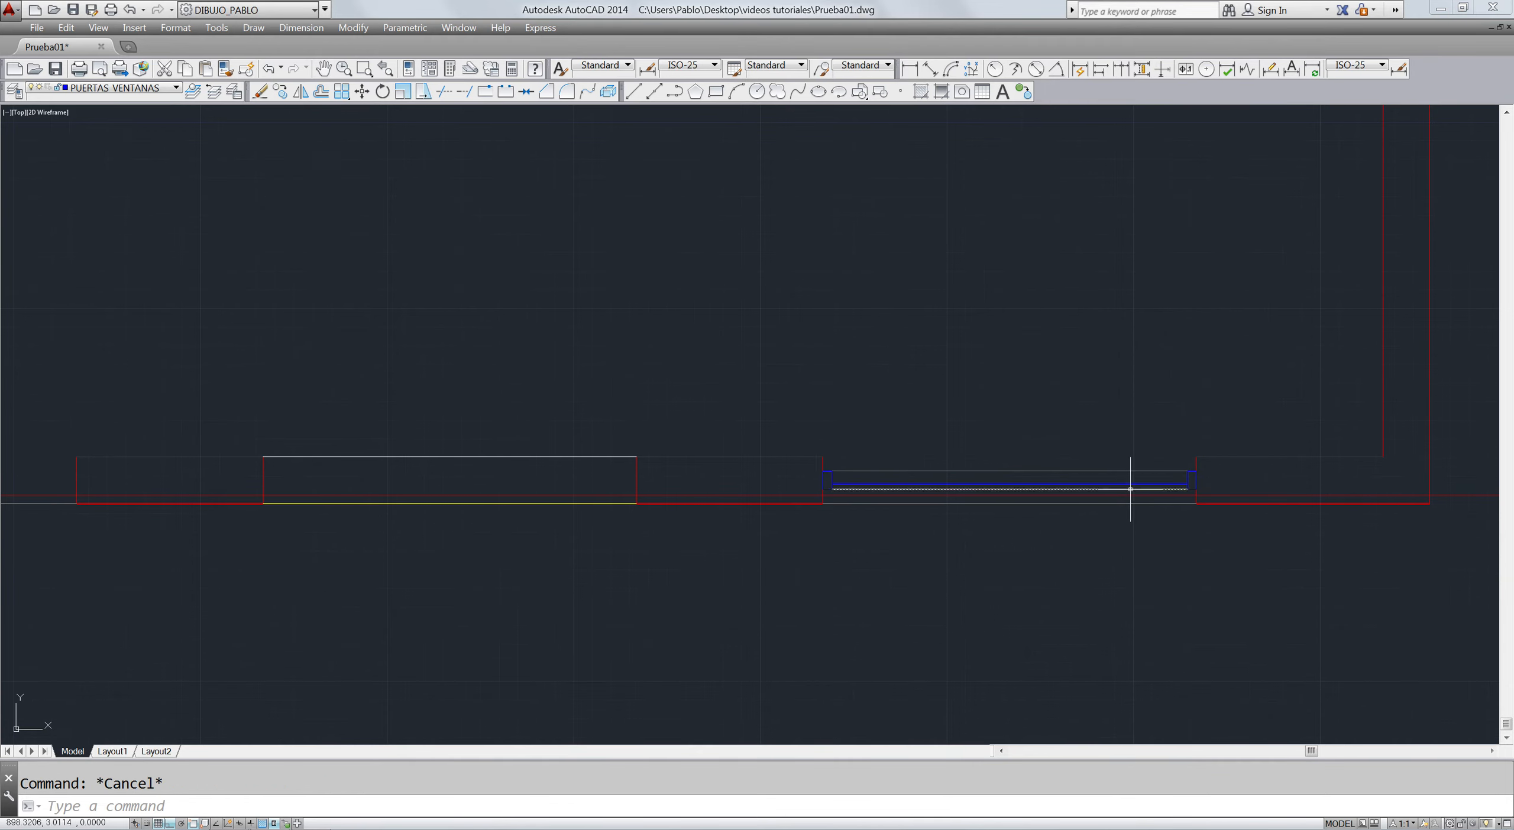
# - Offset the window's middle line 3 units upward, toward the interior
pyautogui.click(1128, 484)
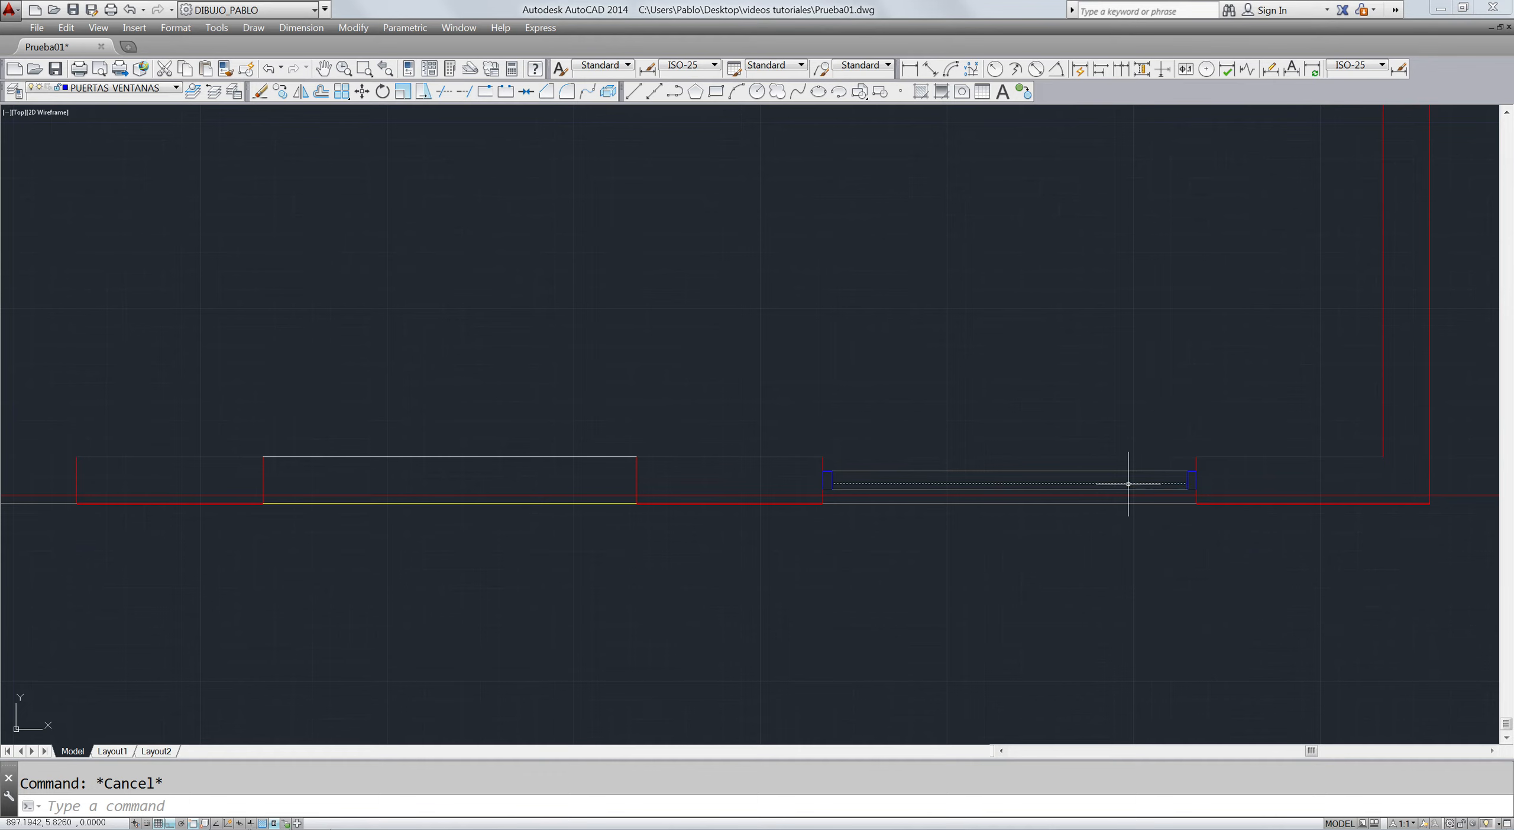
pyautogui.click(1128, 484)
pyautogui.press('Escape')
pyautogui.write('o')
pyautogui.press('Return')
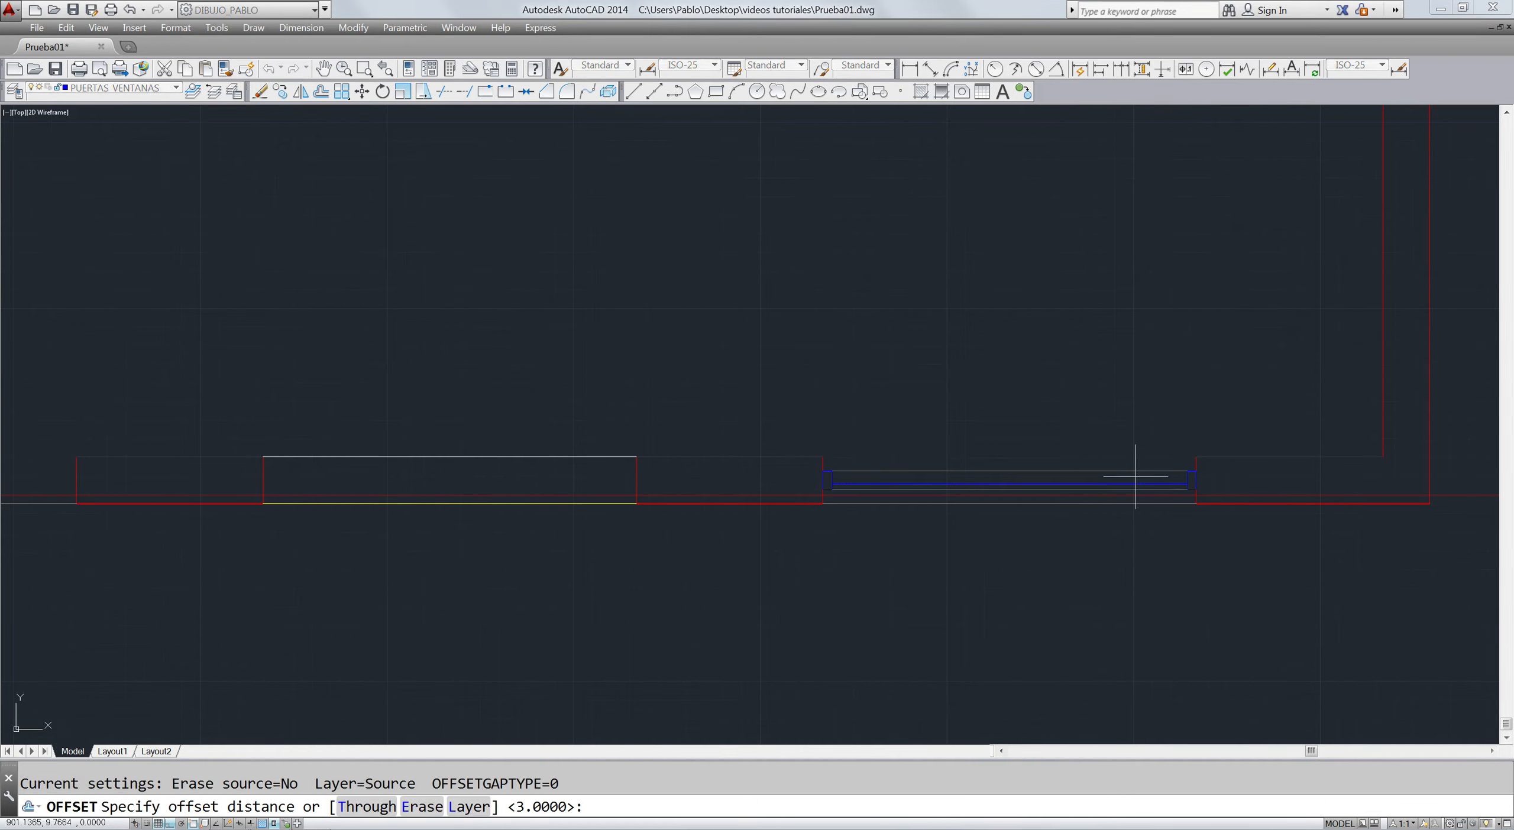
pyautogui.write('3')
pyautogui.press('Return')
pyautogui.click(1116, 483)
pyautogui.click(1117, 425)
pyautogui.press('Escape')
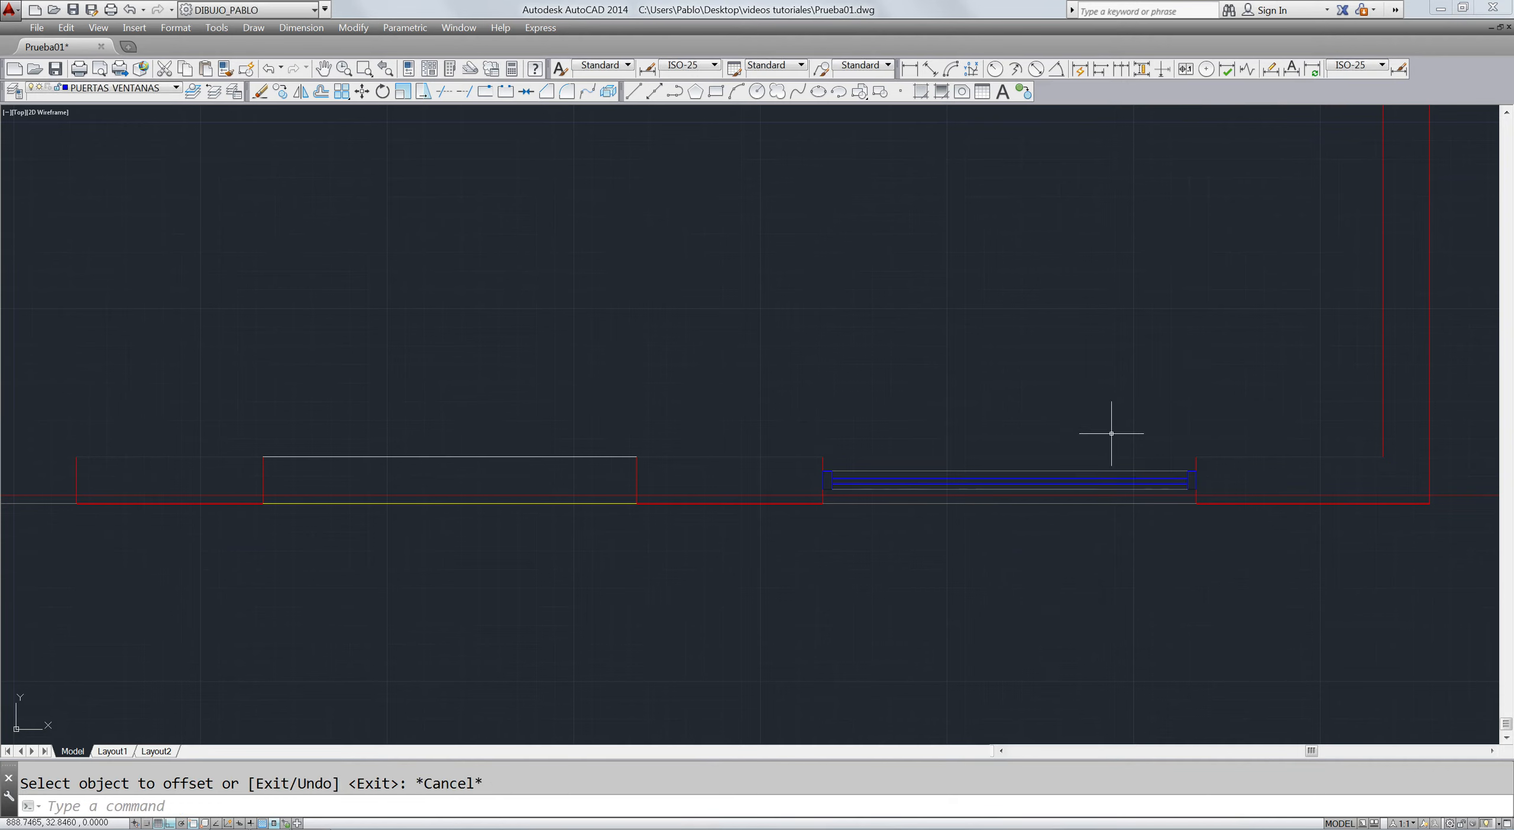
pyautogui.press('Escape')
# - Copy the complete window from the right opening's inner right corner to the matching corner of the left opening in the lower wall
pyautogui.click(806, 467)
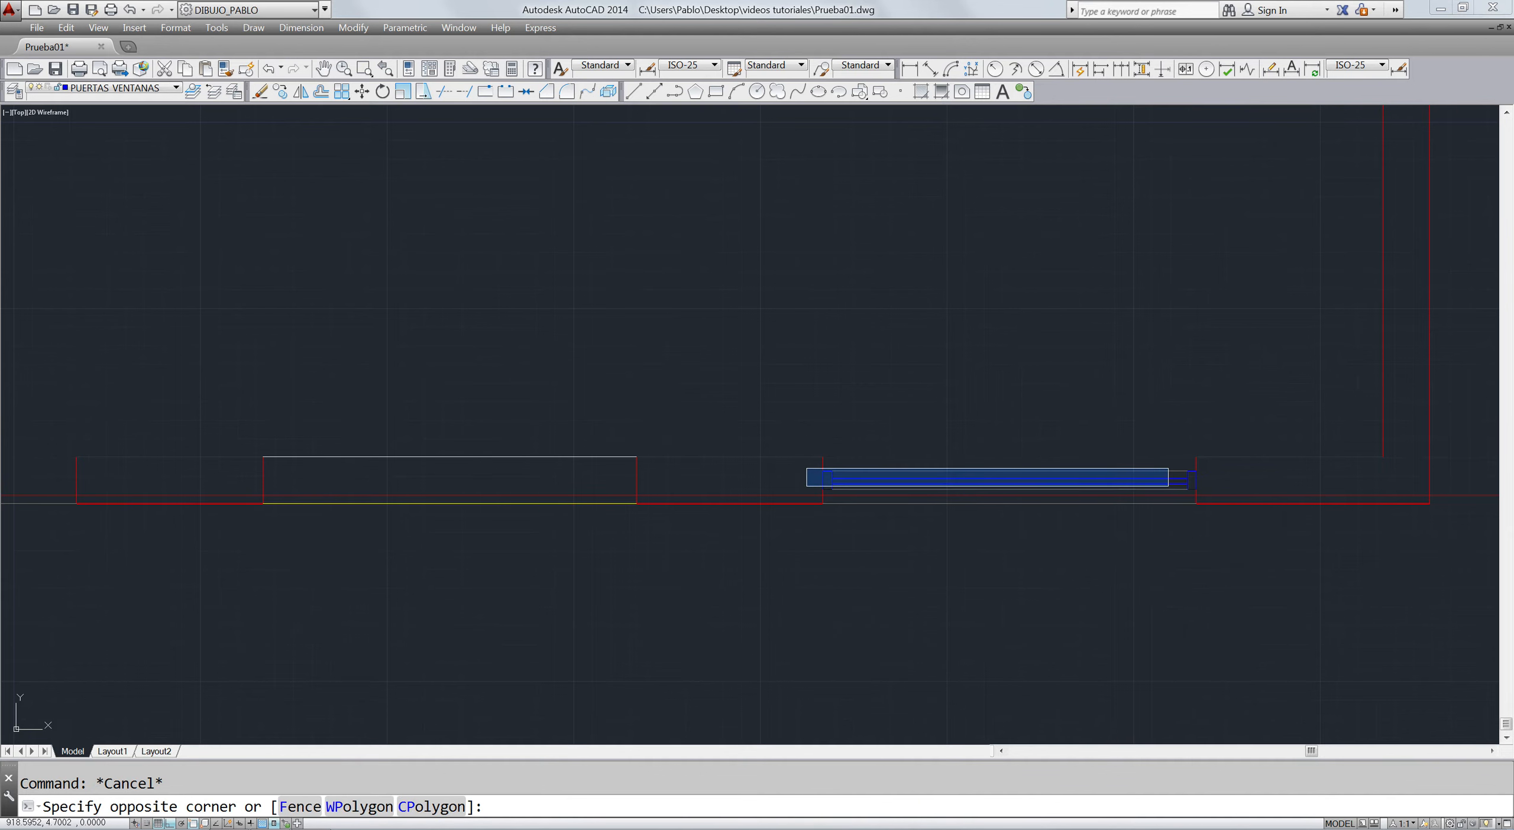
pyautogui.click(1202, 495)
pyautogui.write('co')
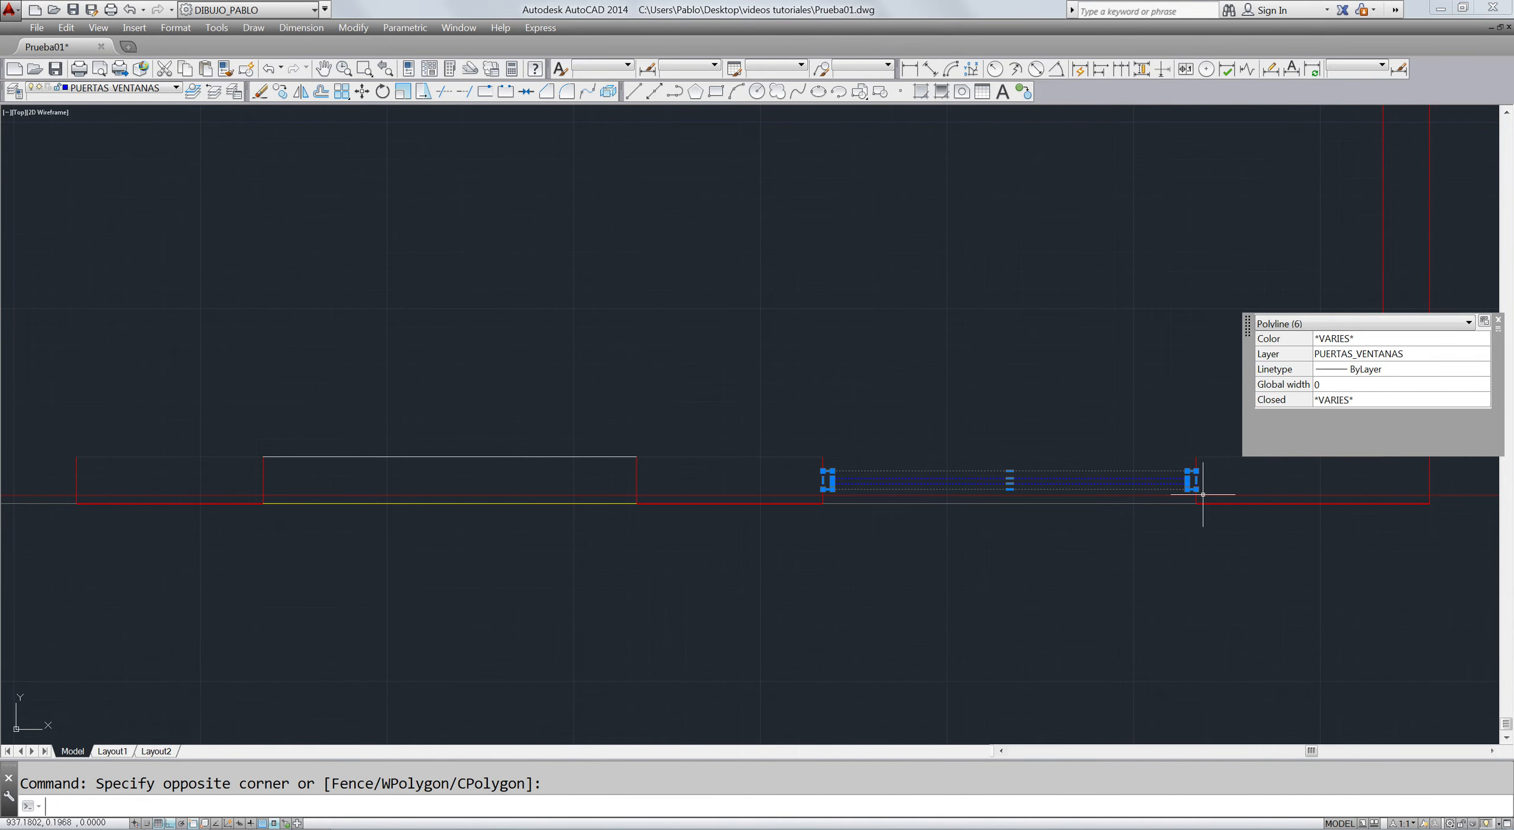
pyautogui.press('Return')
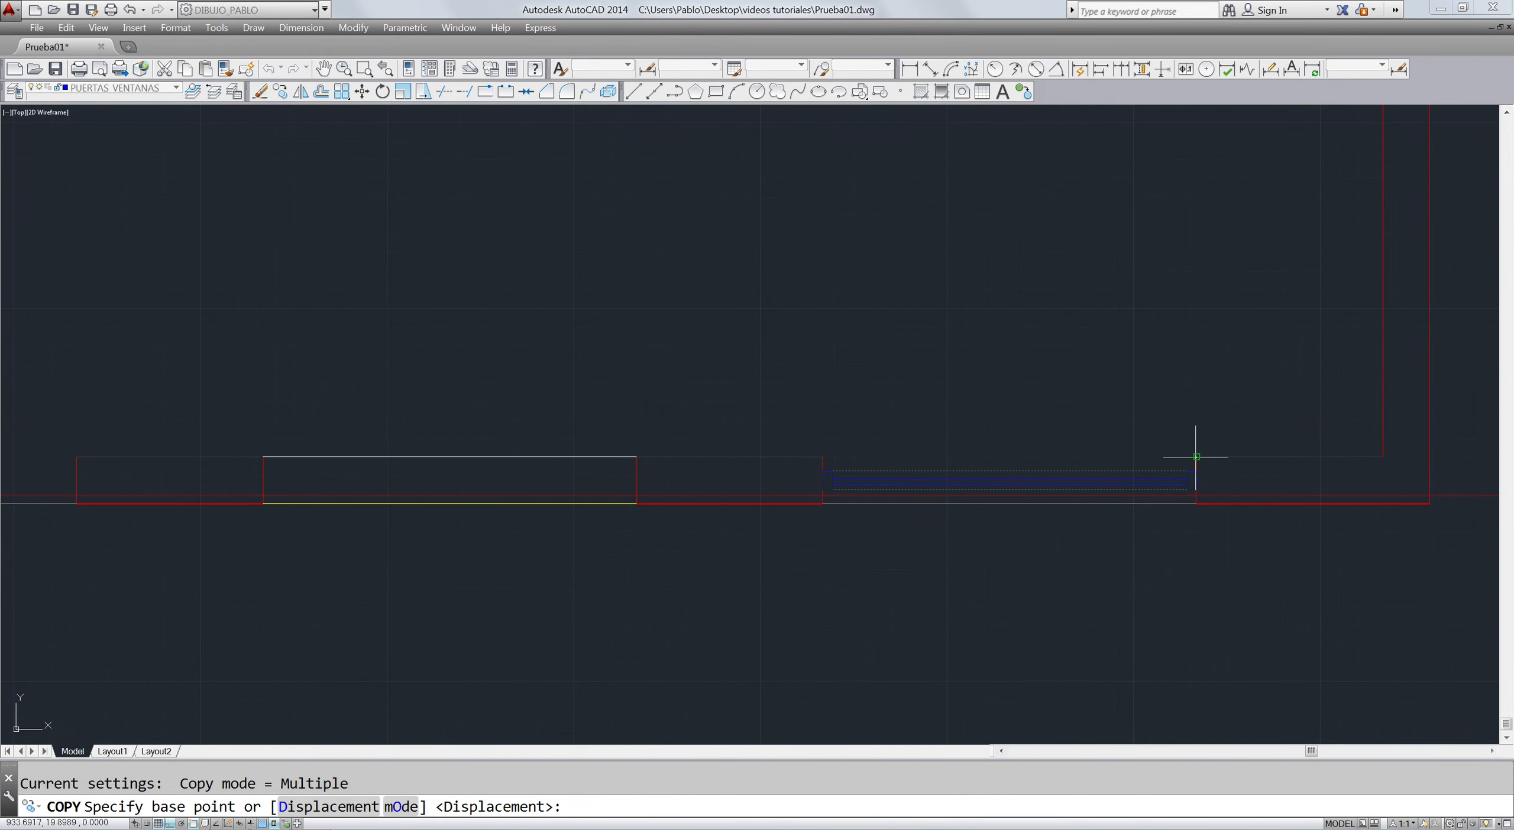
pyautogui.click(1197, 457)
pyautogui.scroll(3, 1196, 456)
pyautogui.scroll(-2, 1195, 453)
pyautogui.scroll(-5, 1189, 443)
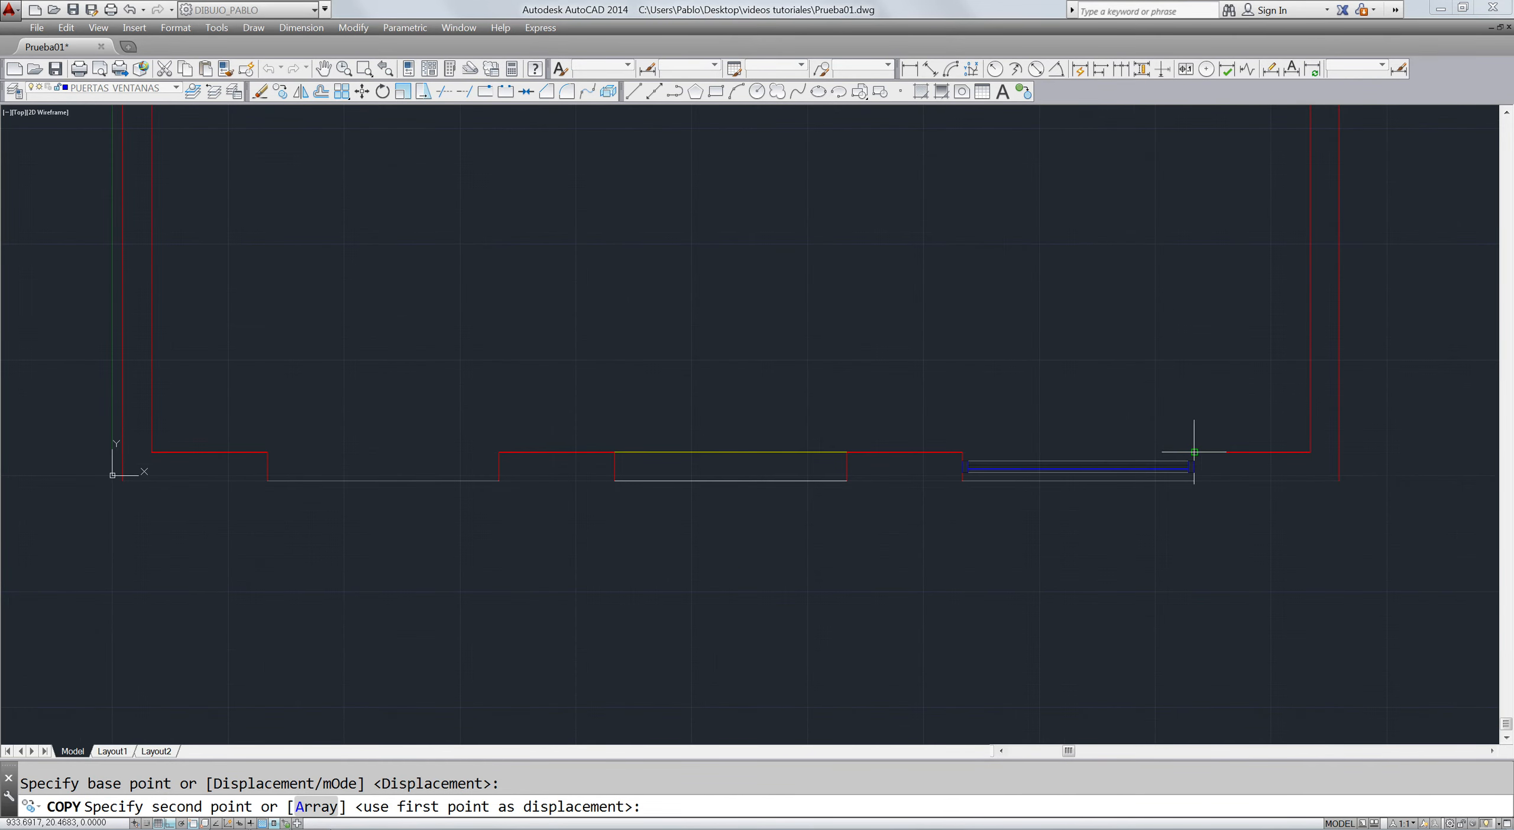
pyautogui.scroll(-5, 911, 450)
pyautogui.scroll(10, 904, 451)
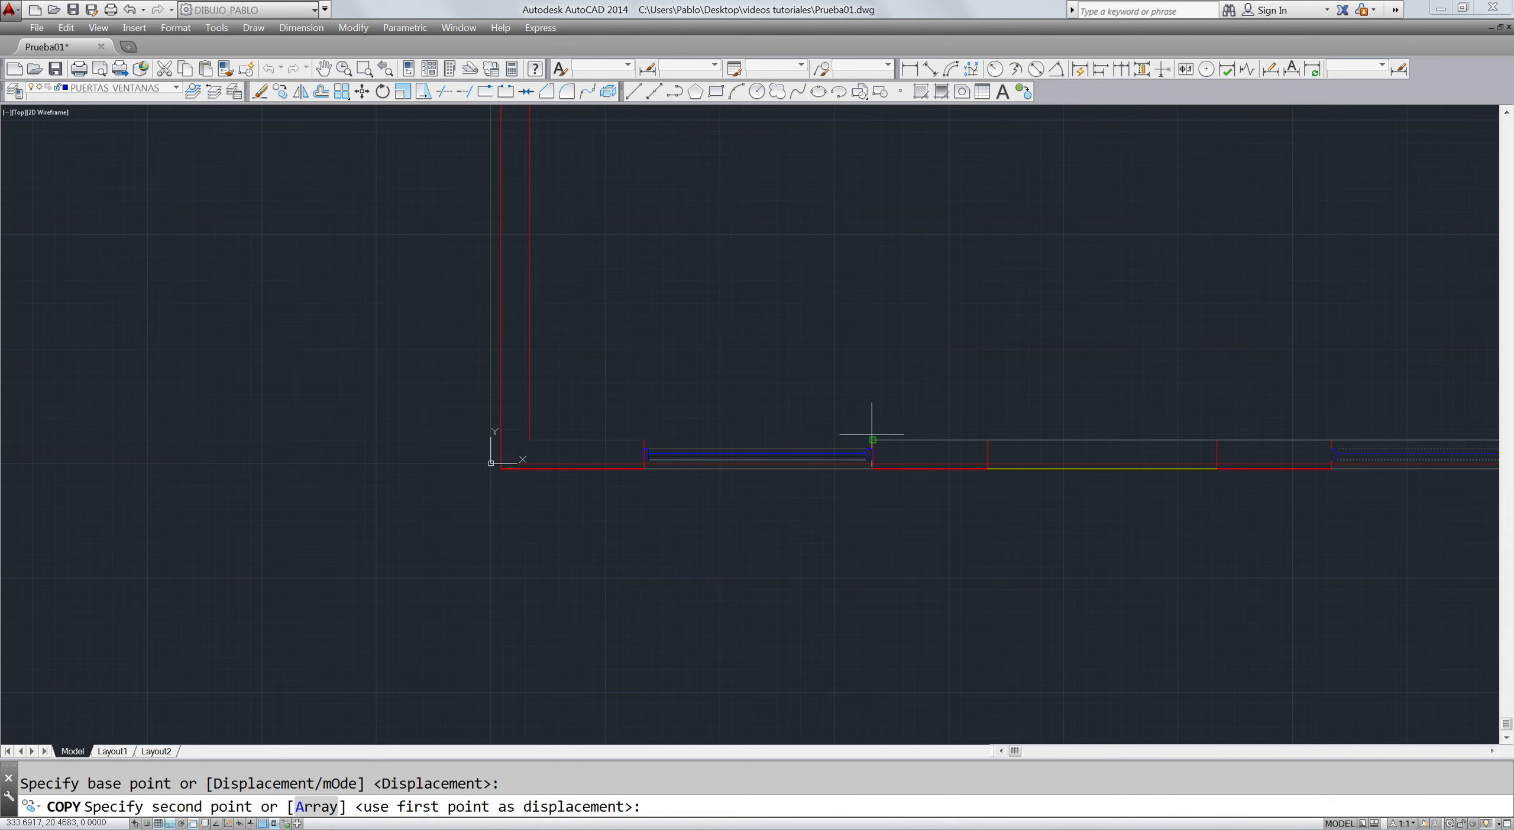
pyautogui.click(873, 440)
pyautogui.press('Escape')
# - Copy the right window into the middle opening of the lower wall, matching the inner right corners
pyautogui.scroll(2, 787, 479)
pyautogui.scroll(-4, 786, 482)
pyautogui.write('co')
pyautogui.press('Return')
pyautogui.click(1263, 464)
pyautogui.press('Return')
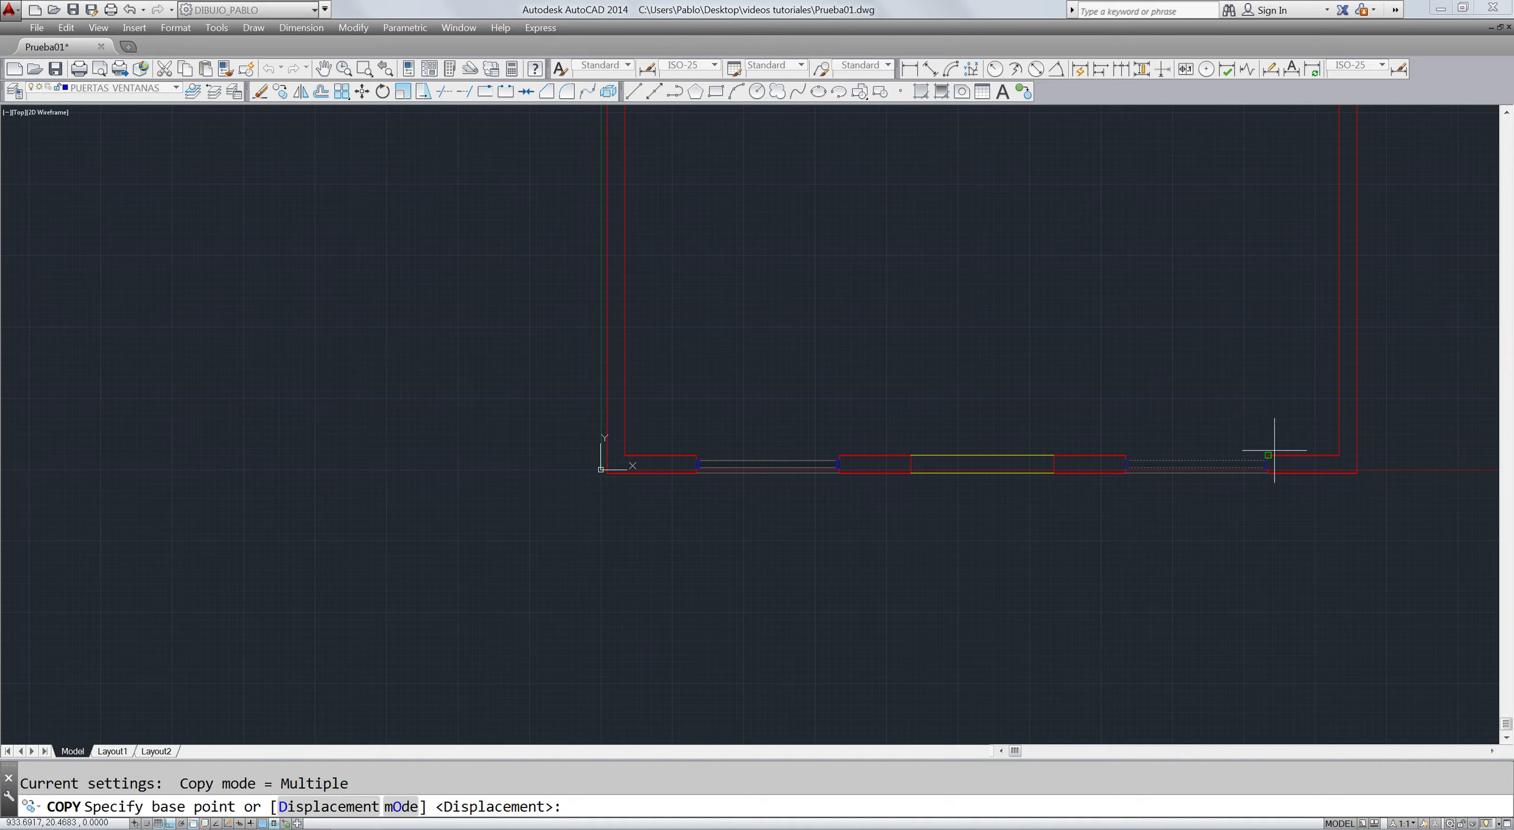
pyautogui.click(1269, 456)
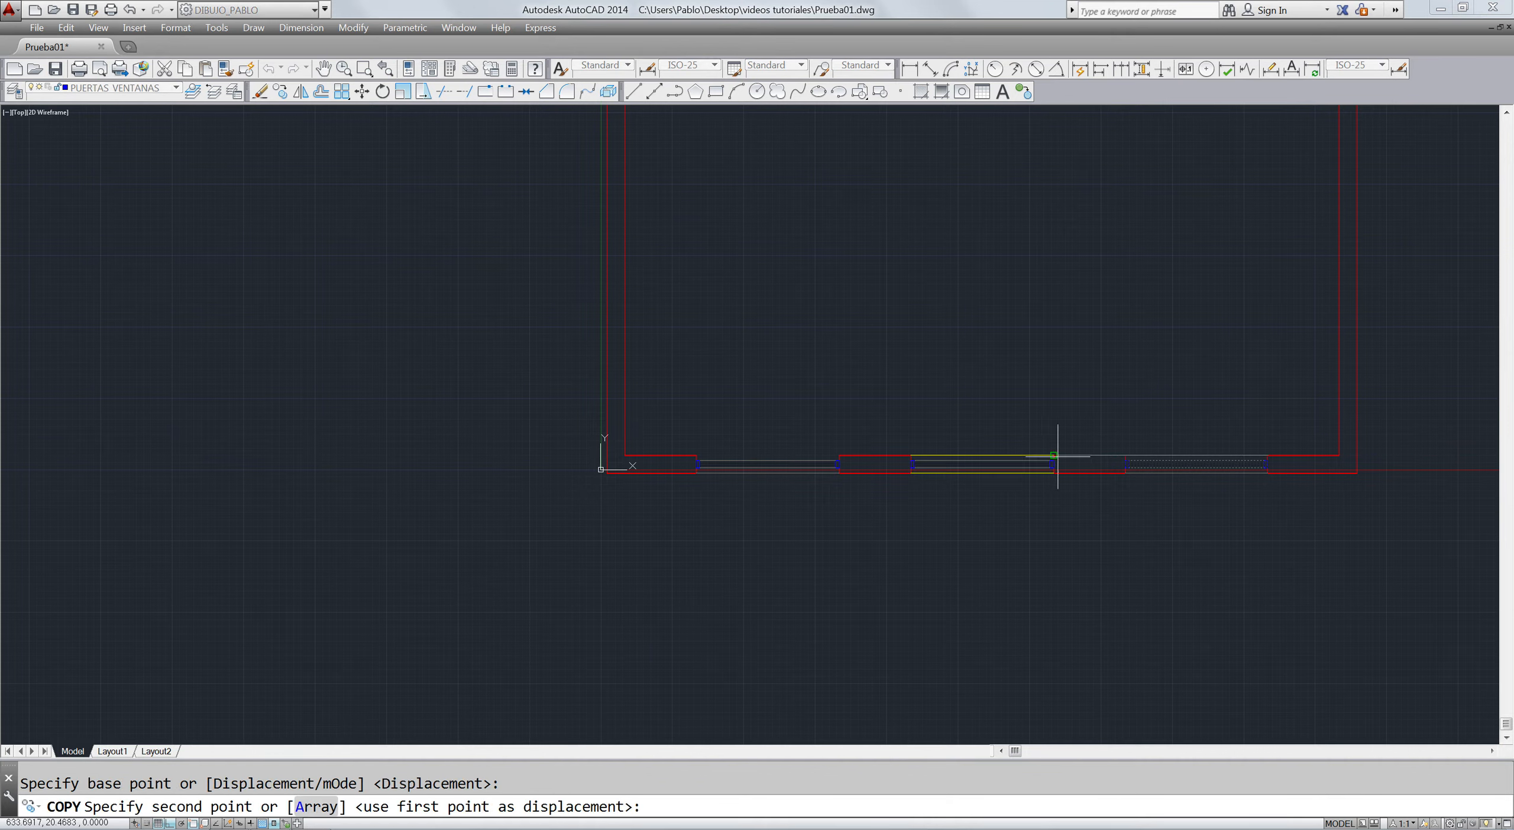
pyautogui.click(1054, 455)
pyautogui.press('Escape')
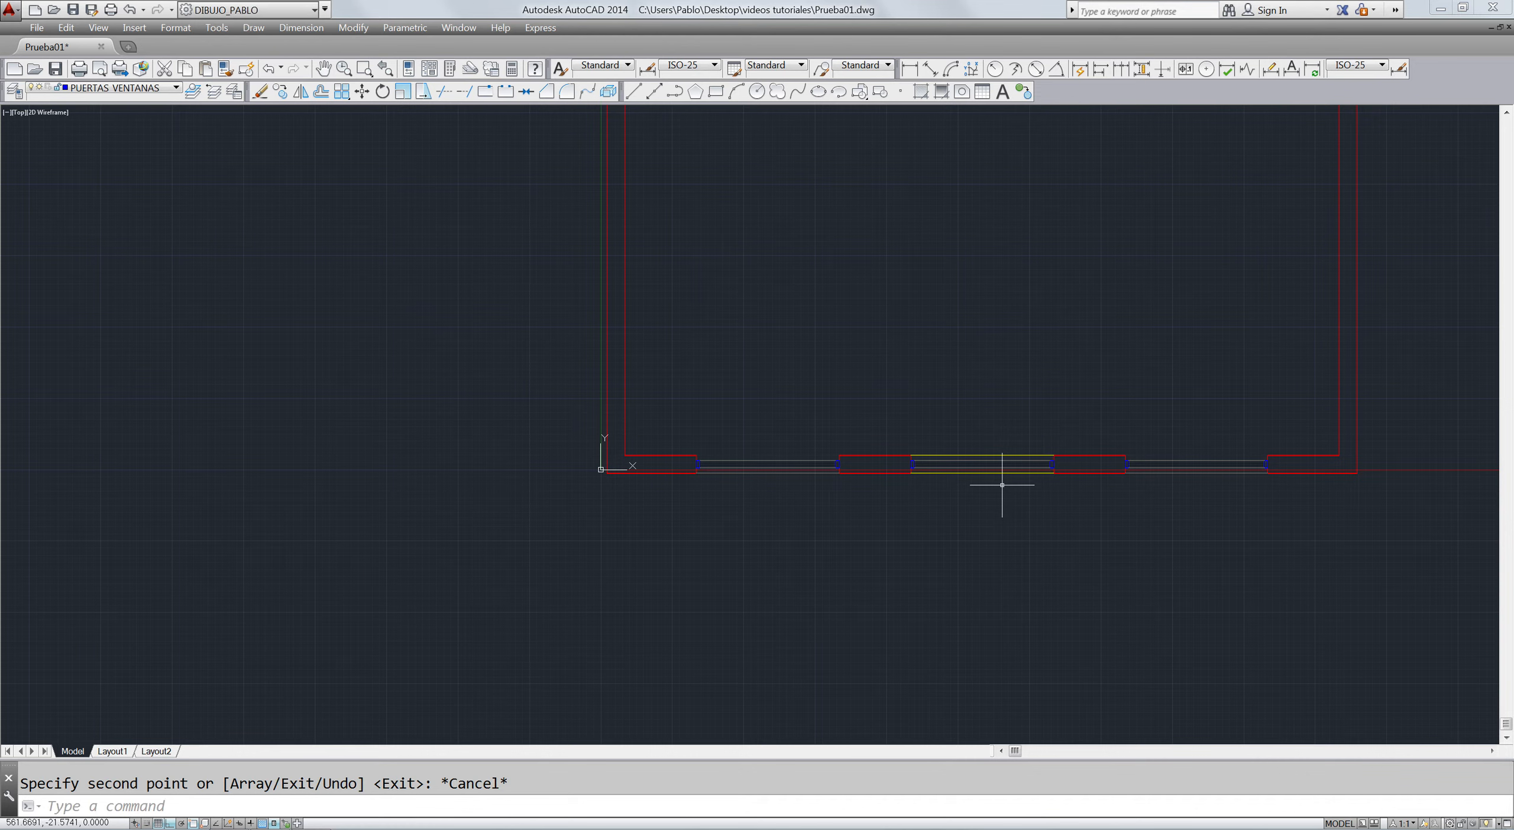
# - Create a new layer named HATCH
pyautogui.write('z')
pyautogui.press('Return')
pyautogui.write('e')
pyautogui.press('Return')
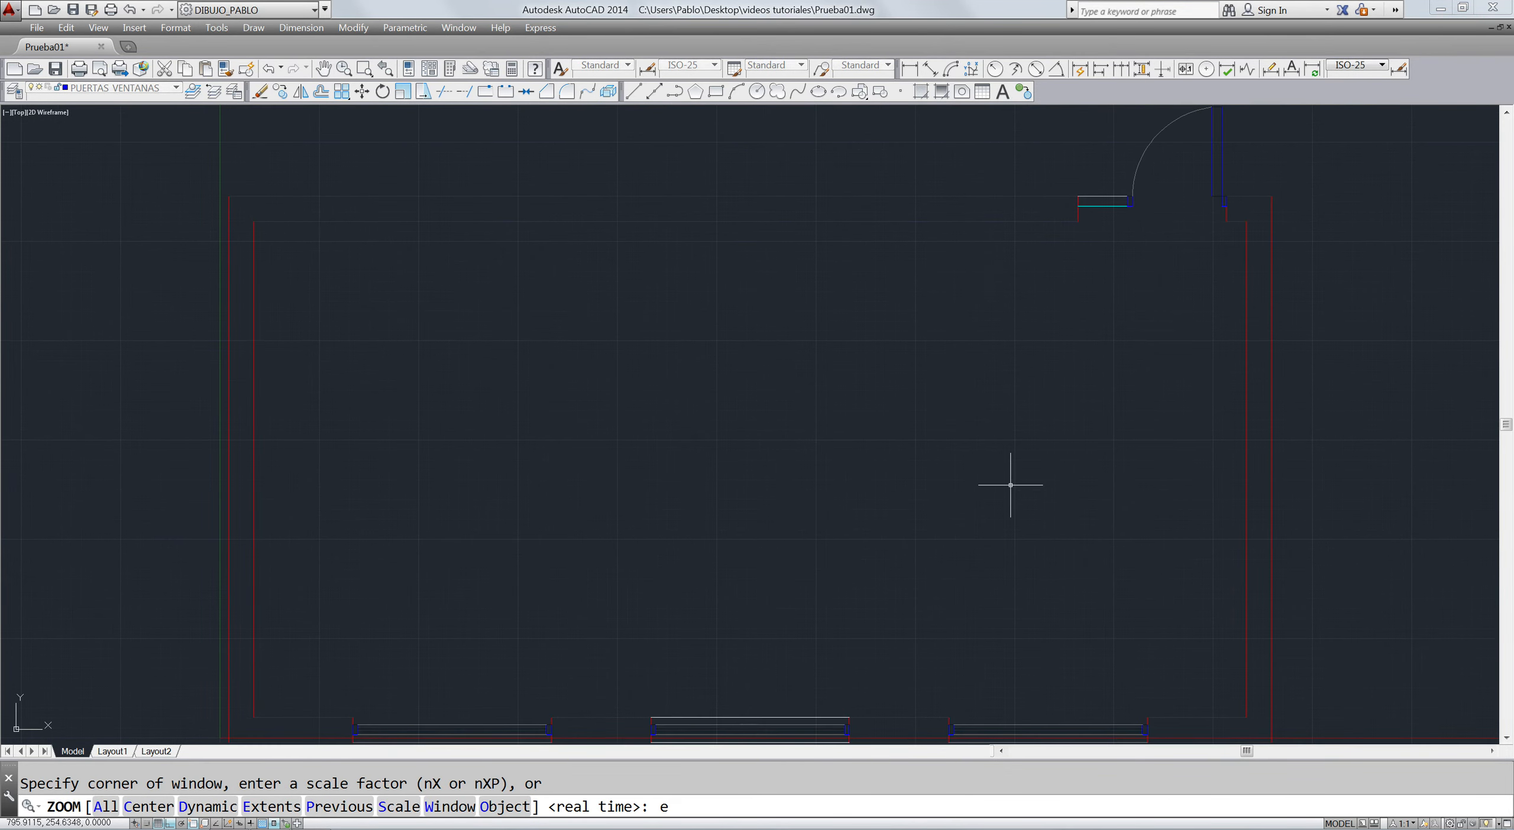
pyautogui.press('Return')
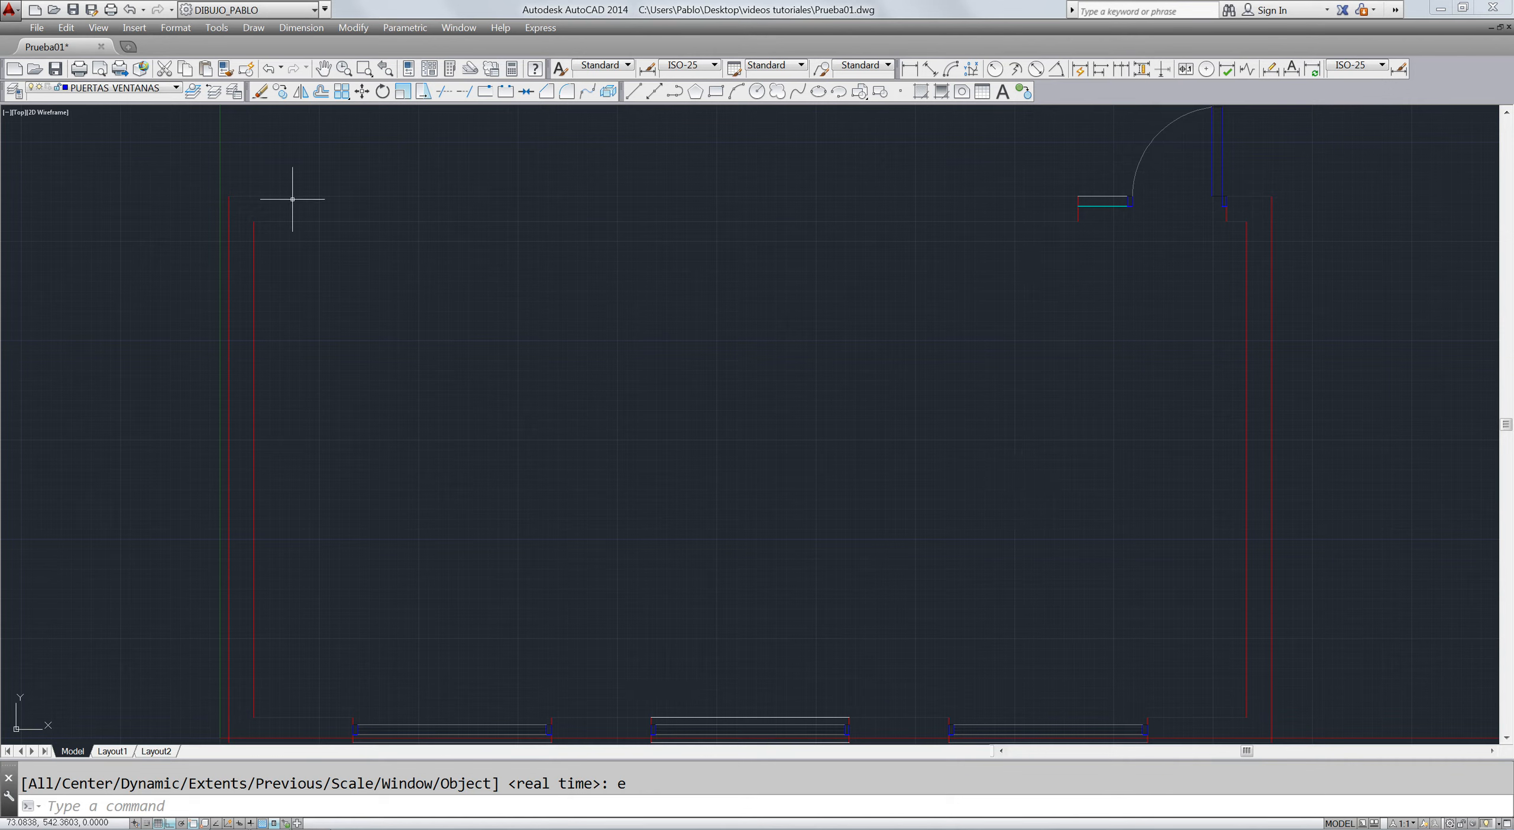
pyautogui.click(12, 92)
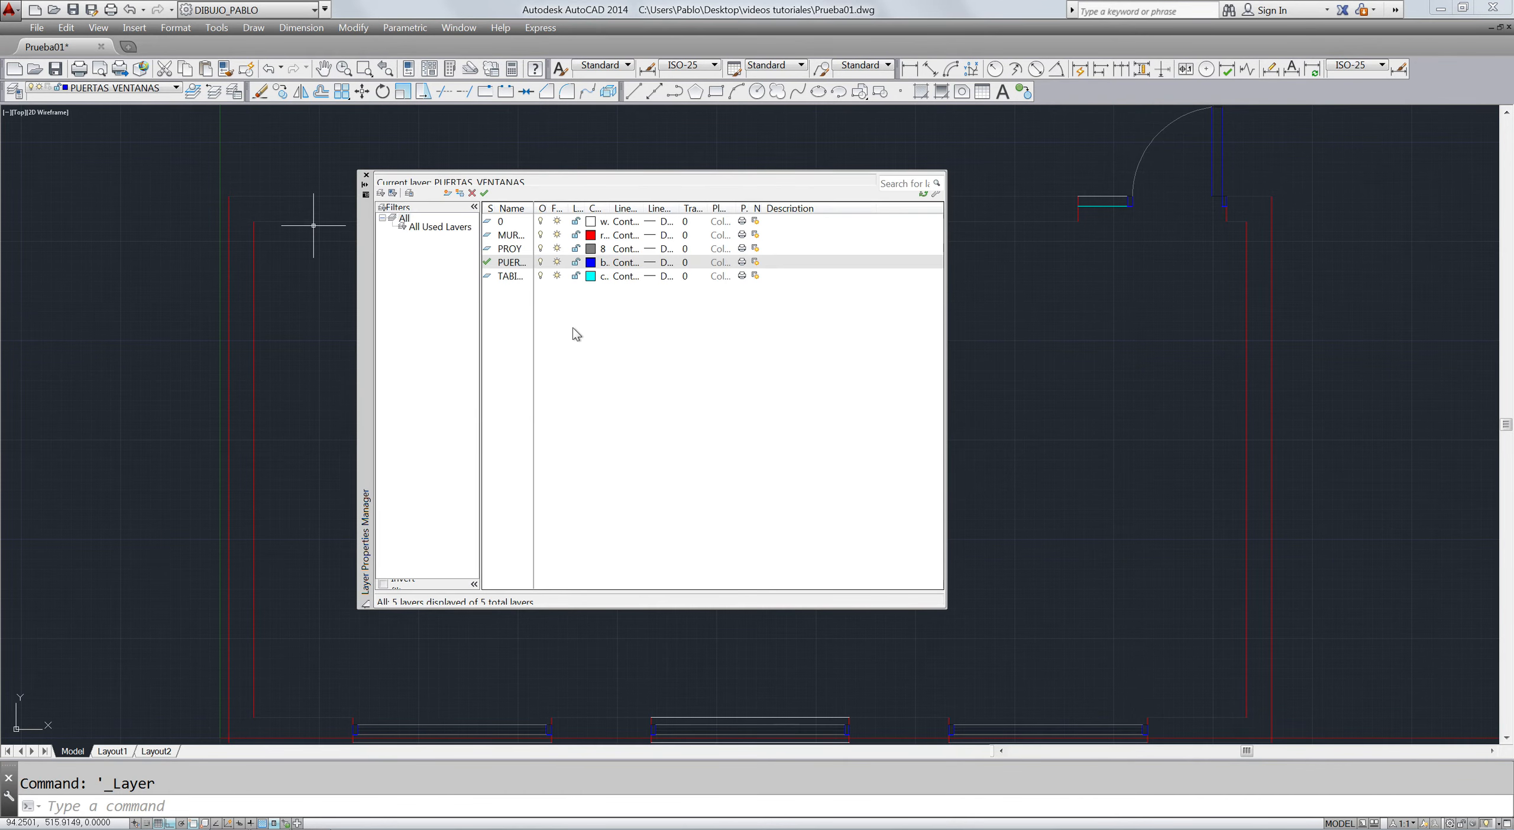
pyautogui.click(446, 194)
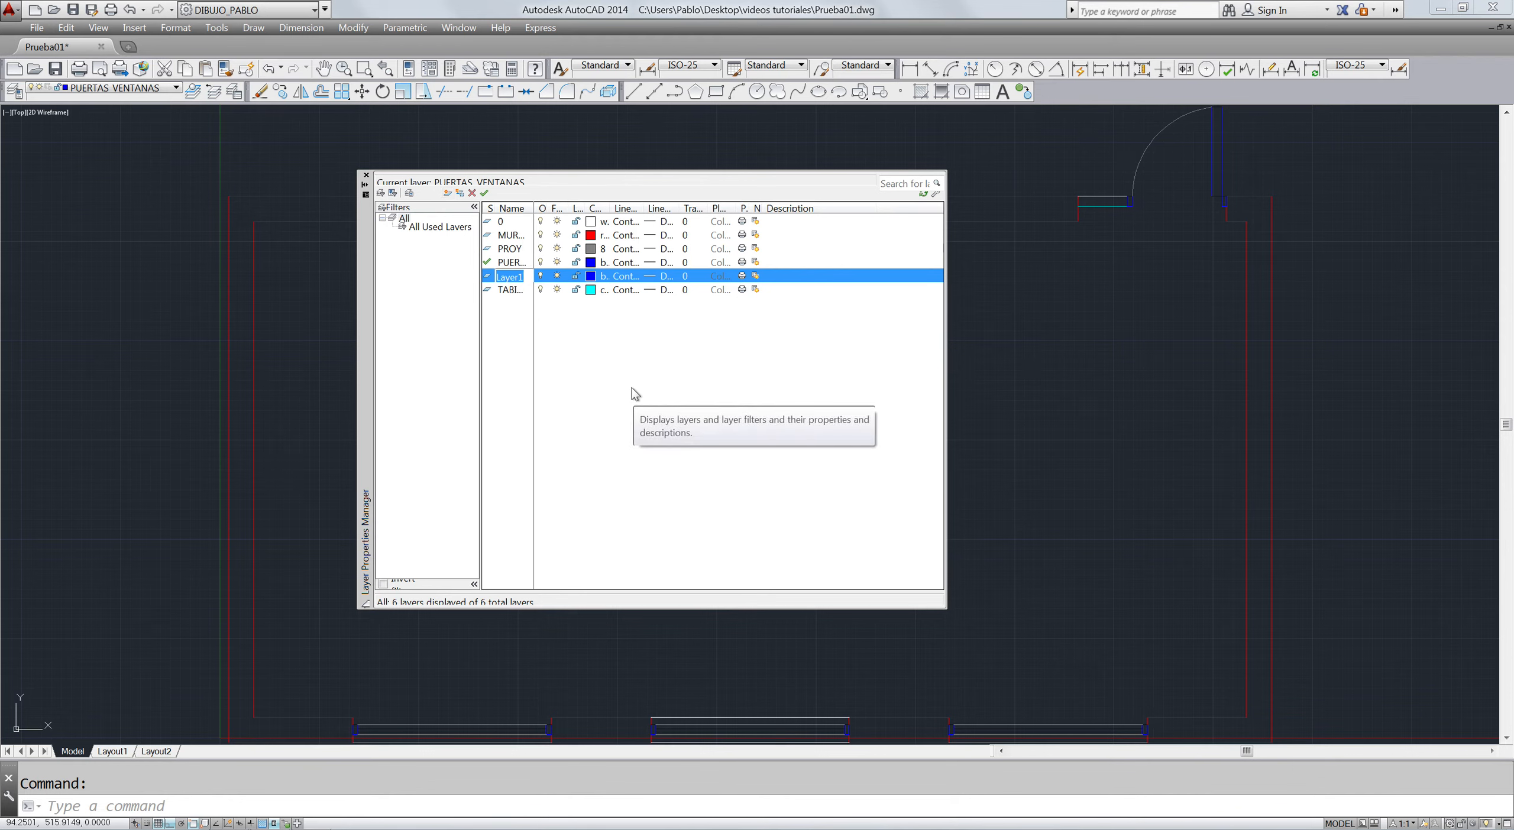
pyautogui.write('HATCH')
pyautogui.press('Return')
# - Set the HATCH layer's color to white and close the layer manager
pyautogui.click(591, 277)
pyautogui.click(494, 465)
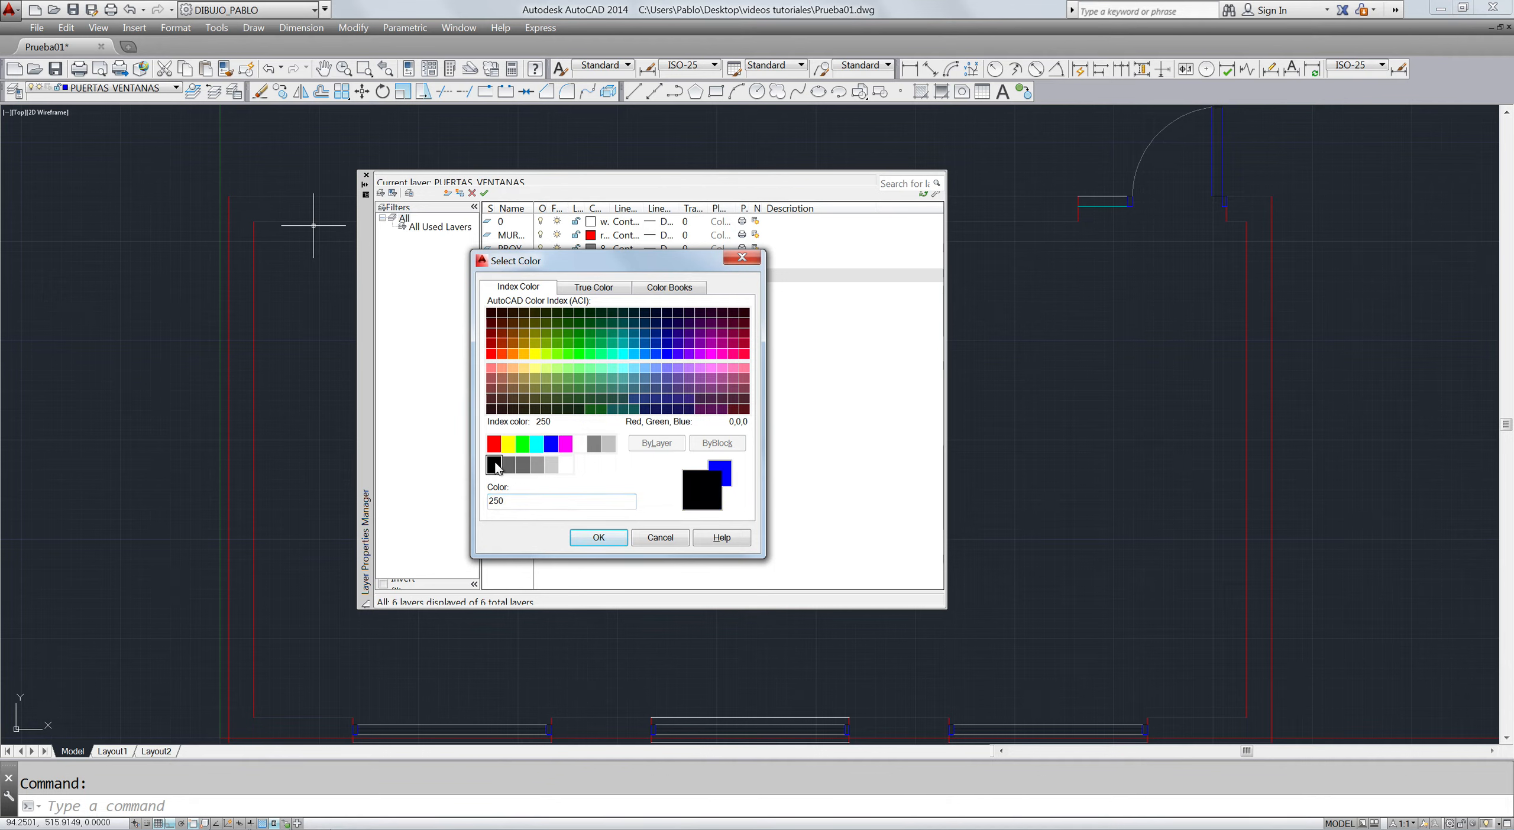
pyautogui.click(580, 443)
pyautogui.click(598, 538)
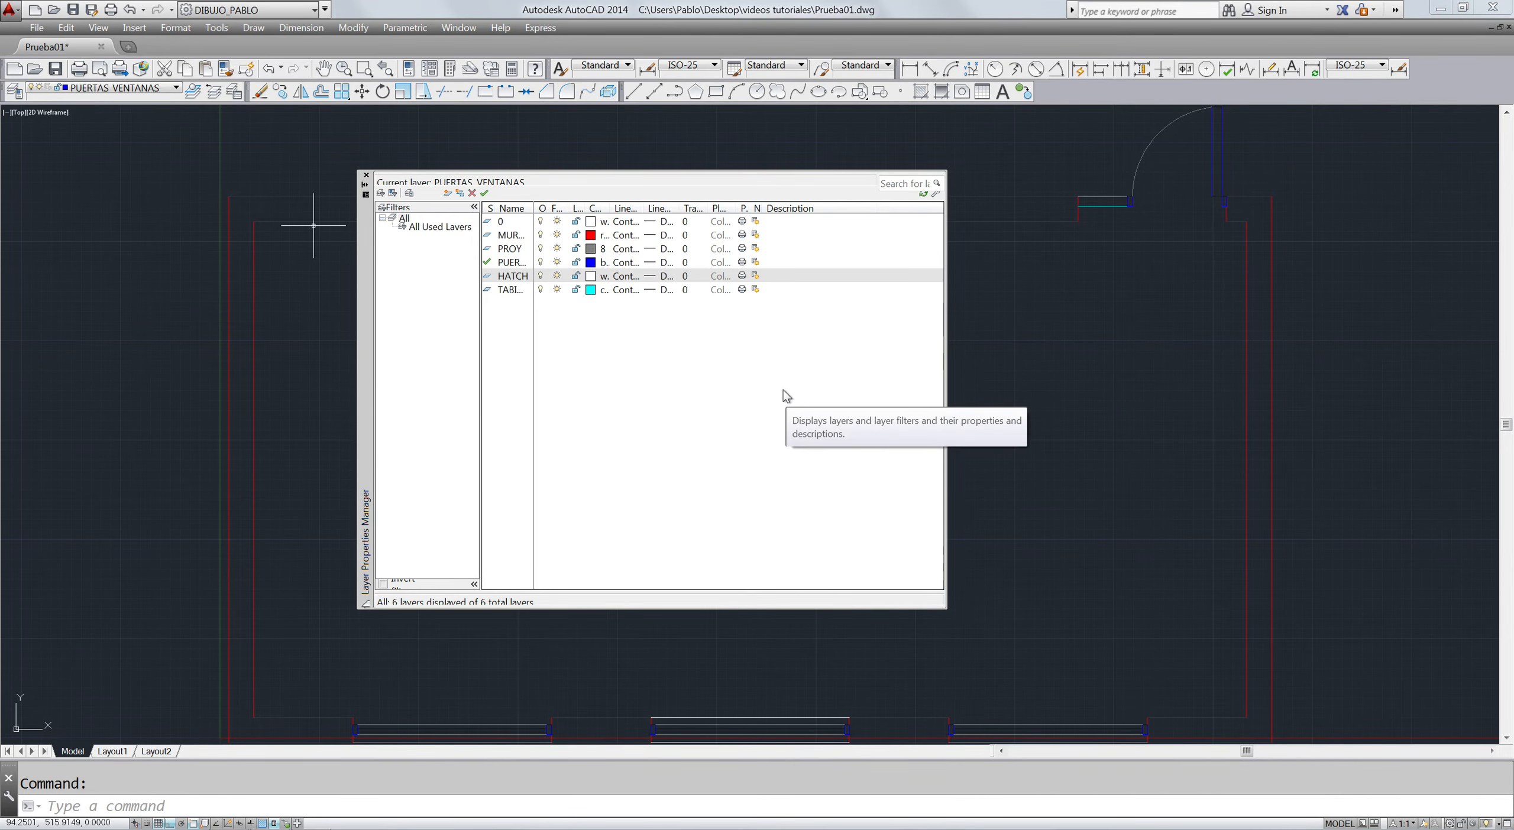
pyautogui.click(366, 176)
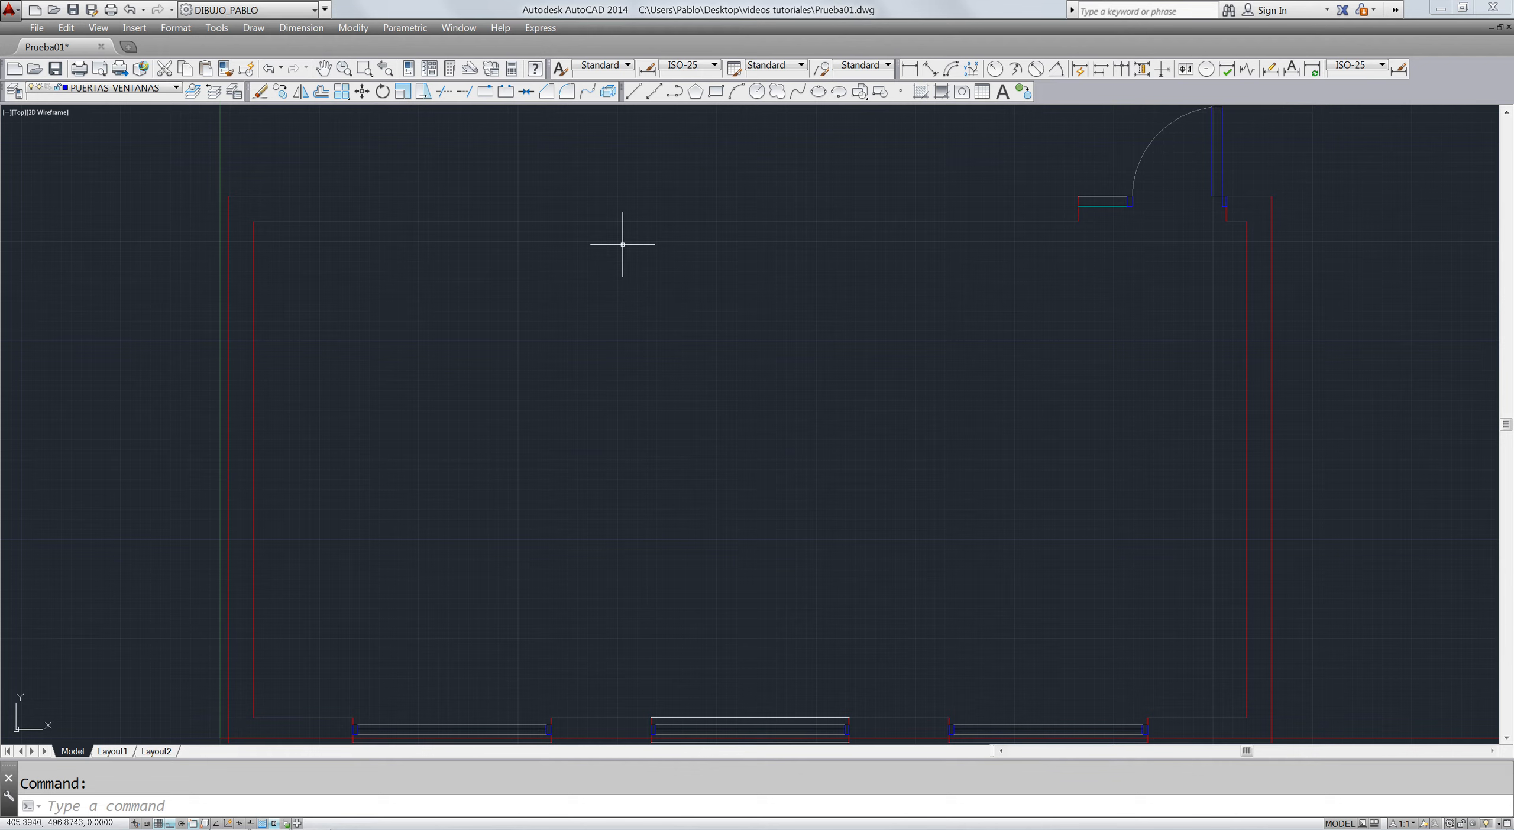
pyautogui.write('H')
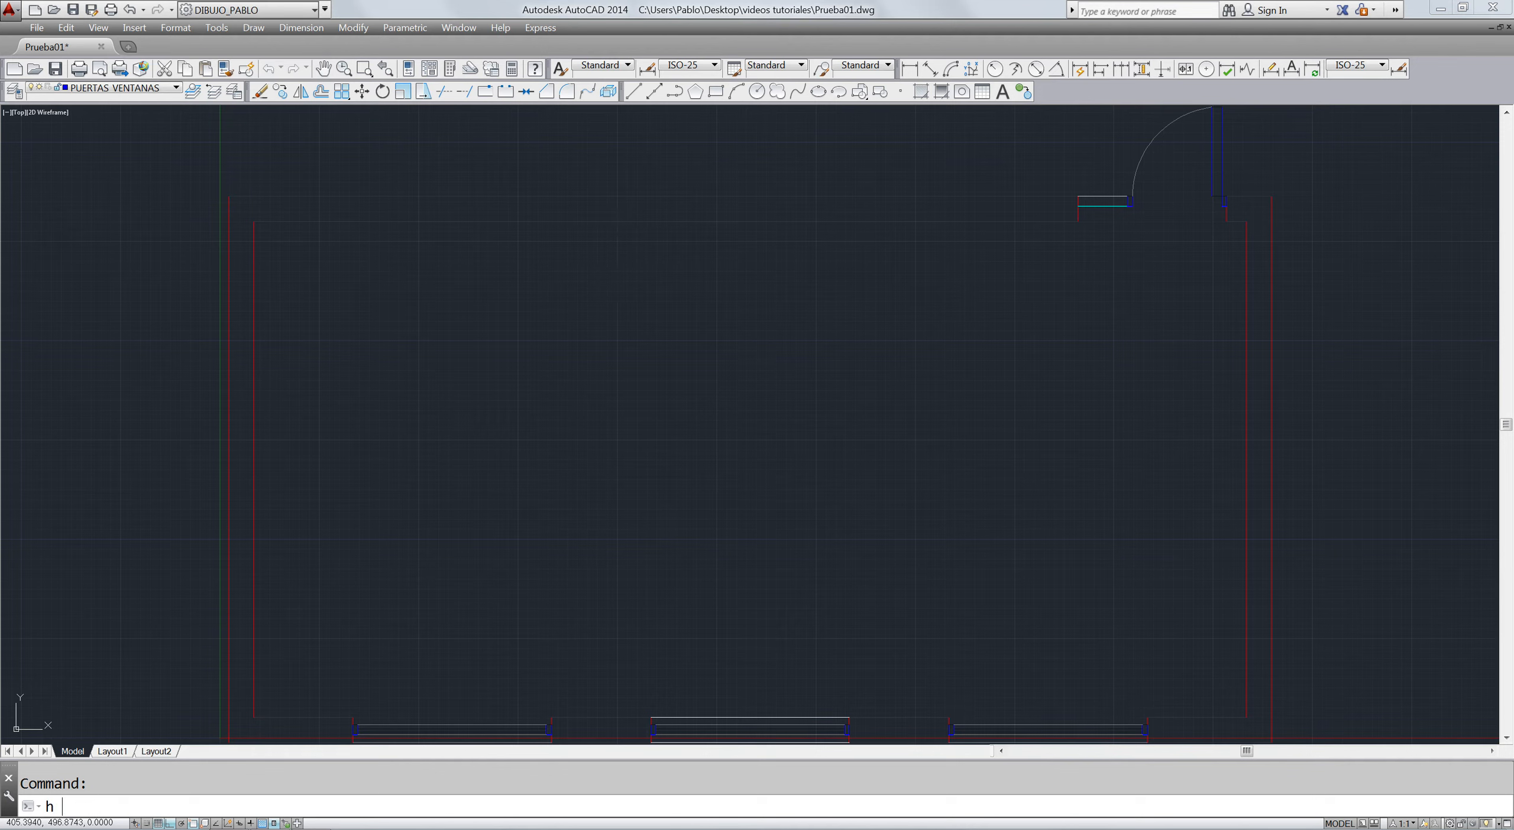
pyautogui.press('Return')
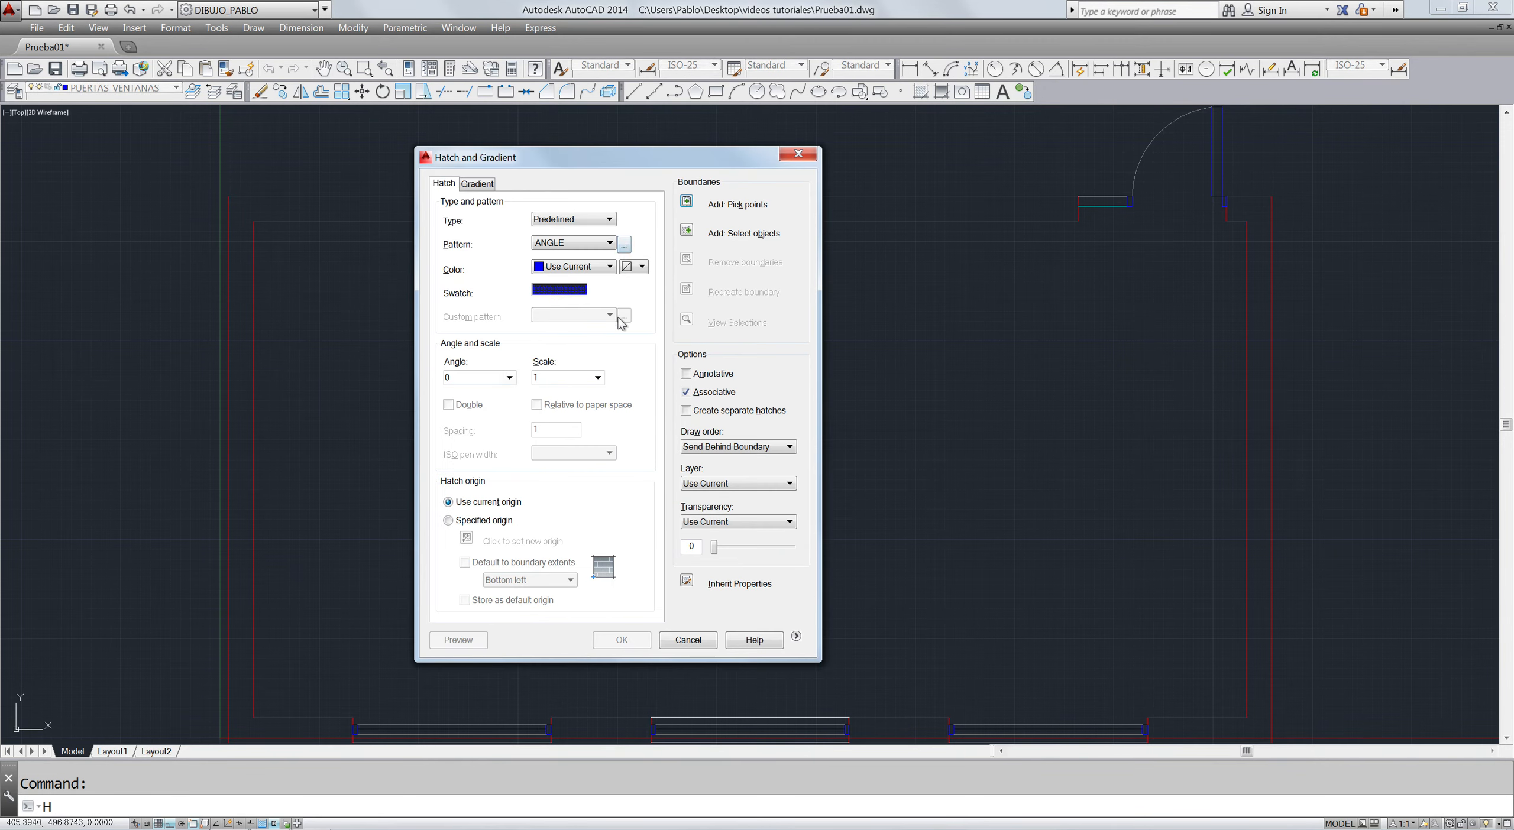
pyautogui.click(571, 290)
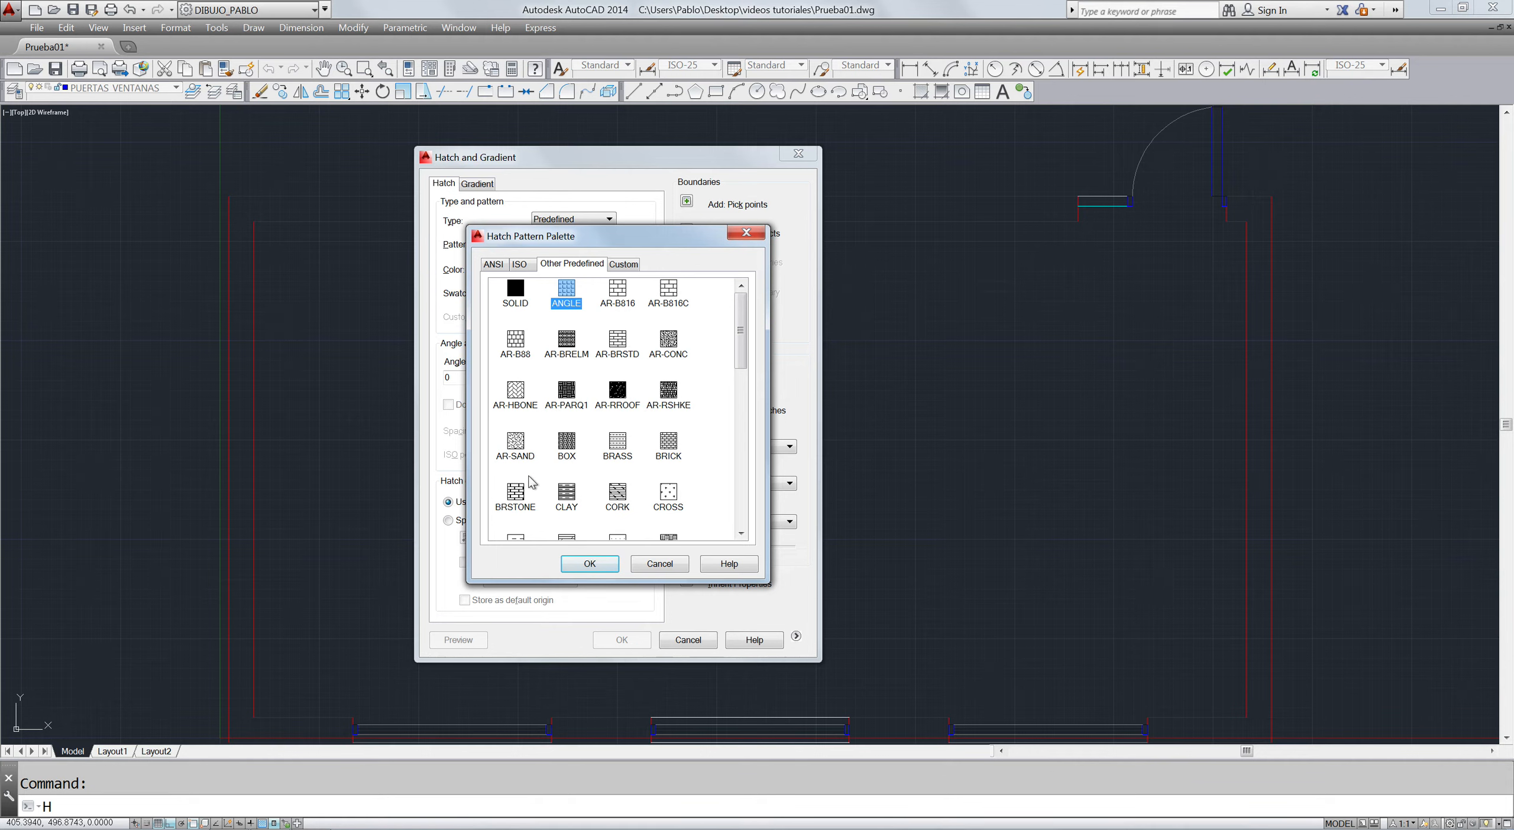
pyautogui.scroll(-10, 663, 434)
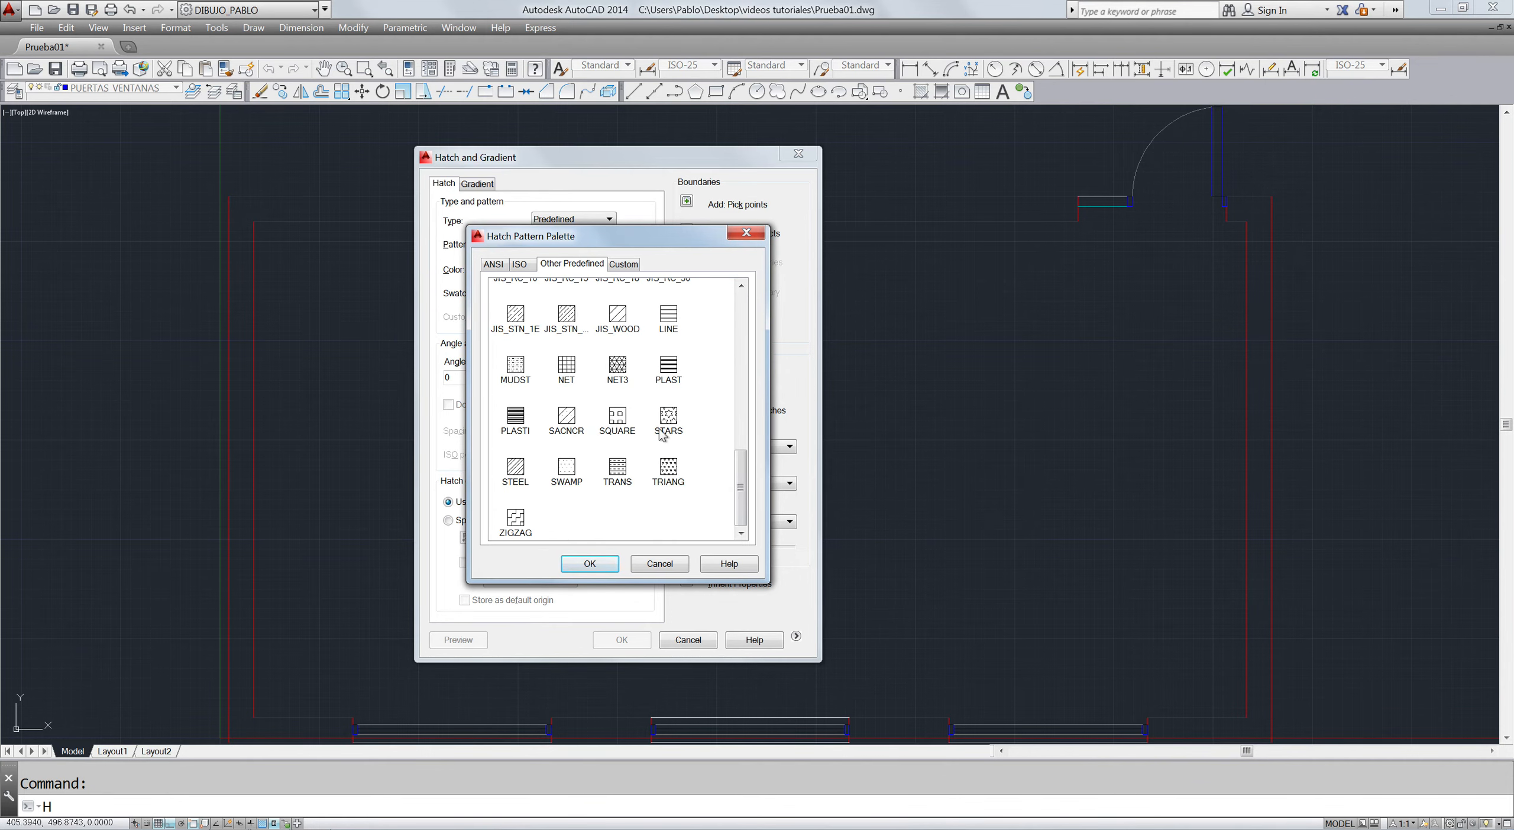
pyautogui.scroll(10, 662, 434)
pyautogui.scroll(-10, 663, 434)
pyautogui.scroll(10, 662, 434)
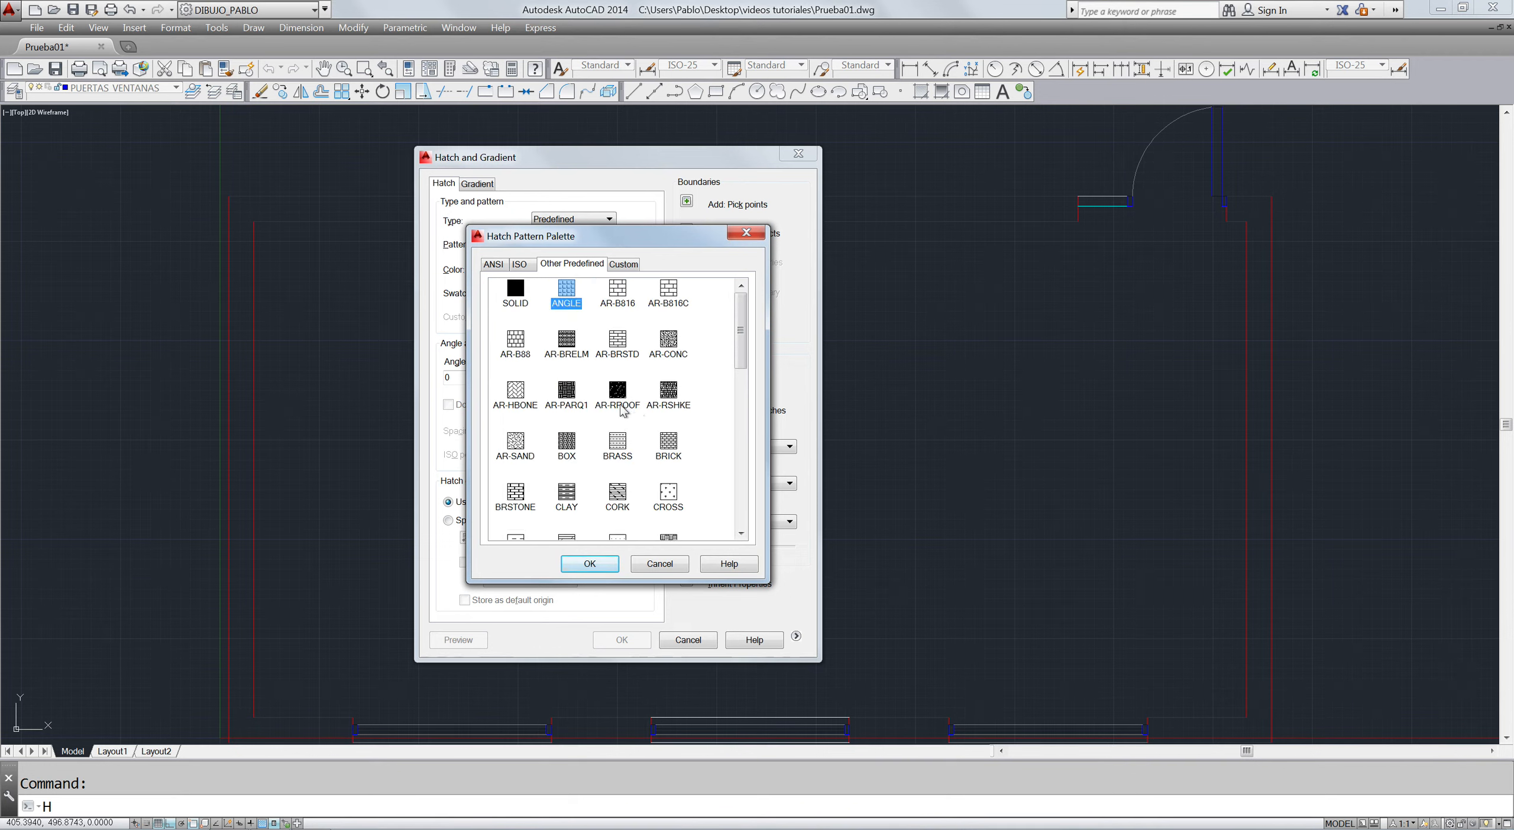
pyautogui.click(518, 298)
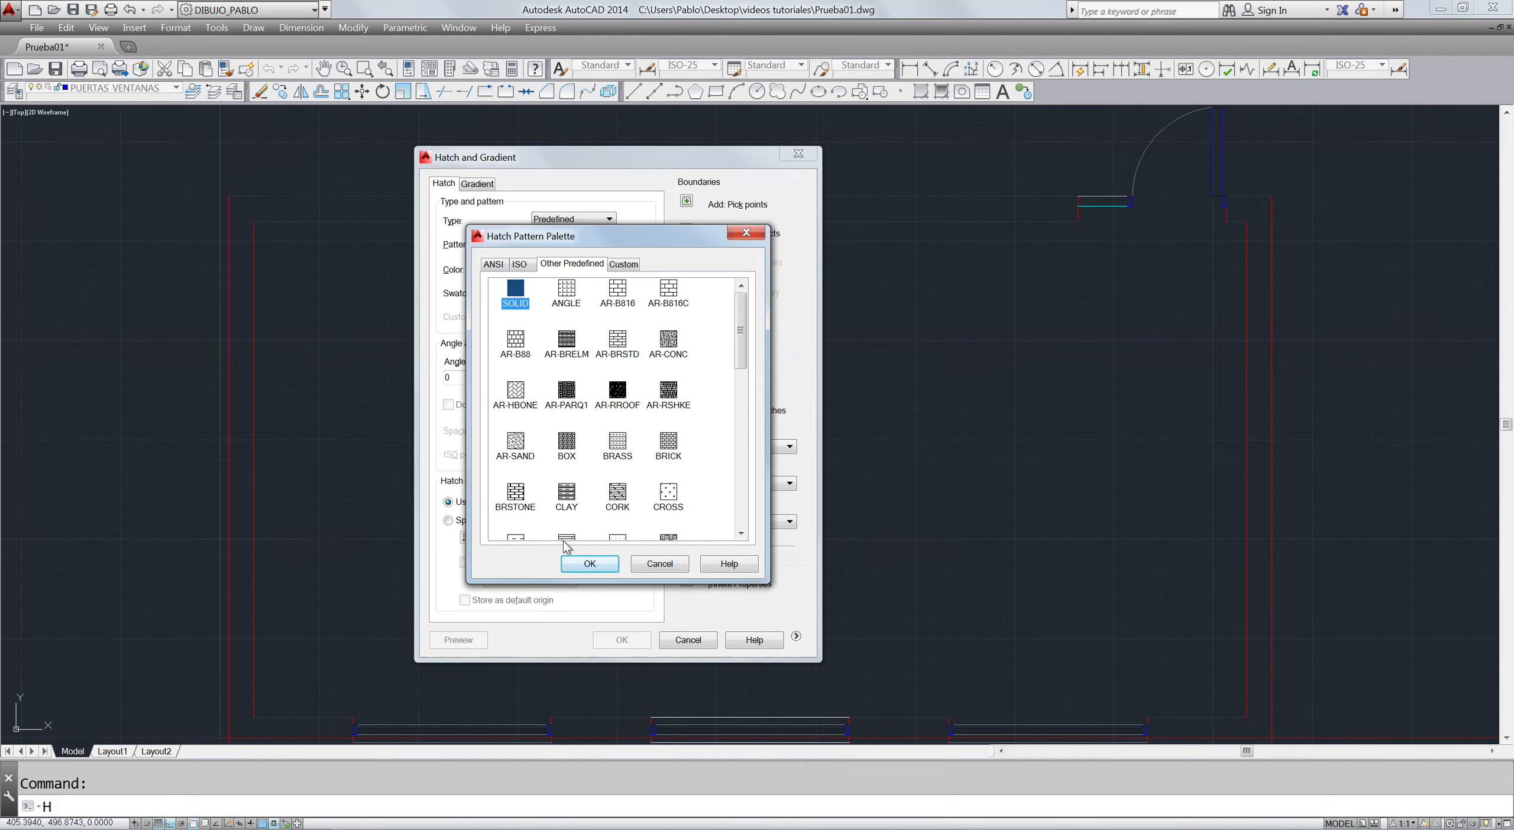
pyautogui.click(576, 565)
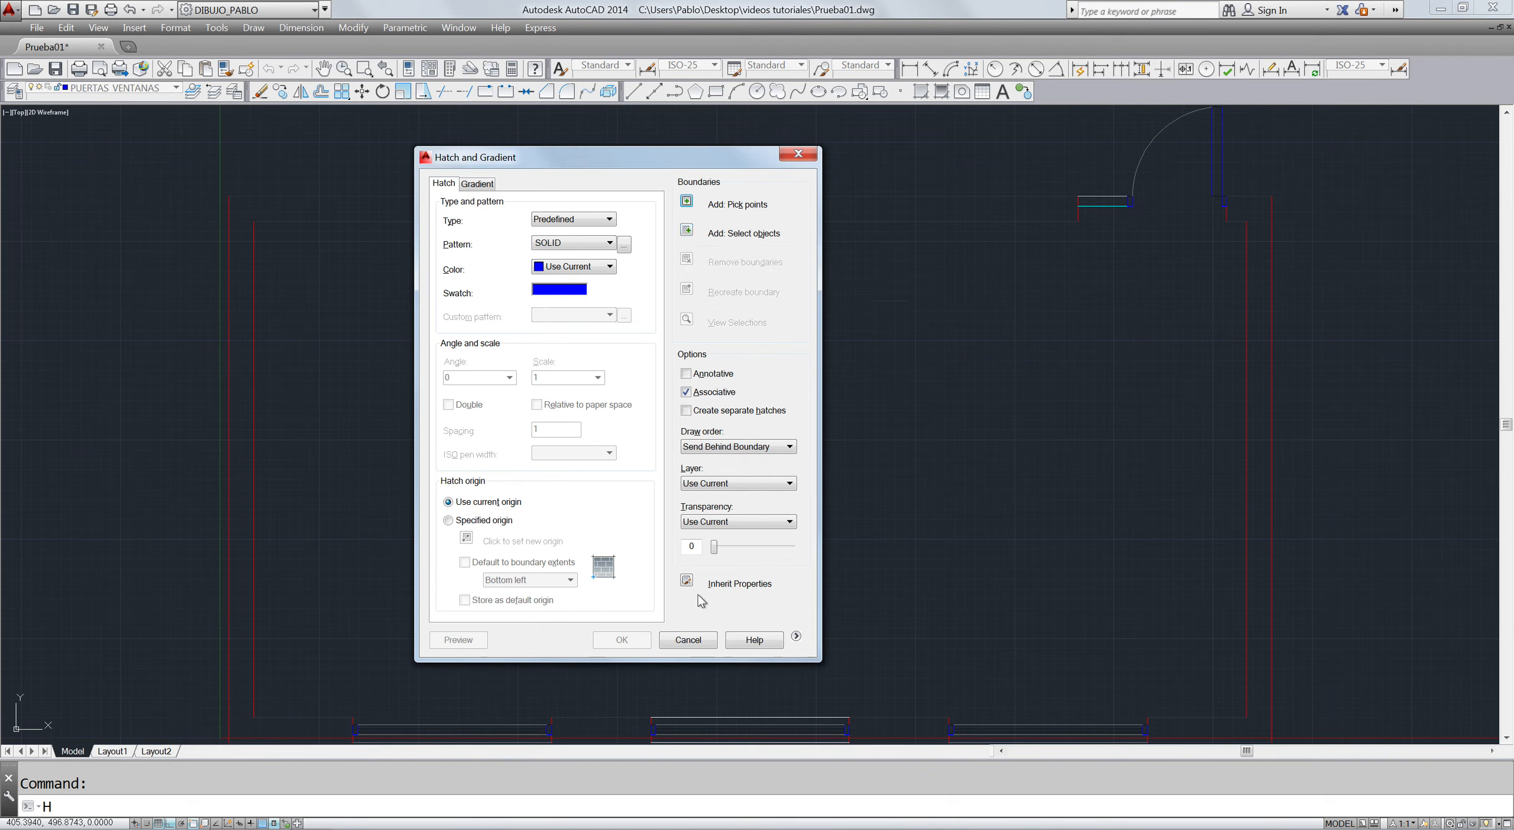
pyautogui.click(798, 155)
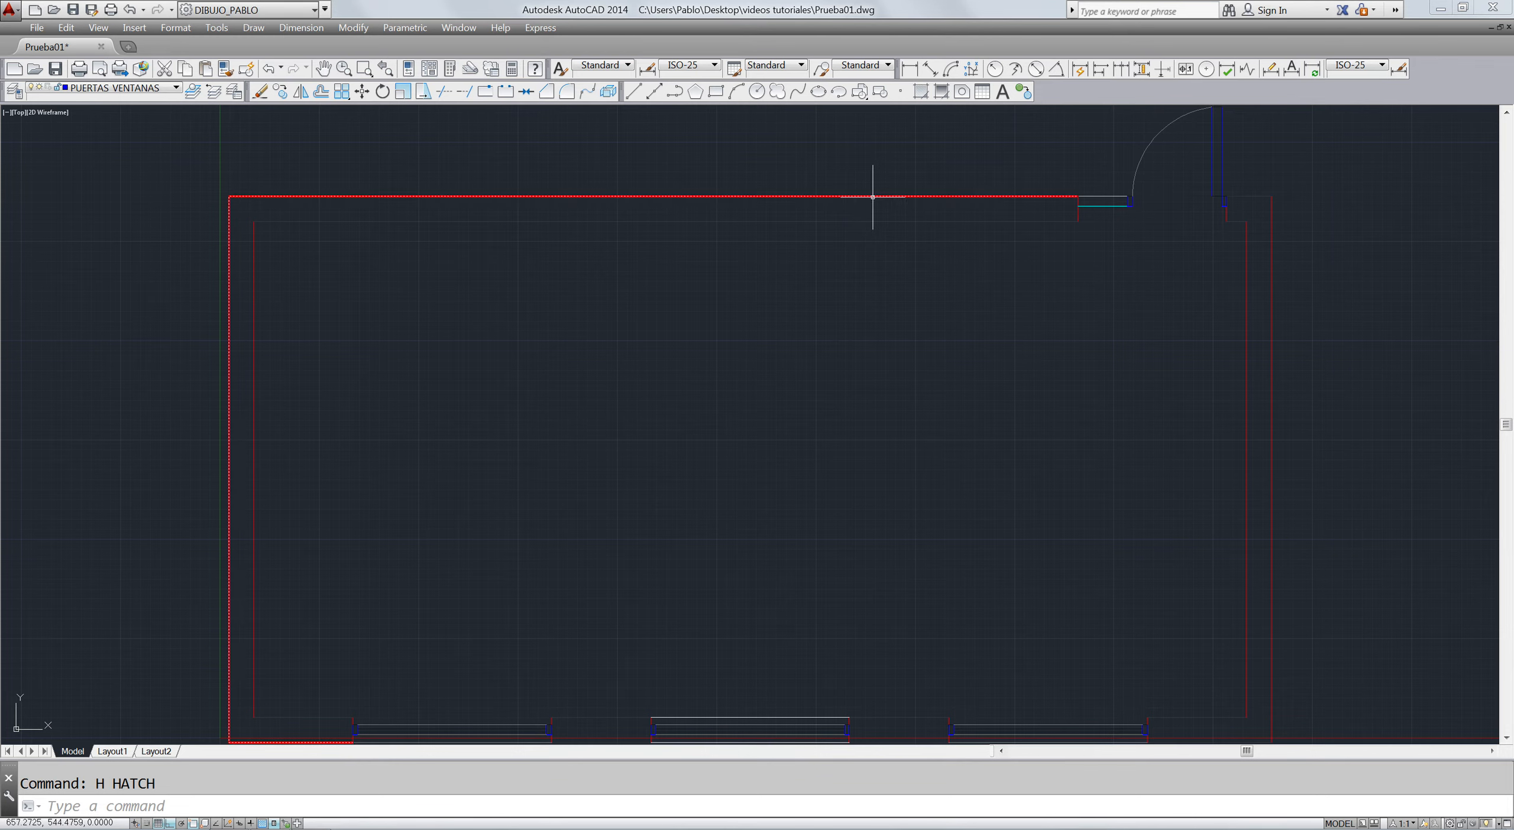
# - Check the properties of the outer and inner wall polylines, including whether they are closed
pyautogui.click(872, 197)
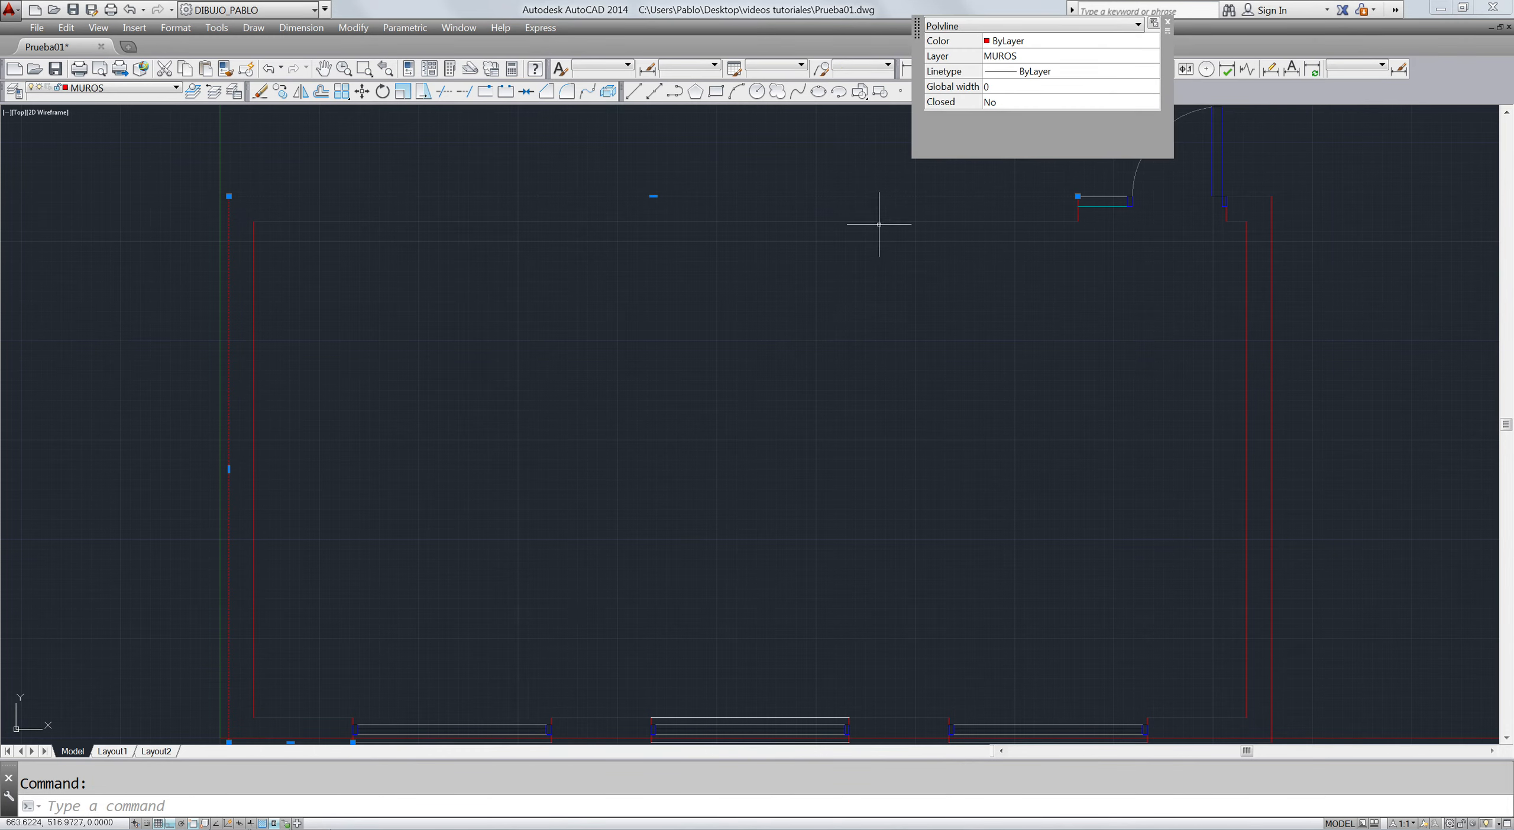
pyautogui.click(879, 224)
pyautogui.click(873, 211)
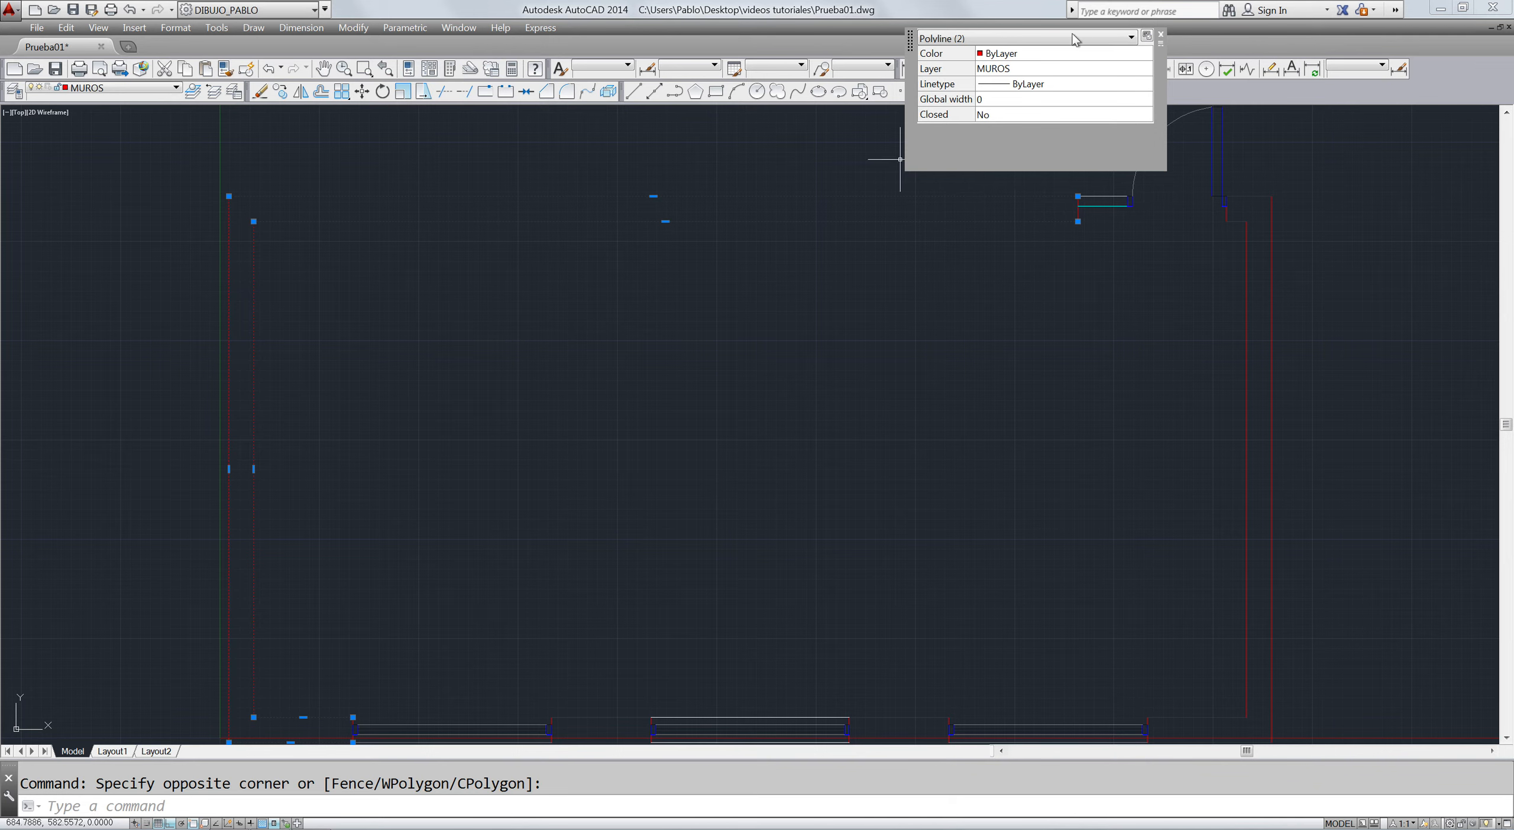
pyautogui.press('Escape')
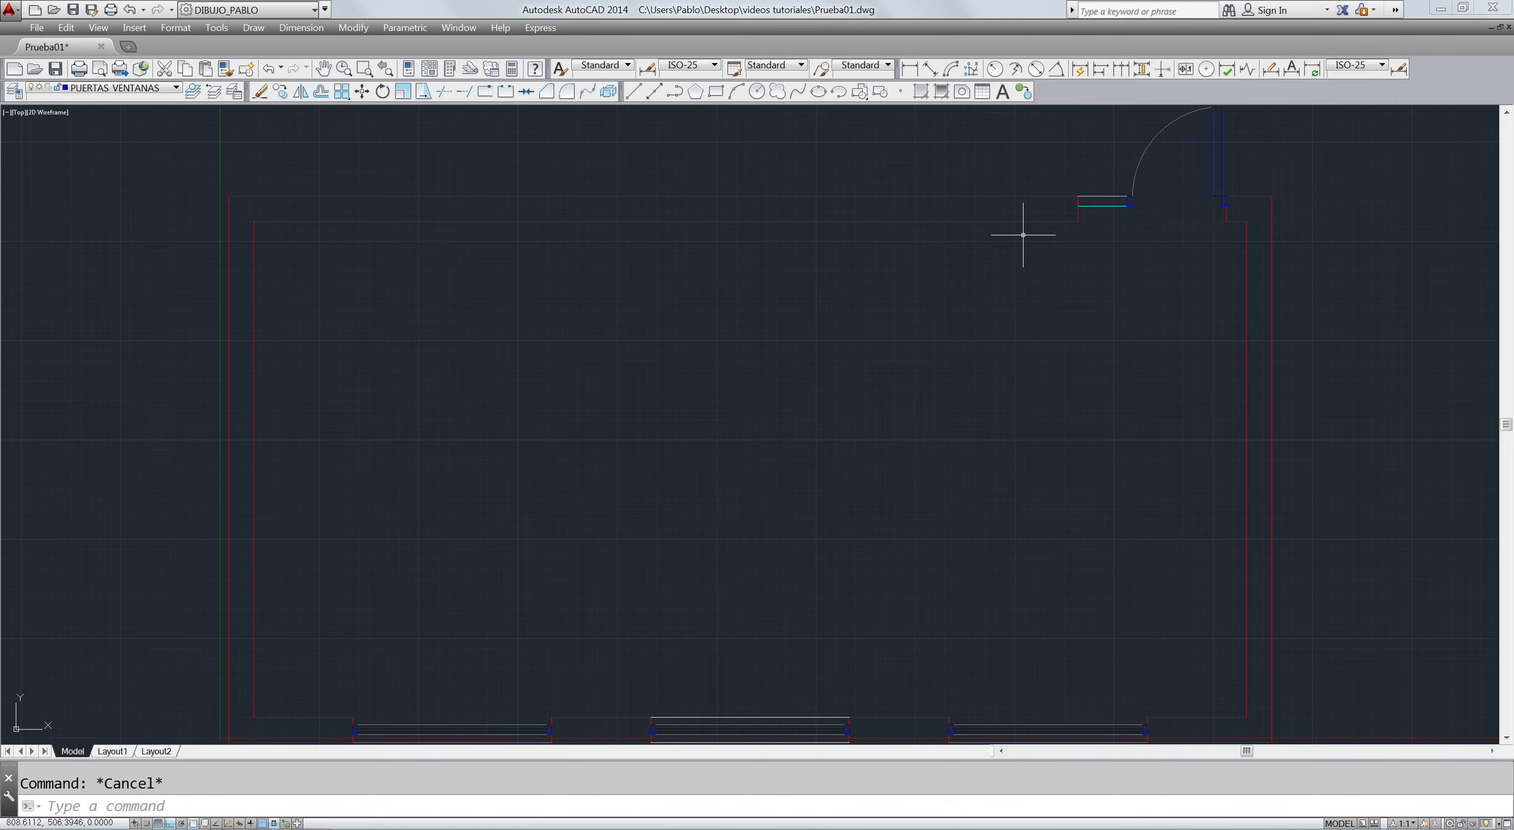
# - Join the left wall's outer and inner polylines with their end segments at the door and window openings using PEDIT
pyautogui.write('pe')
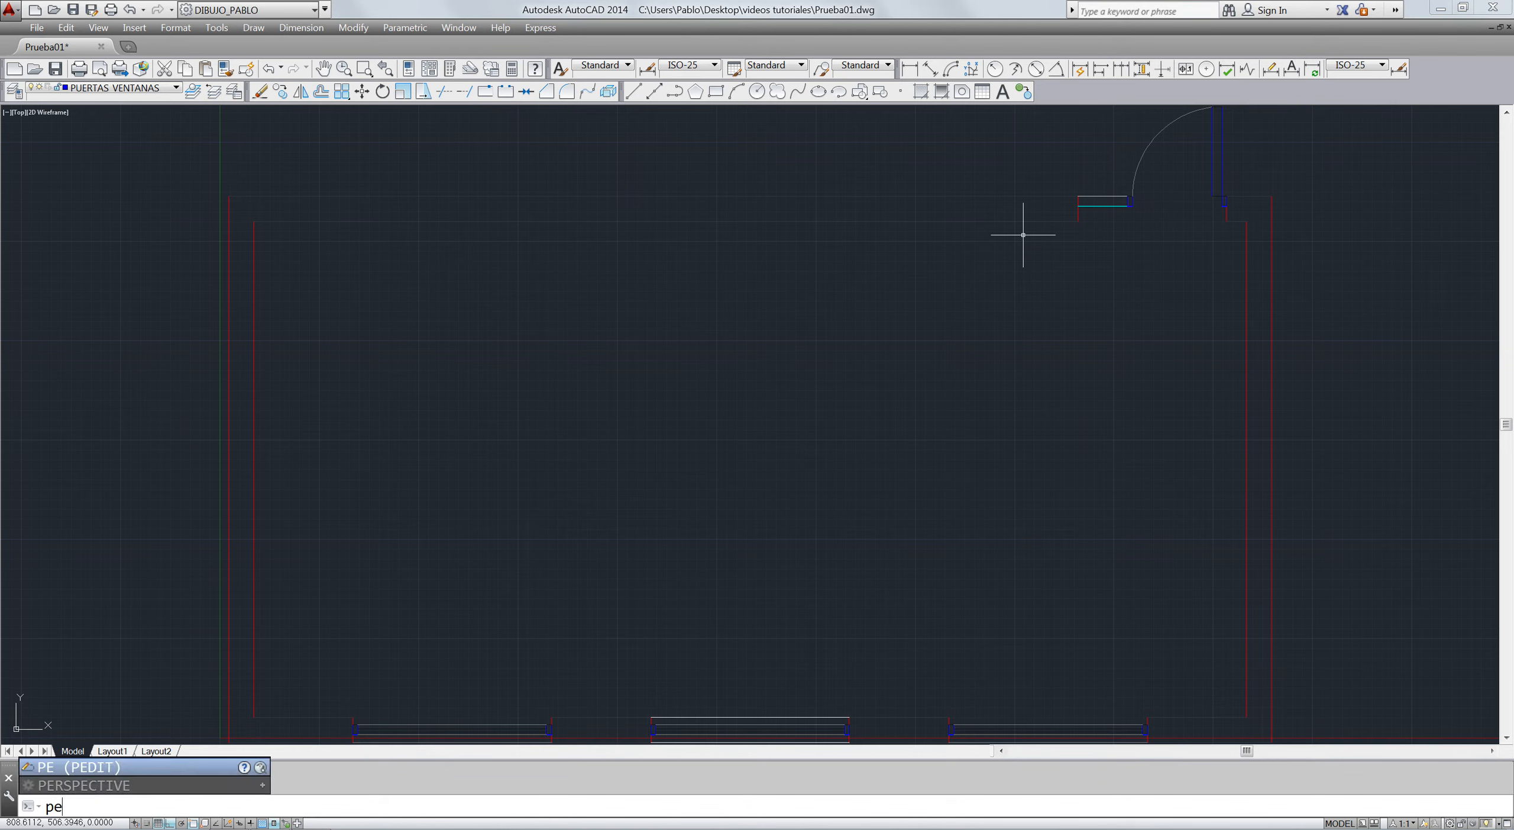
pyautogui.press('Return')
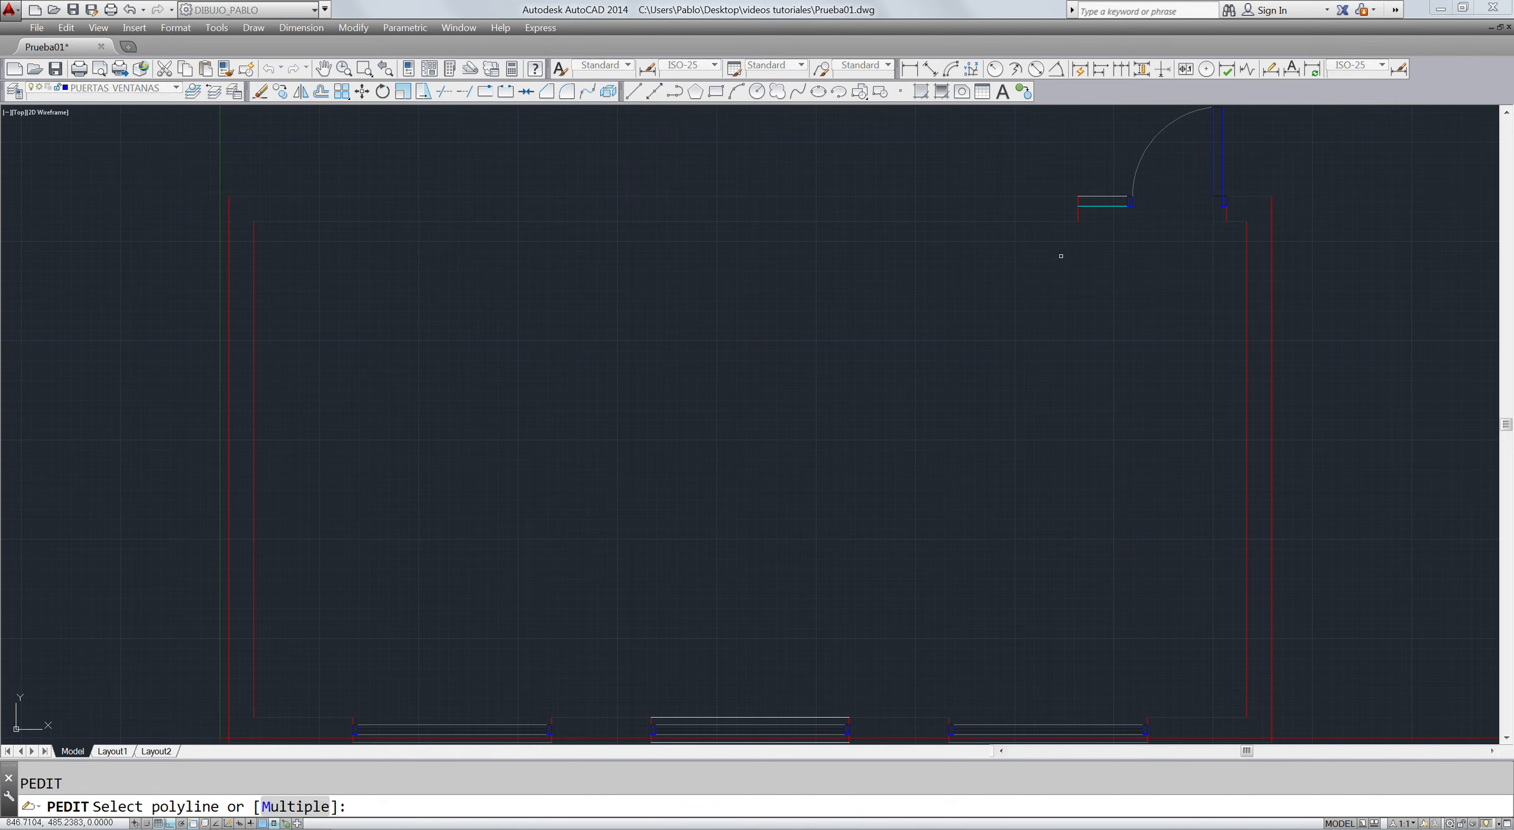
pyautogui.click(1071, 222)
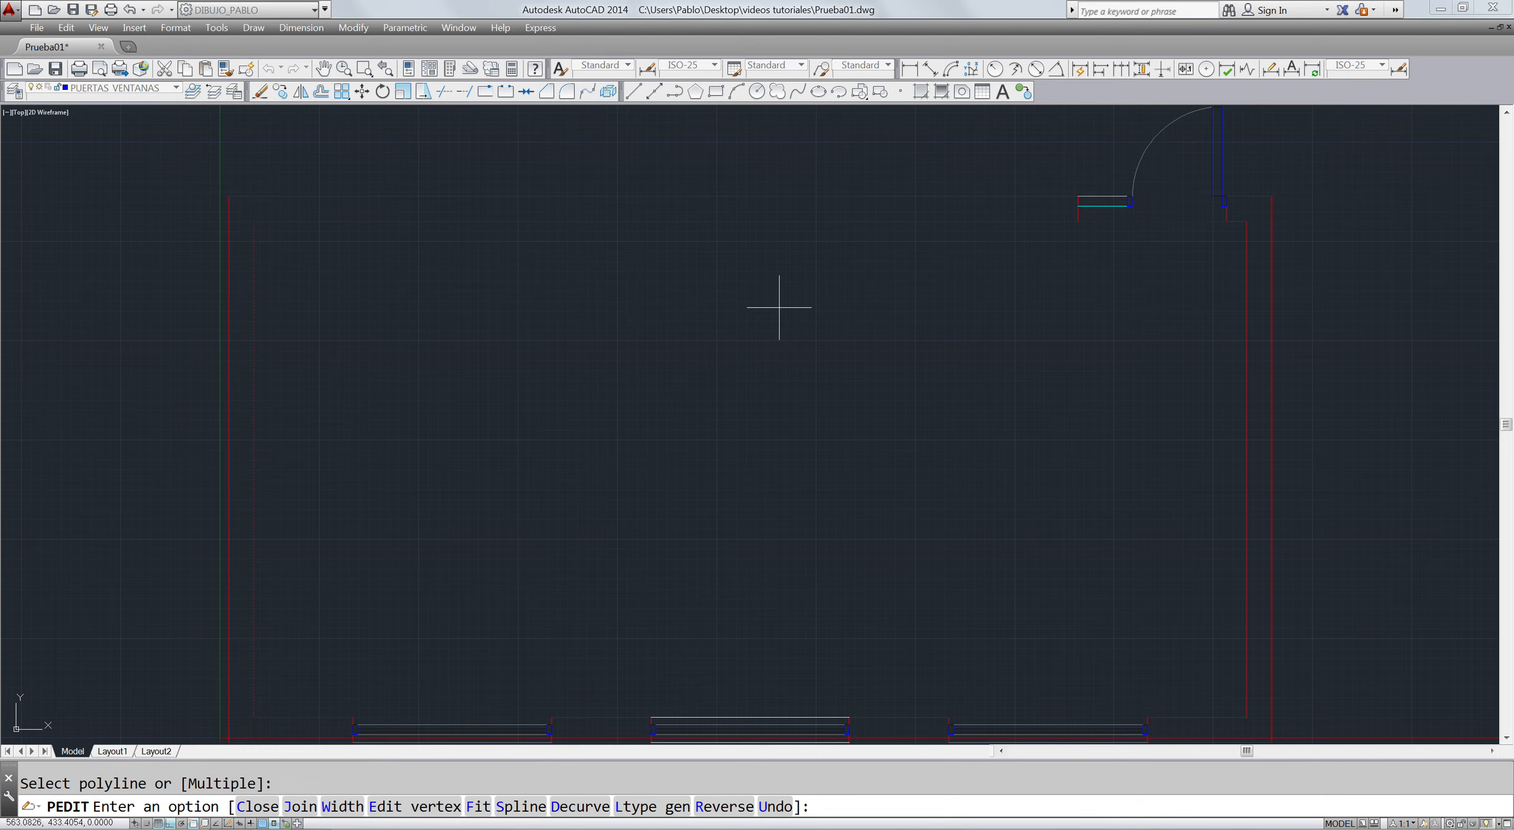
pyautogui.write('j')
pyautogui.press('Return')
pyautogui.click(974, 175)
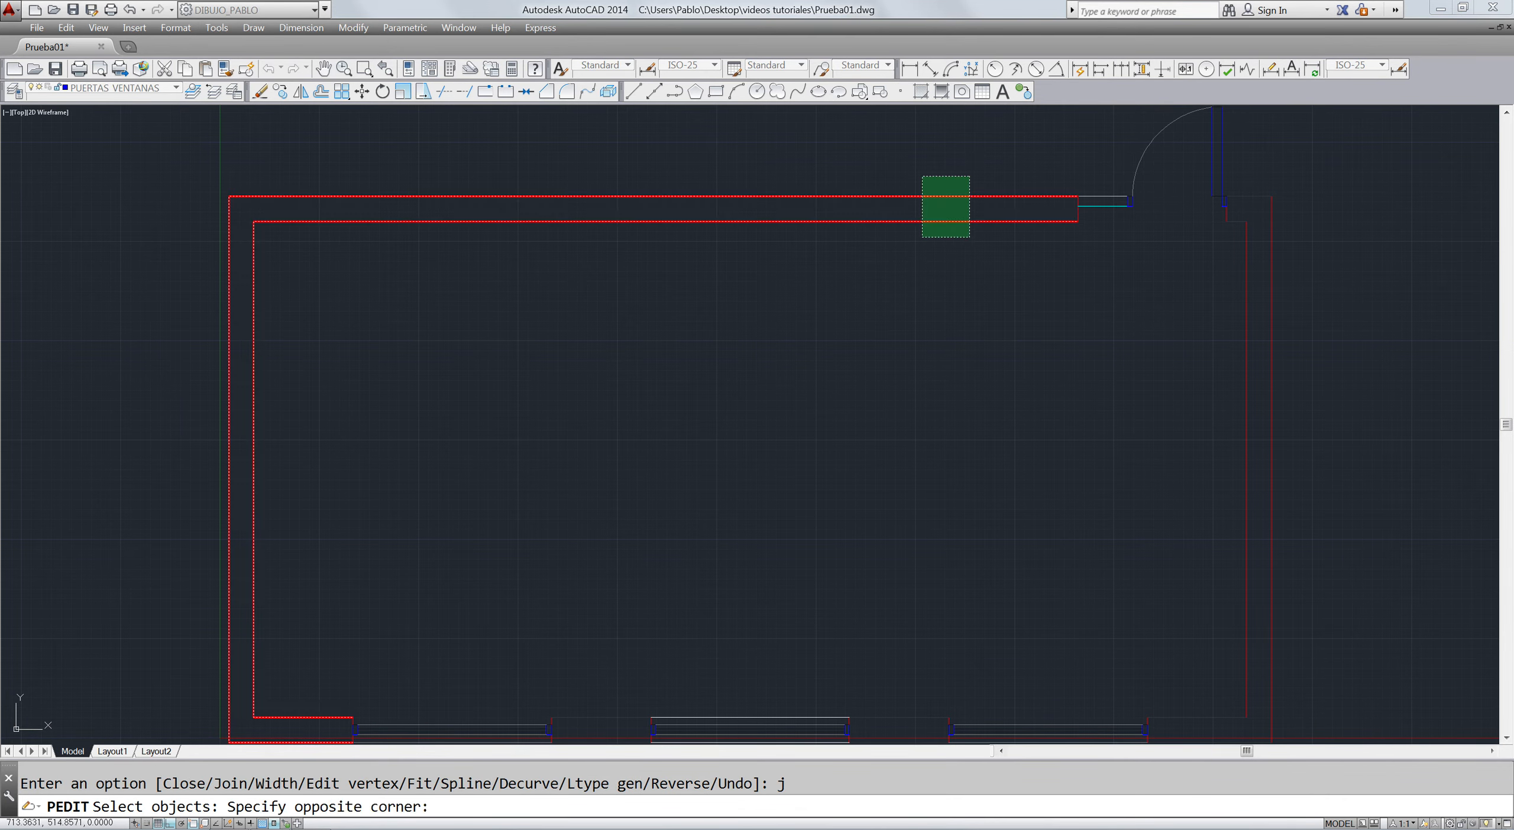
pyautogui.click(919, 236)
pyautogui.click(1084, 218)
pyautogui.click(1061, 233)
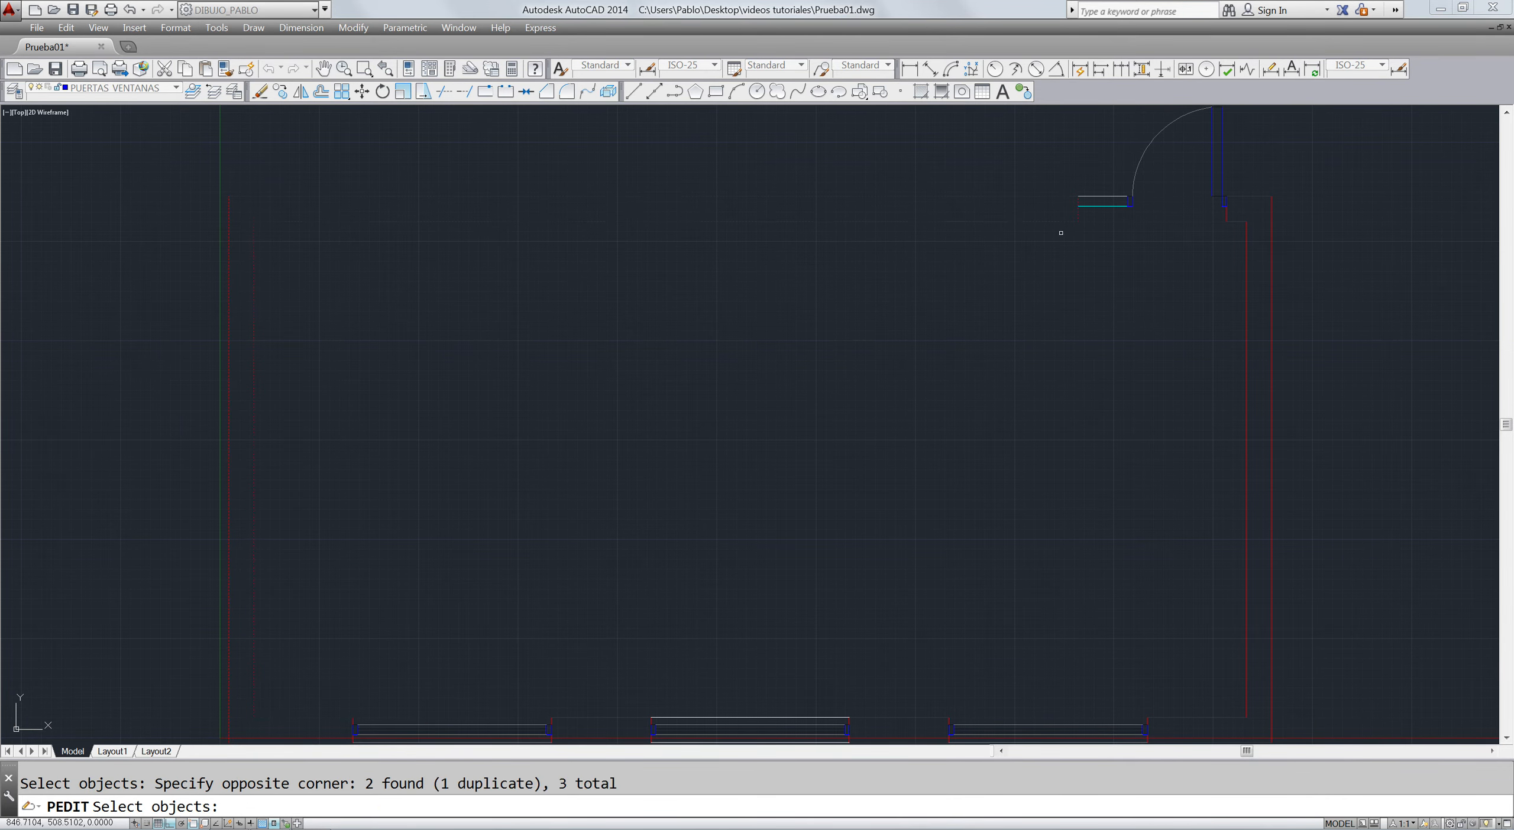
pyautogui.click(375, 707)
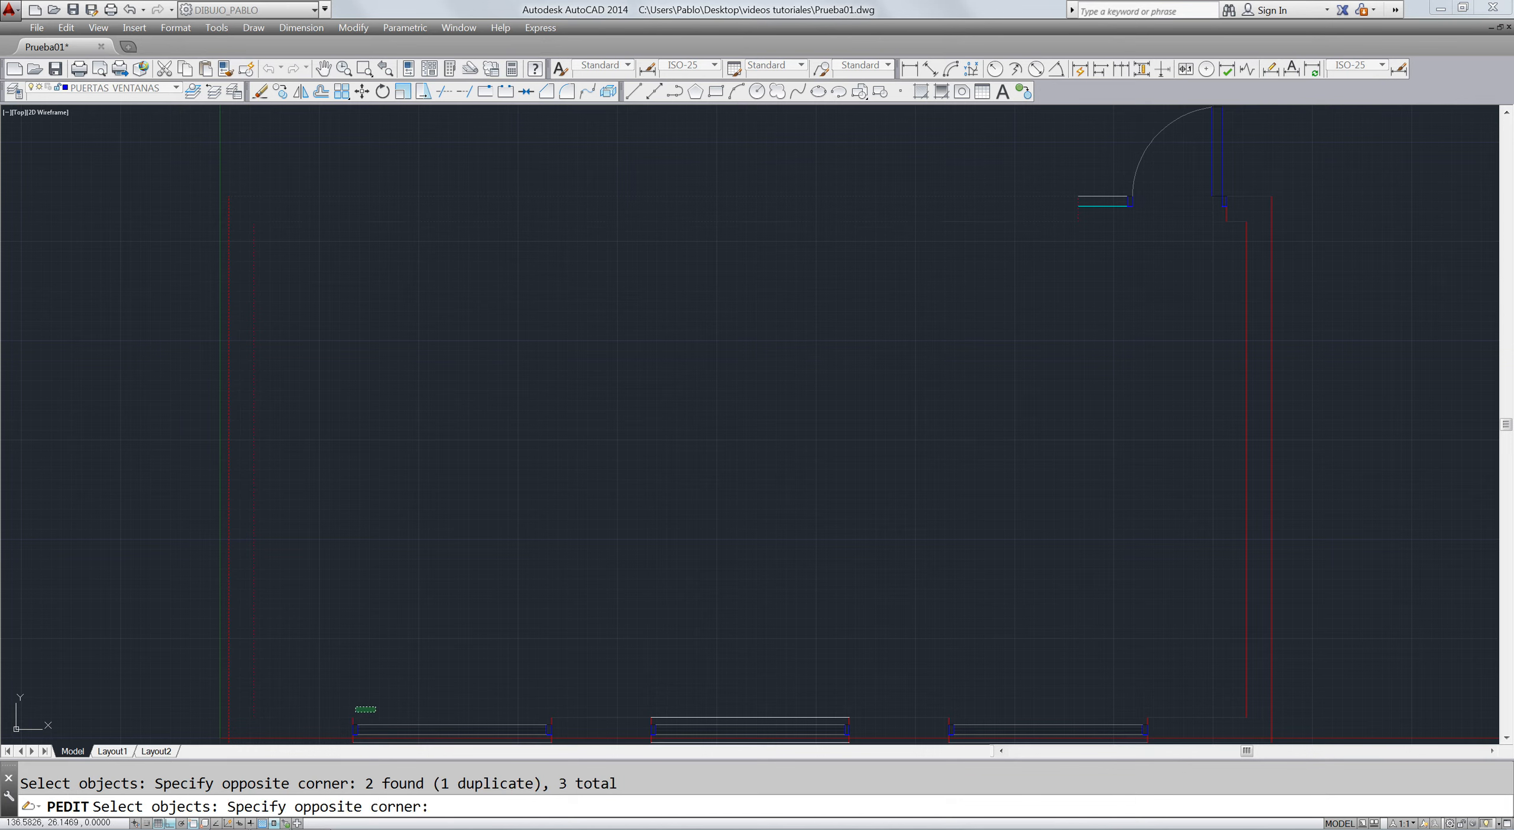
pyautogui.click(346, 721)
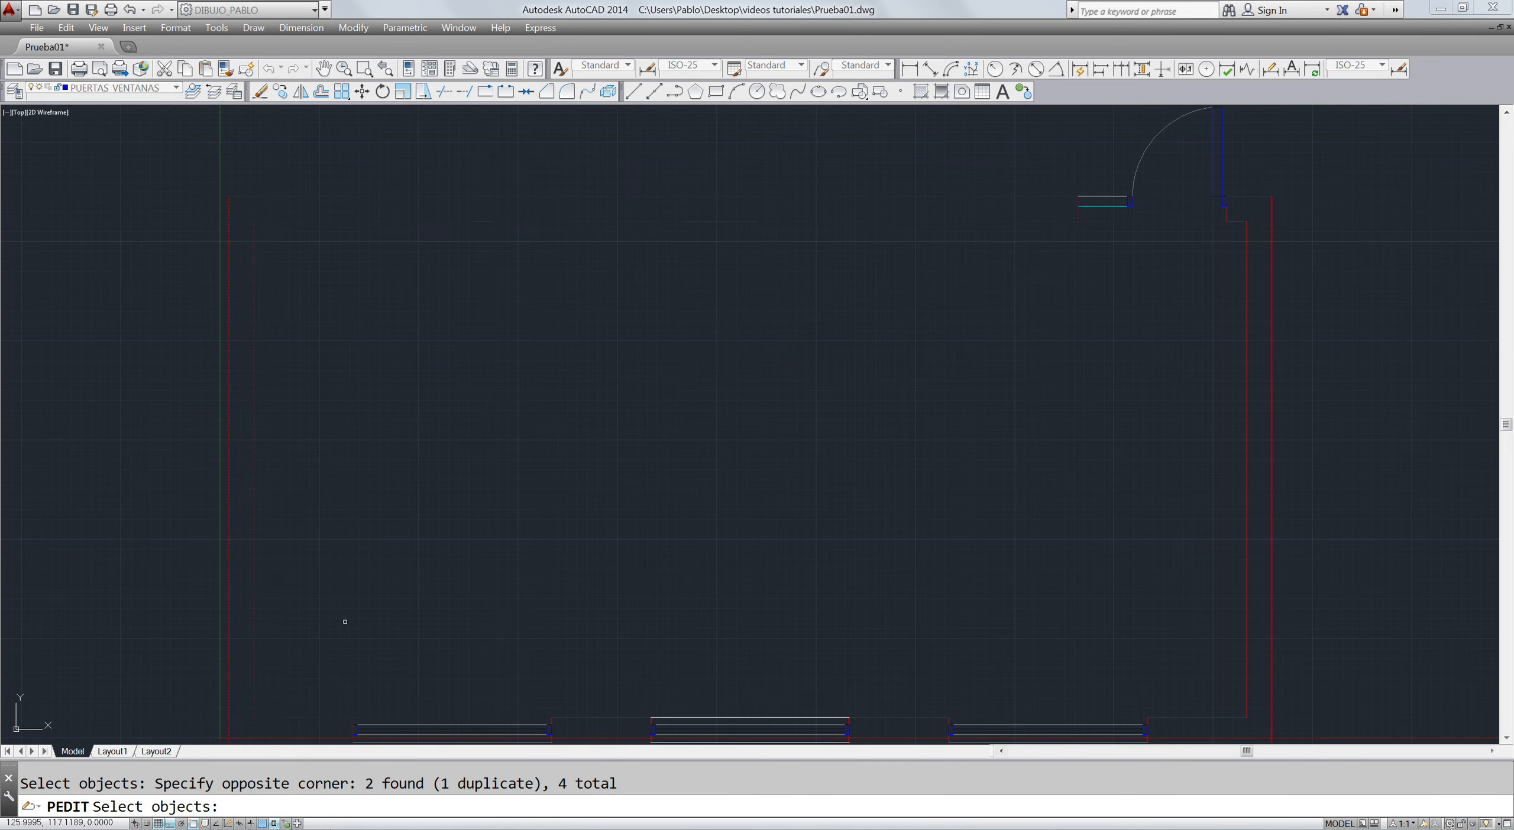
pyautogui.press('Return')
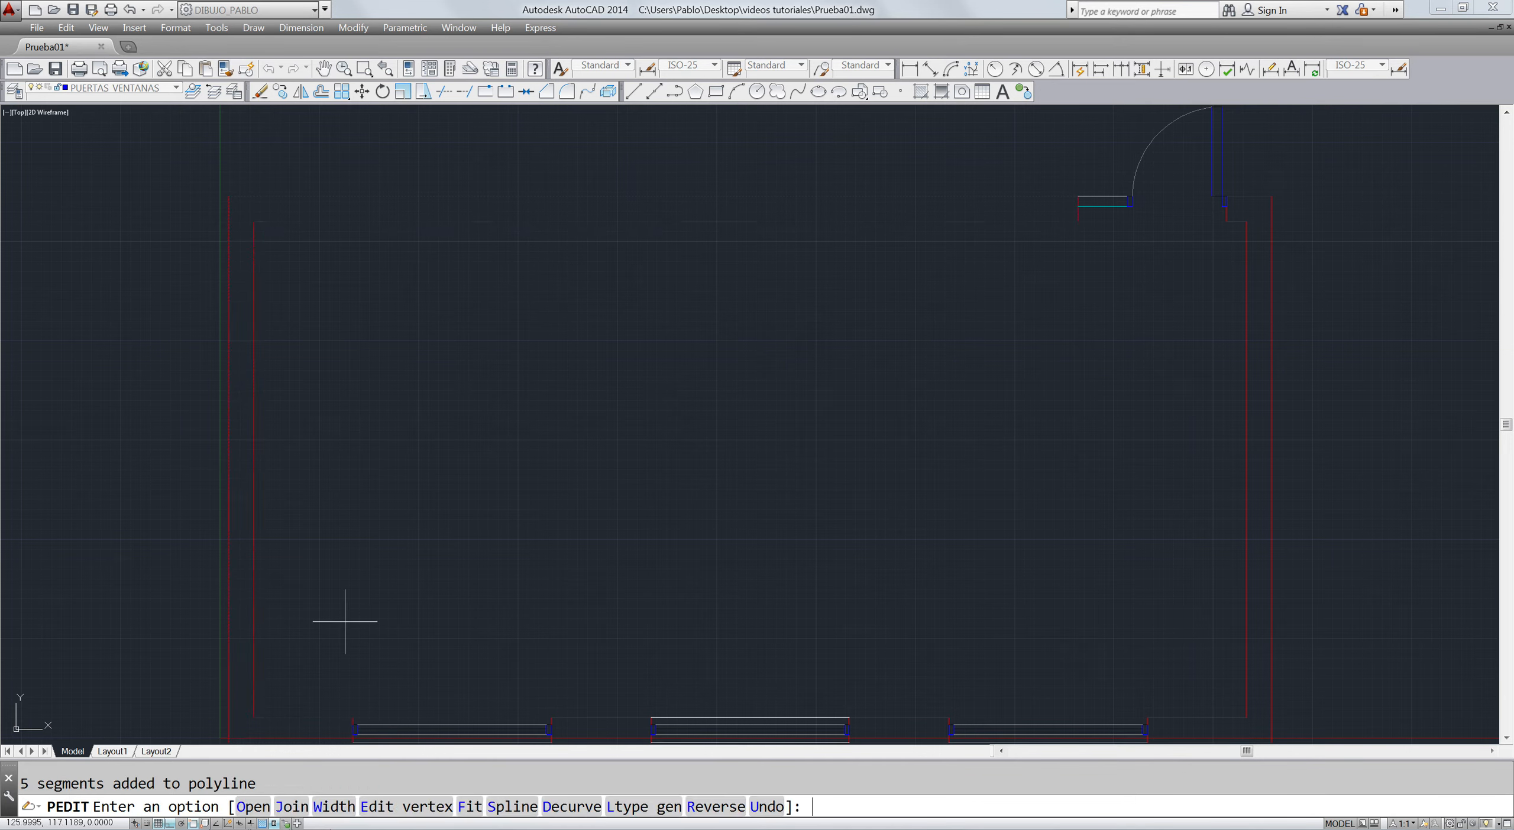
pyautogui.press('Return')
# - Check whether the joined left wall polyline is closed and list its area and perimeter
pyautogui.click(458, 221)
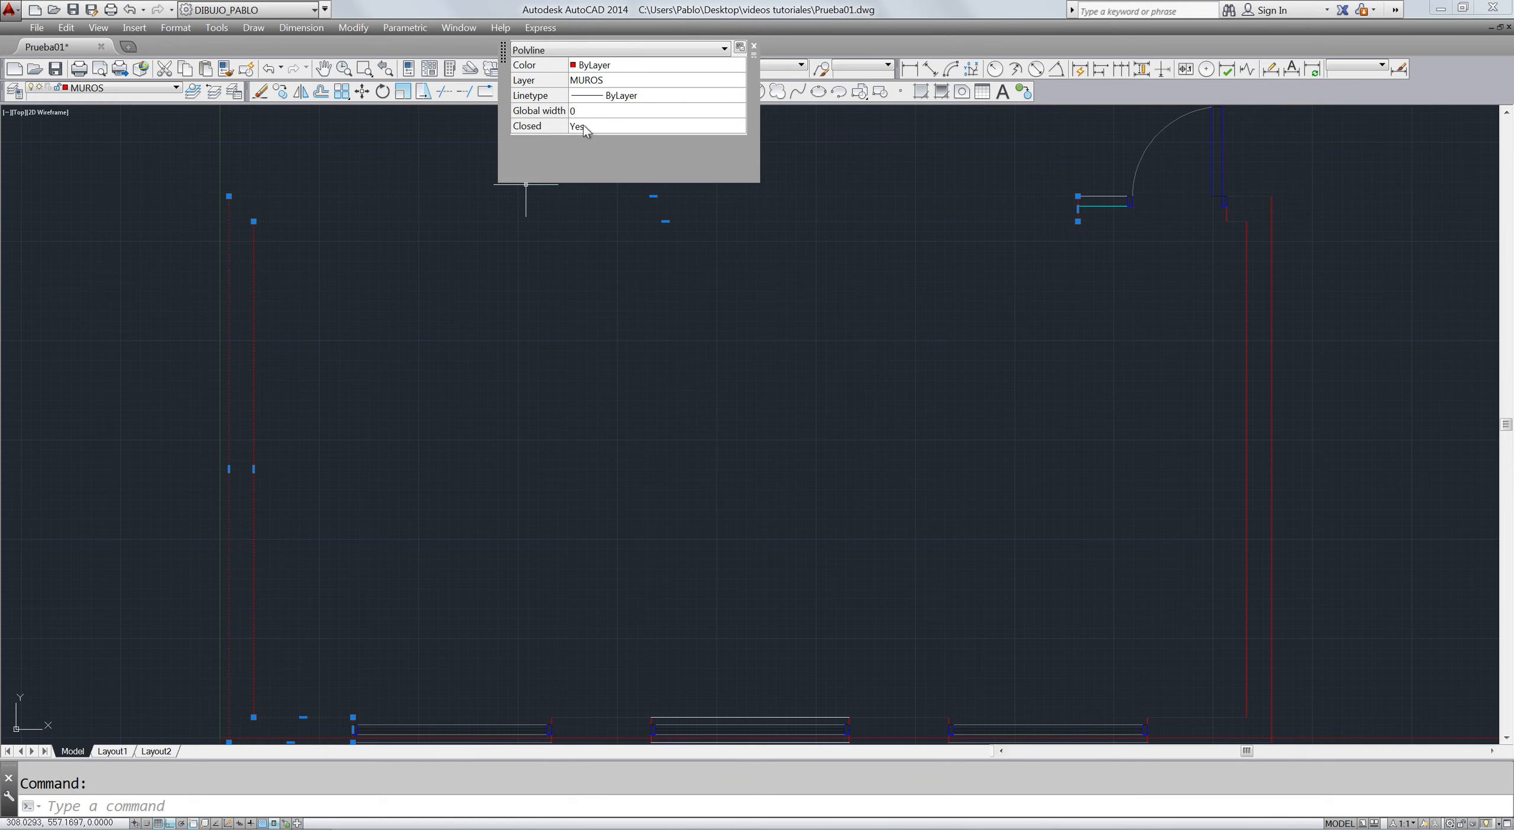
pyautogui.press('Escape')
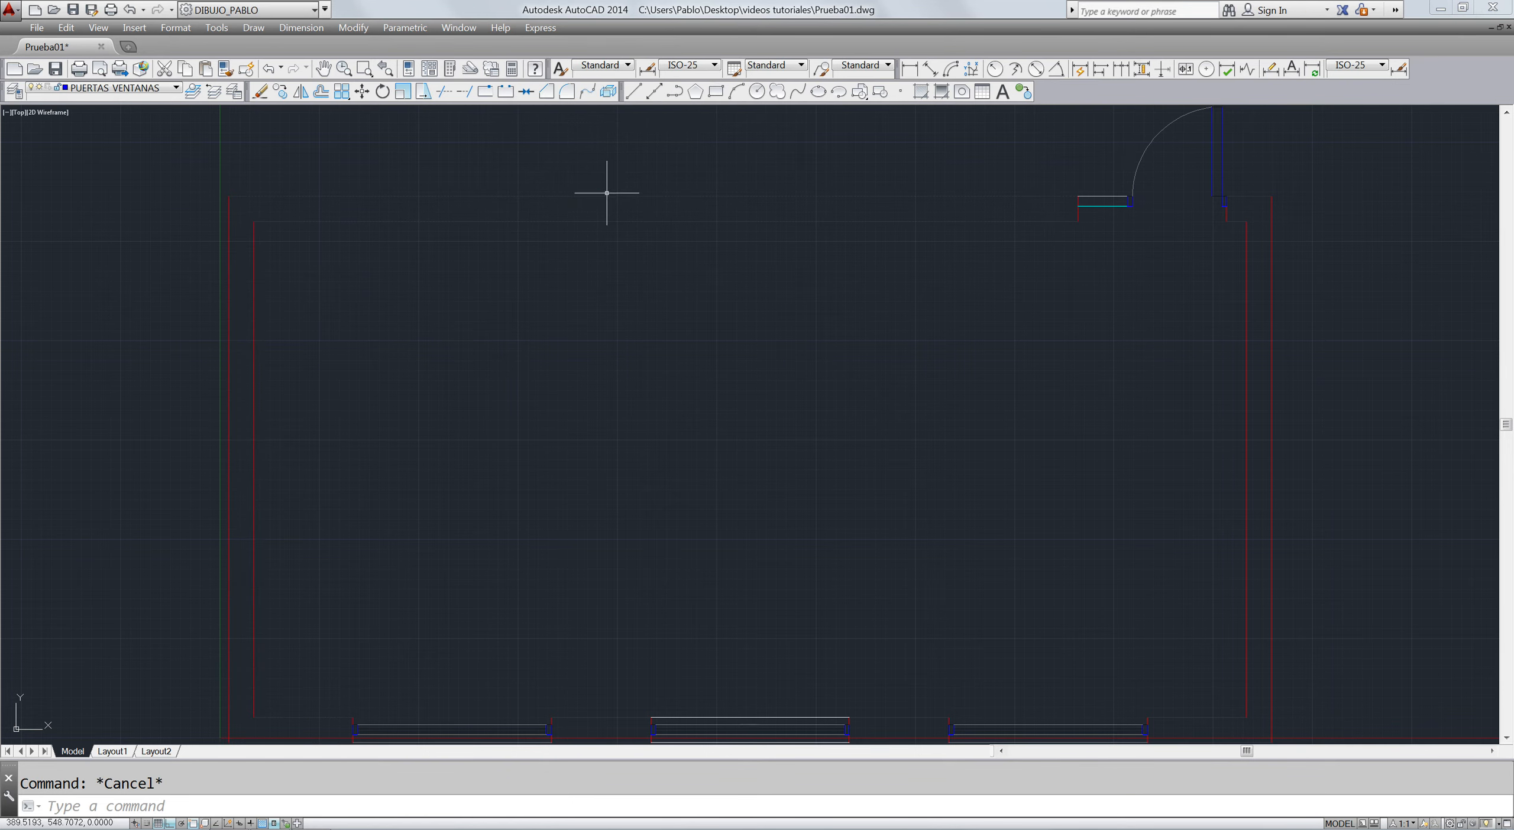
pyautogui.click(603, 195)
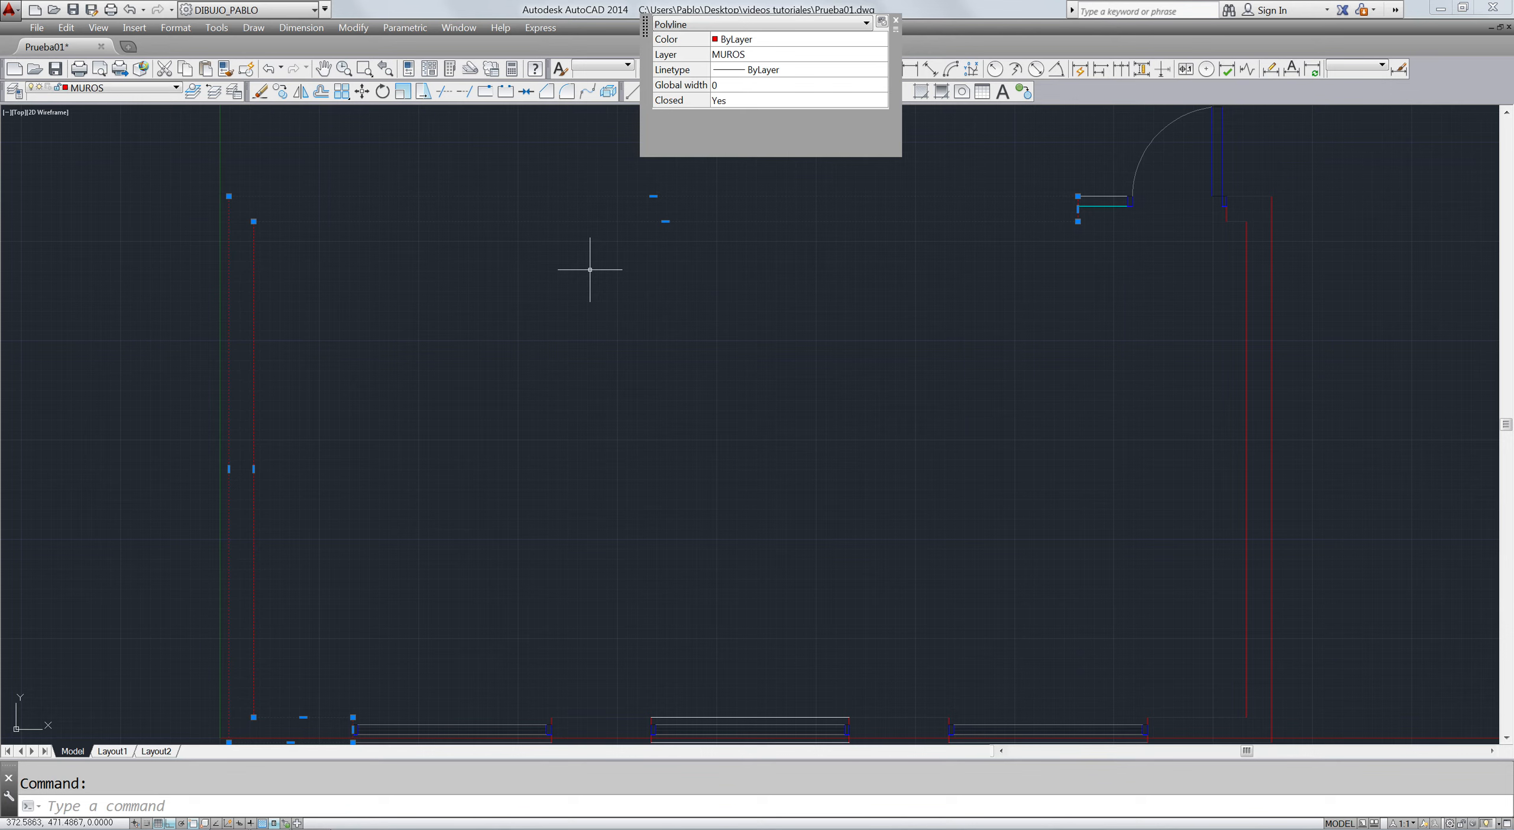
pyautogui.write('li')
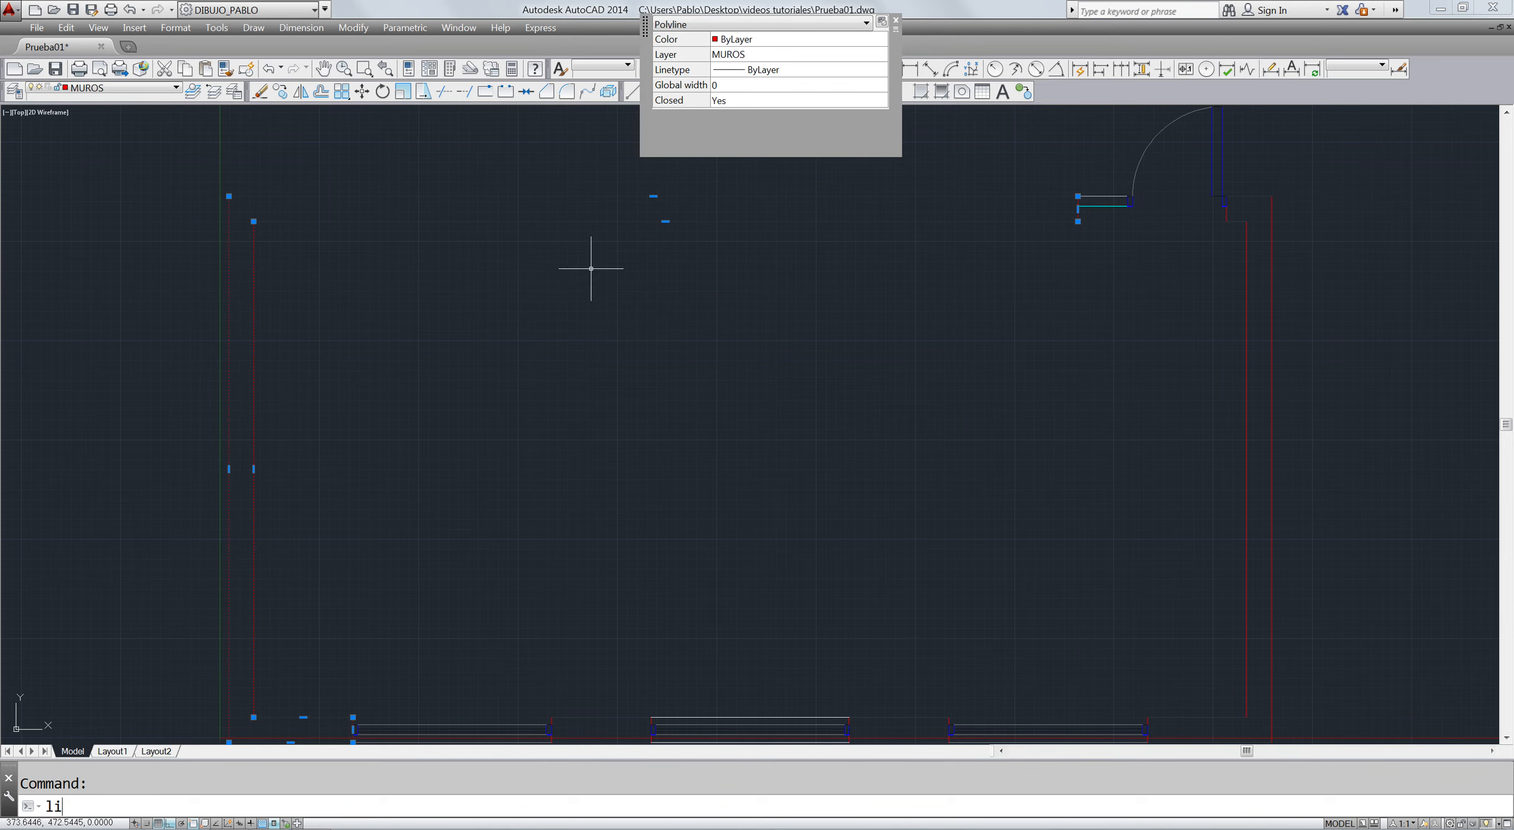
pyautogui.press('Return')
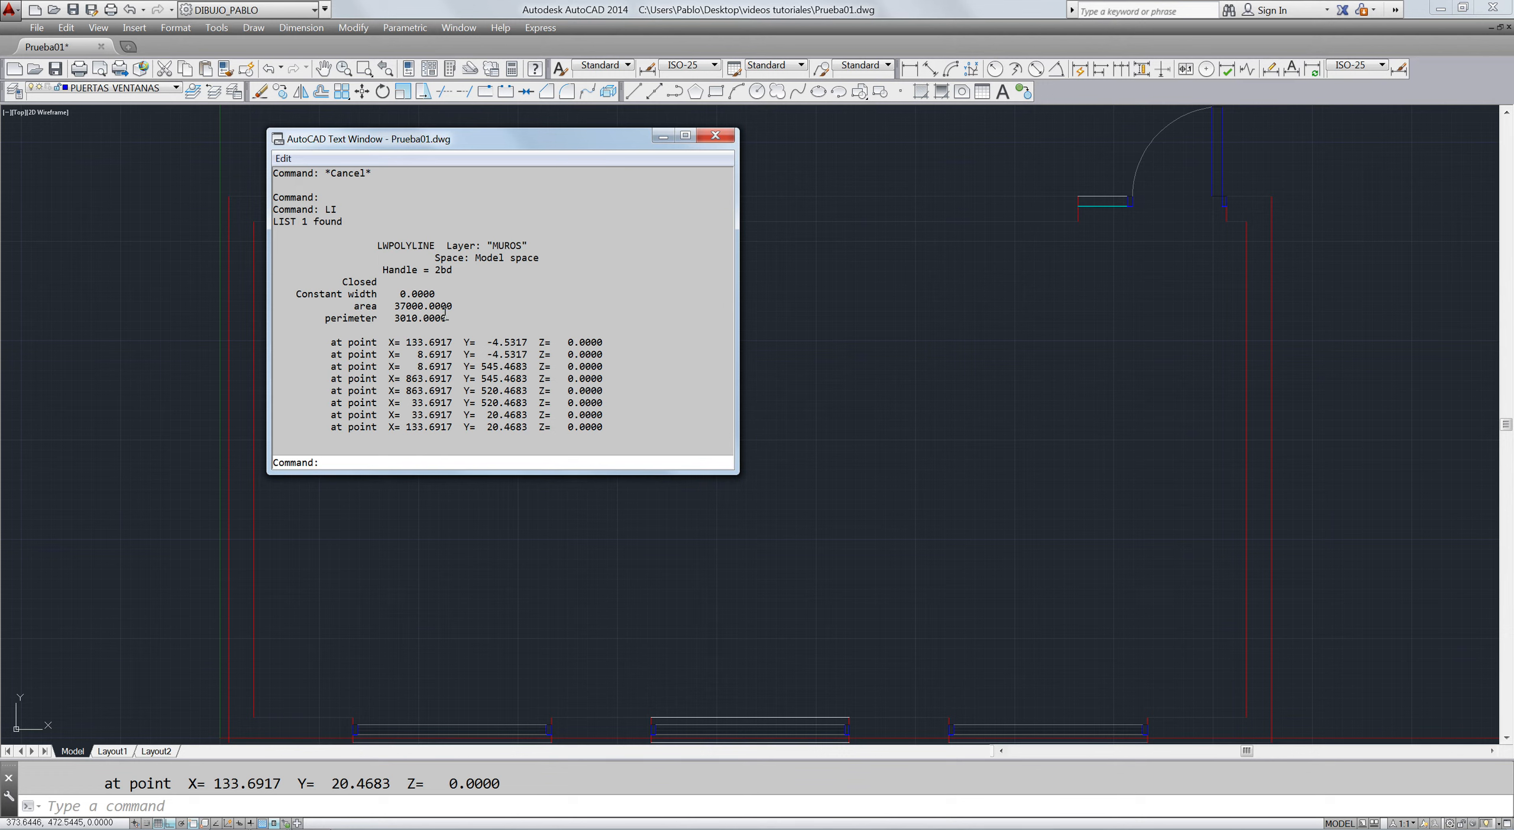
pyautogui.moveTo(395, 305); pyautogui.dragTo(409, 302)
pyautogui.click(717, 136)
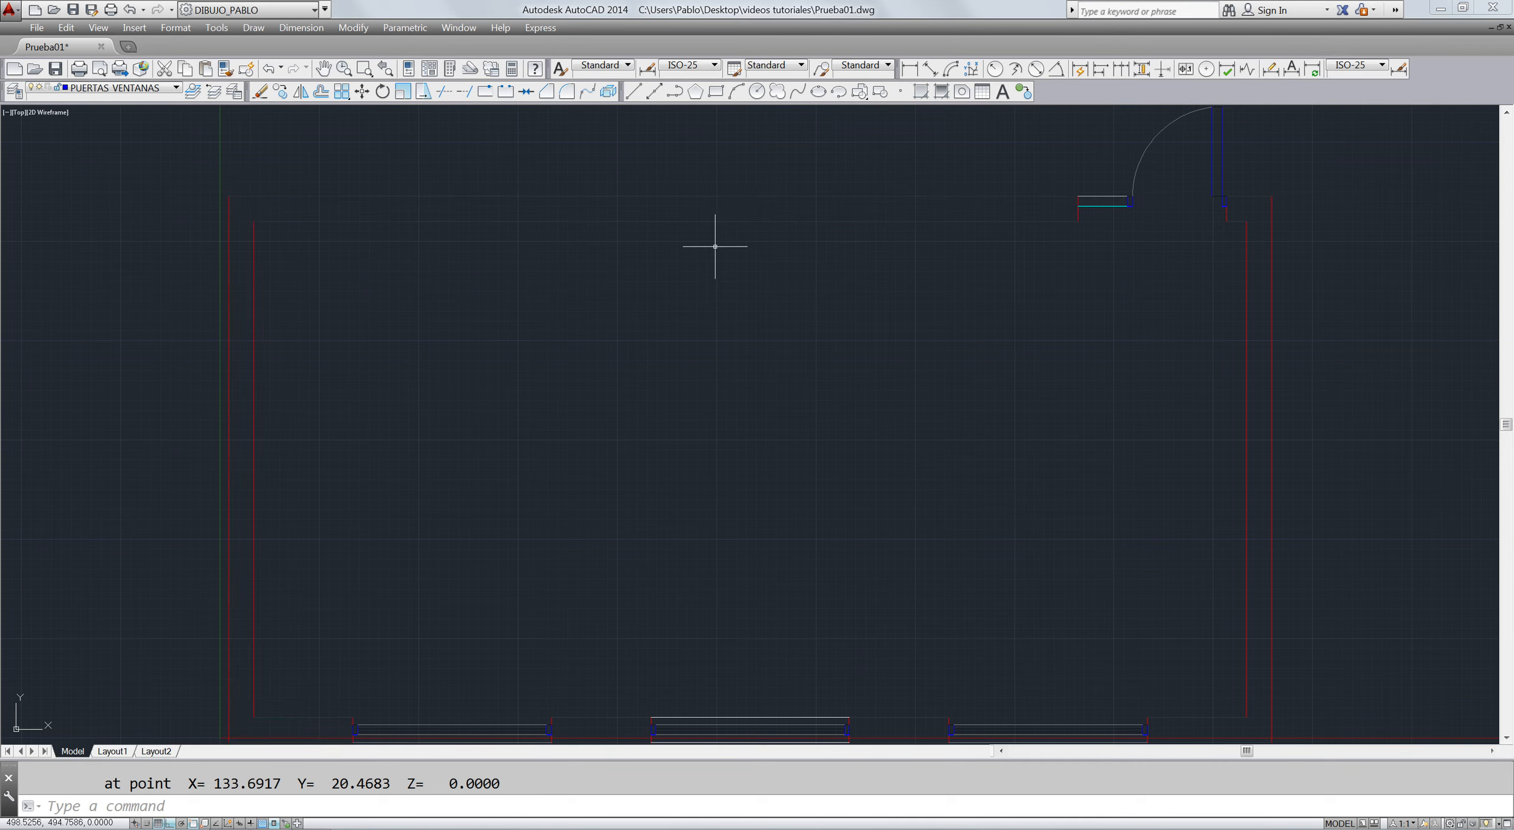
pyautogui.write('H')
pyautogui.press('Return')
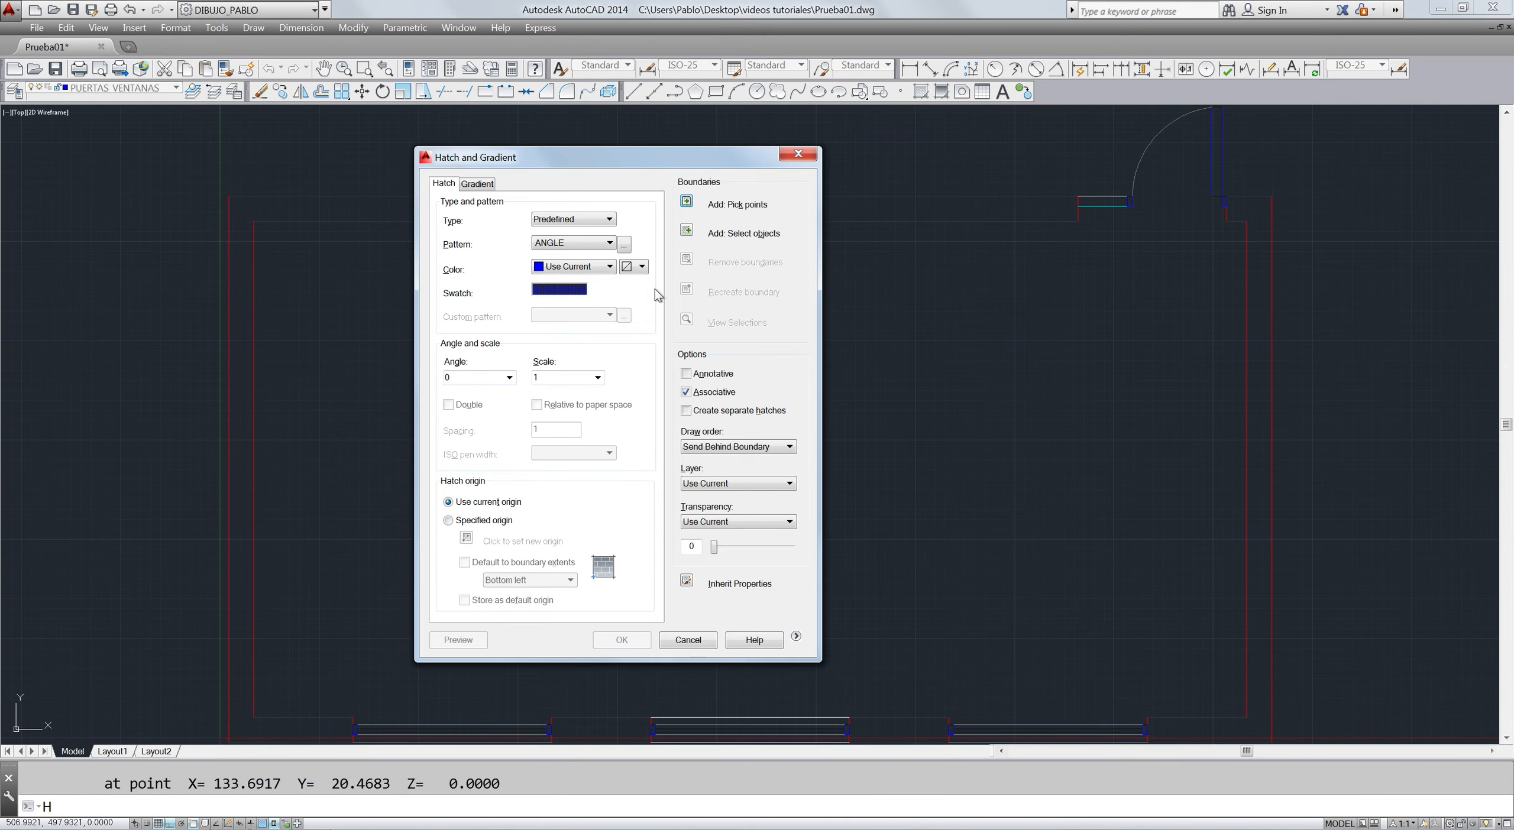
pyautogui.click(574, 290)
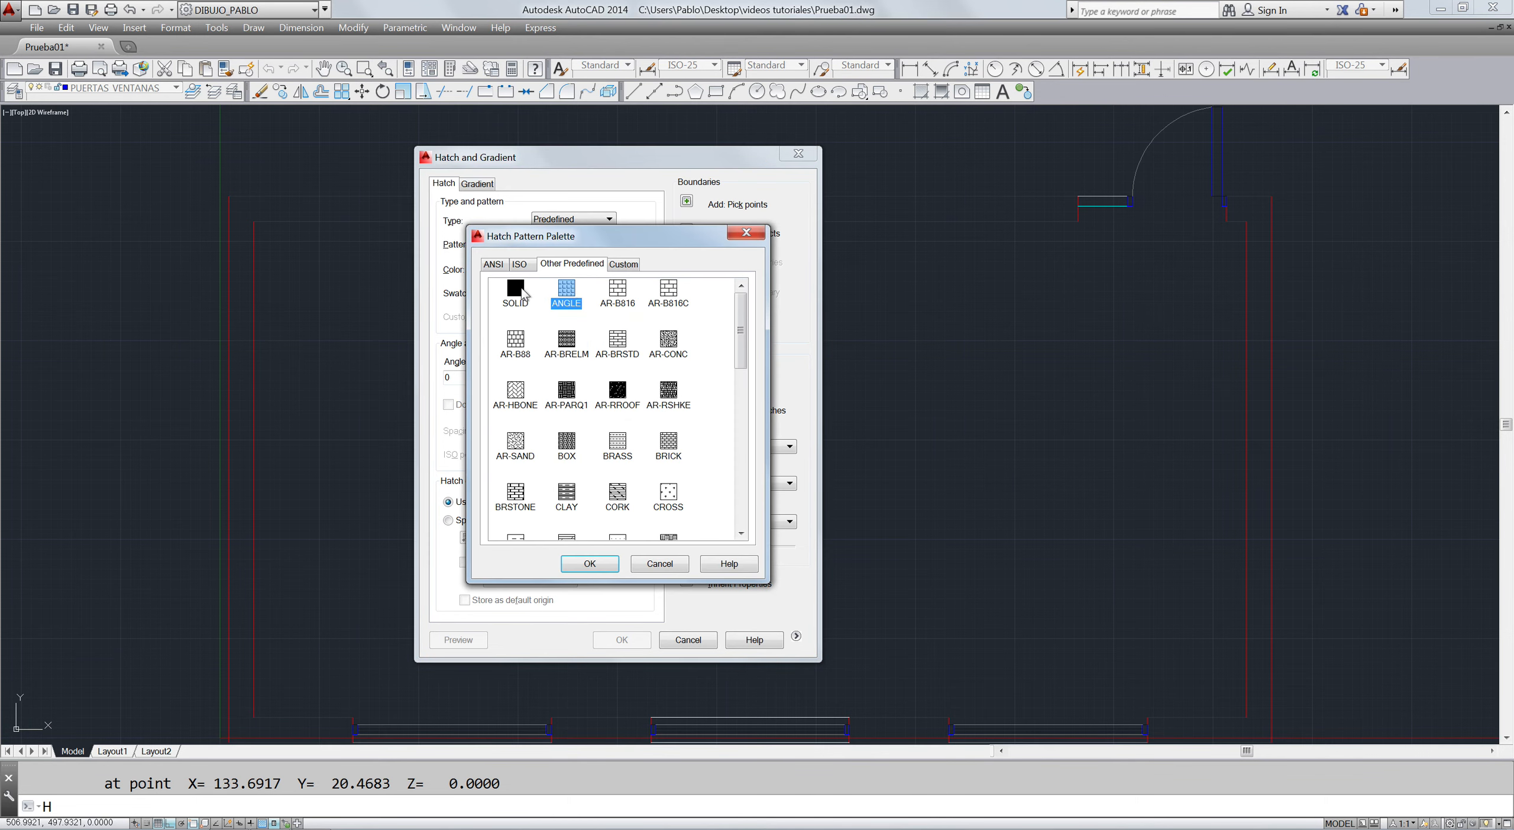
pyautogui.click(515, 290)
pyautogui.click(589, 564)
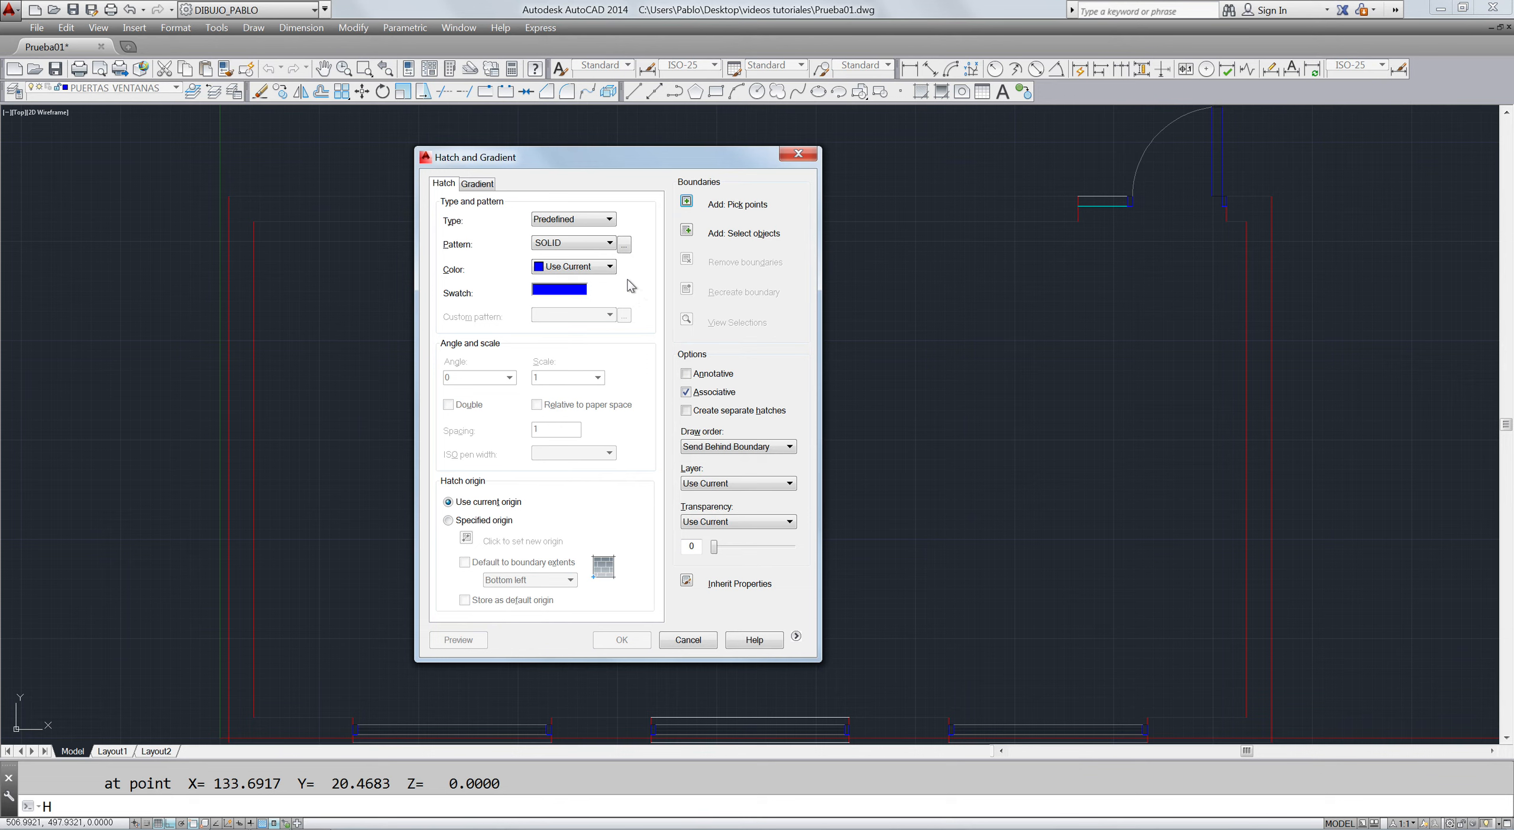
pyautogui.press('Escape')
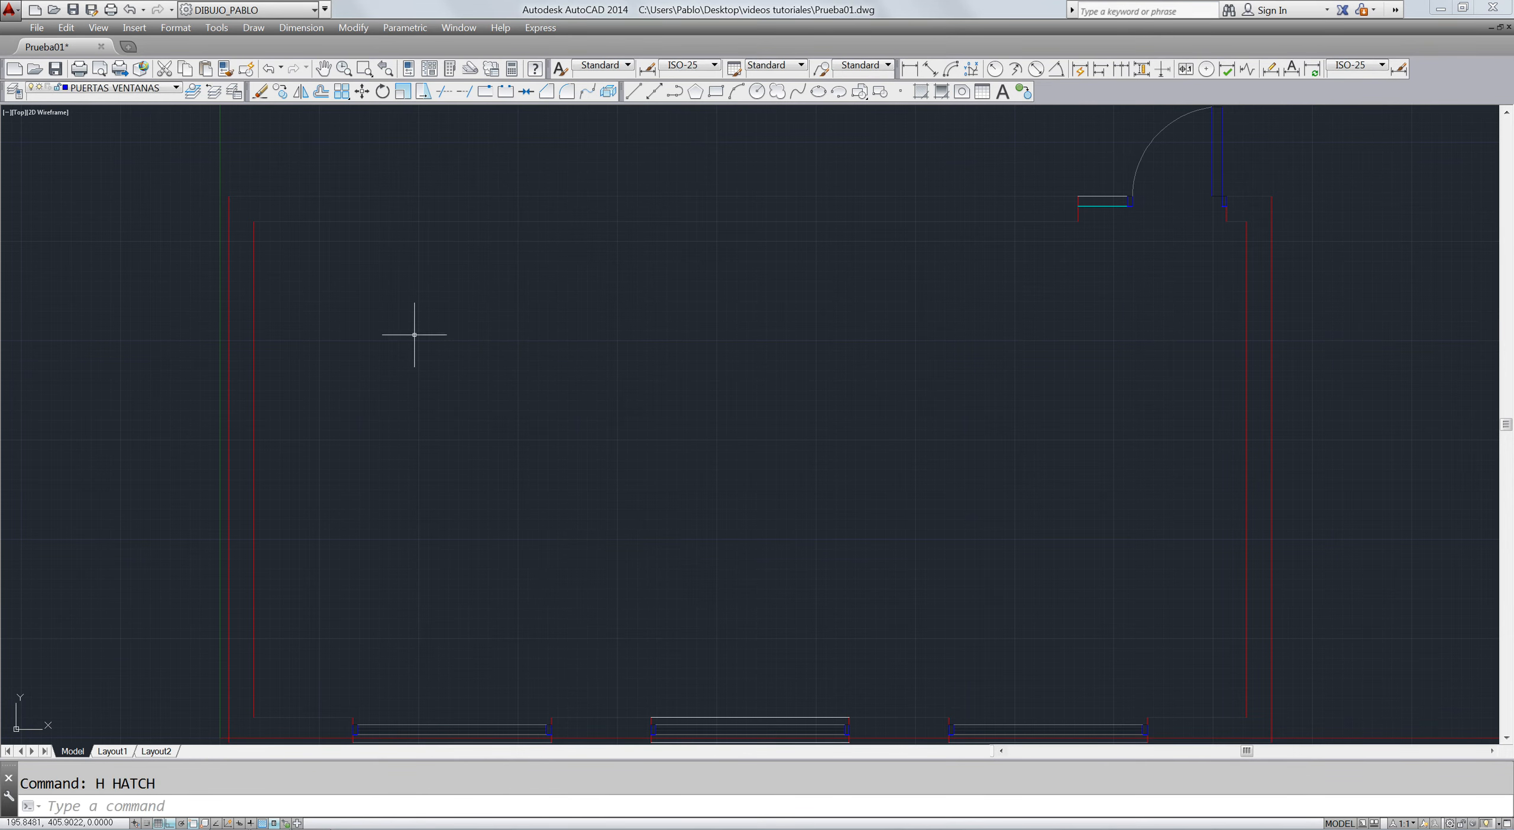
# - Make HATCH the current layer and set up a new hatch on layer HATCH with draw order Send to Back
pyautogui.click(142, 88)
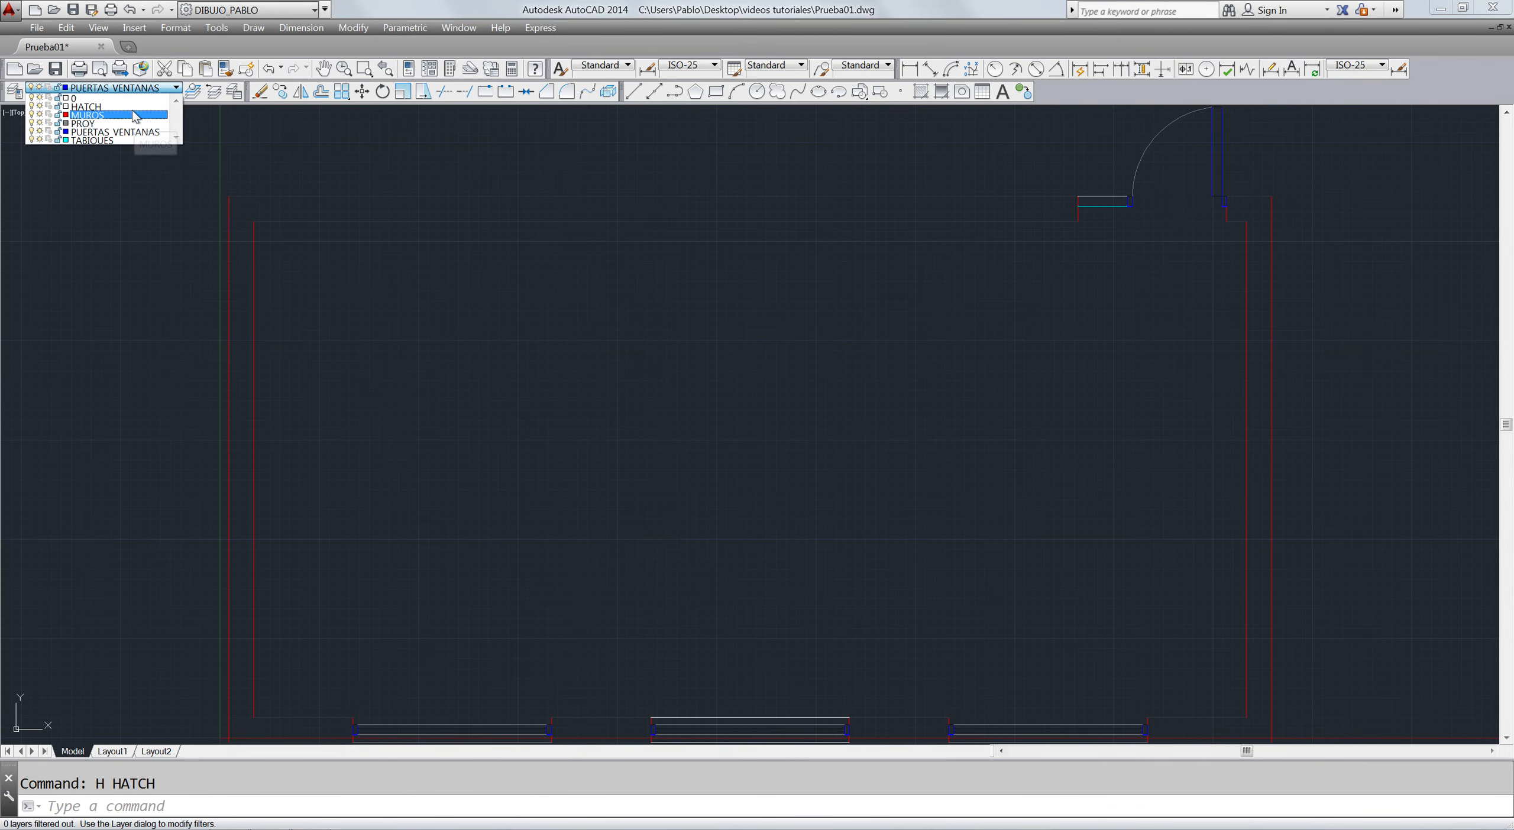
pyautogui.click(135, 107)
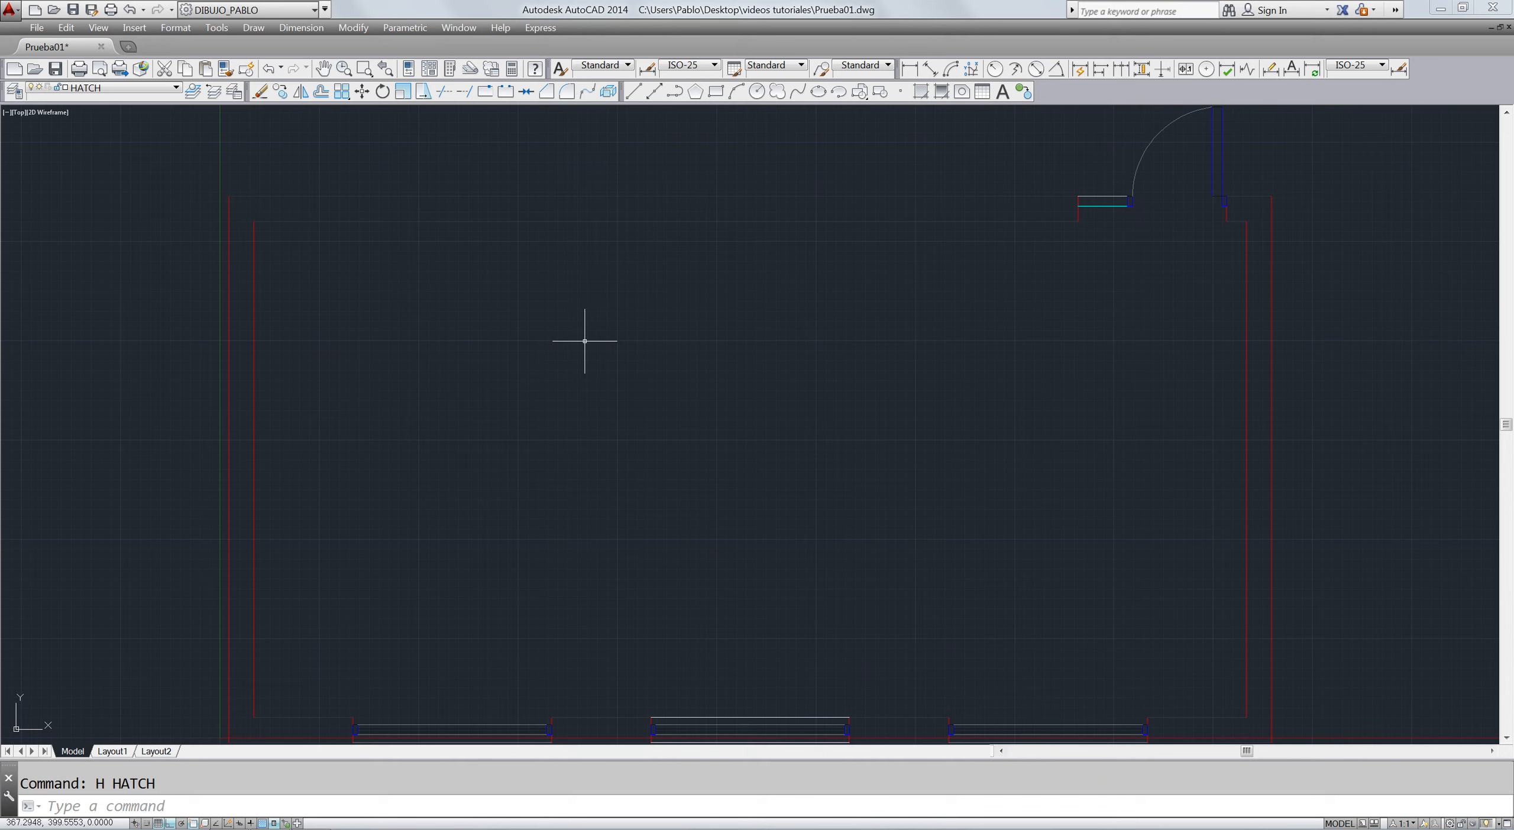
pyautogui.write('H')
pyautogui.press('Return')
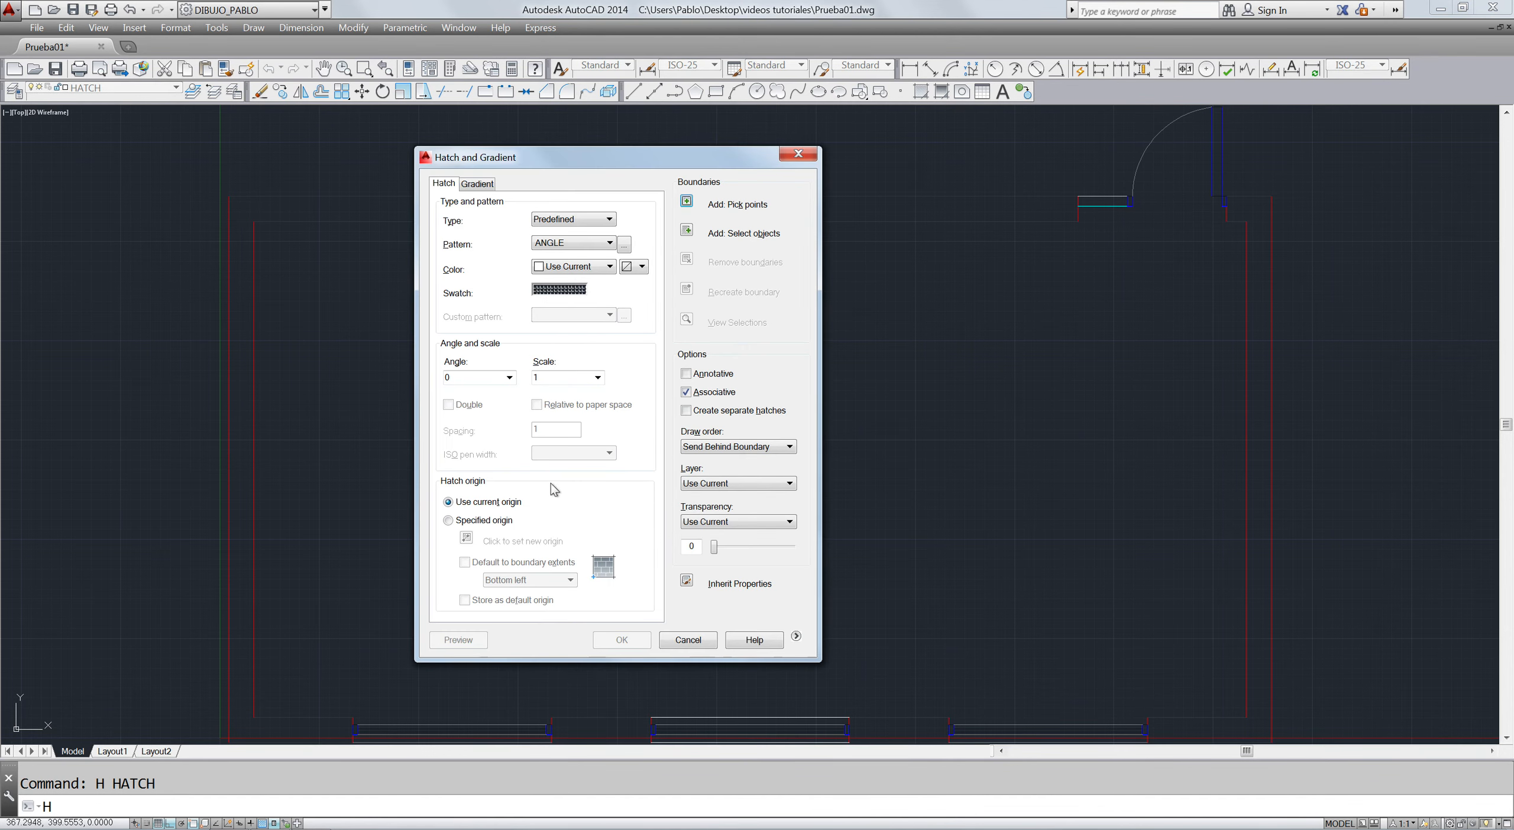
pyautogui.click(760, 484)
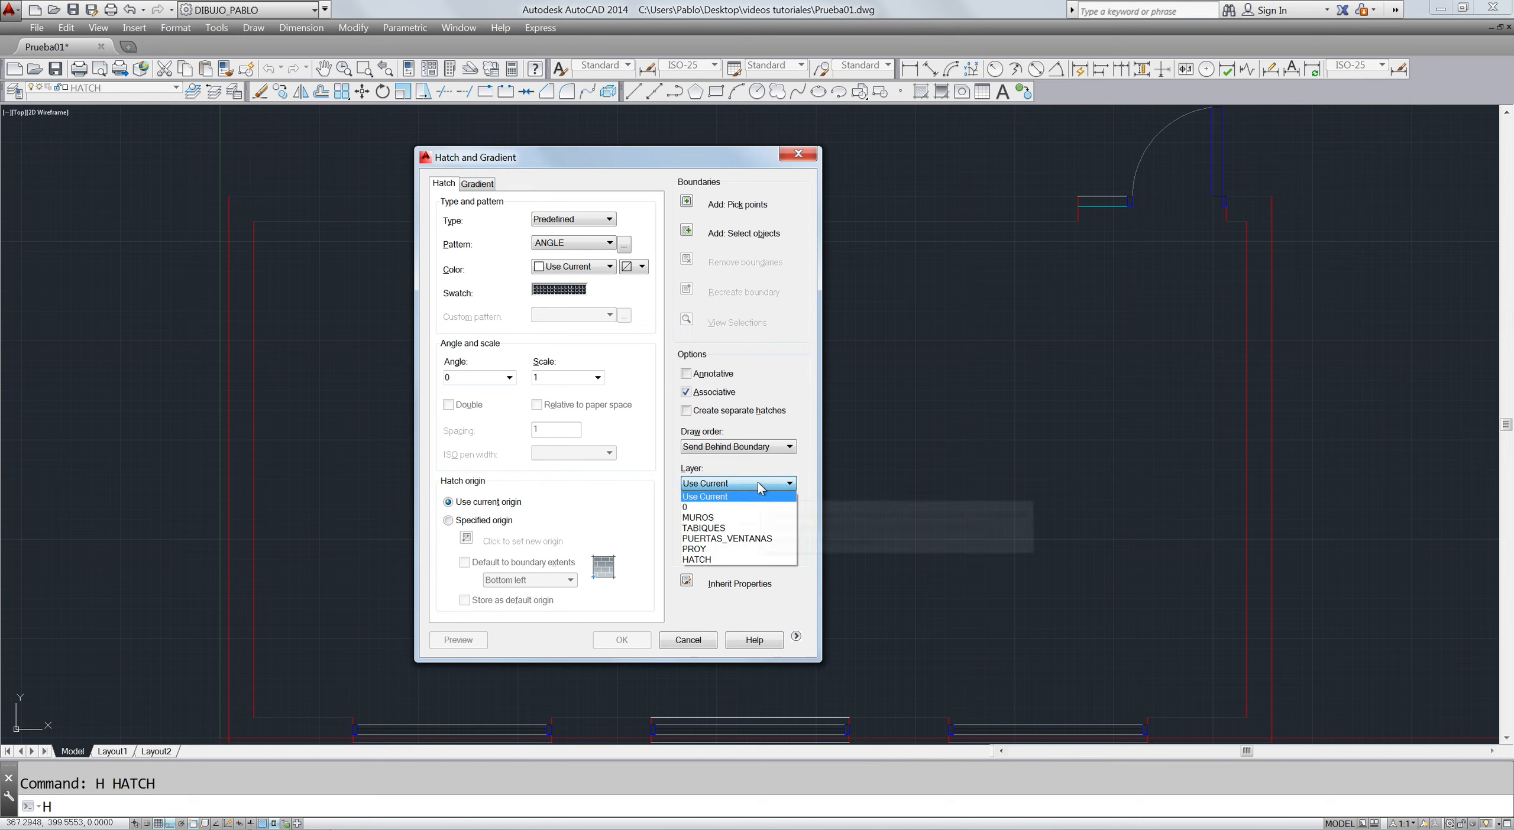
pyautogui.click(710, 559)
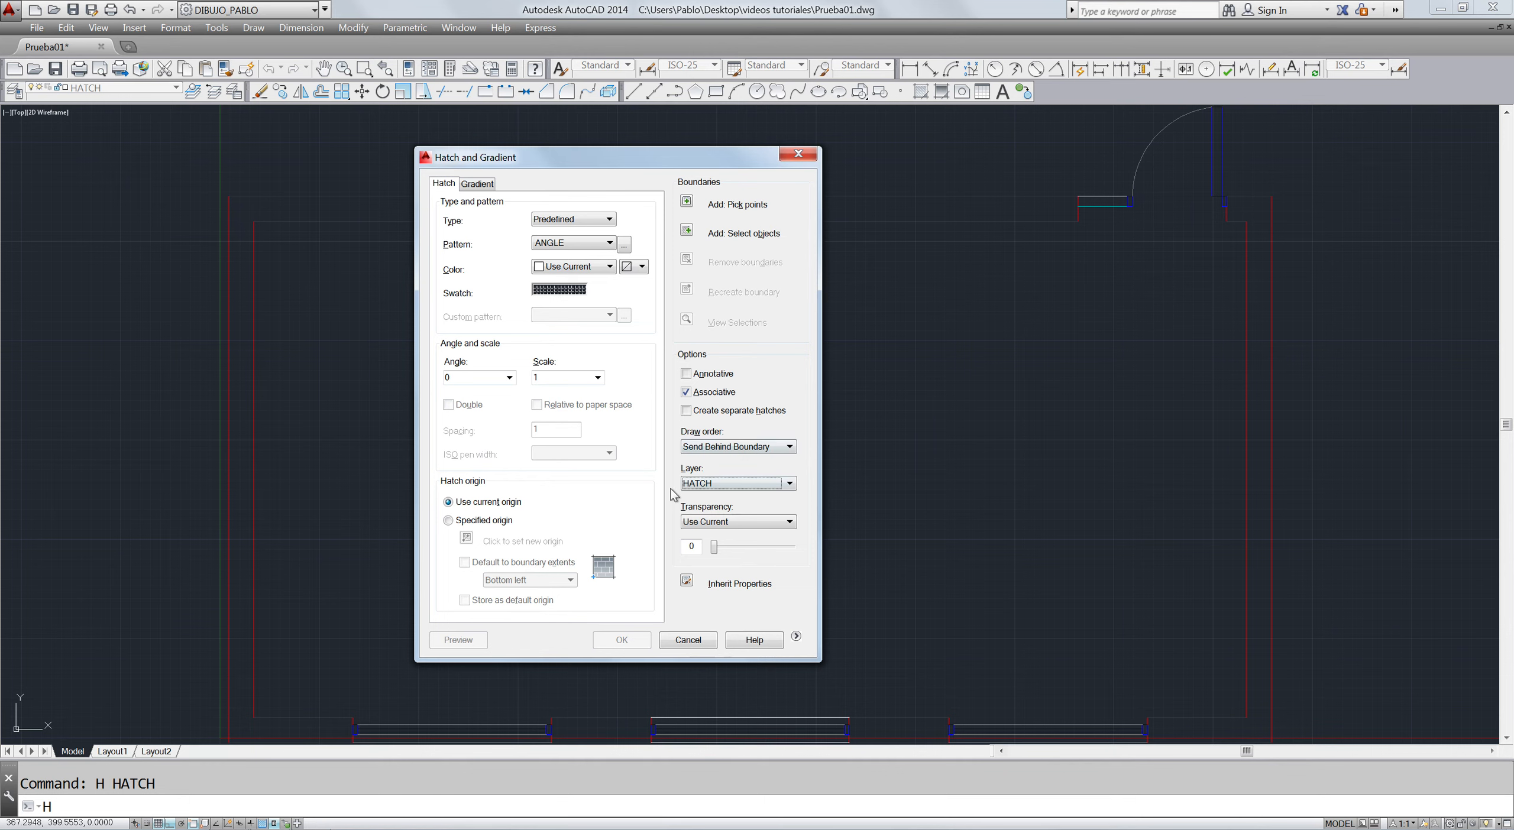
pyautogui.click(712, 447)
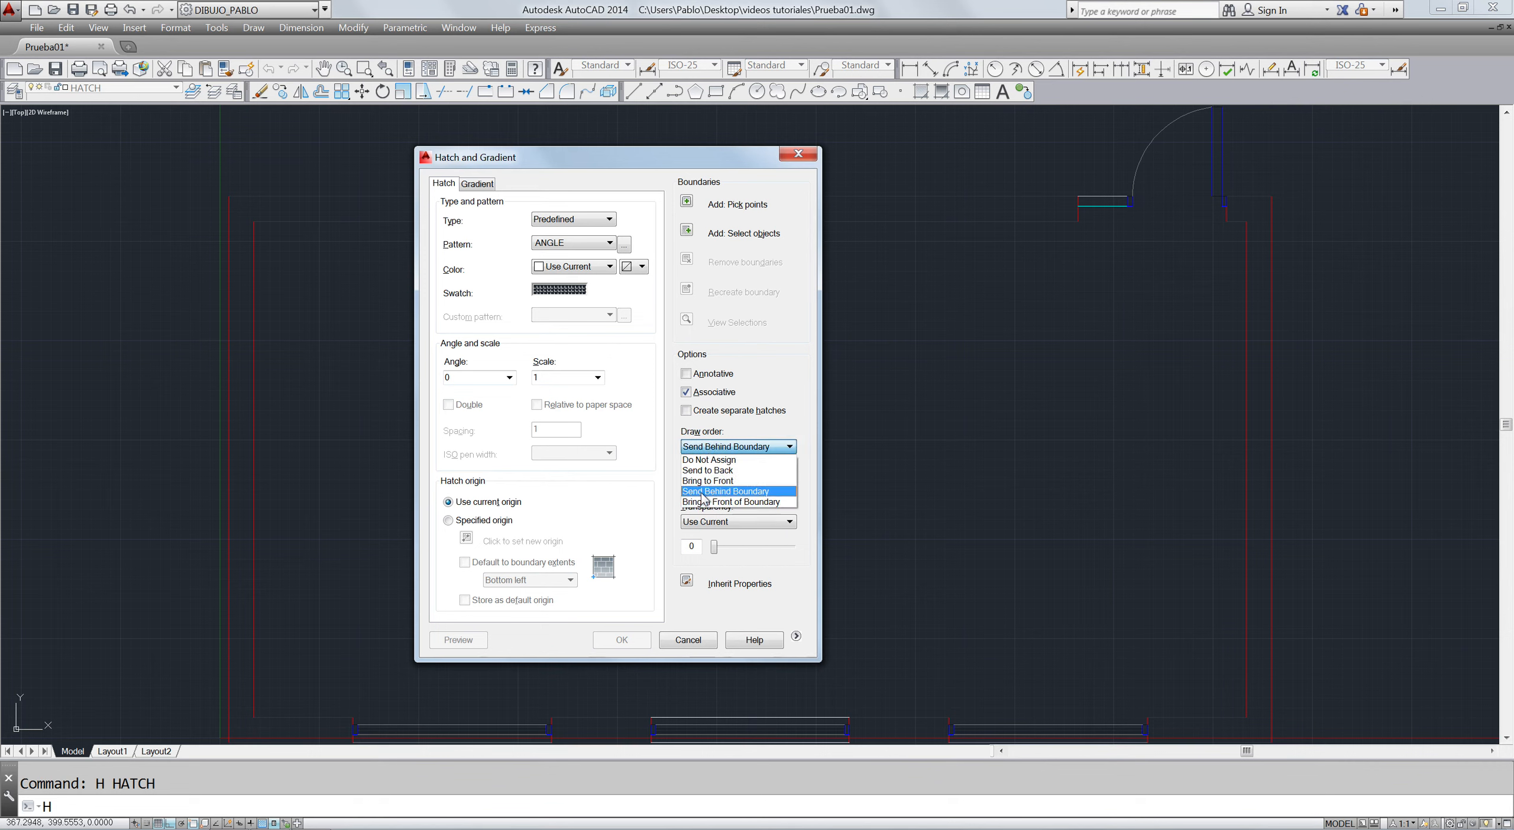
pyautogui.click(710, 471)
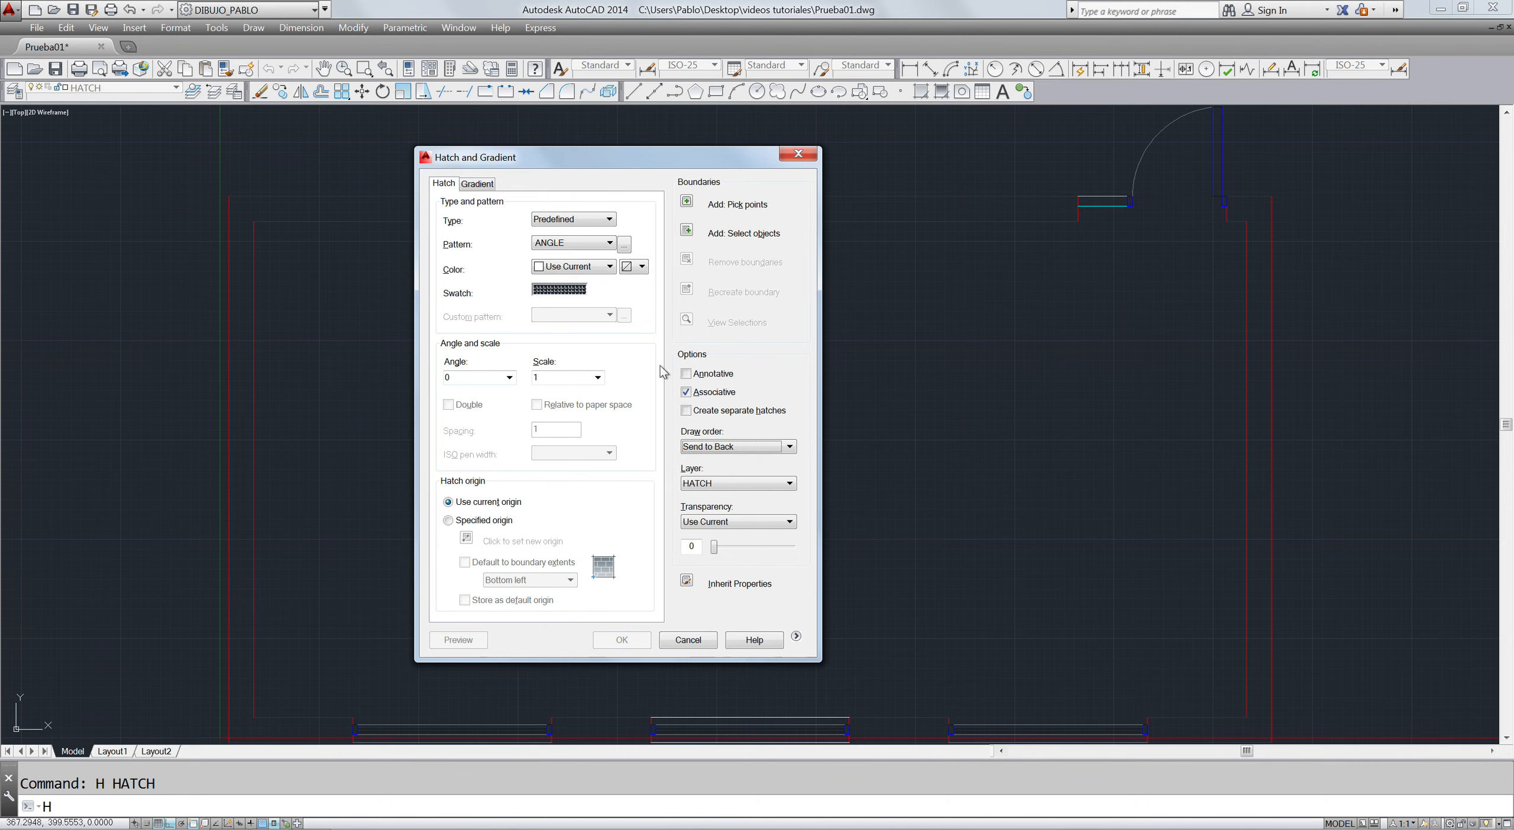
# - Choose the SOLID pattern and fill the closed left wall polyline with it, selecting the polyline as the boundary object
pyautogui.click(573, 291)
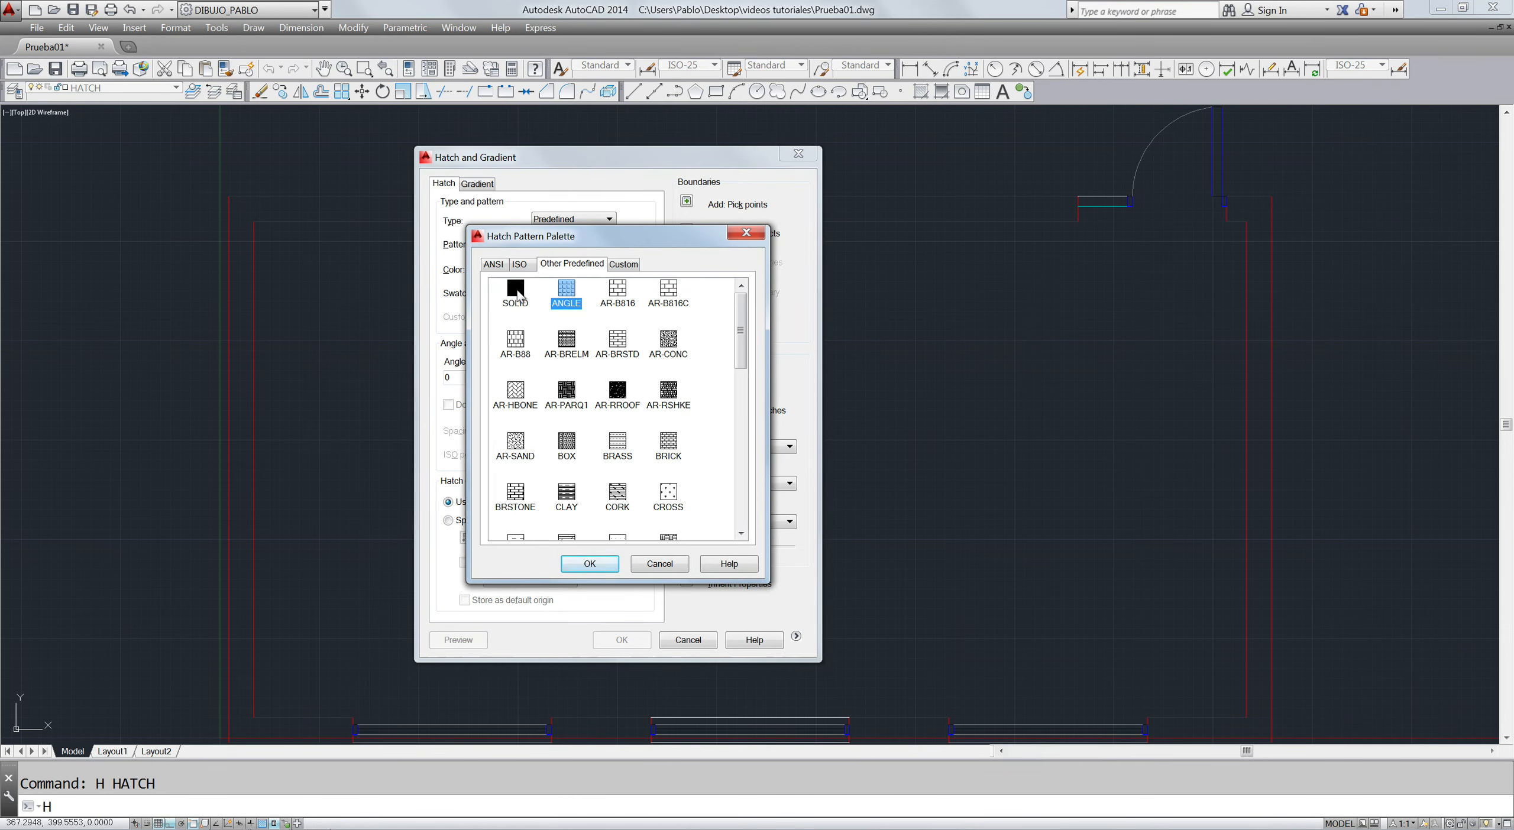
pyautogui.click(515, 290)
pyautogui.click(589, 563)
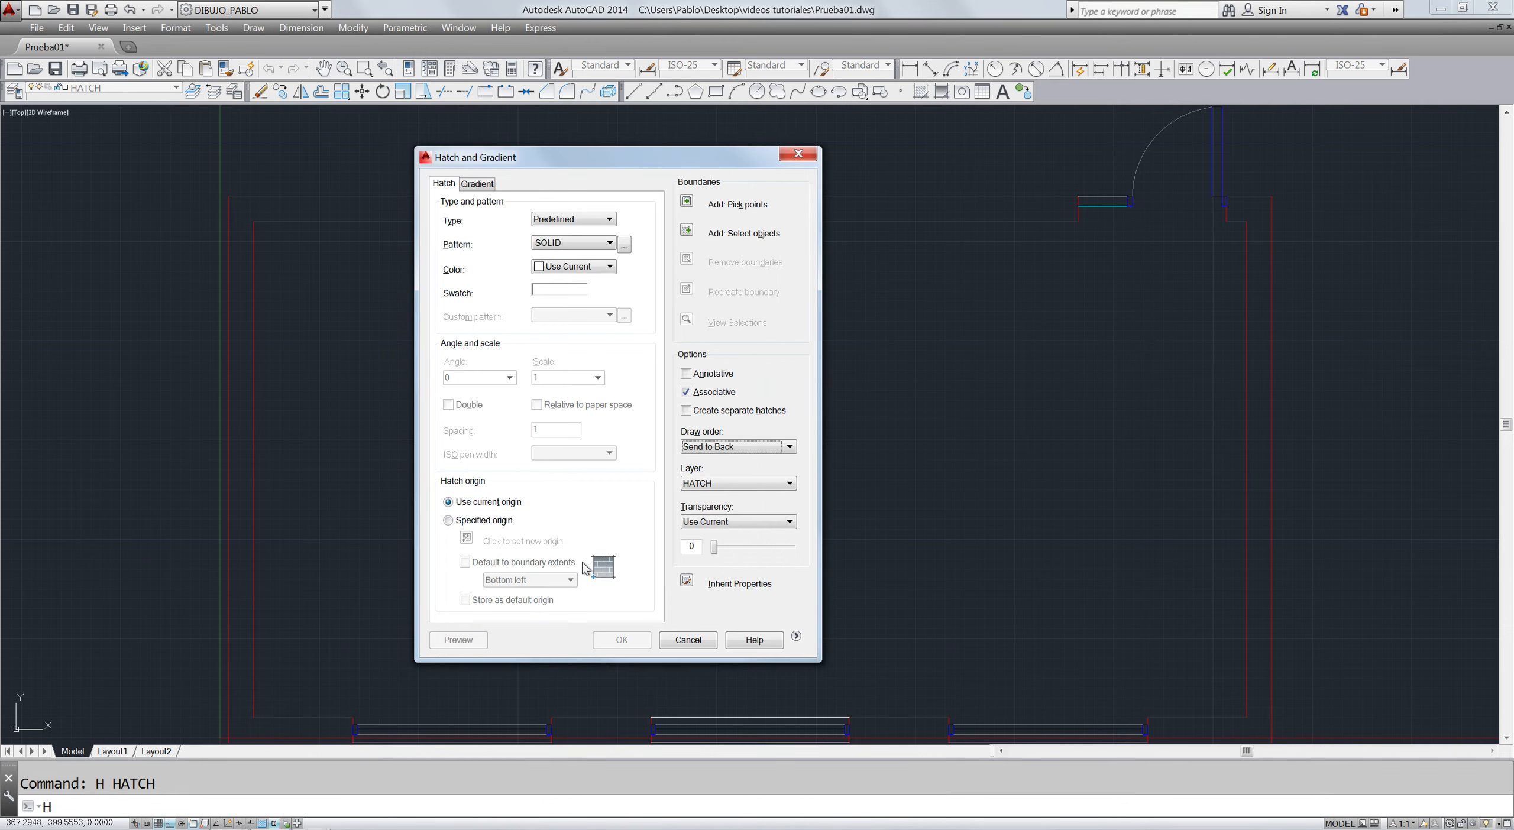
pyautogui.click(686, 231)
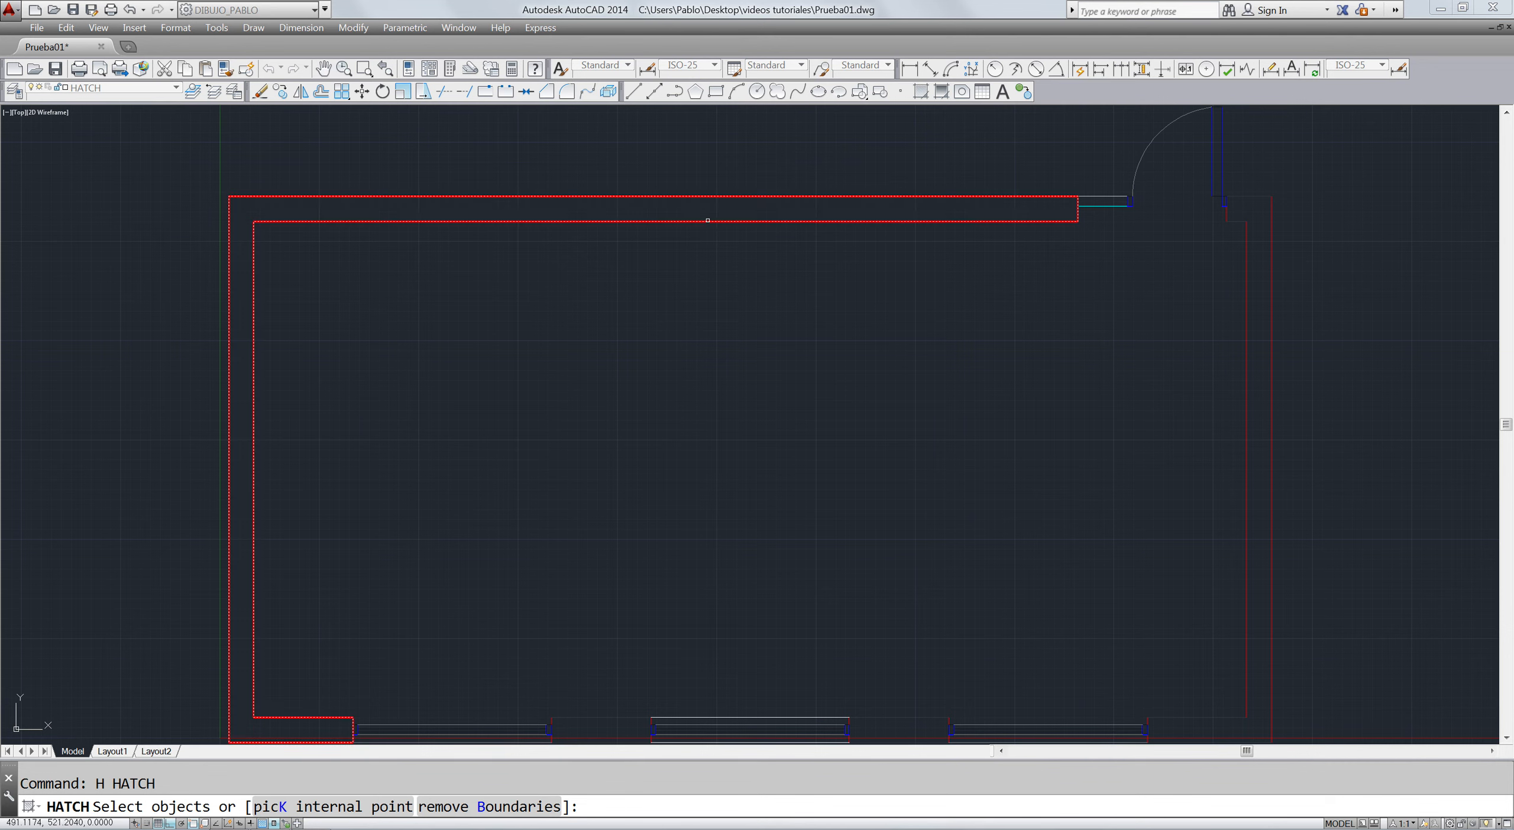
pyautogui.click(708, 220)
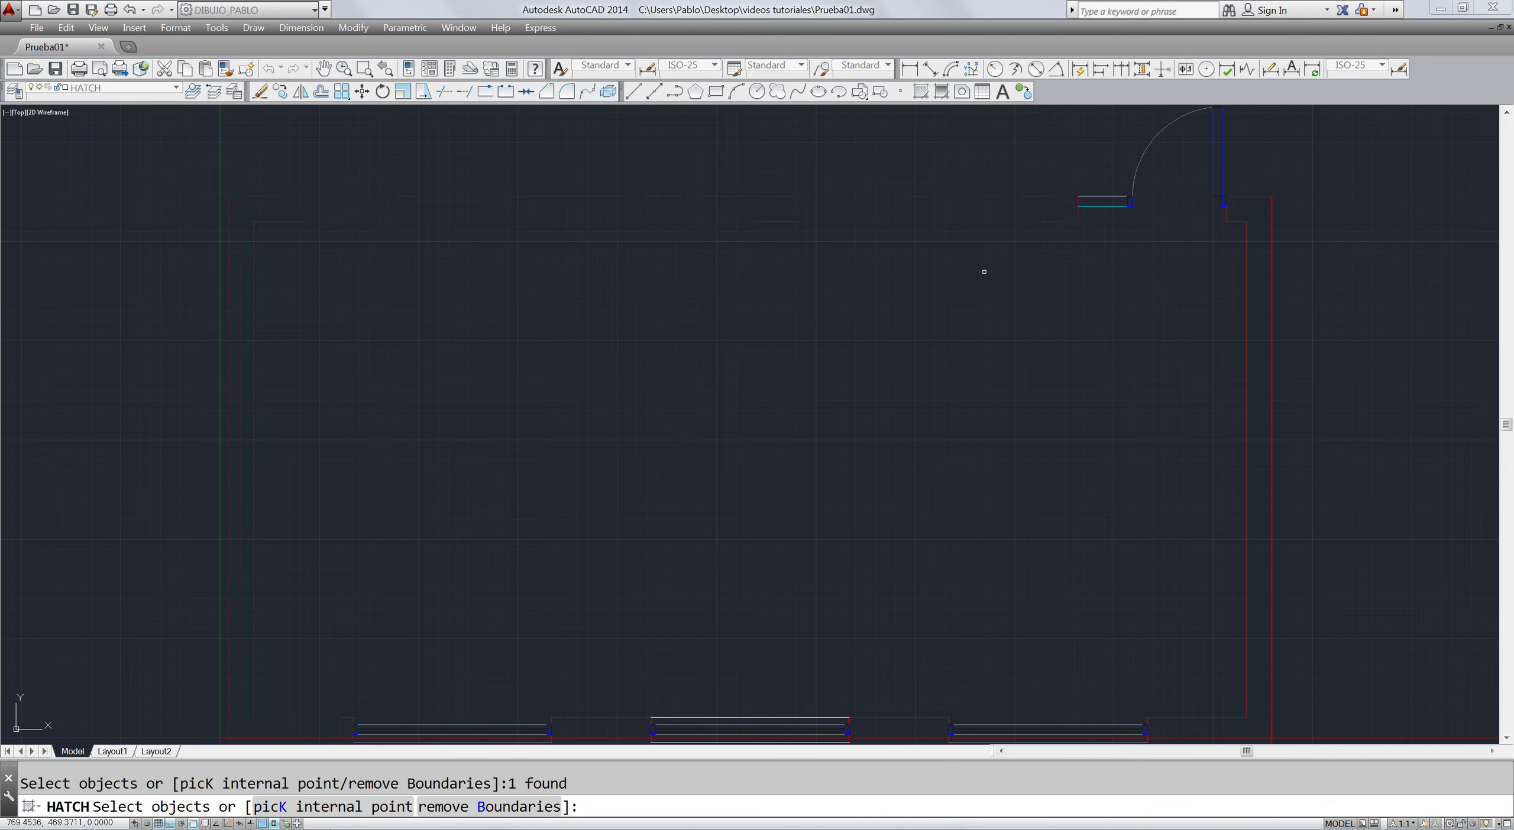
pyautogui.click(1246, 235)
pyautogui.press('Return')
pyautogui.press('Return')
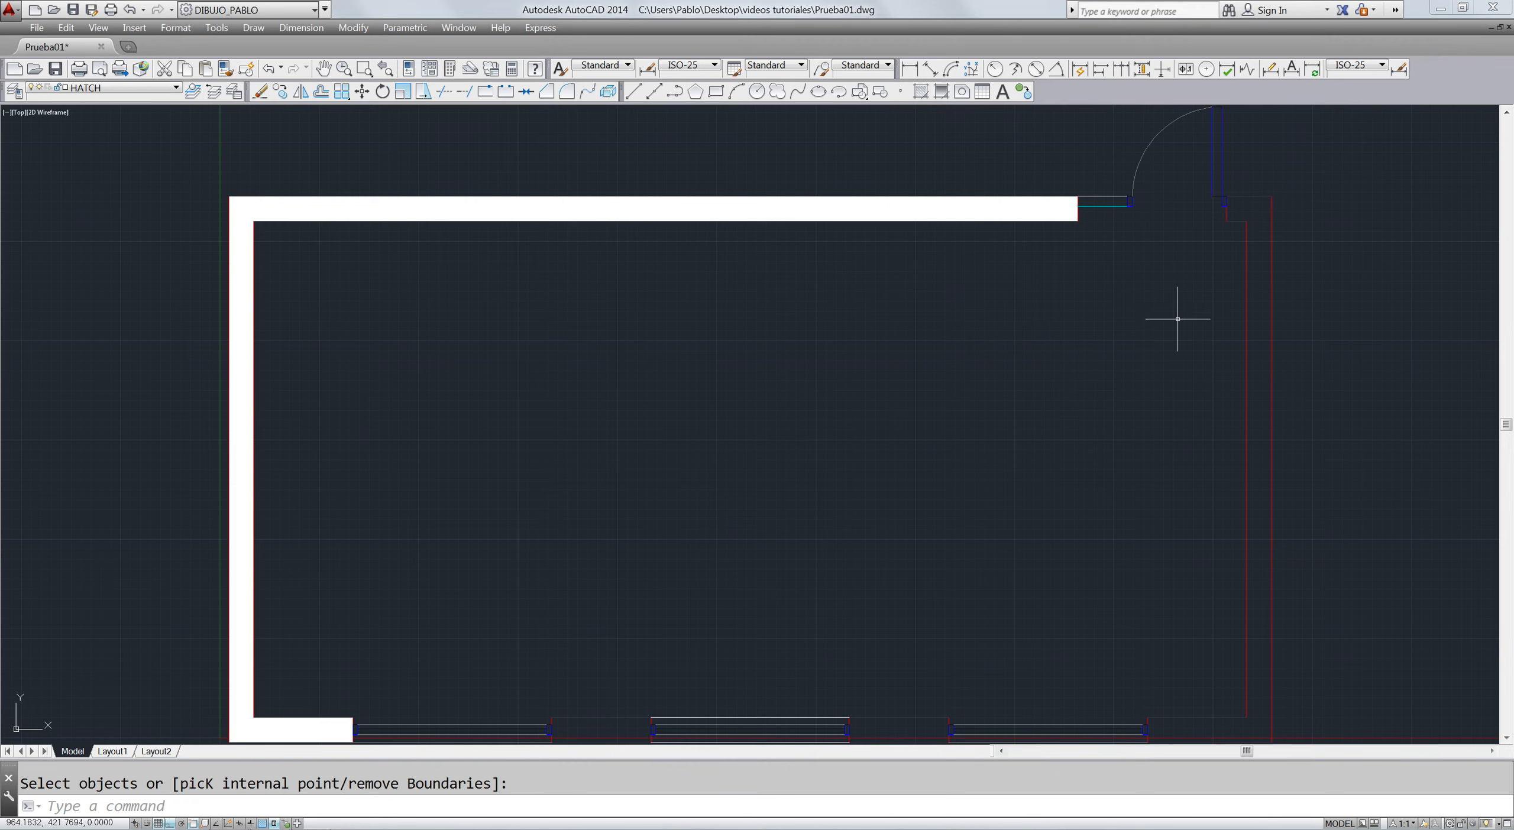
# - Try to add an area to the left wall's solid hatch by picking an internal point while editing the hatch
pyautogui.click(1050, 219)
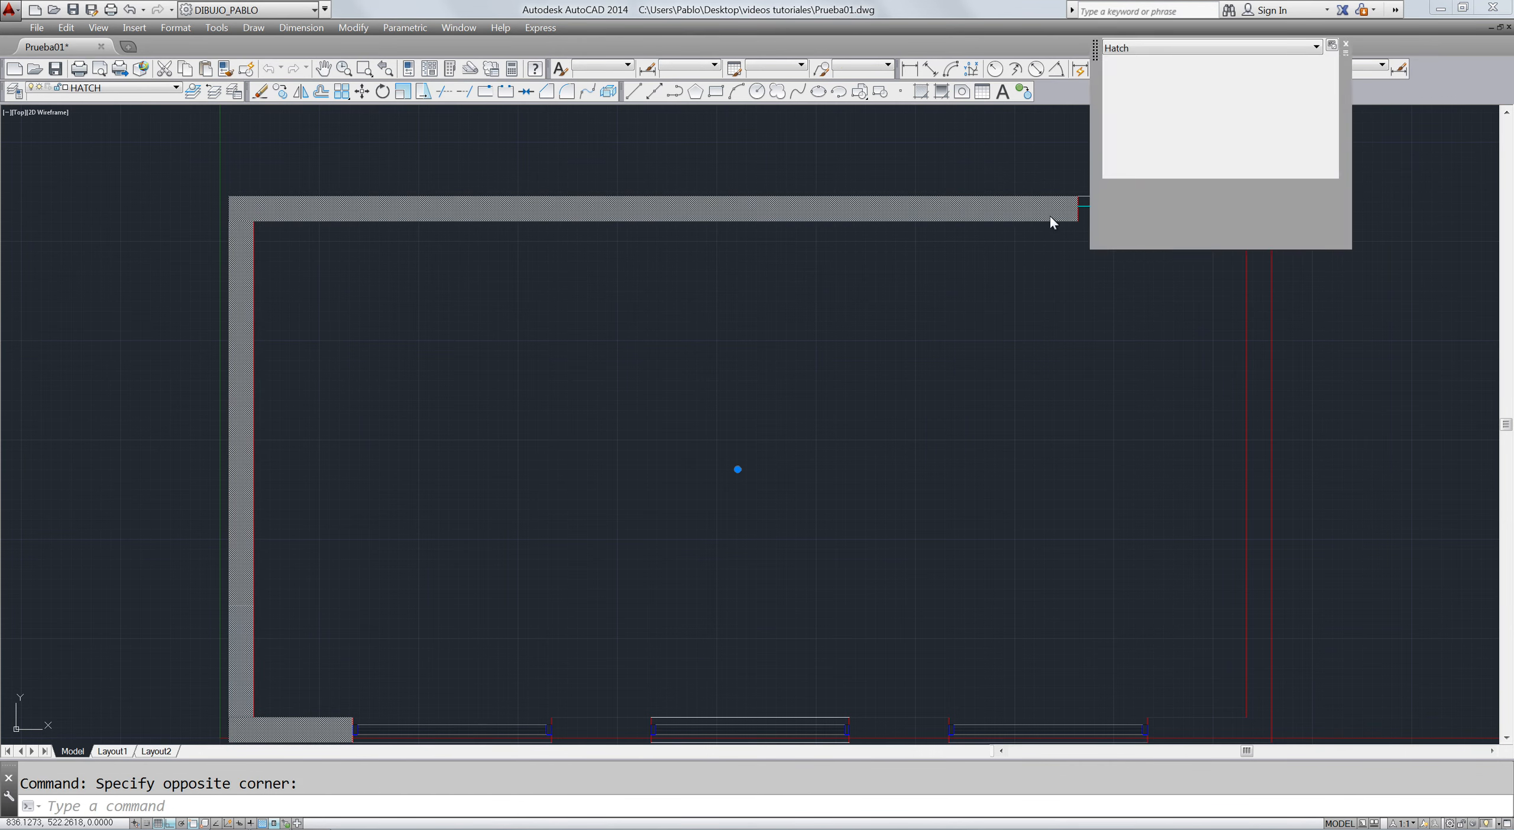
pyautogui.rightClick(1052, 219)
pyautogui.click(1089, 260)
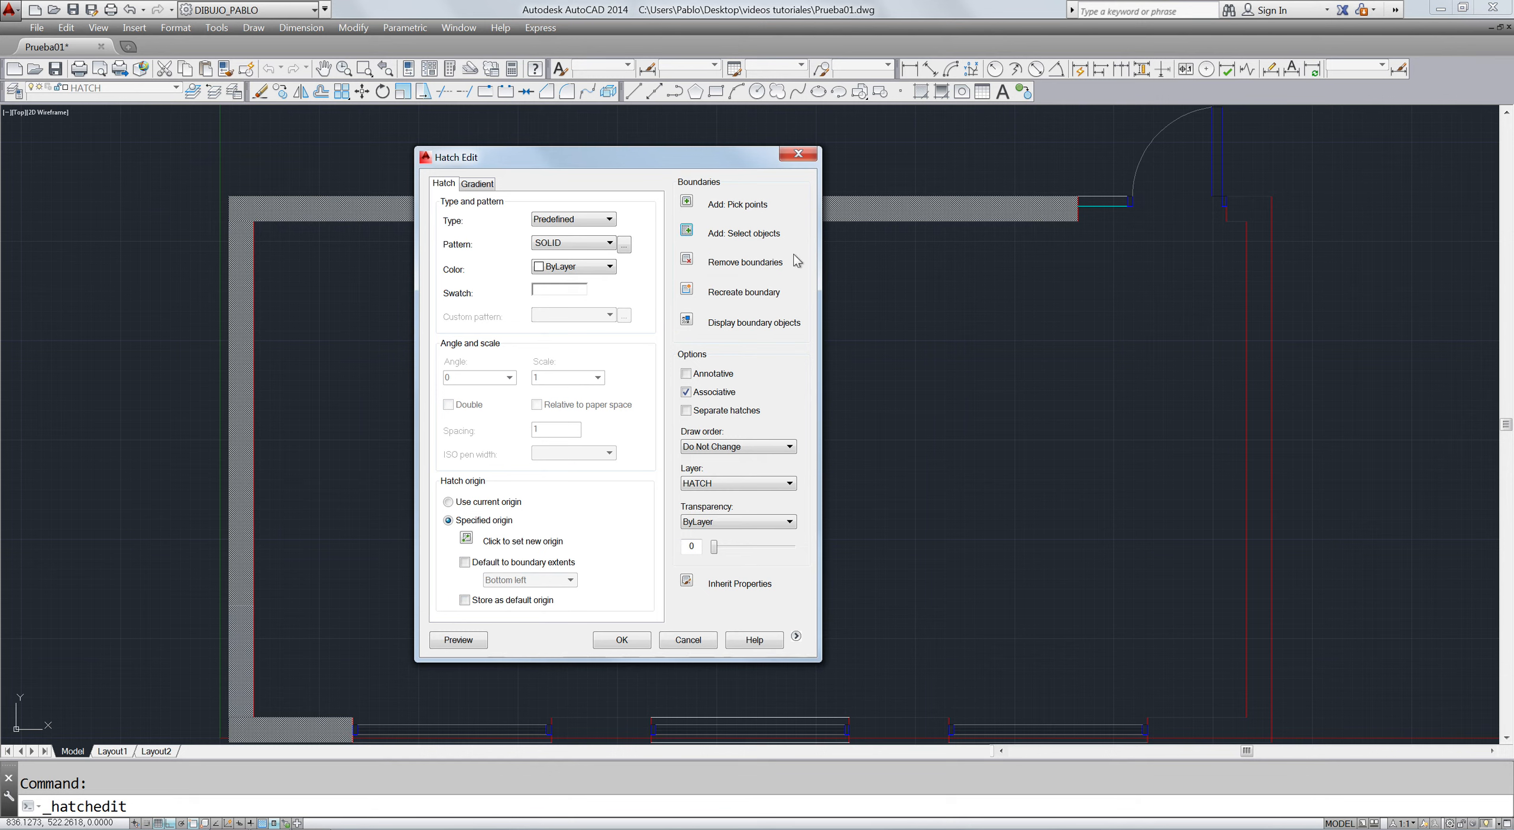
pyautogui.click(687, 203)
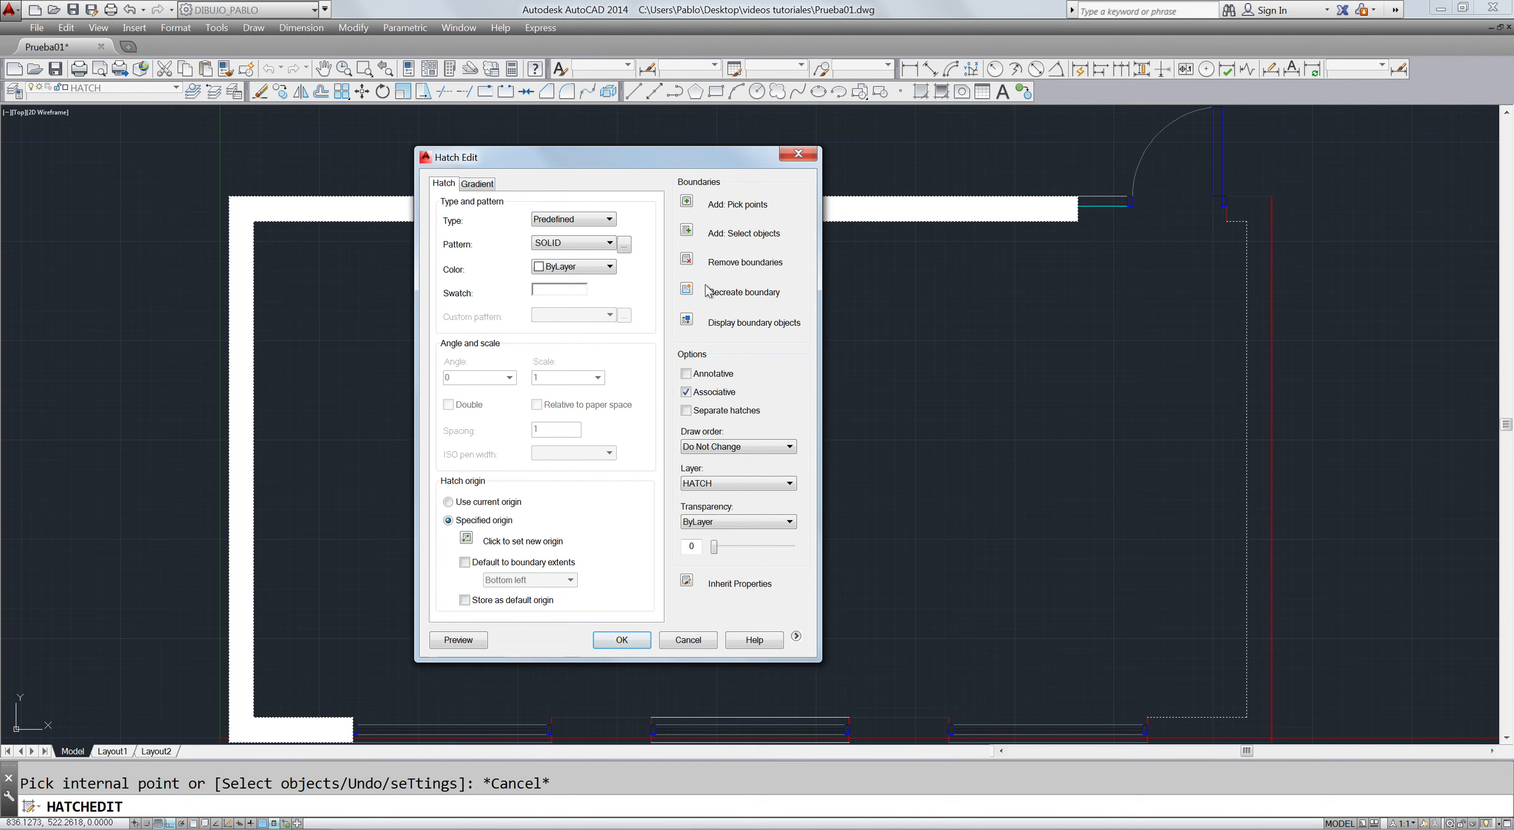
pyautogui.press('Escape')
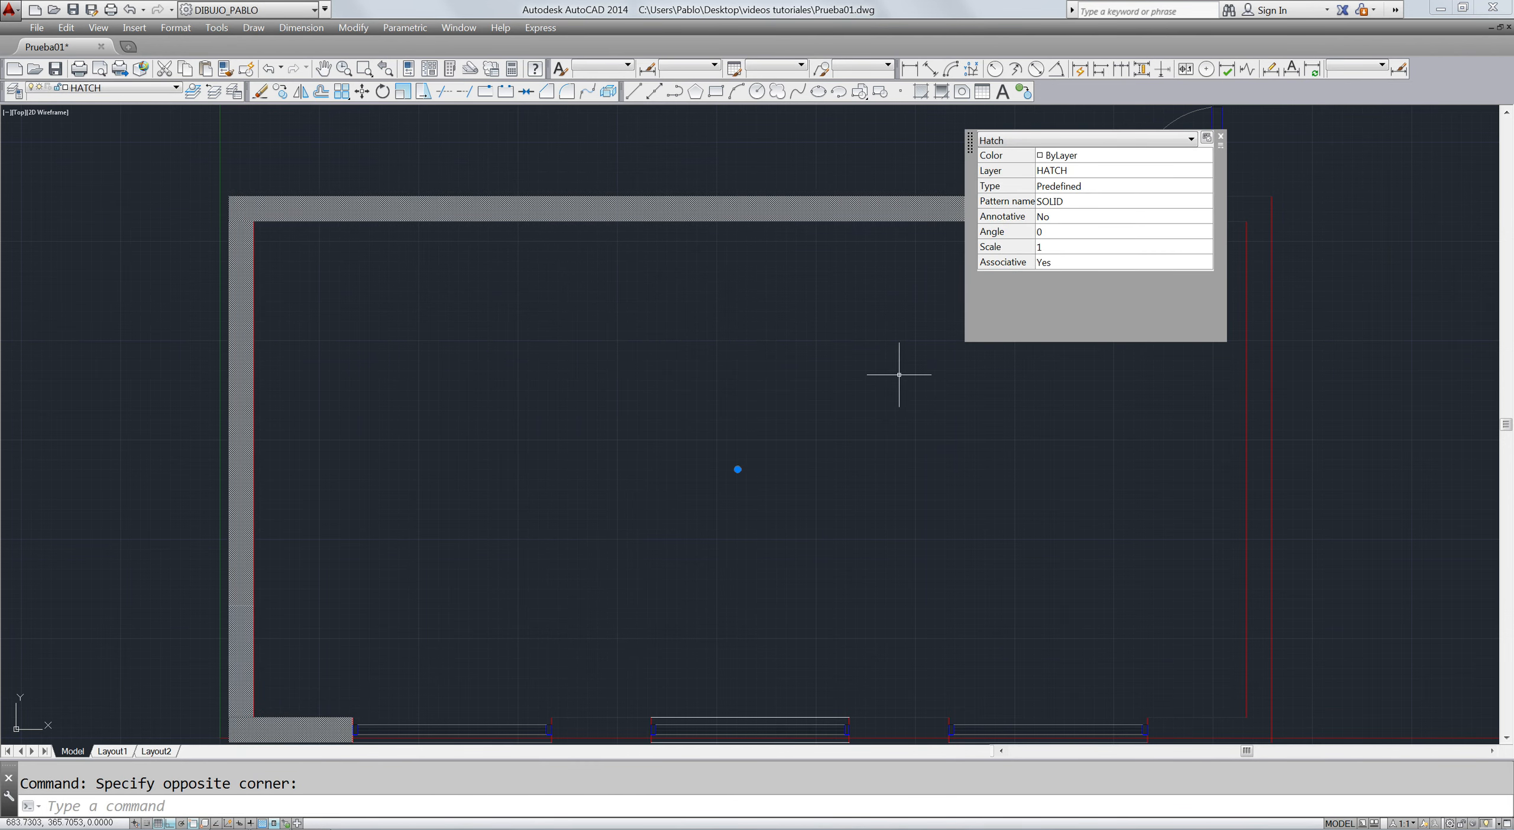
pyautogui.press('Escape')
# - Fill the right wall and the two wall sections between the lower windows with a SOLID hatch by picking internal points
pyautogui.write('H')
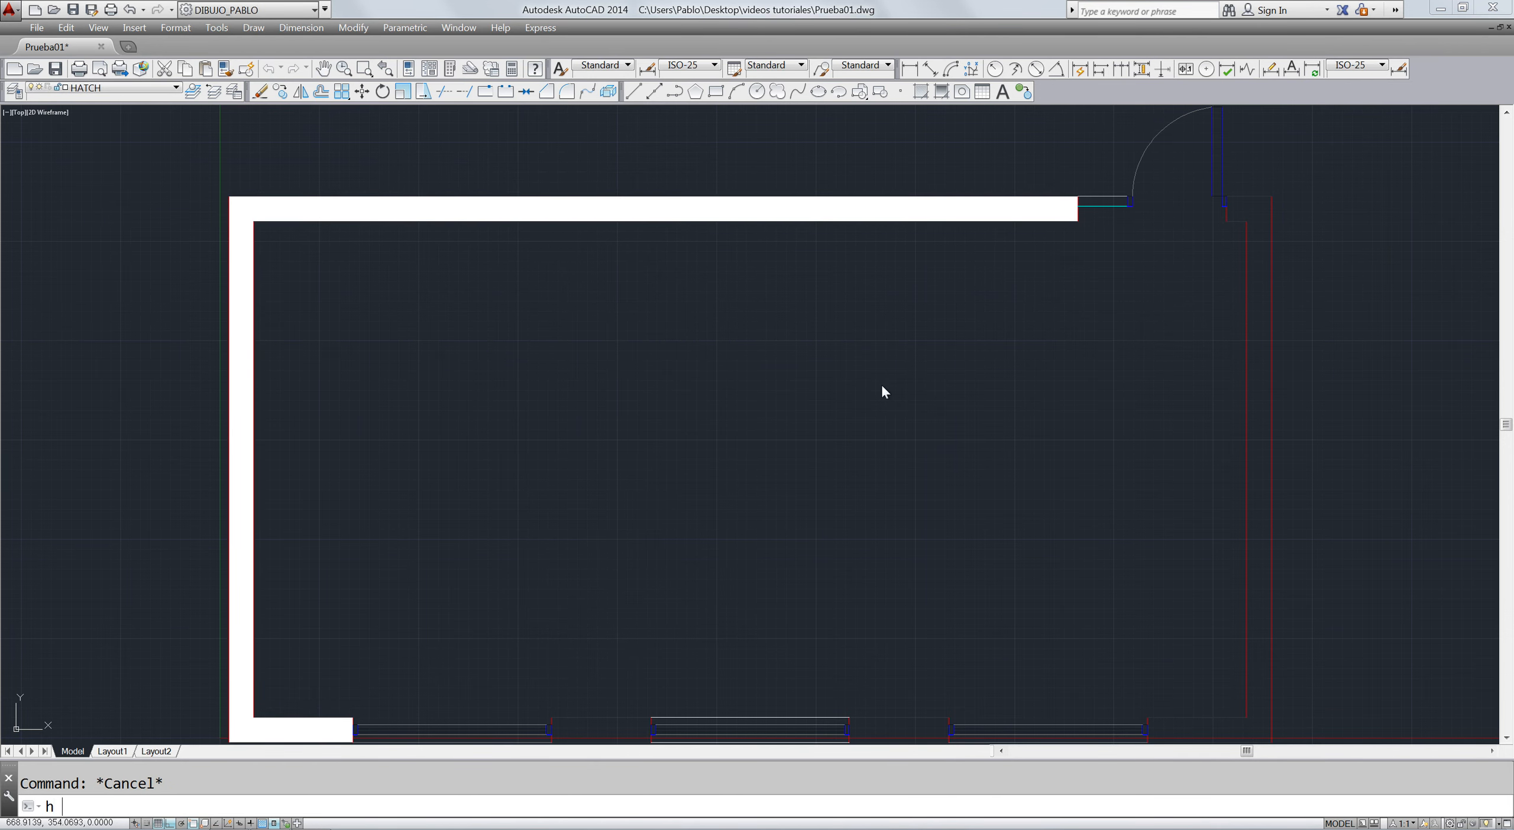
pyautogui.press('Return')
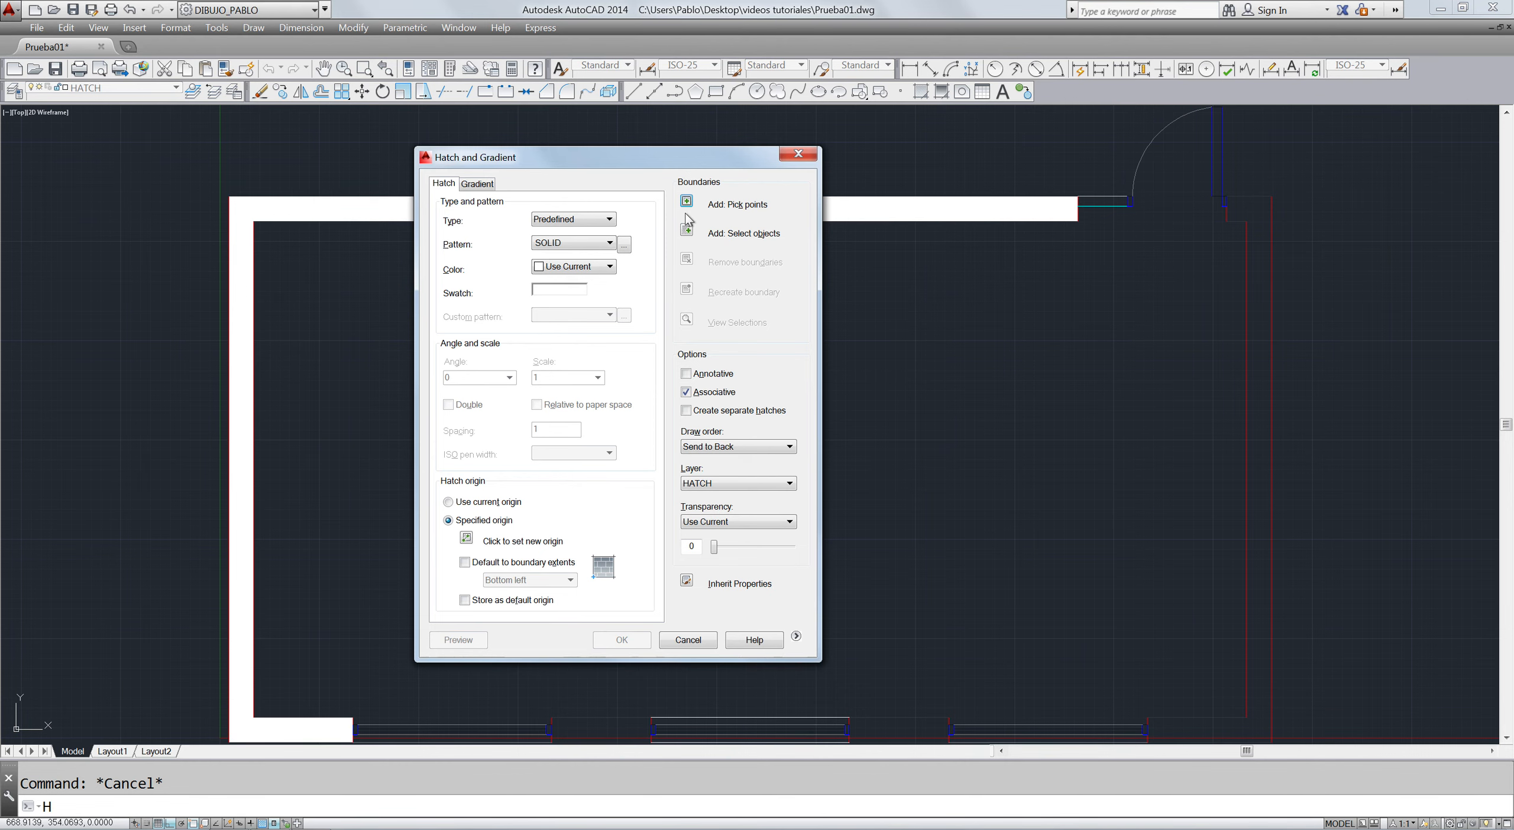
pyautogui.click(720, 205)
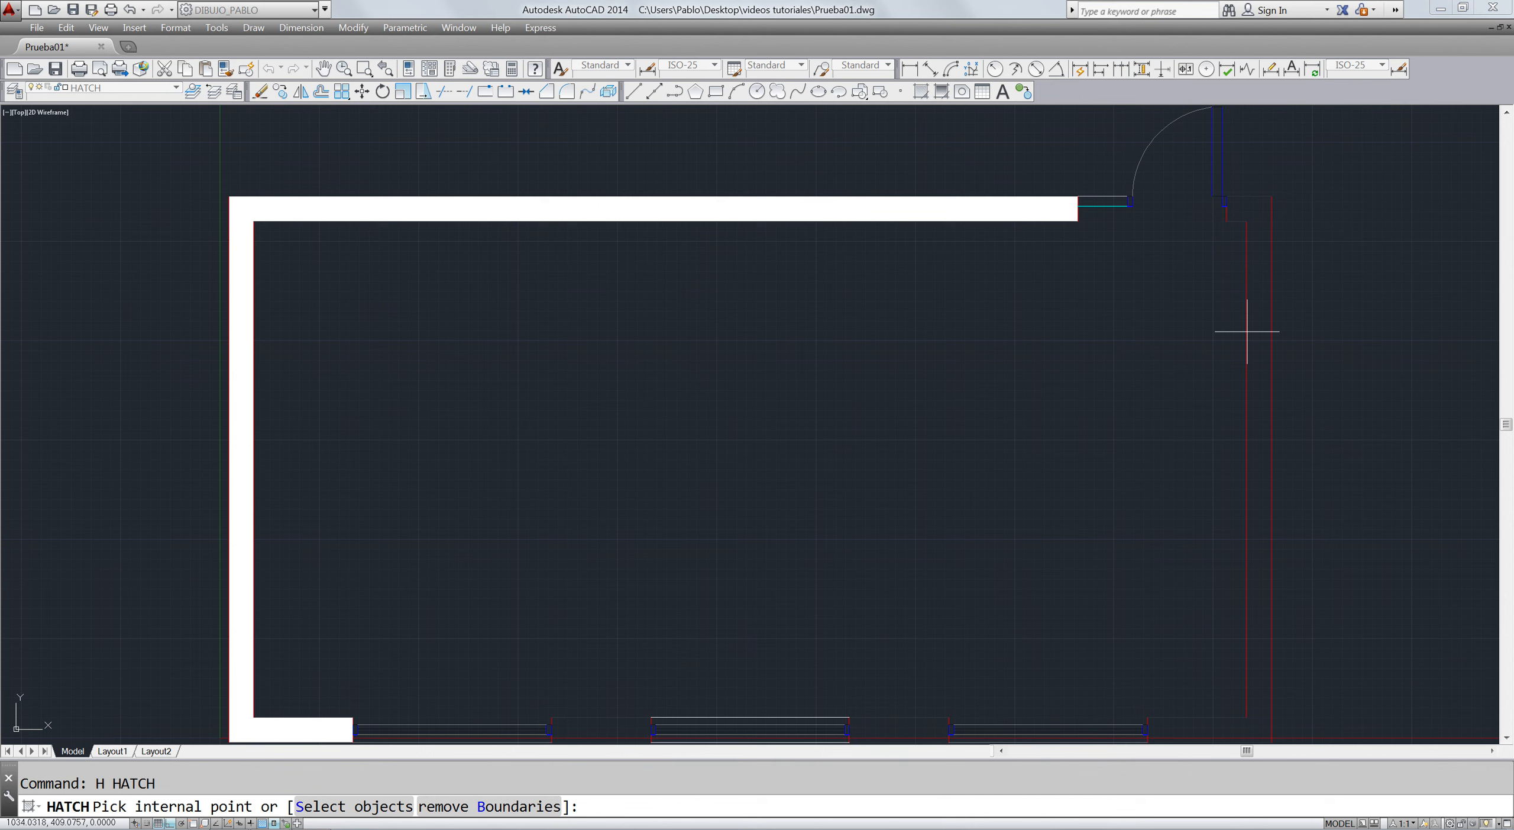
pyautogui.click(1257, 337)
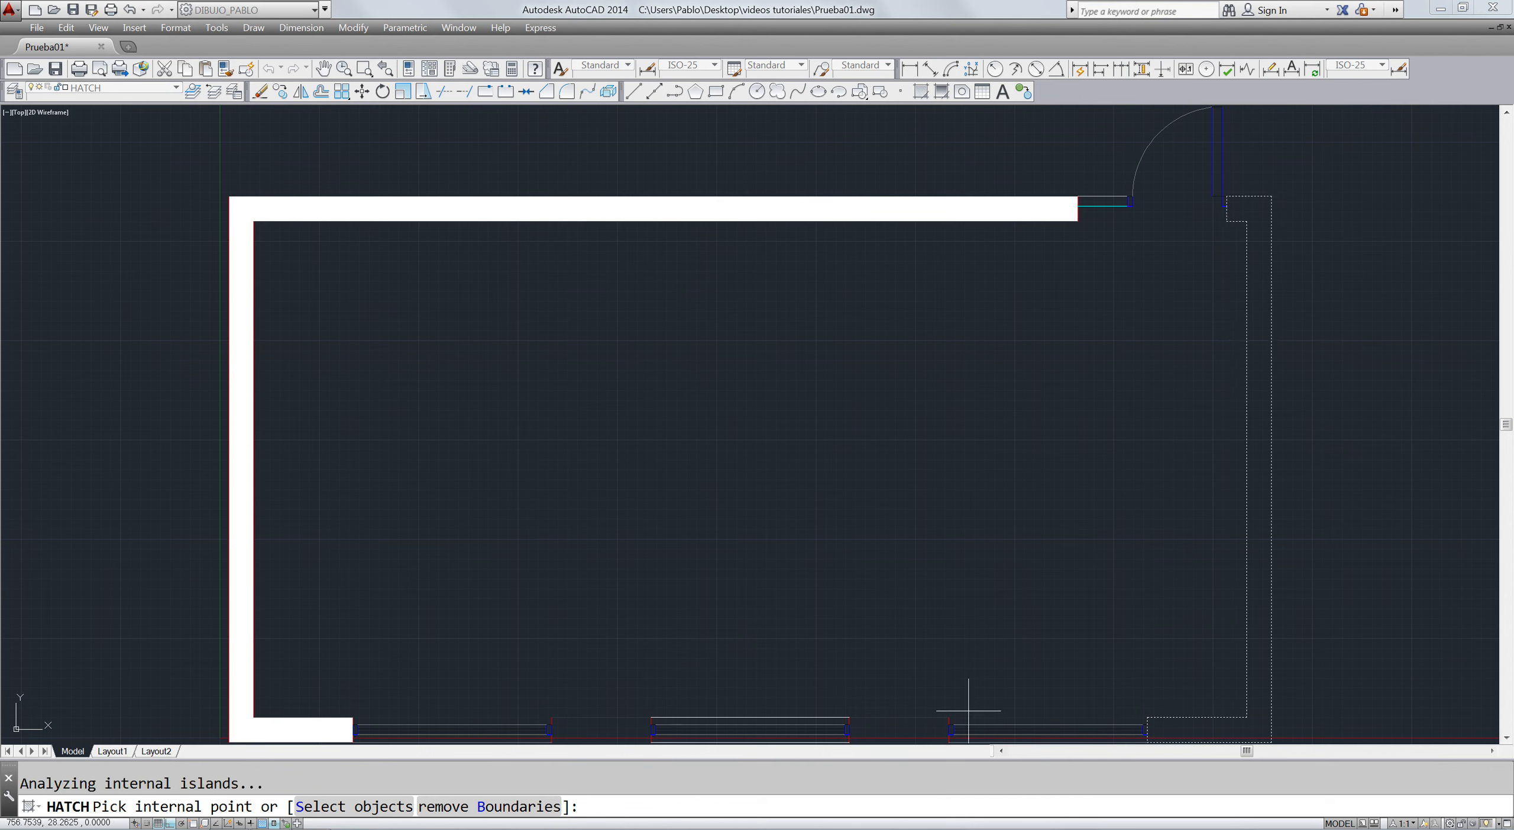
pyautogui.click(902, 730)
pyautogui.click(606, 734)
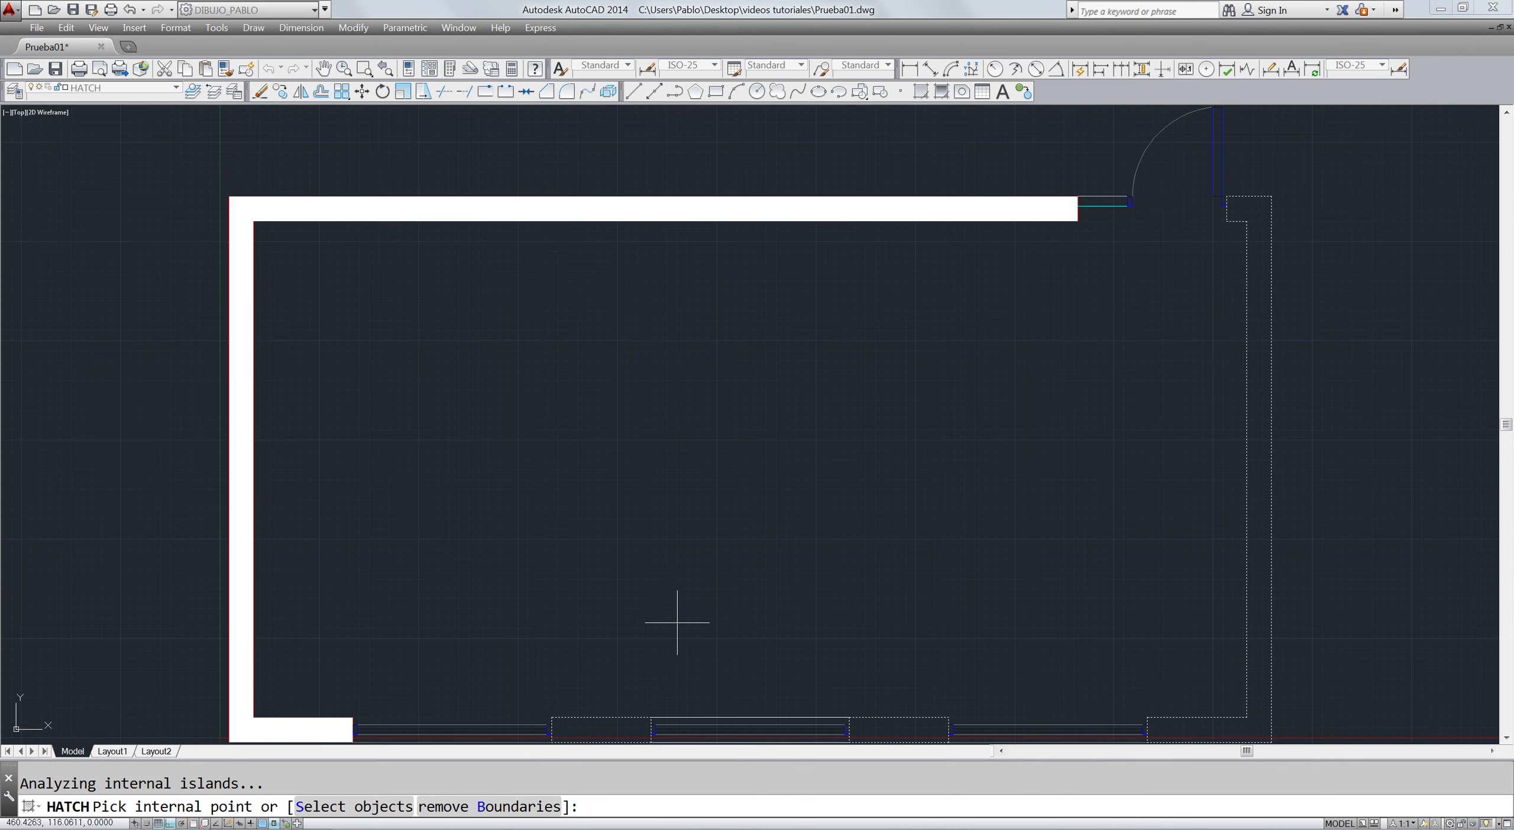
pyautogui.press('Return')
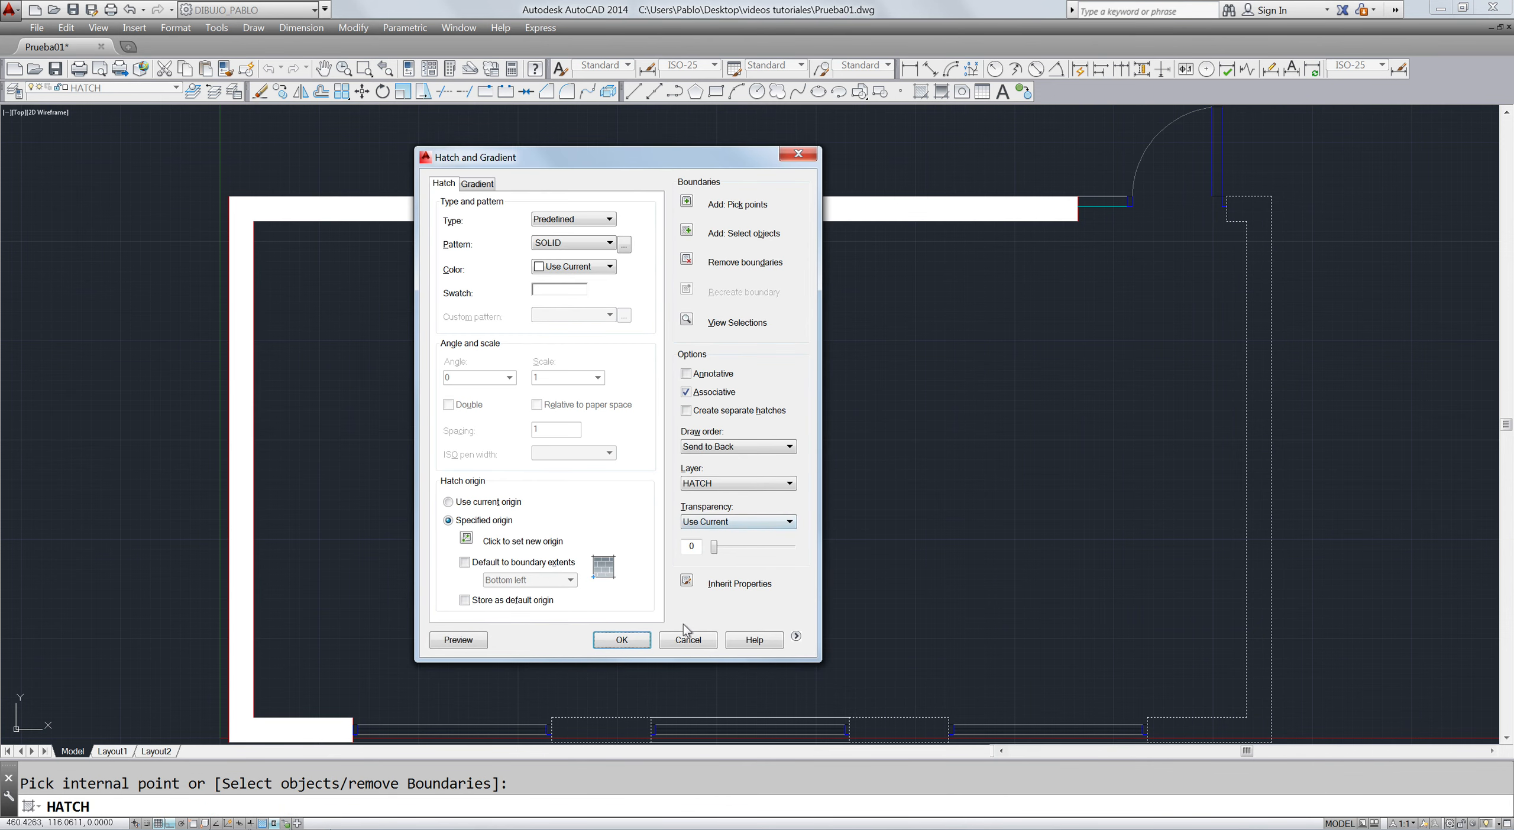
pyautogui.click(622, 639)
pyautogui.press('Return')
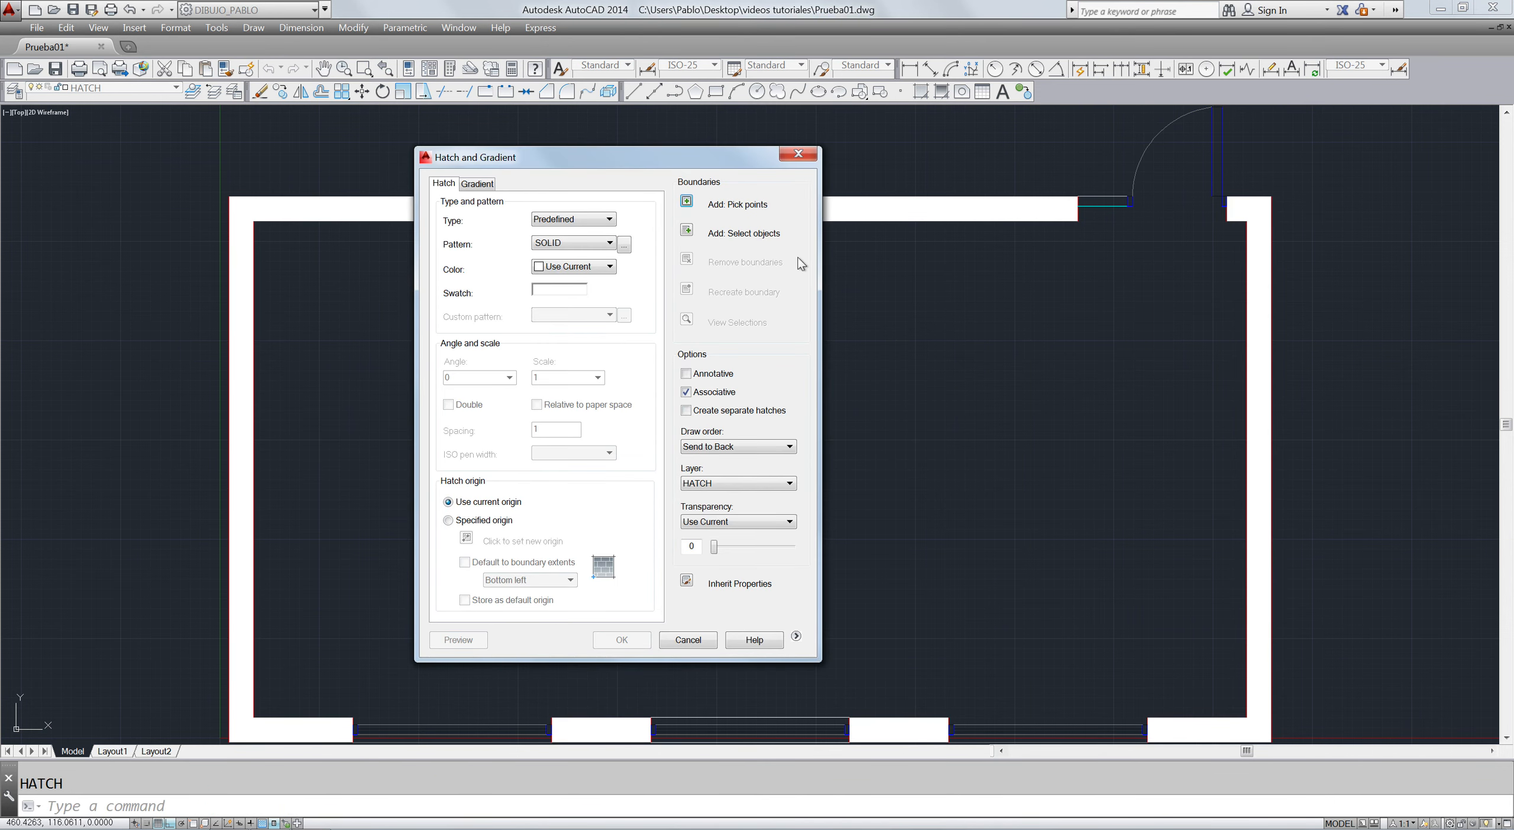
pyautogui.click(796, 155)
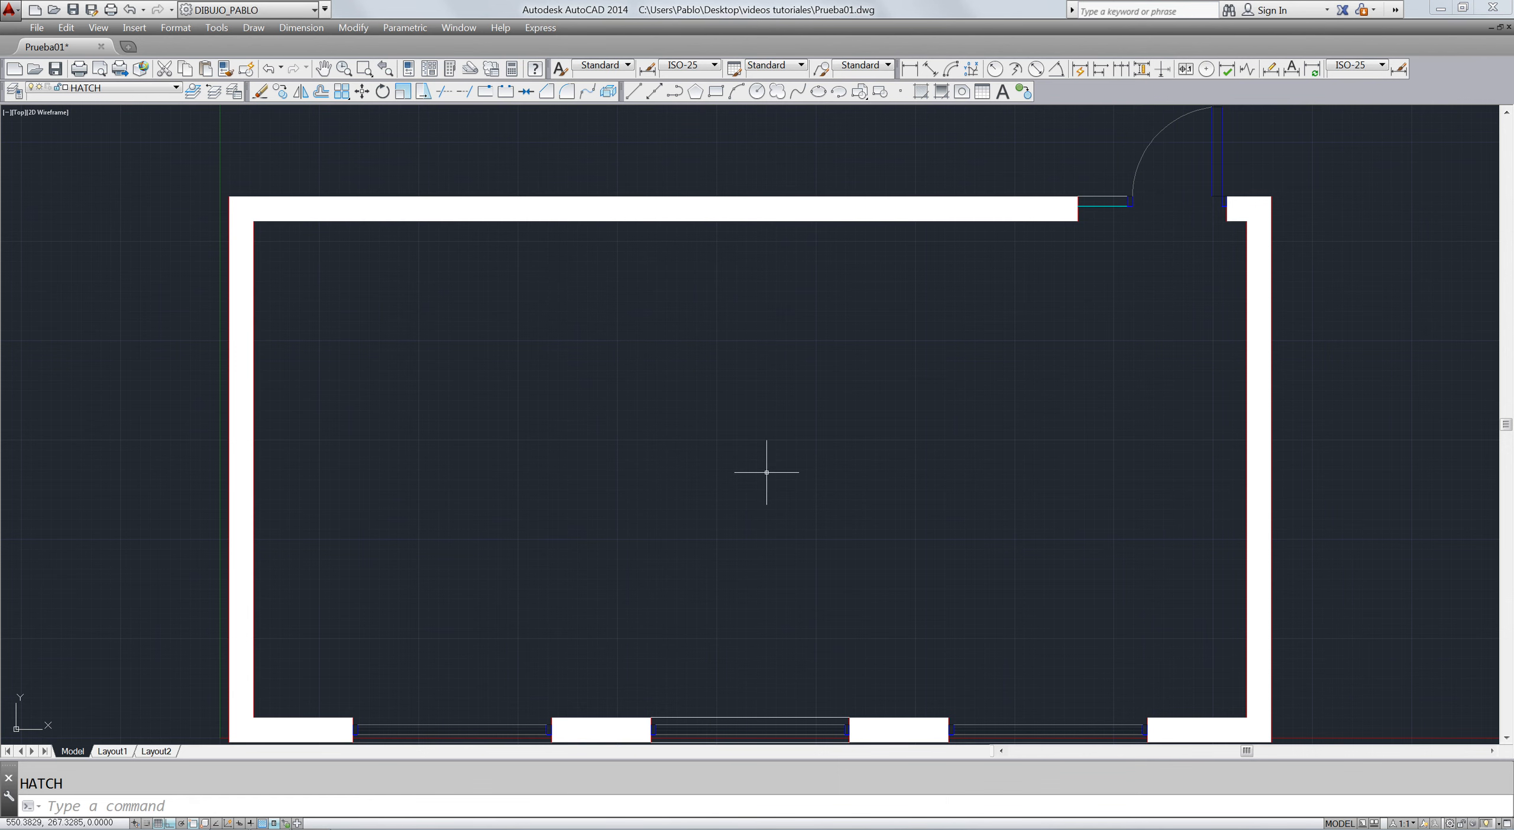
pyautogui.scroll(2, 726, 311)
pyautogui.scroll(-6, 729, 311)
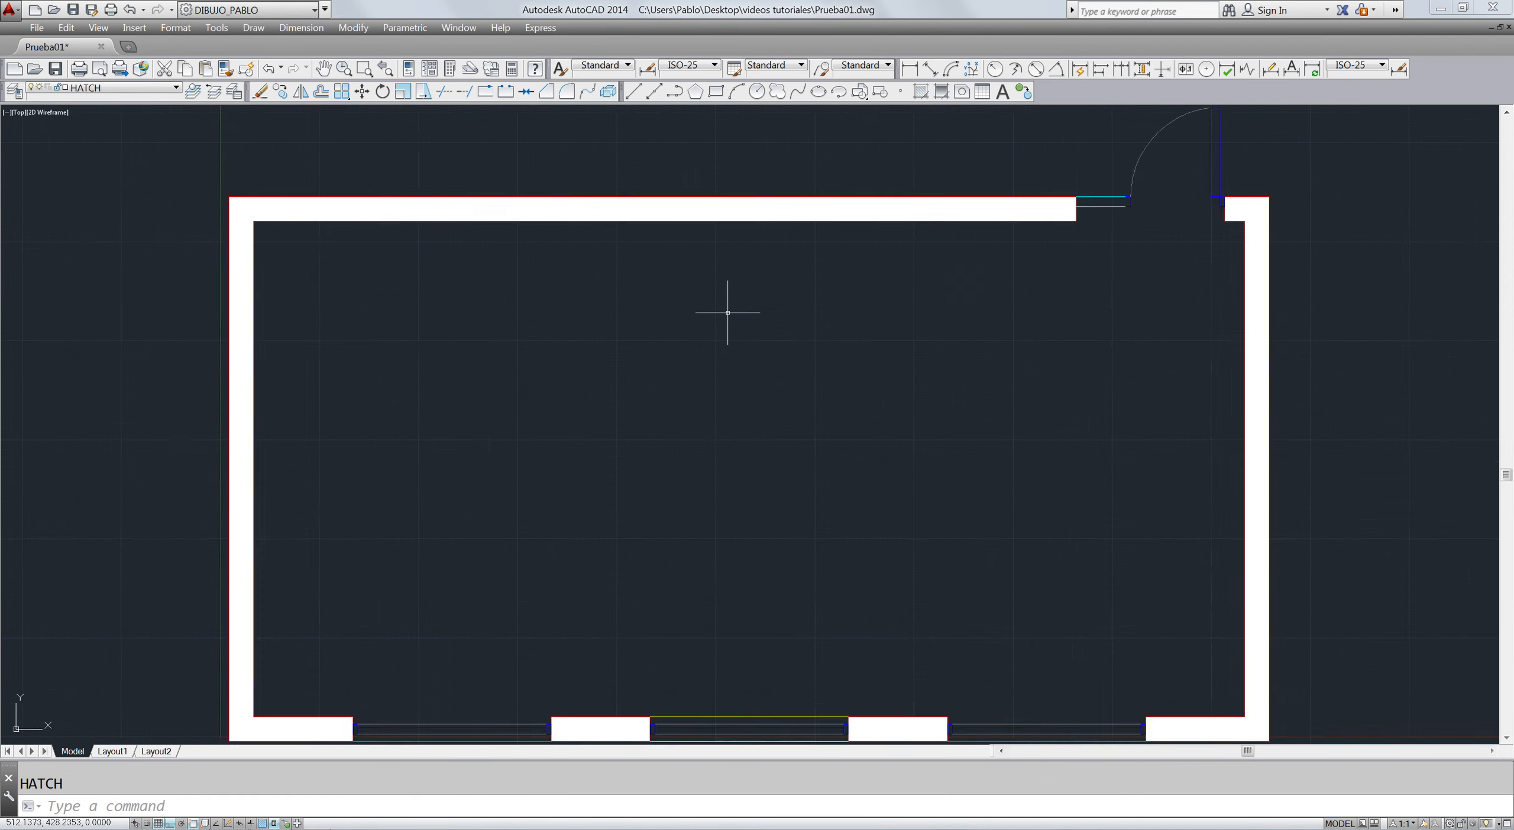
pyautogui.scroll(4, 727, 312)
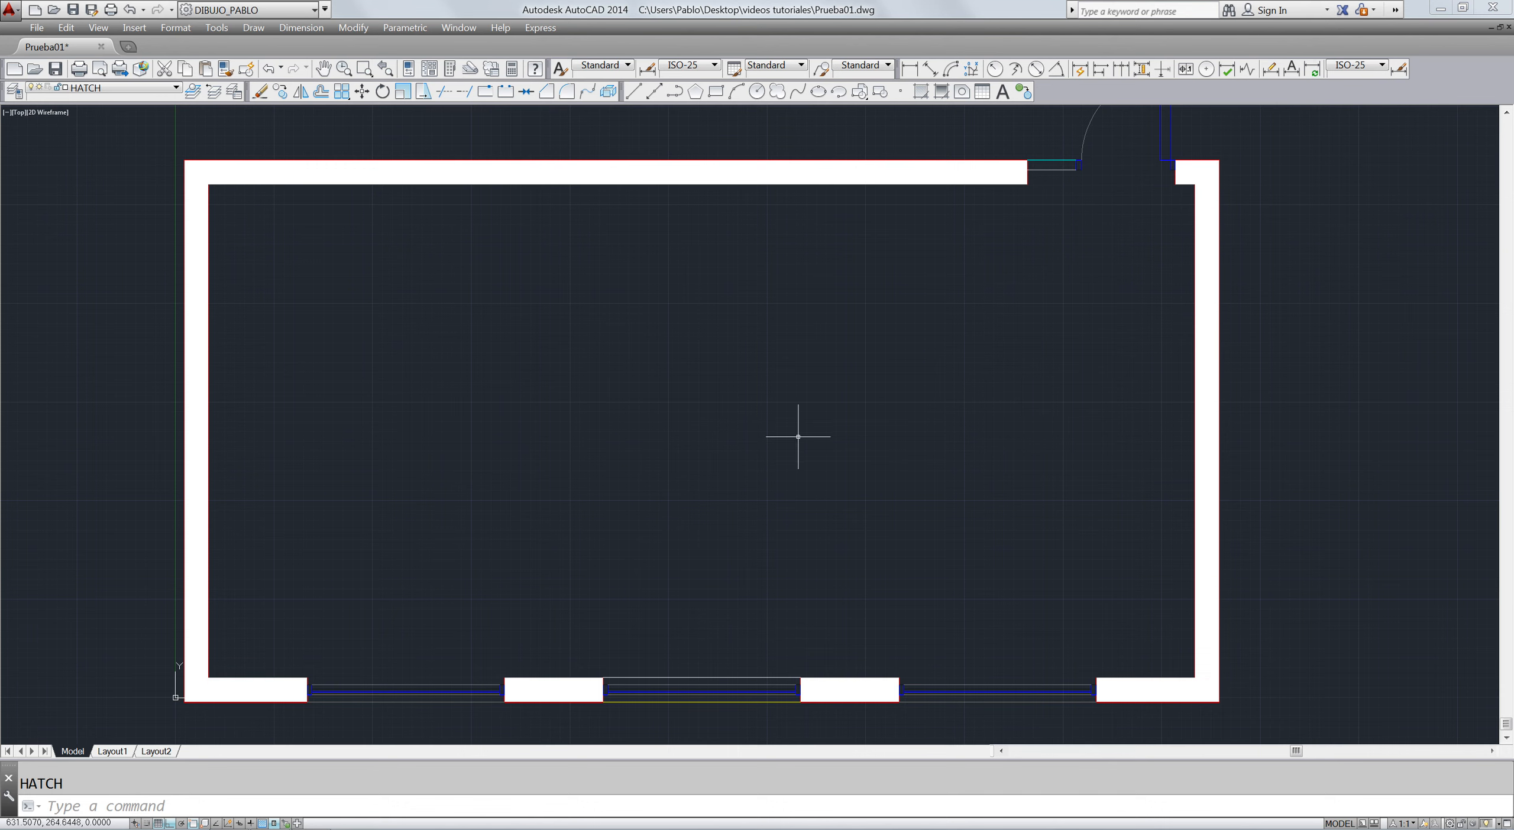
pyautogui.write('pl')
pyautogui.press('Escape')
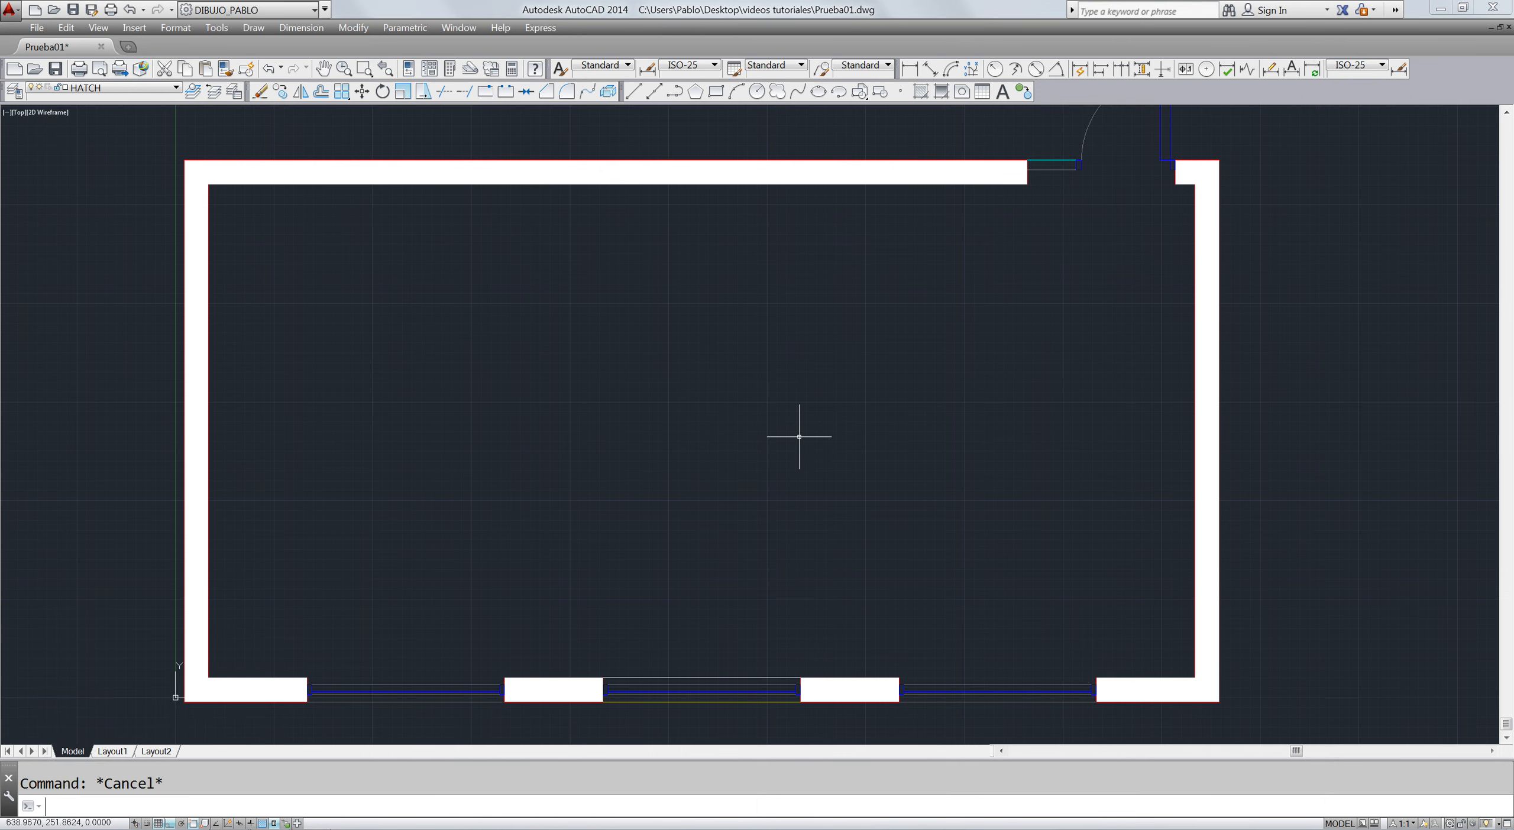
pyautogui.scroll(2, 724, 457)
pyautogui.scroll(-2, 723, 457)
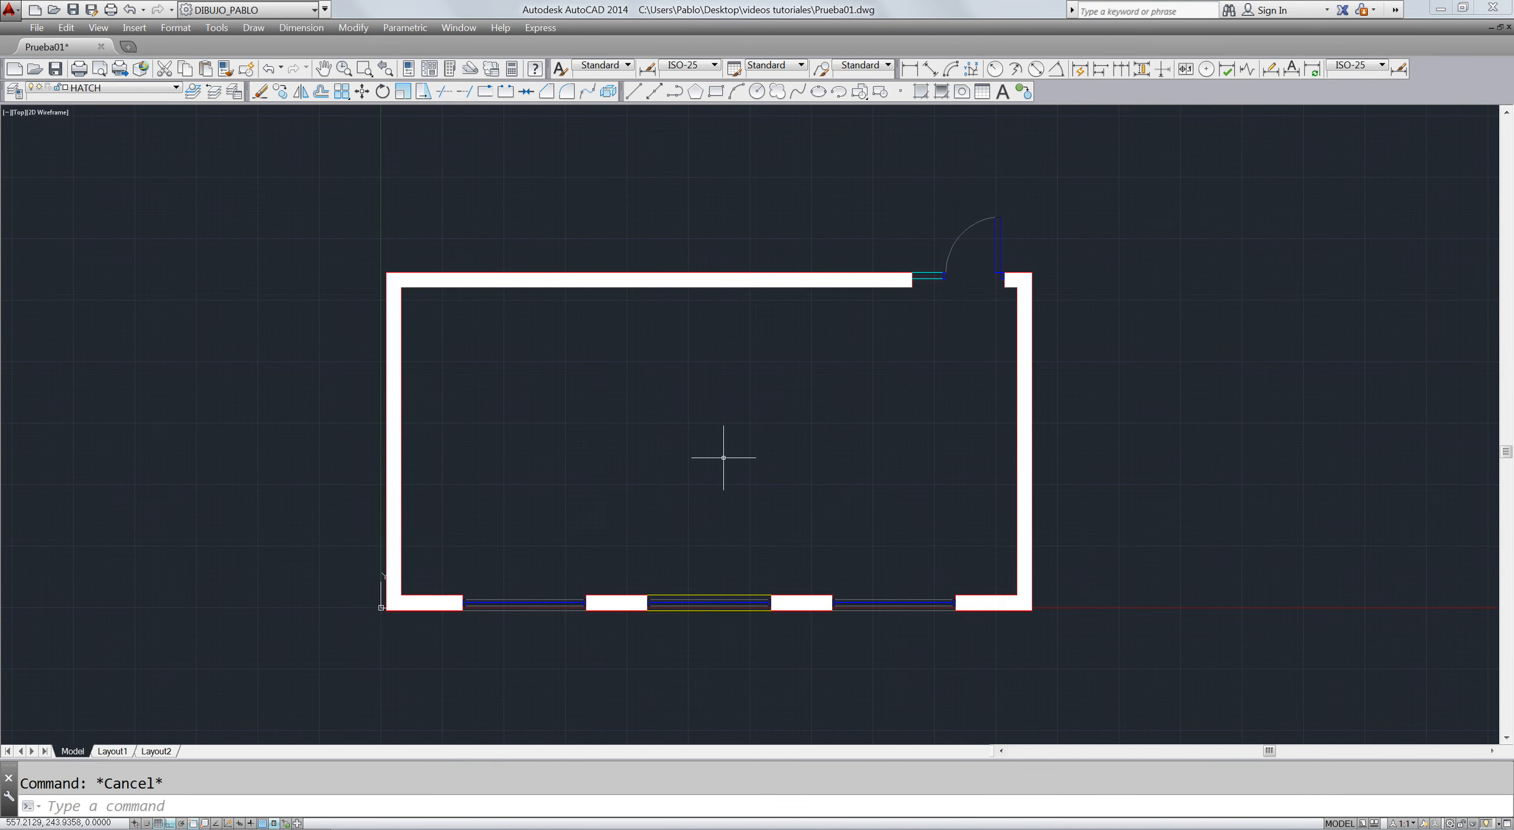
pyautogui.write('p')
pyautogui.press('Return')
pyautogui.press('Escape')
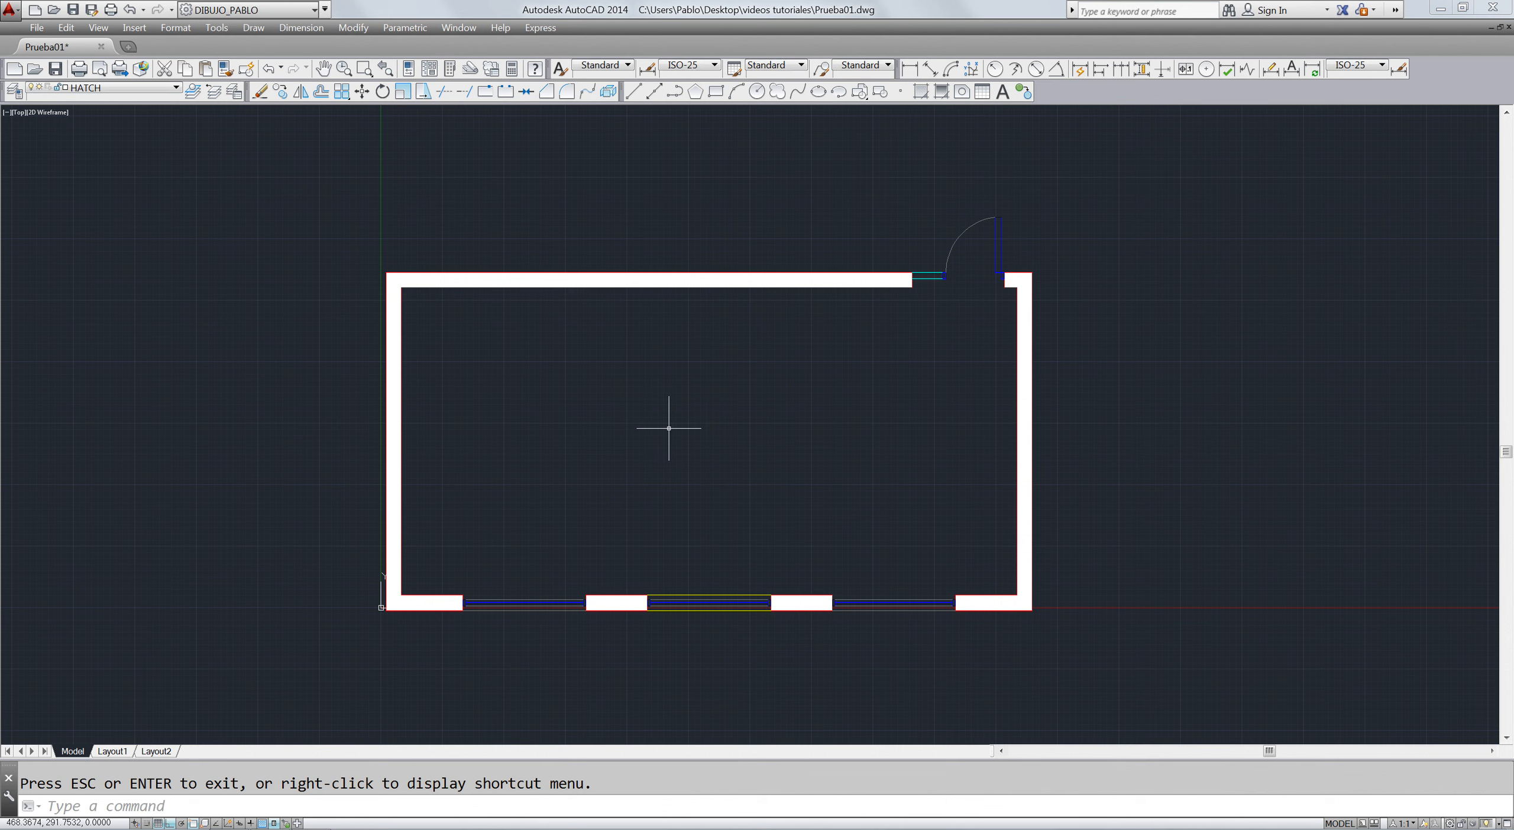
# - Draw a horizontal line about 178 units long outside the right wall, continuing with a vertical line down from its right end
pyautogui.write('l')
pyautogui.press('Return')
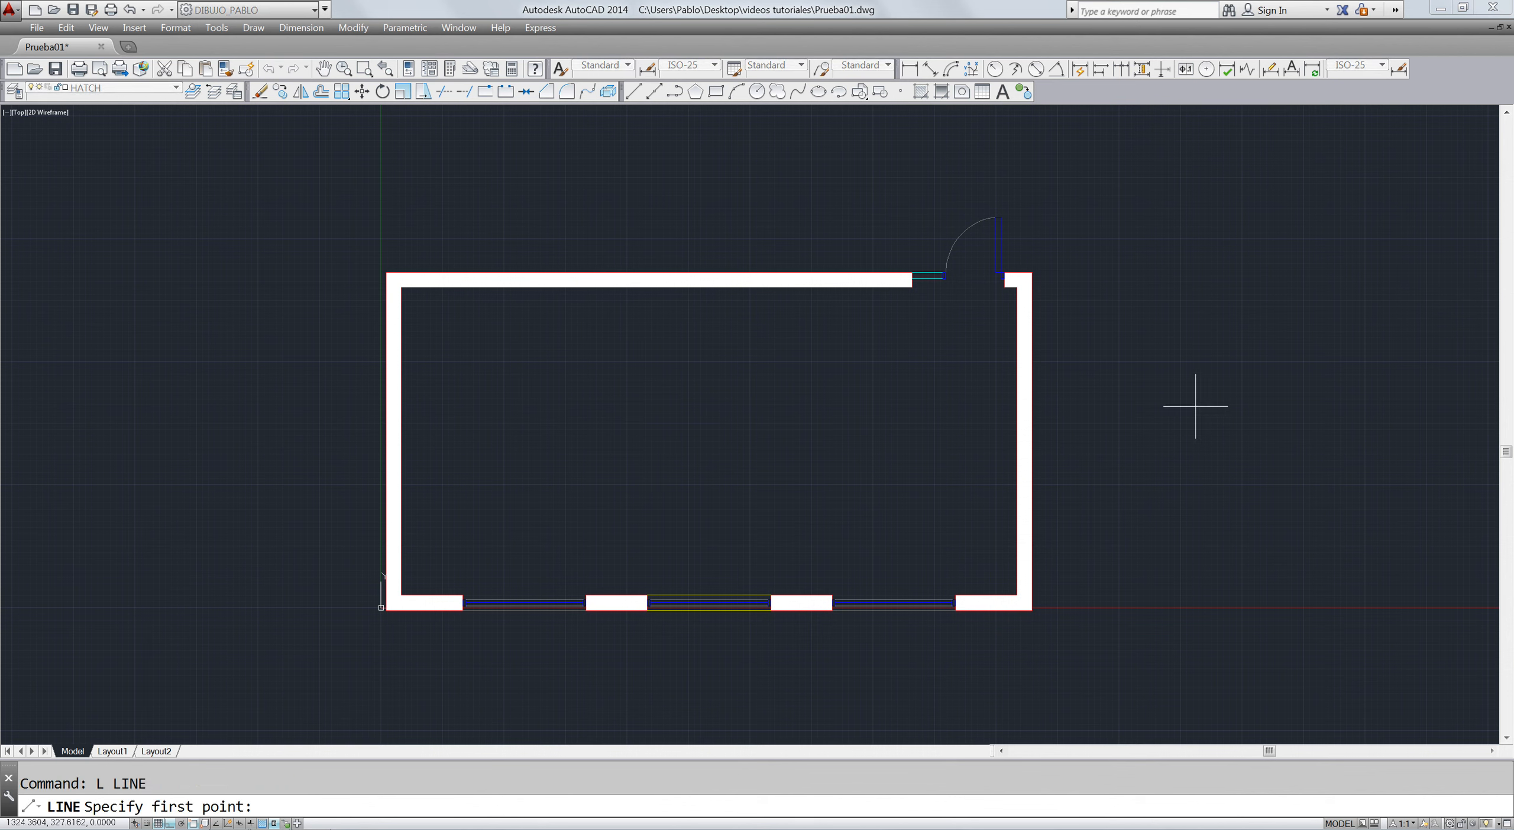
pyautogui.click(1184, 408)
pyautogui.click(1294, 407)
pyautogui.click(1294, 476)
pyautogui.press('Escape')
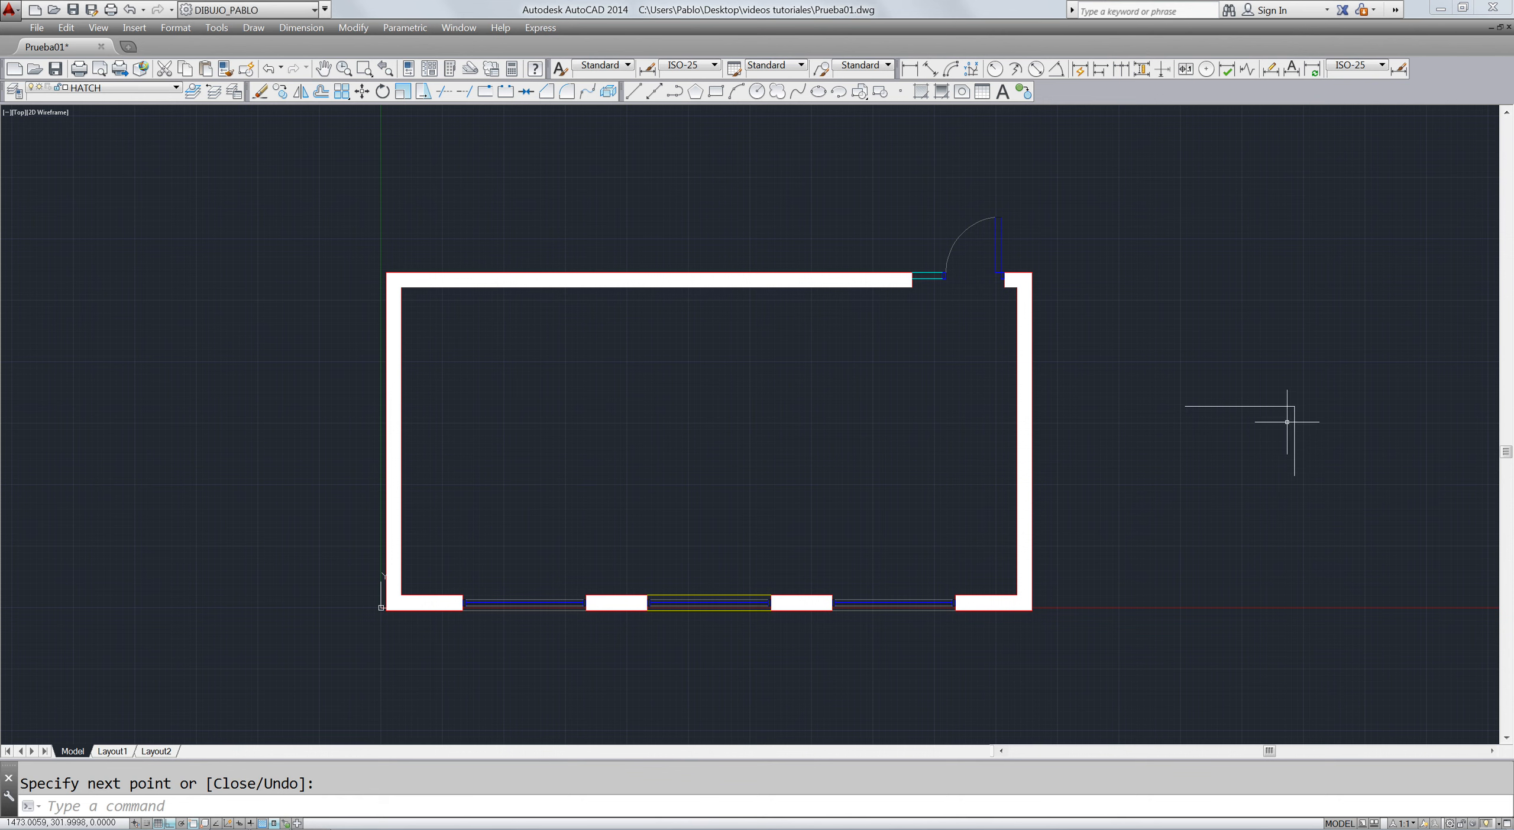
# - Offset the horizontal line 20 units upward and the vertical line 20 units to the right
pyautogui.press('Escape')
pyautogui.write('o')
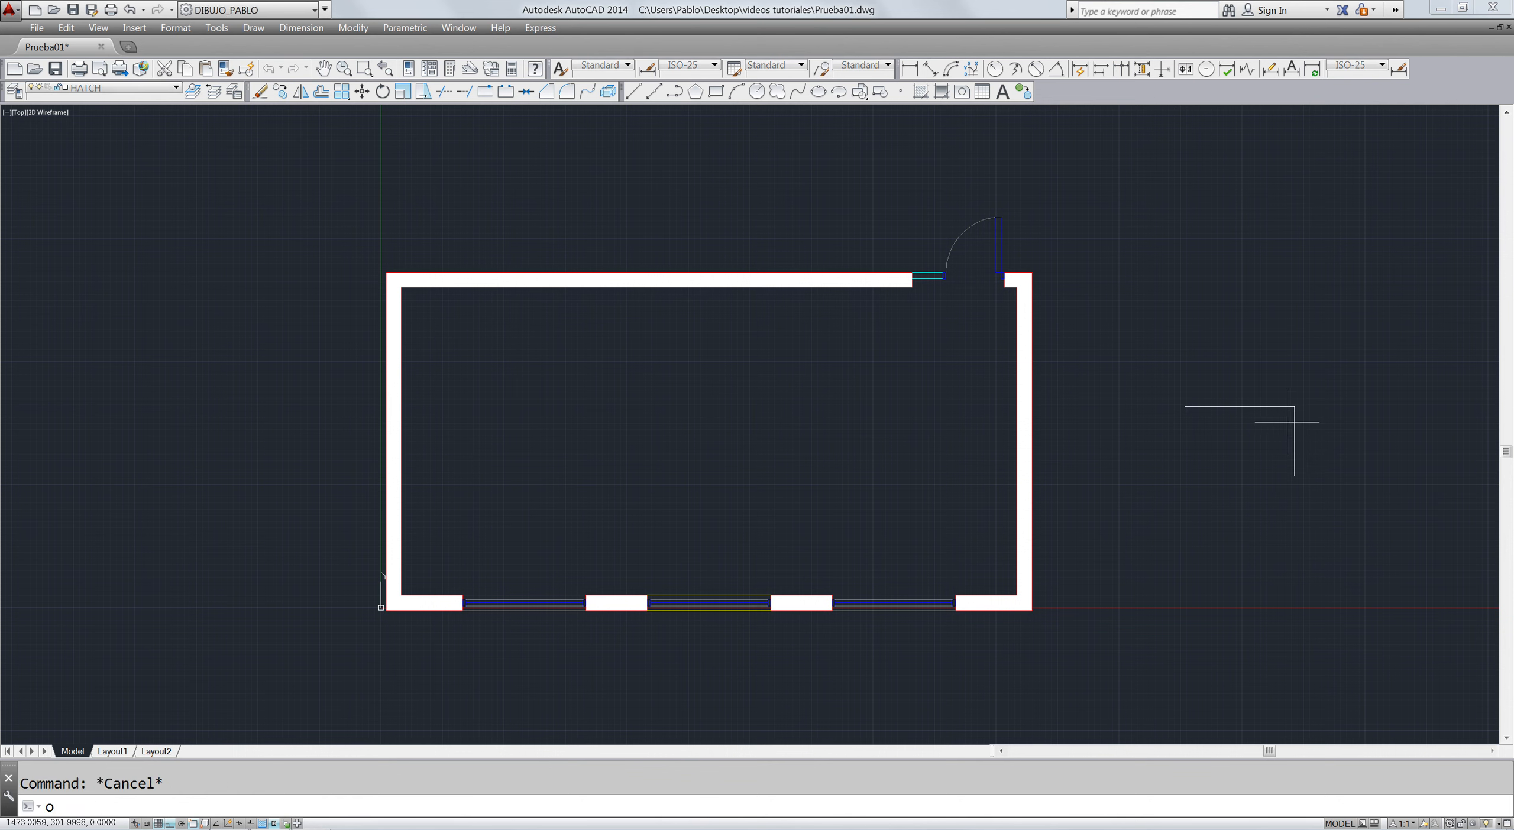
pyautogui.press('Return')
pyautogui.write('20')
pyautogui.press('Return')
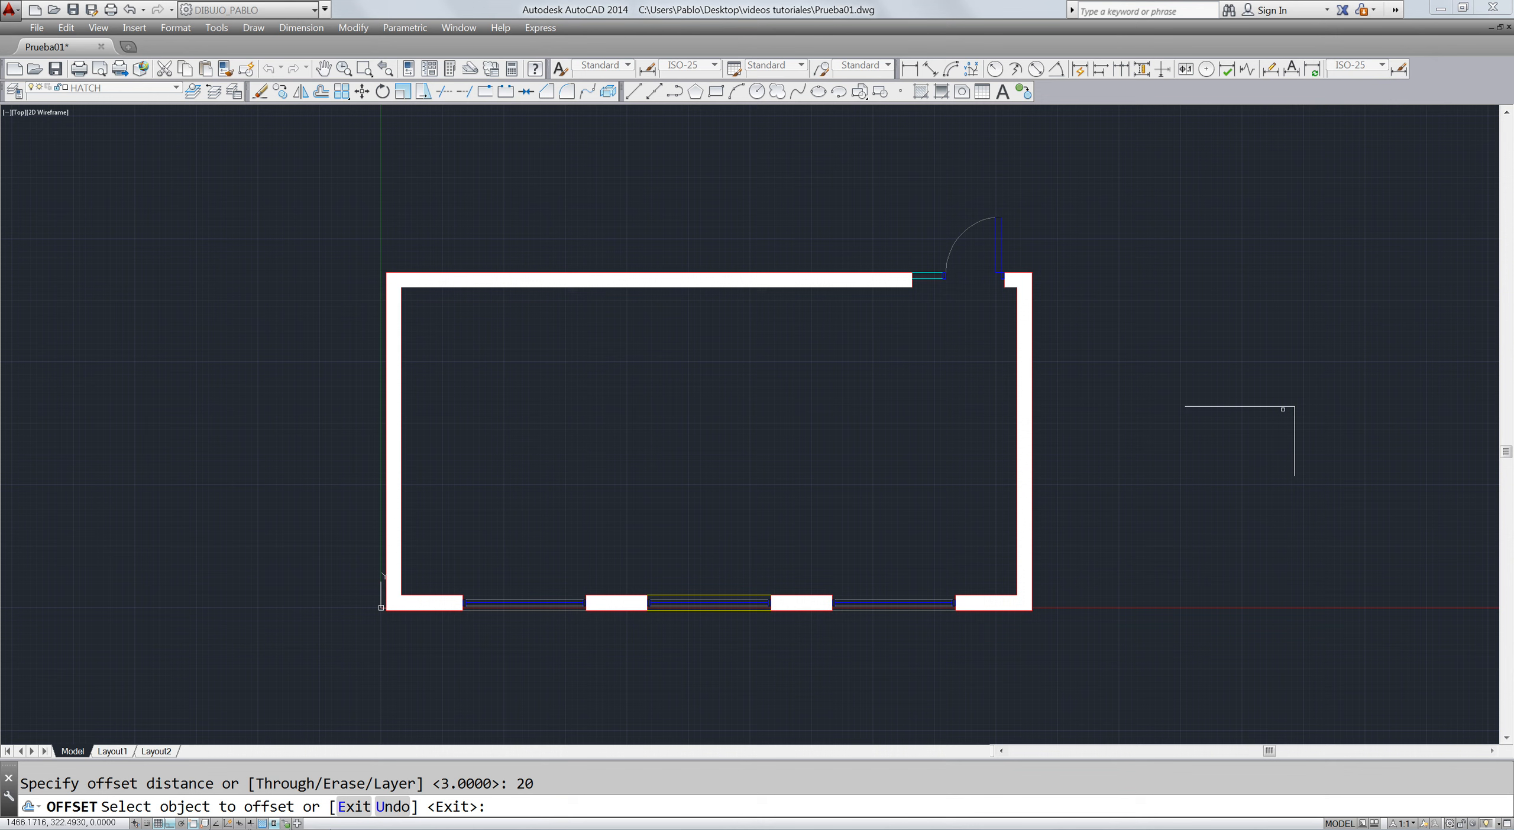
pyautogui.click(1292, 406)
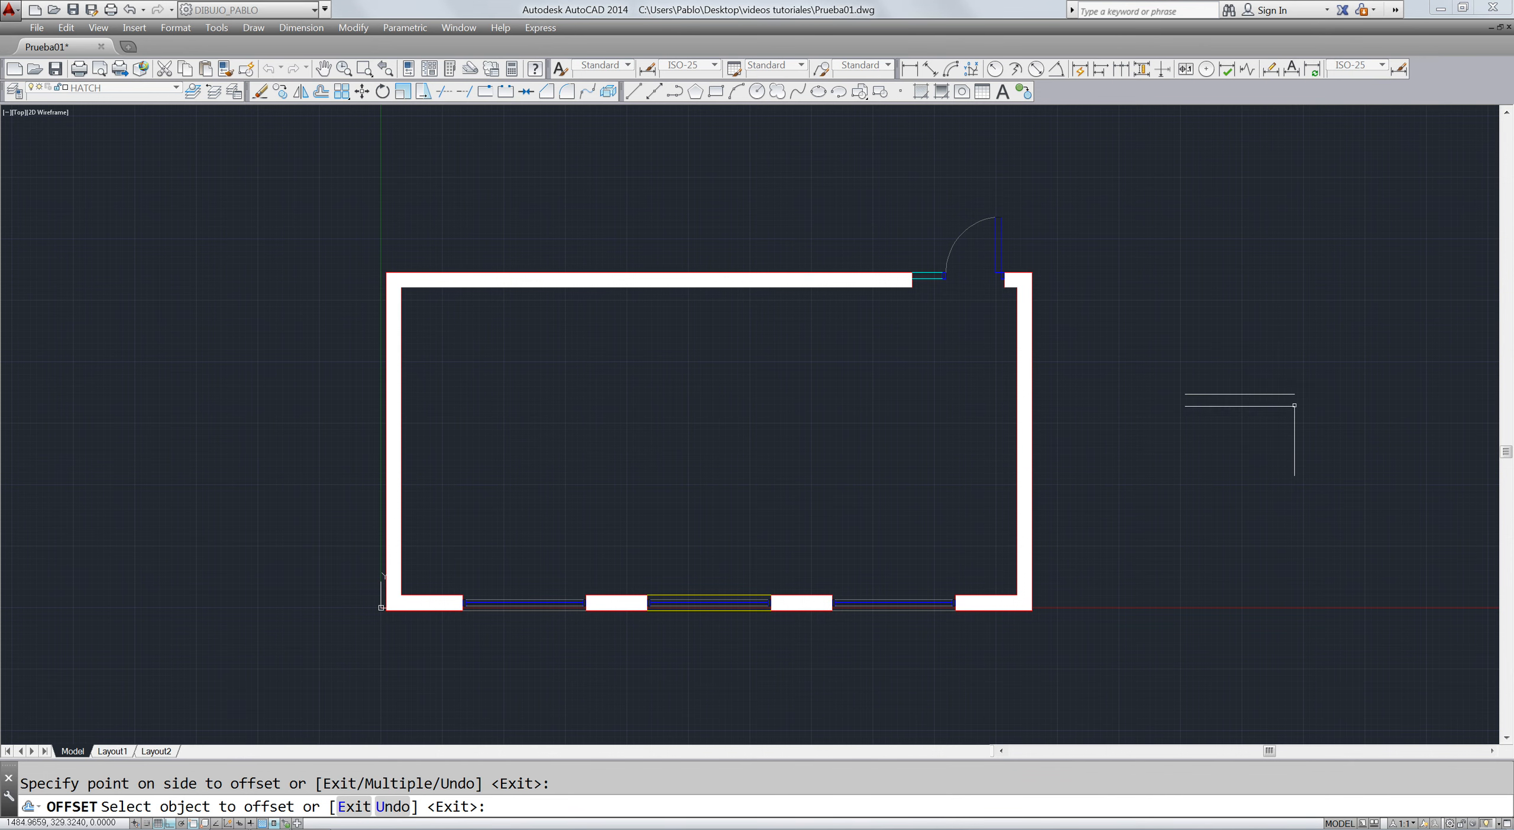
pyautogui.click(1297, 435)
pyautogui.click(1318, 432)
pyautogui.press('Escape')
# - Stretch the right end of the upper offset line horizontally past the outer vertical line
pyautogui.scroll(2, 1111, 472)
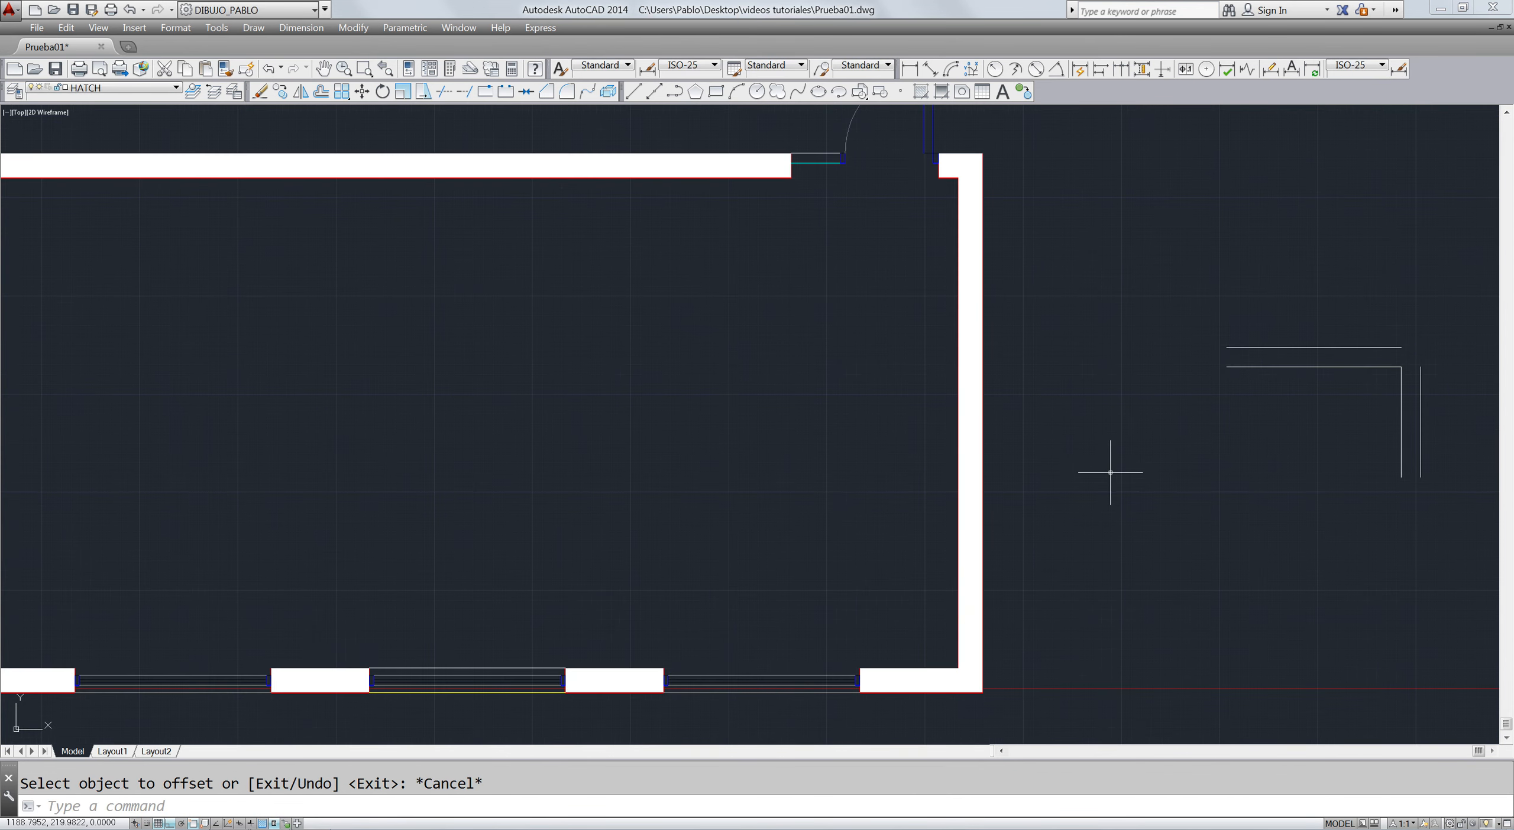
pyautogui.scroll(2, 1235, 393)
pyautogui.scroll(3, 1065, 392)
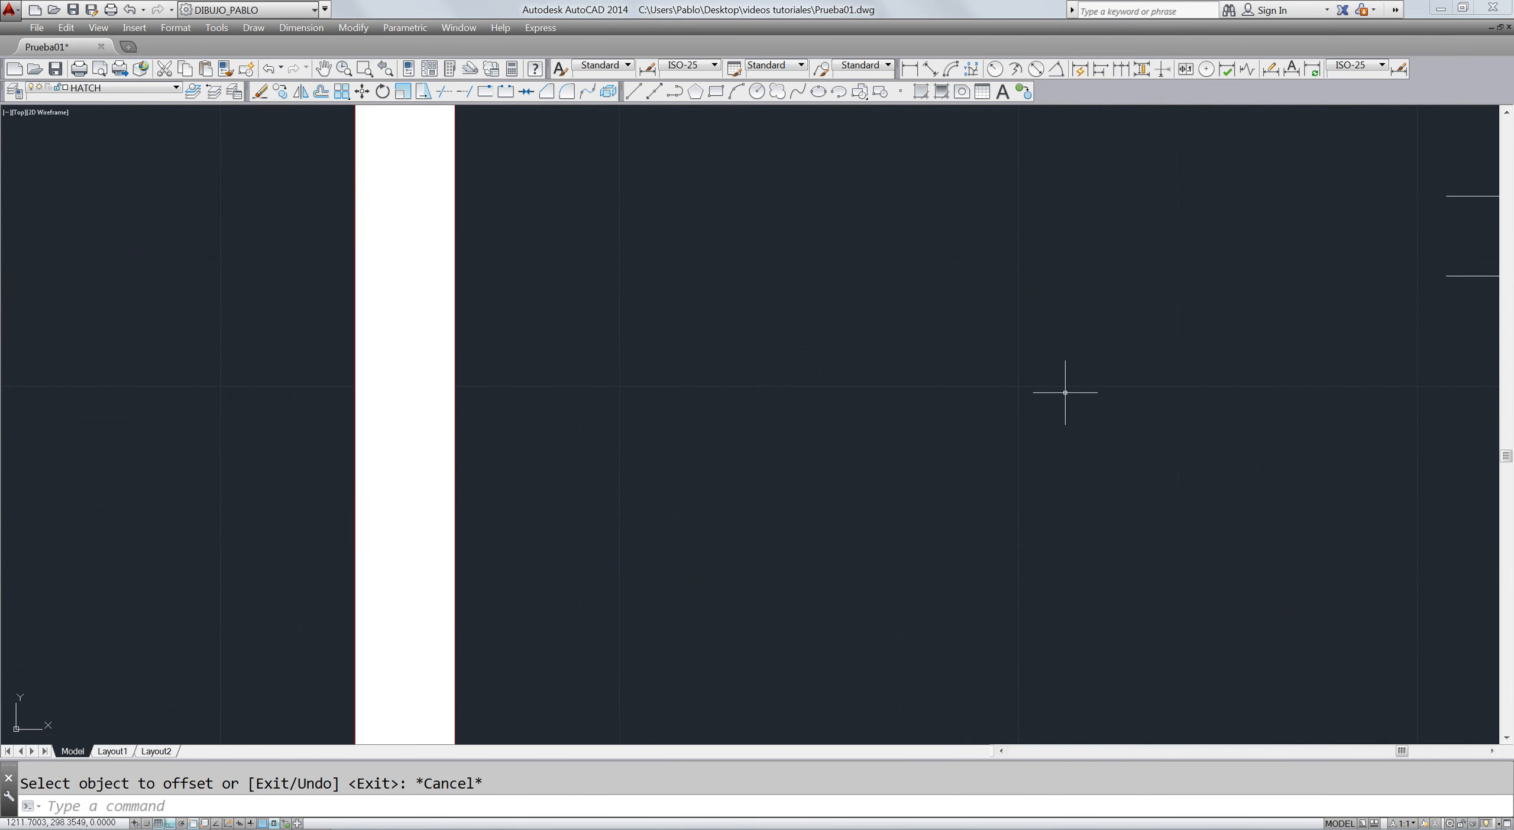
pyautogui.scroll(-8, 1065, 392)
pyautogui.scroll(2, 1375, 314)
pyautogui.scroll(2, 1220, 402)
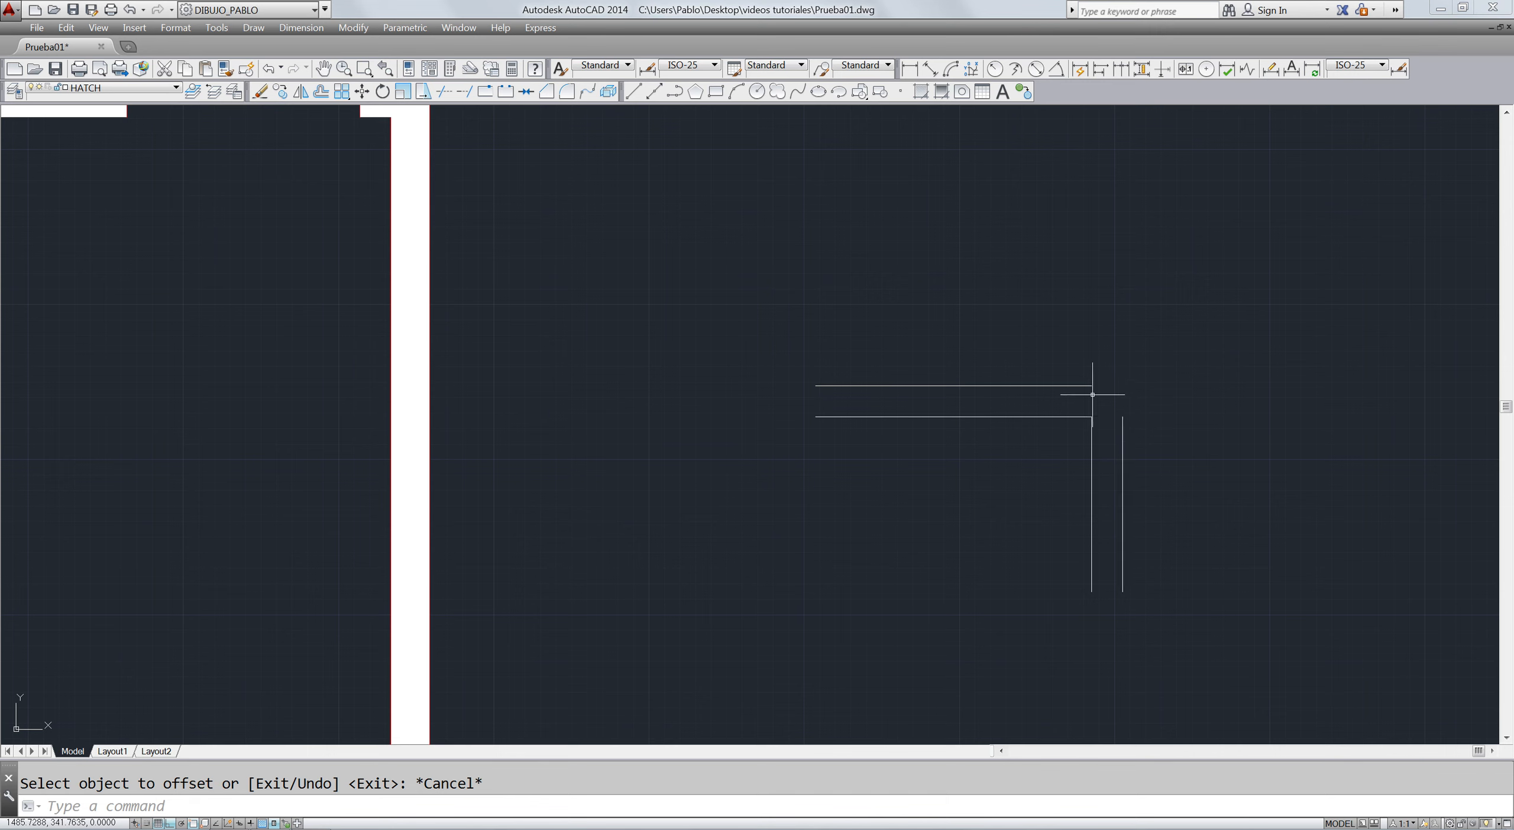
pyautogui.click(1118, 378)
pyautogui.click(1091, 398)
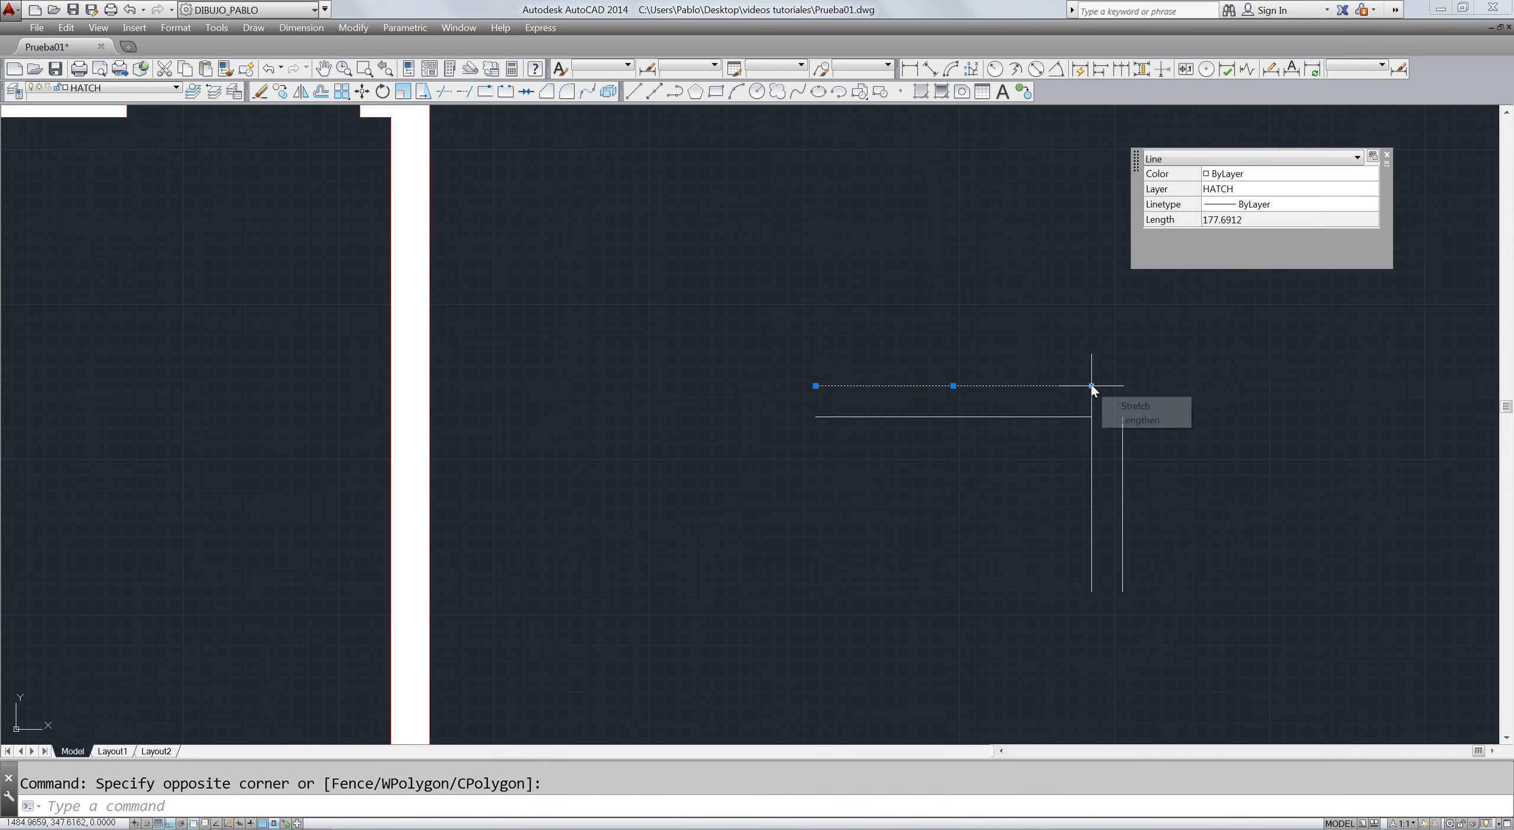
pyautogui.click(1091, 385)
pyautogui.press('Escape')
pyautogui.press('Escape')
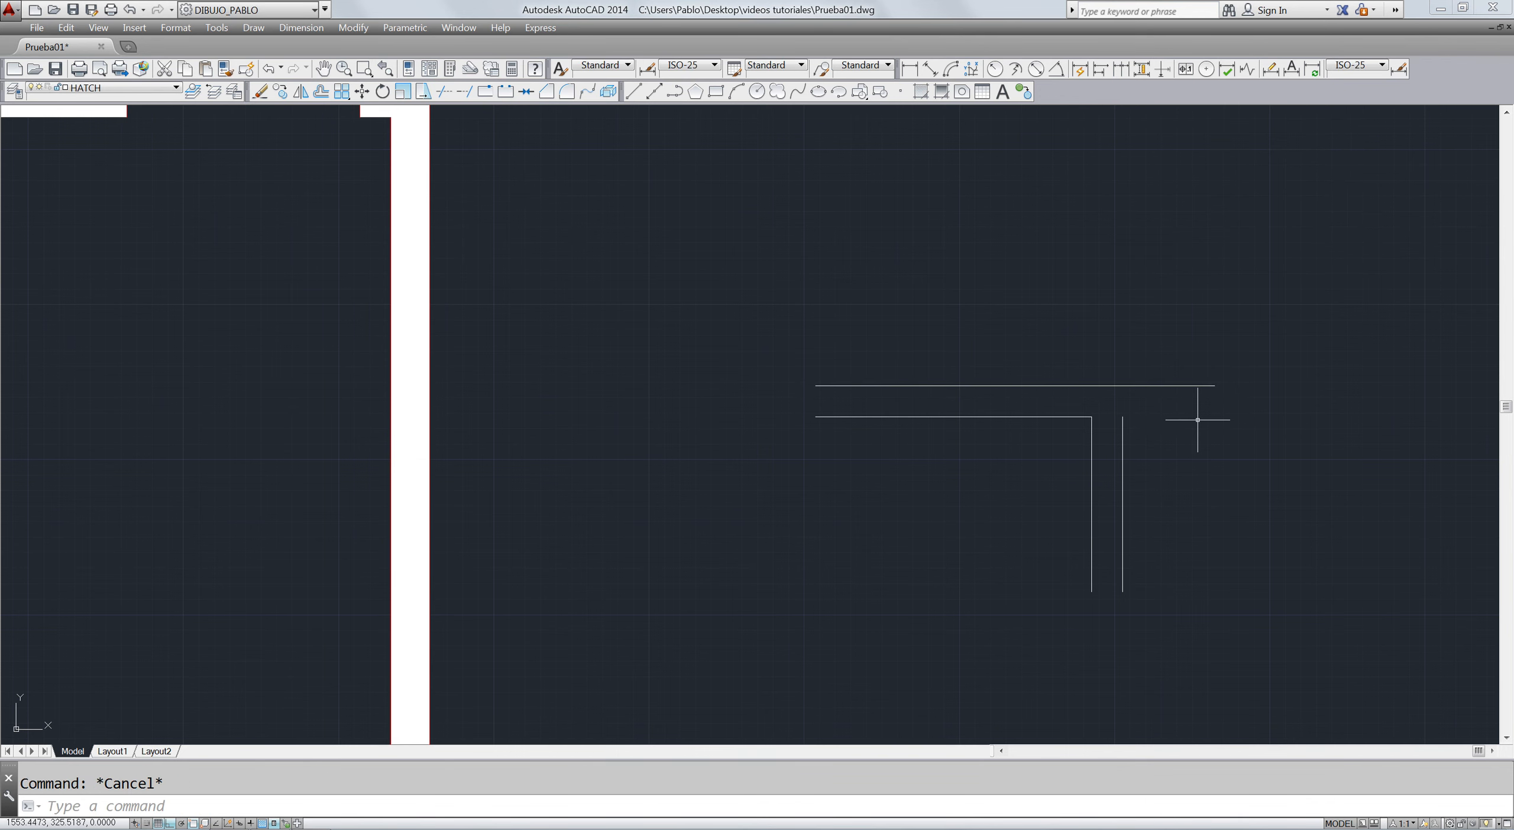
# - Extend the outer vertical line up to the upper horizontal line, using both outer lines as boundary edges
pyautogui.write('E')
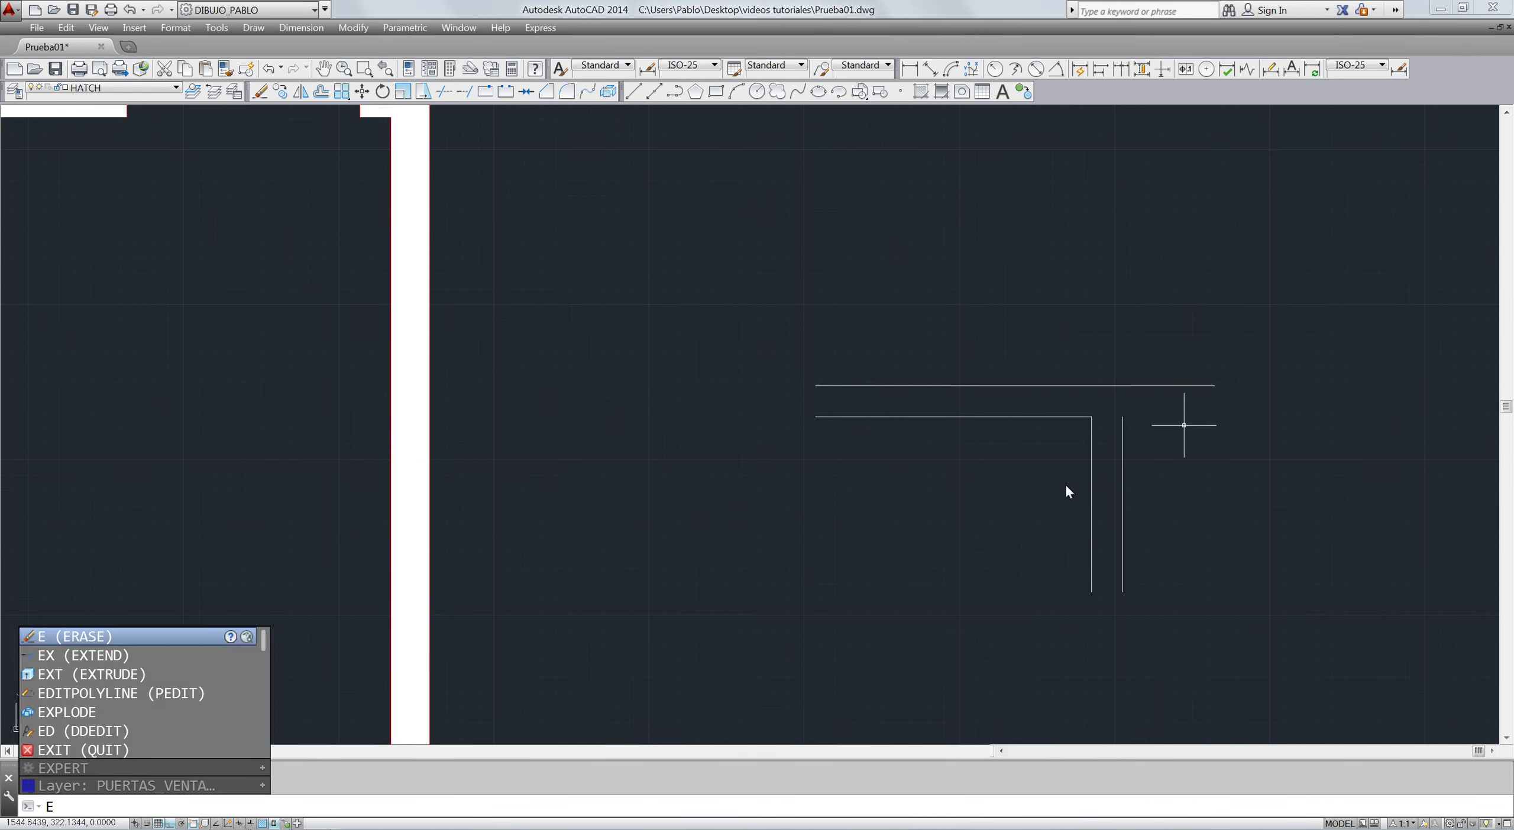
pyautogui.write('x')
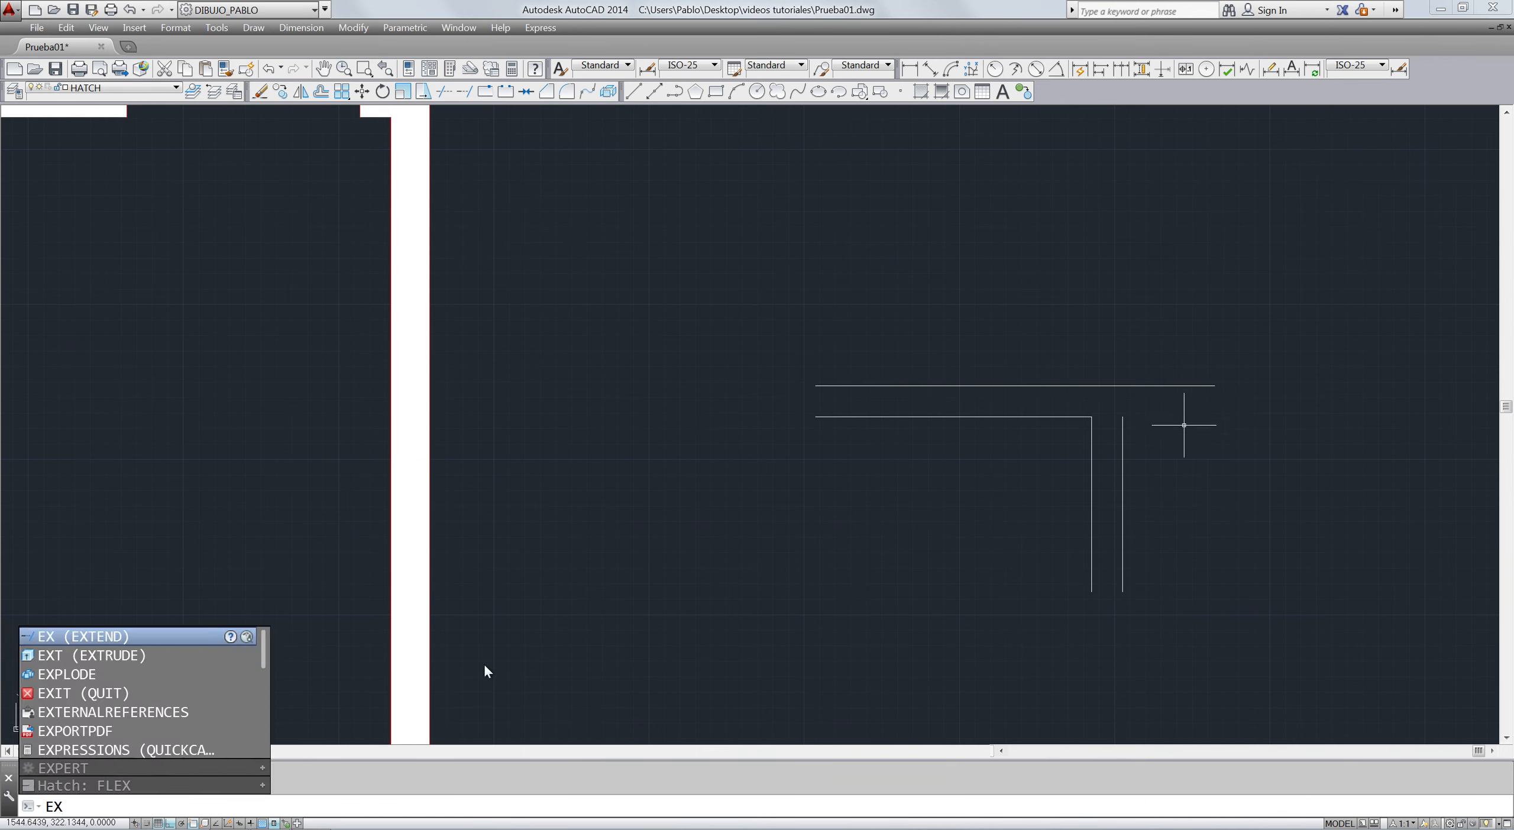
pyautogui.click(115, 637)
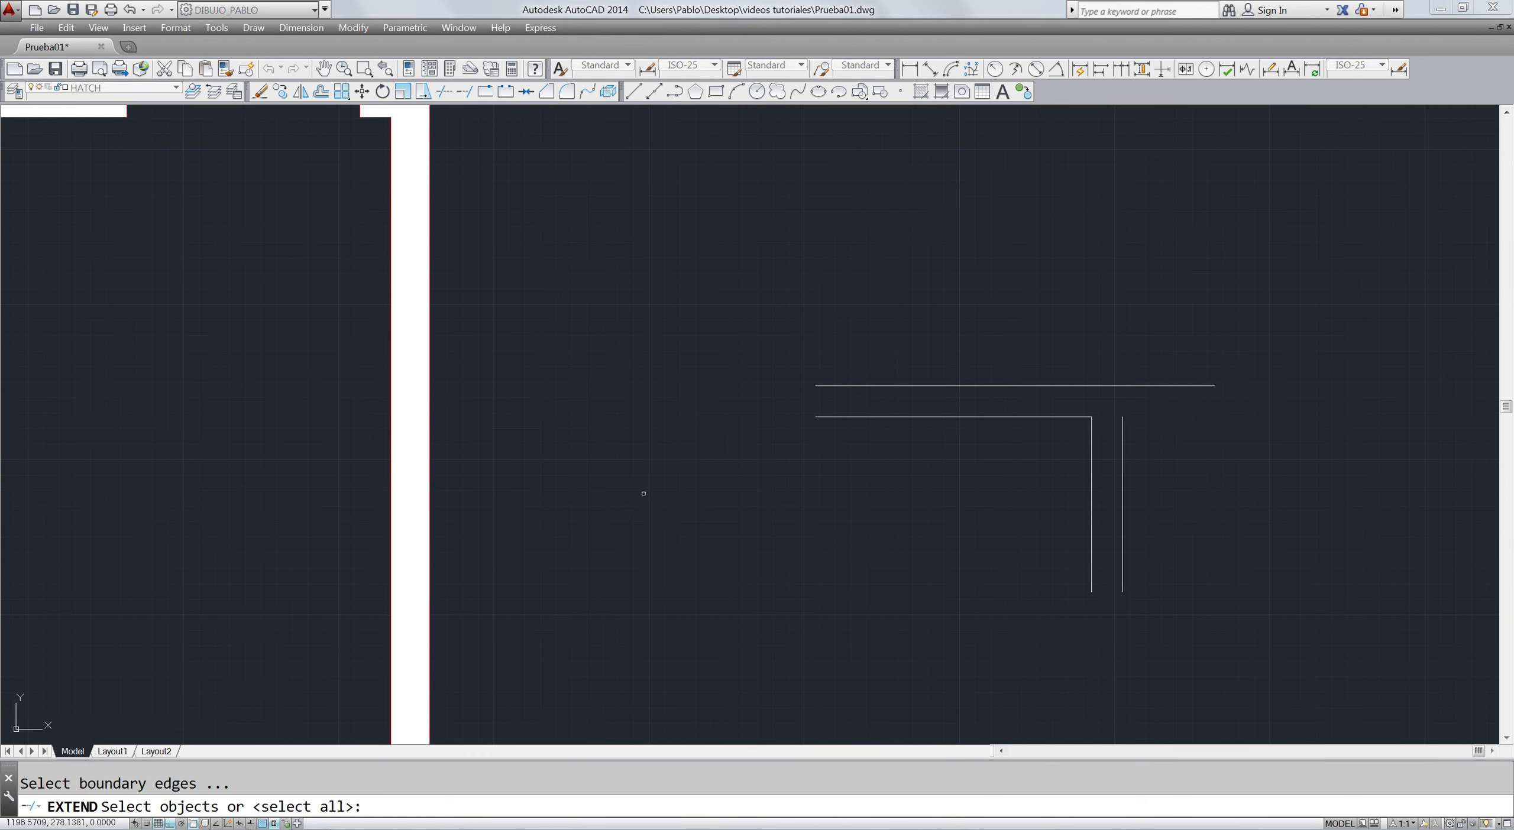
pyautogui.click(1154, 358)
pyautogui.click(1103, 437)
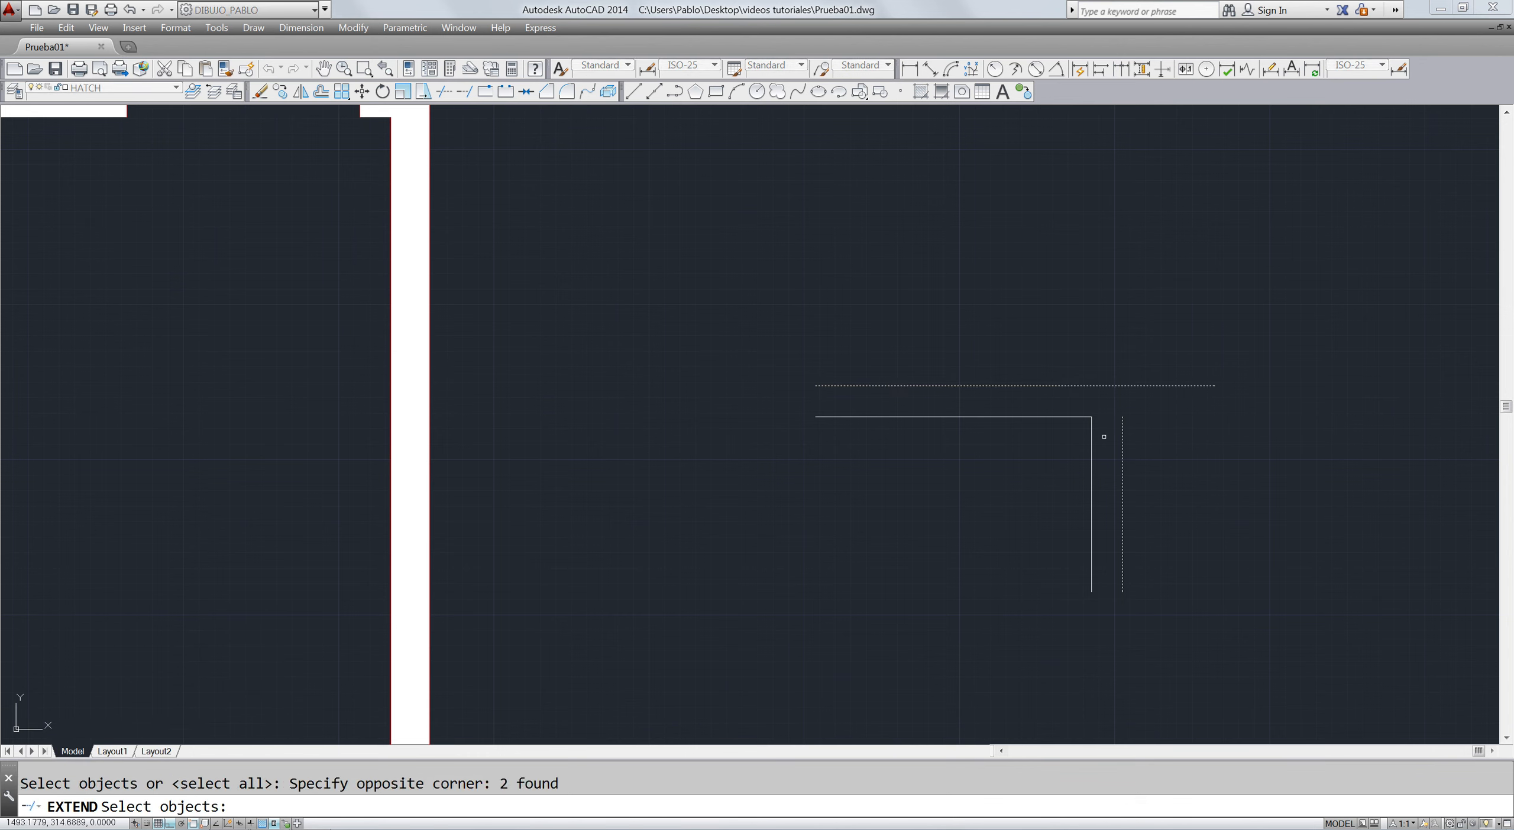
pyautogui.press('Return')
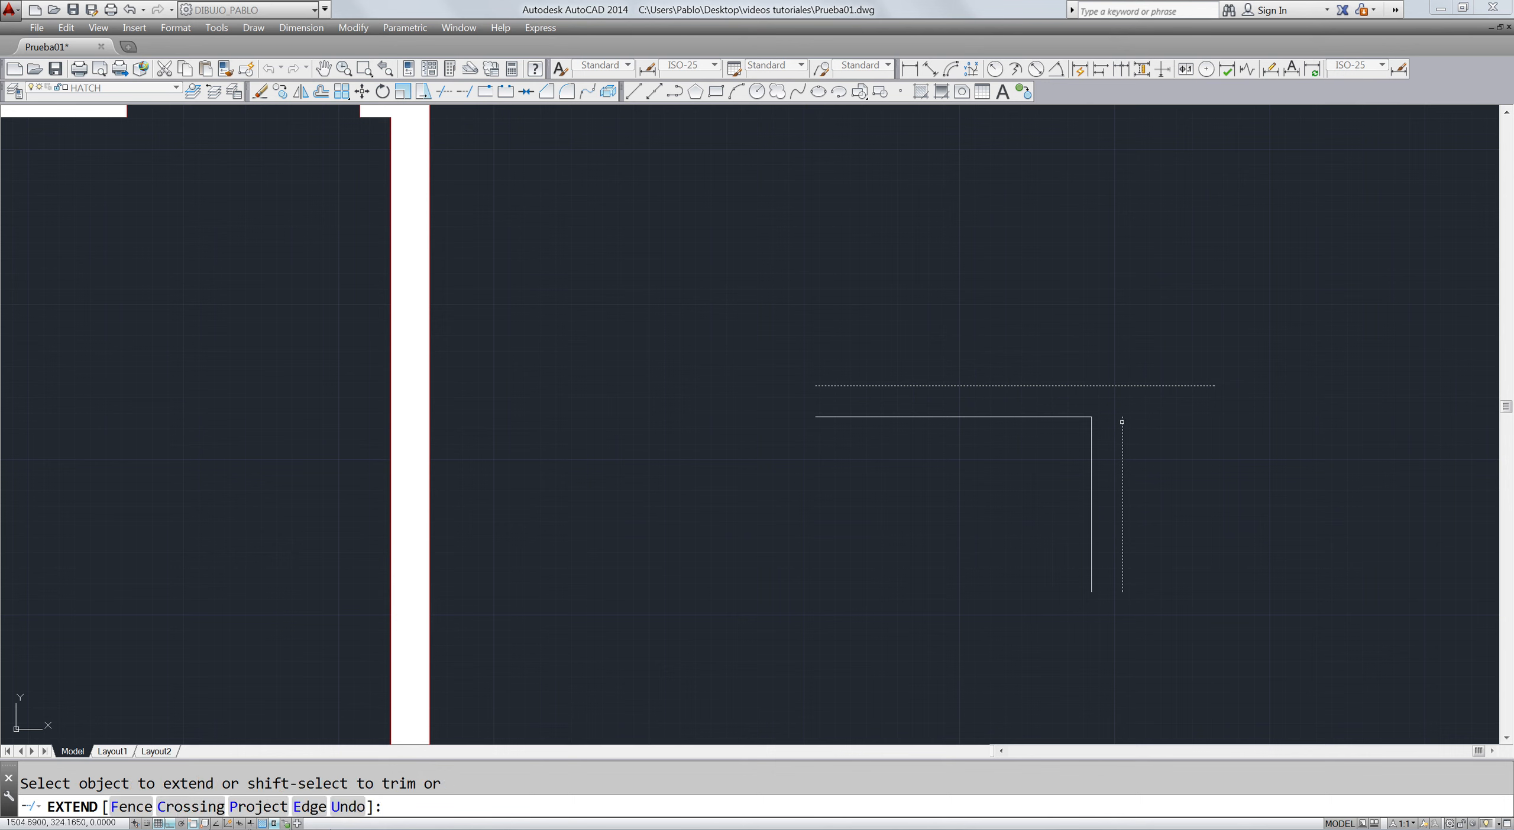
pyautogui.click(1122, 422)
pyautogui.press('Escape')
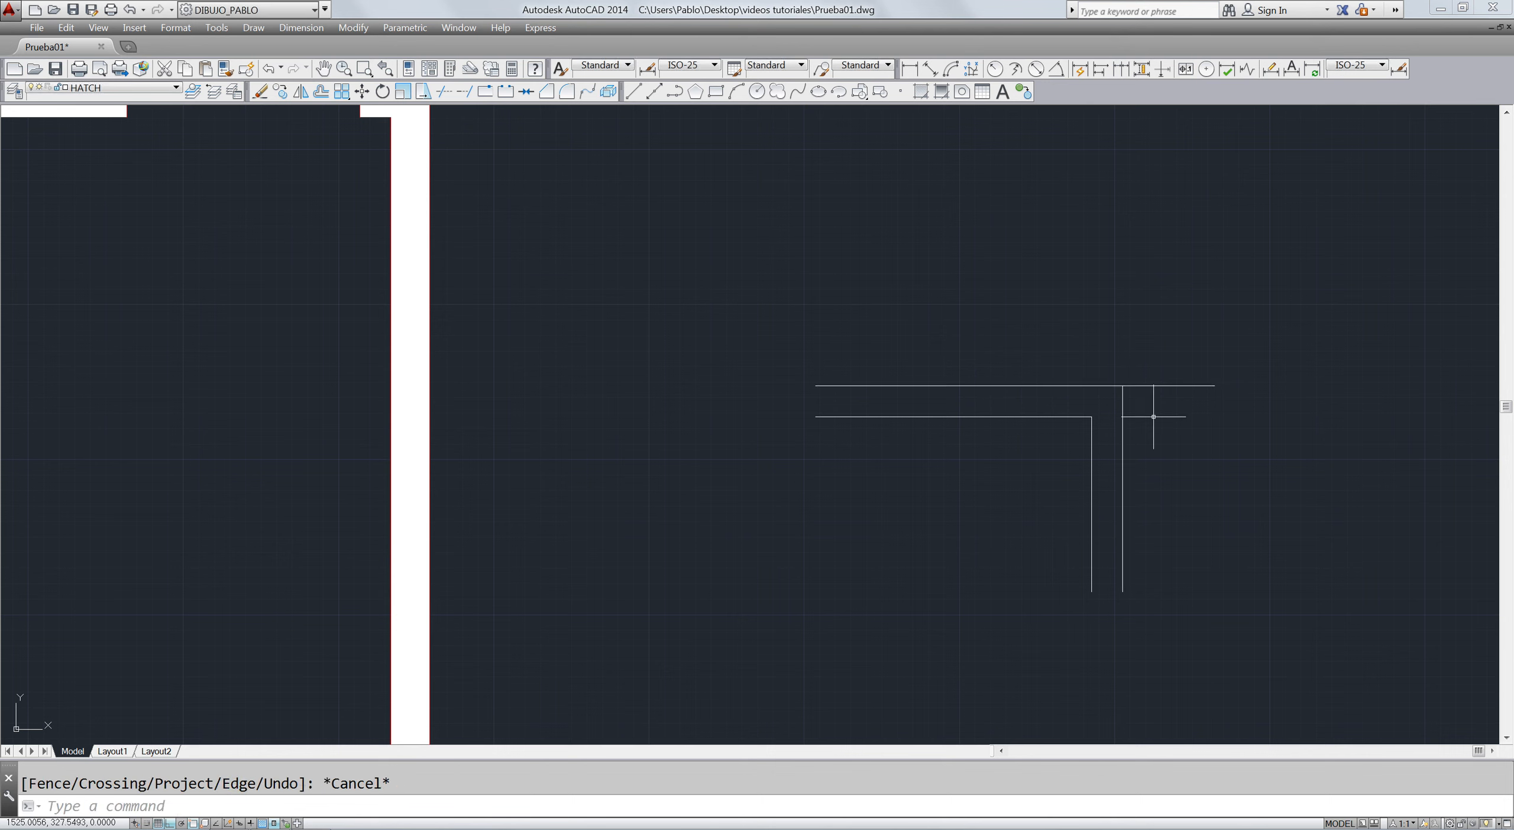
# - Trim the upper horizontal line's overhang at the outer vertical line, using both outer lines as cutting edges
pyautogui.write('tr')
pyautogui.press('Return')
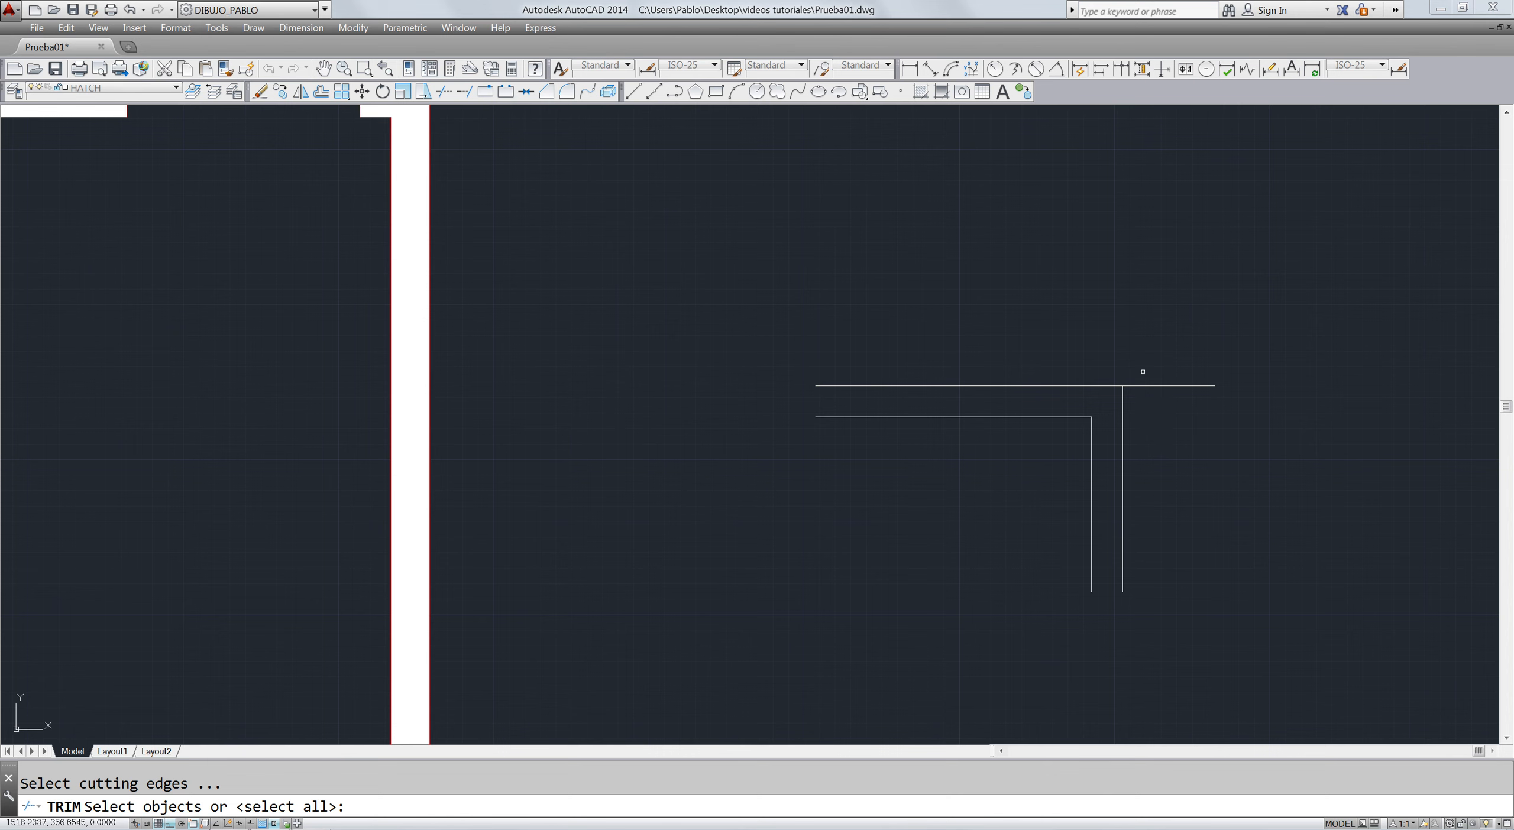
pyautogui.click(1144, 355)
pyautogui.click(1116, 399)
pyautogui.press('Return')
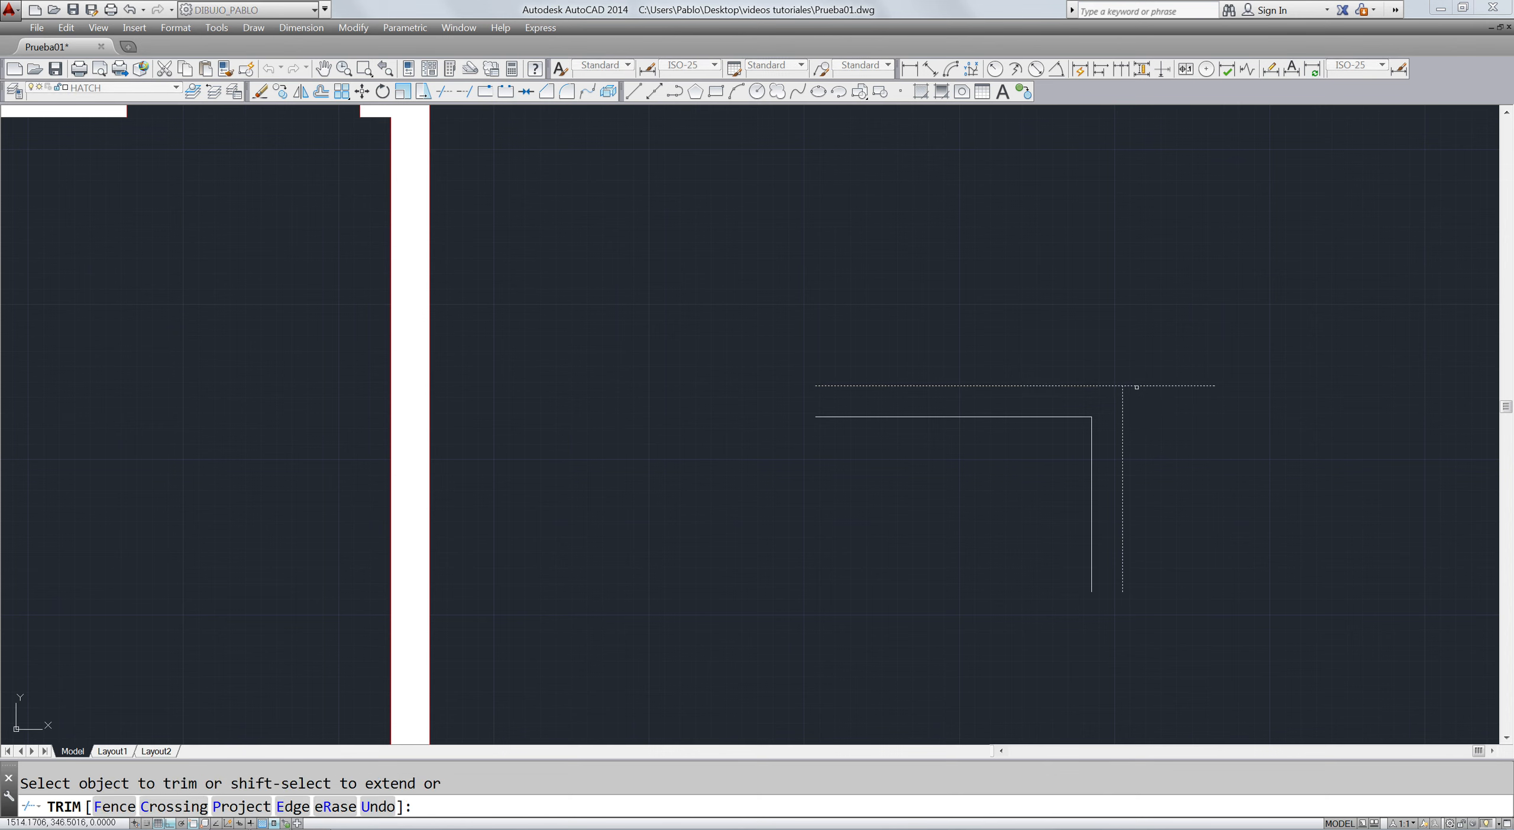
pyautogui.press('Escape')
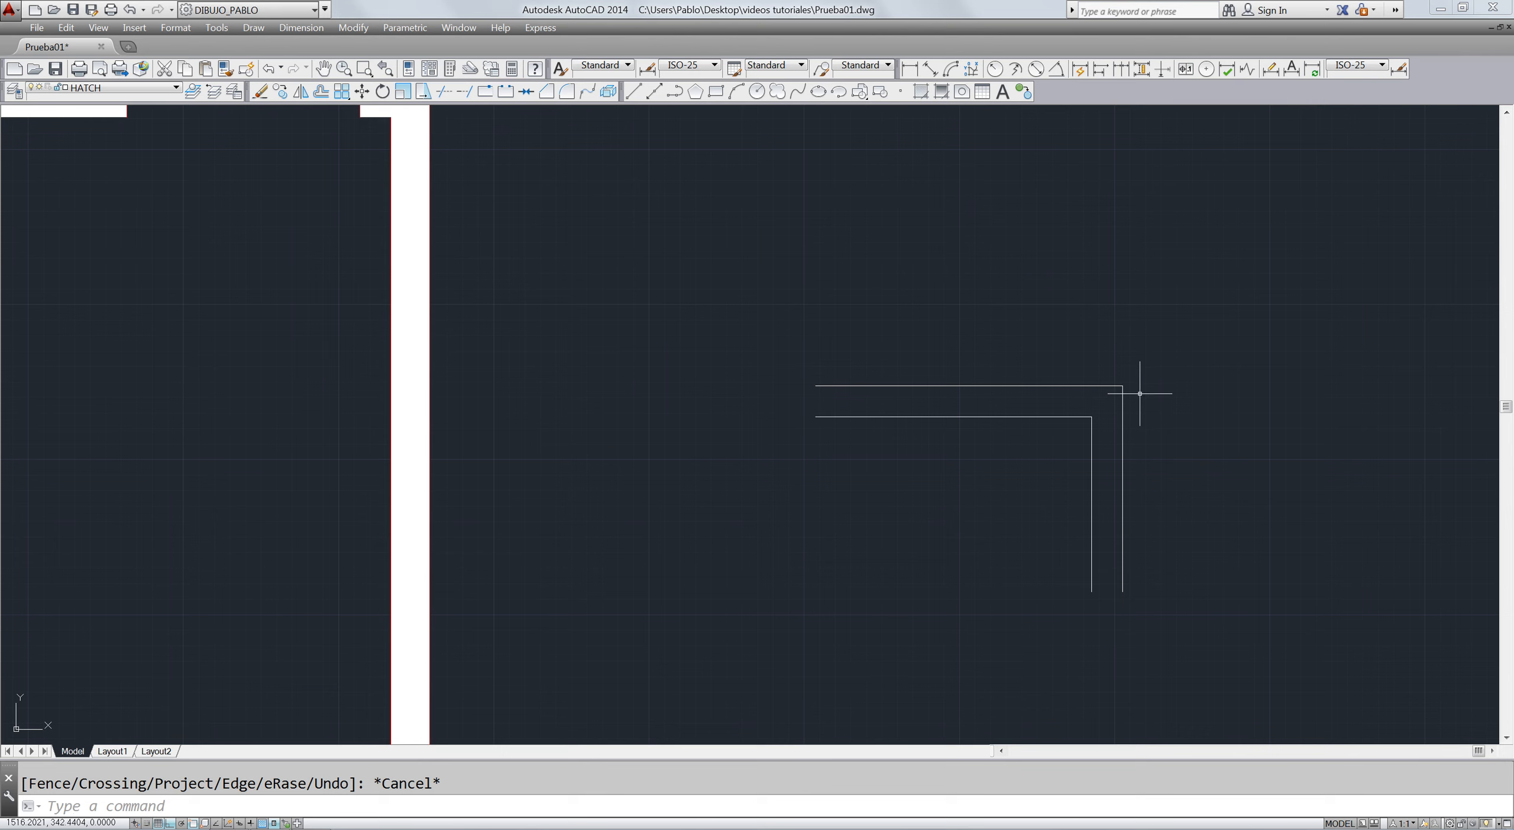
# - Undo the trim, the extension and the stretch of the outer corner lines
pyautogui.hotkey('ctrl', 'z')
pyautogui.hotkey('ctrl', 'z')
pyautogui.hotkey('ctrl', 'z')
pyautogui.press('Escape')
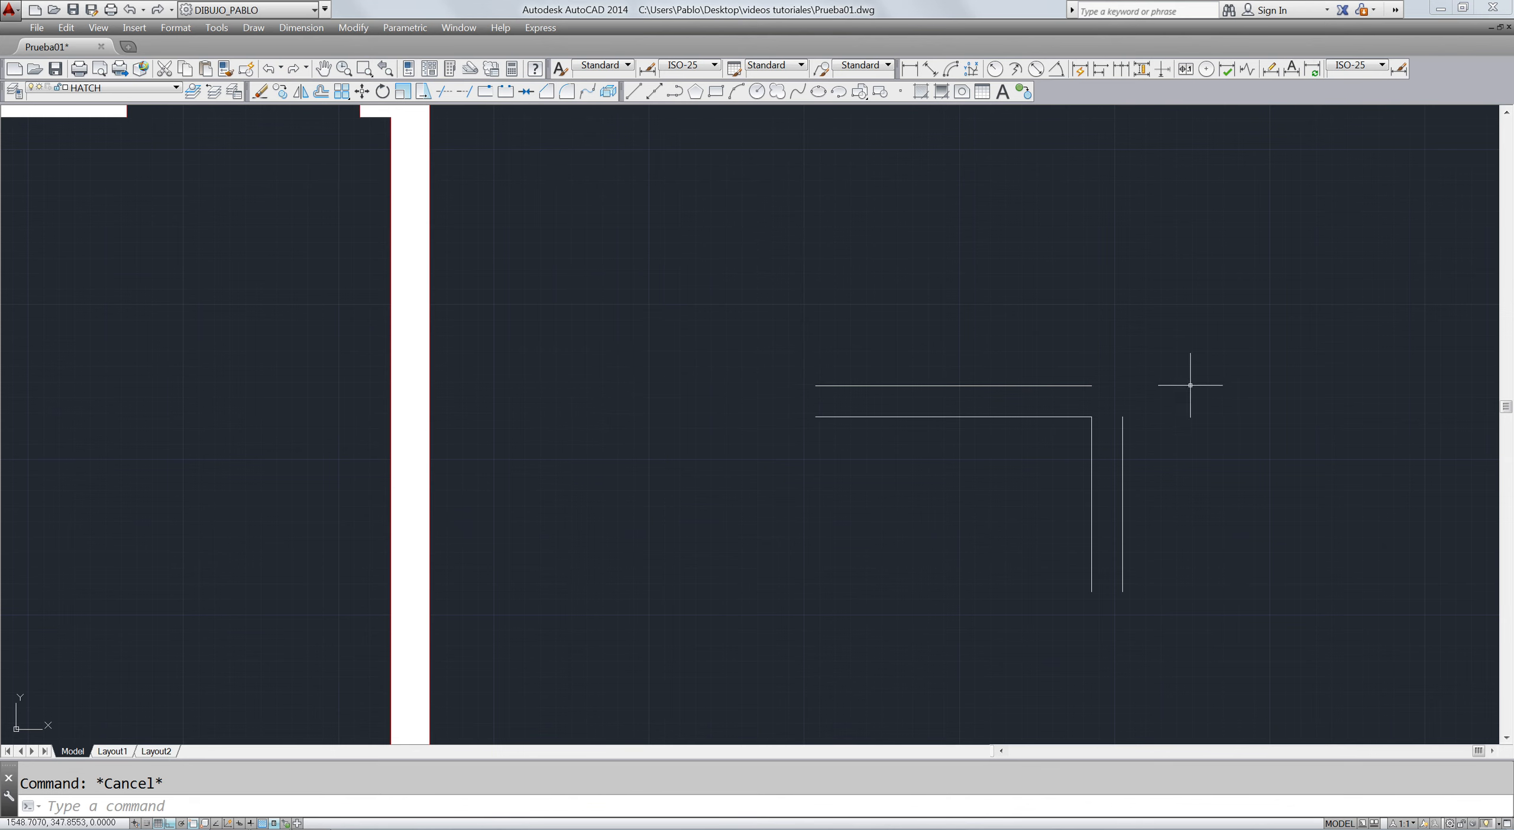
# - Chamfer the outer vertical line and the upper horizontal line with both distances at 0 to close the corner
pyautogui.write('ch')
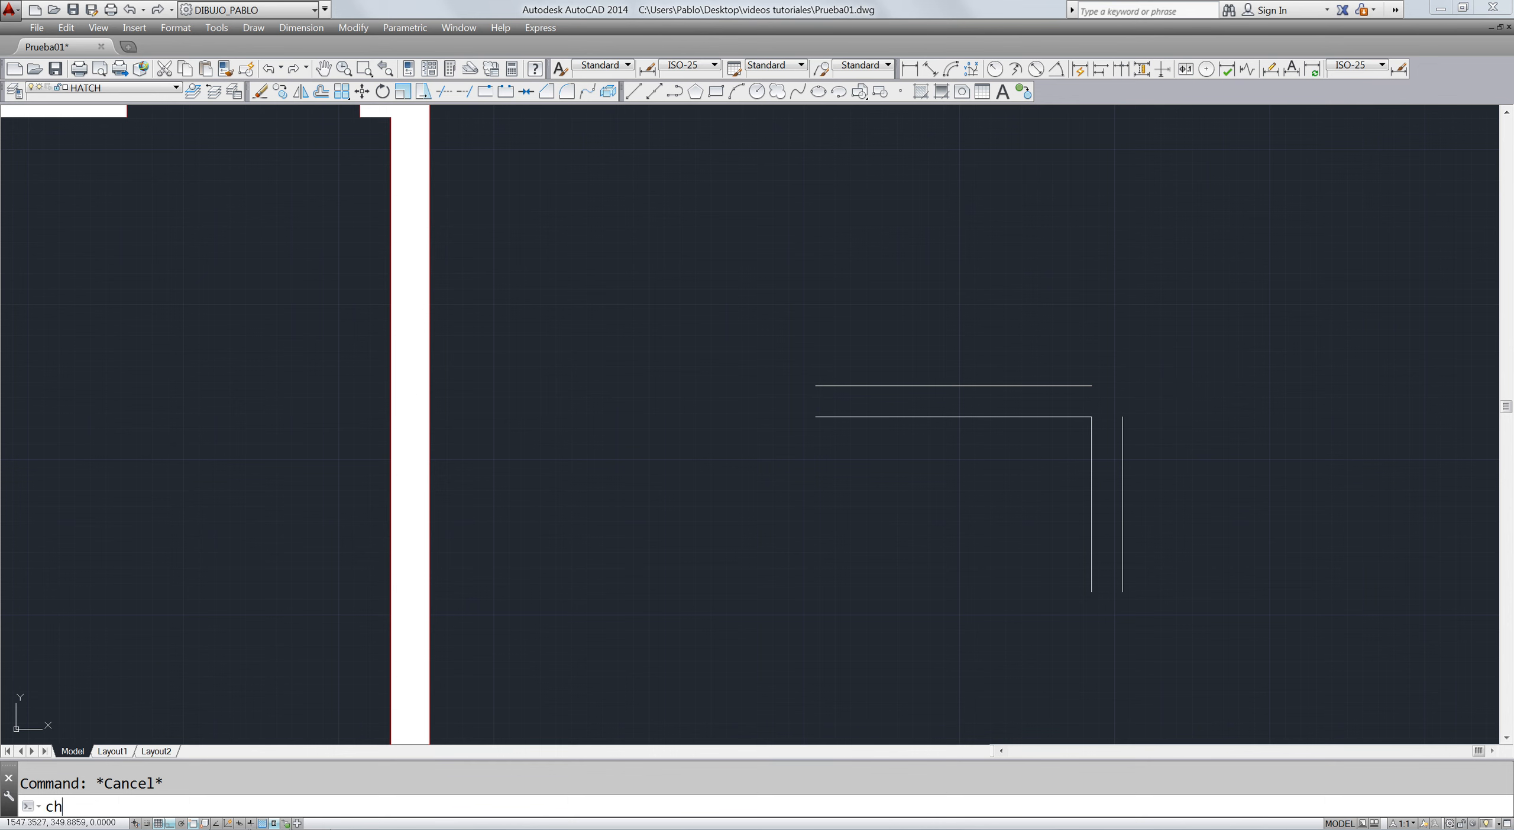
pyautogui.press('space')
pyautogui.press('Escape')
pyautogui.write('CHa')
pyautogui.press('Return')
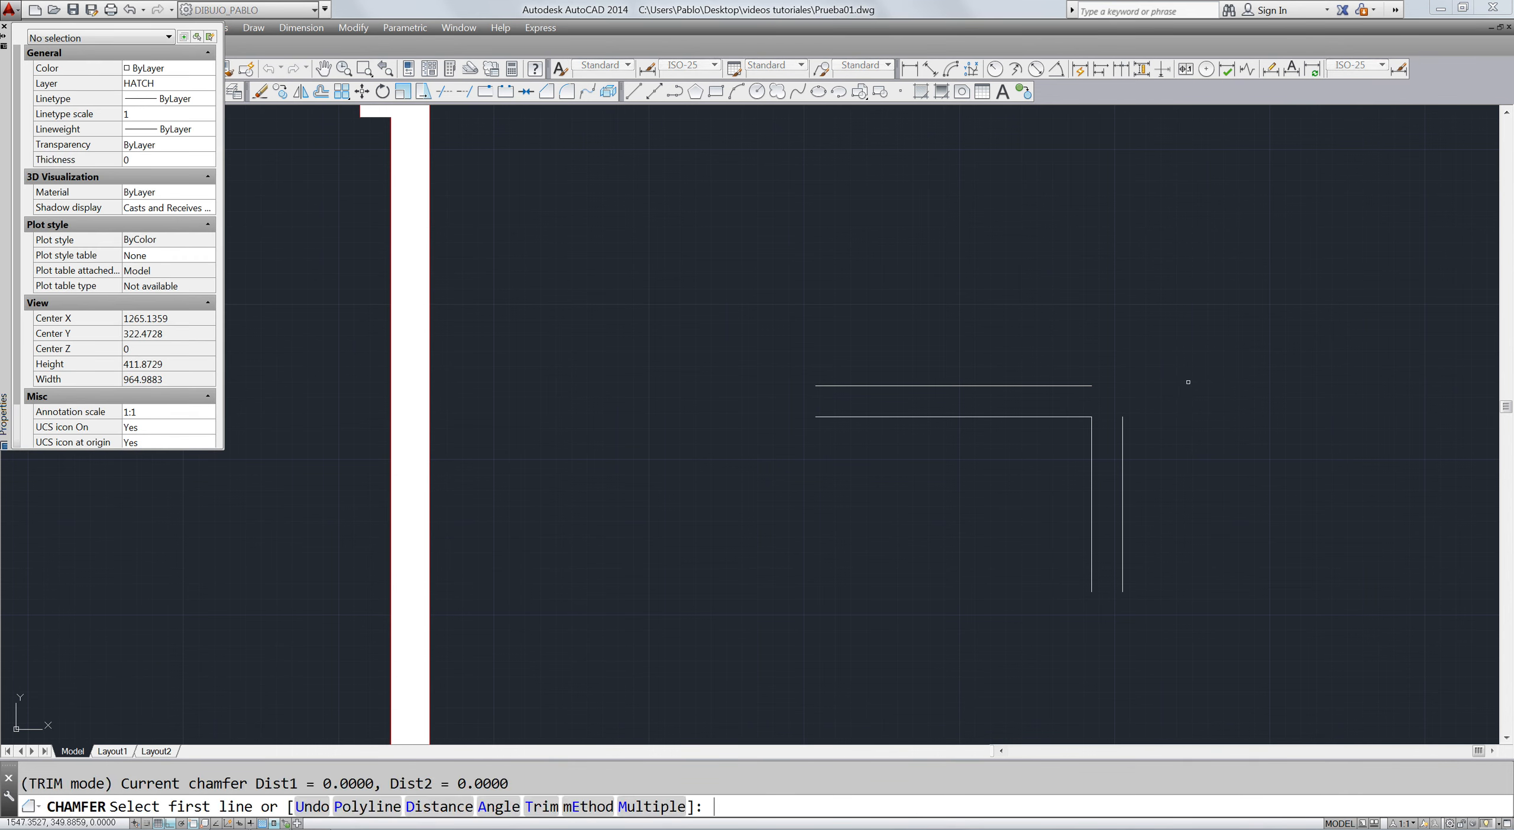
pyautogui.click(1123, 432)
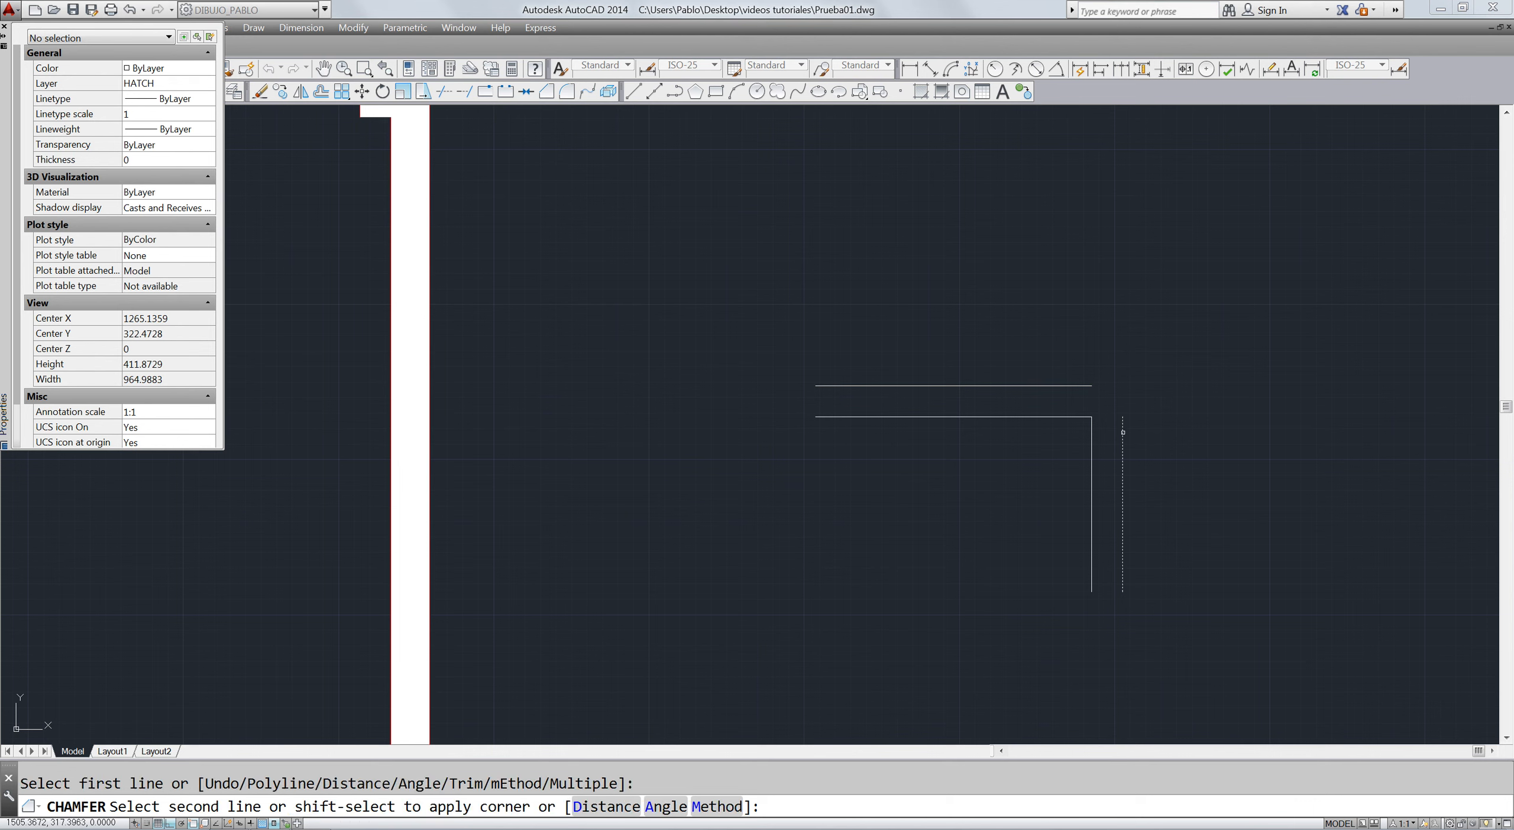
pyautogui.click(1090, 388)
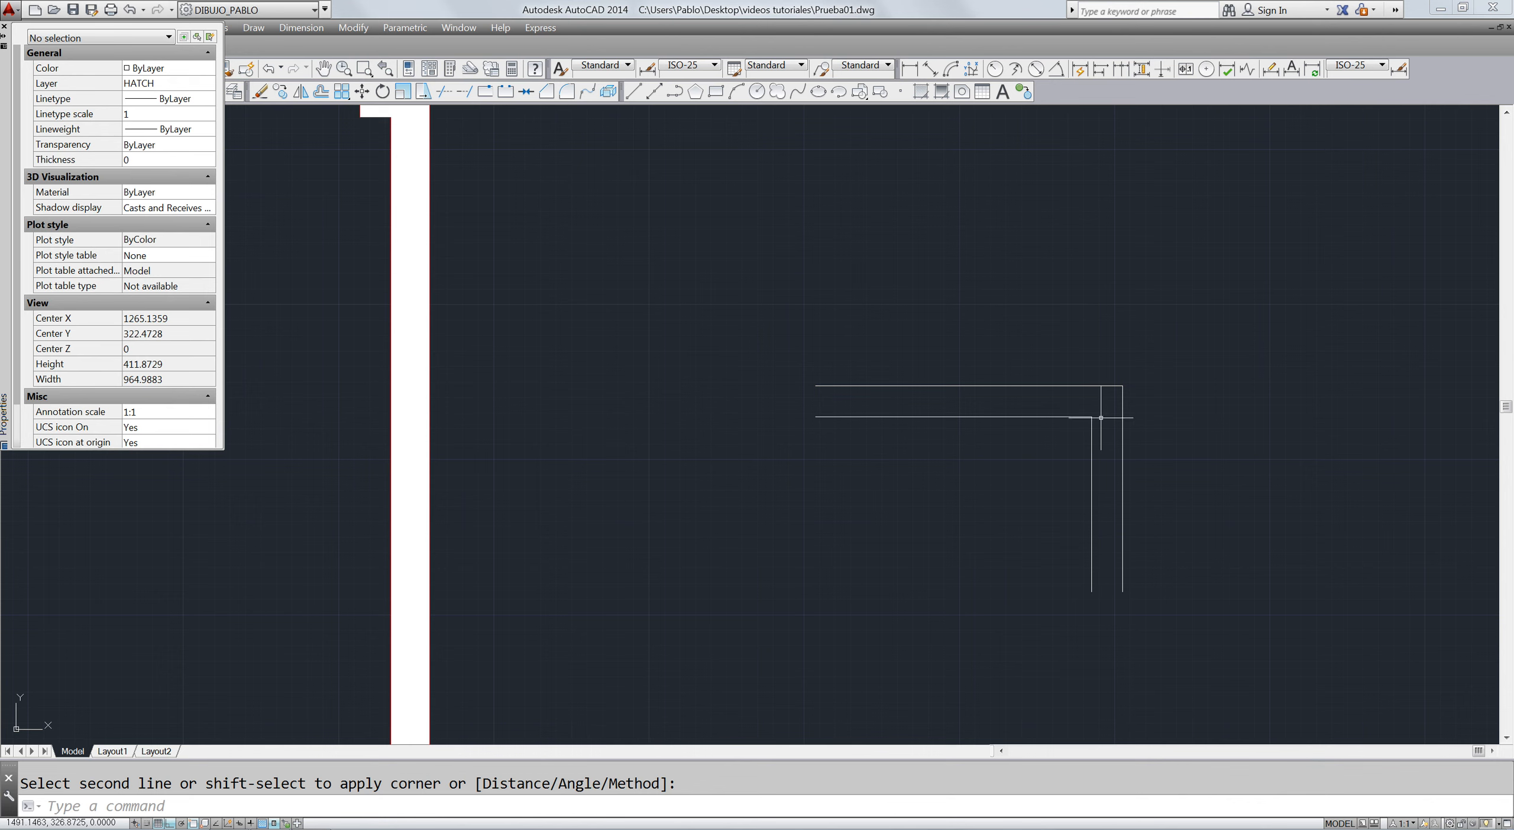
# - Undo the chamfer on the outer corner
pyautogui.write('z')
pyautogui.press('Escape')
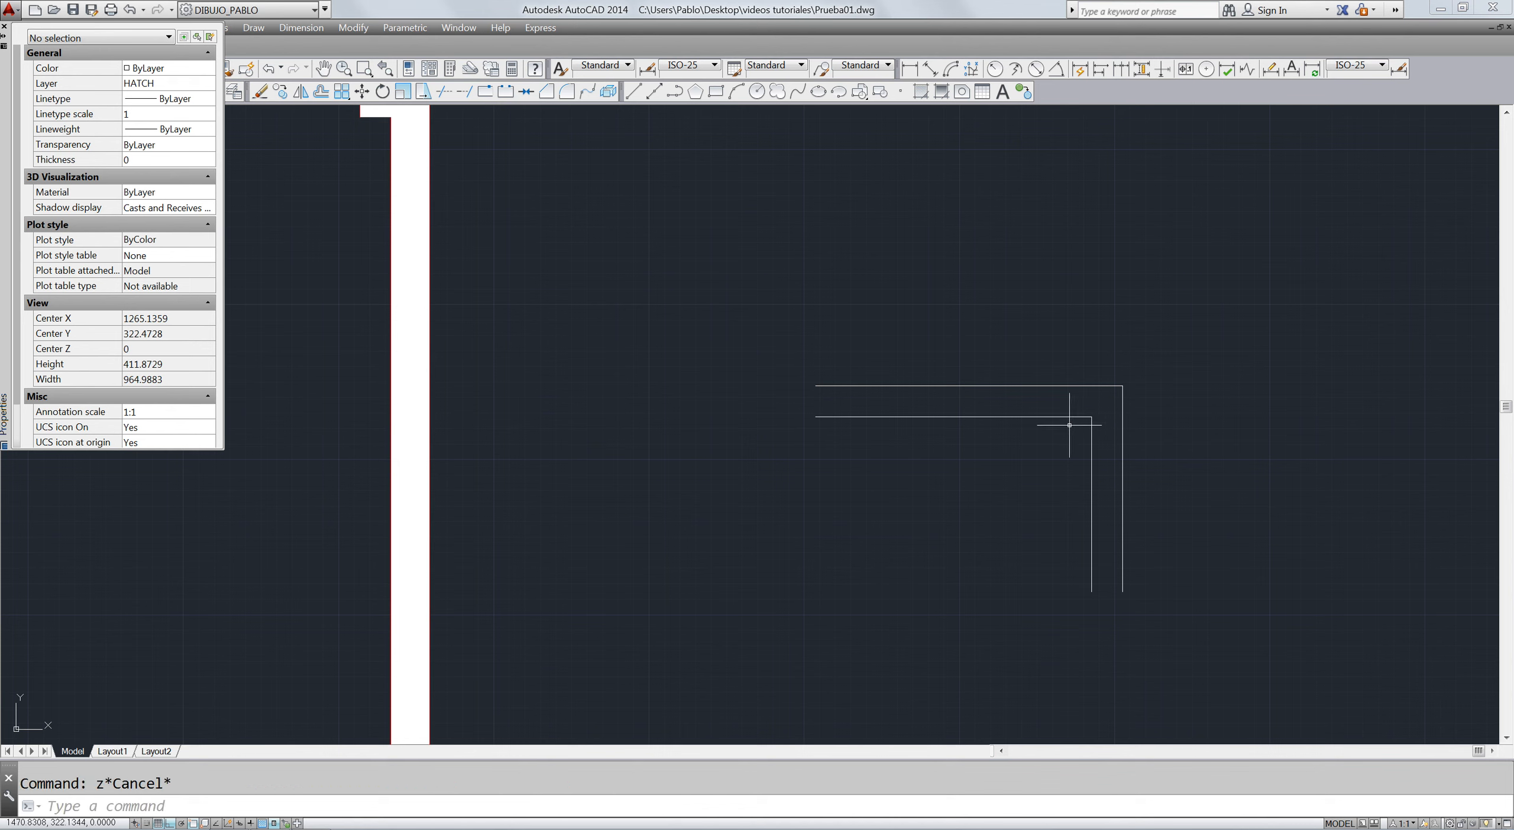
pyautogui.hotkey('ctrl', 'z')
# - Chamfer the outer corner lines by the Angle option with length 0 and angle 0, and undo it
pyautogui.write('CHa')
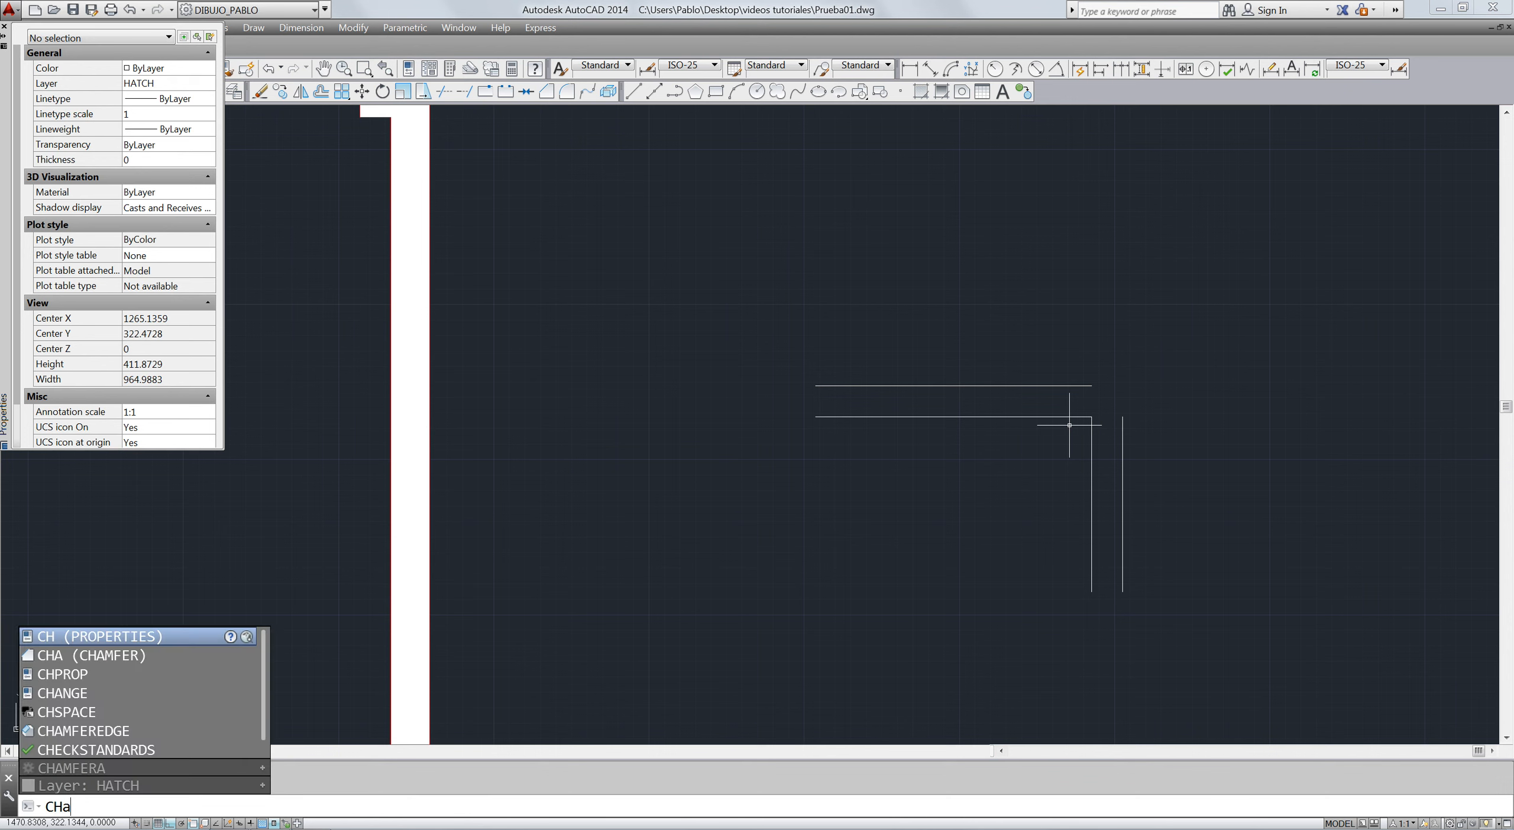
pyautogui.press('Return')
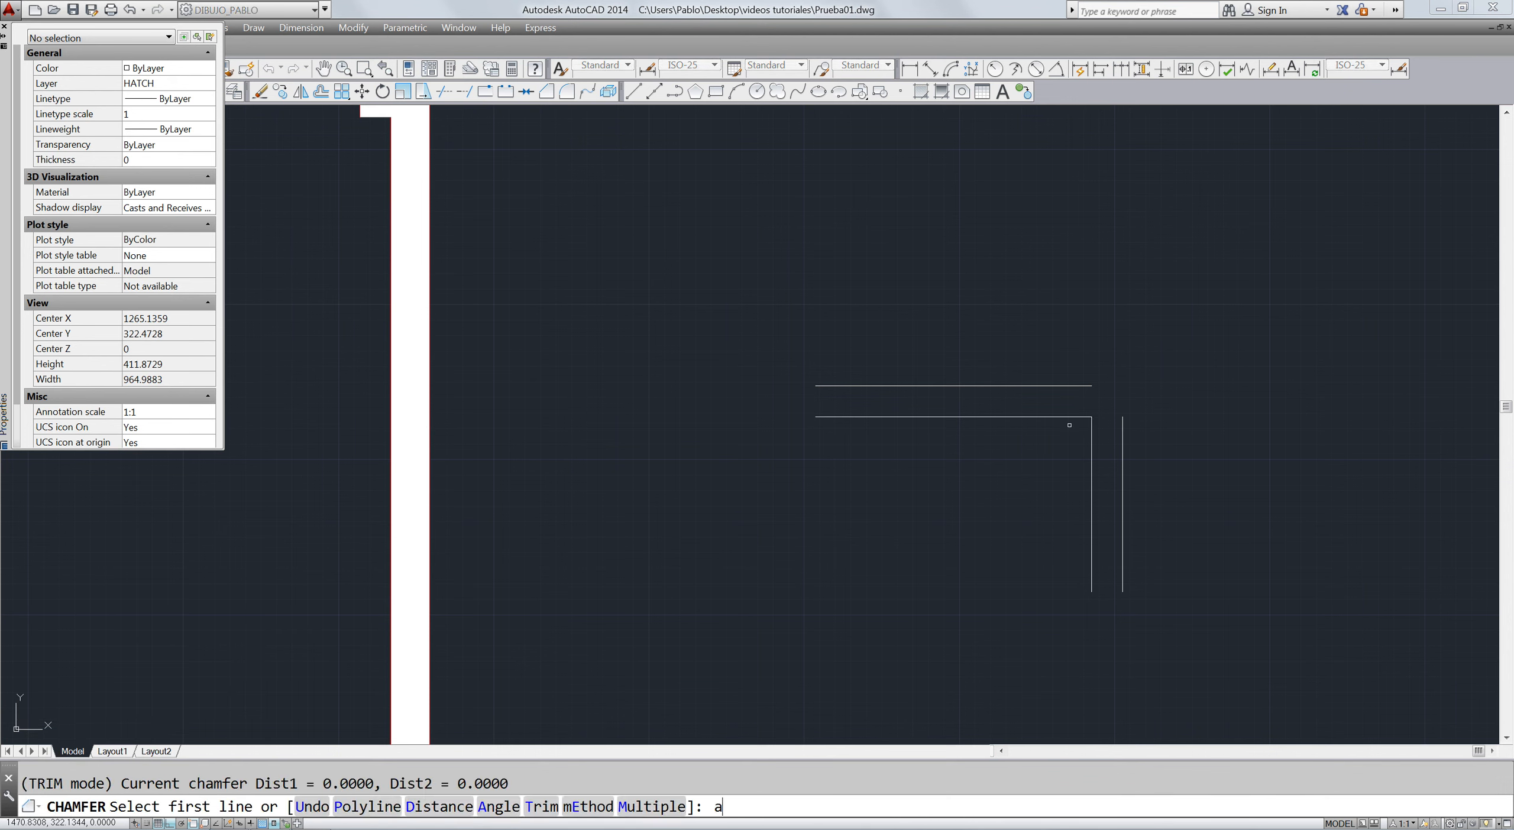
pyautogui.press('Return')
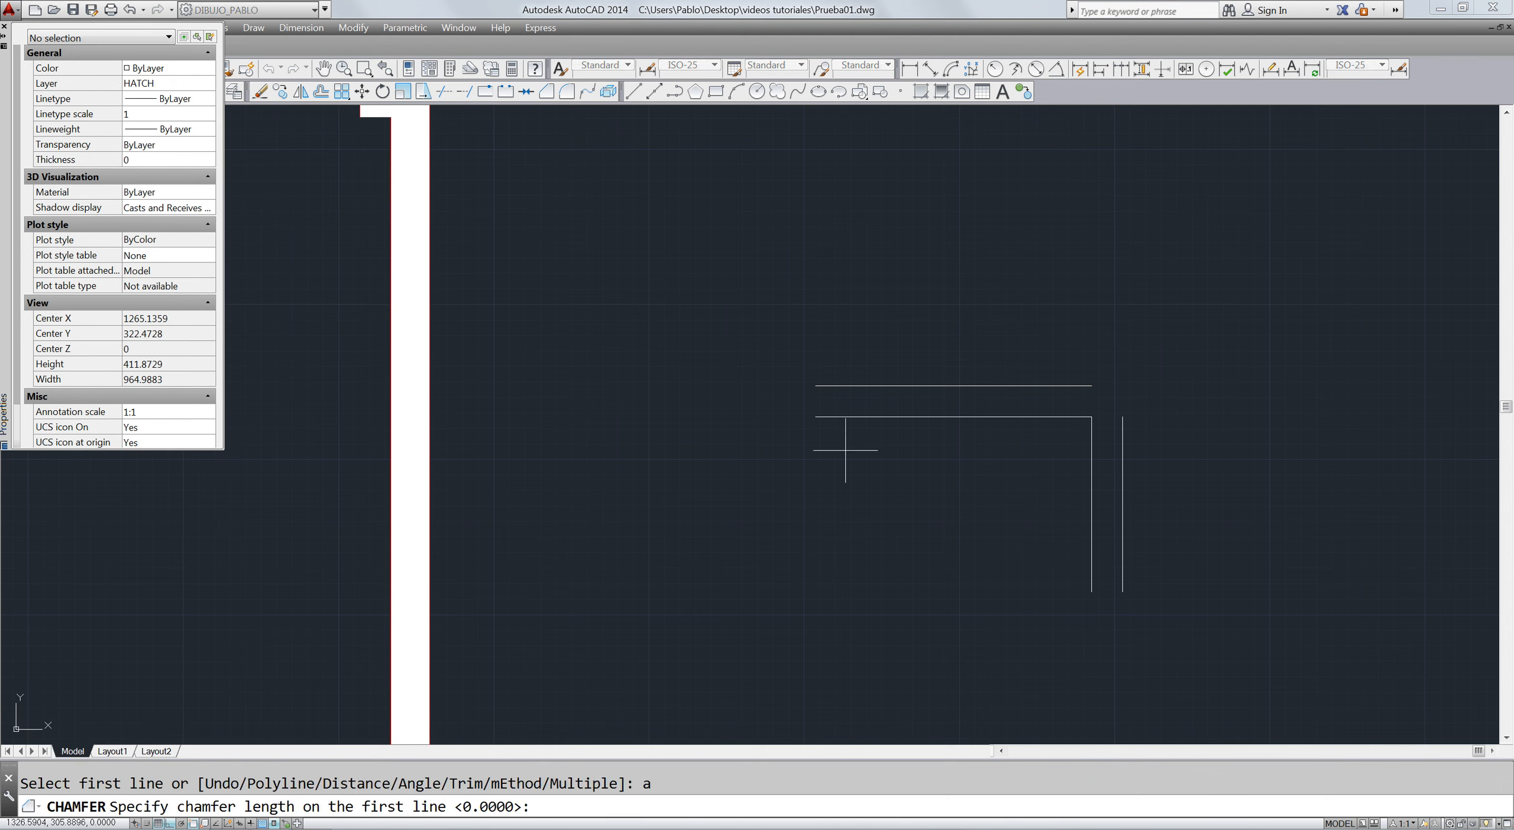
pyautogui.press('Return')
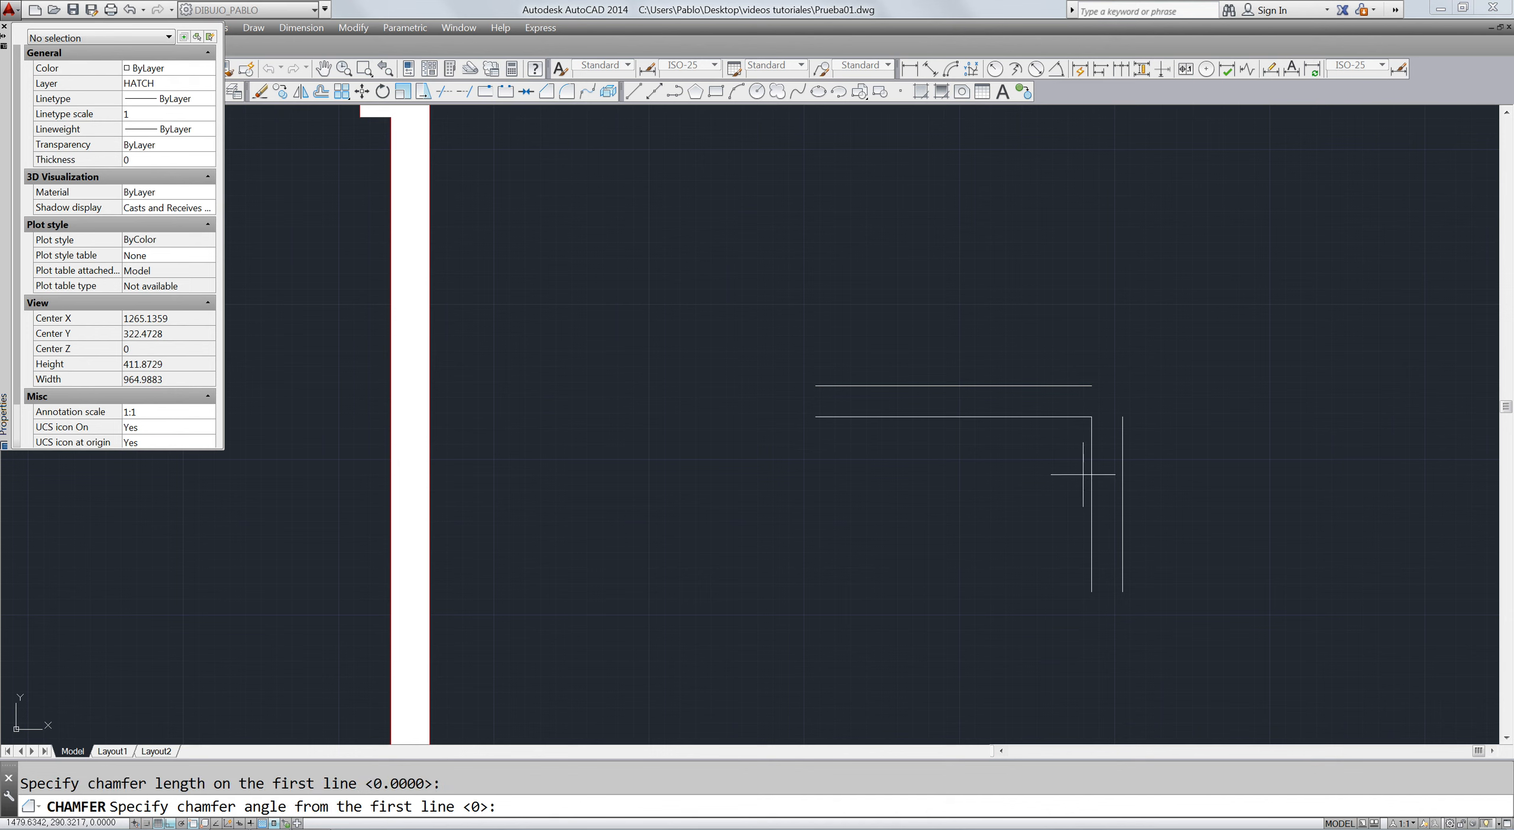
pyautogui.press('Return')
pyautogui.click(1123, 420)
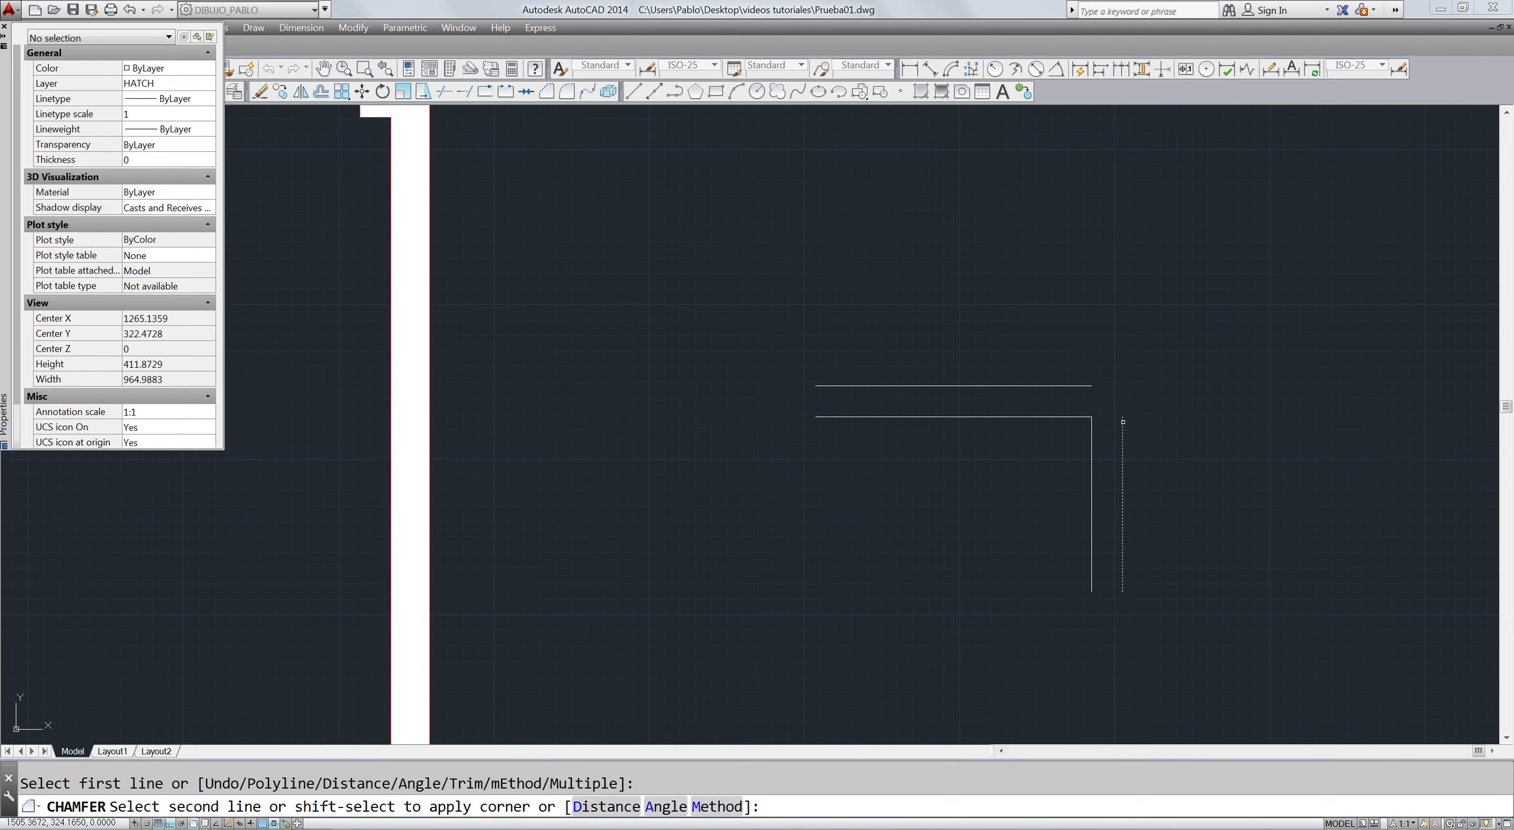
pyautogui.click(1075, 385)
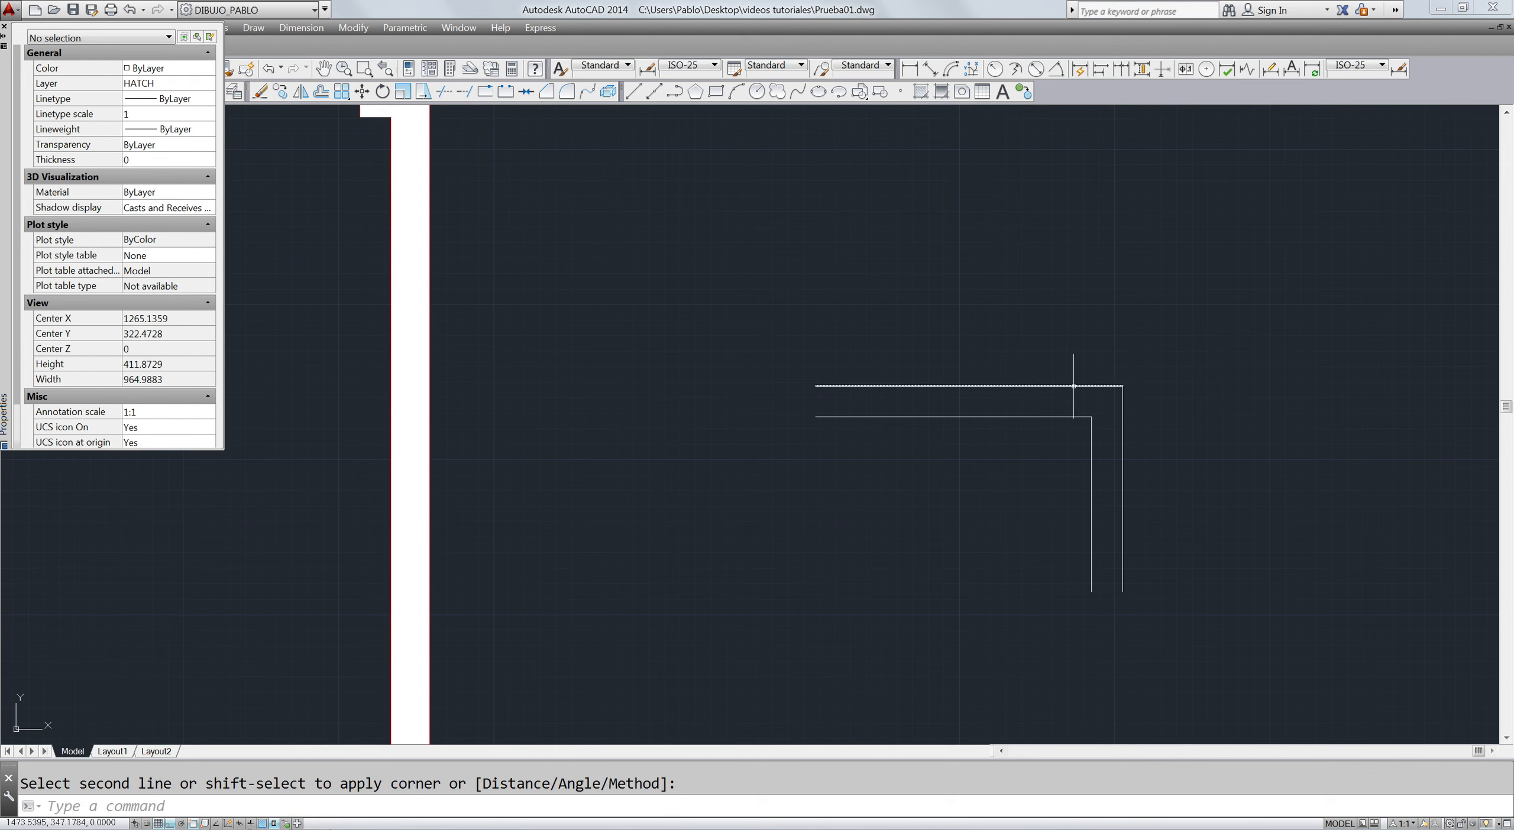
pyautogui.hotkey('ctrl', 'z')
pyautogui.press('Escape')
# - Fillet the outer vertical line and the upper horizontal line with radius 0 to close the corner
pyautogui.write('f')
pyautogui.press('Return')
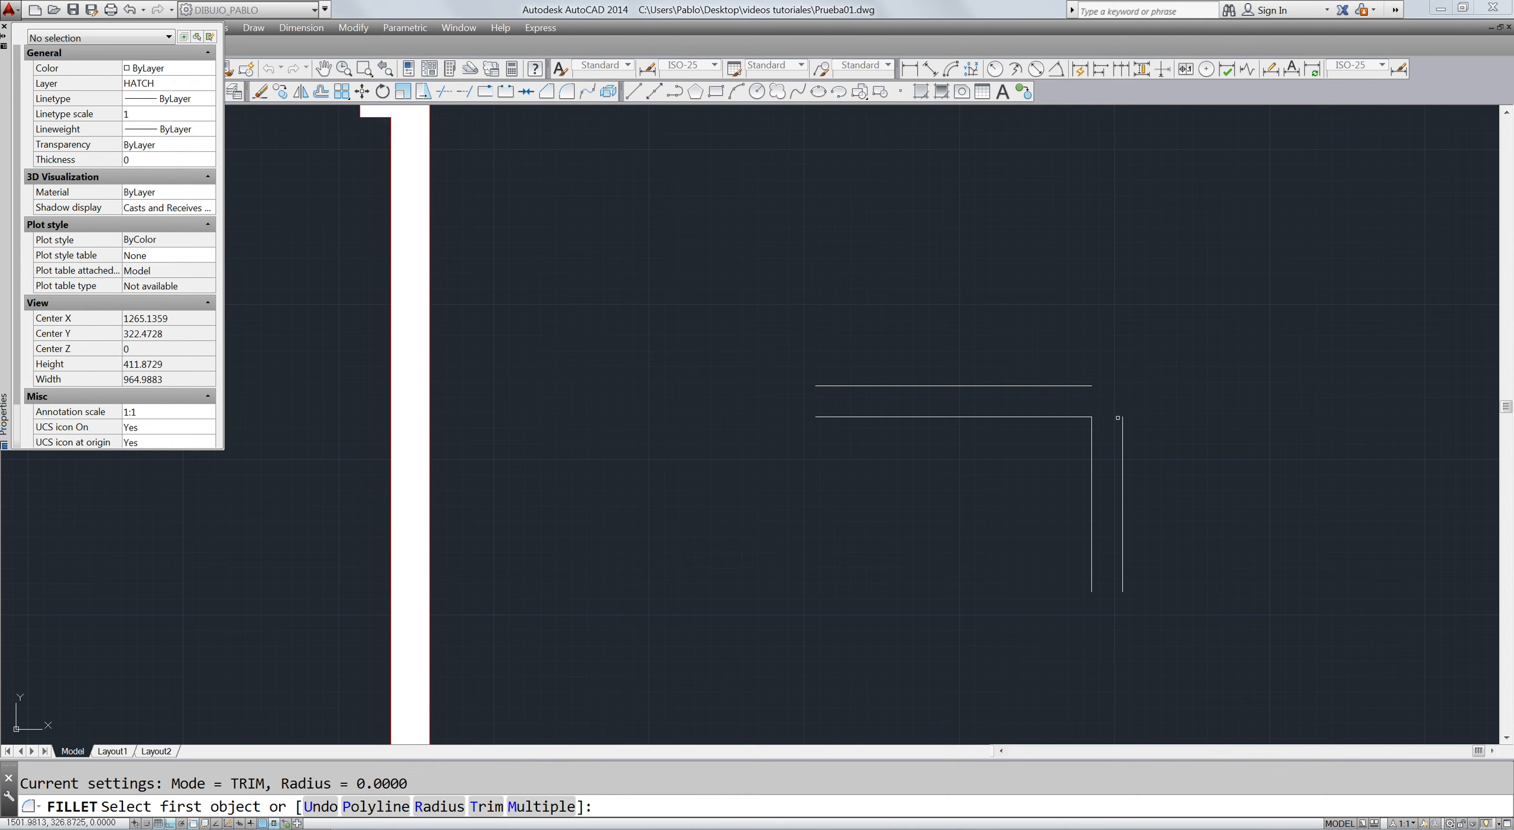
pyautogui.write('r')
pyautogui.press('Return')
pyautogui.write('0')
pyautogui.press('Return')
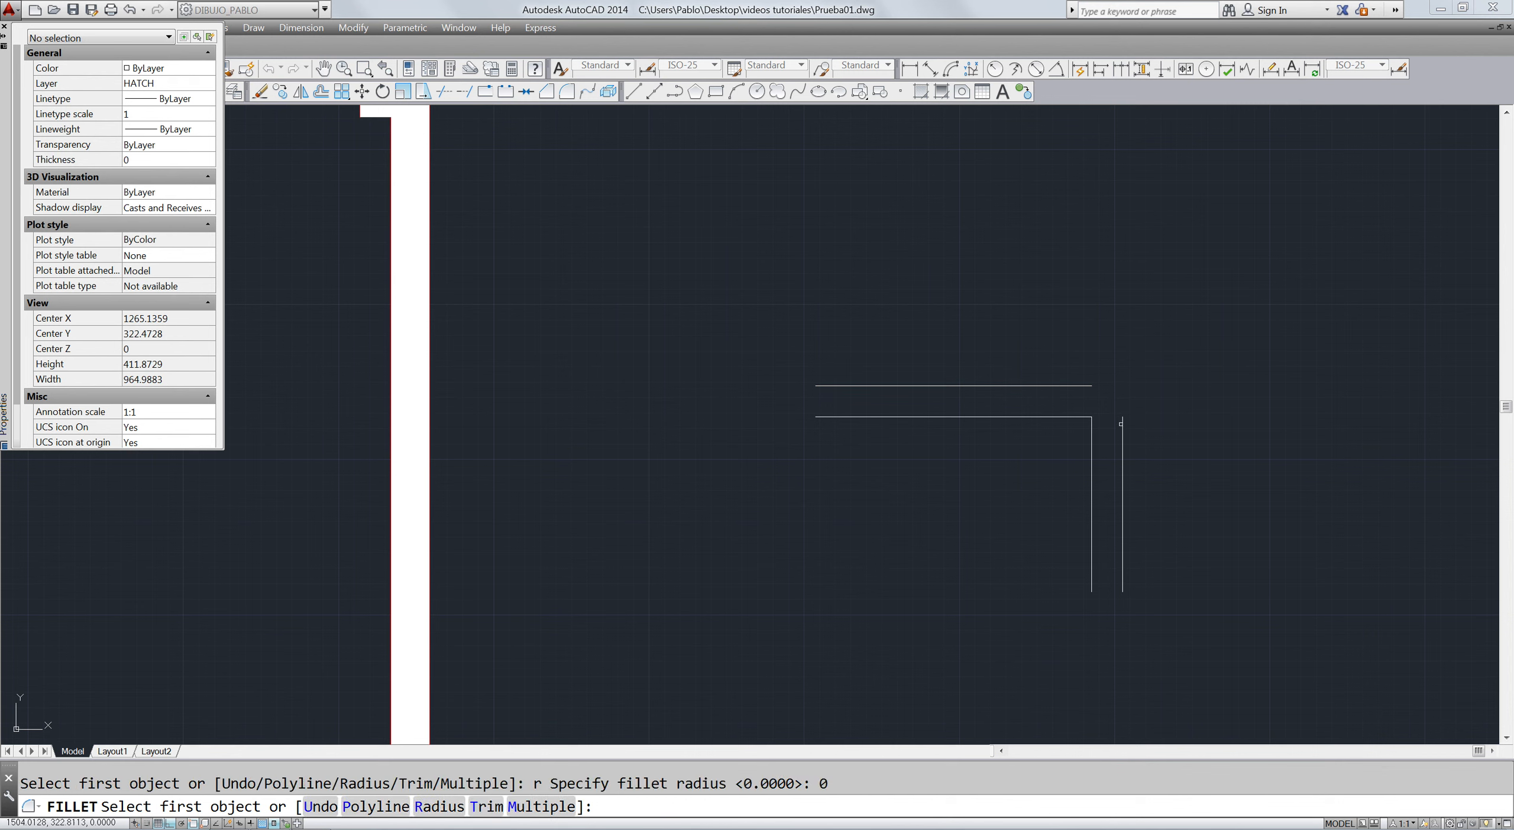
pyautogui.click(1121, 425)
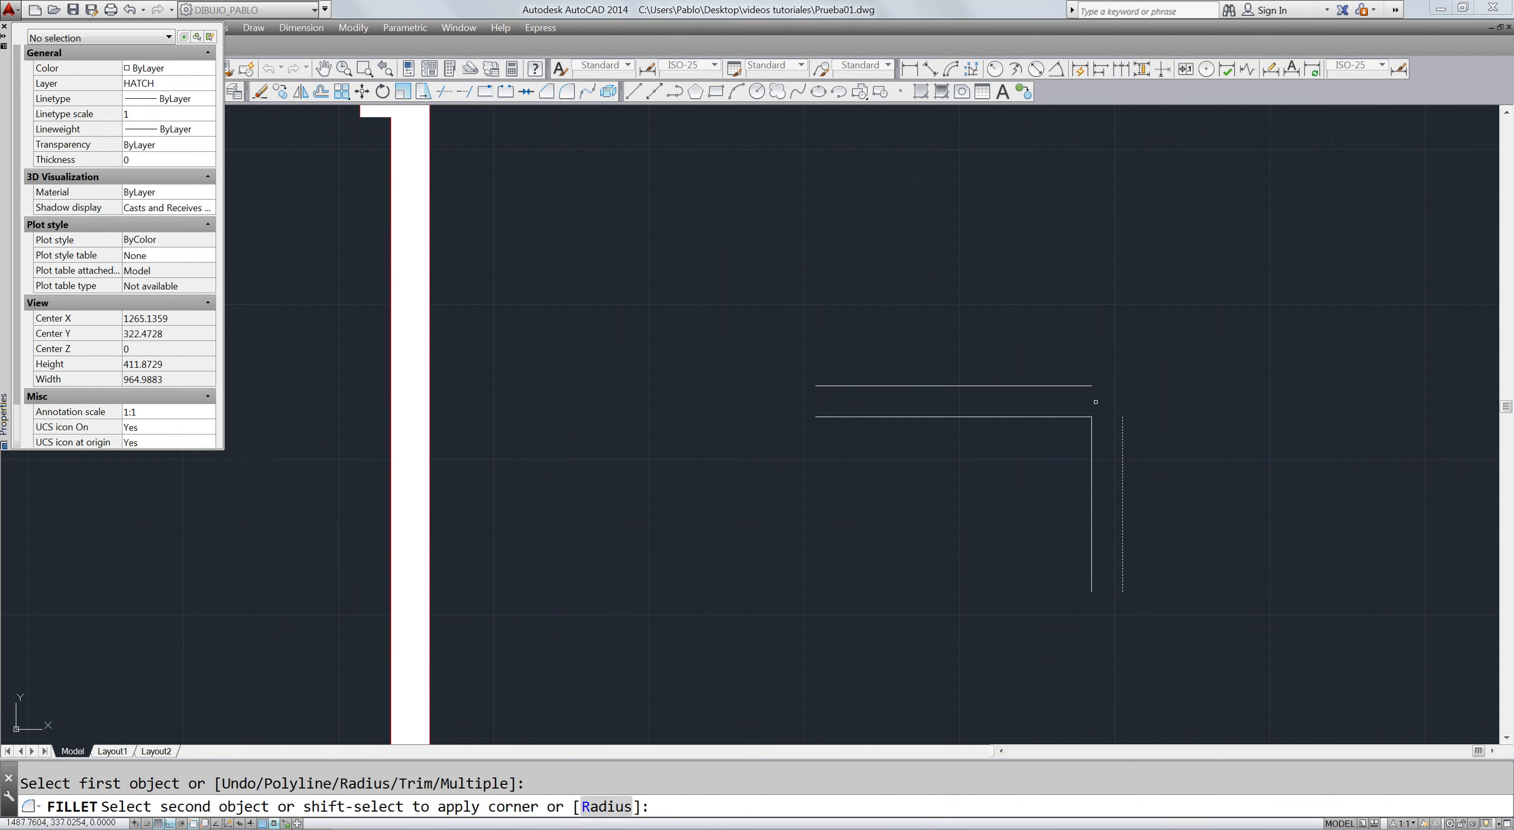
pyautogui.click(1081, 388)
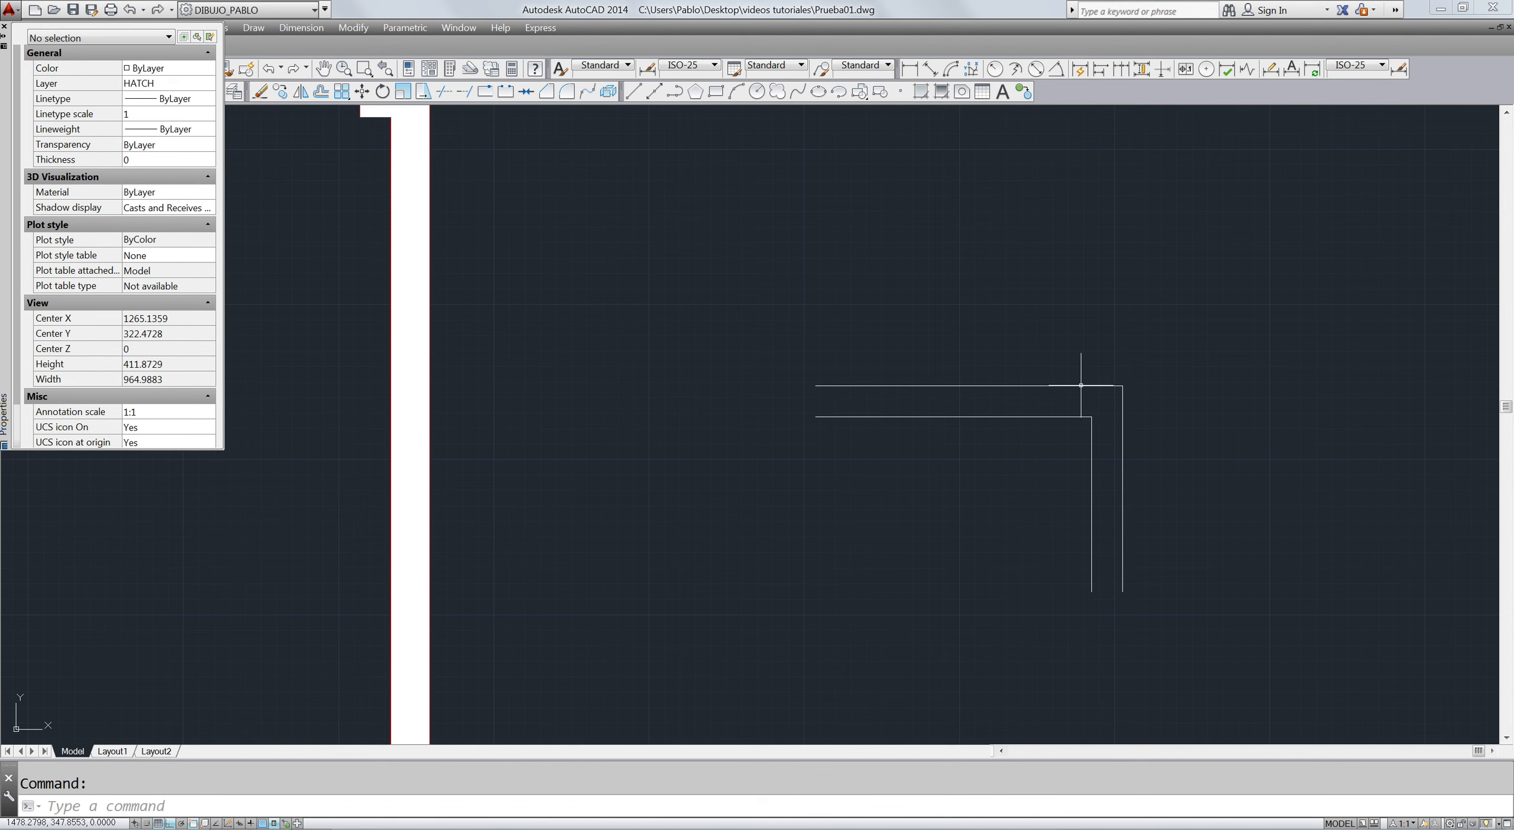
pyautogui.press('Return')
pyautogui.press('Escape')
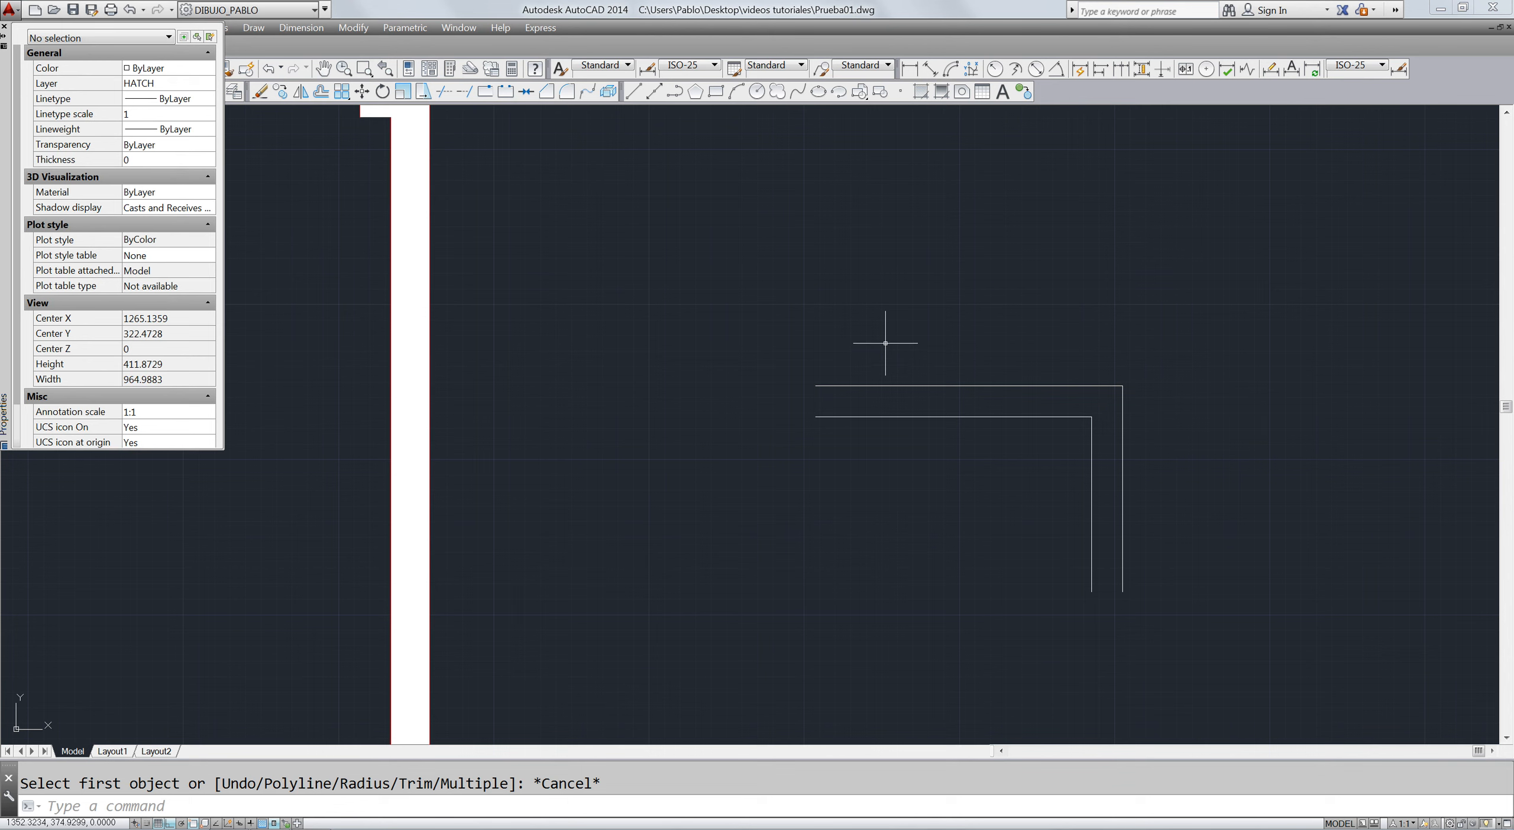
# - Erase the four practice lines of the wall corner beside the floor plan
pyautogui.click(1168, 353)
pyautogui.click(1039, 474)
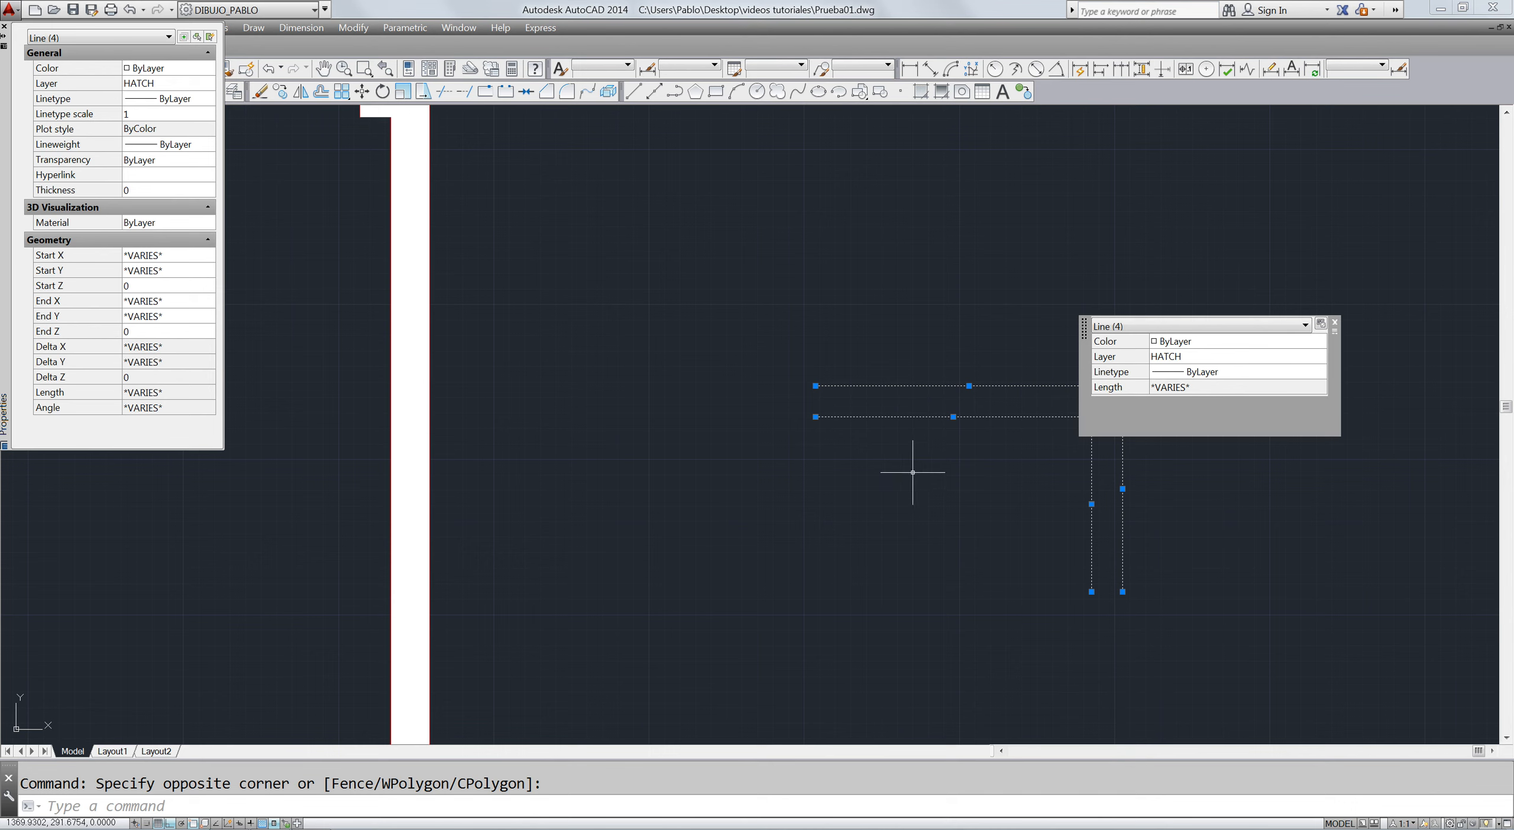
pyautogui.write('e')
pyautogui.press('Return')
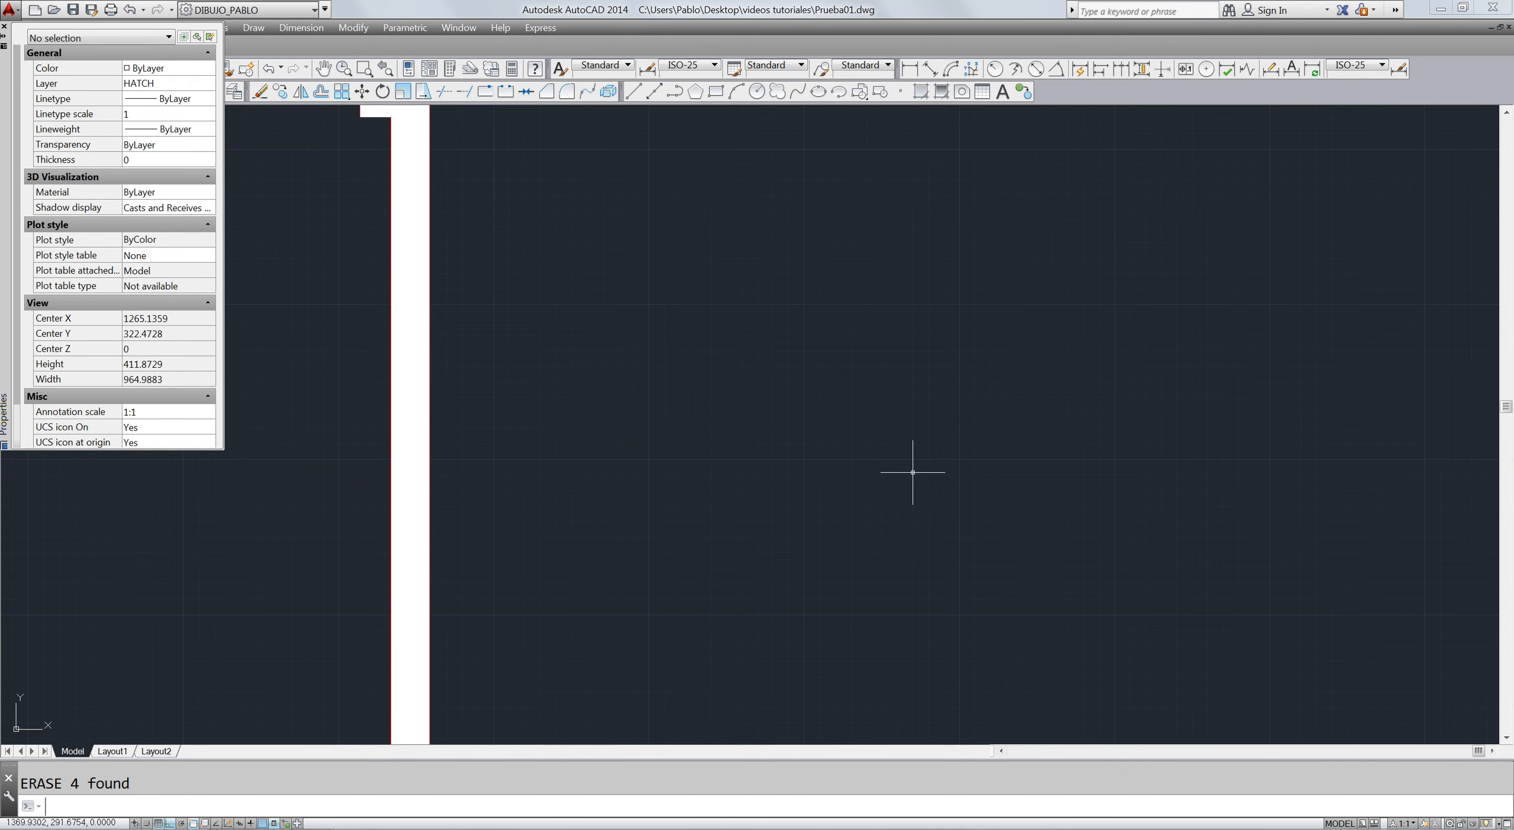
# - Zoom to the drawing's extents and close the Properties palette
pyautogui.write('z')
pyautogui.press('Return')
pyautogui.write('e')
pyautogui.press('Return')
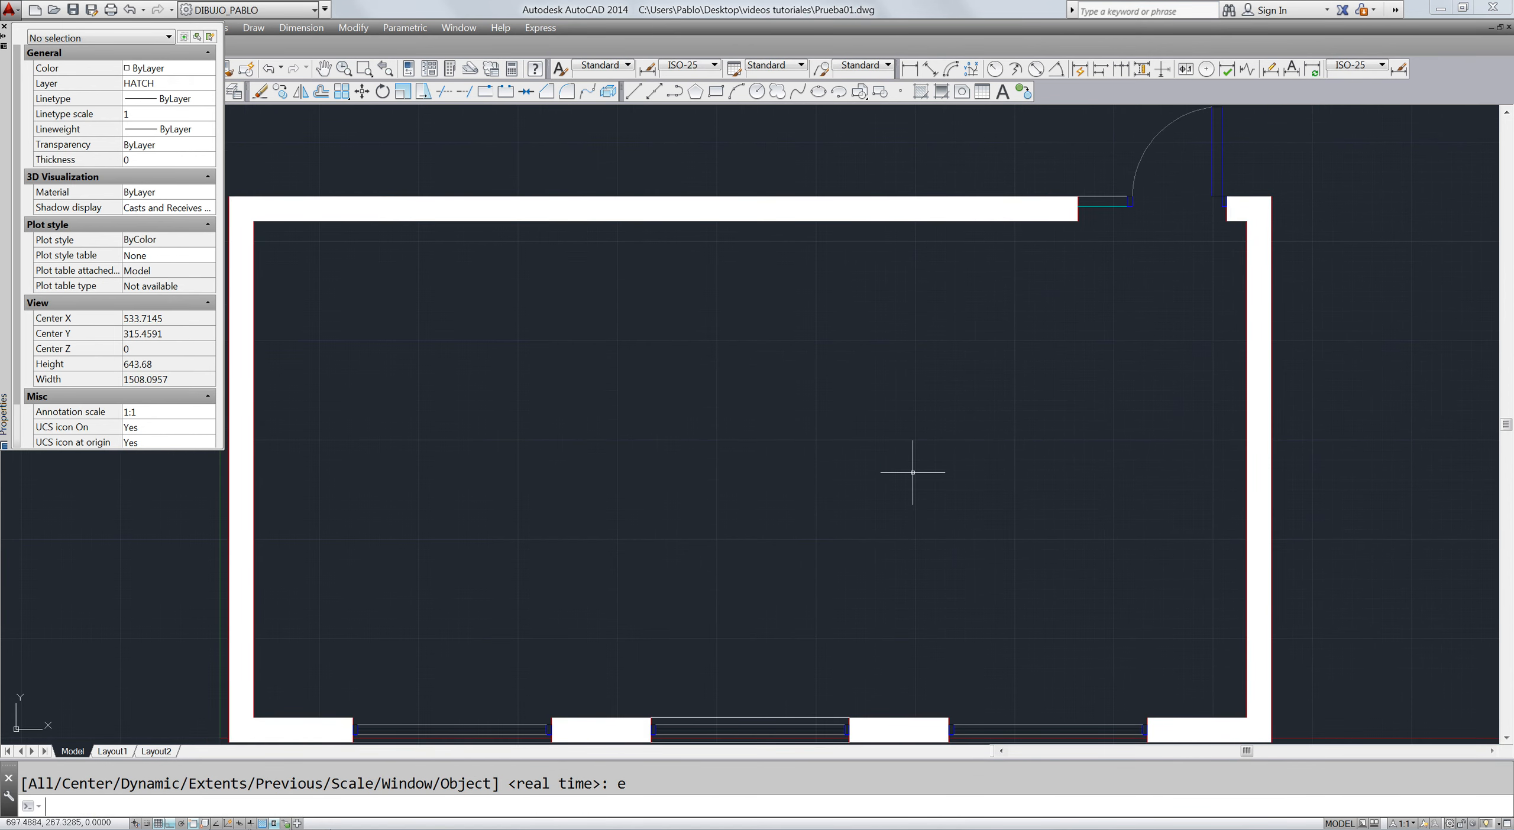
pyautogui.click(5, 28)
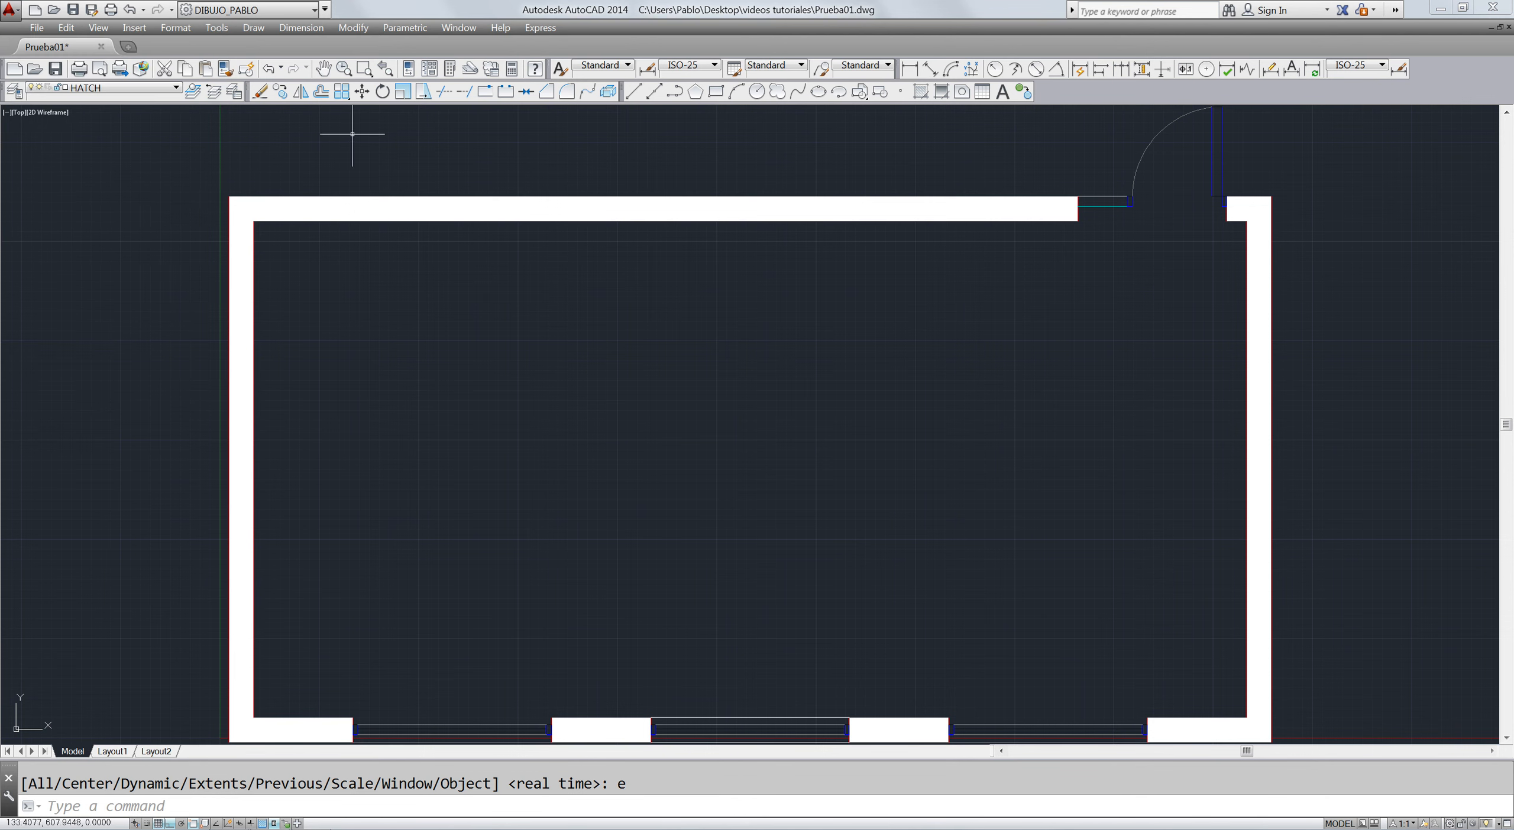